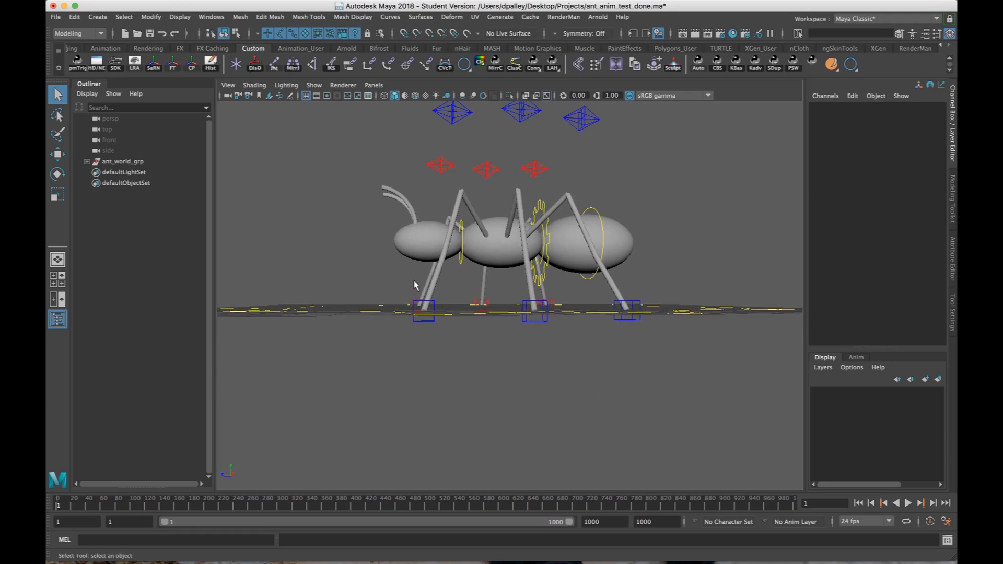
Turn on Anim Path On Off for all the leg foot controls and play the walk animation.
left_click_drag(358, 295, 517, 322)
double_click(933, 149)
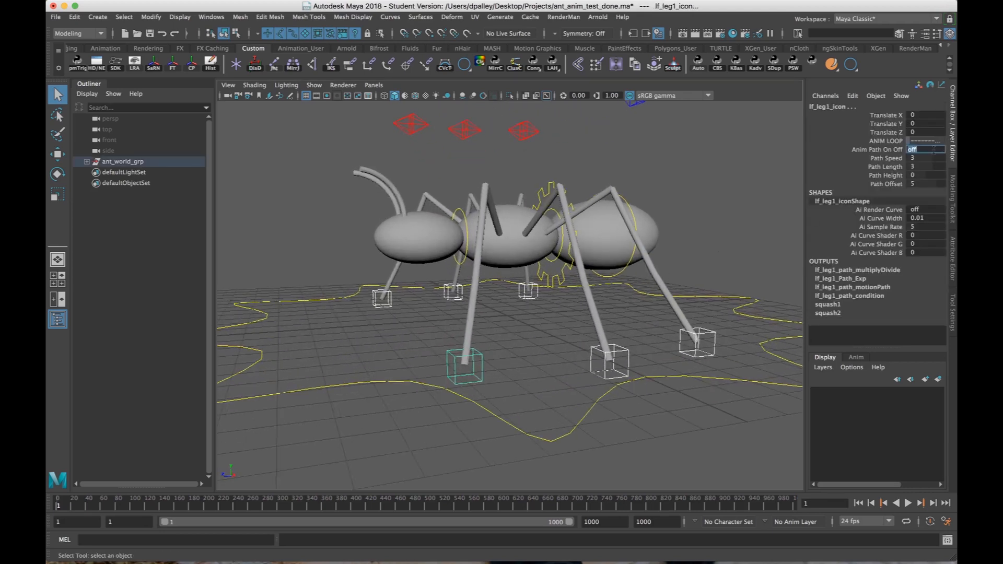
key("Return")
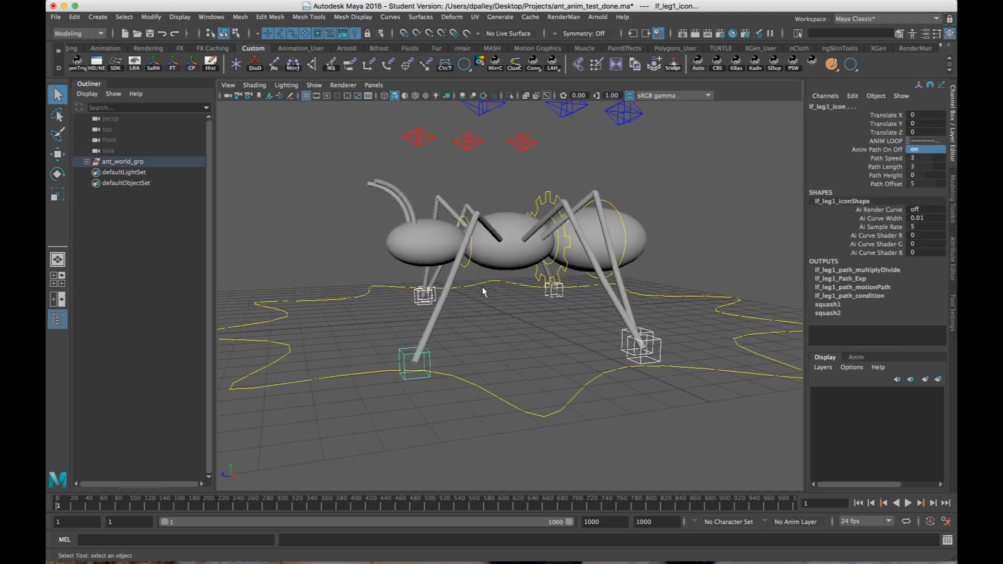
left_click(908, 504)
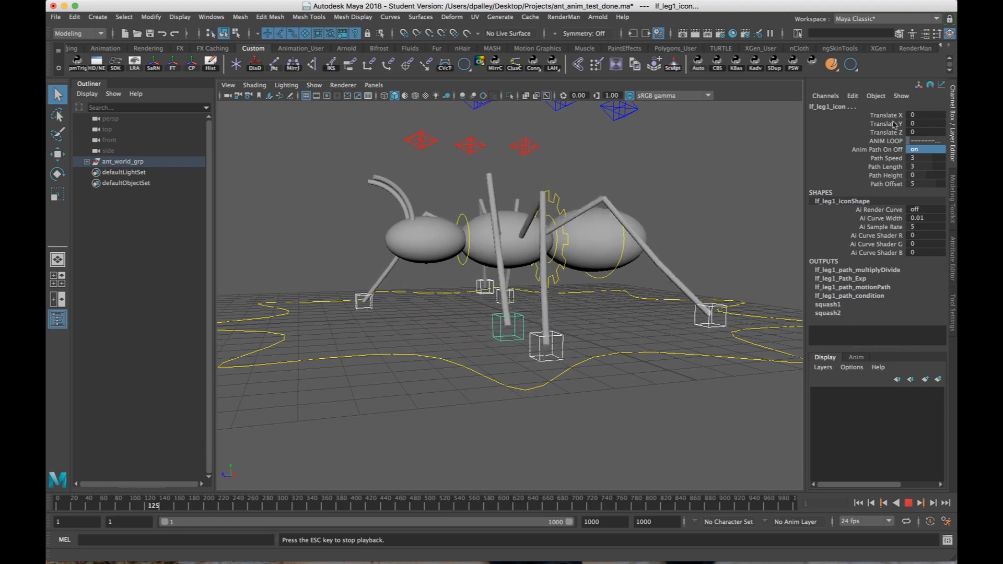
Try out changes to the leg controls' Path Speed, Path Length and Path Height during playback, undo each one, and stop playback.
left_click(886, 158)
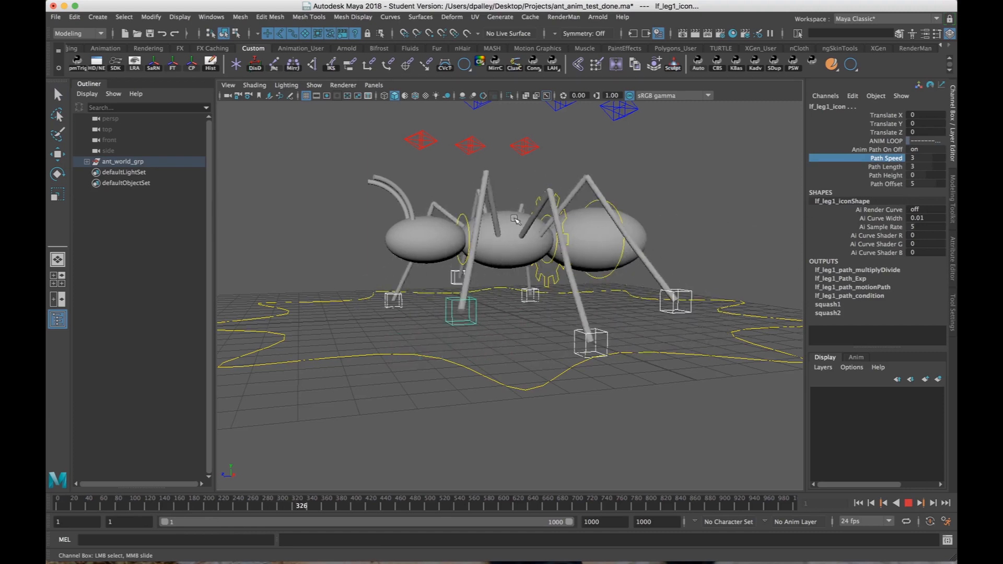
key("ctrl+z")
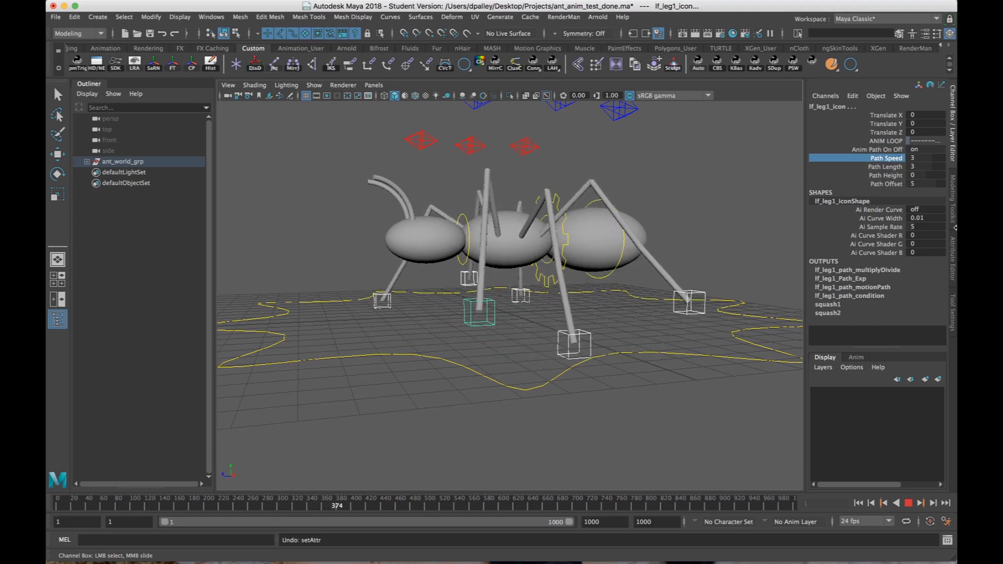
left_click(897, 167)
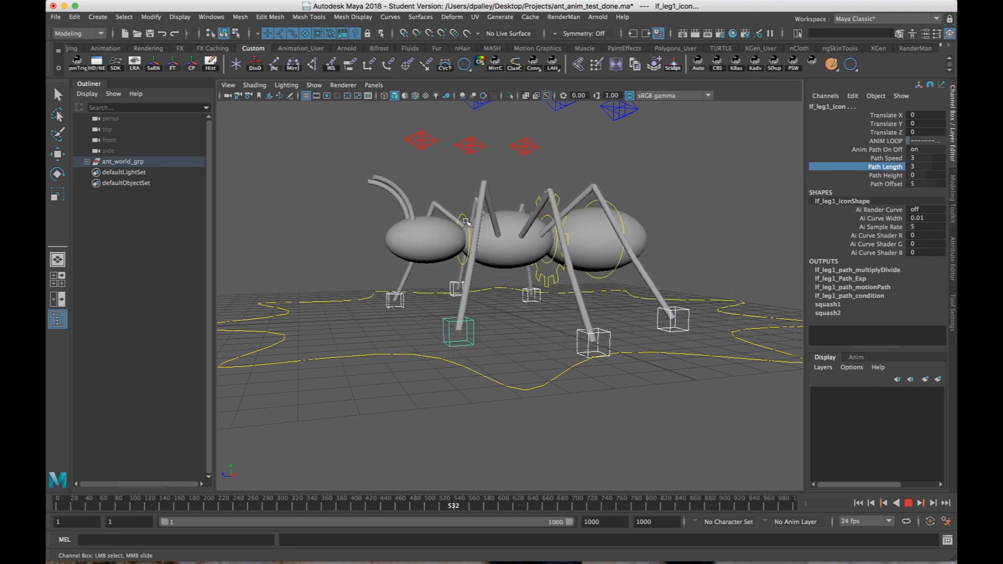
key("super+z")
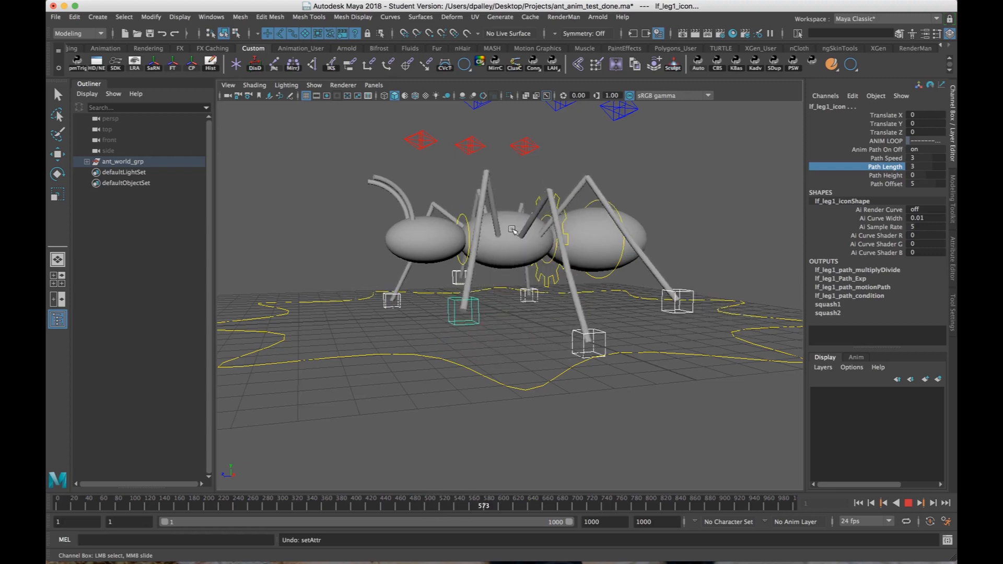
left_click(891, 177)
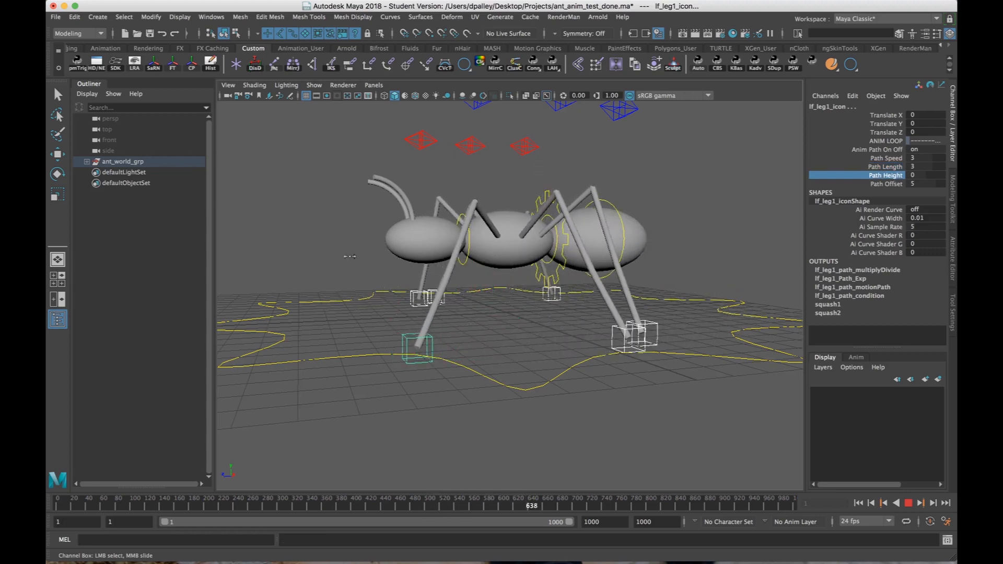
key("super+z")
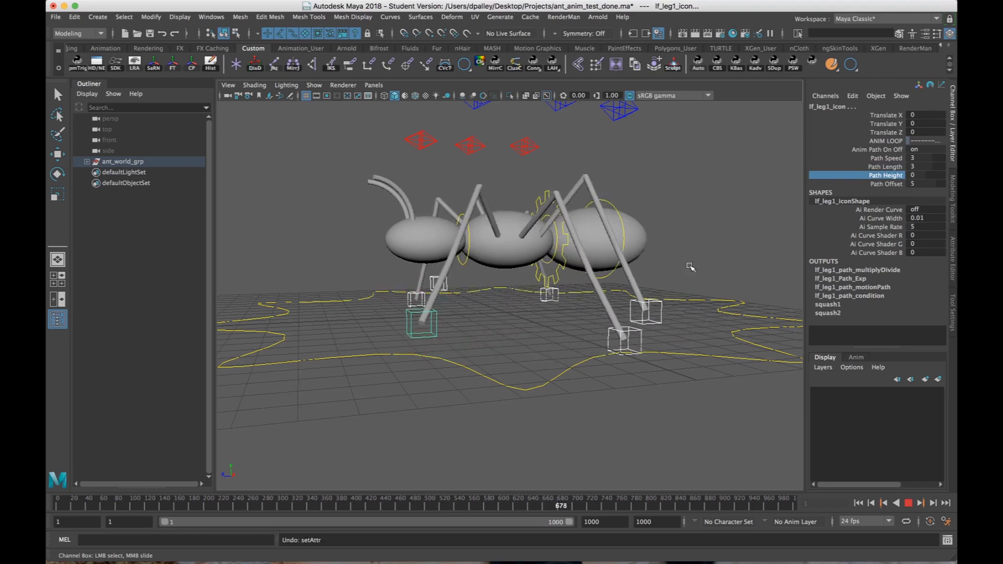
key("Escape")
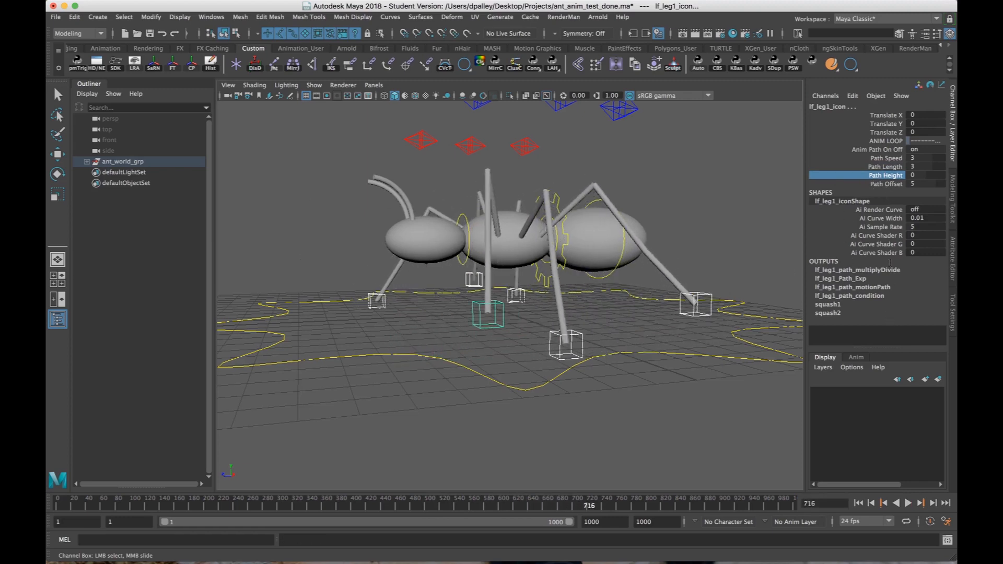
Try Path Offset values of 4.7 and 3.4 on the leg controls, undo both, and deselect the controls.
left_click(894, 183)
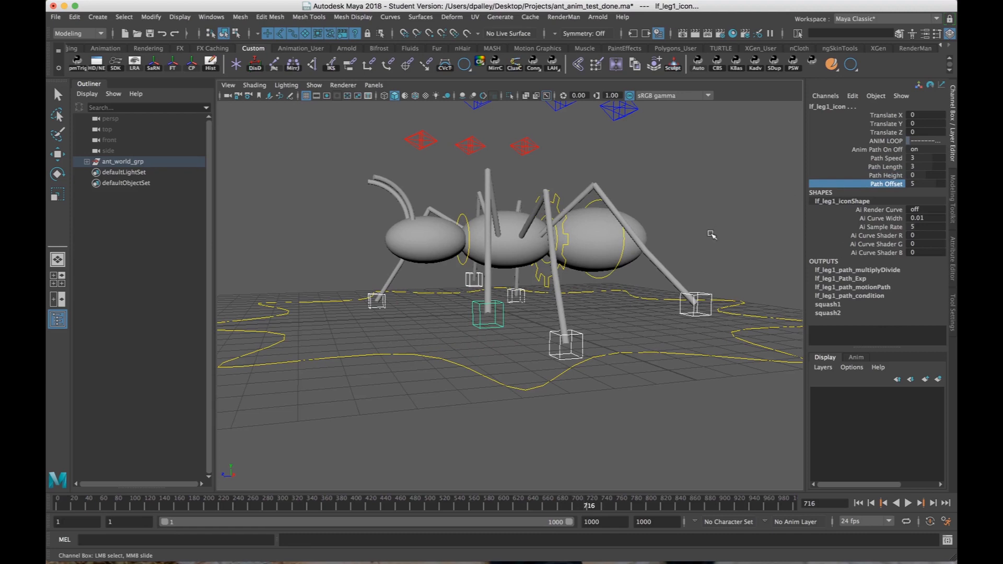
middle_click_drag(712, 235, 616, 238)
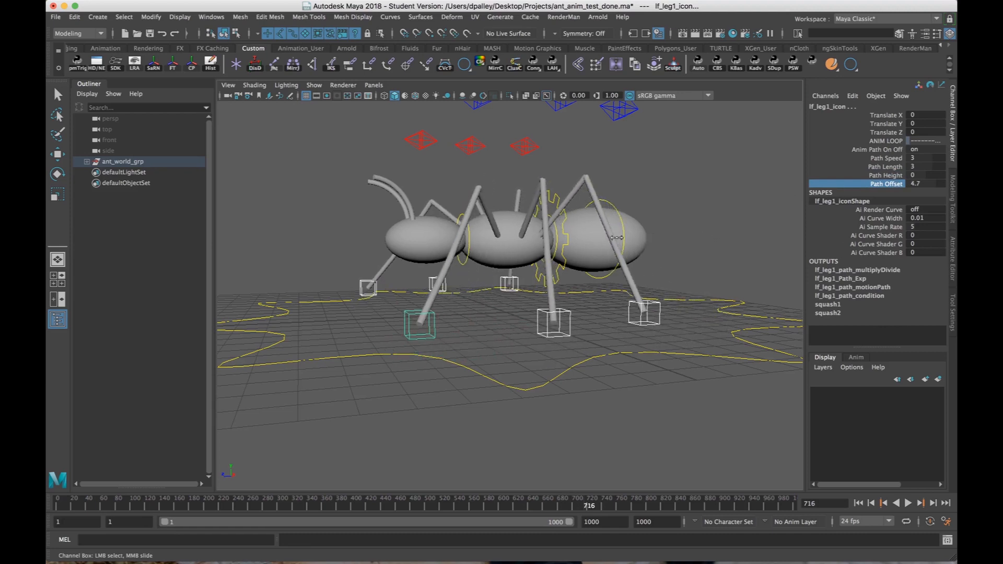
key("ctrl+z")
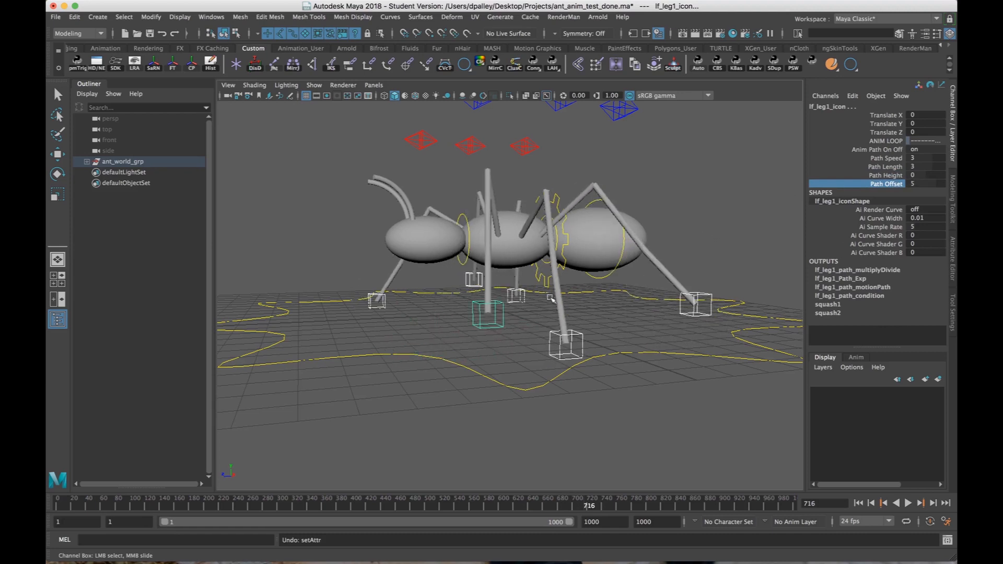
mouse_move(599, 296)
middle_mouse_down()
mouse_move(580, 296)
mouse_move(602, 295)
middle_mouse_up()
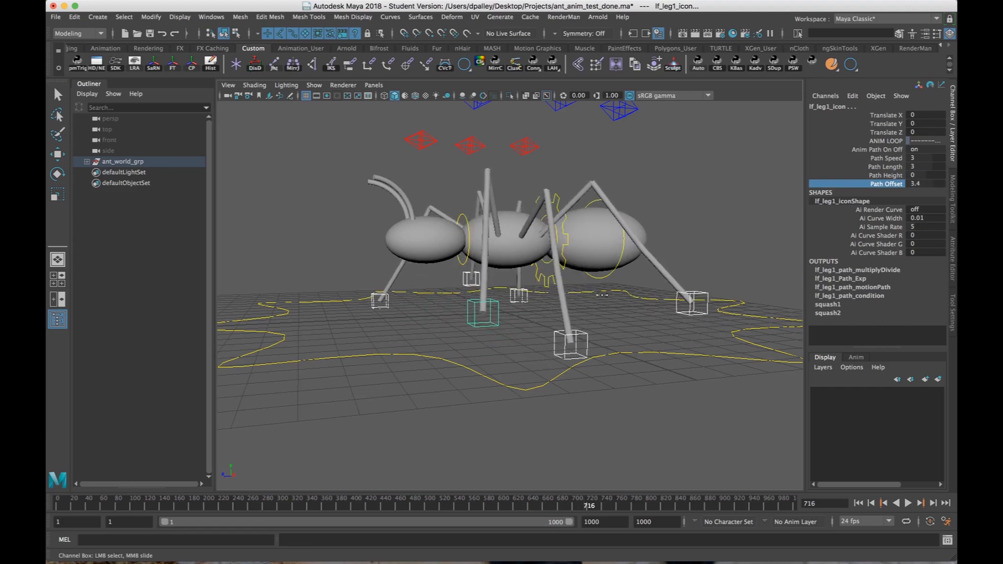
key("ctrl+z")
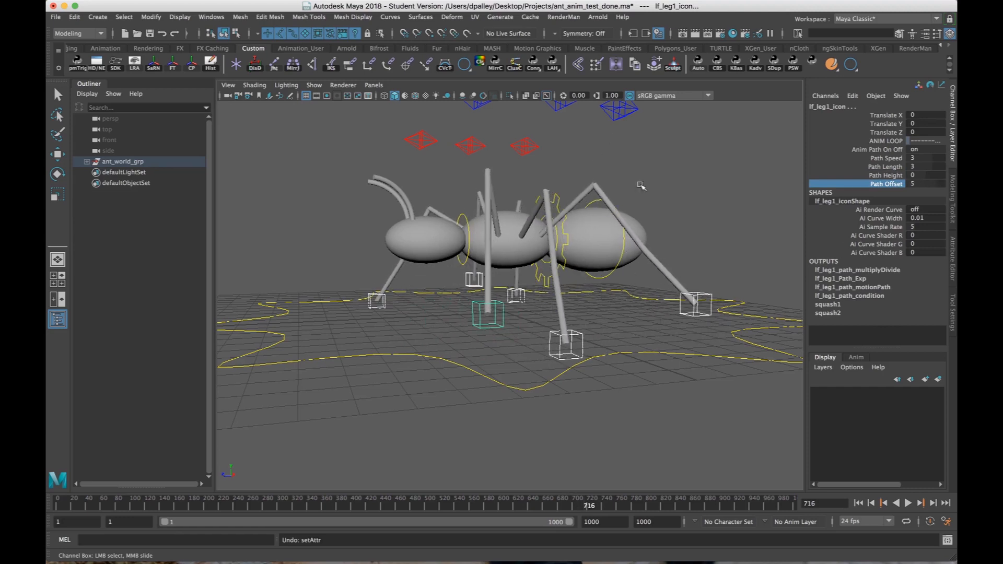
left_click(632, 309)
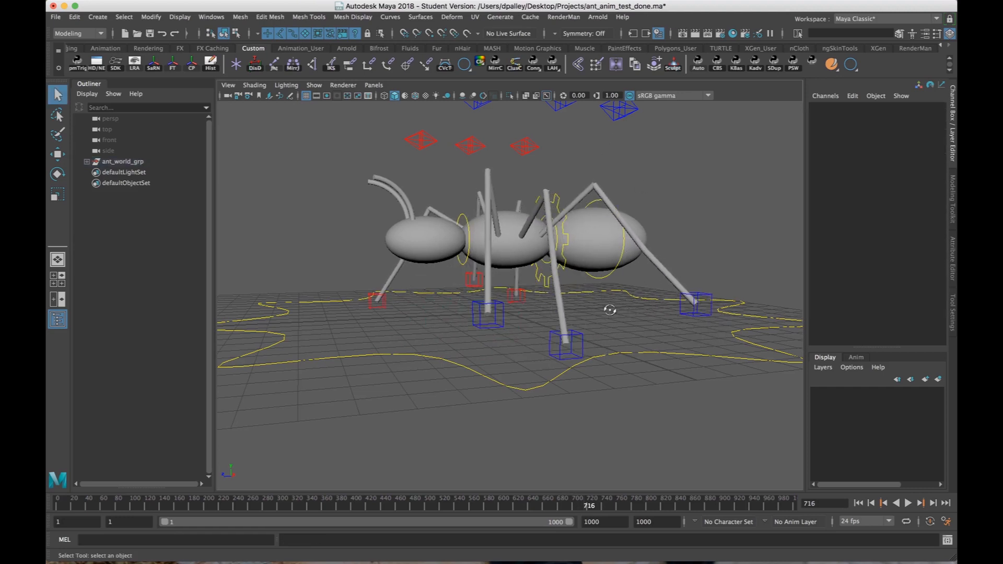
middle_click_drag(584, 284, 621, 285, "alt")
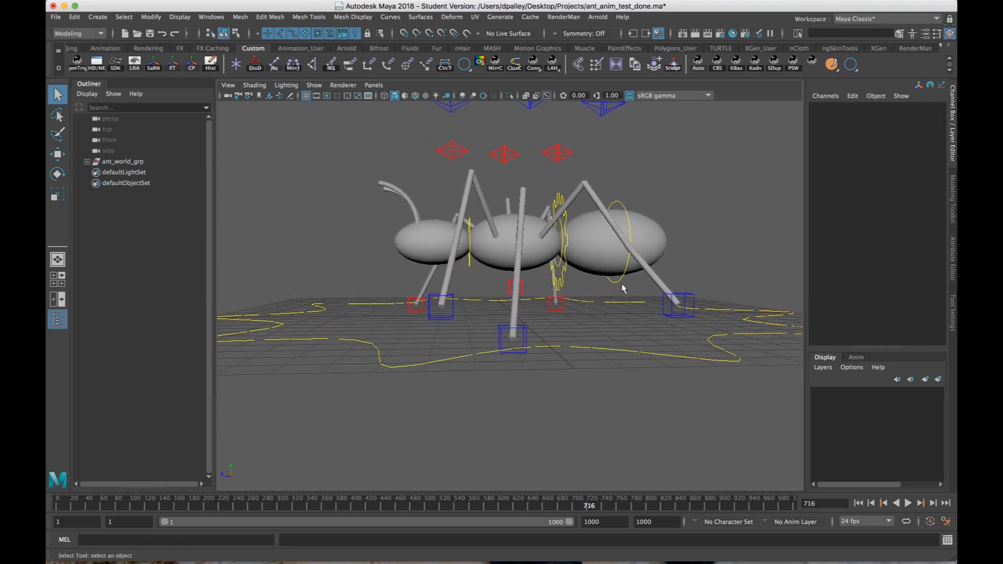
right_click_drag(620, 285, 665, 285, "alt")
left_click_drag(596, 285, 600, 285, "alt")
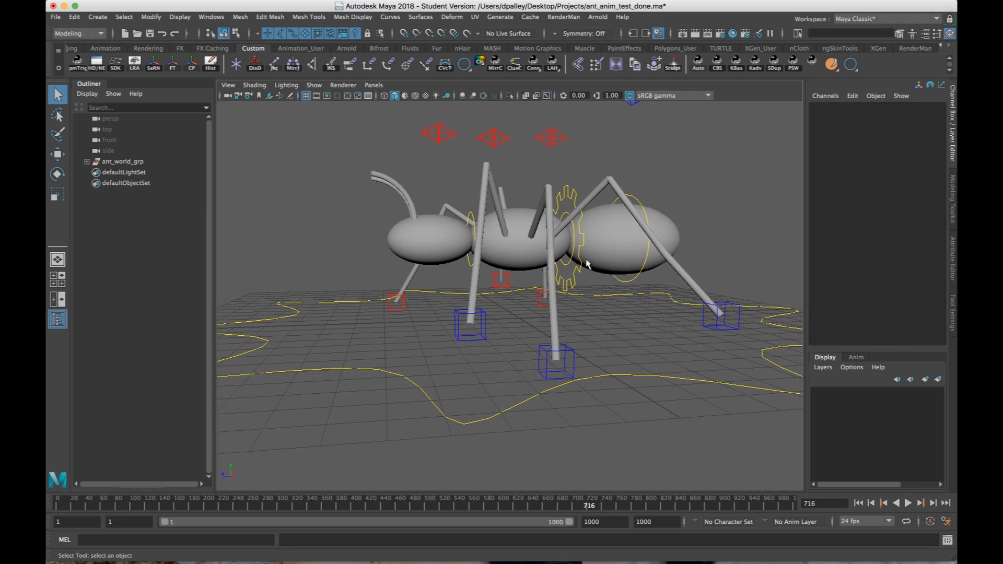
mouse_move(579, 272)
left_mouse_down("alt")
mouse_move(560, 269)
mouse_move(568, 273)
left_mouse_up("alt")
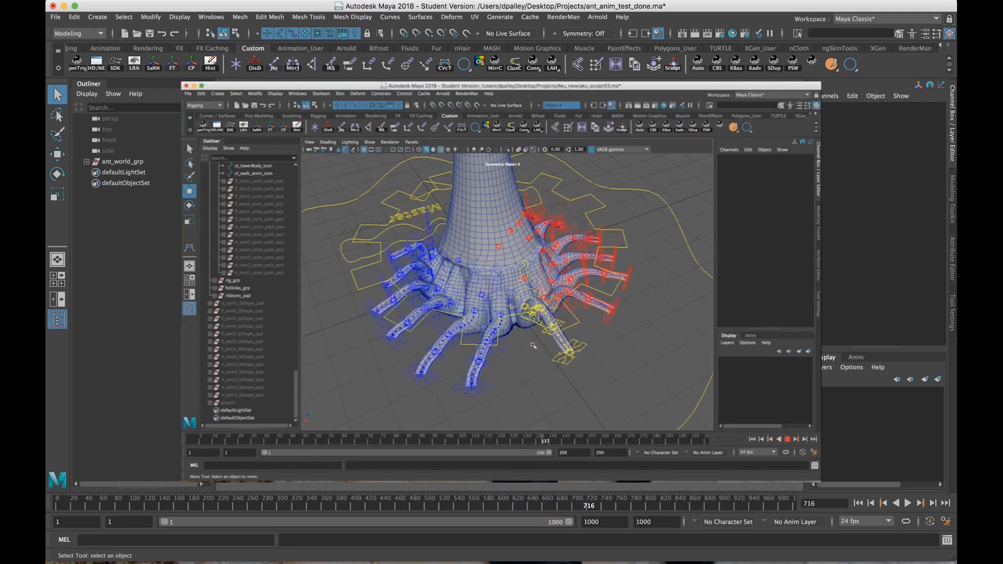
mouse_move(564, 354)
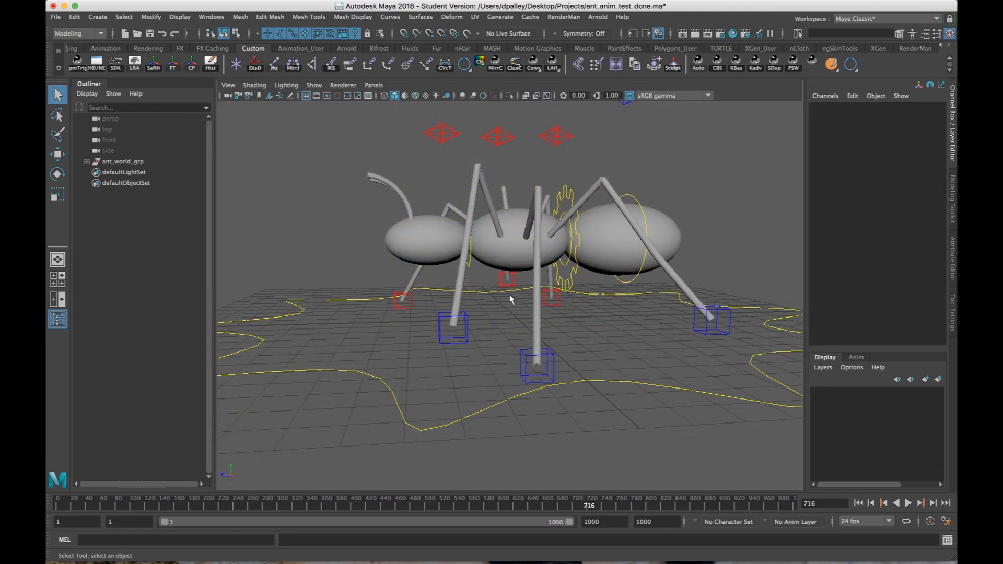
left_click_drag(510, 333, 506, 319, "alt")
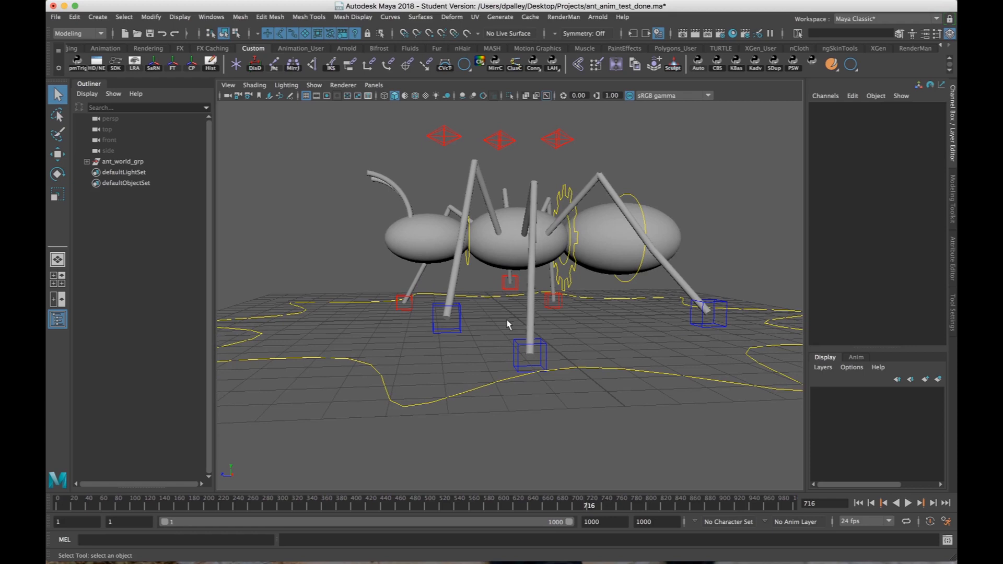
left_click_drag(505, 329, 504, 327, "alt")
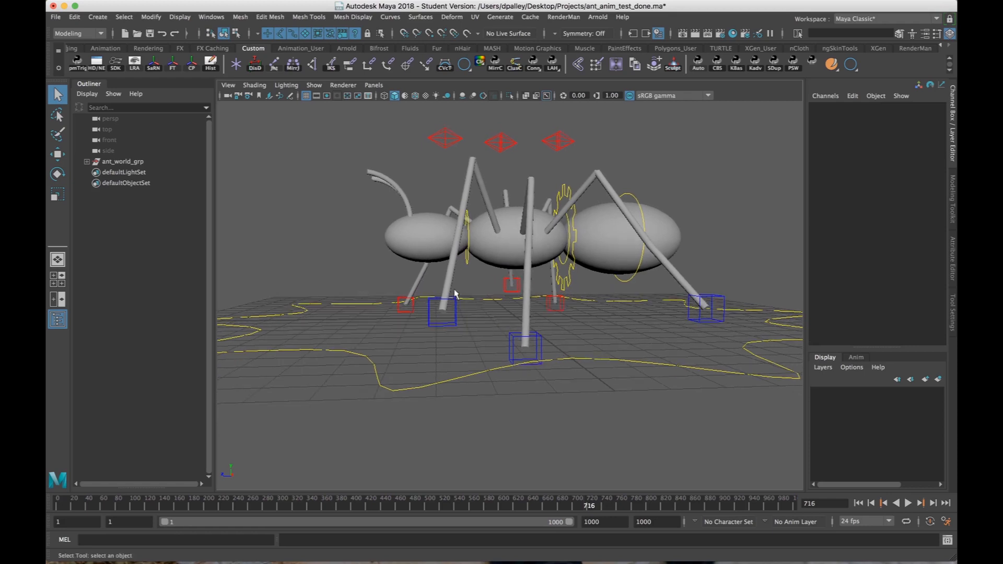
left_click_drag(596, 335, 627, 353, "alt")
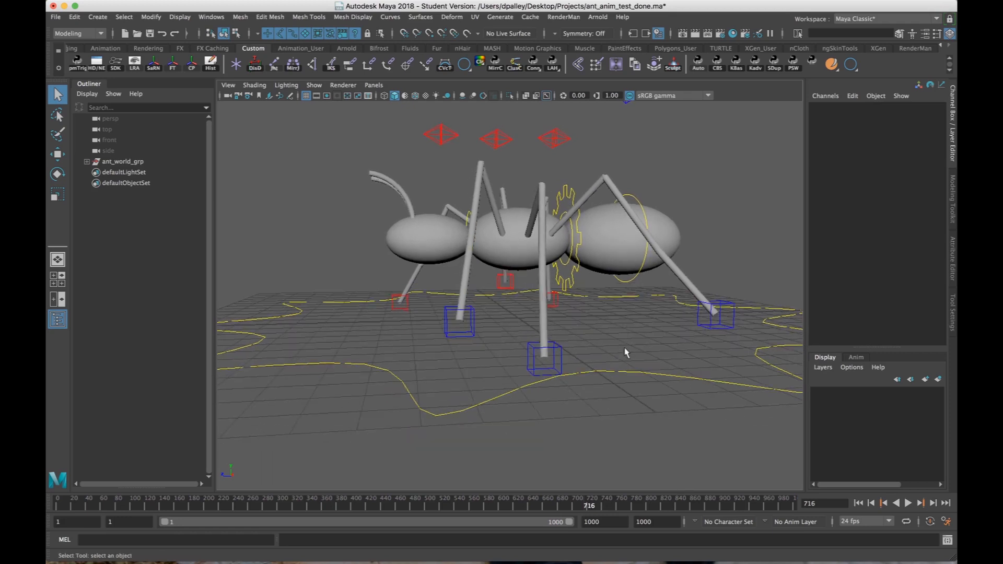
left_click_drag(568, 373, 569, 369, "alt")
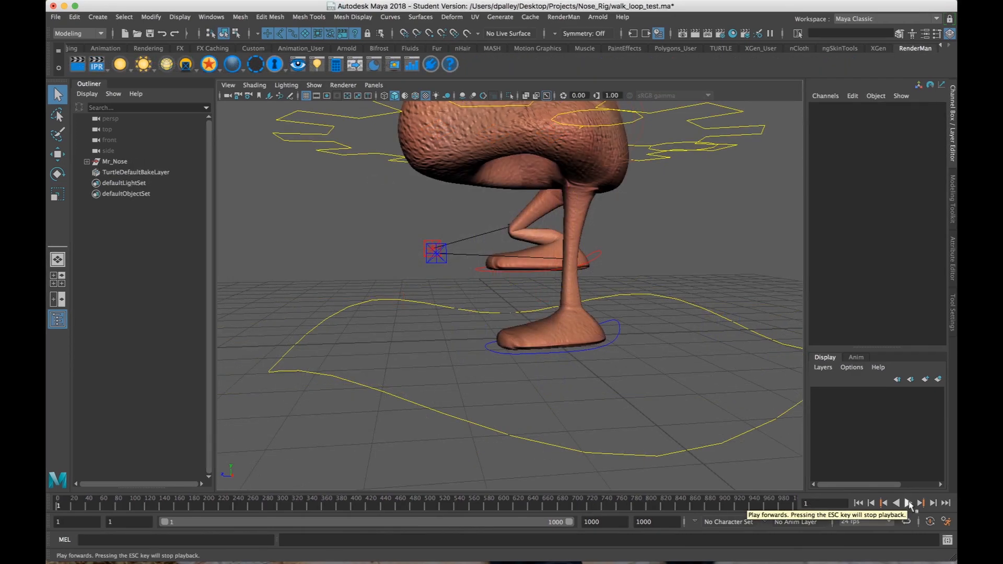
left_click(908, 503)
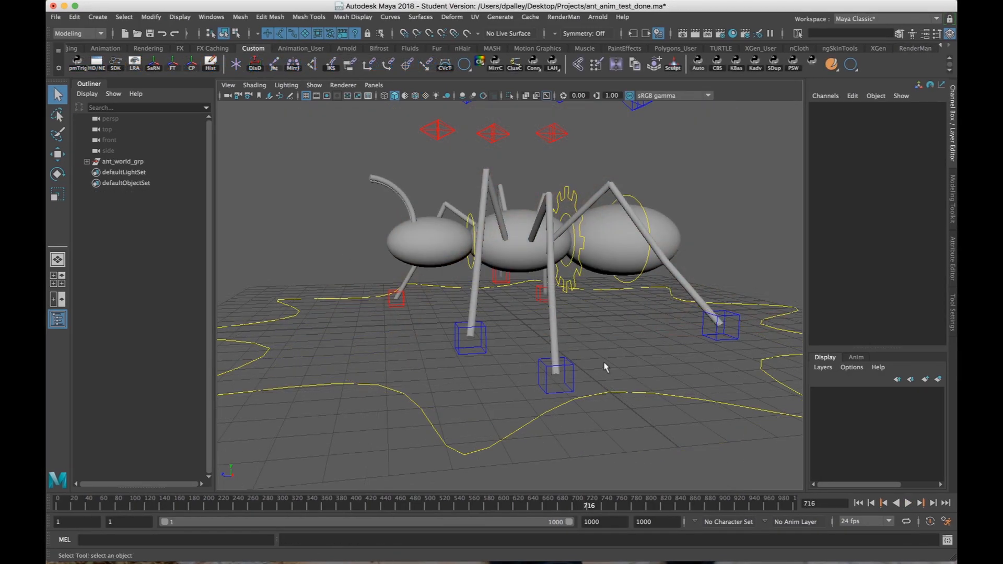
Expand ant_world_grp down to ctrls_vis_grp and unhide the six anim_path_pad groups, three left legs and three right legs.
left_click_drag(604, 367, 593, 359, "alt")
left_click_drag(310, 274, 335, 251, "alt")
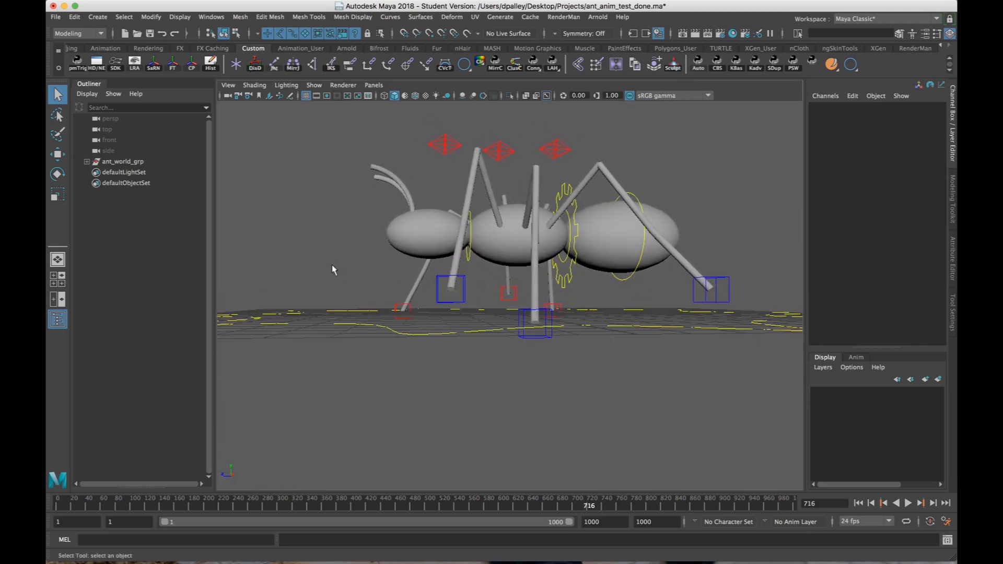
left_click(87, 162)
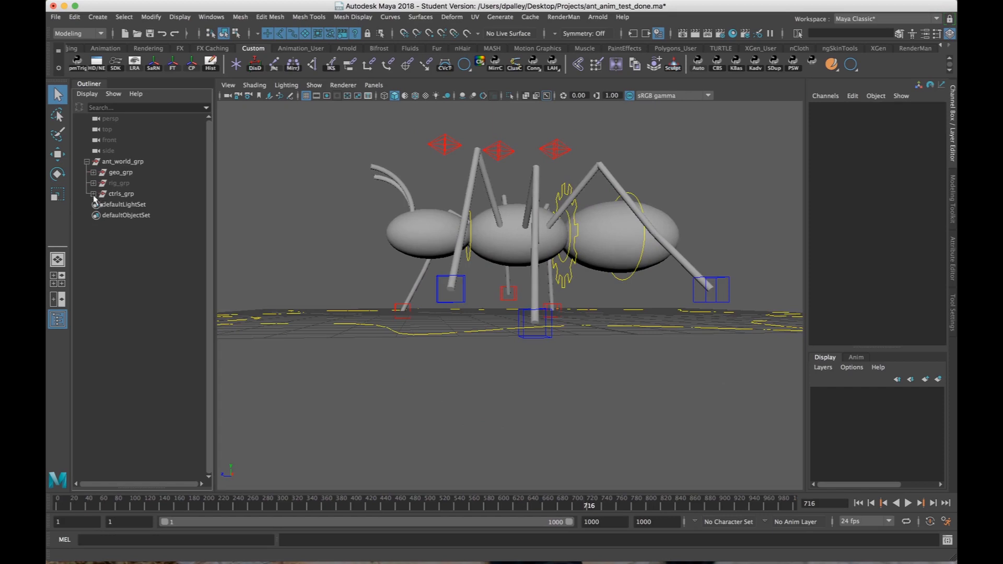
left_click(93, 194)
left_click(100, 205)
left_click(107, 215)
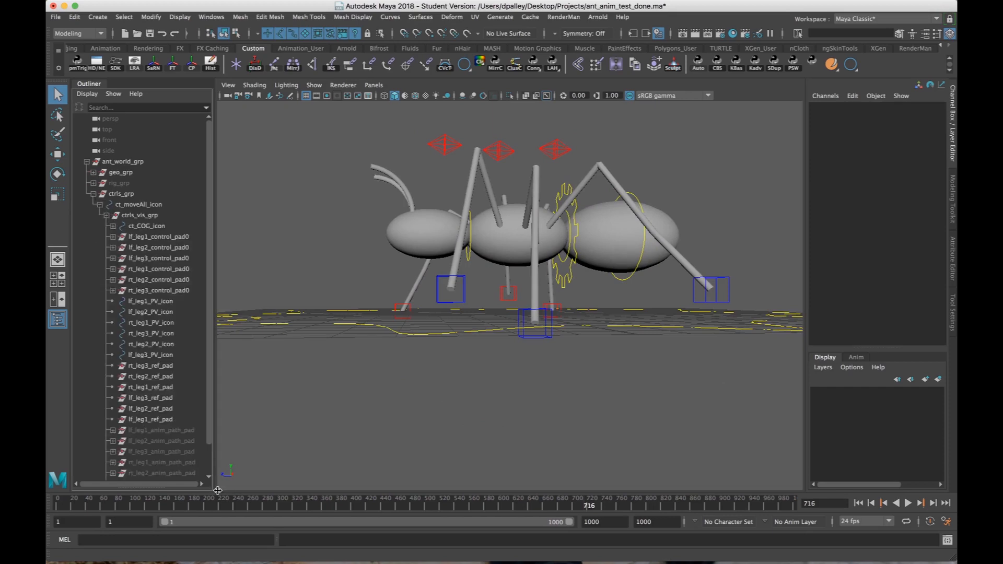
left_click(176, 434)
scroll(176, 440, "down", 1)
left_click(176, 452, "shift")
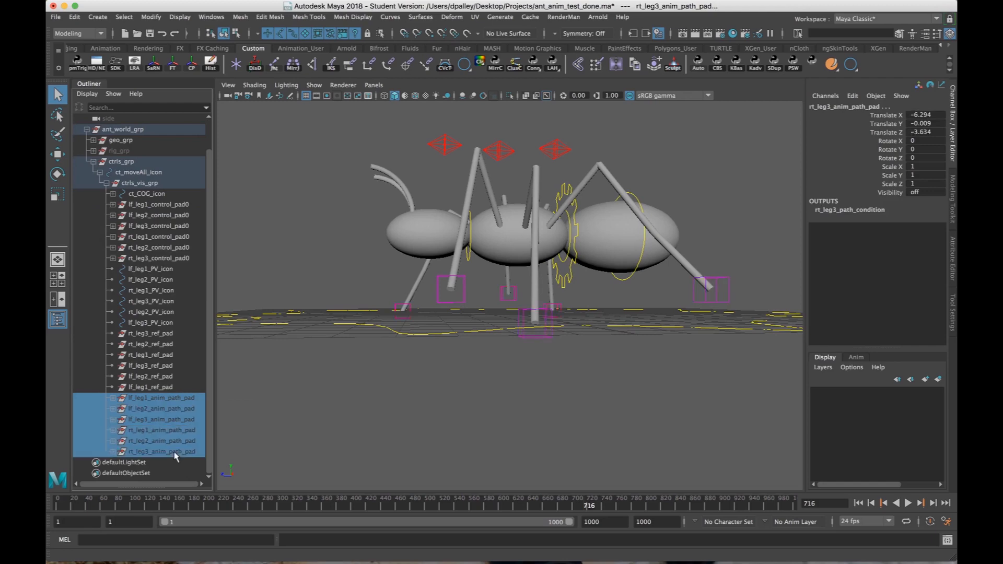
key("shift+h")
Select the lf_leg1_anim_path circle around the left front foot, activate the Move tool and examine the path up close.
left_click(539, 337)
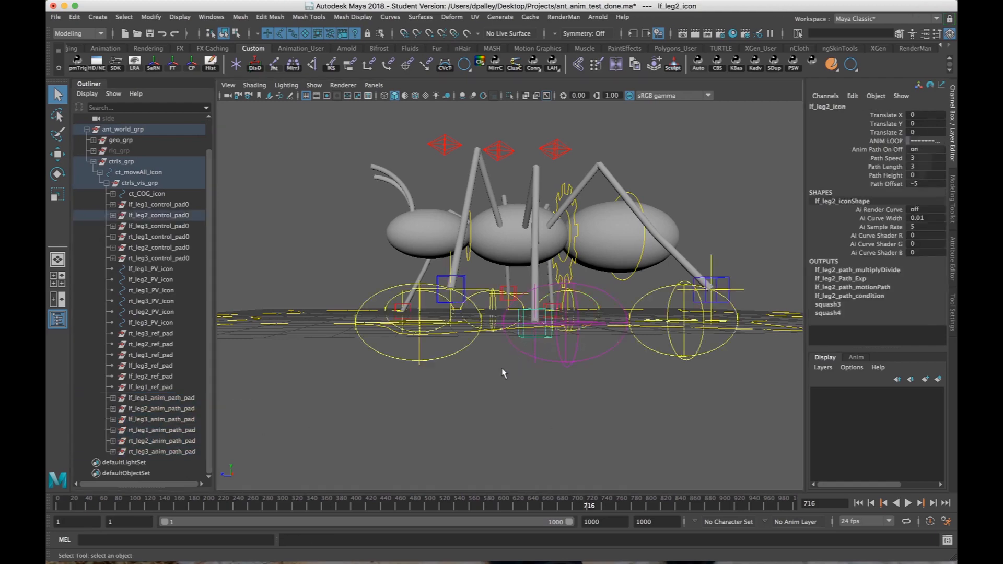
left_click(482, 380)
left_click_drag(483, 384, 485, 350, "alt")
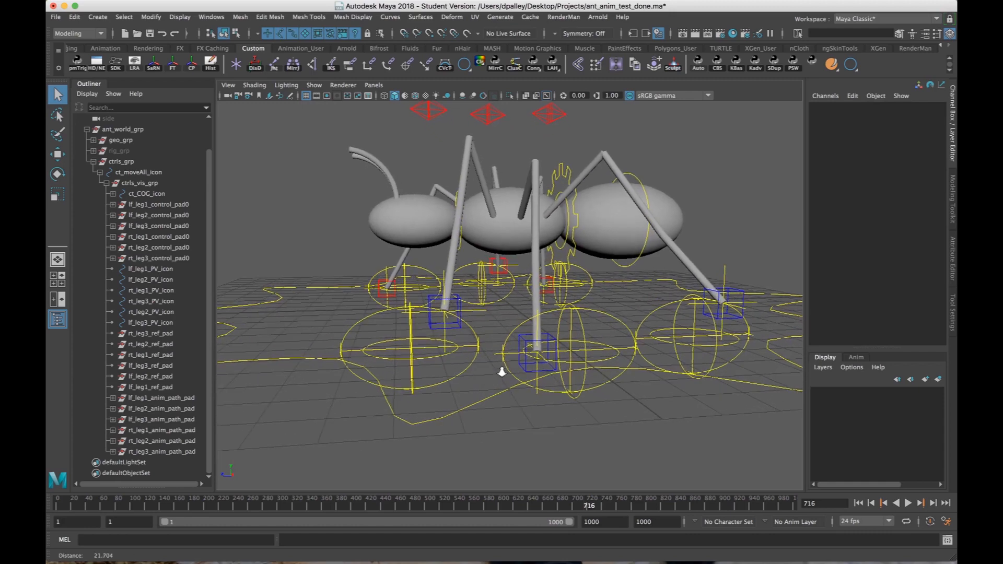
left_click(471, 336)
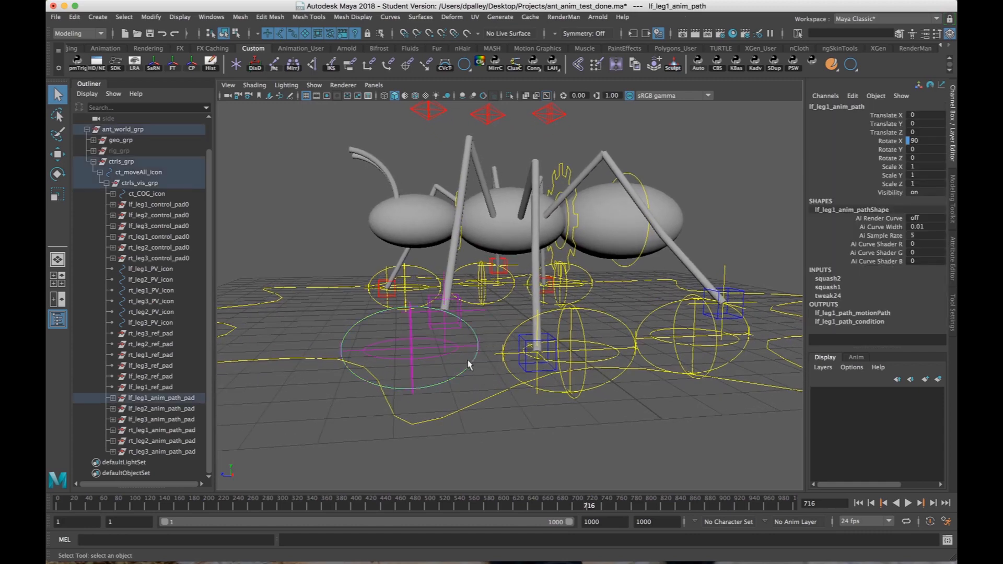
left_click_drag(415, 363, 434, 361, "alt")
key("w")
right_click_drag(470, 359, 496, 362, "alt")
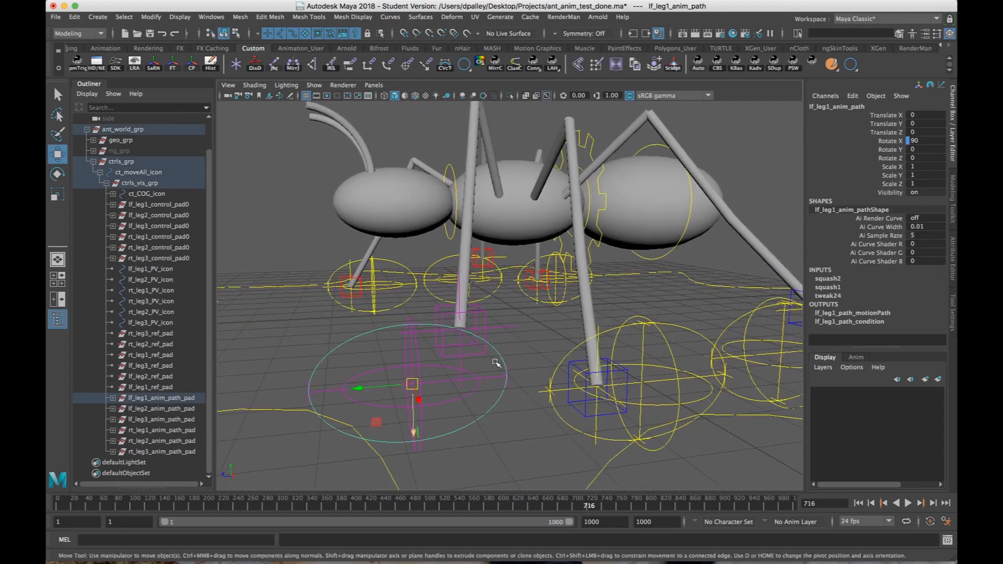
Select the lf_leg1_path_follow_loc locator on the left front leg's path and examine its motion path inputs.
left_click(472, 378)
left_click_drag(471, 380, 523, 336, "alt")
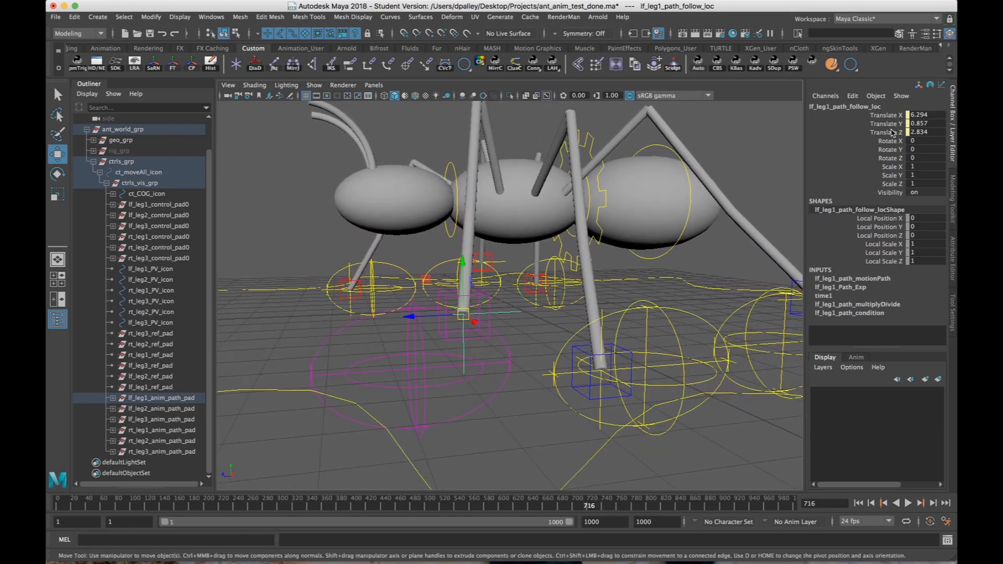
left_click_drag(566, 264, 515, 326, "alt")
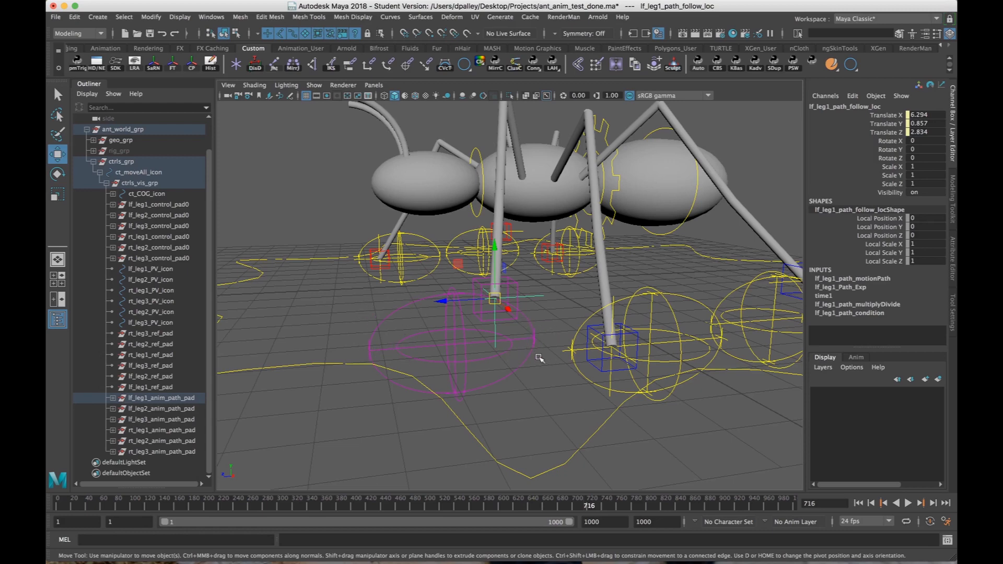
Play the walk animation forward to about frame 806 and watch the lf_leg1_path_follow_loc locator travel around the left front leg's path.
left_click_drag(538, 358, 498, 312, "alt")
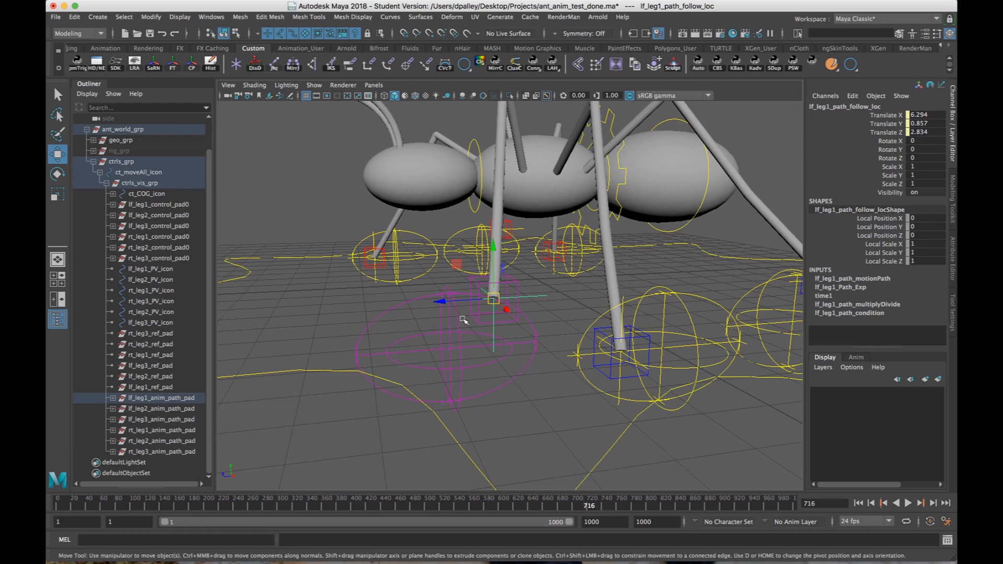
left_click_drag(503, 331, 478, 328, "alt")
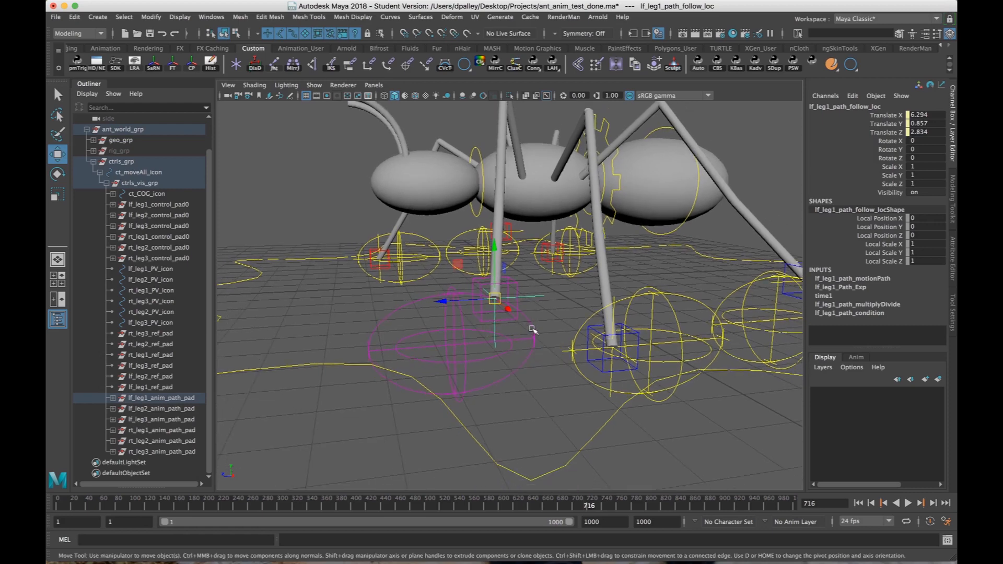
left_click(907, 503)
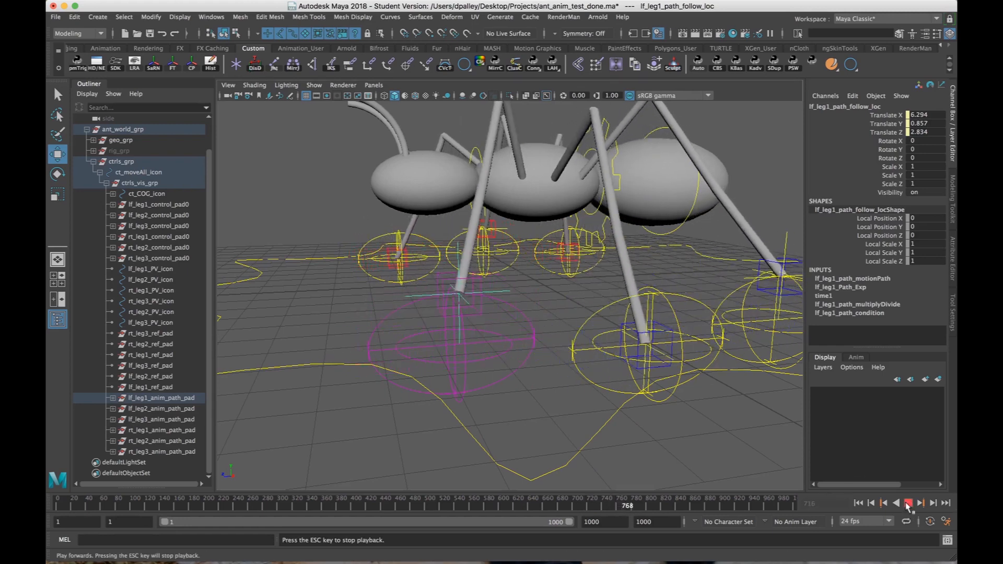
left_click(907, 504)
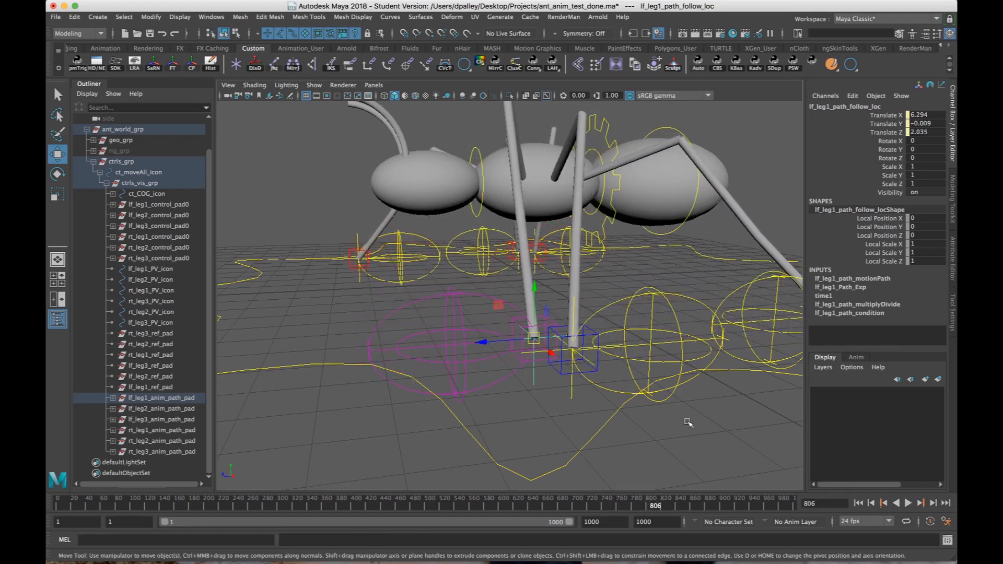
Select lf_leg1_control_pad0 at the left front foot, examine its point constraint weights and clear the selection.
left_click_drag(589, 406, 580, 405, "alt")
right_click_drag(580, 405, 621, 414, "alt")
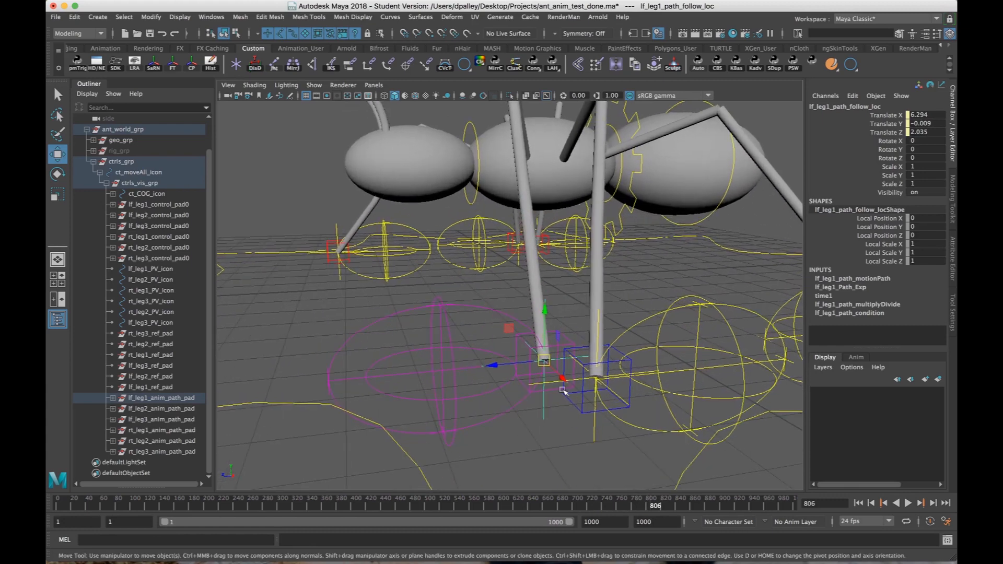
middle_click_drag(550, 387, 563, 380, "alt")
right_click_drag(562, 380, 542, 384, "alt")
middle_click_drag(542, 385, 556, 373, "alt")
right_click_drag(582, 367, 591, 346, "alt")
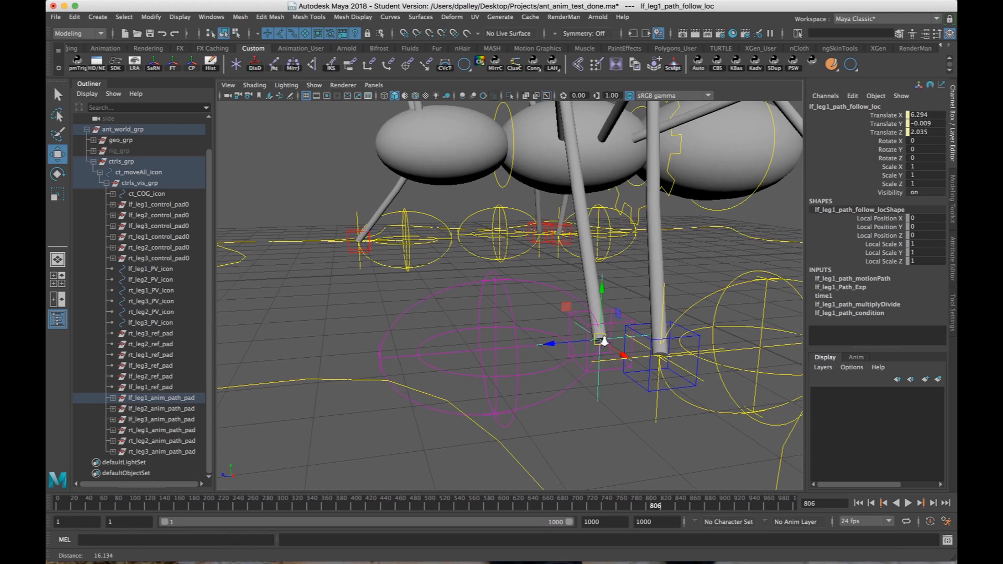
left_click(579, 319)
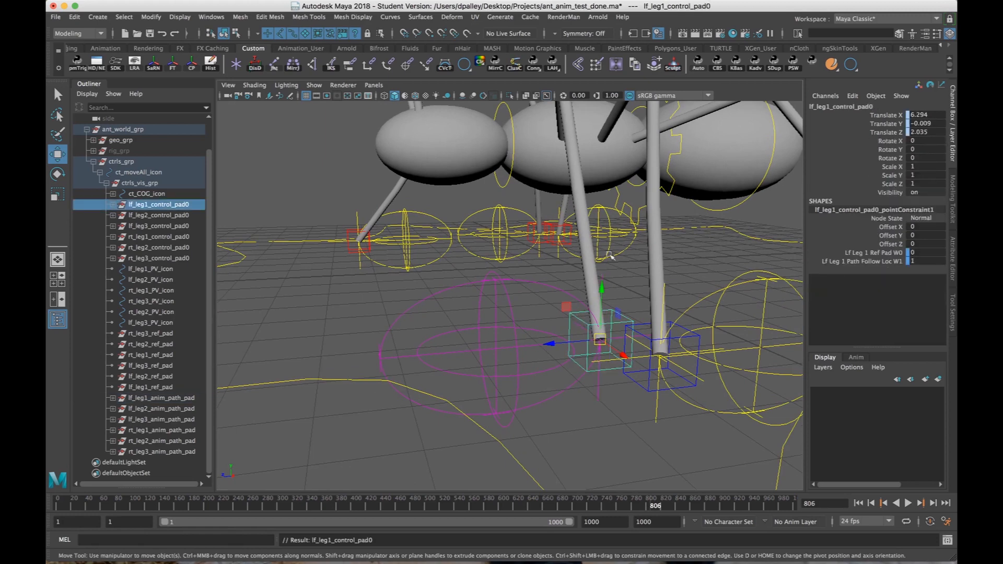
left_click(600, 433)
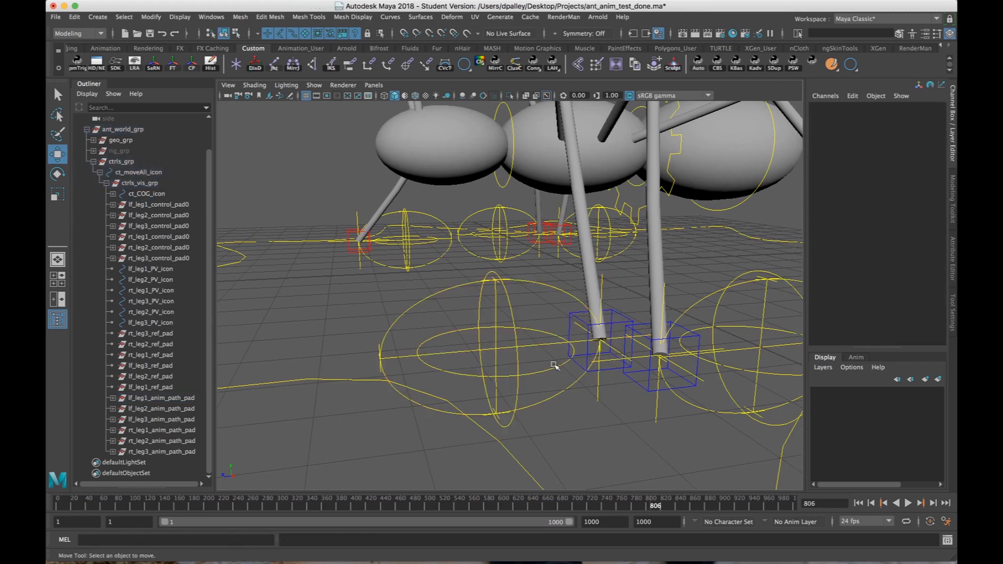
Inspect the left front leg's path height and path length squash handles, followed by the lf_leg1_anim_path circle they deform.
left_click(510, 284)
left_click_drag(491, 345, 502, 337, "alt")
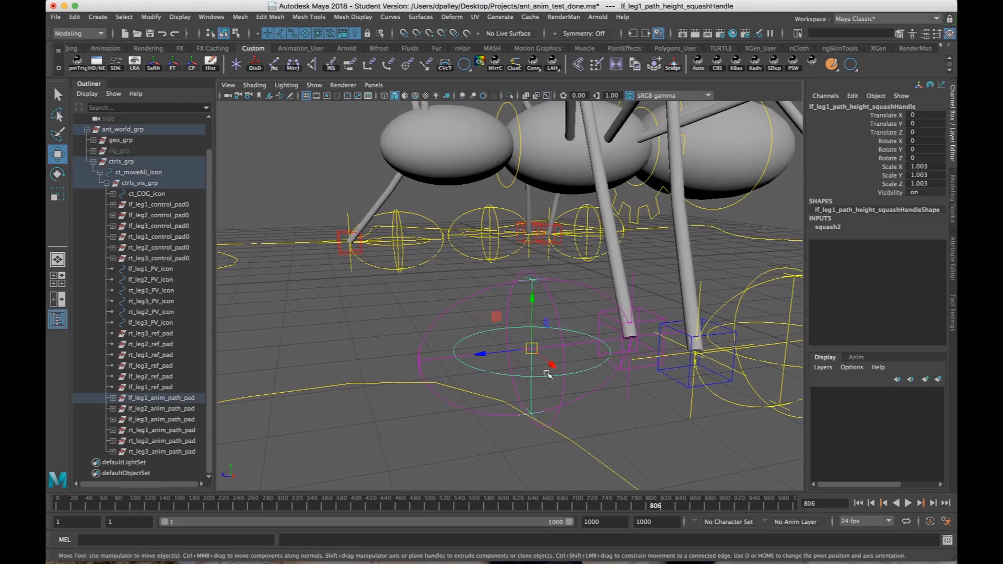
left_click_drag(547, 374, 433, 355, "alt")
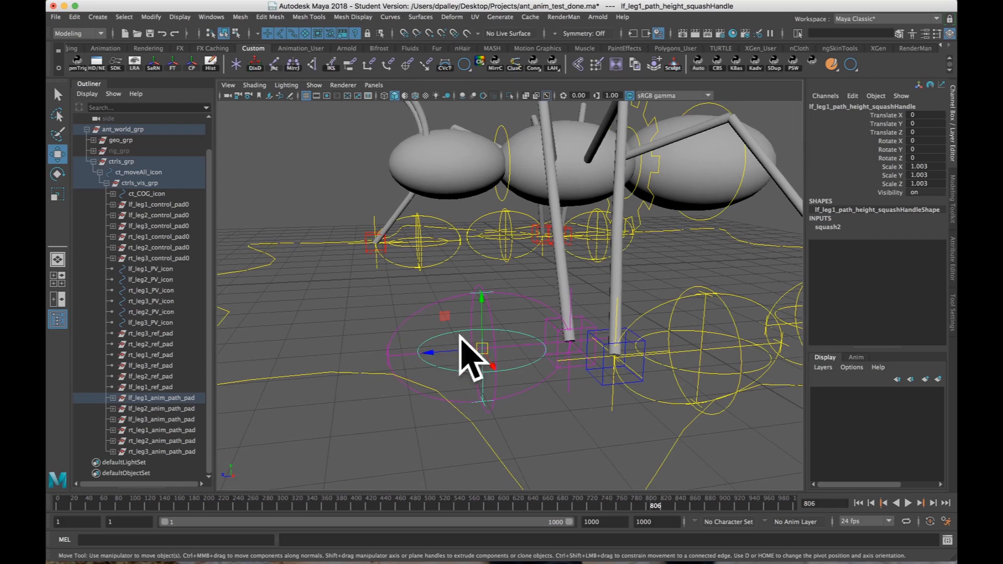
left_click(404, 365)
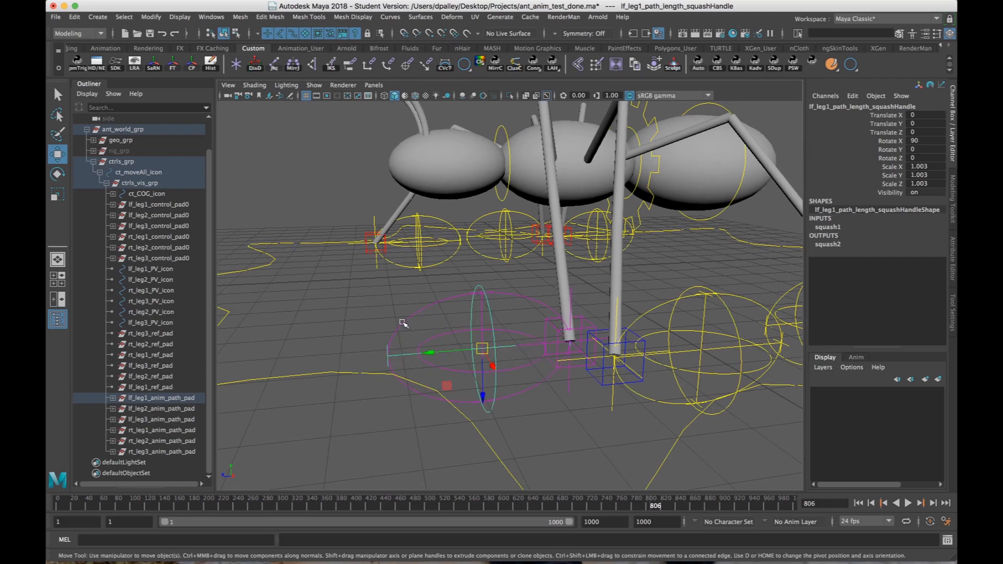
left_click(418, 301)
right_click_drag(418, 302, 444, 314, "alt")
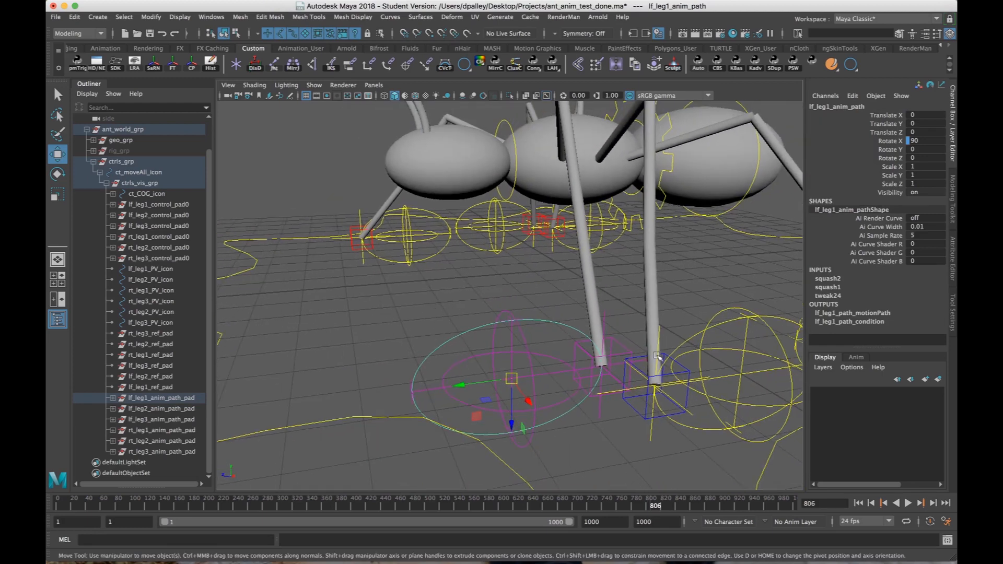
Select the lf_leg1_icon foot control, try changing Path Length, Path Speed and Path Height, the last to 1.9, and undo each change.
left_click(626, 351)
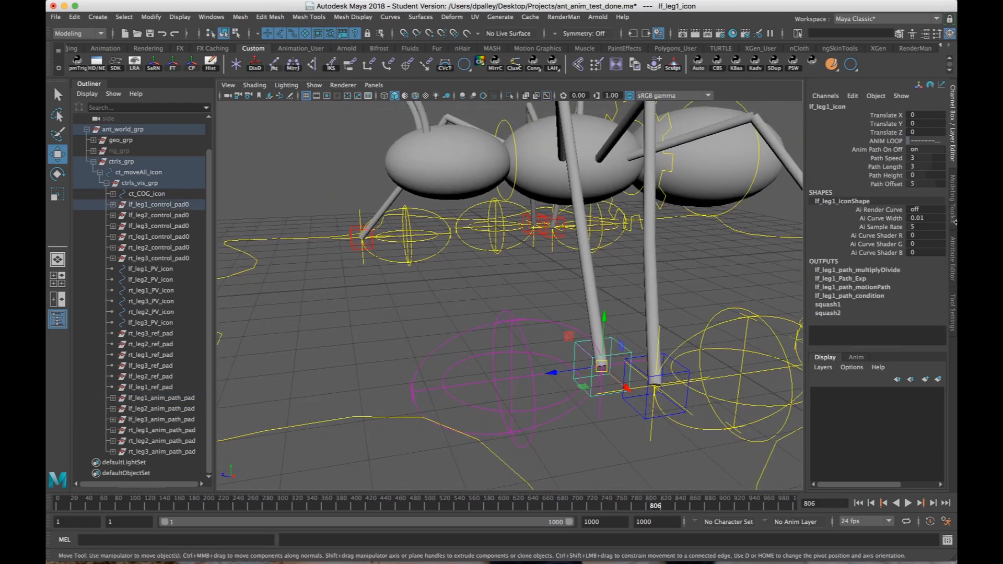
left_click(893, 167)
middle_click_drag(643, 251, 678, 248)
key("ctrl+z")
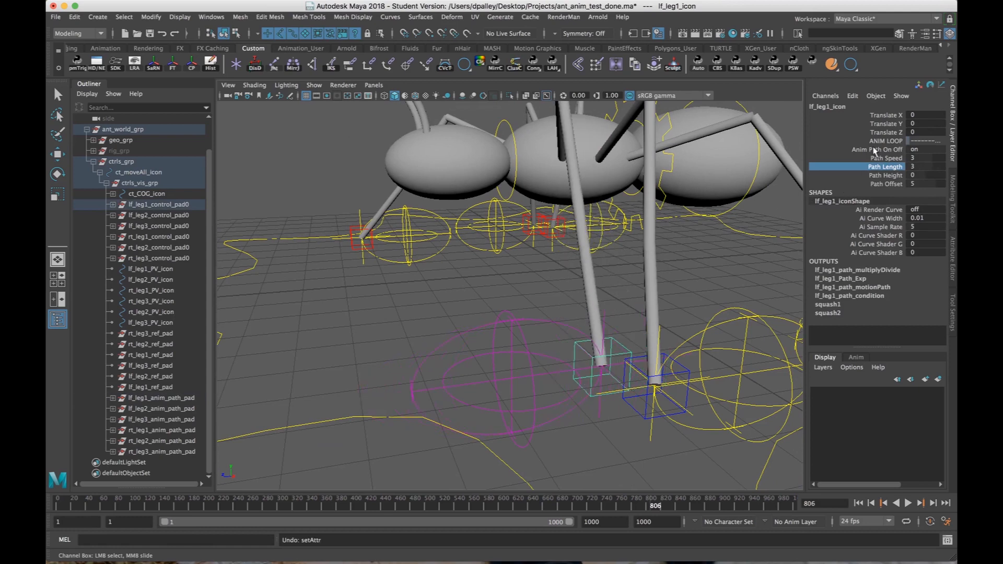
left_click(879, 159)
middle_click_drag(585, 288, 585, 286)
key("ctrl+z")
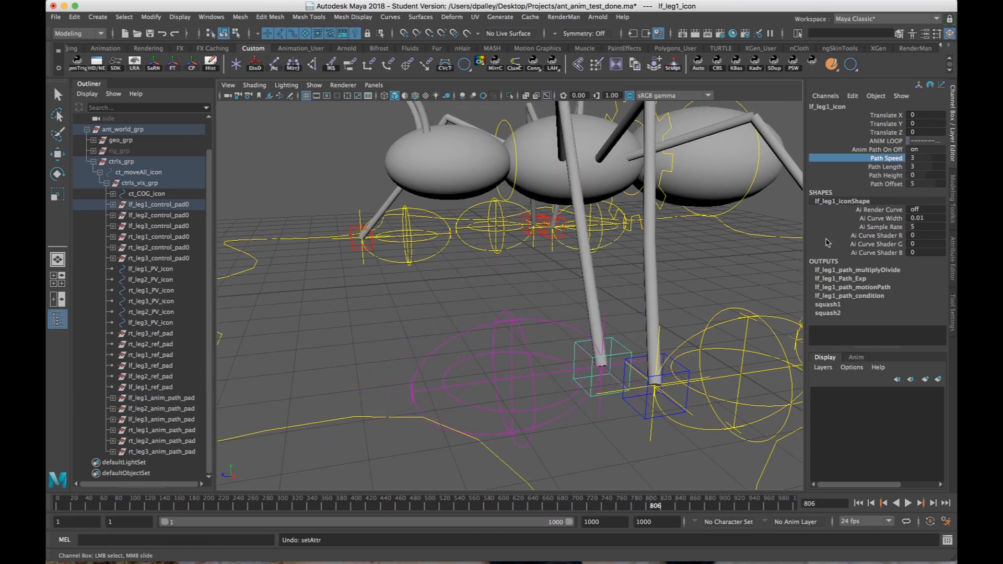
left_click(881, 175)
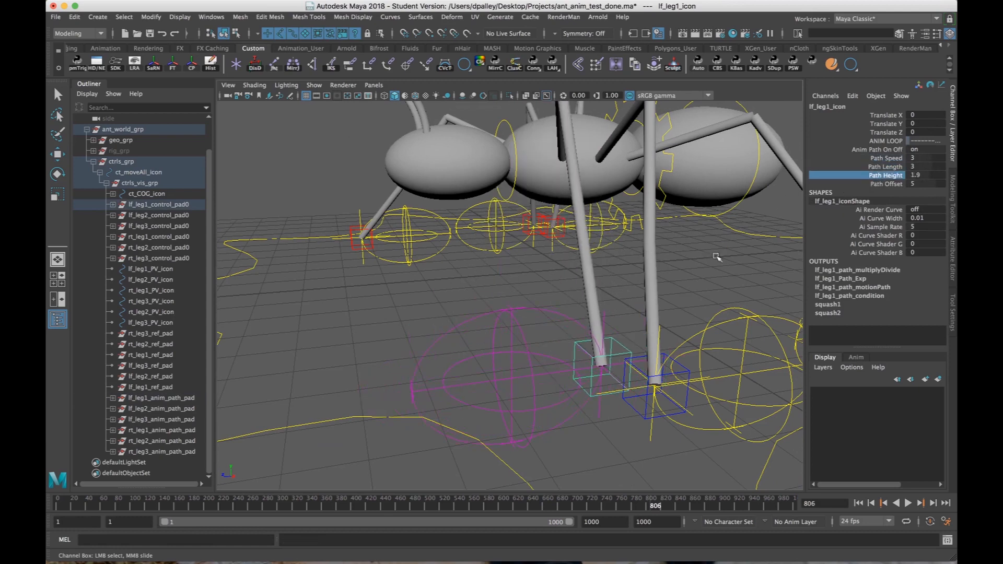
left_click_drag(599, 378, 593, 375, "alt")
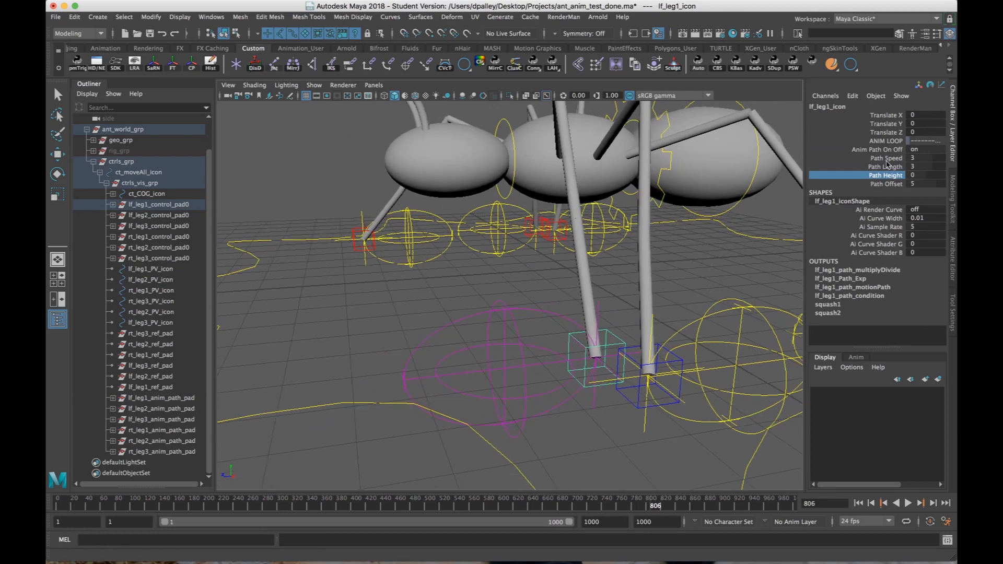
Select lf_leg1_anim_path, expand its lf_leg1_path_motionPath output and examine the U Value against the foot's place on the circle.
right_click_drag(602, 356, 621, 360, "alt")
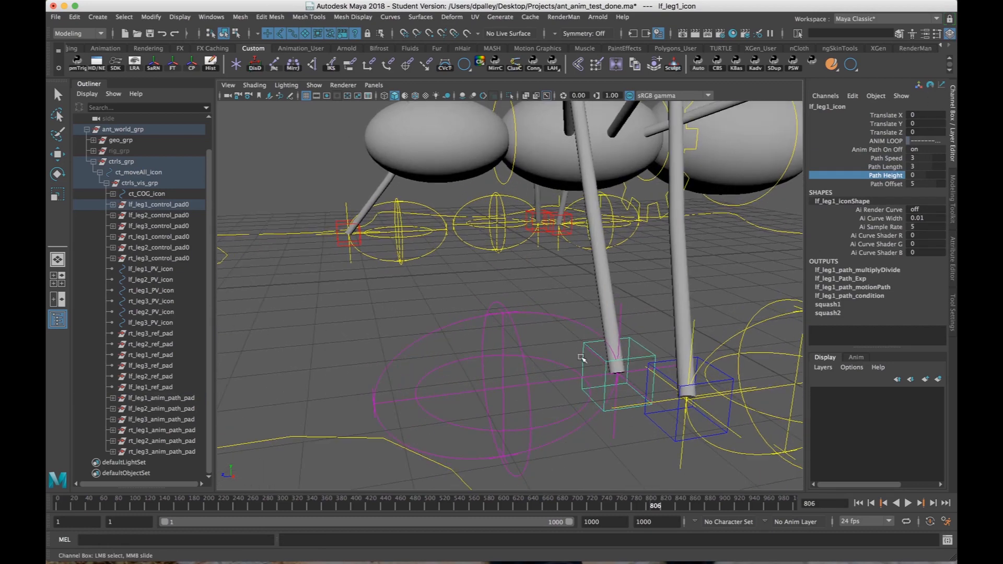
left_click(560, 323)
key("w")
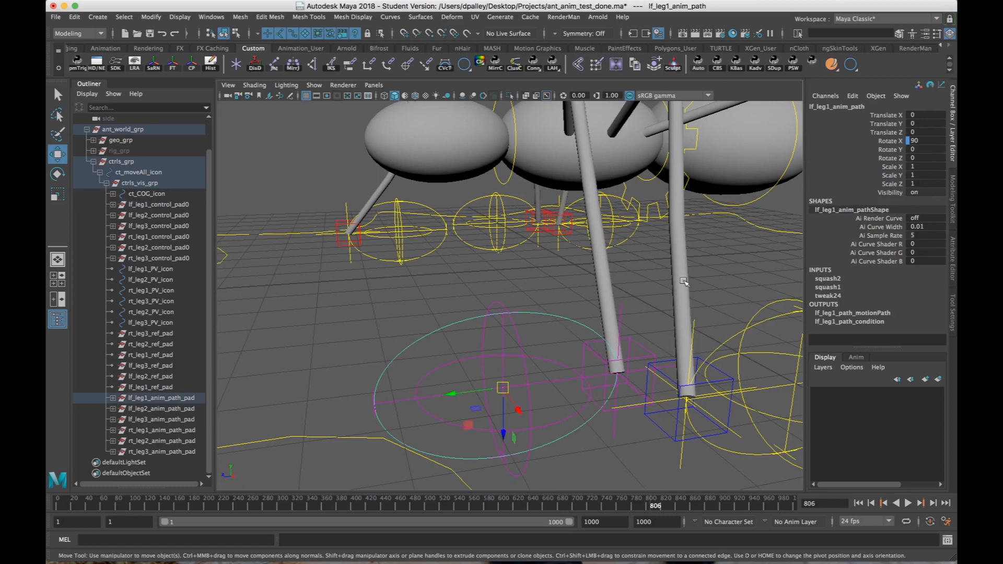
left_click(848, 313)
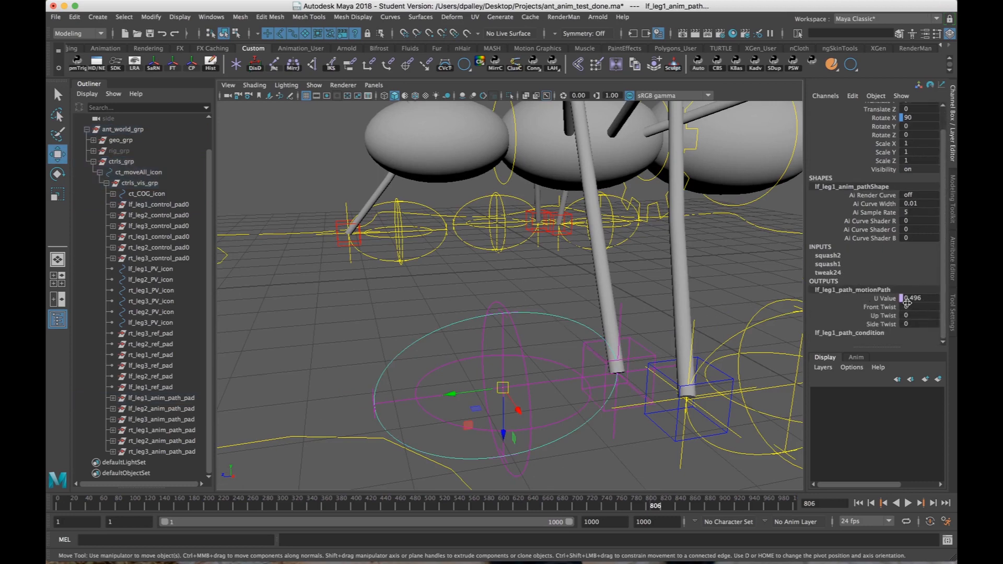
double_click(856, 300)
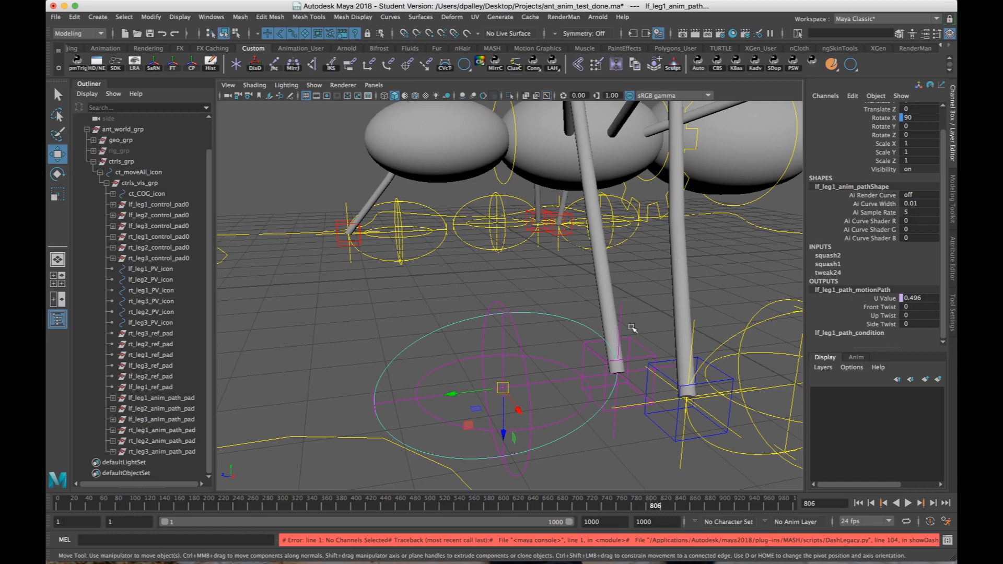
left_click_drag(632, 328, 601, 347, "alt")
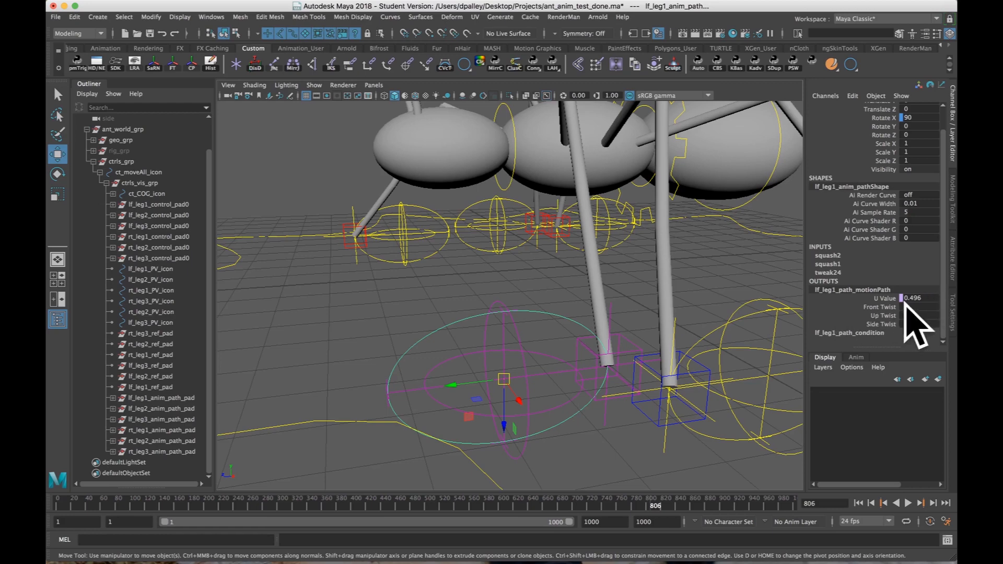
left_click_drag(597, 377, 578, 371, "alt")
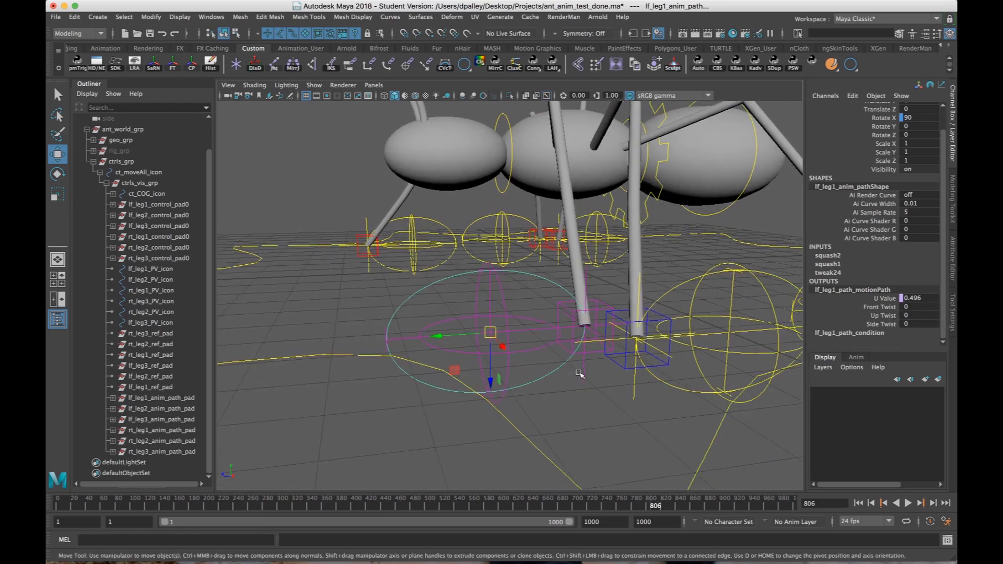
right_click_drag(577, 371, 628, 375, "alt")
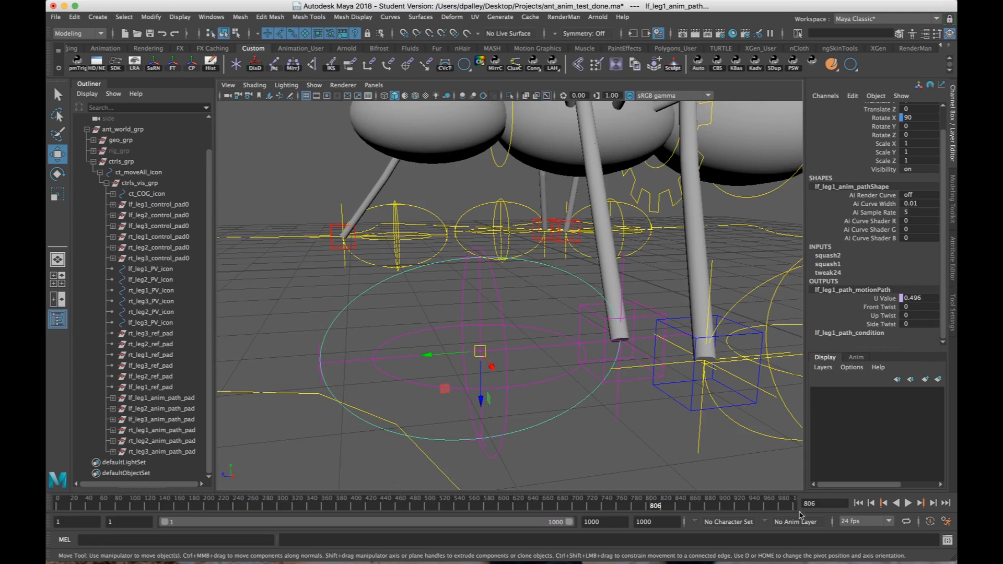
Return the animation to frame 1 and compare the motion path's U Value with the foot's position on the path.
left_click(858, 503)
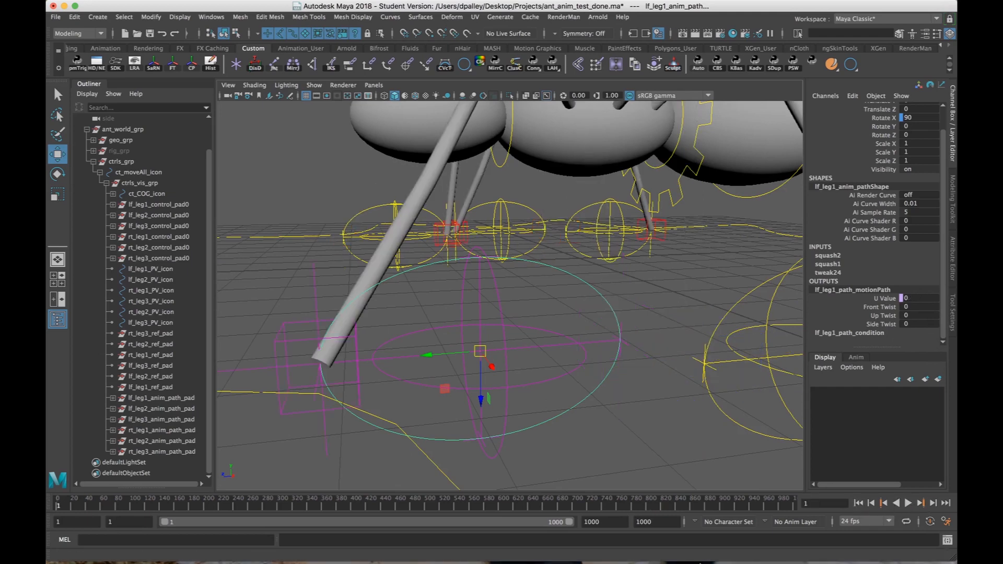
scroll(544, 385, "up", 3)
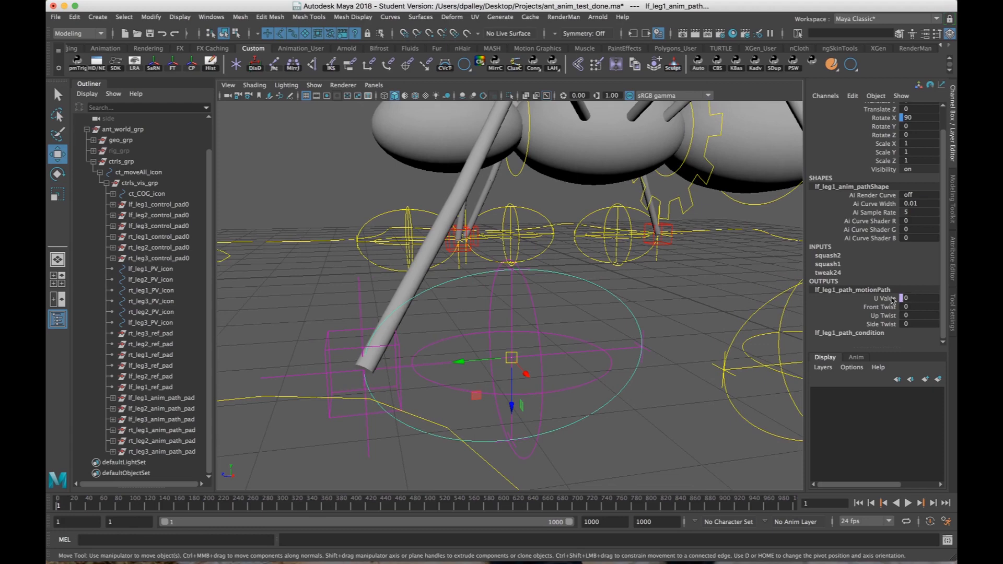
left_click_drag(683, 330, 627, 358, "alt")
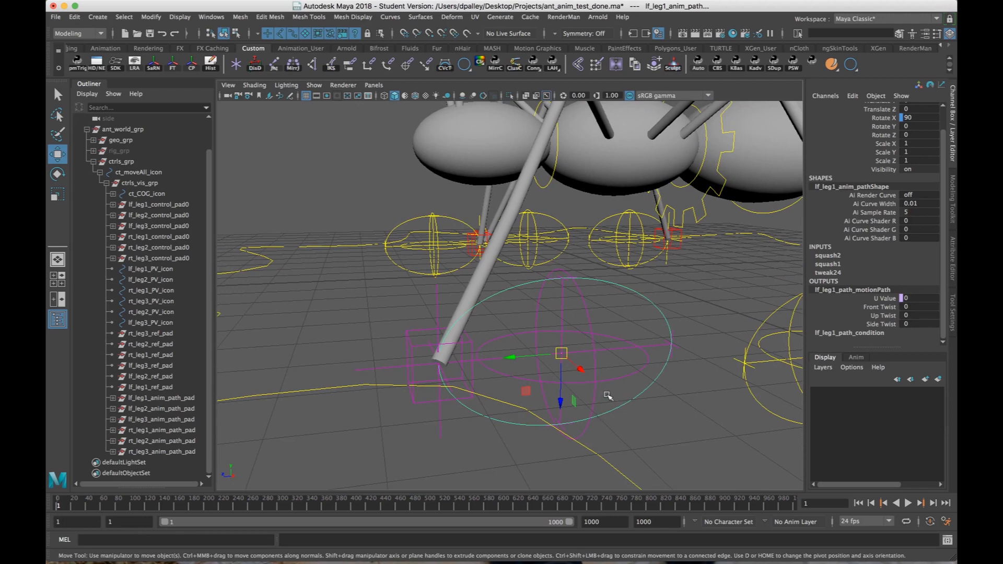
Select the lf_leg1_icon foot control and examine where it sits at the start of the left front leg's path.
left_click(681, 416)
left_click_drag(665, 416, 659, 383, "alt")
left_click_drag(660, 331, 664, 275)
left_click(439, 419)
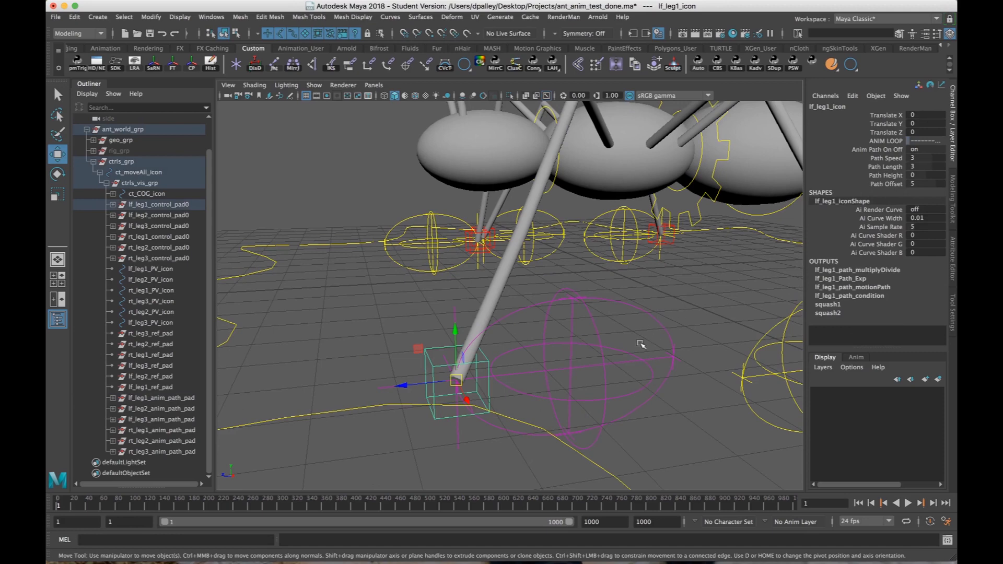
Select lf_leg1_anim_path, show its control vertices and switch to wireframe display to examine the path's start point.
left_click_drag(640, 344, 681, 298, "alt")
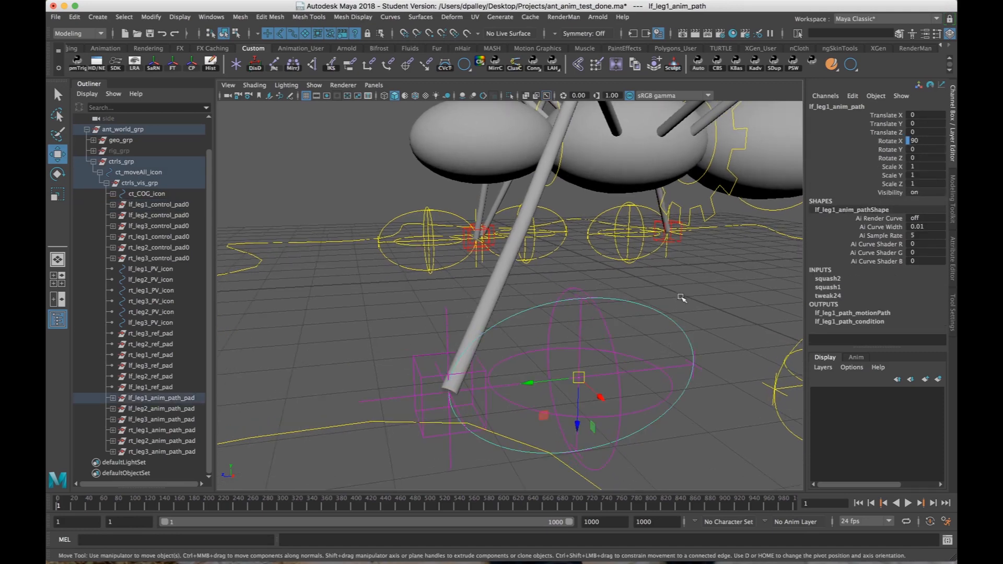
right_click_drag(650, 312, 614, 278)
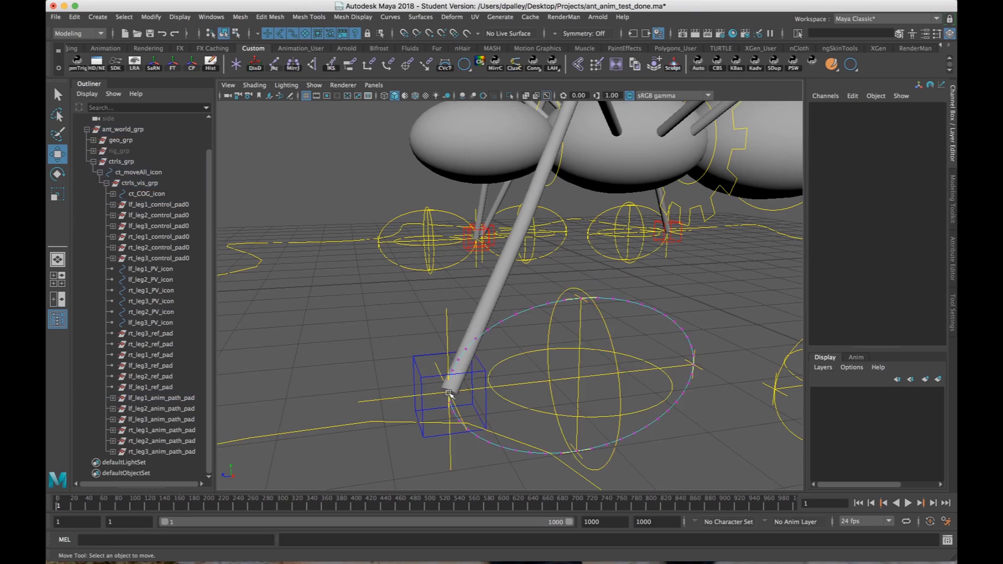
scroll(507, 344, "up", 5)
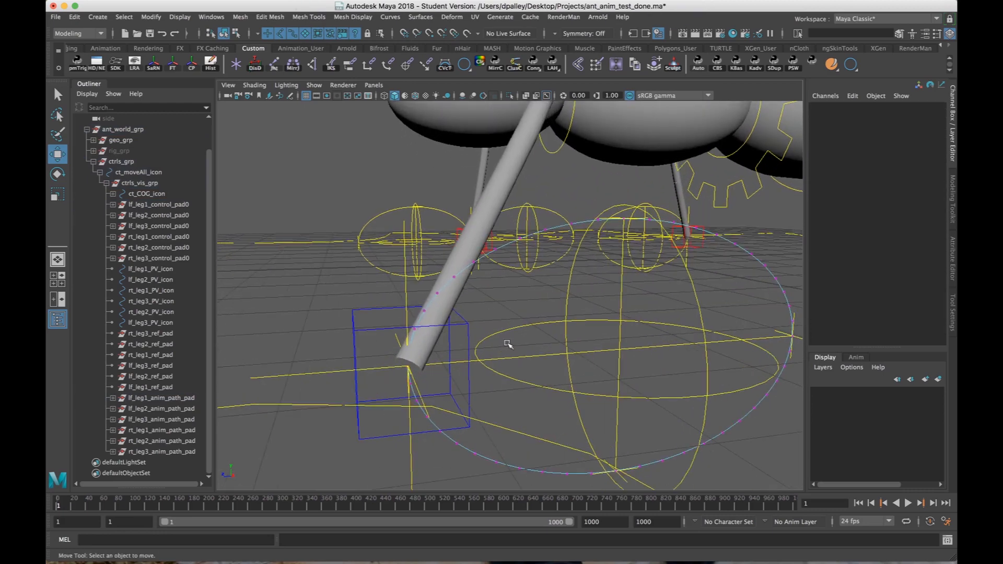
key("4")
right_click_drag(510, 368, 453, 364, "alt")
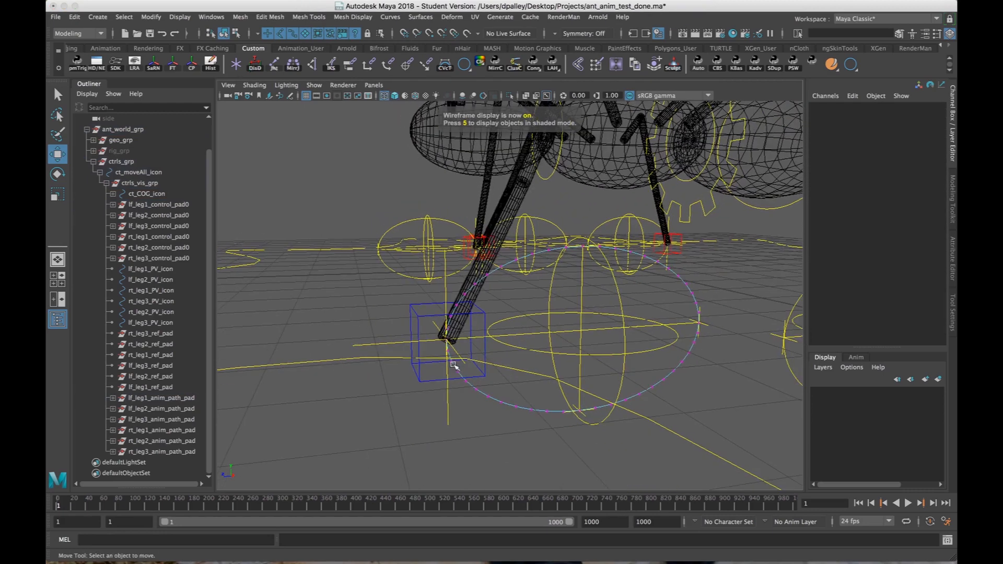
Undo the switch to control vertices and restore the object selection of lf_leg1_anim_path.
key("z")
left_click_drag(634, 347, 600, 369, "alt")
key("z")
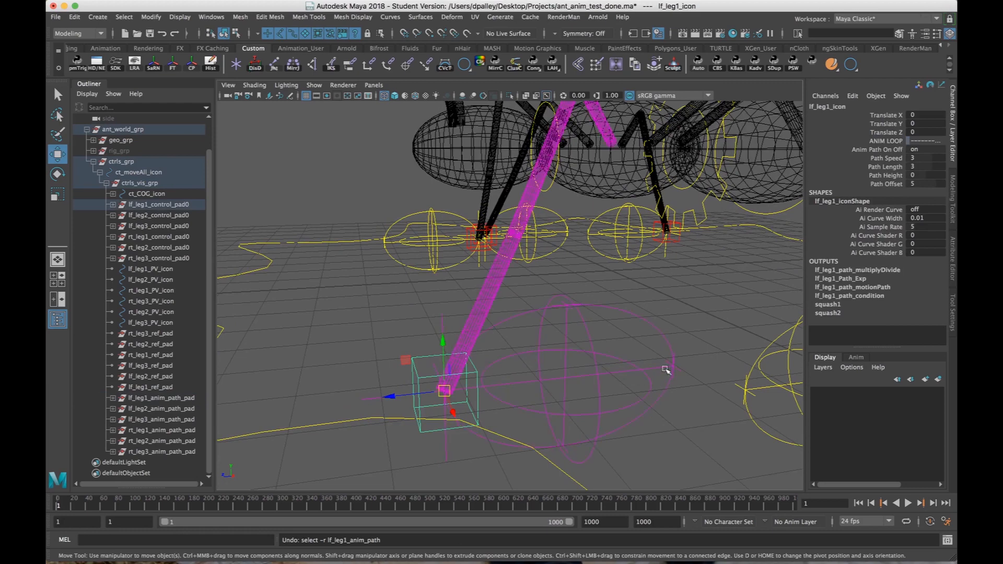
key("shift+z")
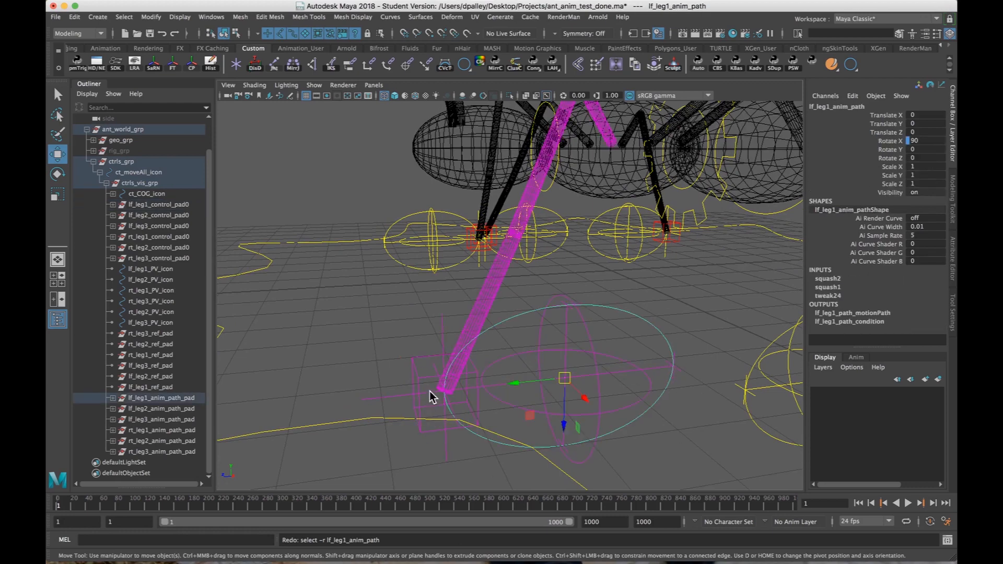
left_click_drag(486, 407, 624, 350, "alt")
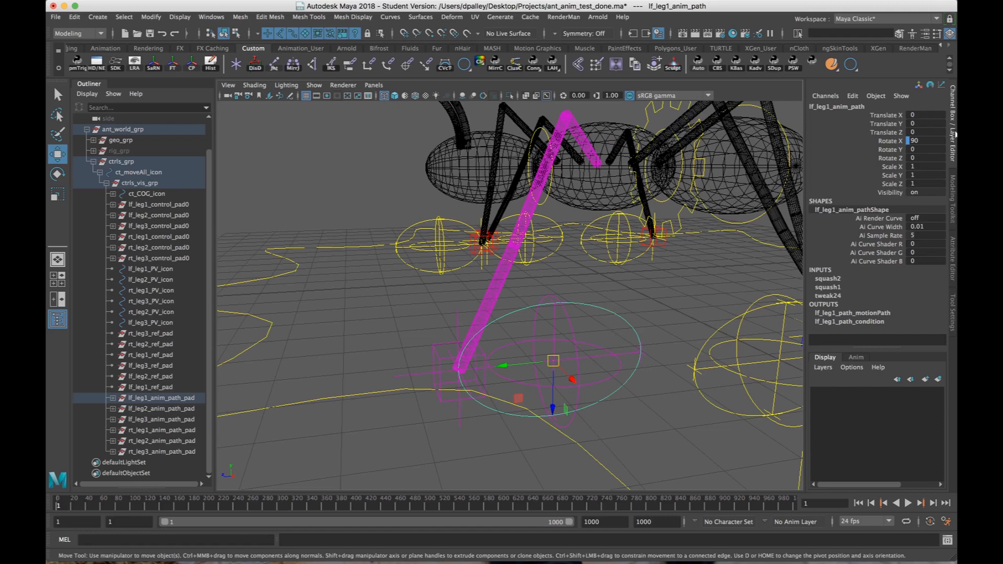
Try rotating lf_leg1_anim_path to about -22° in X to shift the foot's start point, and undo the rotation.
left_click(953, 135)
left_click(953, 135)
left_click_drag(673, 340, 679, 292, "alt")
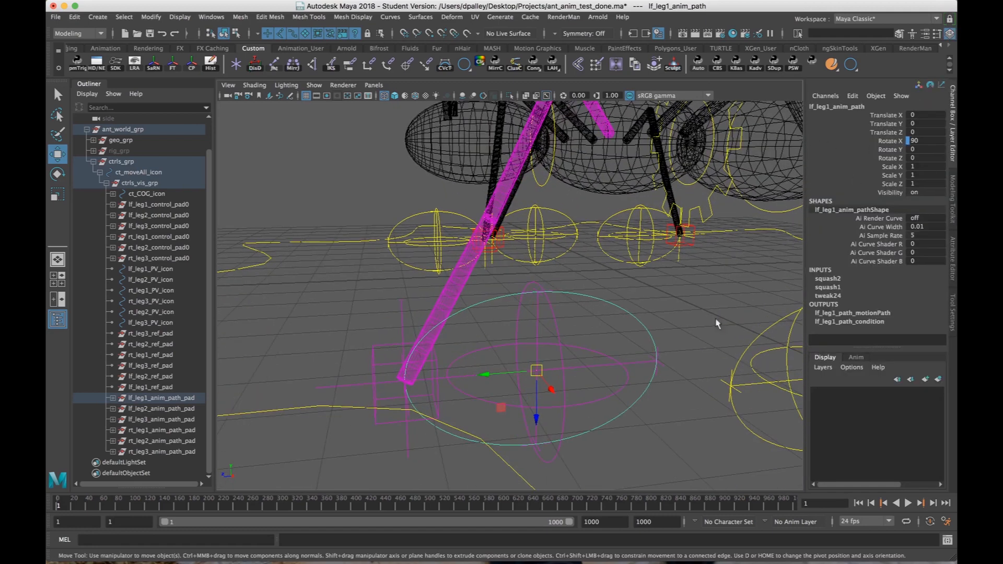
key("e")
left_click_drag(502, 342, 582, 348)
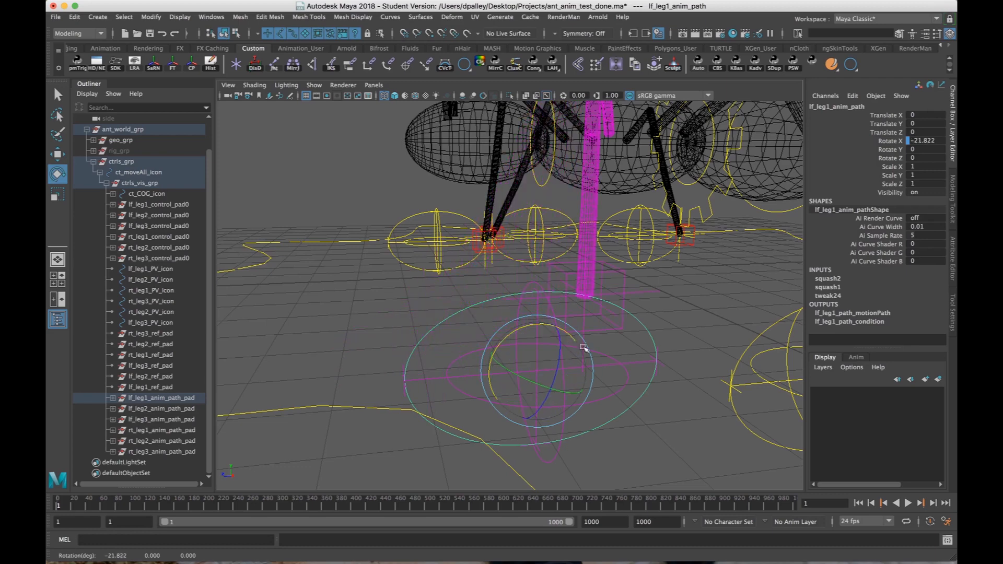
key("z")
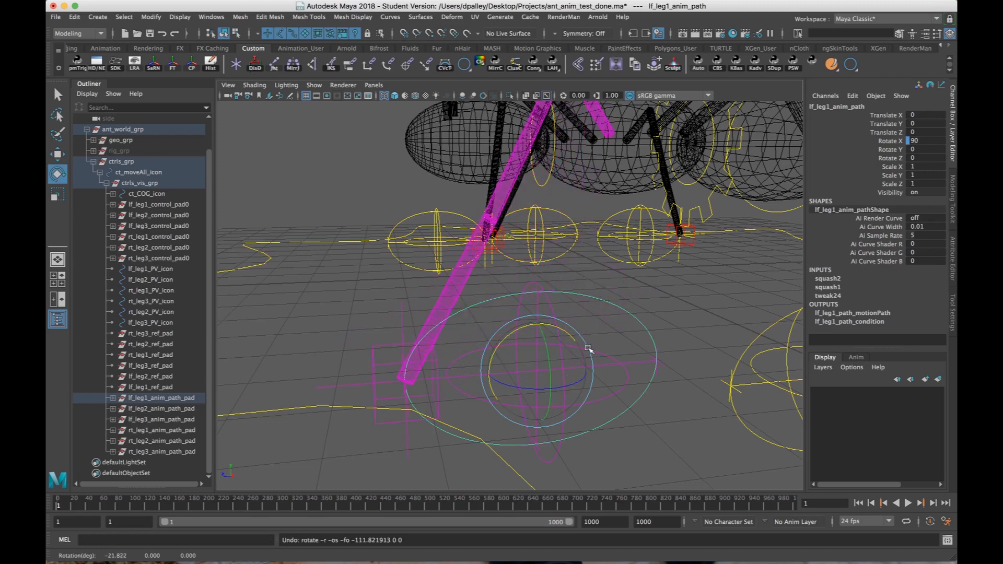
Repeat the trial X rotation of lf_leg1_anim_path to about 15°, undo it and return to the Move tool.
left_click_drag(529, 373, 544, 381, "alt")
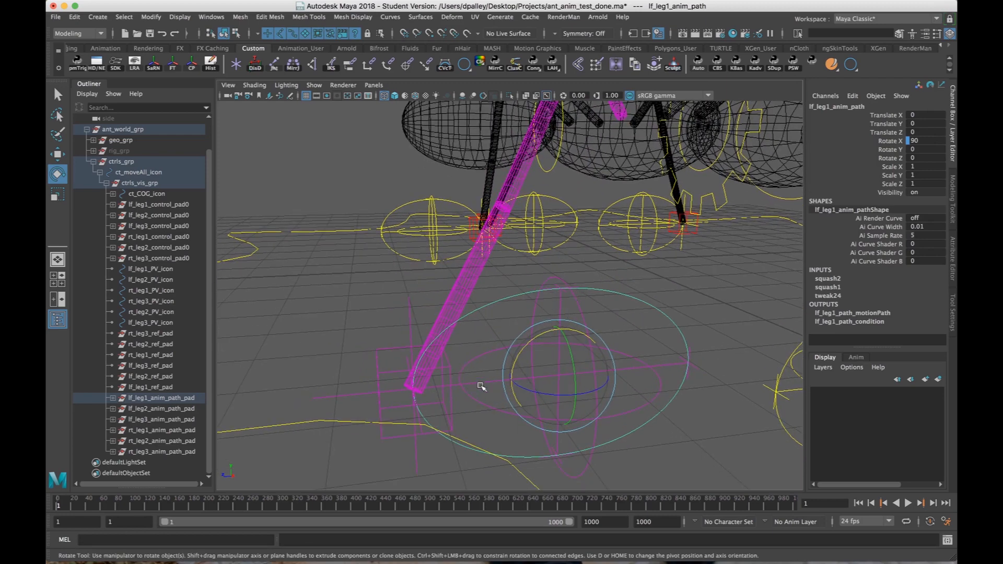
left_click_drag(521, 355, 579, 344)
key("ctrl+z")
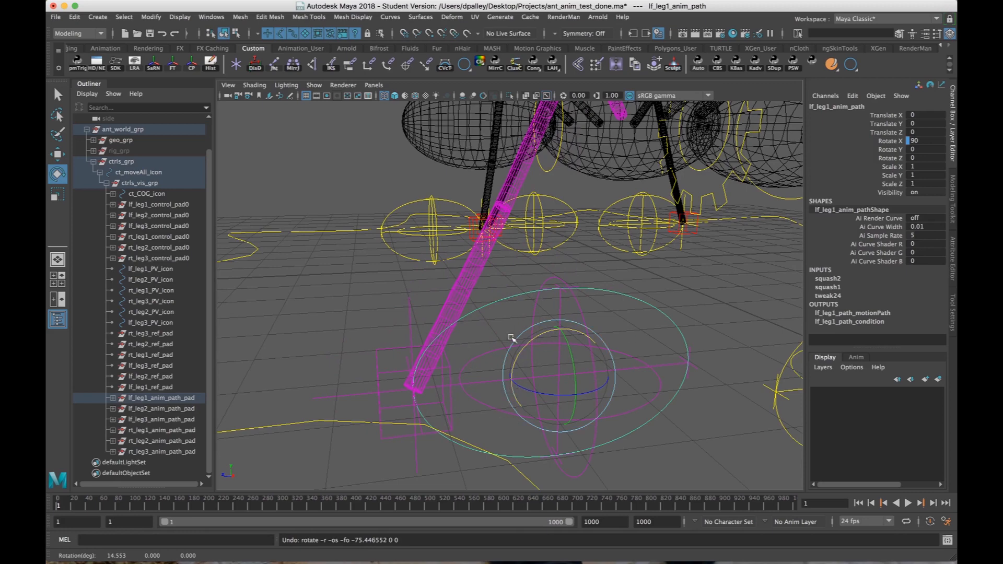
left_click_drag(616, 349, 607, 393, "alt")
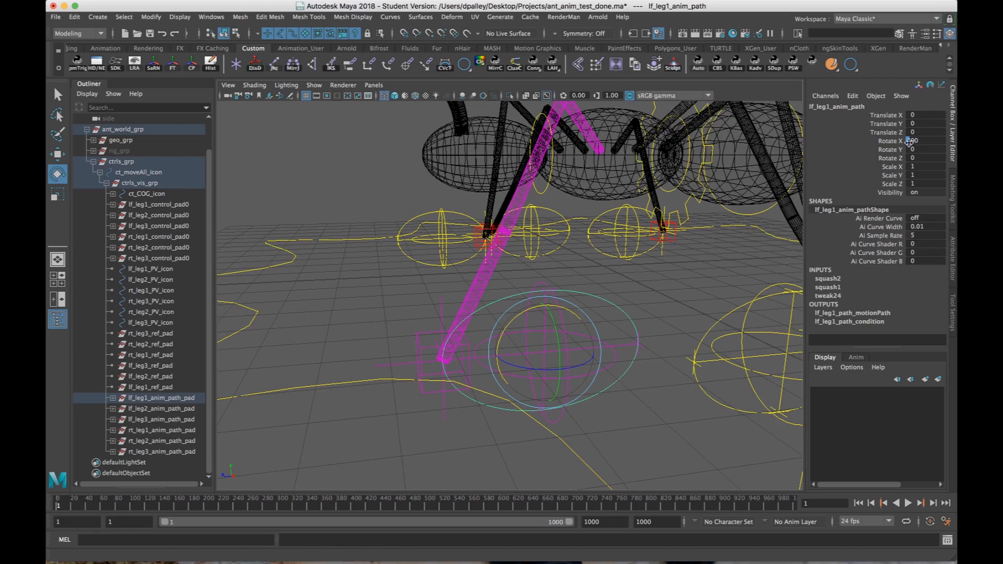
key("w")
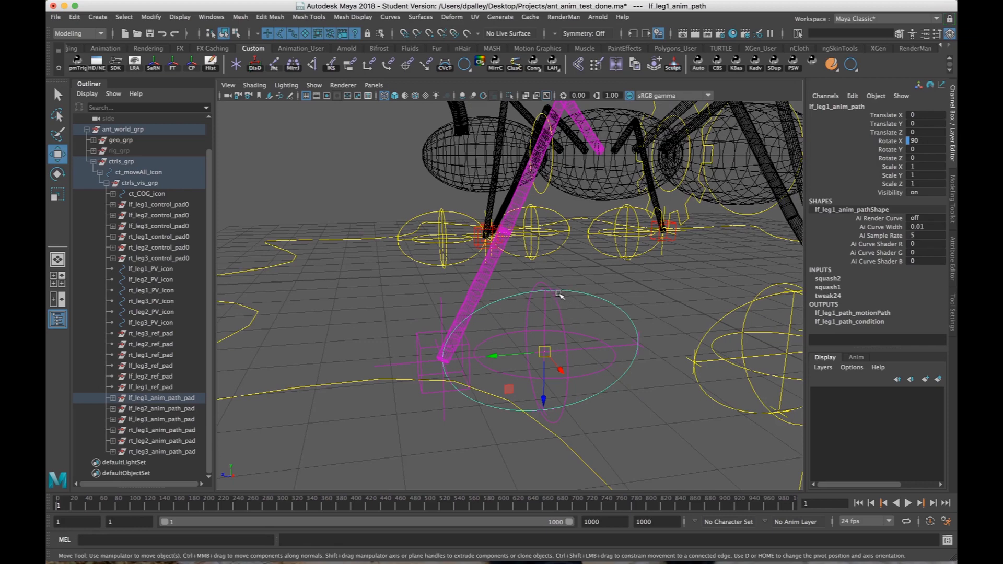
Deselect the path and examine how the leg paths are arranged around the whole ant.
left_click(646, 293)
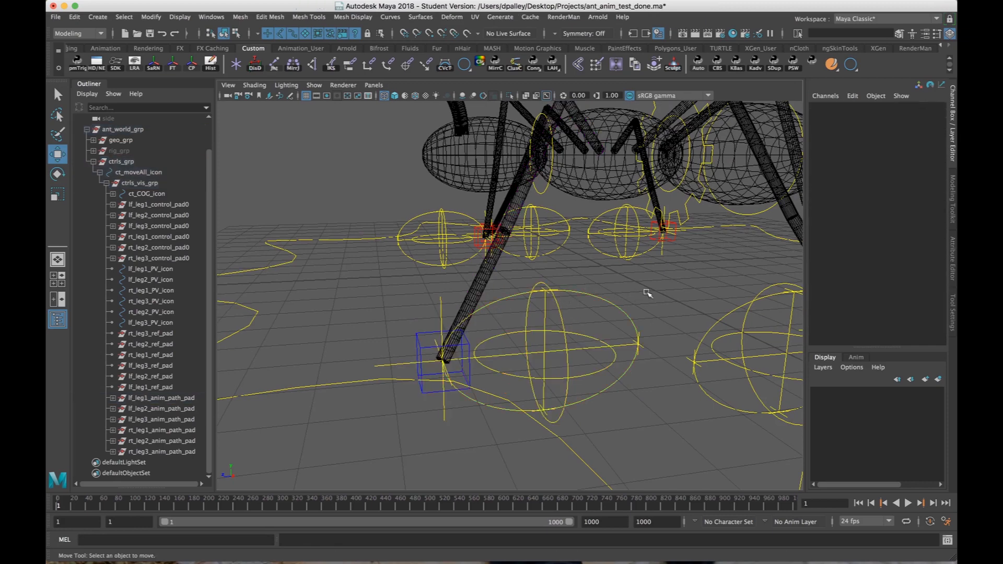
right_click_drag(652, 295, 499, 303, "alt")
left_click_drag(538, 303, 523, 303, "alt")
middle_click_drag(523, 303, 466, 298, "alt")
right_click_drag(484, 298, 470, 296, "alt")
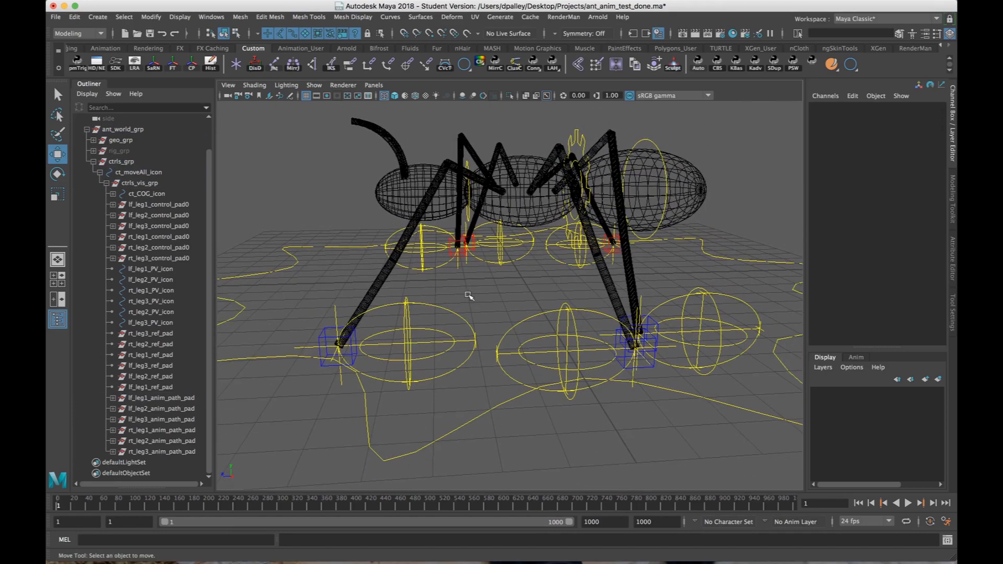
middle_click_drag(470, 296, 477, 293, "alt")
right_click_drag(476, 293, 552, 292, "alt")
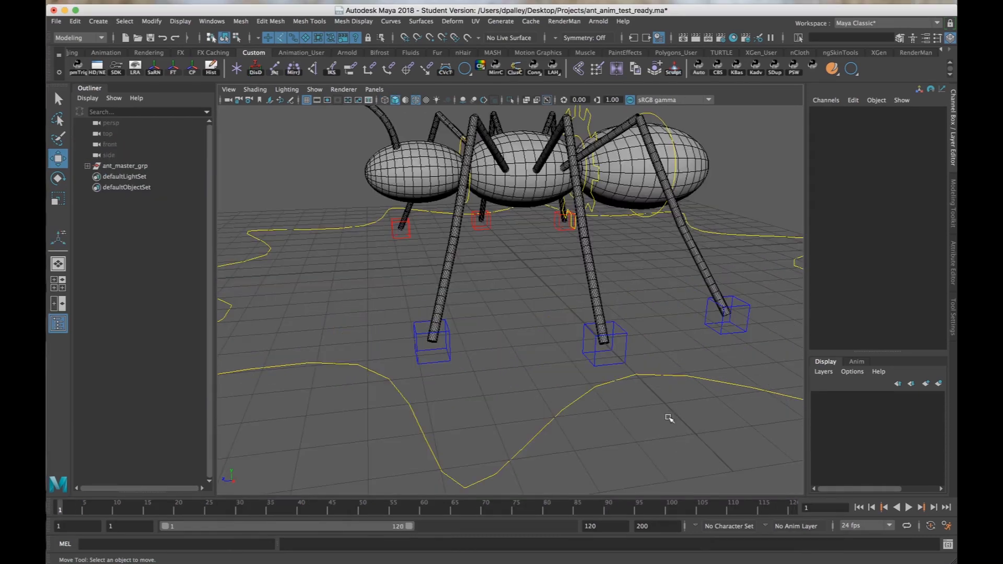
Try moving the middle left foot control, lf_leg2_icon, in the ant_anim_test_ready scene, and undo the move.
middle_click_drag(662, 409, 658, 459, "alt")
left_click_drag(658, 459, 631, 442, "alt")
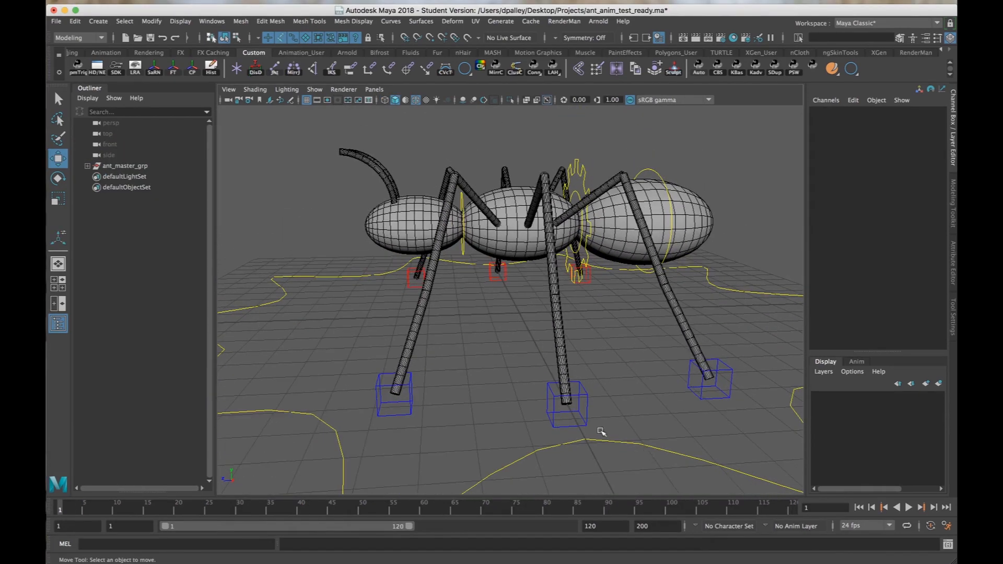
scroll(583, 384, "down", 3)
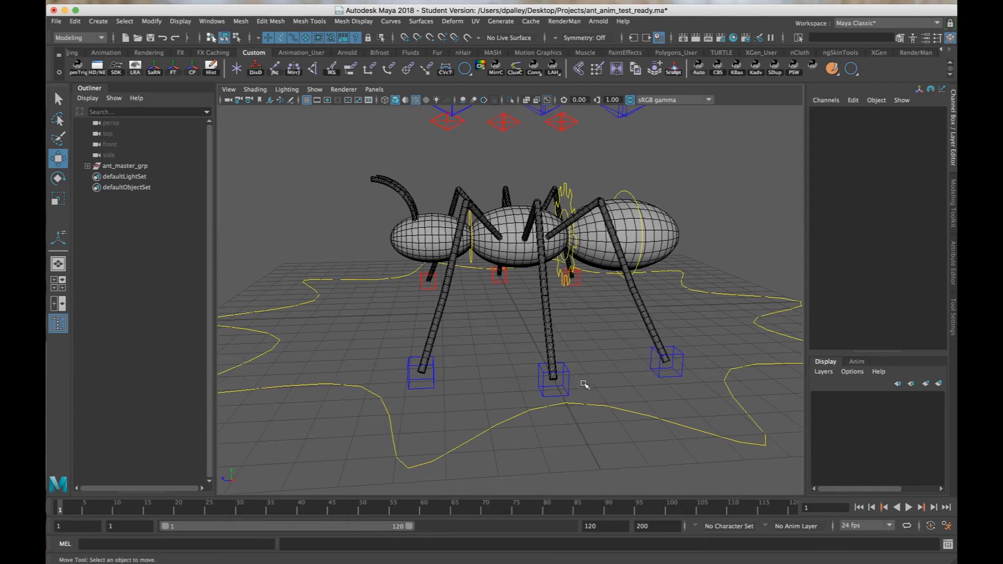
left_click(551, 392)
left_click_drag(583, 313, 606, 389, "alt")
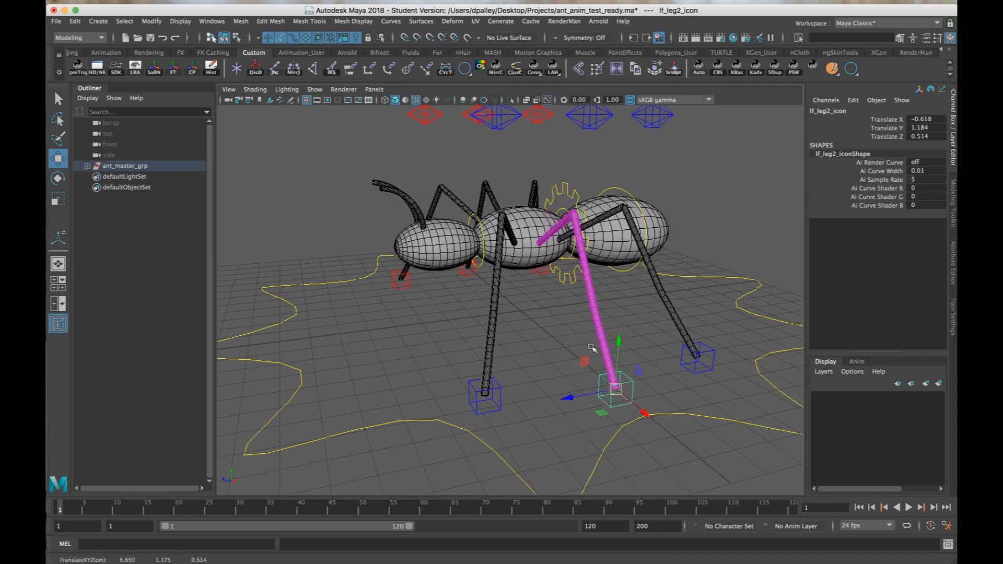
key("ctrl+z")
Select the front left foot control, lf_leg1_icon, and examine the placement of the left feet on the rig.
left_click_drag(639, 237, 623, 200, "alt")
middle_click_drag(623, 201, 639, 182, "alt")
right_click_drag(633, 250, 641, 261, "alt")
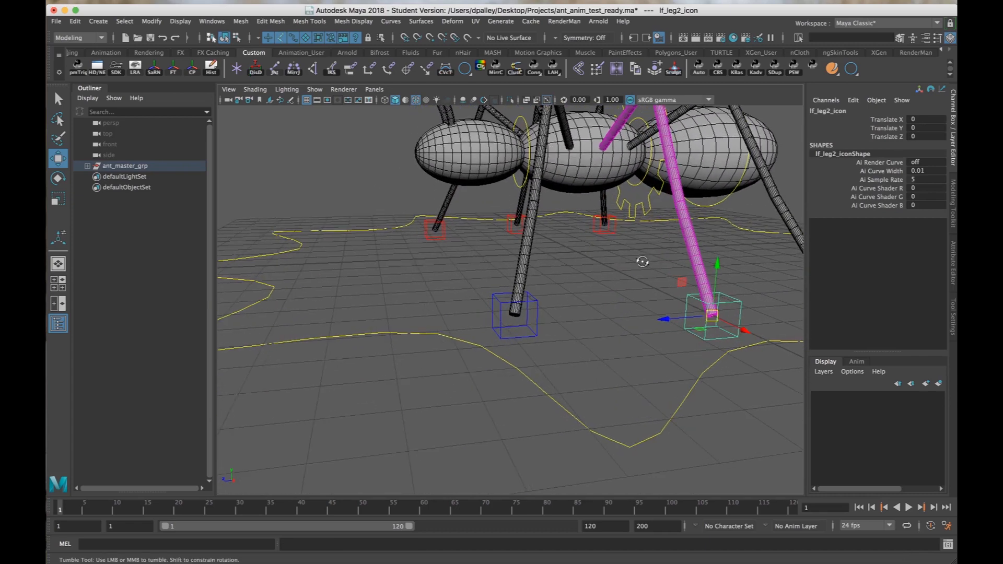
left_click_drag(642, 261, 640, 277, "alt")
left_click_drag(512, 334, 596, 364)
right_click_drag(595, 364, 540, 339, "alt")
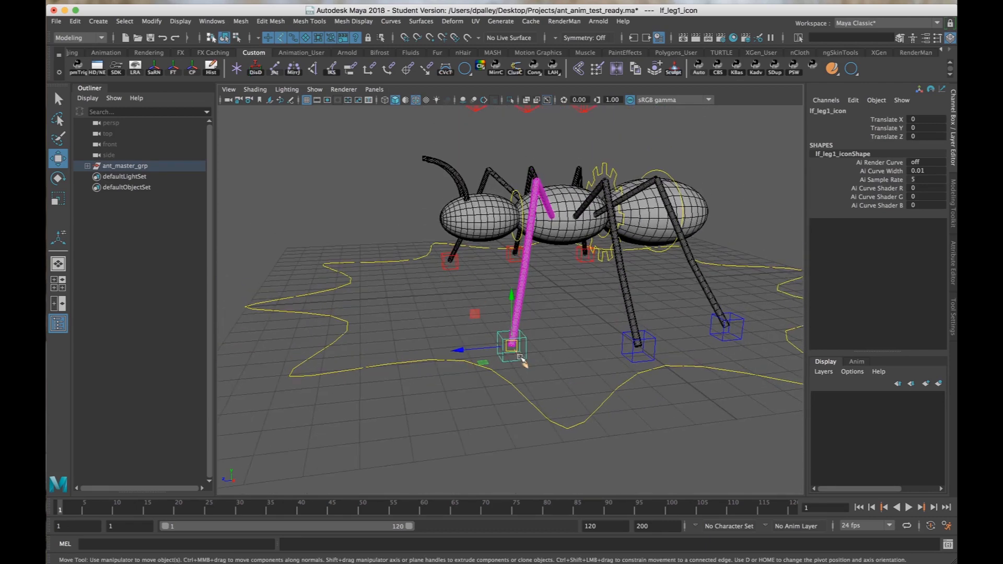
left_click_drag(511, 341, 508, 340, "alt")
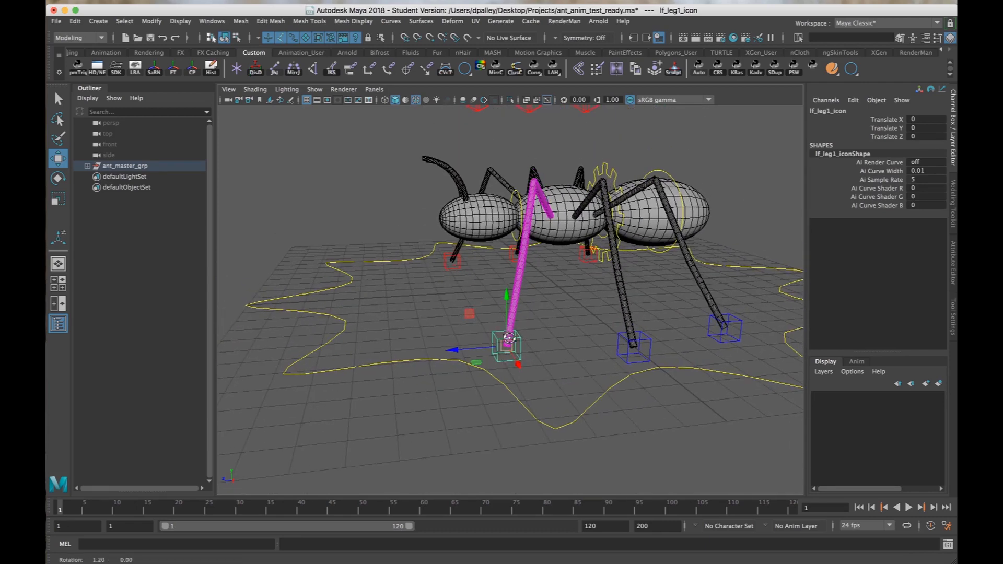
right_click_drag(509, 342, 546, 351, "alt")
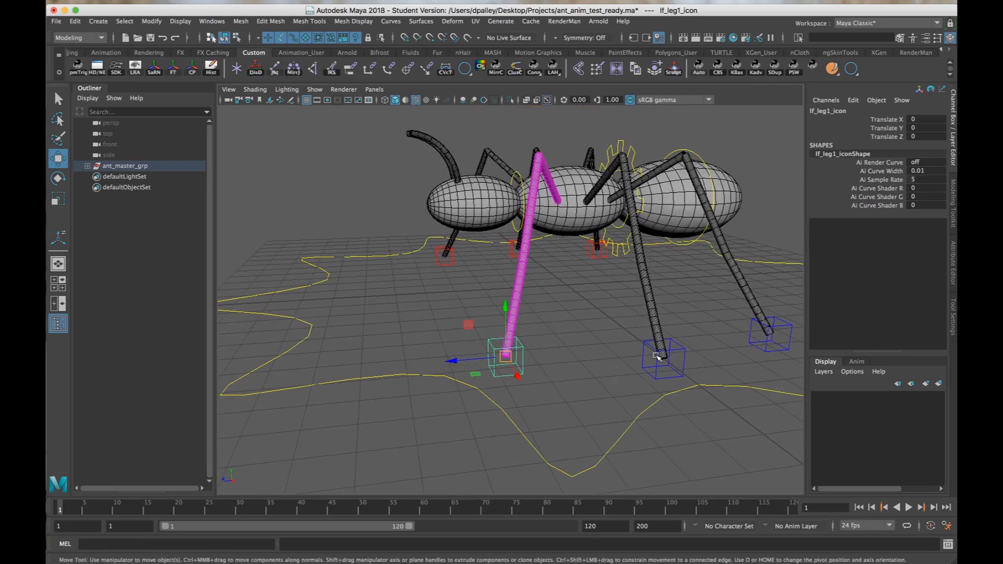
right_click_drag(561, 286, 575, 305, "alt")
right_click_drag(480, 305, 453, 301, "alt")
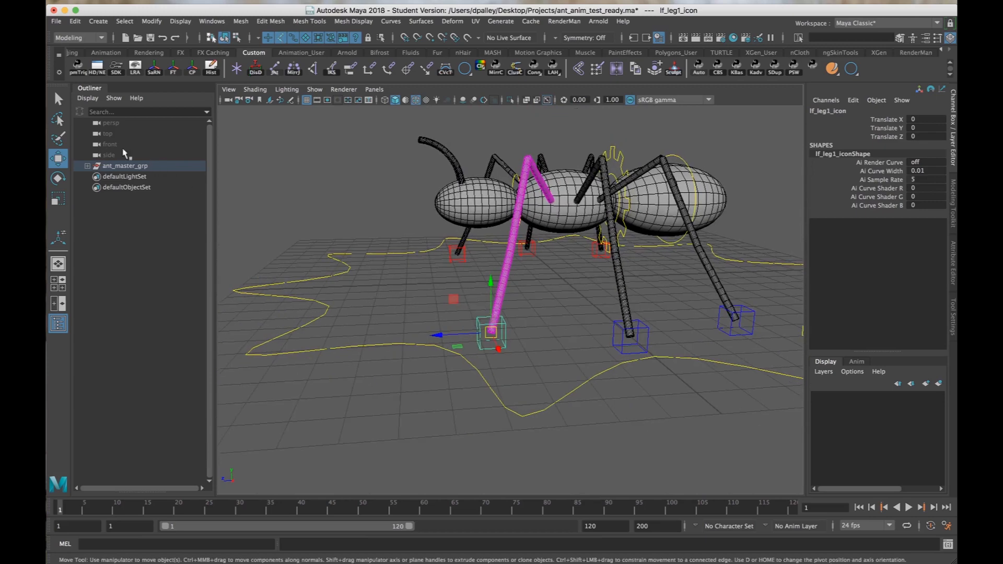
Hide the ant_master_grp group to leave an empty grid for building the path.
left_click(119, 166)
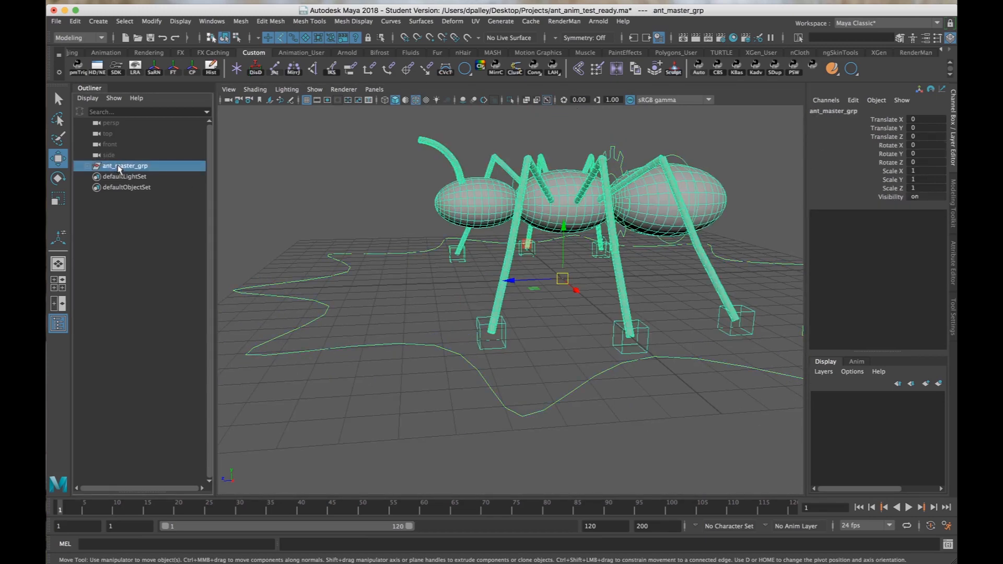
key("ctrl+h")
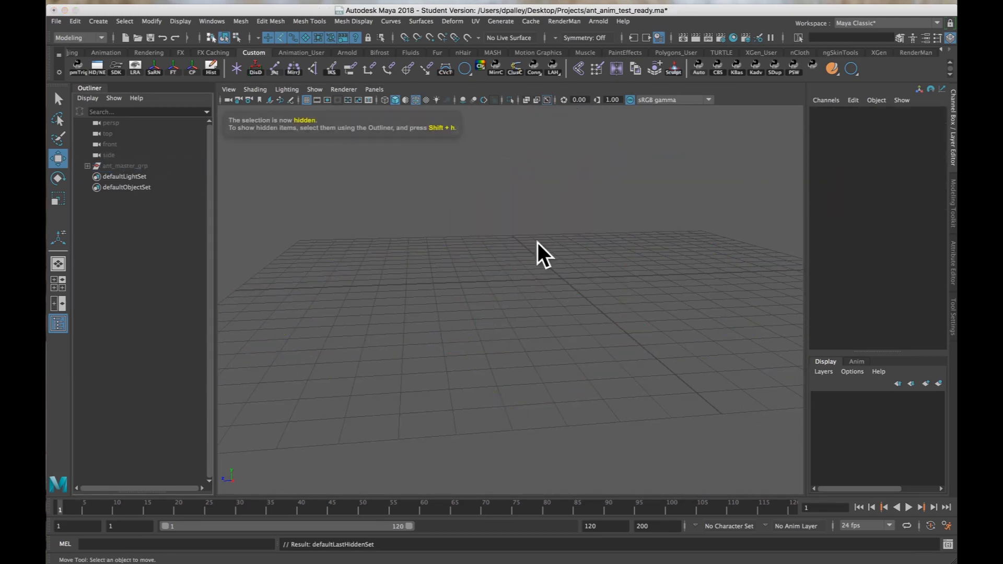
left_click_drag(615, 273, 585, 288, "alt")
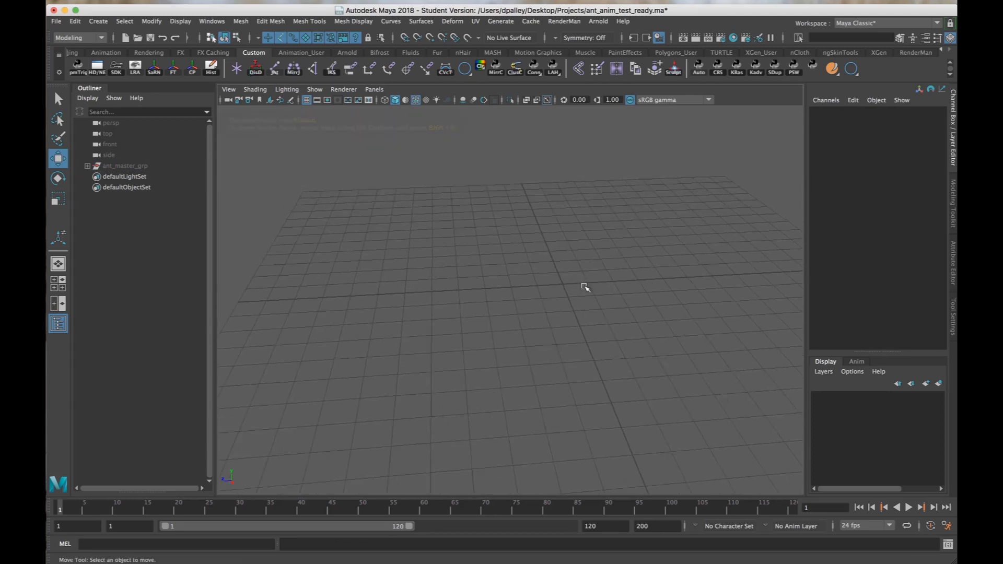
right_click_drag(585, 287, 602, 289, "alt")
left_click_drag(588, 279, 568, 270, "alt")
middle_click_drag(568, 271, 520, 282, "alt")
mouse_move(521, 282)
left_mouse_down("alt")
mouse_move(511, 278)
mouse_move(520, 274)
left_mouse_up("alt")
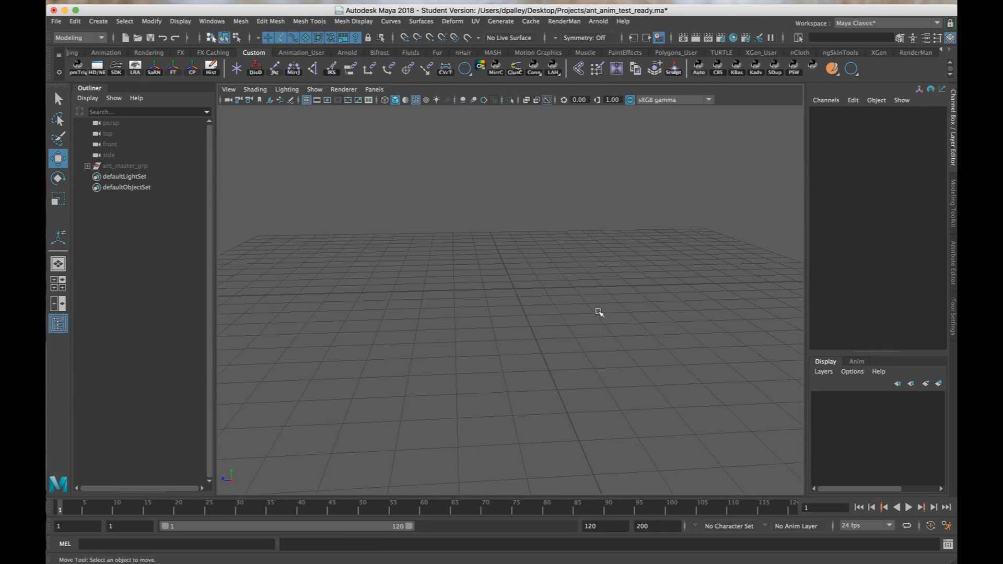
left_click_drag(485, 230, 533, 272, "alt")
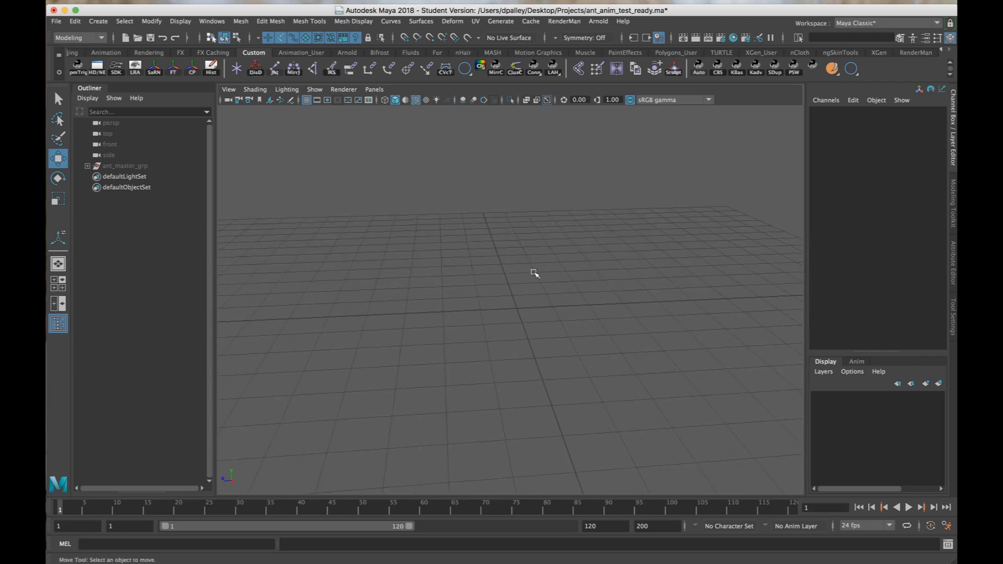
Create a NURBS circle at the origin.
left_click(98, 21)
mouse_move(113, 52)
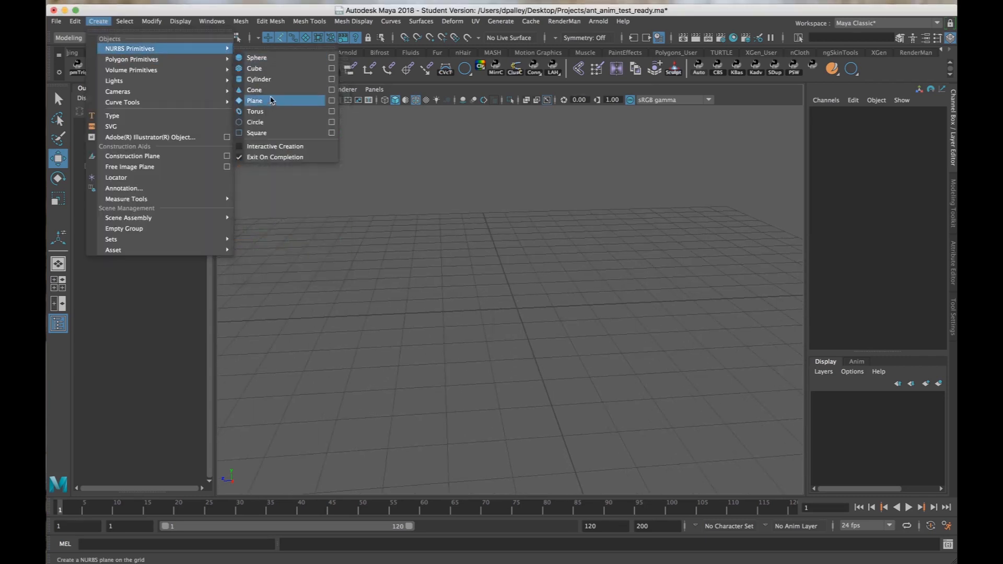
left_click(275, 123)
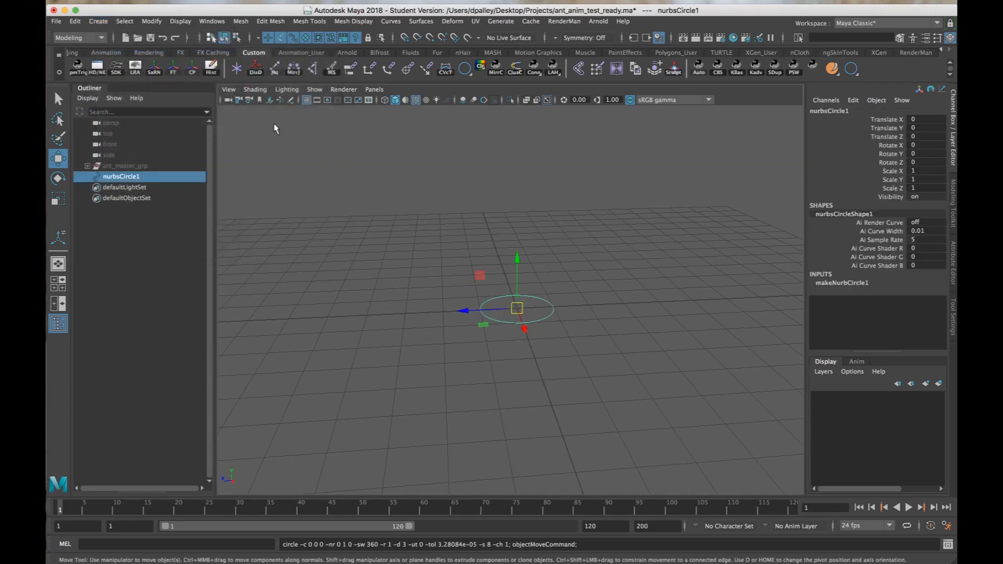
Rotate the circle to -90 in Z so it stands upright, and freeze its transformations.
left_click_drag(493, 290, 530, 331, "alt")
key("e")
key("w")
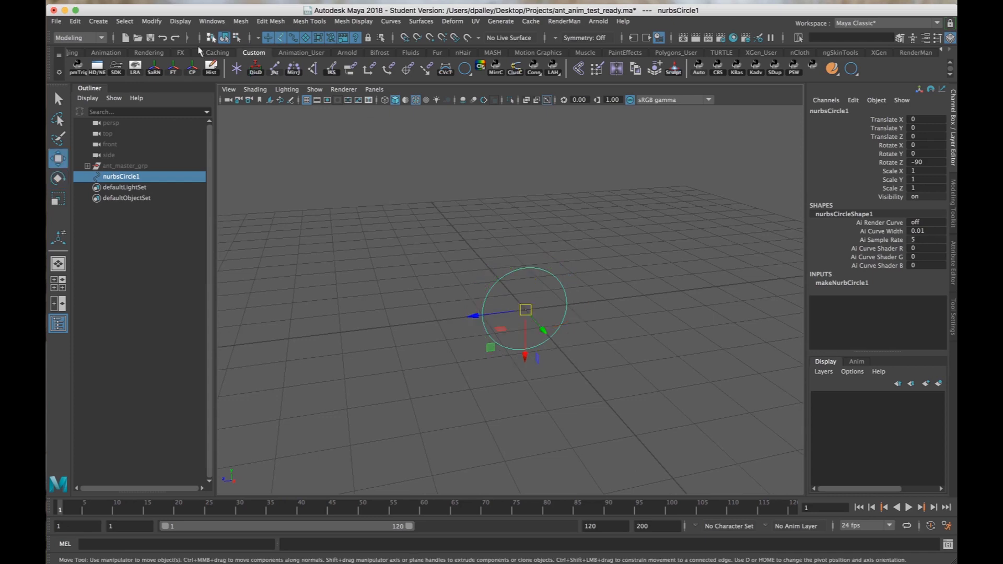
left_click(172, 66)
left_click_drag(579, 283, 664, 282, "alt")
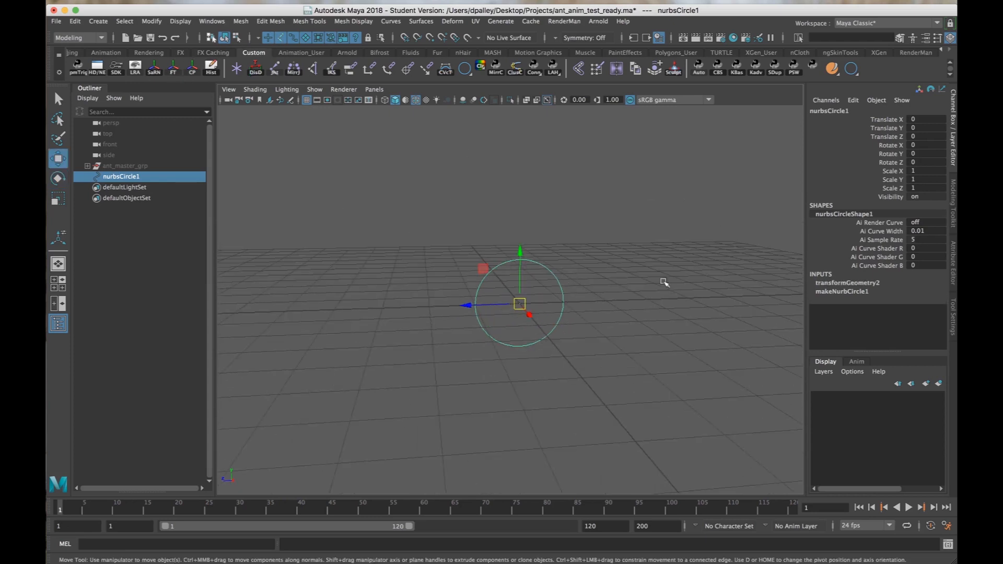
Set the circle's Sections to 48 in its makeNurbCircle1 input.
left_click(866, 291)
scroll(881, 309, "down", 3)
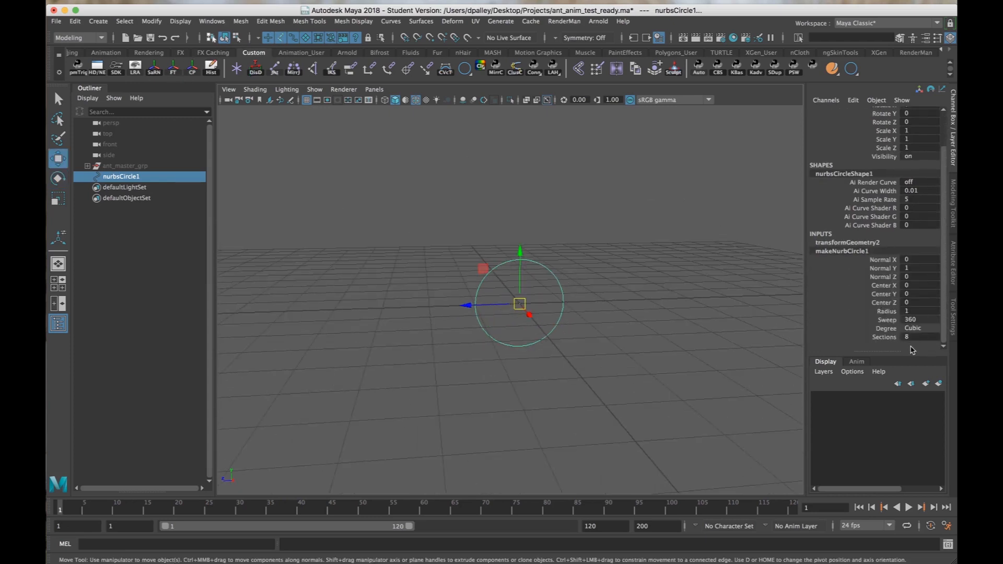
key("alt")
mouse_move(720, 340)
left_mouse_down("alt")
mouse_move(609, 329)
mouse_move(716, 340)
left_mouse_up("alt")
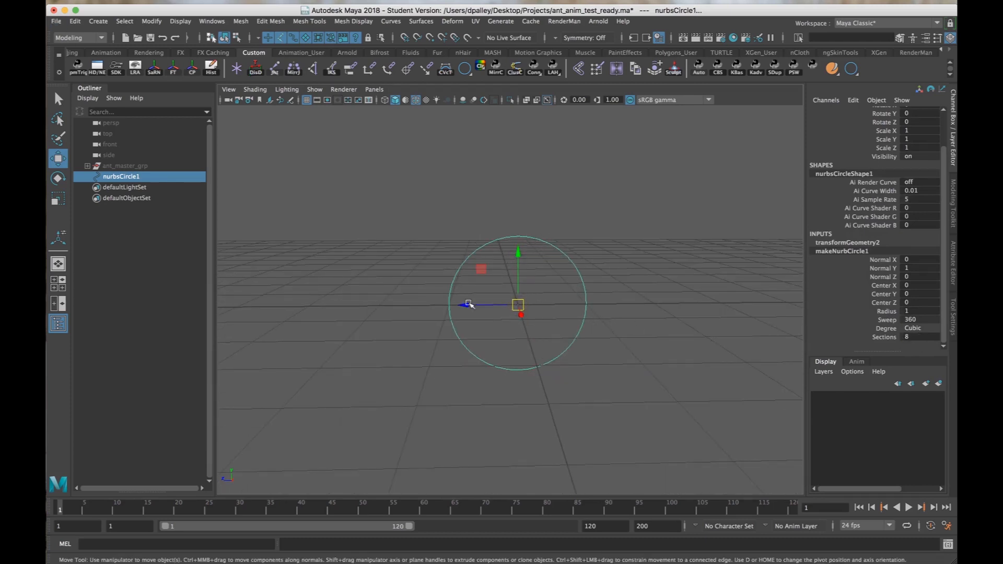
double_click(910, 336)
key("Return")
right_click_drag(465, 260, 428, 226, "alt")
mouse_move(488, 239)
left_mouse_down("alt")
mouse_move(447, 227)
mouse_move(481, 240)
mouse_move(491, 257)
left_mouse_up("alt")
key("z")
scroll(867, 293, "down", 3)
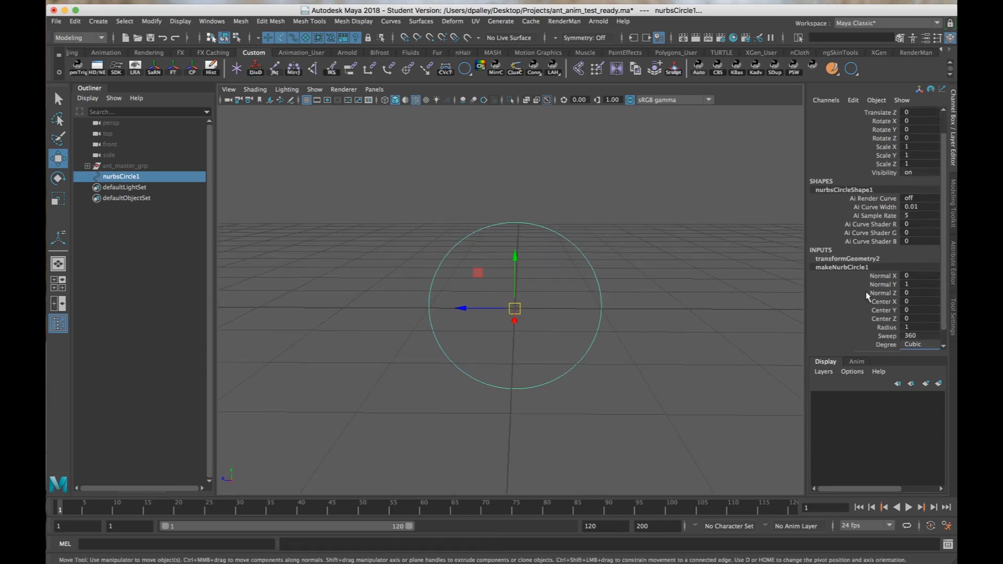
left_click(911, 336)
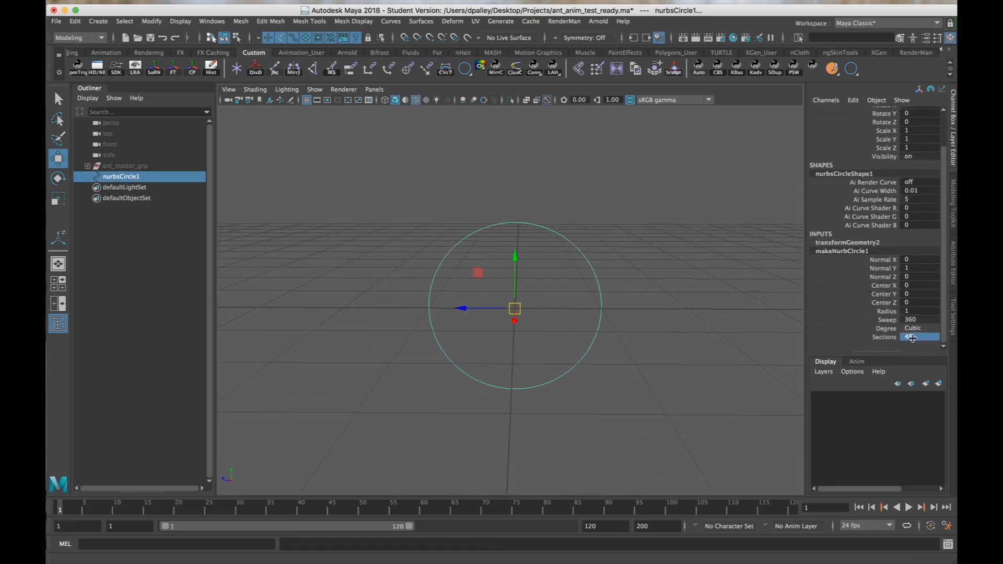
Switch the upright circle to control vertex mode to inspect its points.
right_click_drag(640, 337, 601, 324, "alt")
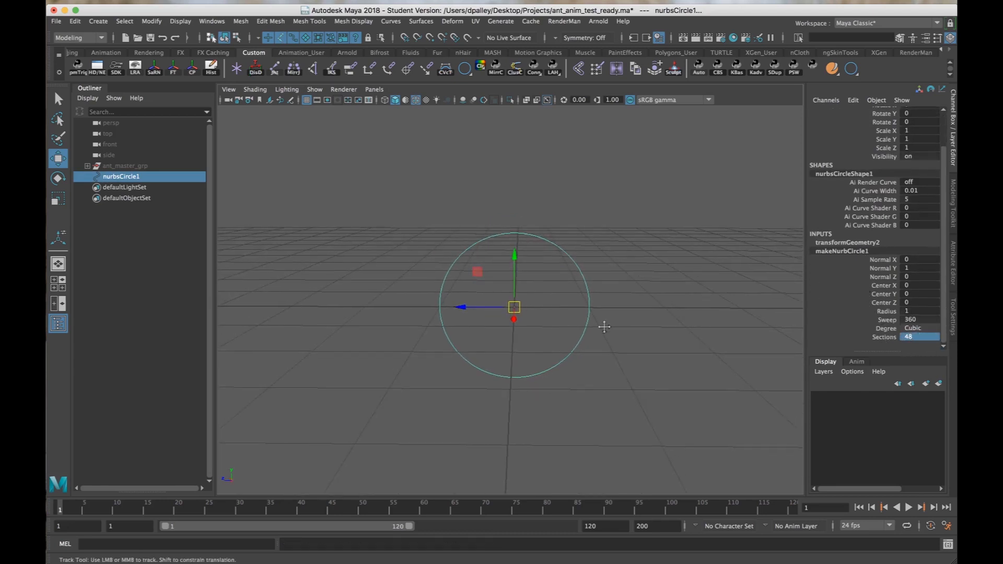
middle_click_drag(600, 325, 668, 302, "alt")
right_click_drag(668, 302, 633, 305, "alt")
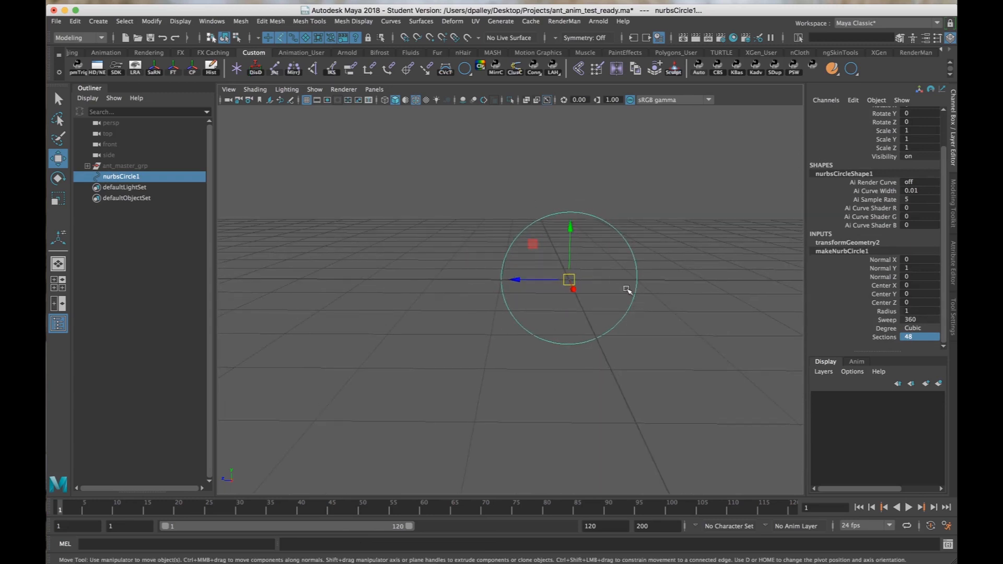
right_click_drag(560, 288, 604, 293, "alt")
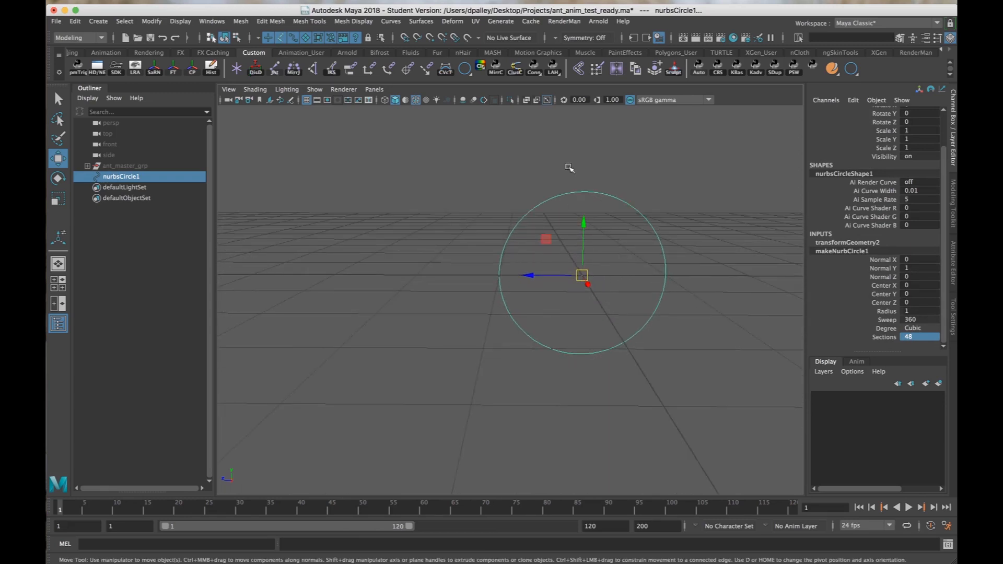
right_click_drag(568, 196, 520, 198)
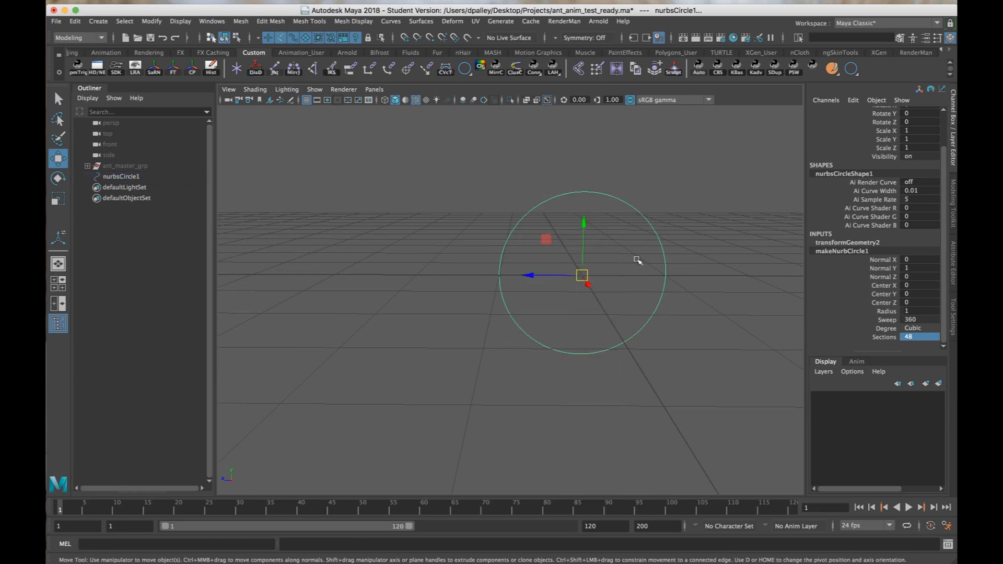
Select a control vertex on the side of the upright circle to check where the curve starts.
middle_click_drag(638, 261, 580, 263, "alt")
right_click_drag(579, 264, 629, 266, "alt")
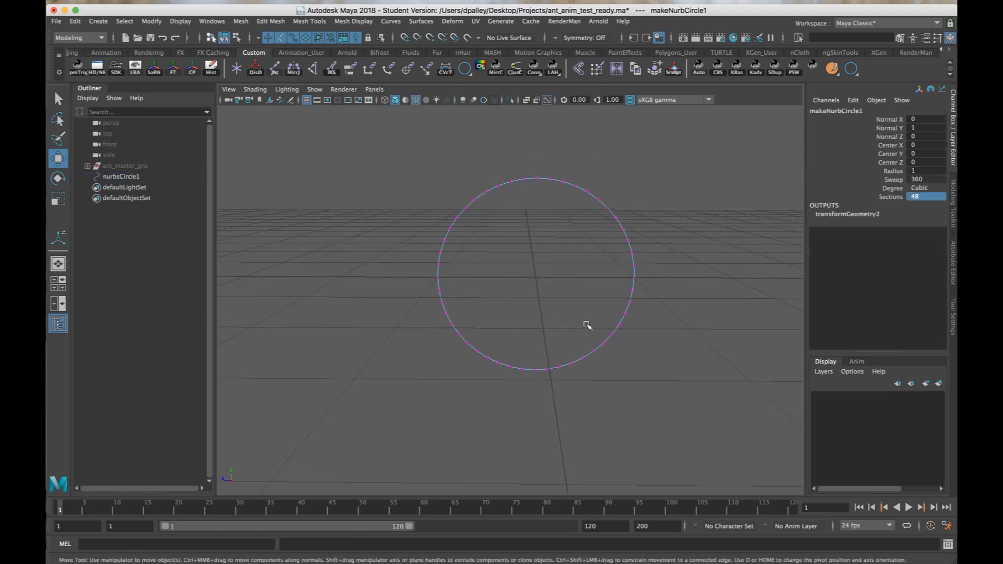
left_click(636, 277)
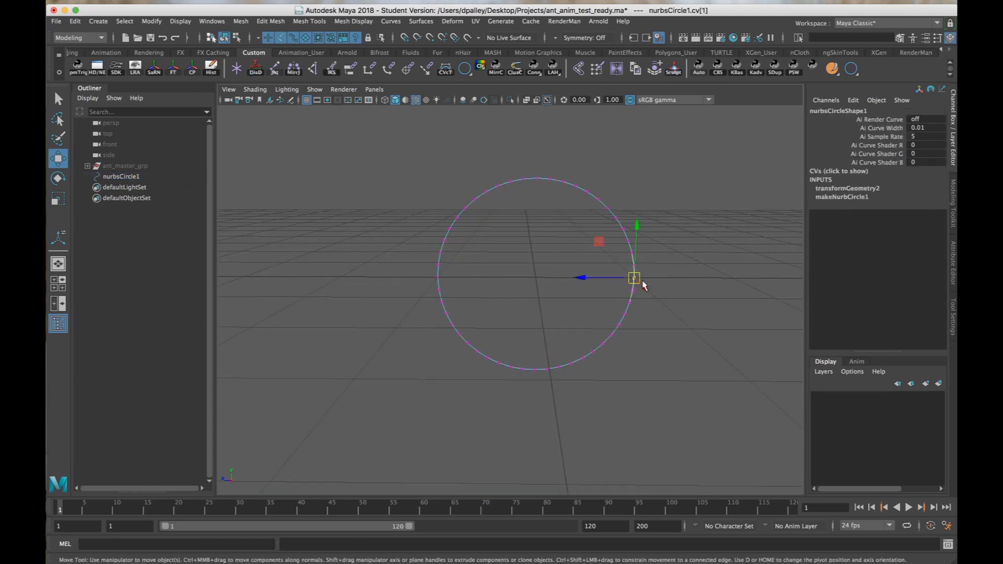
left_click(720, 299)
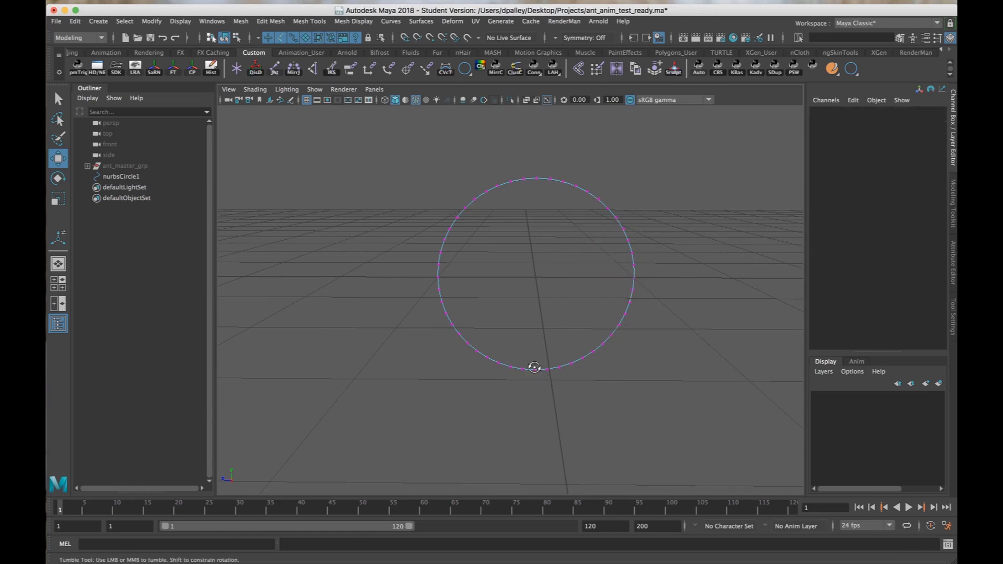
left_click_drag(534, 366, 531, 368, "alt")
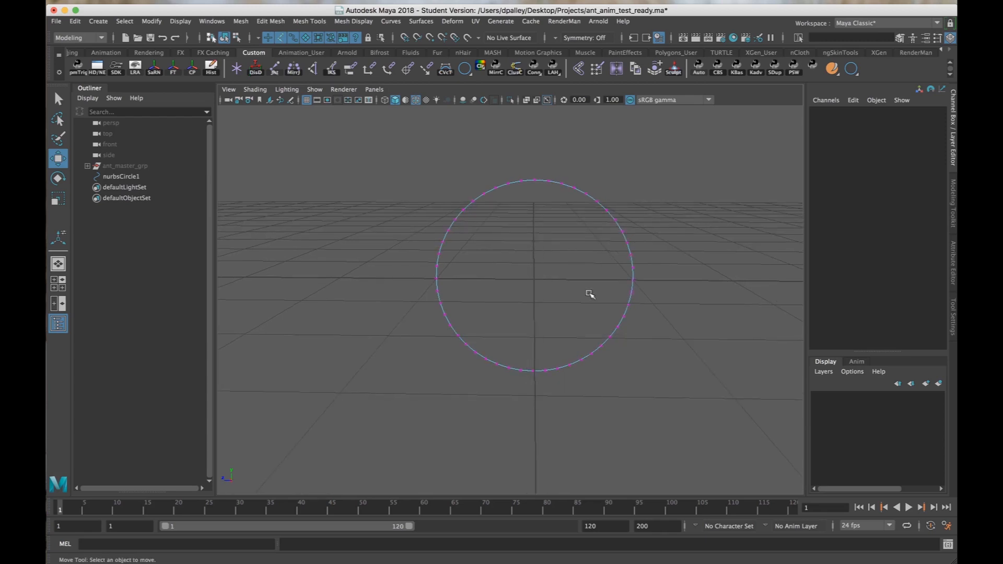
left_click_drag(589, 293, 587, 298, "alt")
Return the circle to object selection, rotate it -90 in X, and freeze its transformations.
key("super+z")
key("super+z")
key("super+z")
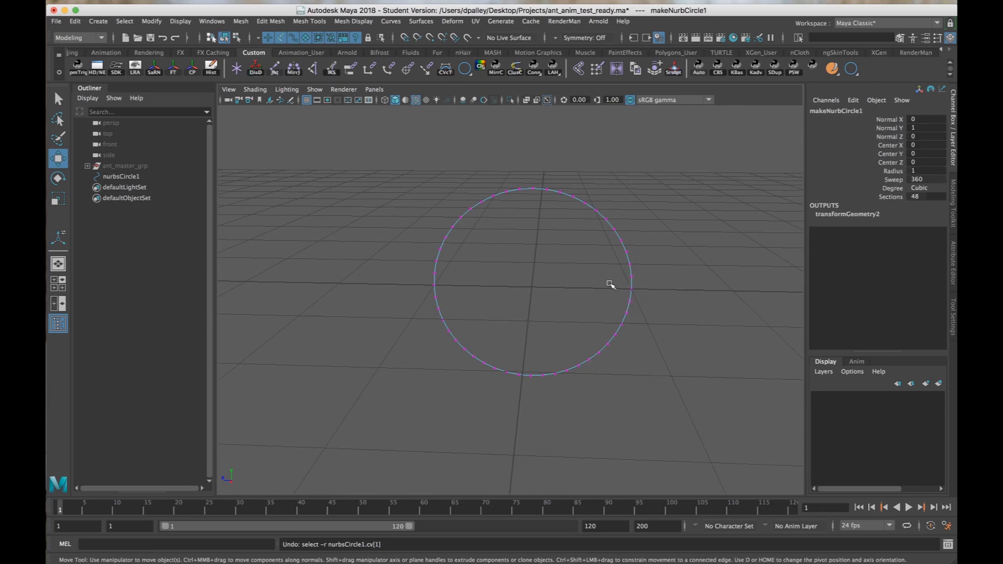
key("super+z")
key("e")
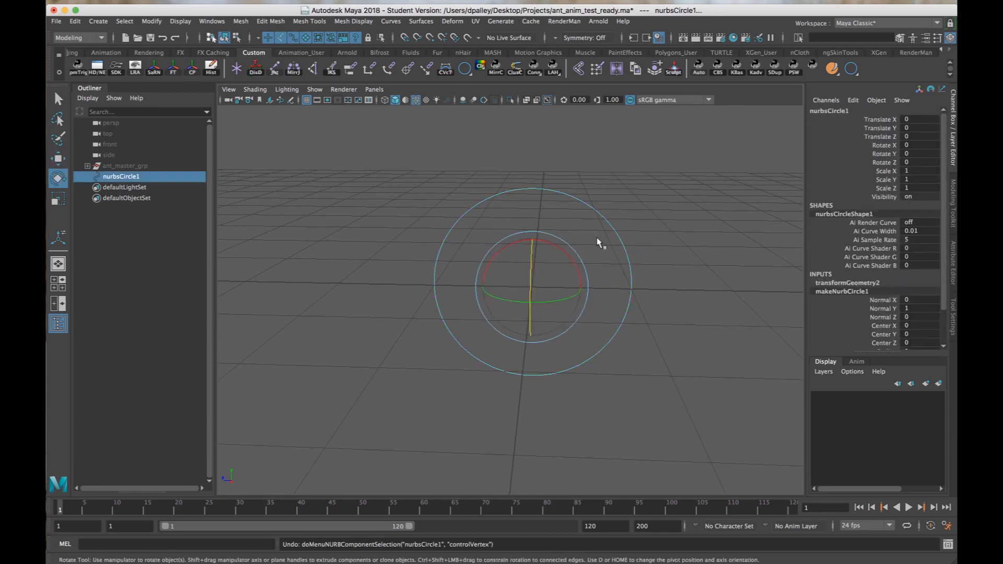
left_click_drag(557, 247, 612, 284)
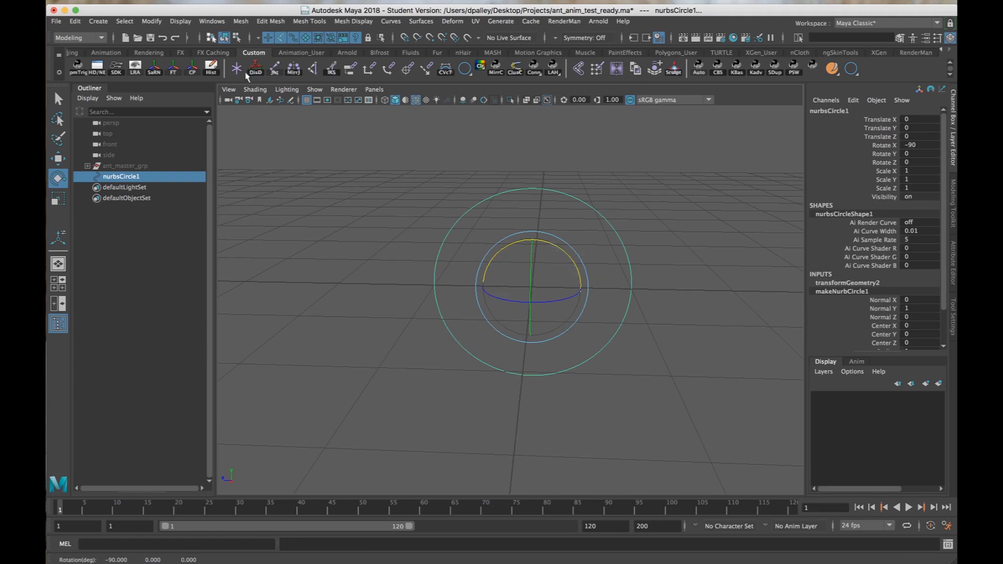
left_click(172, 66)
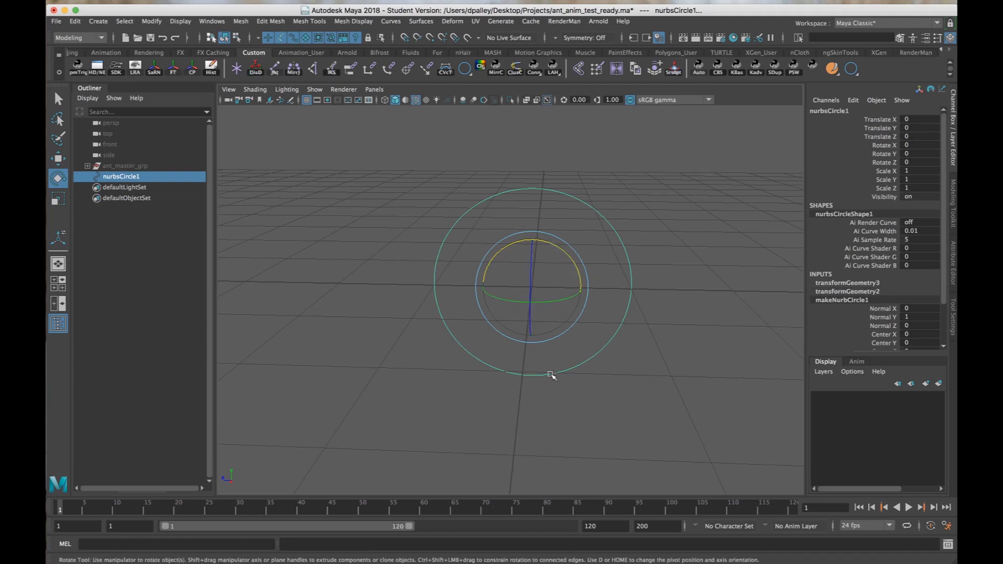
Select the control vertices at the bottom of the circle to check the curve's start point, and return to object selection.
right_click_drag(550, 375, 476, 263)
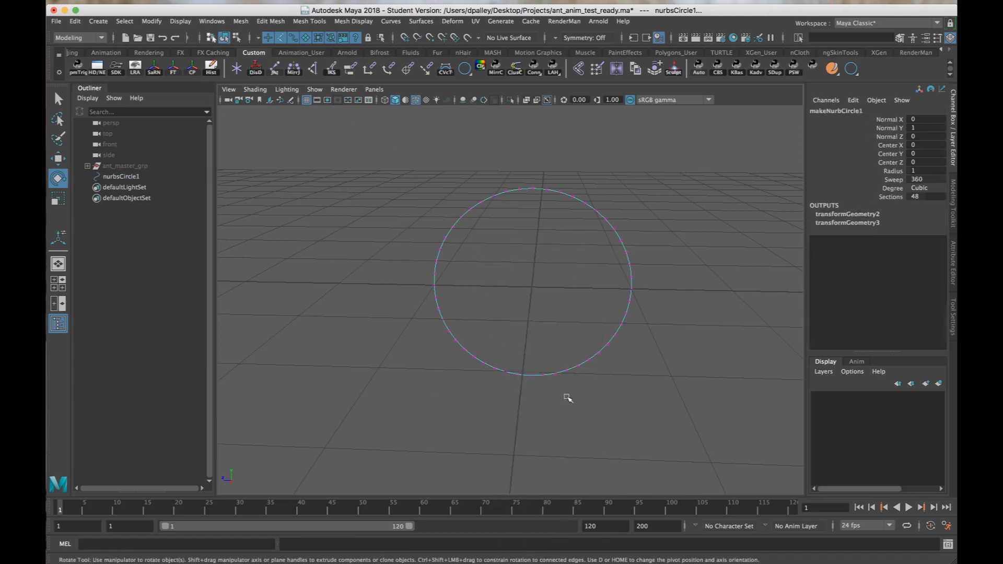
left_click_drag(537, 398, 515, 337)
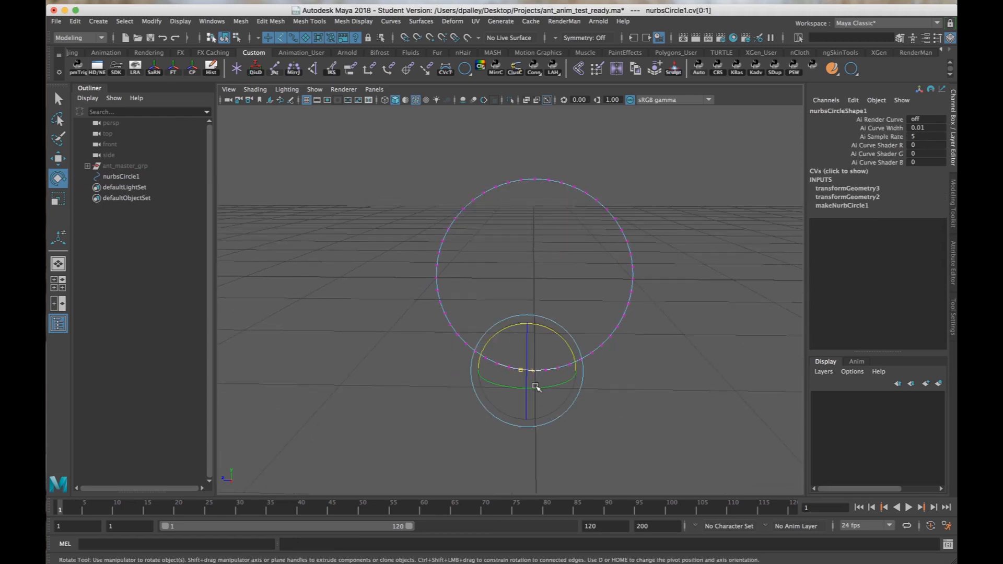
key("ctrl+z")
key("ctrl+z")
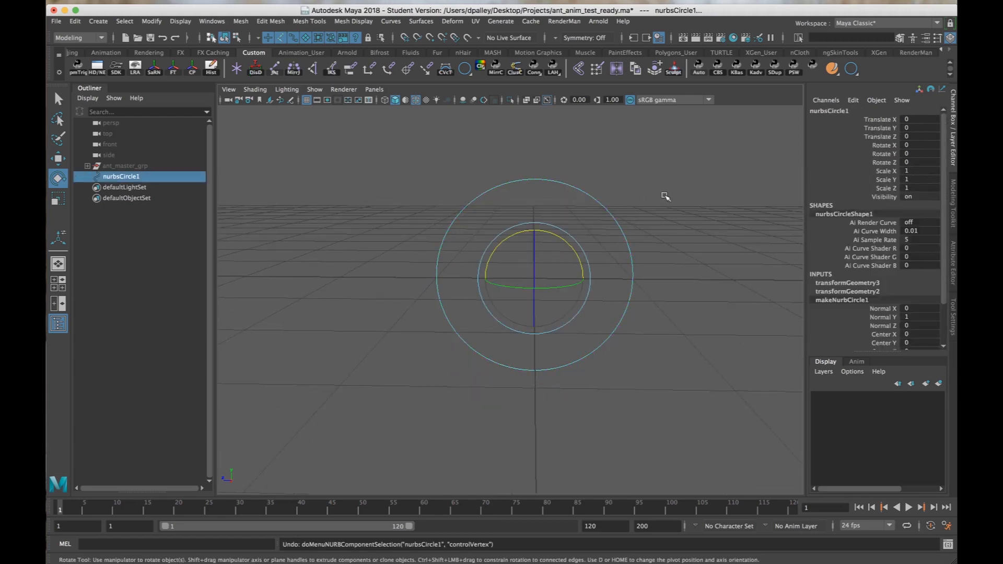
Select the whole circle and delete its construction history.
left_click(674, 188)
left_click_drag(604, 197, 408, 218)
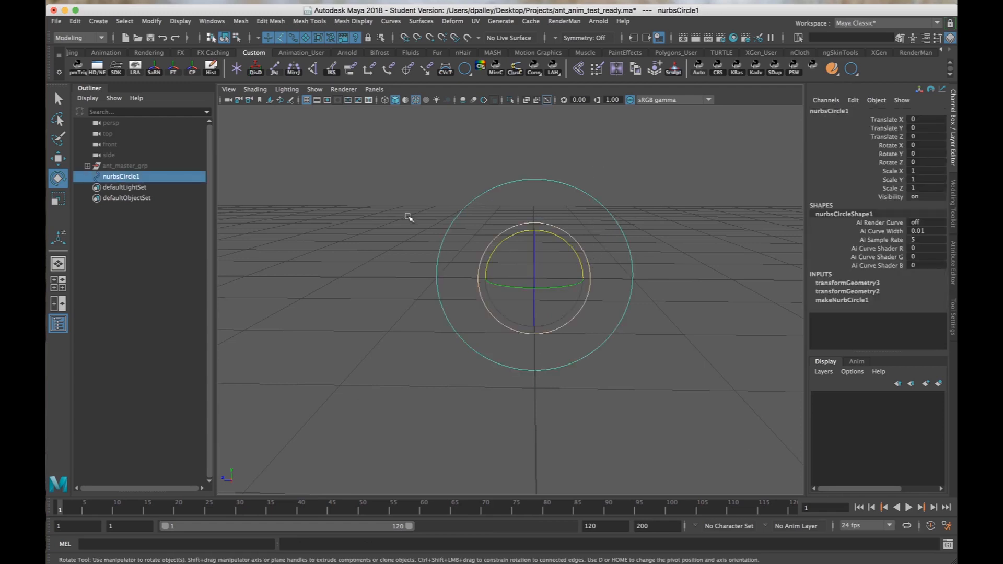
left_click(211, 67)
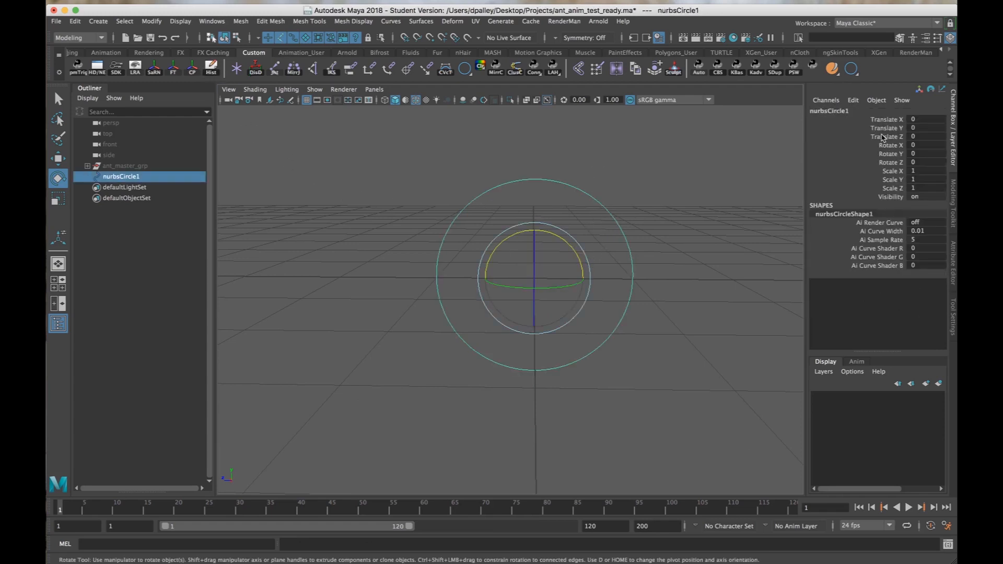
Rename the circle as lf_leg1_path_curve and deselect it.
double_click(822, 112)
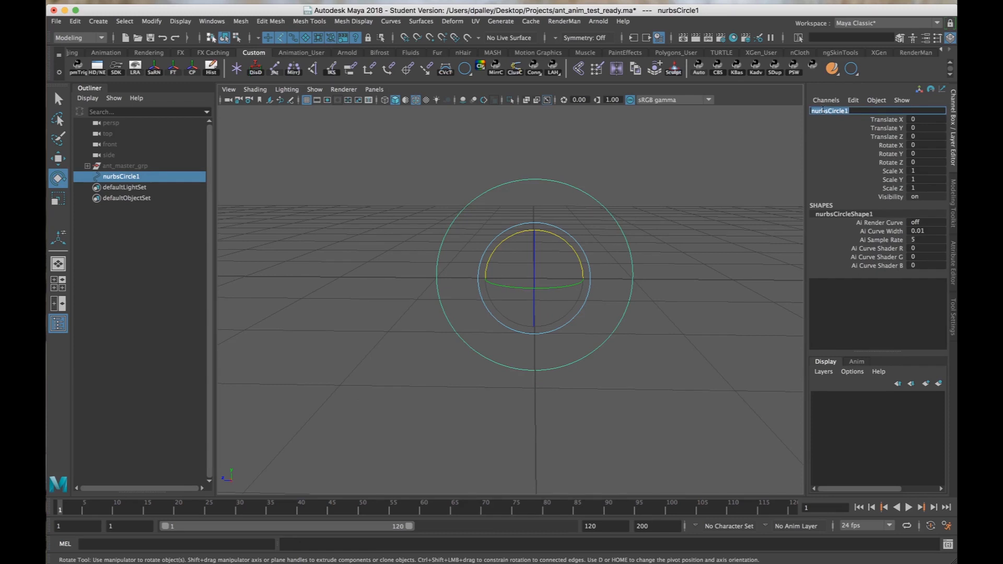
type("lf_leg1_path_curv")
type("eg1_path_curv")
key("Return")
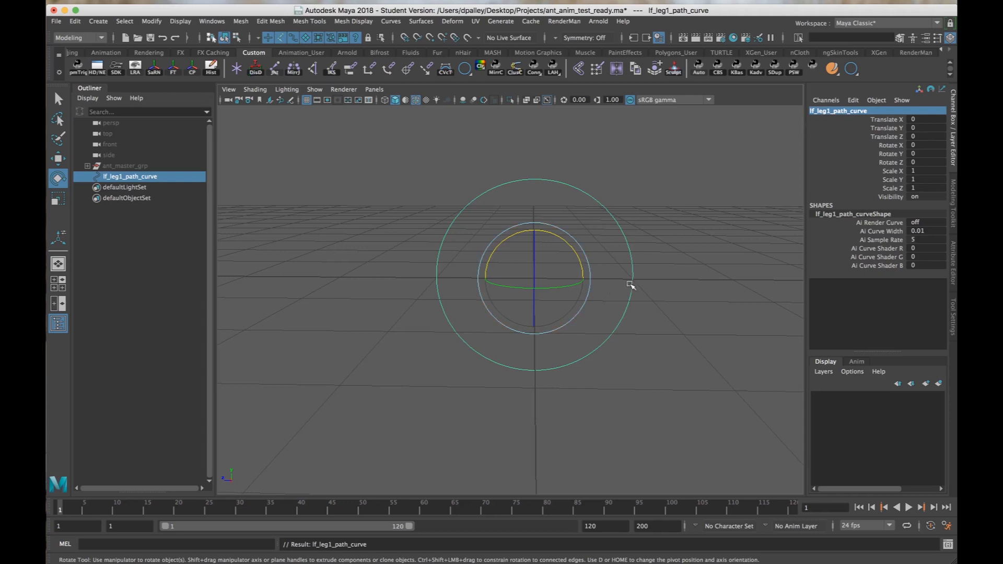
right_click_drag(700, 280, 606, 296, "alt")
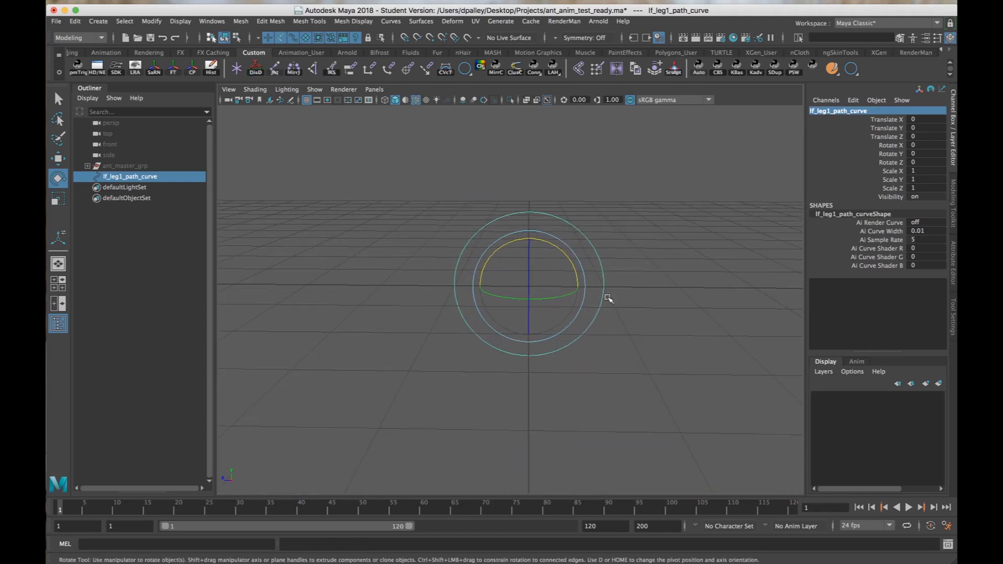
left_click(634, 296)
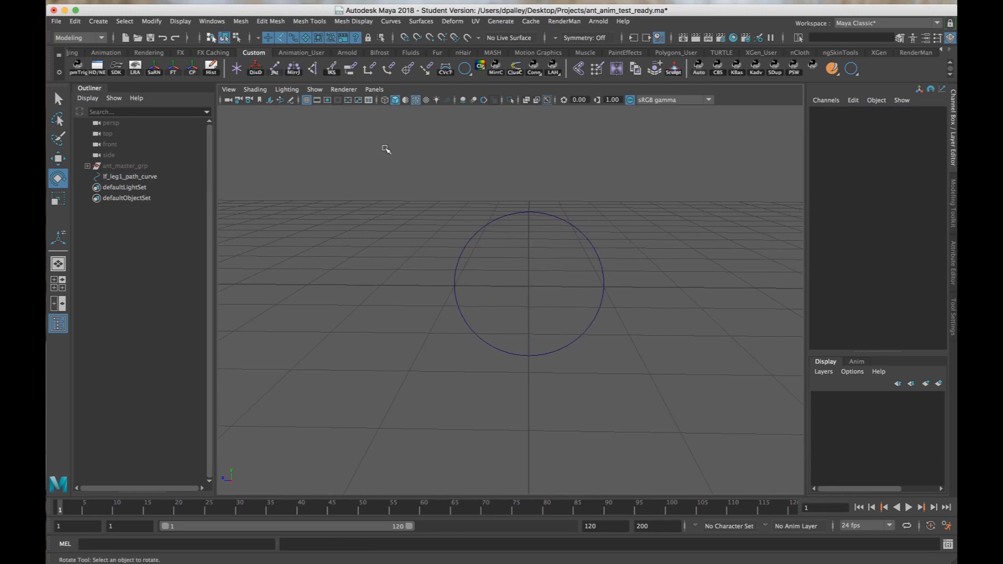
Create a locator at the origin, frame it in the view, and activate the Move tool.
left_click(98, 21)
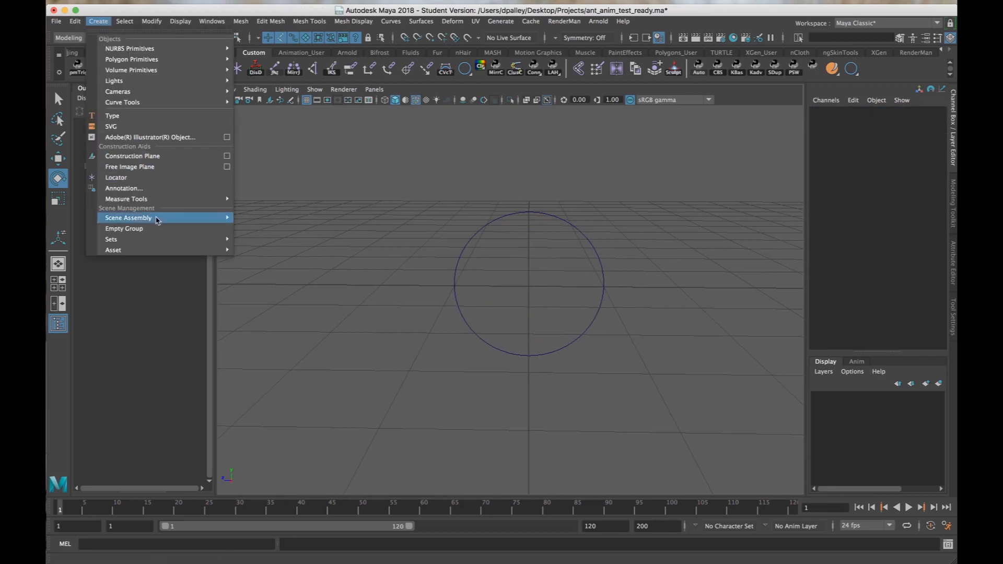
left_click(156, 180)
key("f")
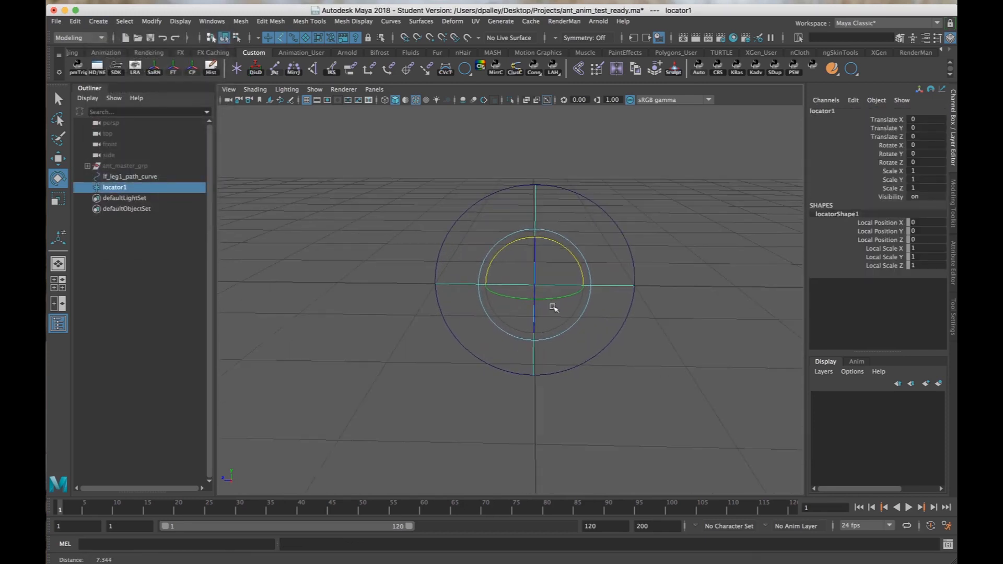
key("w")
mouse_move(564, 312)
left_mouse_down("alt")
mouse_move(528, 306)
mouse_move(551, 308)
left_mouse_up("alt")
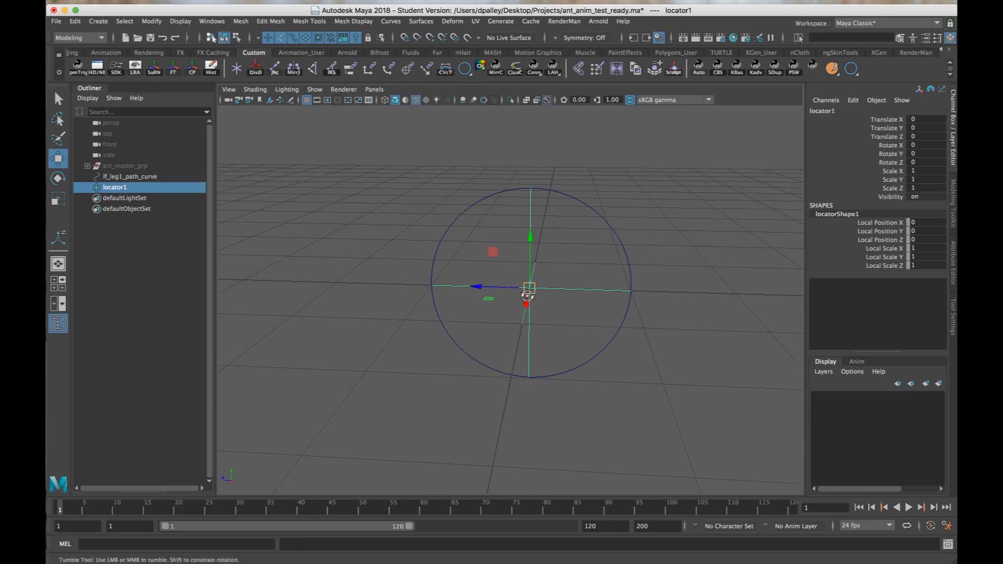
left_click_drag(528, 290, 545, 302, "alt")
right_click_drag(545, 302, 511, 295, "alt")
left_click_drag(511, 296, 546, 299, "alt")
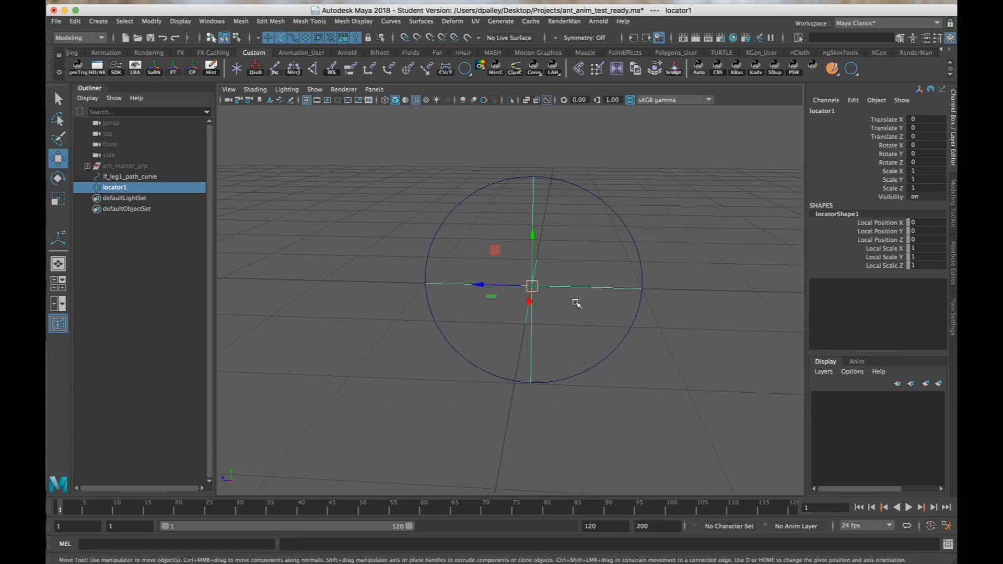
middle_click_drag(548, 283, 529, 289, "alt")
right_click_drag(528, 289, 586, 293, "alt")
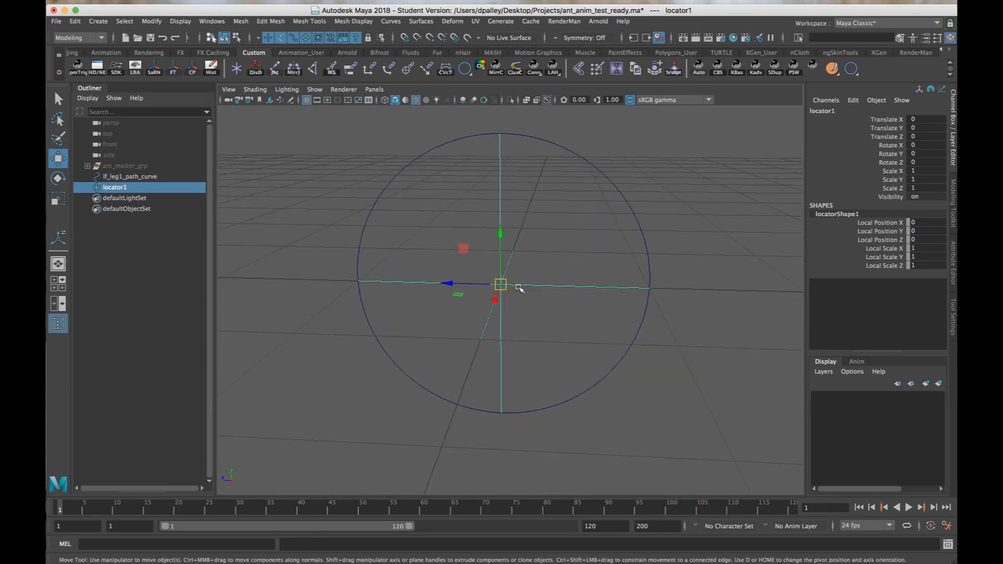
middle_click_drag(537, 309, 536, 313, "alt")
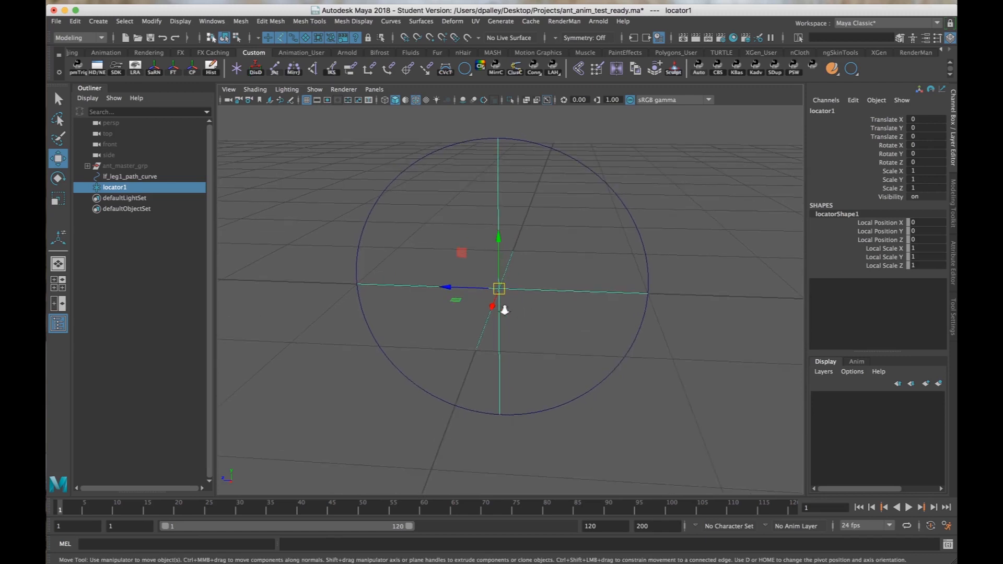
right_click_drag(504, 310, 486, 307, "alt")
mouse_move(486, 307)
left_mouse_down("alt")
mouse_move(551, 302)
mouse_move(502, 296)
left_mouse_up("alt")
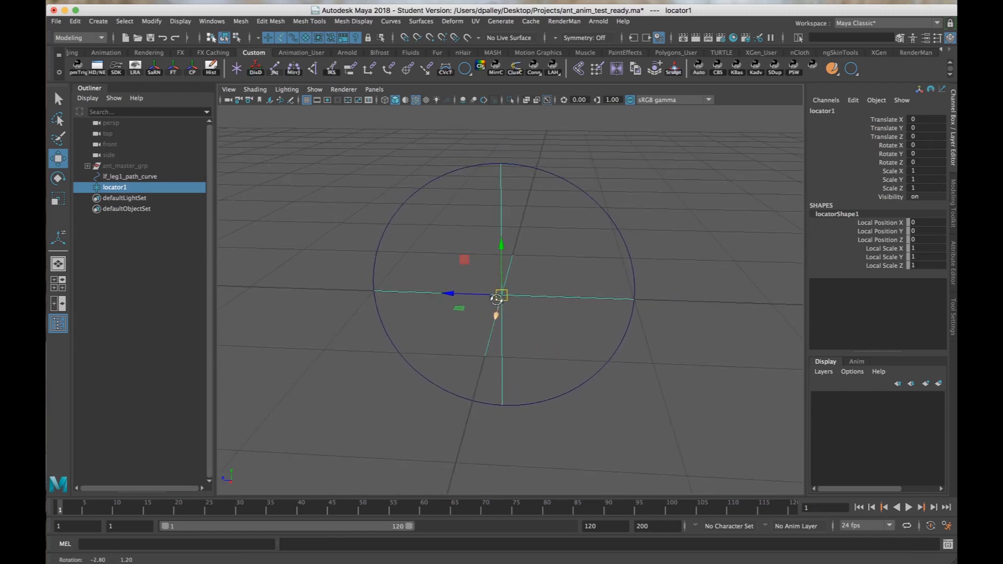
Rename the locator as lf_leg1_path_locator.
left_click(812, 111)
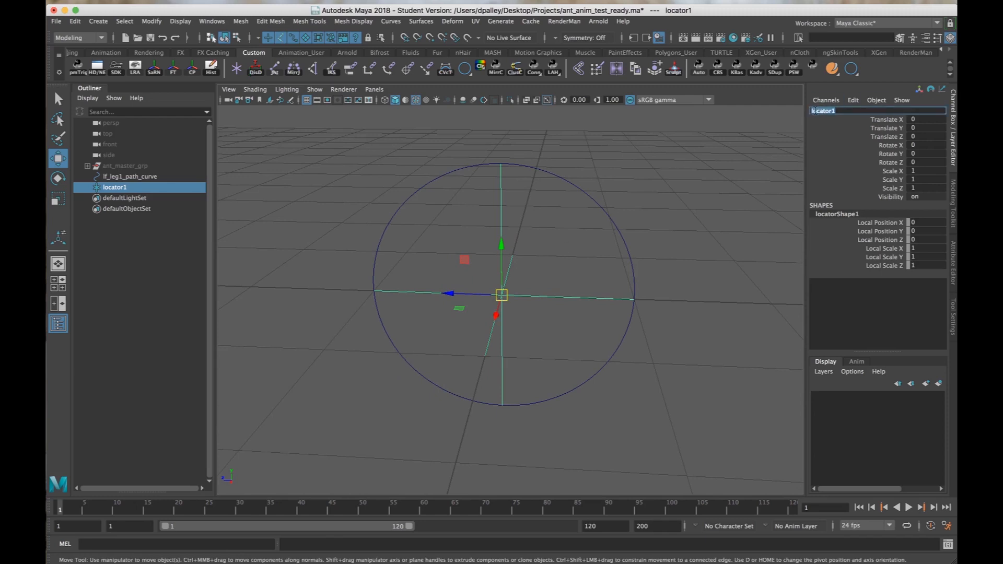
key("Right")
key("BackSpace")
key("Return")
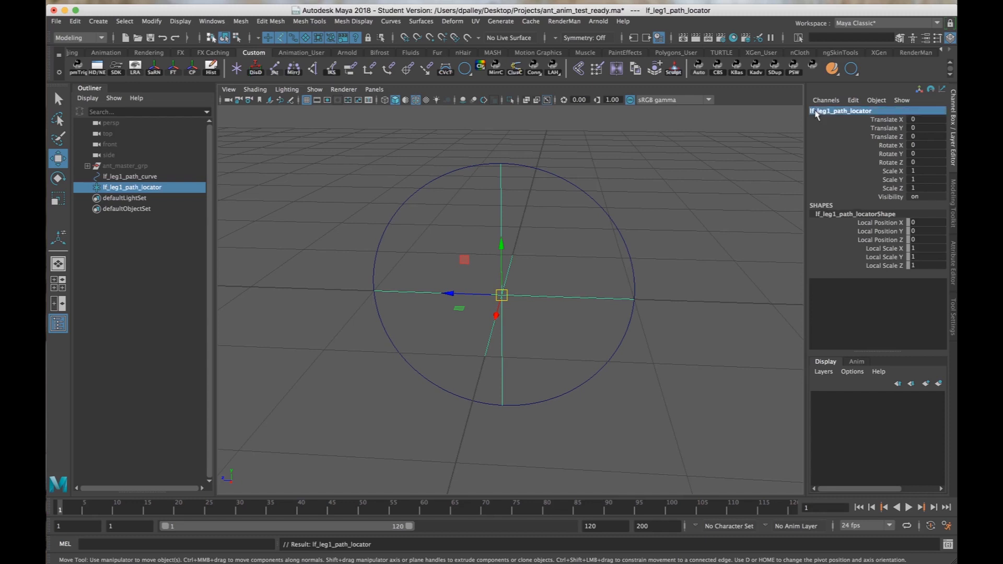
scroll(385, 282, "down", 3)
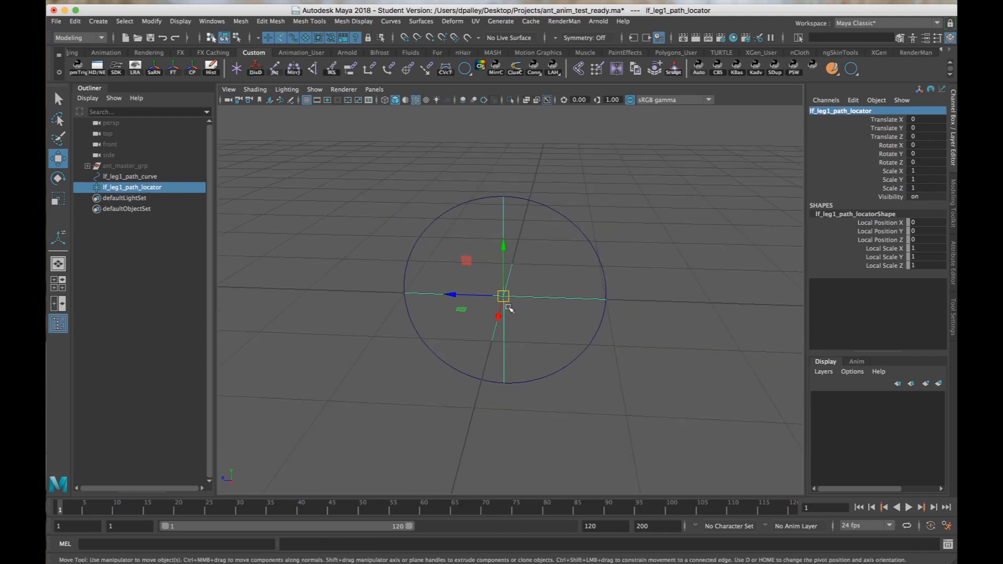
scroll(477, 315, "down", 1)
right_click_drag(476, 315, 472, 314, "alt")
left_click_drag(510, 322, 507, 324, "alt")
right_click_drag(508, 324, 532, 324, "alt")
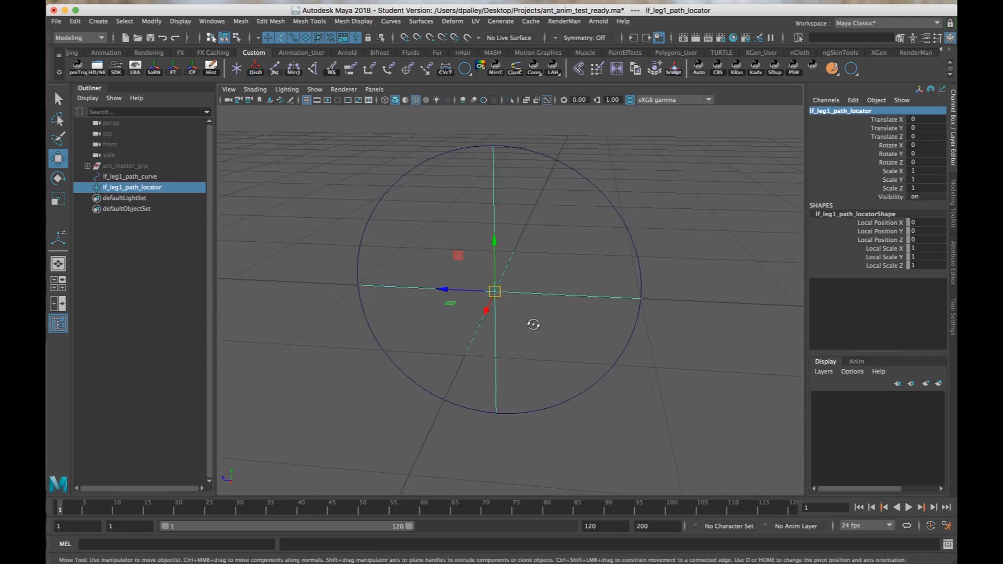
left_click_drag(532, 324, 420, 312, "alt")
right_click_drag(420, 313, 528, 202, "alt")
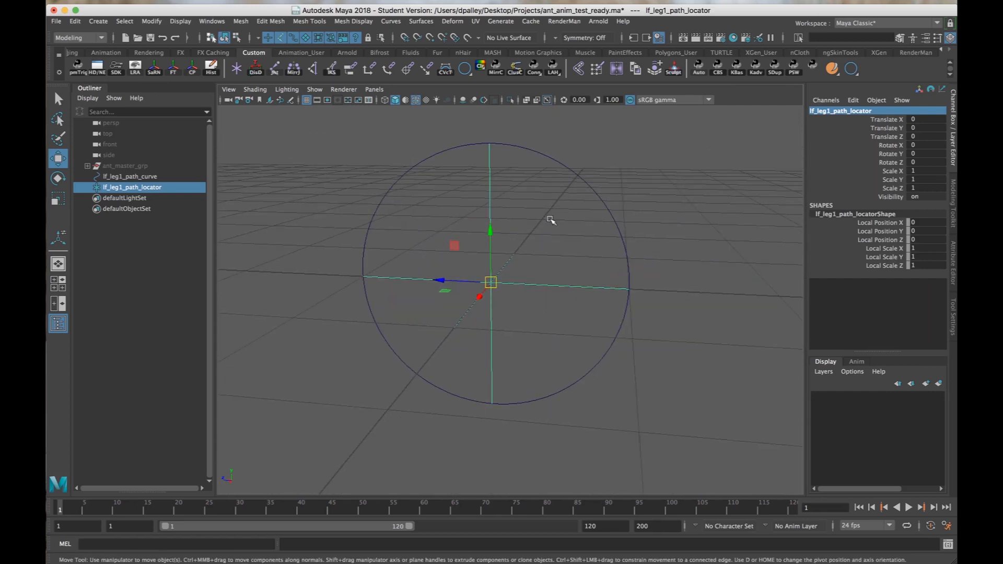
right_click_drag(571, 234, 498, 232, "alt")
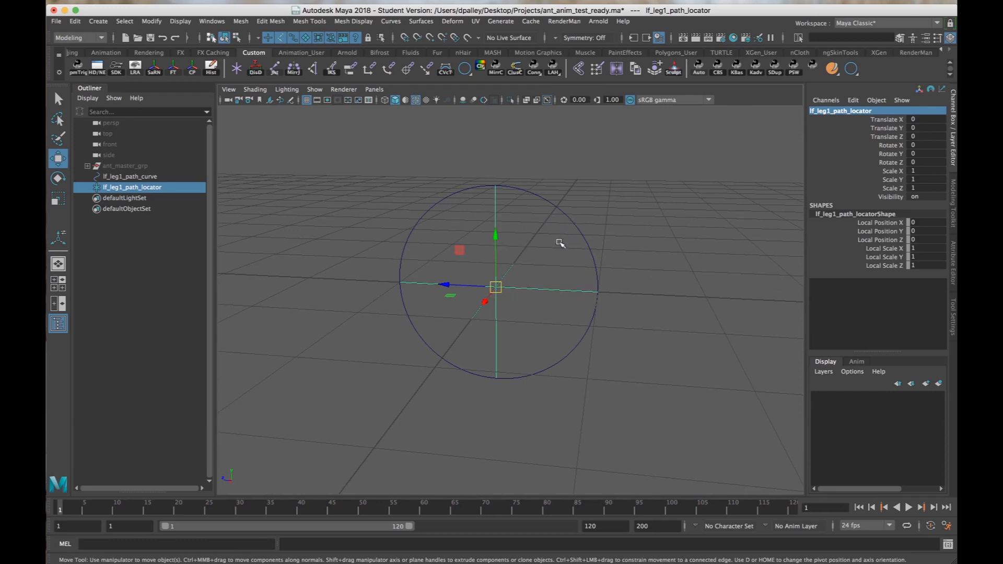
Attach lf_leg1_path_locator to lf_leg1_path_curve as a motion path over the time slider range, with Follow on, front axis Y and up axis X.
left_click(585, 246)
left_click(541, 288, "shift")
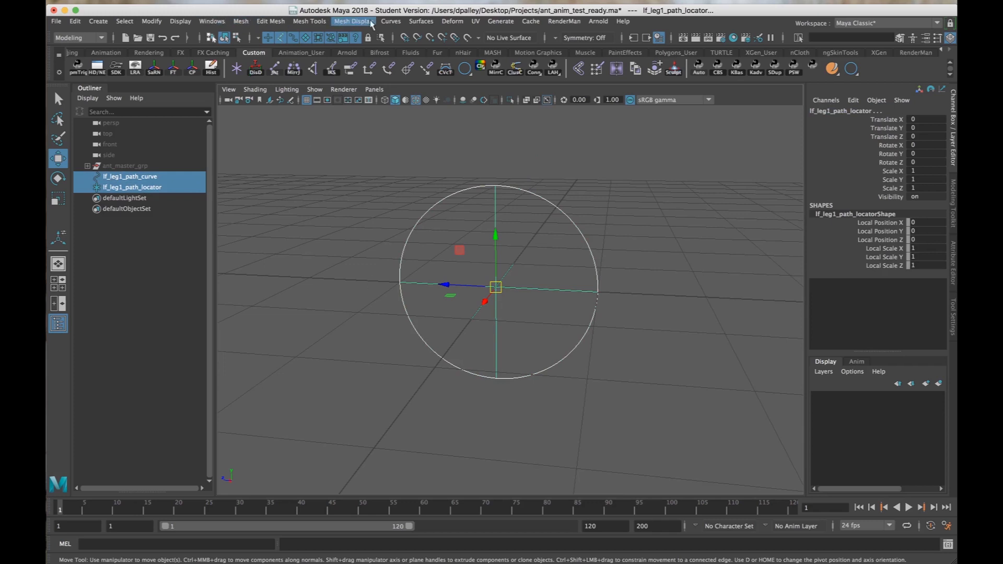
left_click(78, 38)
left_click(73, 49)
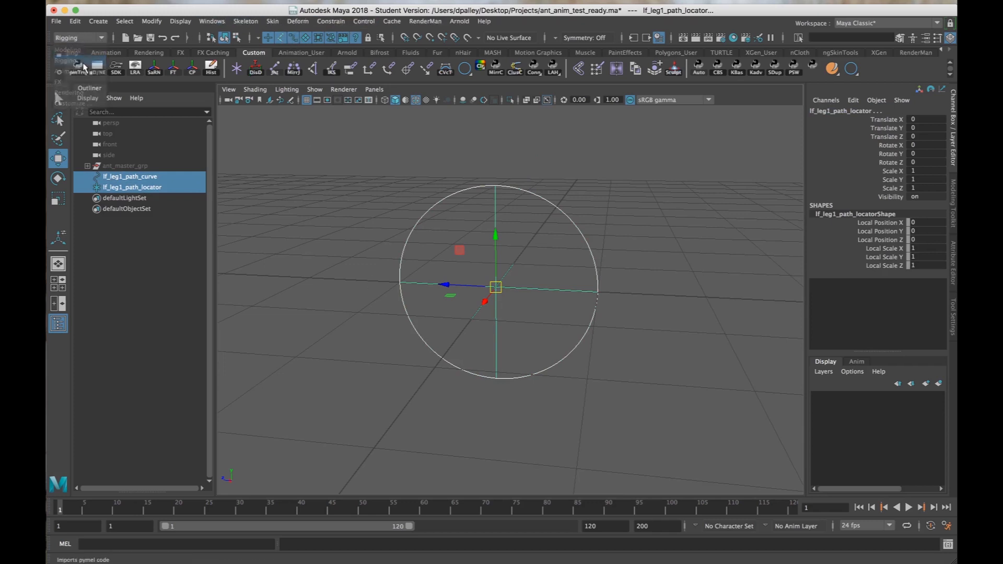
left_click(331, 21)
mouse_move(392, 117)
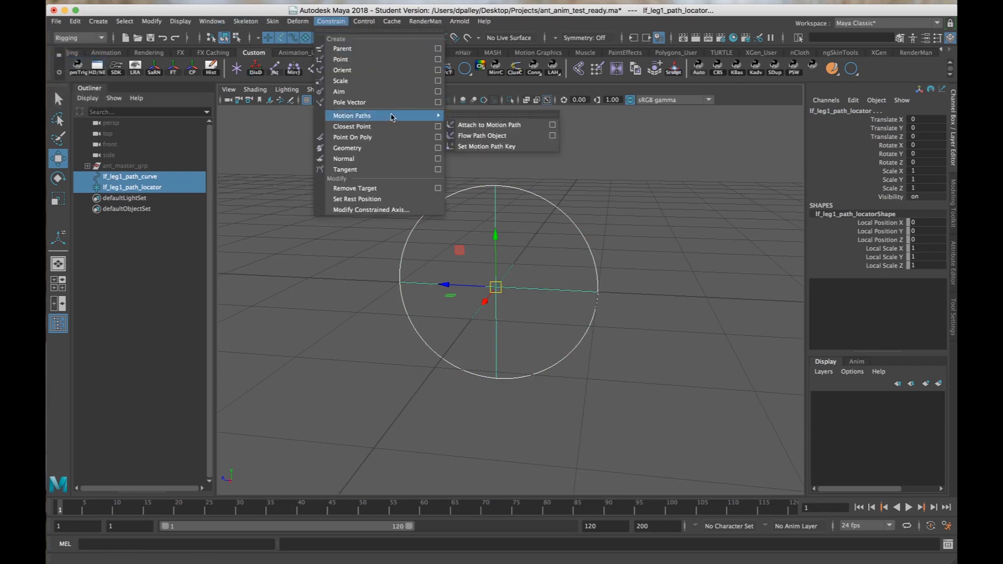
left_click(549, 125)
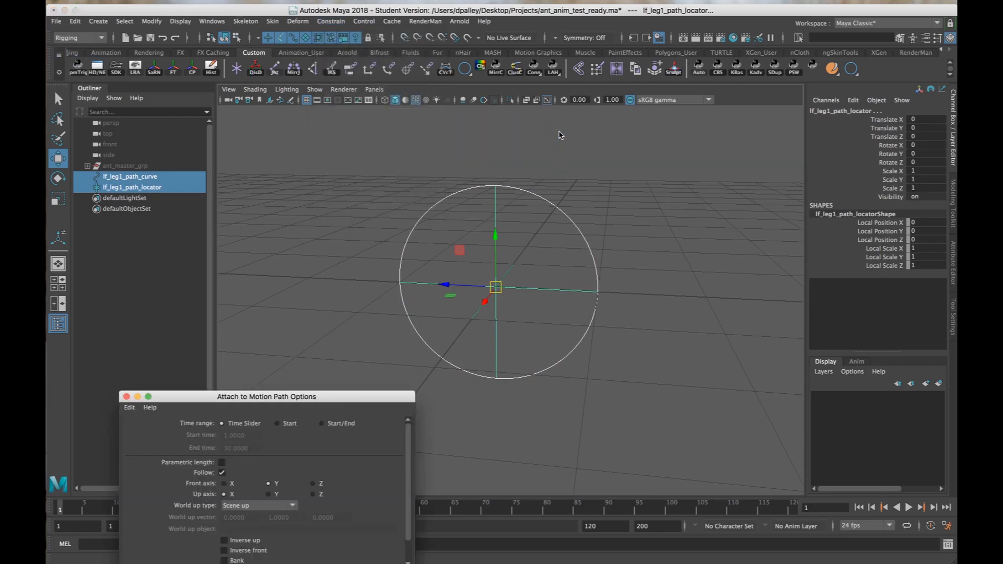
left_click_drag(312, 405, 294, 69)
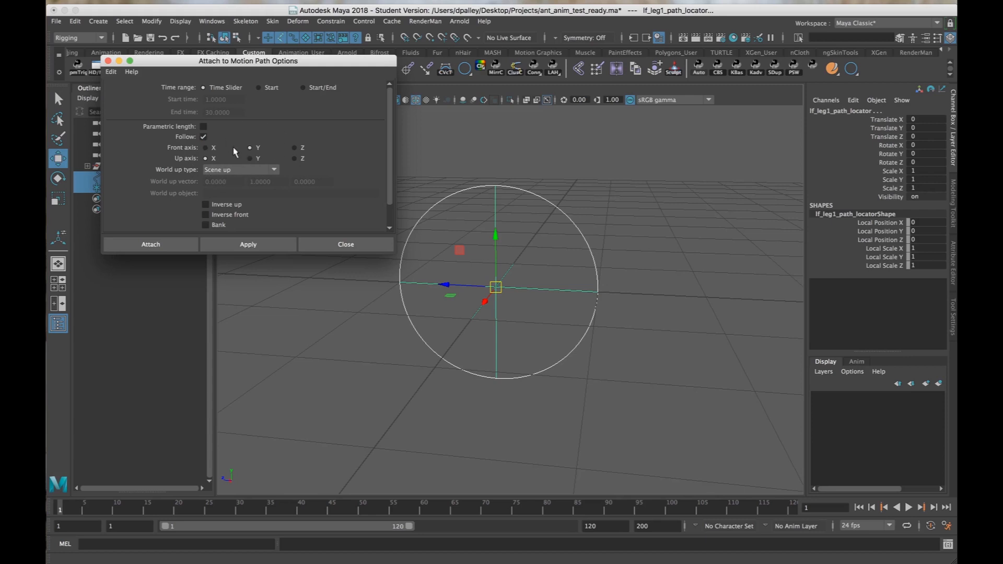
left_click(159, 247)
Break the connections on the path locator's Rotate X, Y and Z channels and set all three rotations to 0.
left_click_drag(492, 337, 486, 301, "alt")
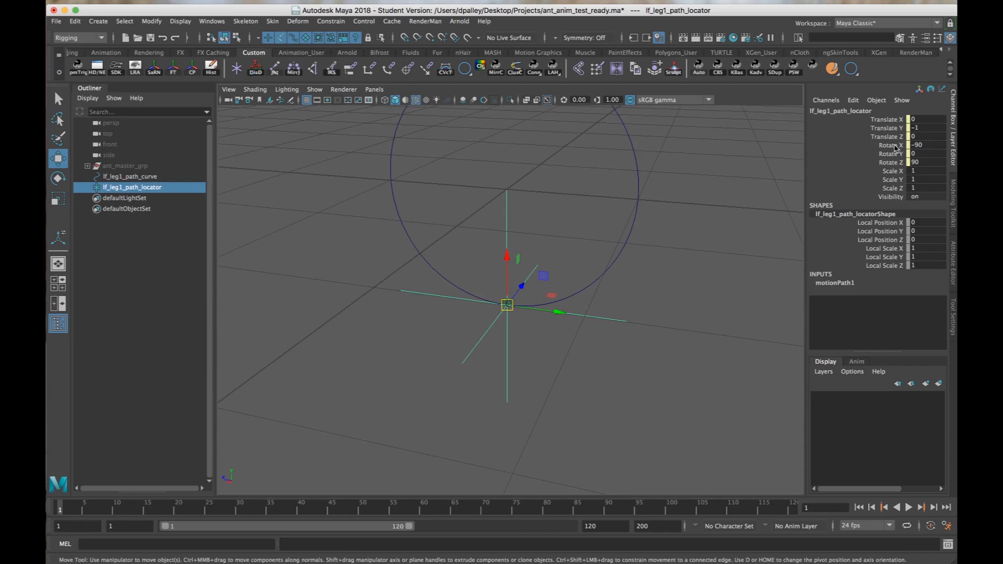
left_click_drag(896, 147, 894, 154)
right_click(895, 162)
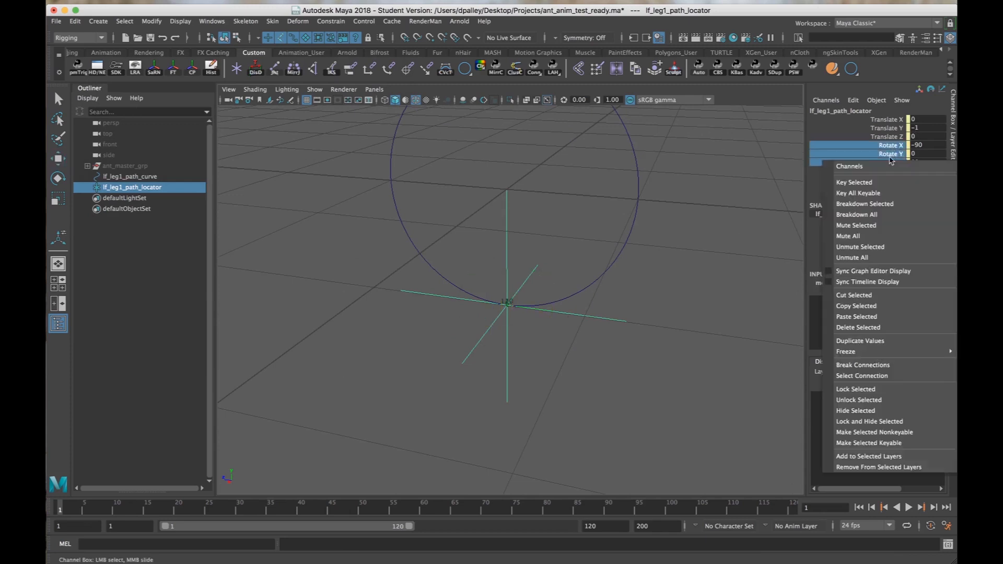
left_click(881, 369)
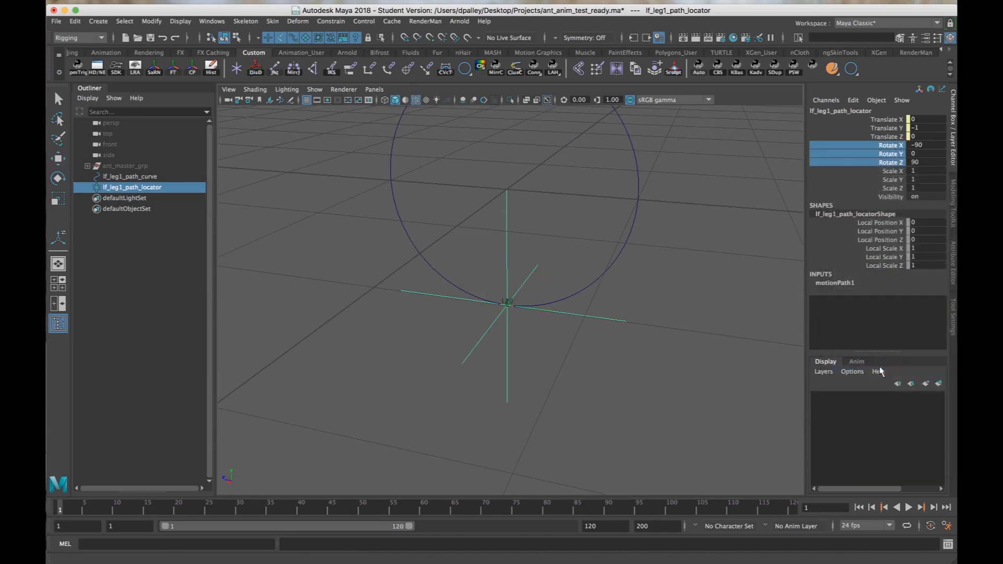
left_click_drag(913, 162, 917, 150)
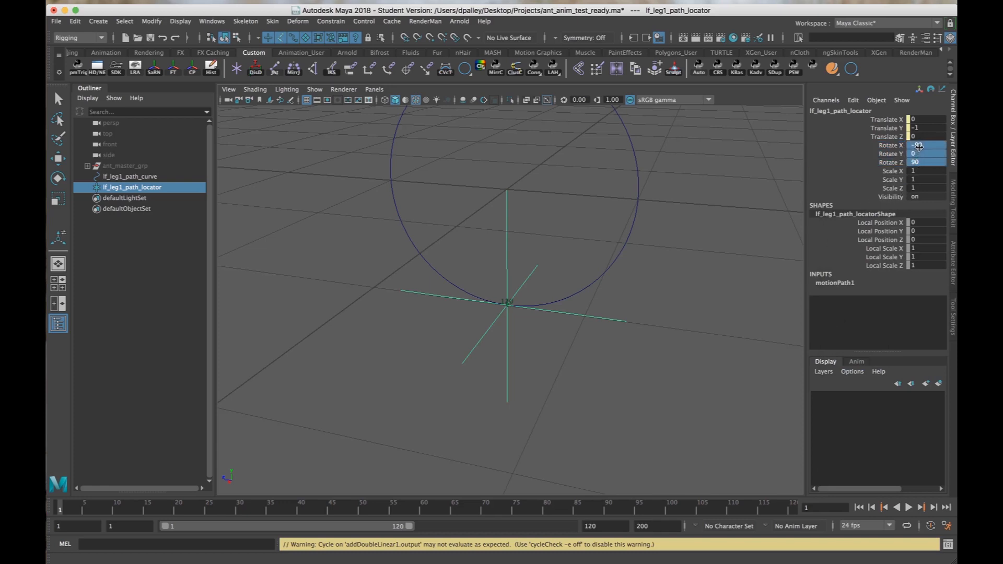
type("0")
key("Return")
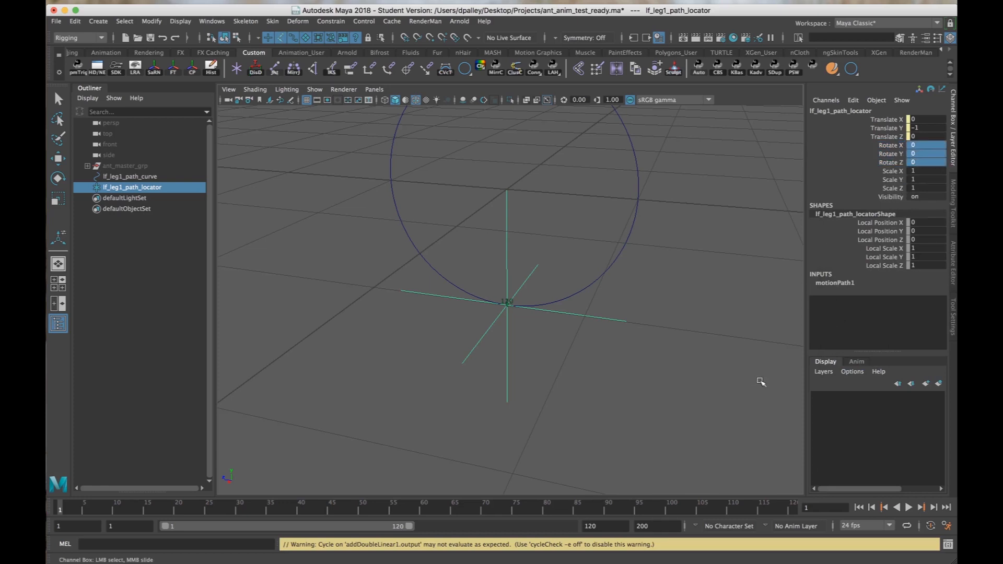
Open the Node Editor, clear the existing graph, and graph the path locator's input and output connections.
right_click_drag(646, 368, 577, 368, "alt")
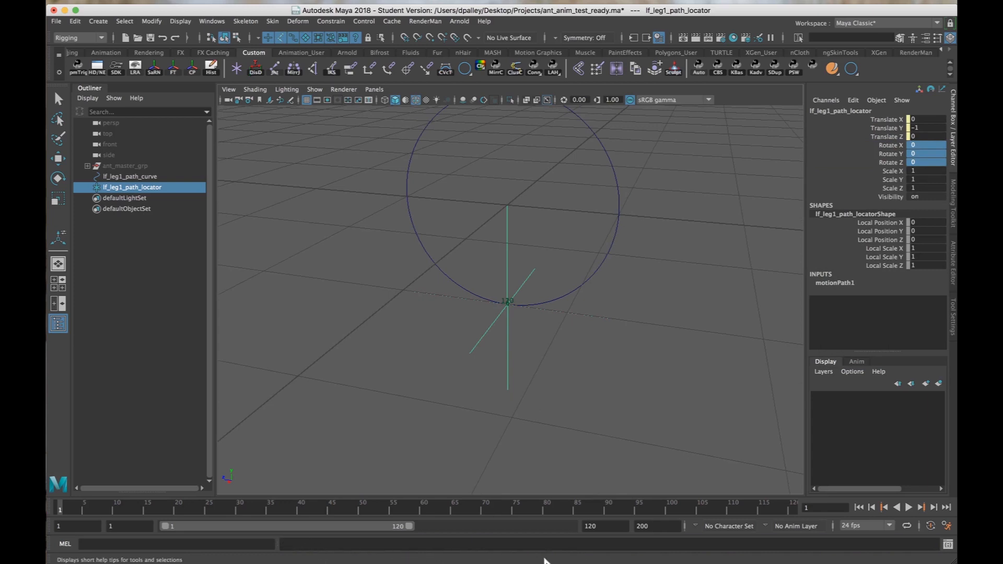
left_click_drag(604, 334, 656, 311, "alt")
key("w")
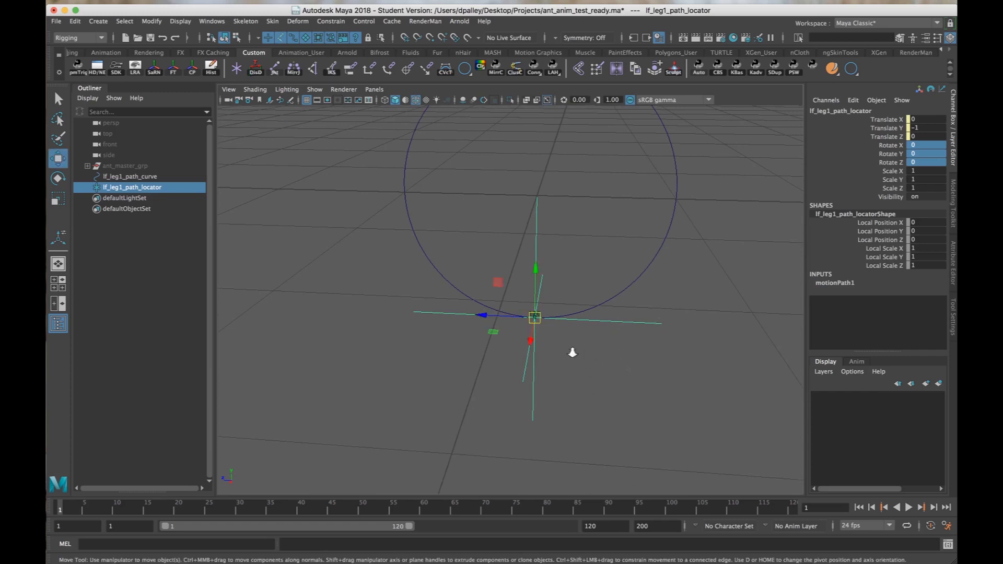
mouse_move(571, 351)
left_mouse_down("alt")
mouse_move(546, 352)
mouse_move(566, 336)
mouse_move(571, 347)
left_mouse_up("alt")
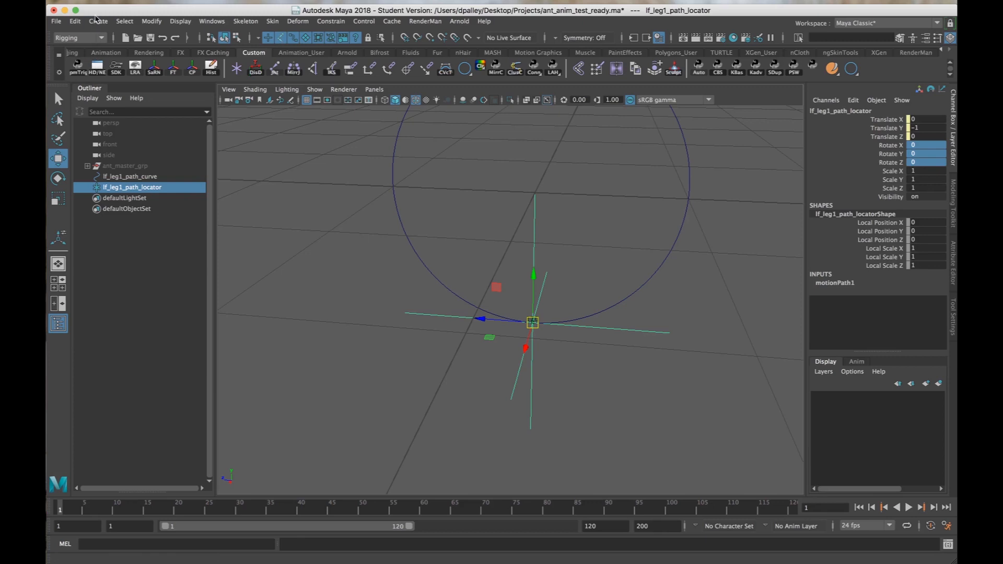
left_click(212, 21)
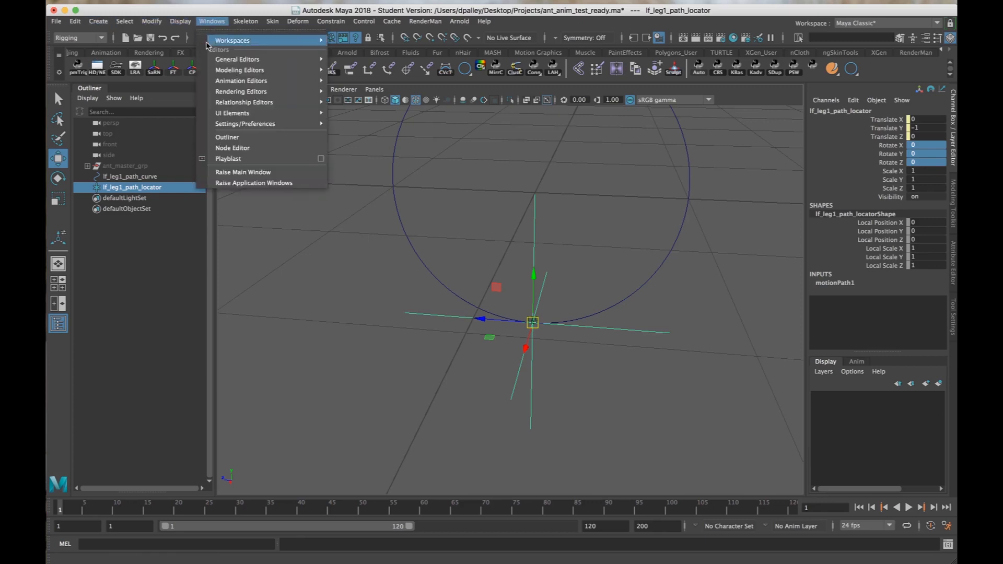
left_click(229, 148)
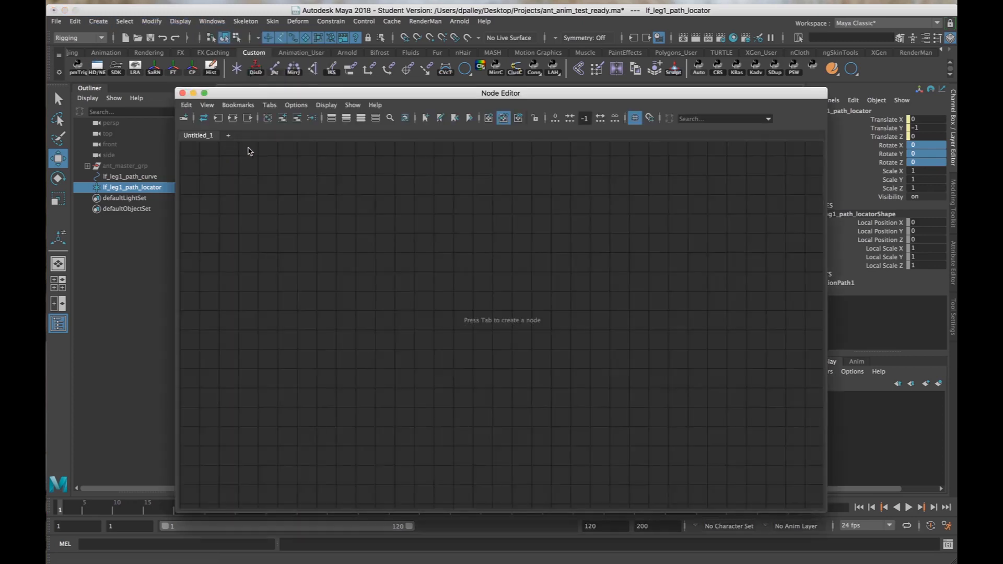
left_click(269, 118)
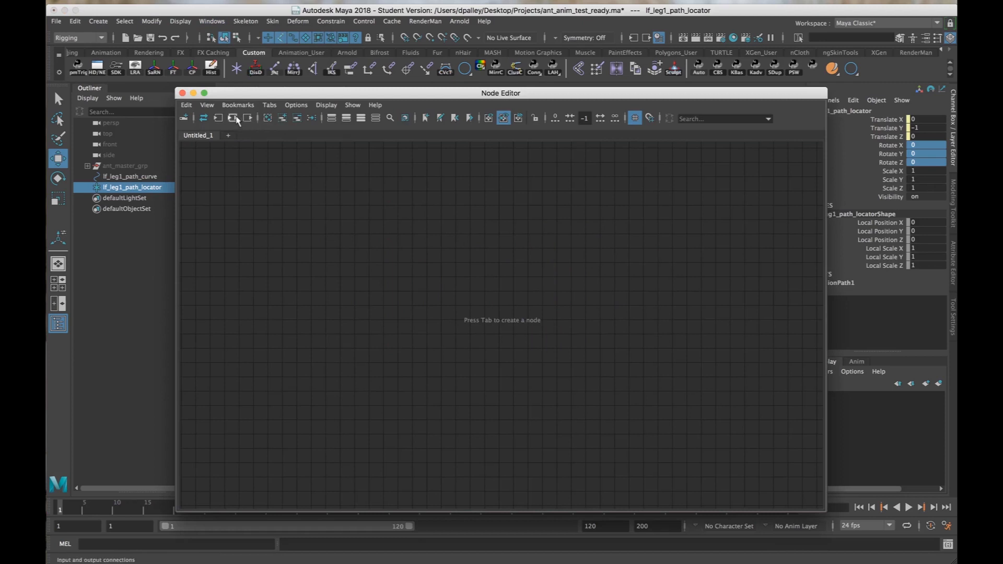
left_click(232, 118)
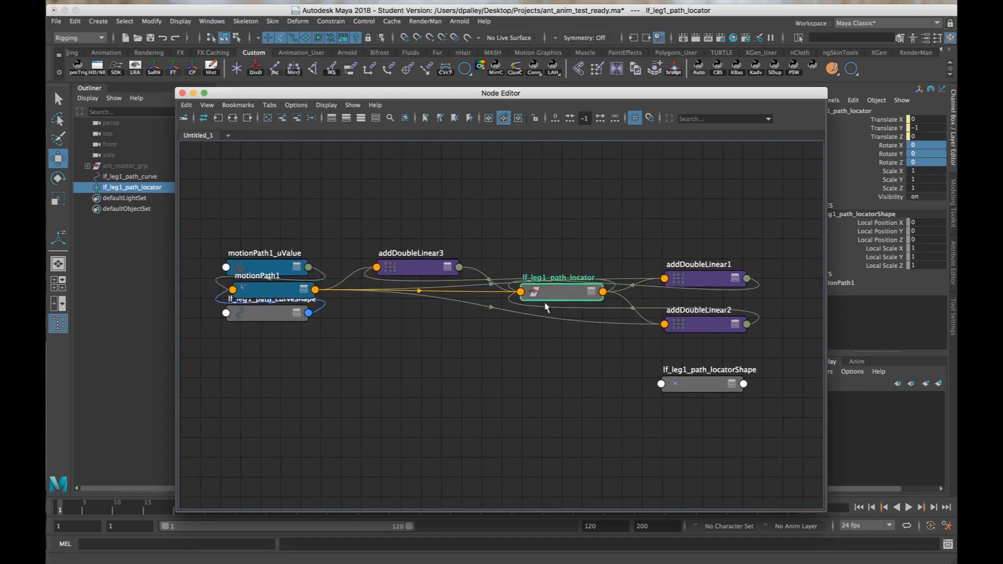
Move the motionPath1 node clear of the overlapping nodes and check the three addDoubleLinear nodes in the graph.
left_click_drag(295, 291, 403, 354)
left_click(417, 272)
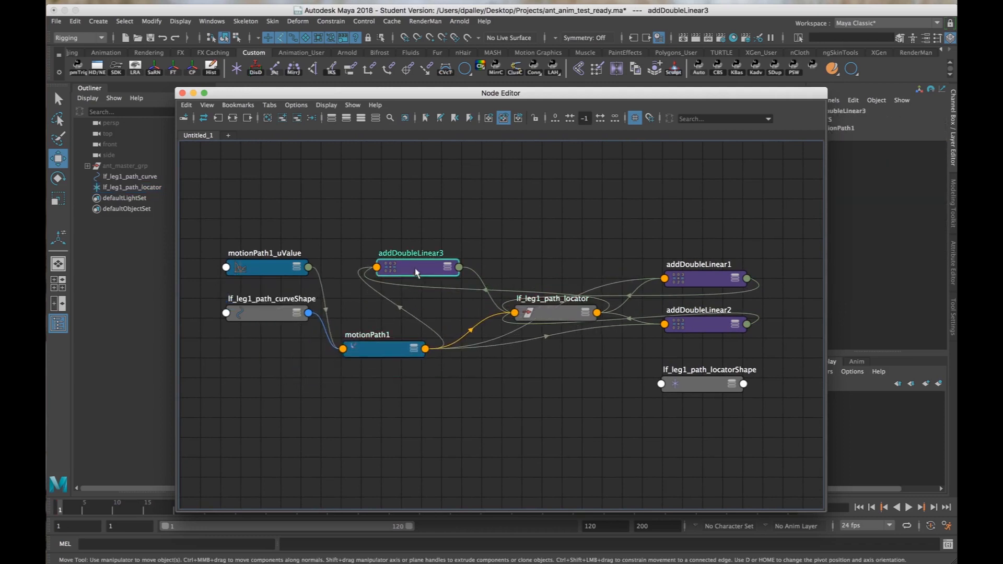
left_click(694, 282)
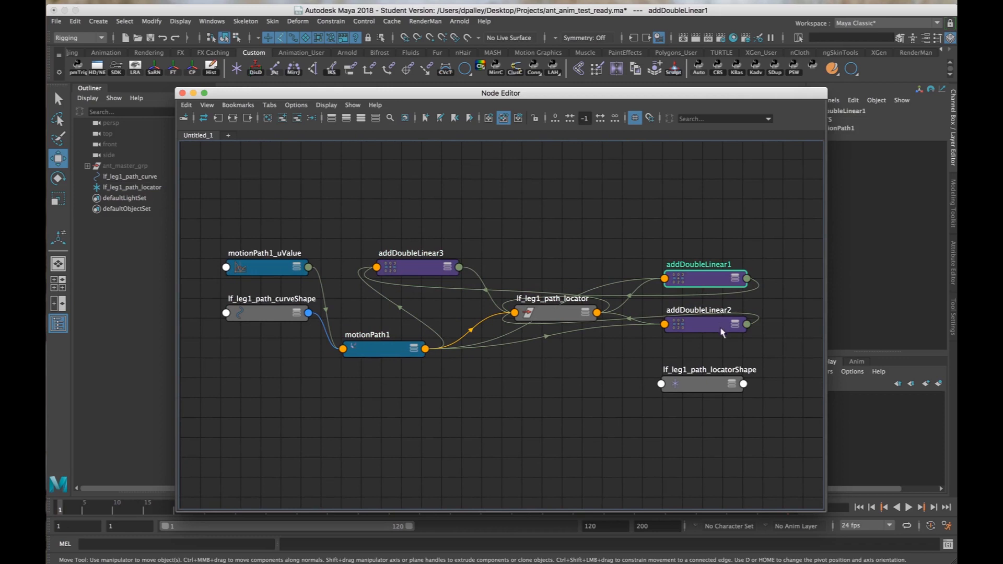
left_click(718, 326)
left_click(710, 278)
left_click(422, 273)
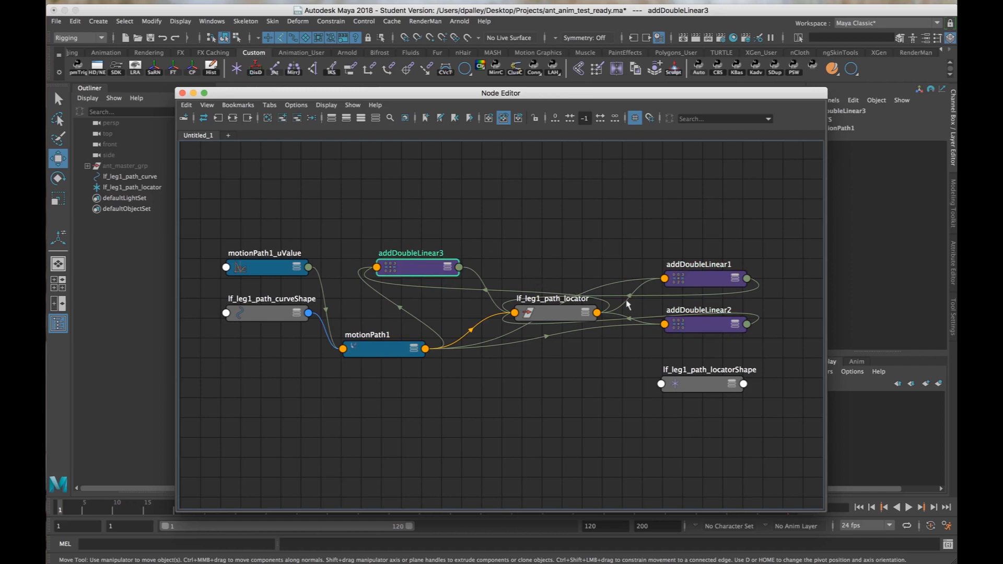
Break the animation connection on the motionPath1 node's U Value channel.
left_click(388, 351)
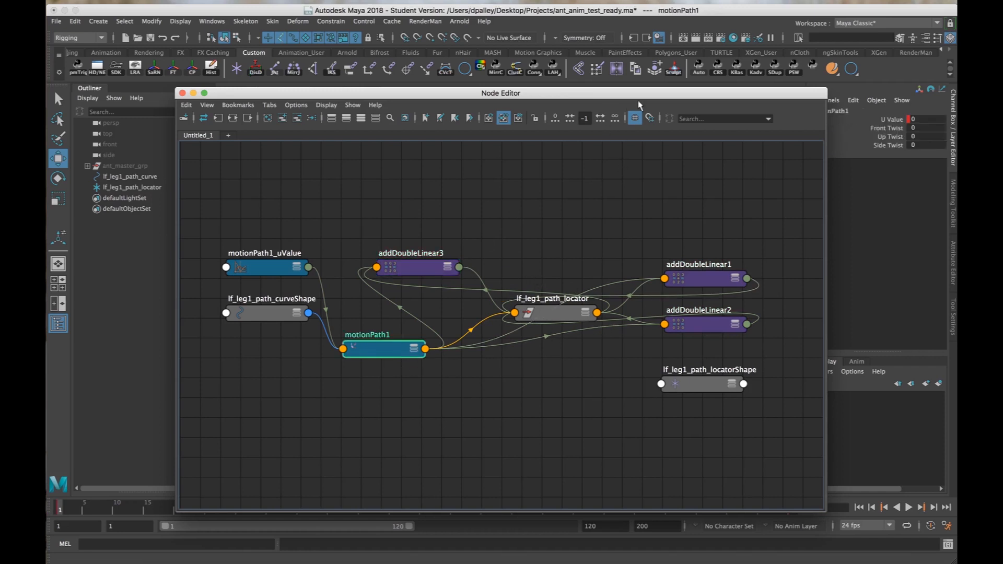
left_click_drag(638, 104, 510, 118)
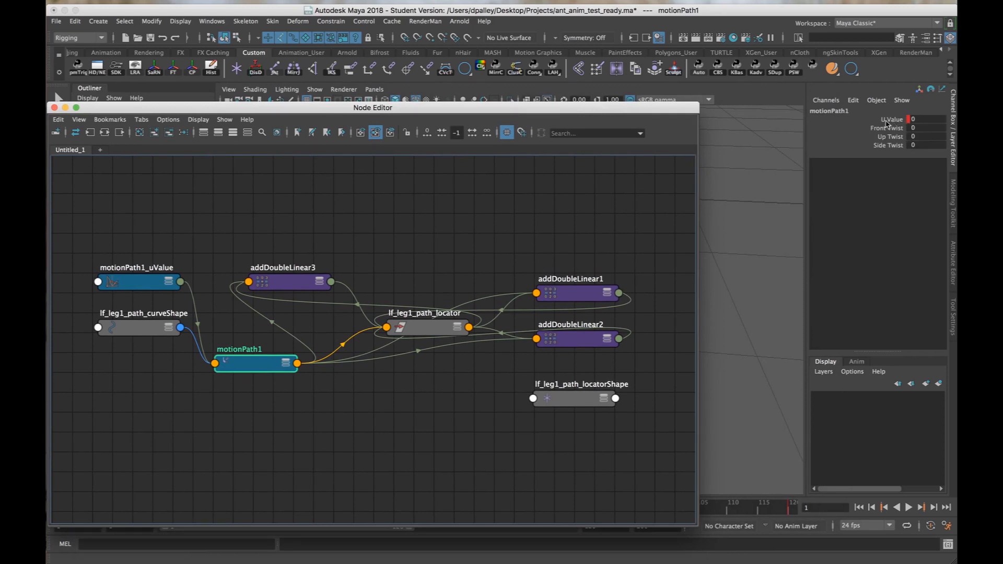
left_click_drag(660, 112, 659, 337)
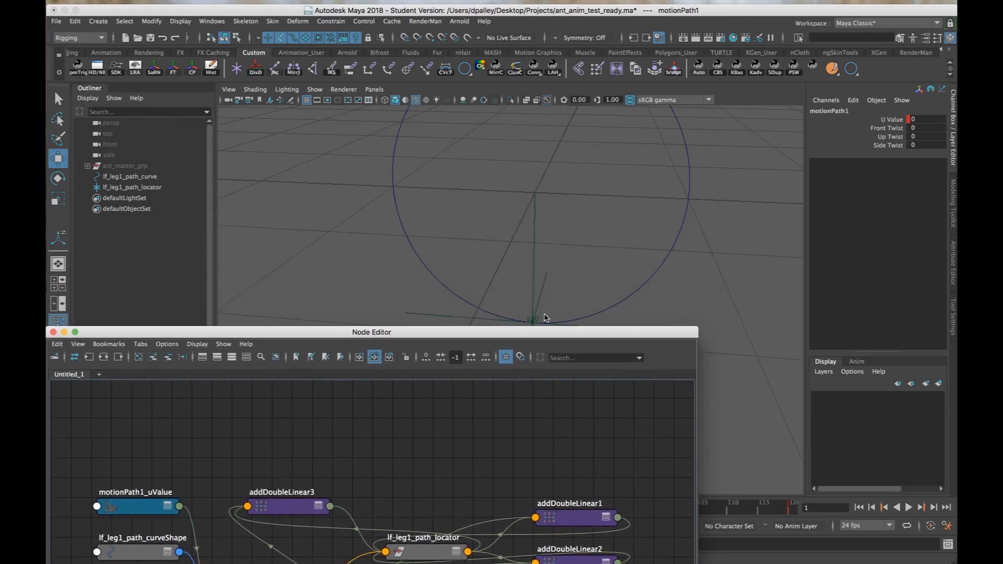
right_click(886, 124)
left_click(871, 328)
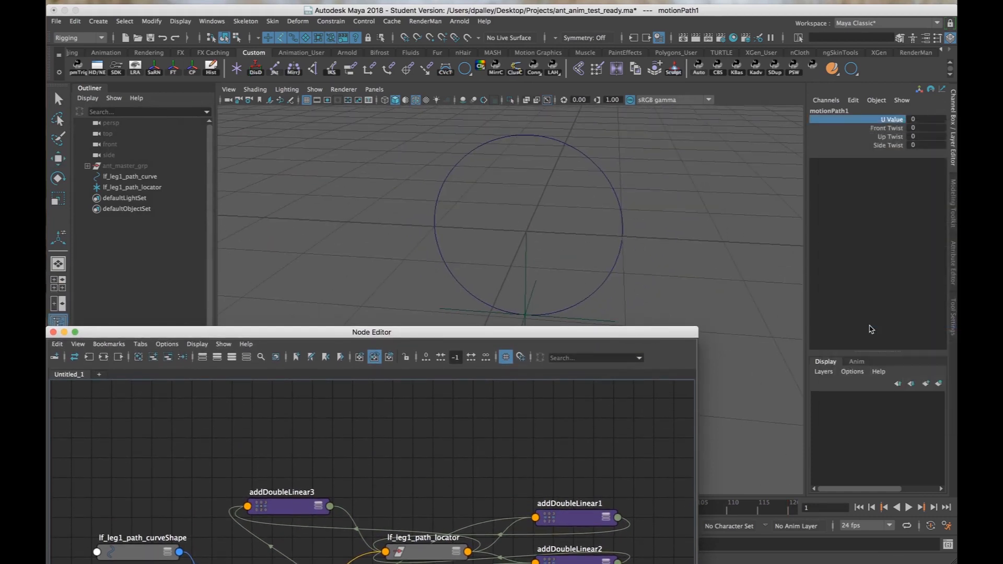
mouse_move(657, 333)
left_mouse_down()
mouse_move(656, 271)
mouse_move(727, 343)
mouse_move(657, 342)
left_mouse_up()
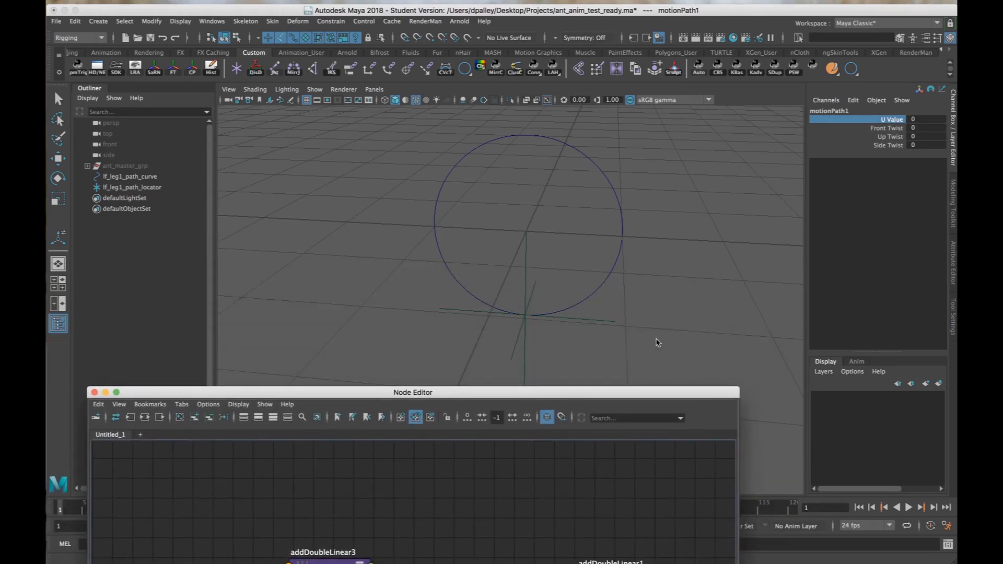
Test the locator's travel along the circle by scrubbing motionPath1's U Value to about 0.1, and reset it to 0.
left_click(892, 125)
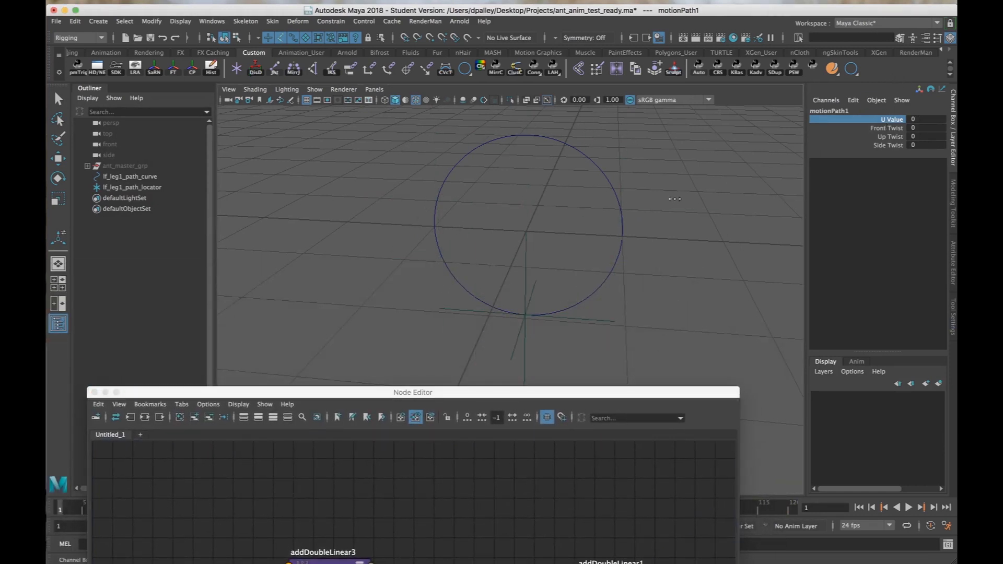
middle_click_drag(674, 198, 658, 200)
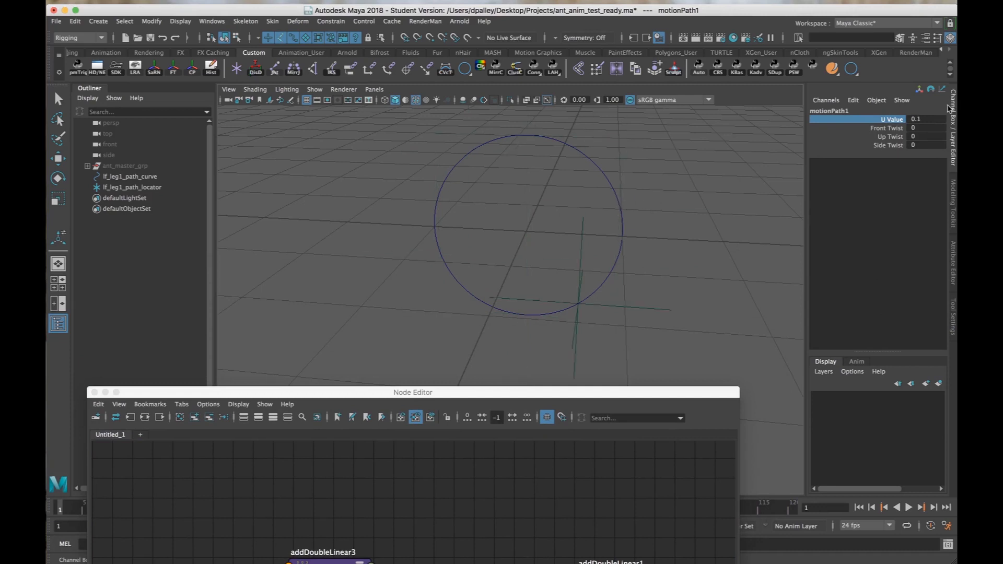
left_click(936, 118)
type("0")
key("Return")
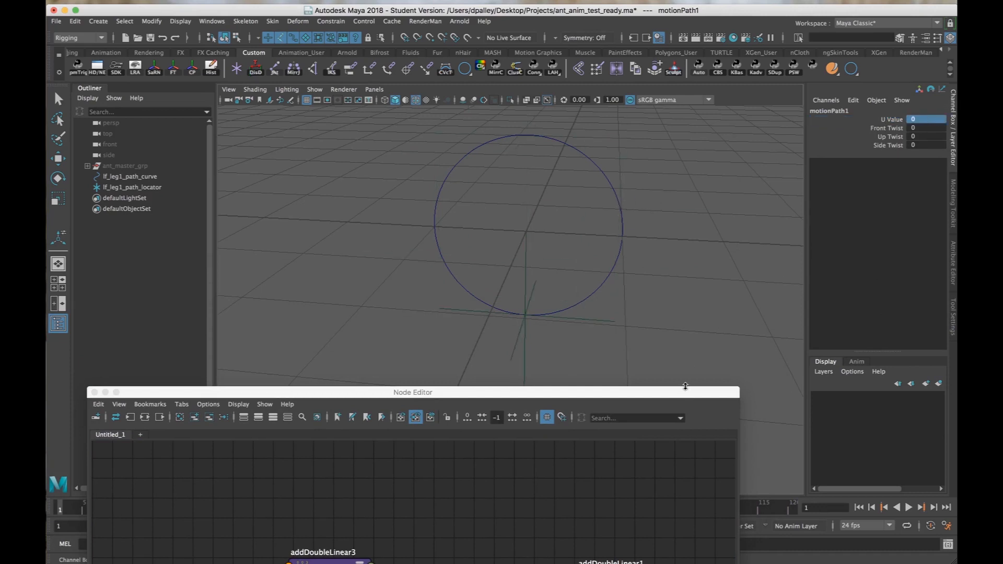
Expand the attributes of the lf_leg1_path_locator and motionPath1 nodes in the Node Editor and reposition motionPath1 within the graph.
left_click_drag(685, 386, 691, 107)
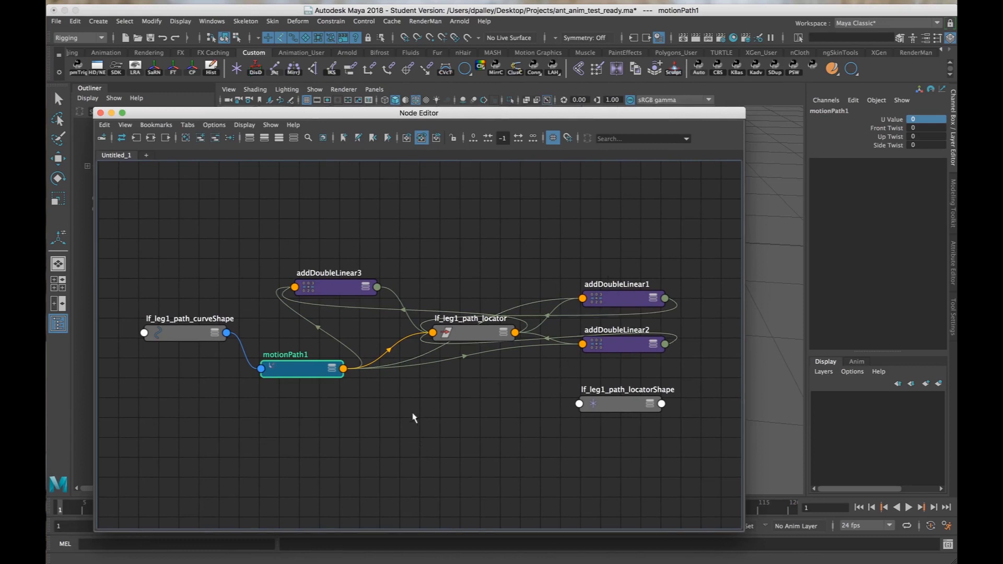
scroll(470, 441, "down", 1)
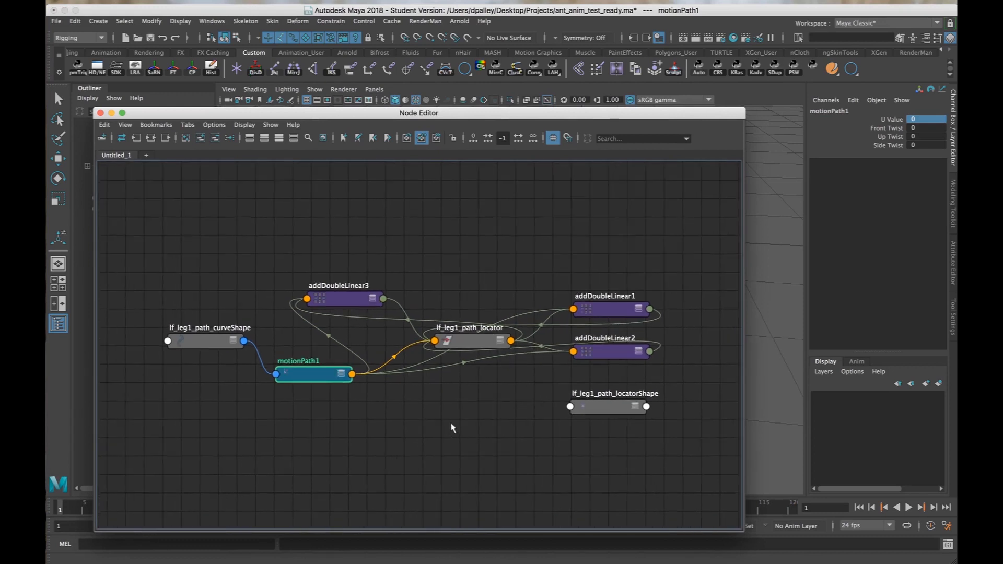
middle_click_drag(452, 426, 488, 407, "alt")
right_click_drag(488, 407, 507, 399, "alt")
double_click(529, 302)
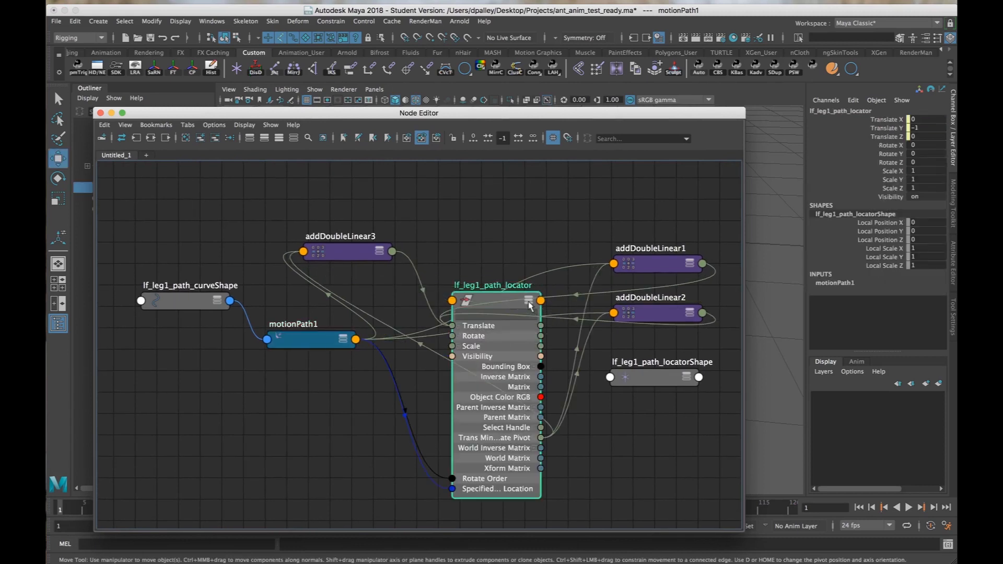
left_click(342, 341)
left_click(342, 341)
left_click_drag(317, 343, 304, 323)
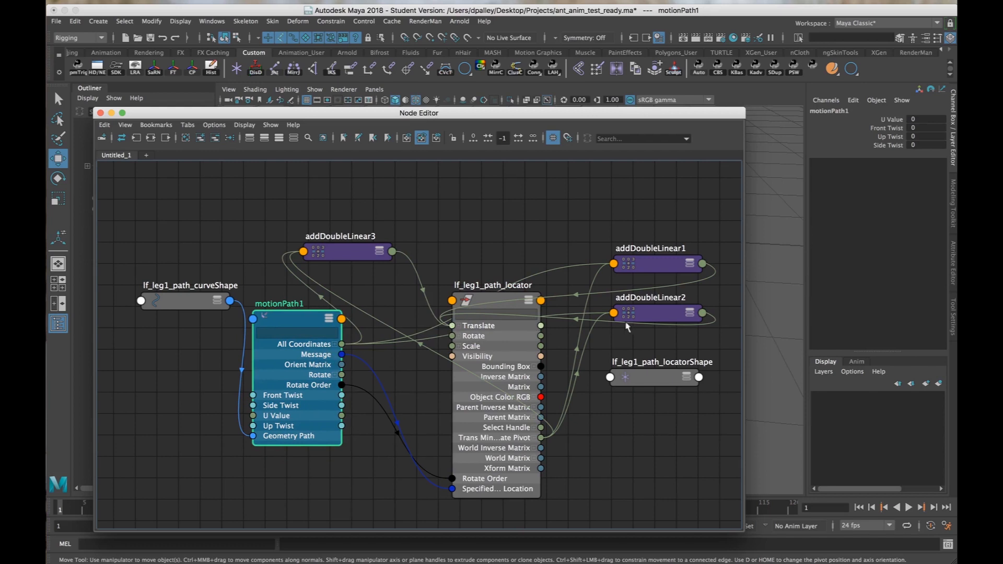
Delete the addDoubleLinear1, addDoubleLinear2 and addDoubleLinear3 nodes between motionPath1 and the path locator.
left_click_drag(661, 317, 486, 207)
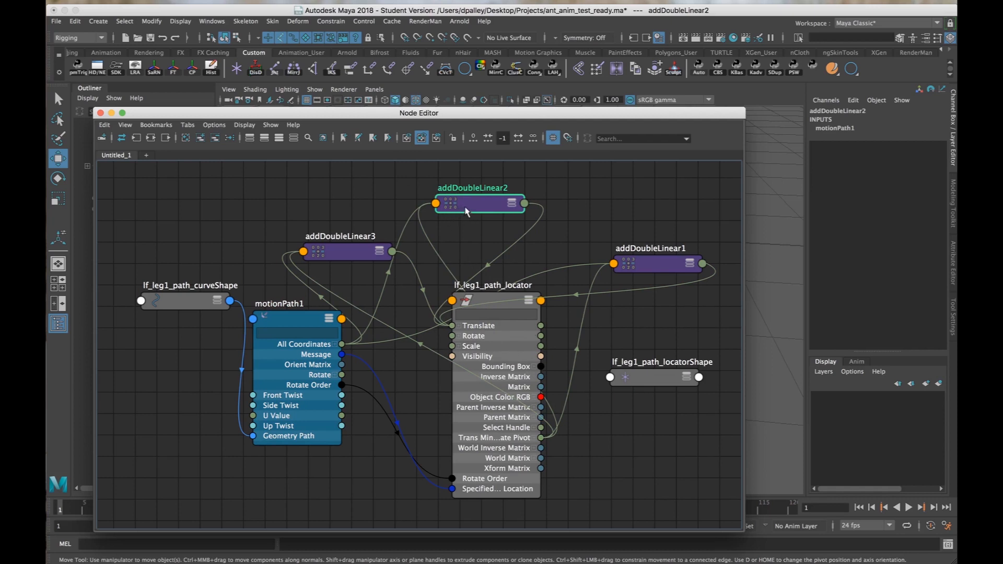
key("Delete")
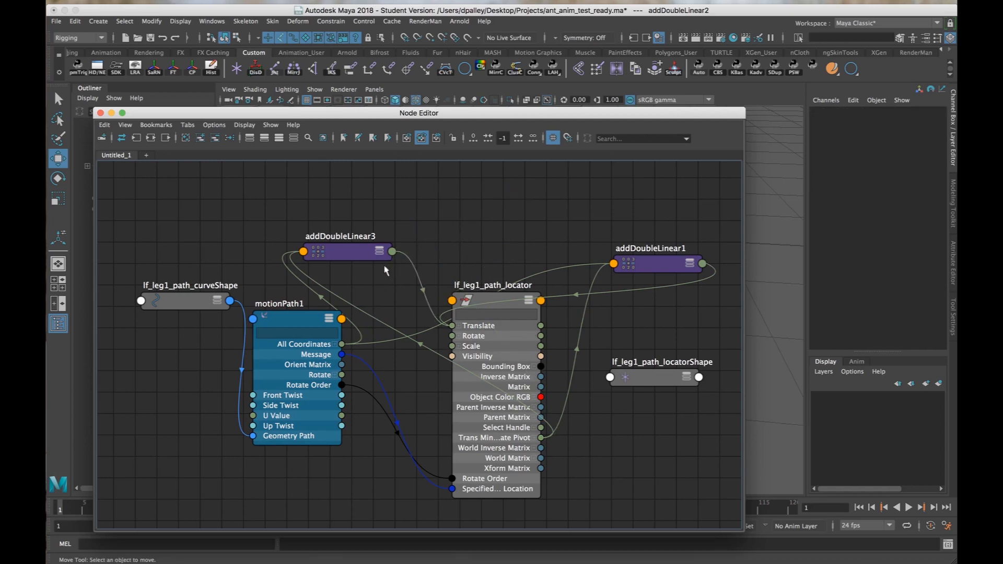
left_click(340, 251)
key("Delete")
key("Delete")
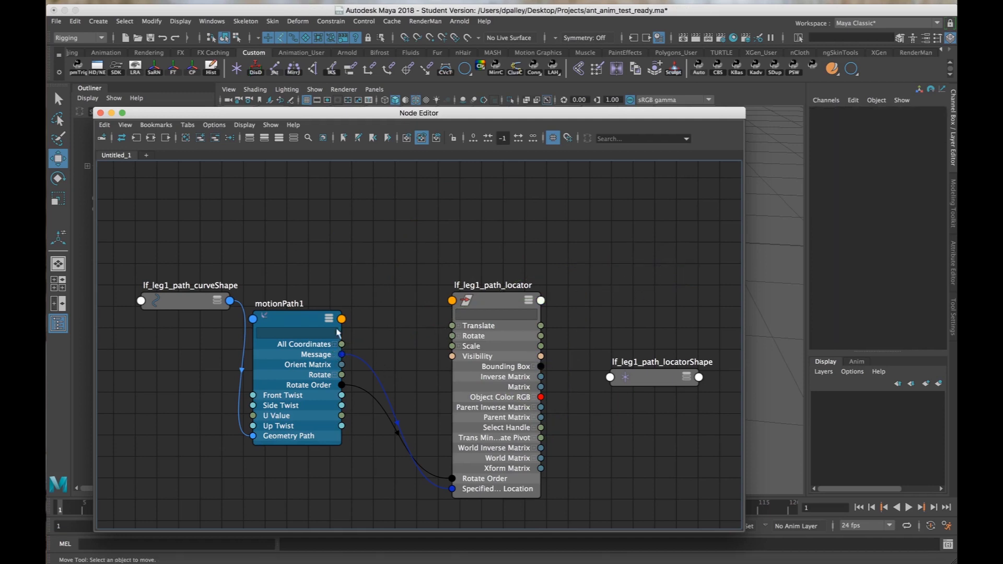
Connect motionPath1's X, Y and Z Coordinate outputs to the lf_leg1_path_locator's Translate X, Y and Z inputs.
left_click_drag(324, 328, 331, 318)
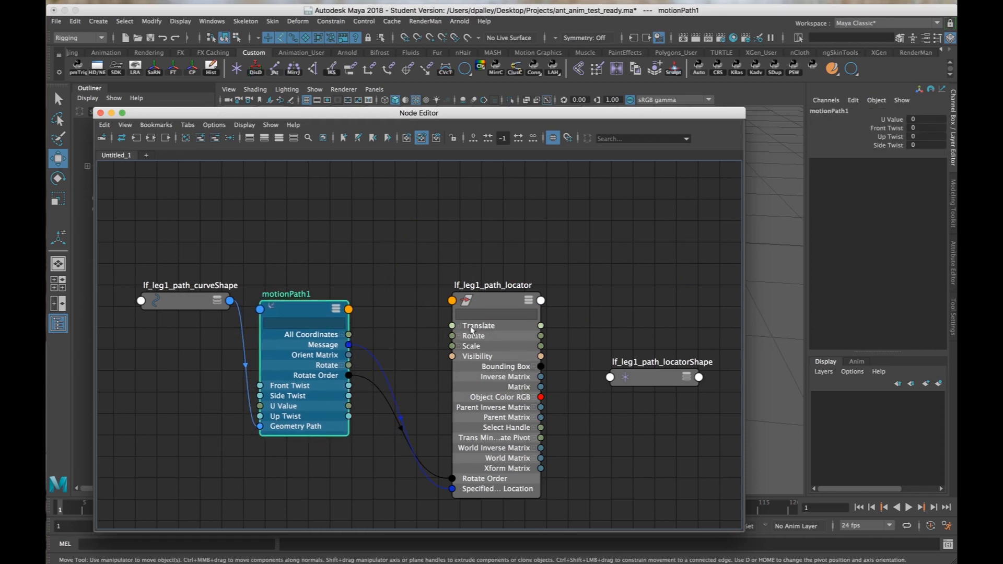
left_click(343, 334)
left_click(458, 326)
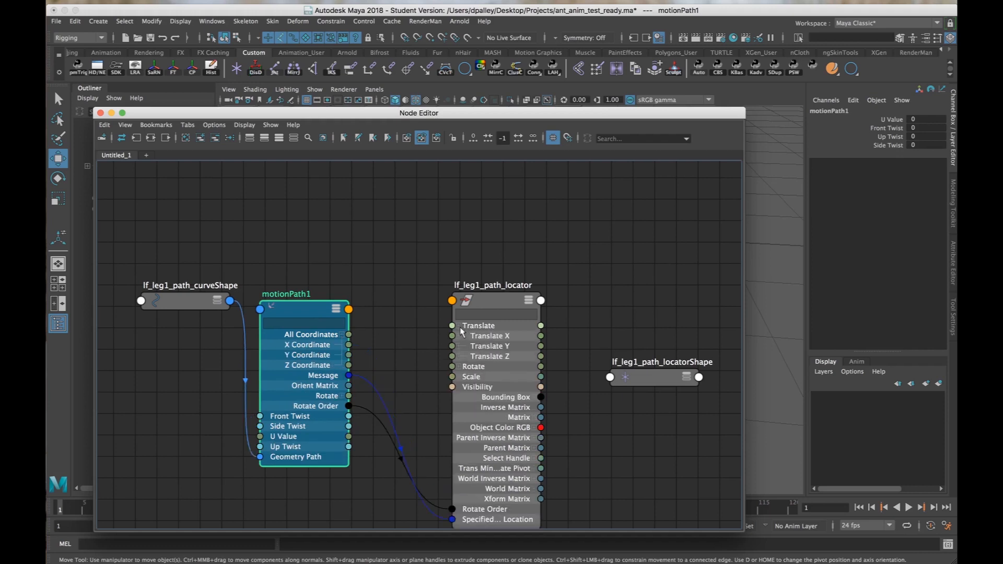
left_click_drag(295, 314, 320, 316)
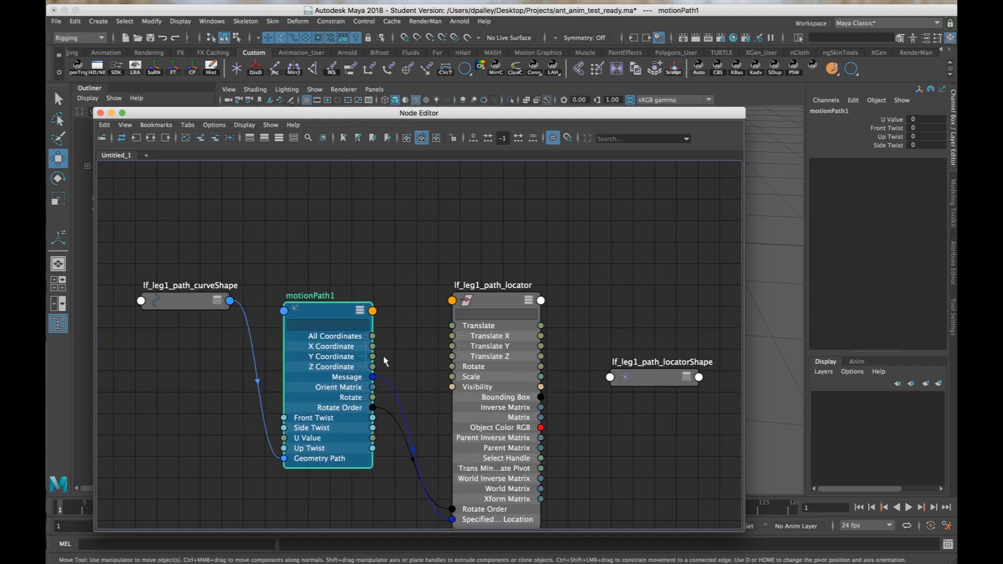
left_click_drag(410, 347, 452, 336)
left_click_drag(372, 356, 452, 346)
left_click_drag(372, 366, 451, 356)
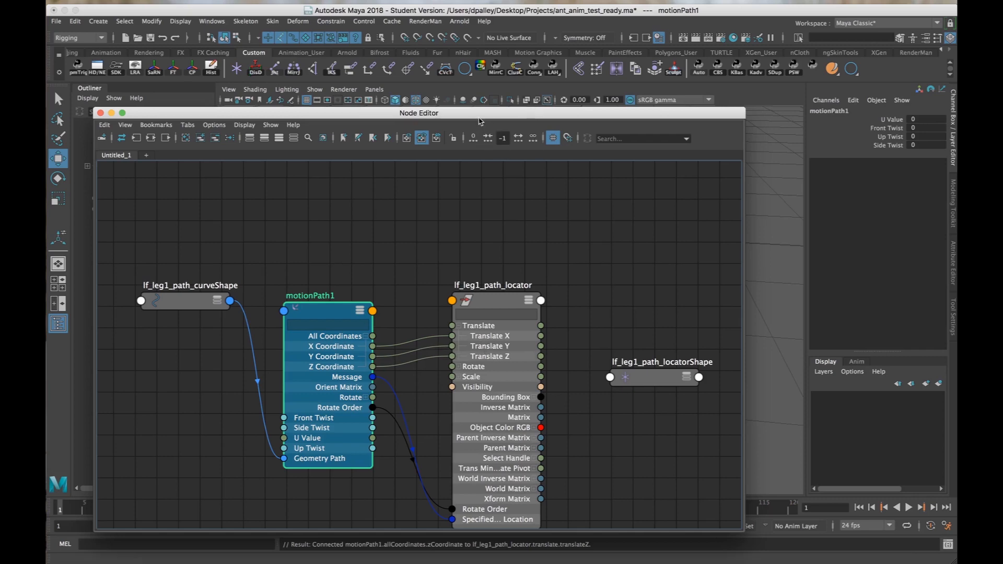
Test the locator's travel along the circle by scrubbing motionPath1's U Value, and undo the change.
left_click_drag(483, 121, 457, 414)
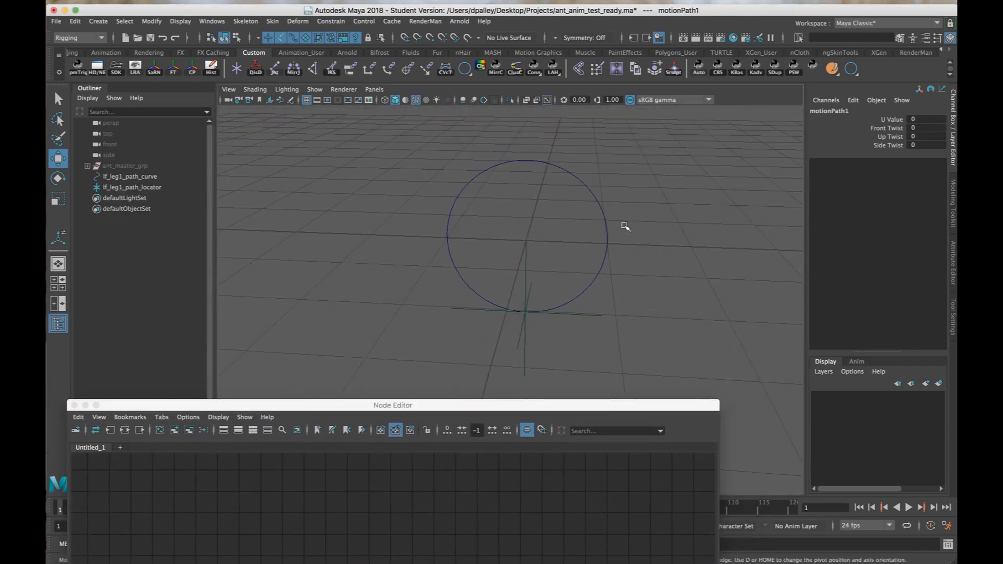
left_click(886, 123)
middle_click_drag(681, 209, 680, 212)
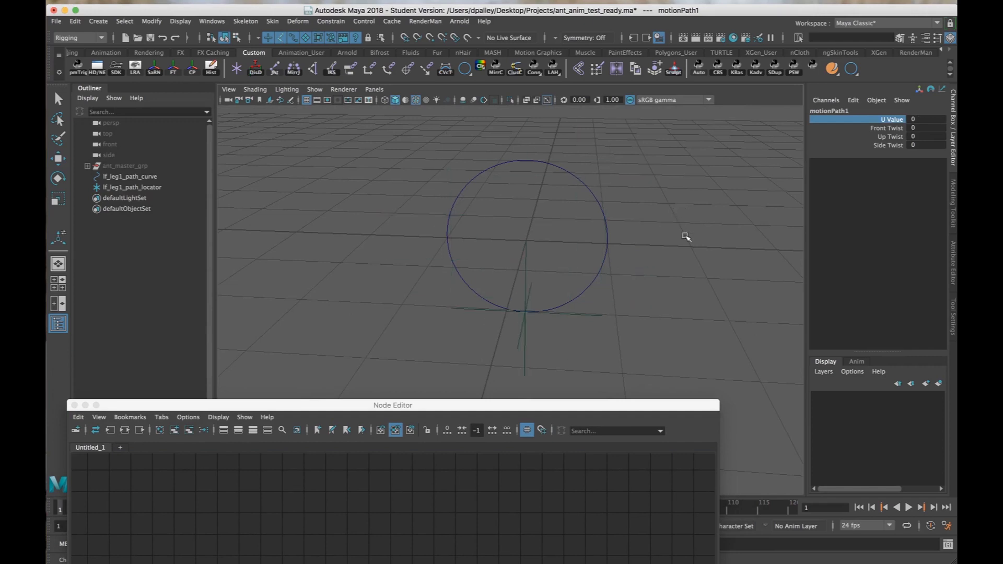
left_click_drag(564, 407, 602, 77)
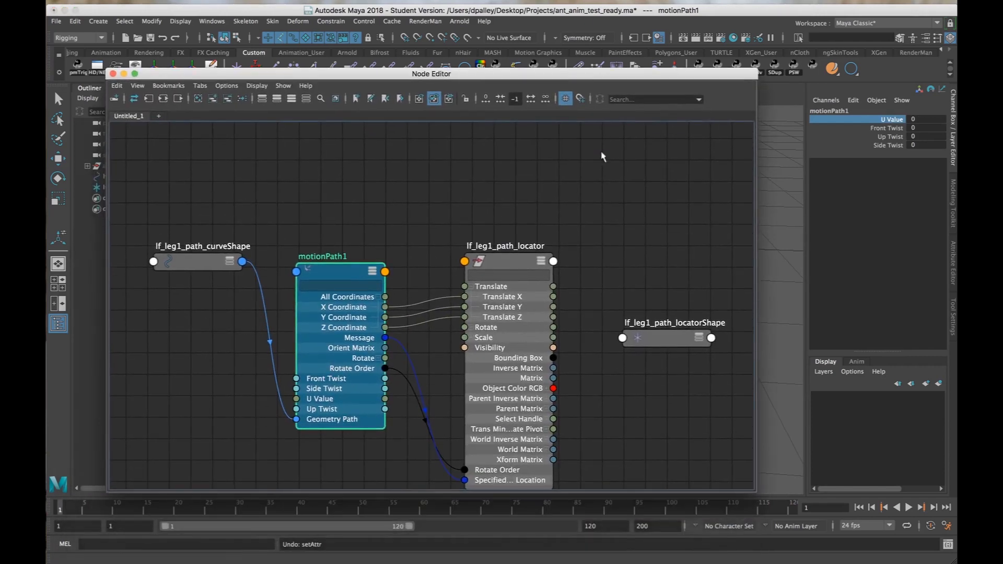
Rename the motionPath1 node as lf_leg1_path_motionPath in the Node Editor.
scroll(567, 289, "down", 1)
double_click(339, 258)
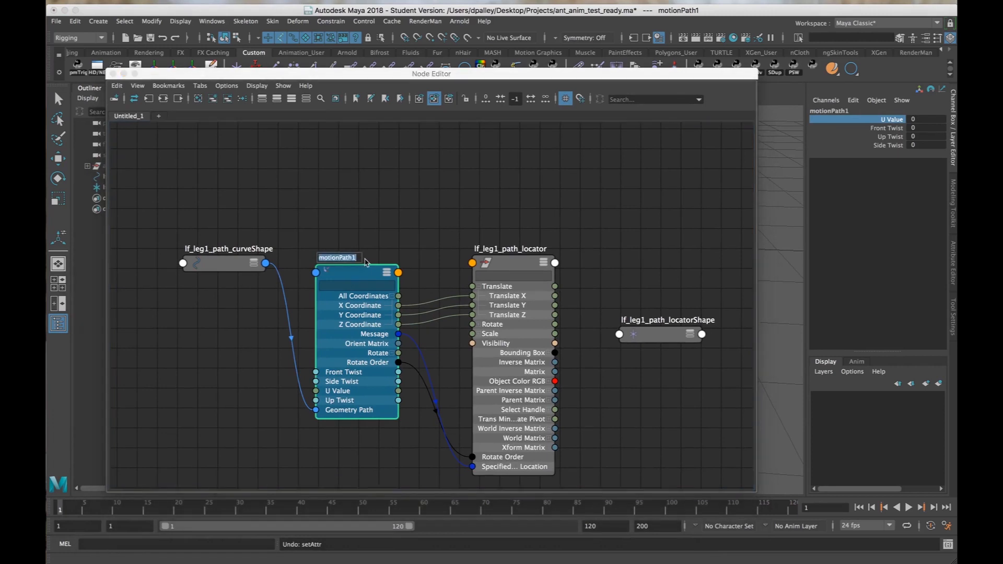
left_click(359, 257)
type("lf_leg1_path_mo")
key("Return")
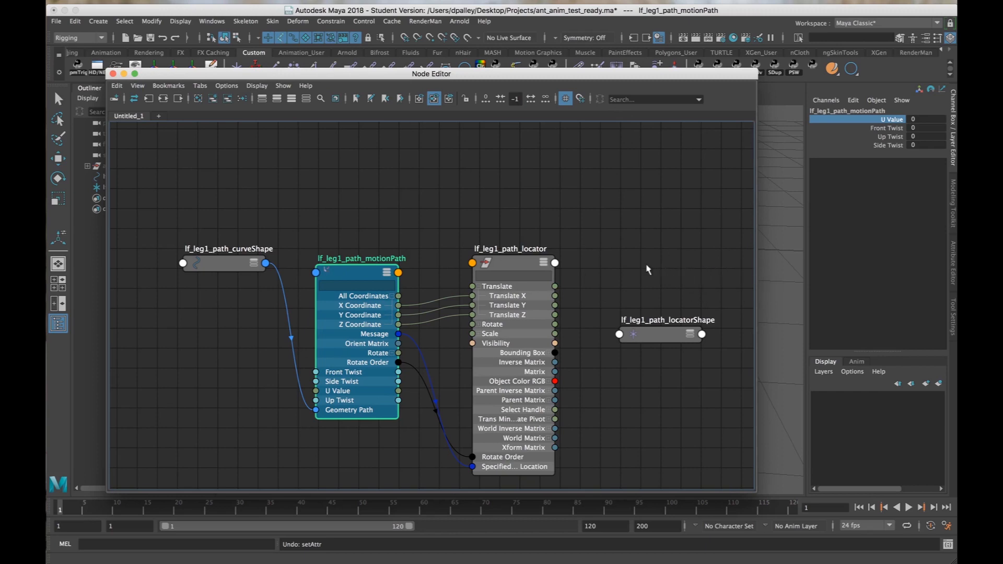
scroll(594, 272, "down", 2)
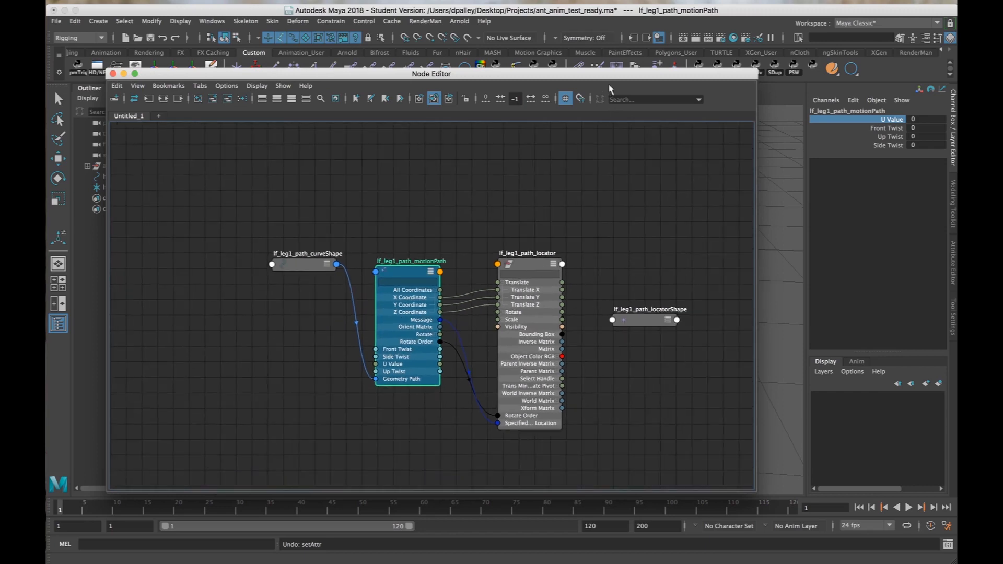
Rearrange the lf_leg1_path_locator and lf_leg1_path_motionPath nodes higher up in the Node Editor graph.
left_click_drag(610, 74, 603, 348)
mouse_move(627, 230)
left_mouse_down("alt")
mouse_move(634, 210)
mouse_move(622, 206)
mouse_move(614, 230)
left_mouse_up("alt")
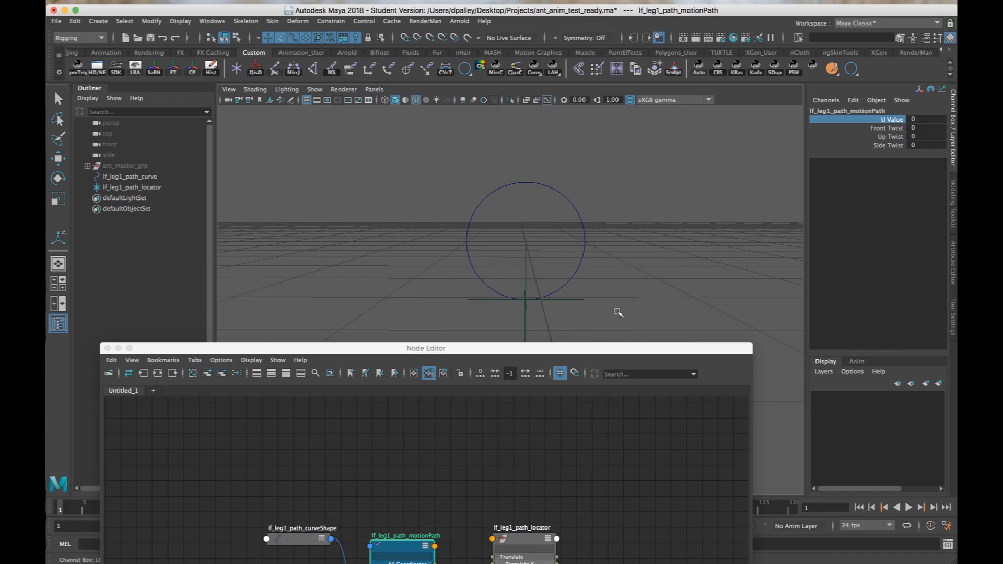
left_click_drag(618, 312, 540, 287, "alt")
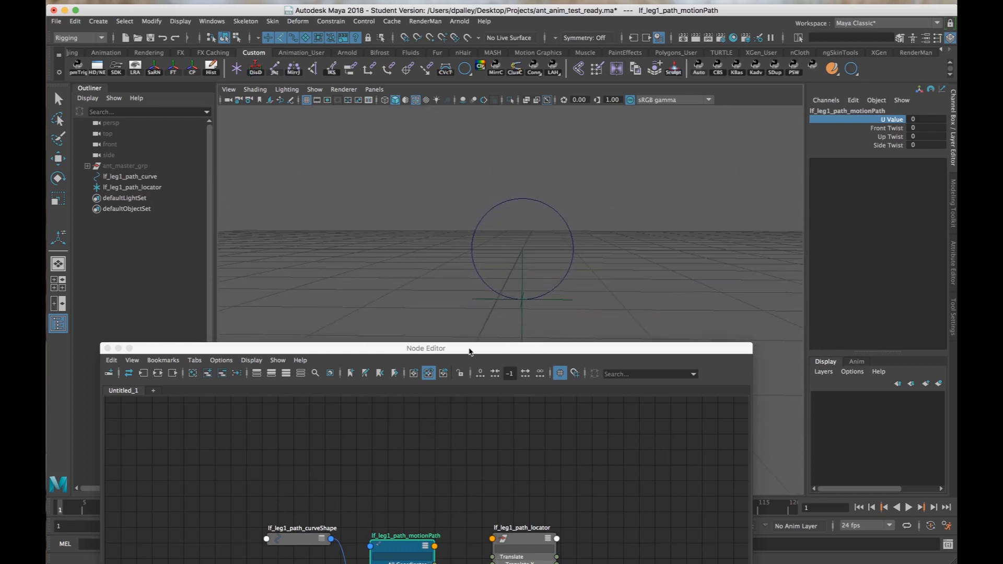
left_click_drag(503, 345, 446, 268)
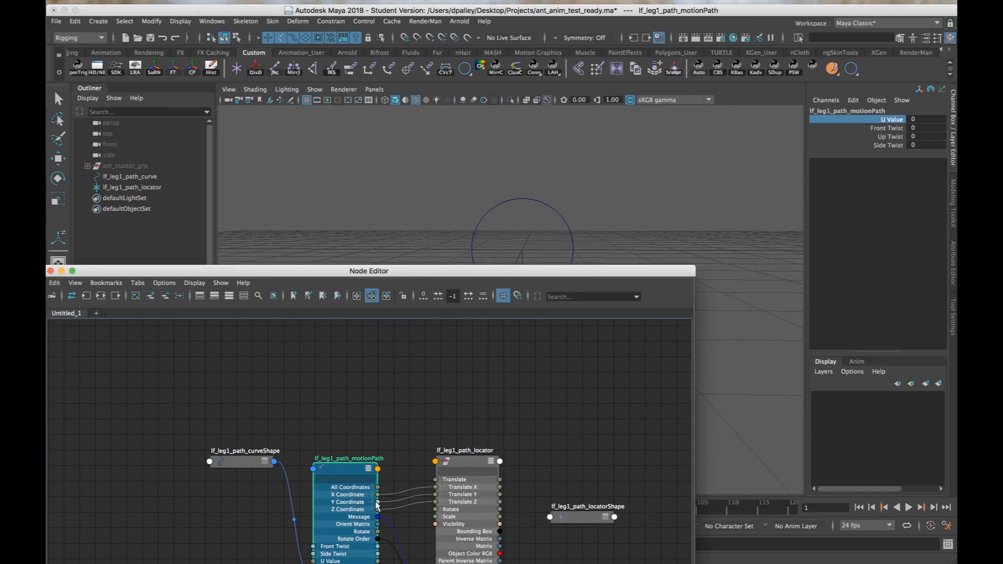
left_click_drag(377, 509, 425, 502)
left_click_drag(478, 463, 539, 373)
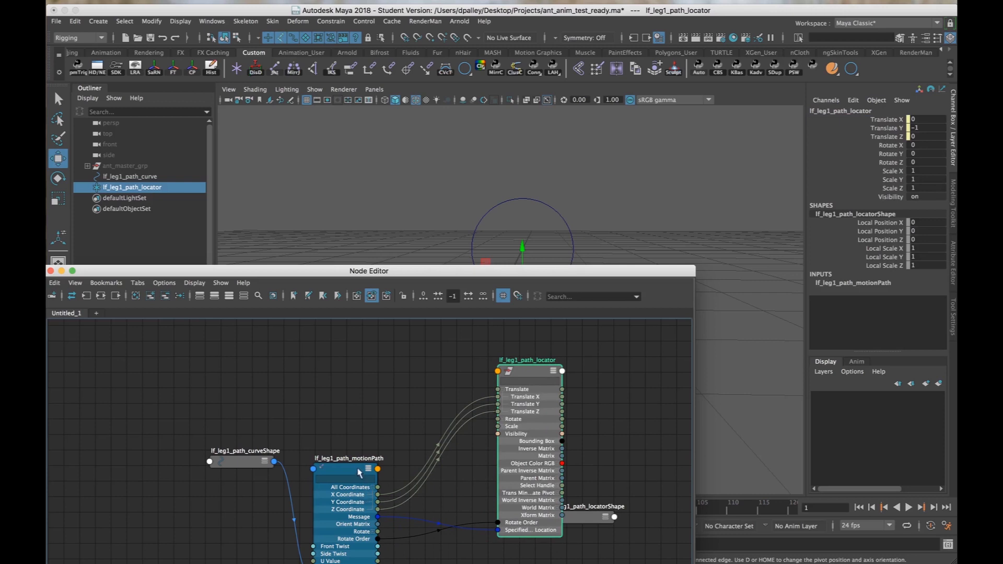
left_click_drag(357, 472, 351, 386)
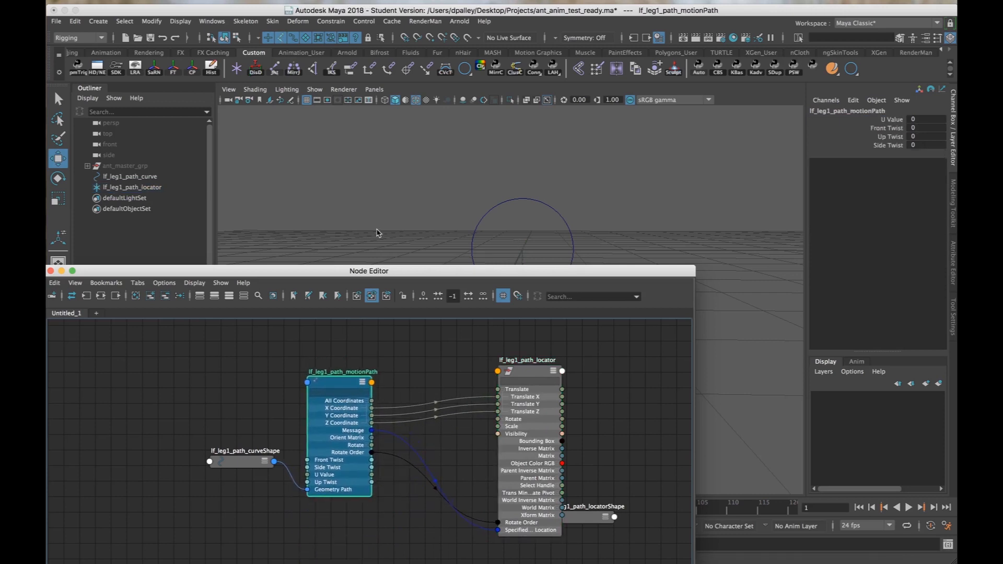
Group lf_leg1_path_curve with lf_leg1_path_locator and name the group lf_leg1_path_pad.
left_click_drag(437, 271, 508, 496)
left_click_drag(536, 415, 514, 455, "alt")
left_click_drag(123, 177, 127, 189)
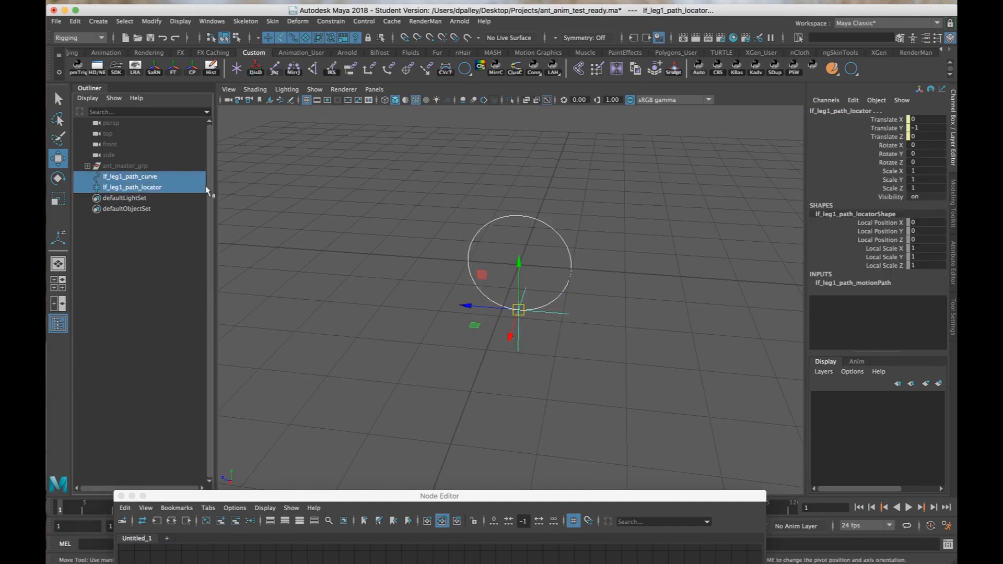
key("ctrl+g")
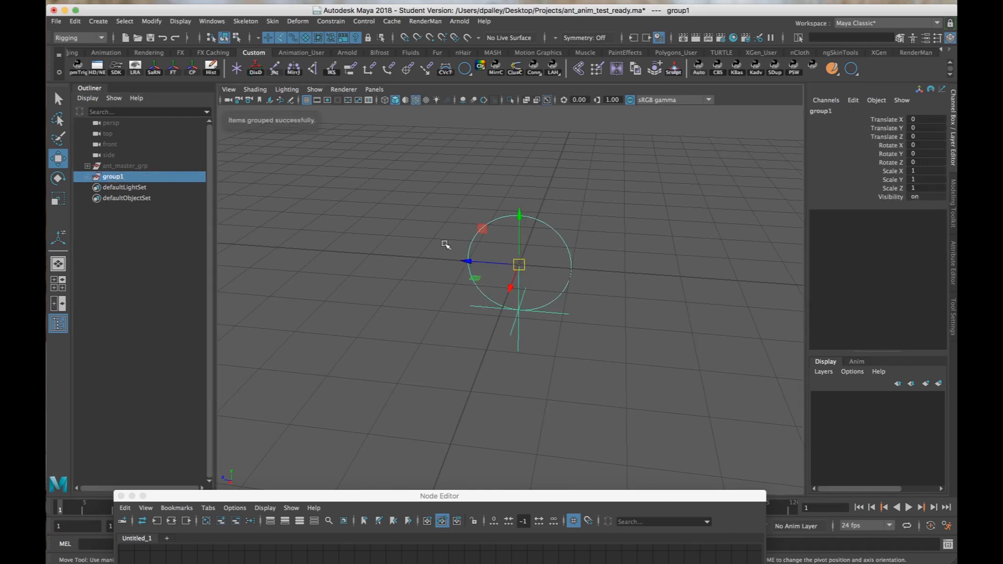
left_click_drag(445, 244, 418, 240, "alt")
double_click(113, 177)
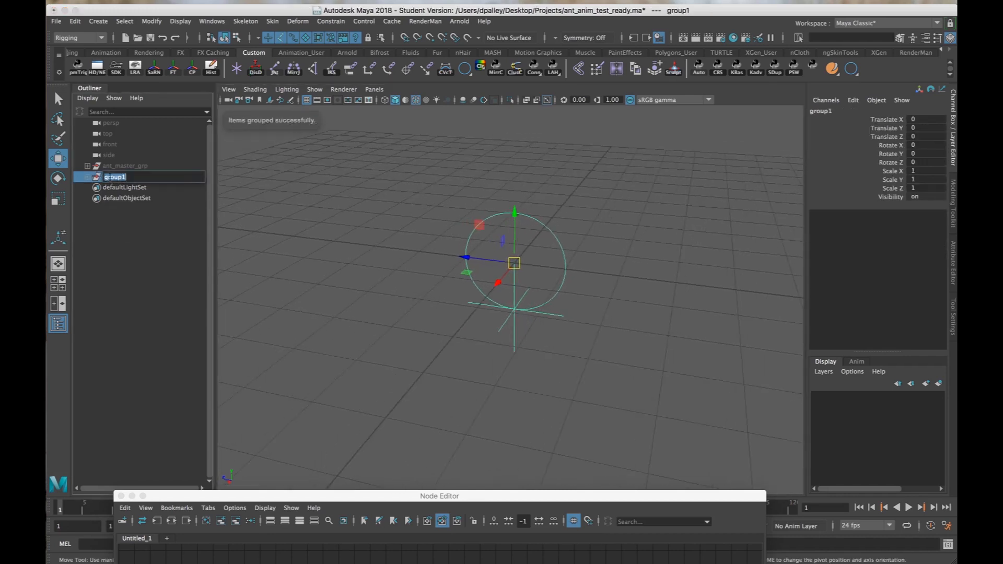
type("lf_leg1_path_pad")
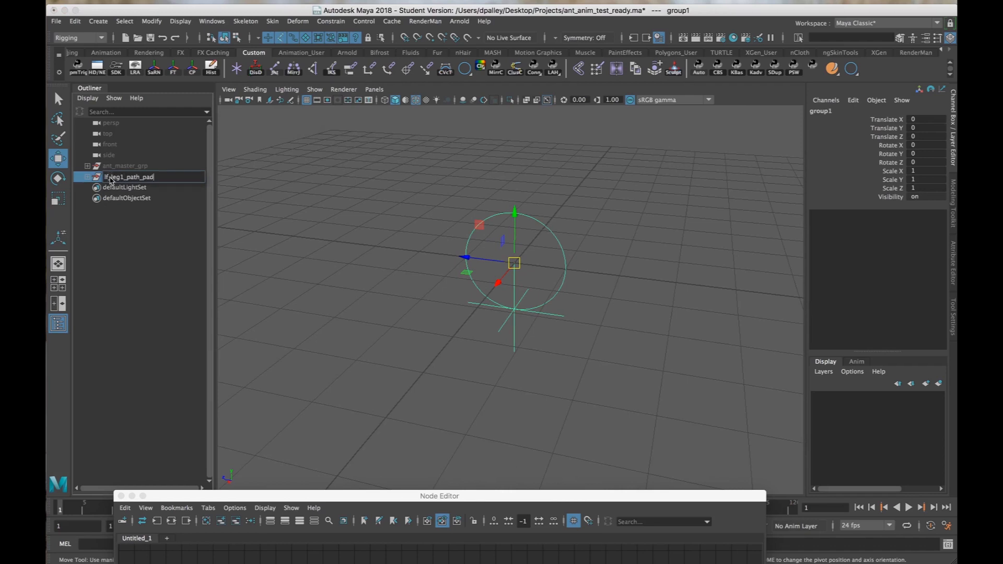
key("Return")
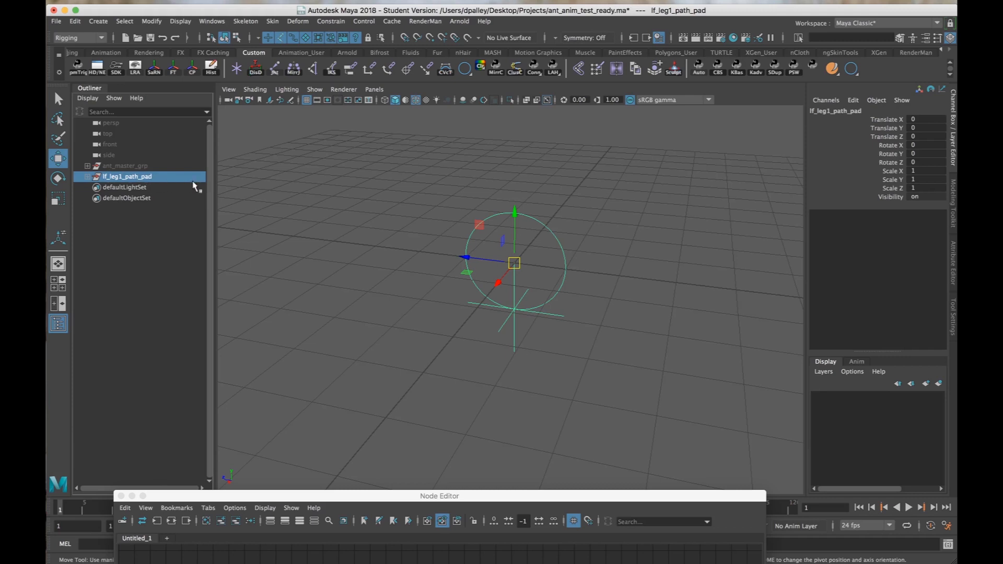
Examine the ant_master_grp hierarchy down through ctrls_grp to the lf_leg1_control_pad0 group, and collapse it again.
left_click(143, 166)
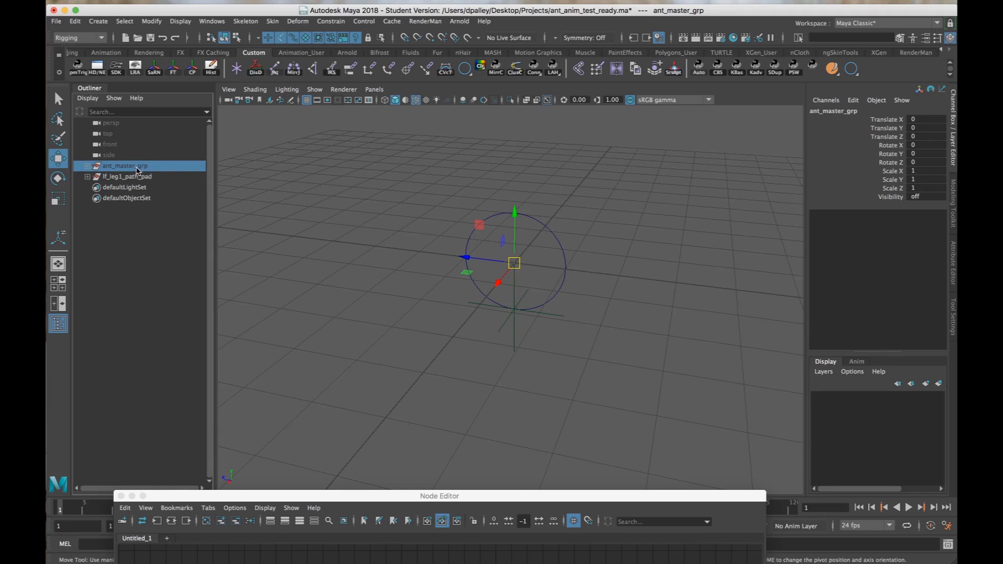
left_click(87, 166)
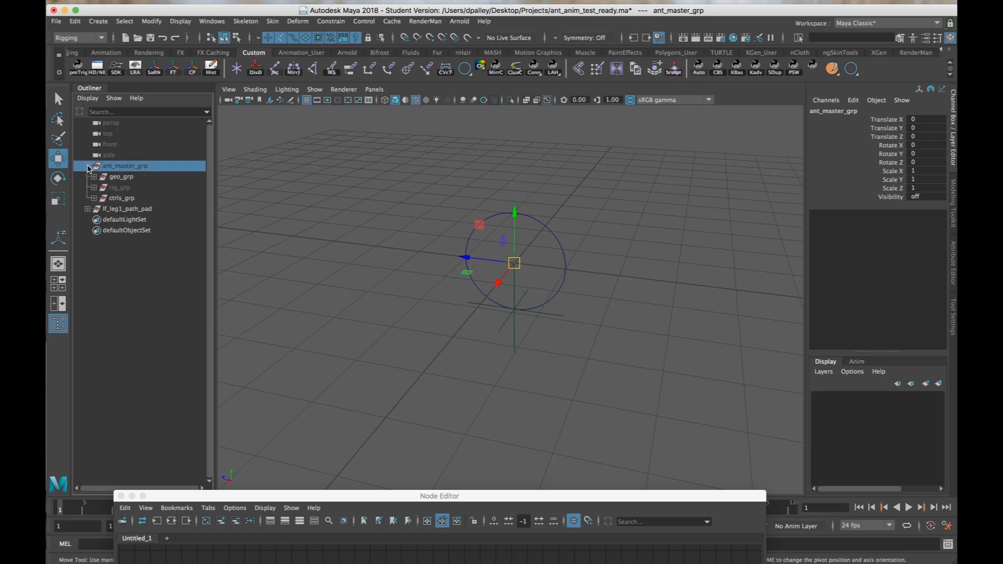
left_click(114, 178)
left_click(117, 188)
left_click(119, 198)
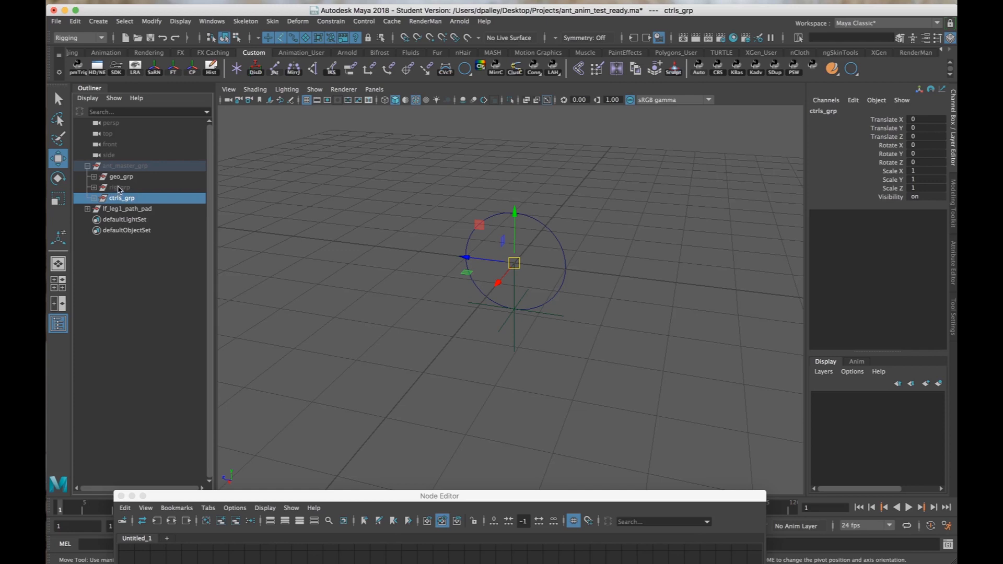
left_click(94, 198)
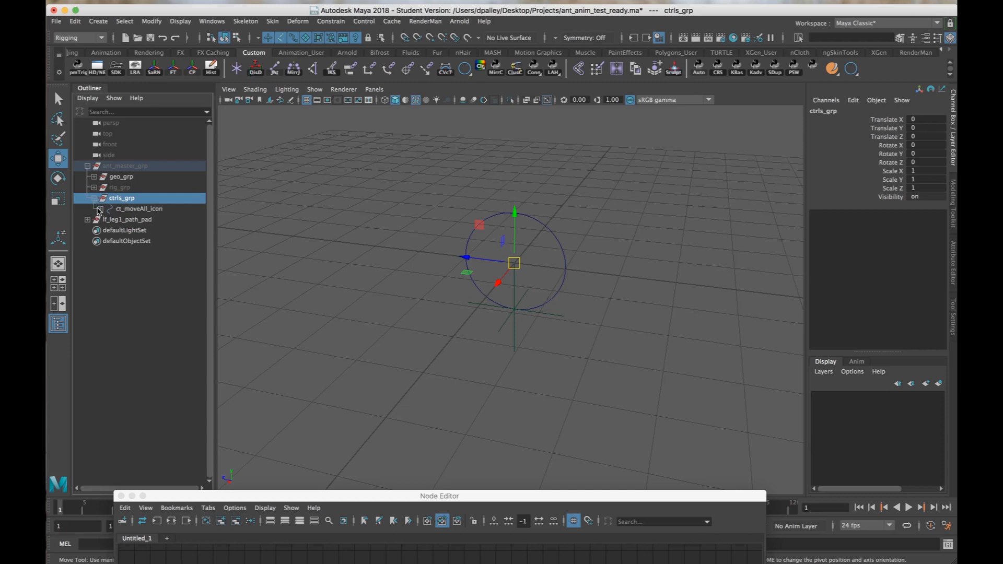
left_click(99, 209)
left_click(107, 220)
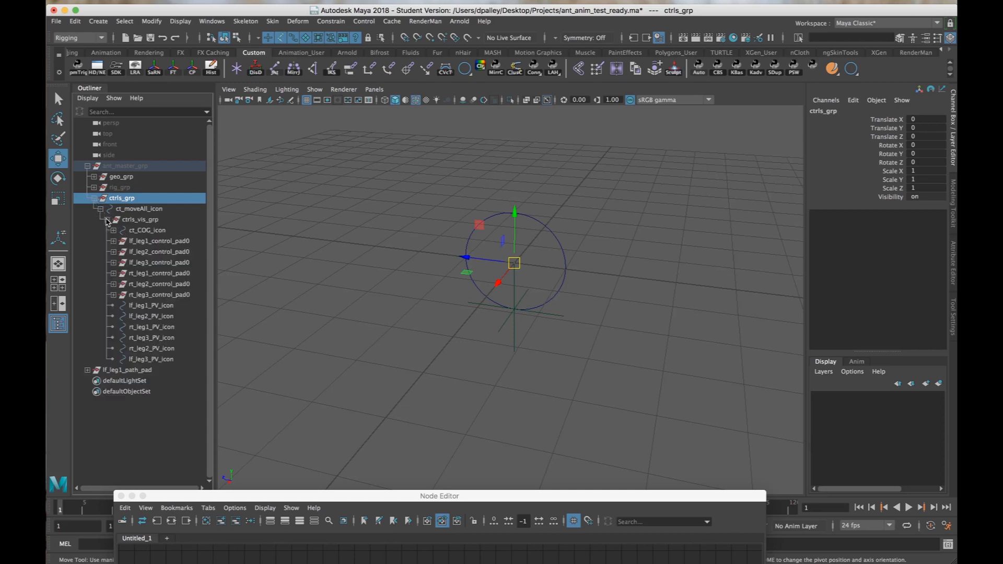
left_click(174, 242)
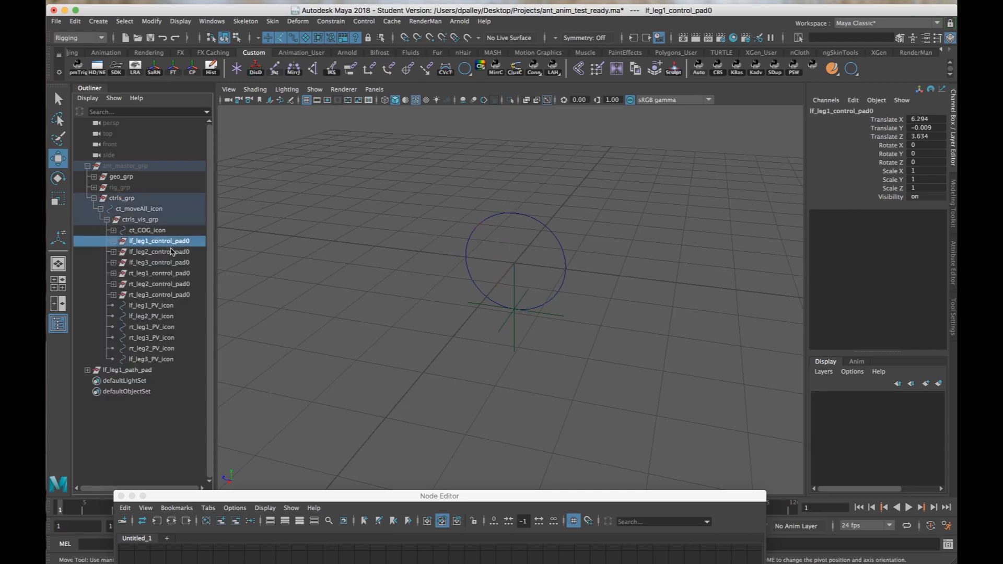
left_click(88, 166)
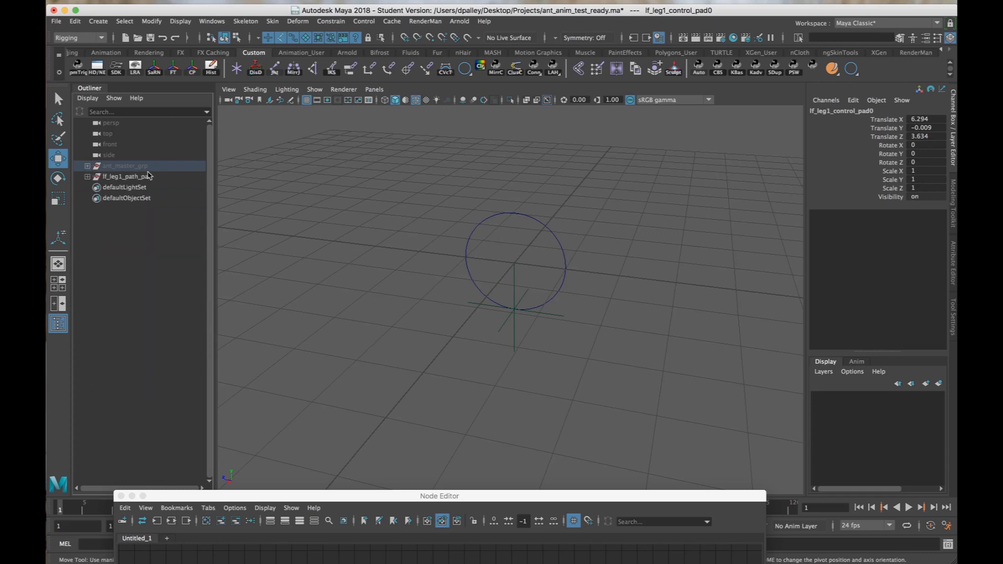
Check the lf_leg1_path_locator's transform attributes, including its Inherits Transform setting.
left_click(127, 176)
left_click_drag(523, 290, 460, 278, "alt")
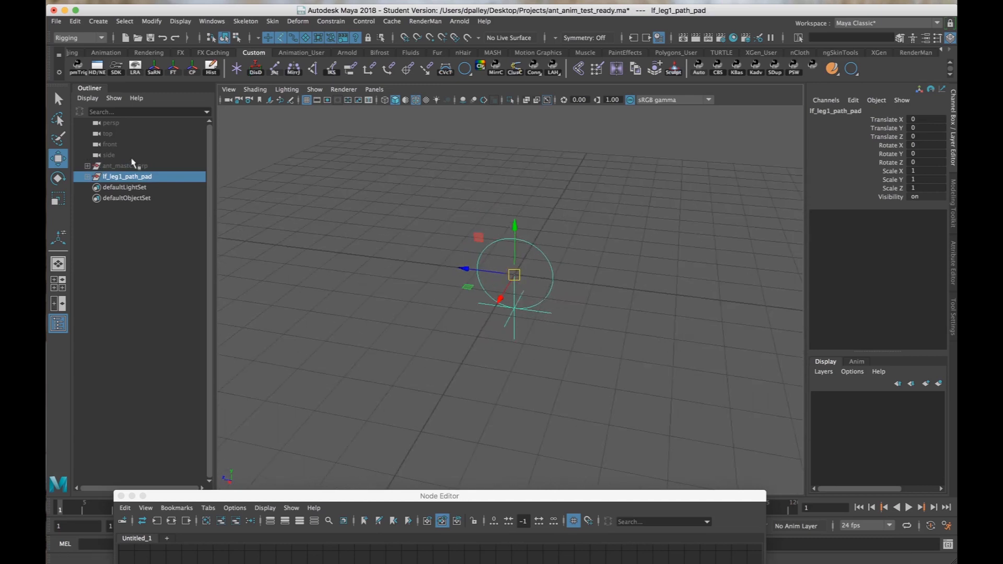
middle_click_drag(360, 269, 361, 268, "alt")
left_click_drag(361, 268, 459, 252, "alt")
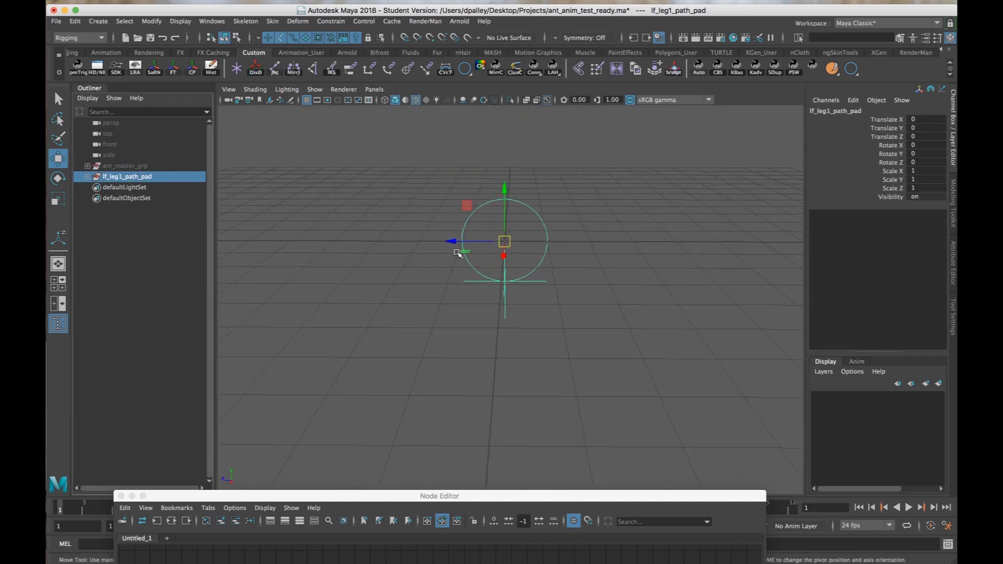
left_click_drag(527, 263, 517, 275, "alt")
left_click(533, 288)
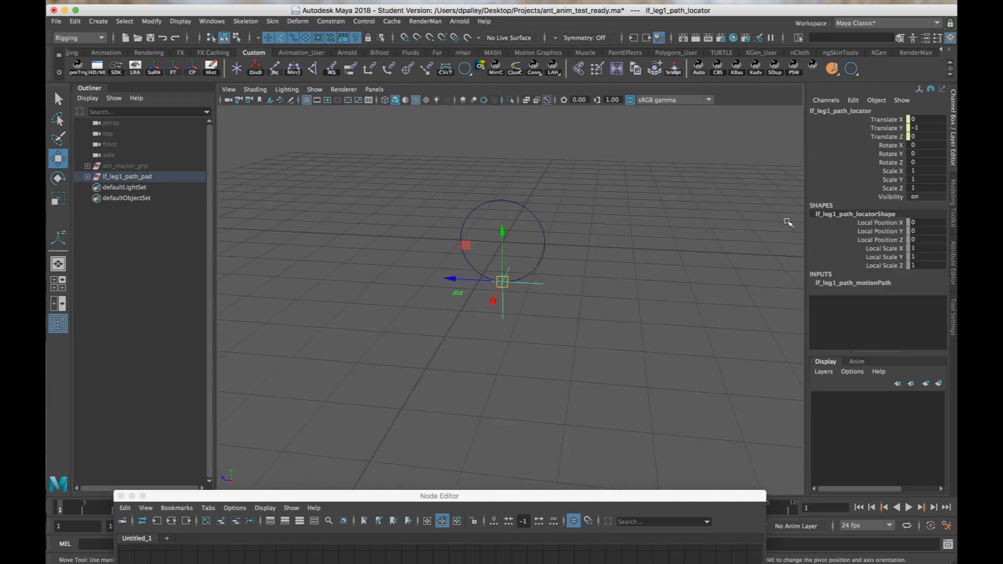
left_click(953, 261)
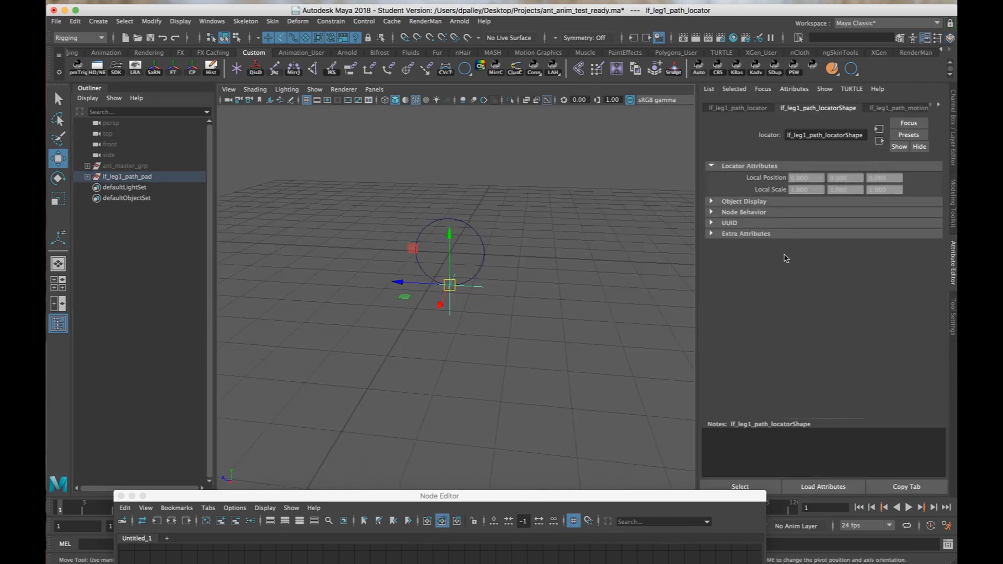
left_click(738, 108)
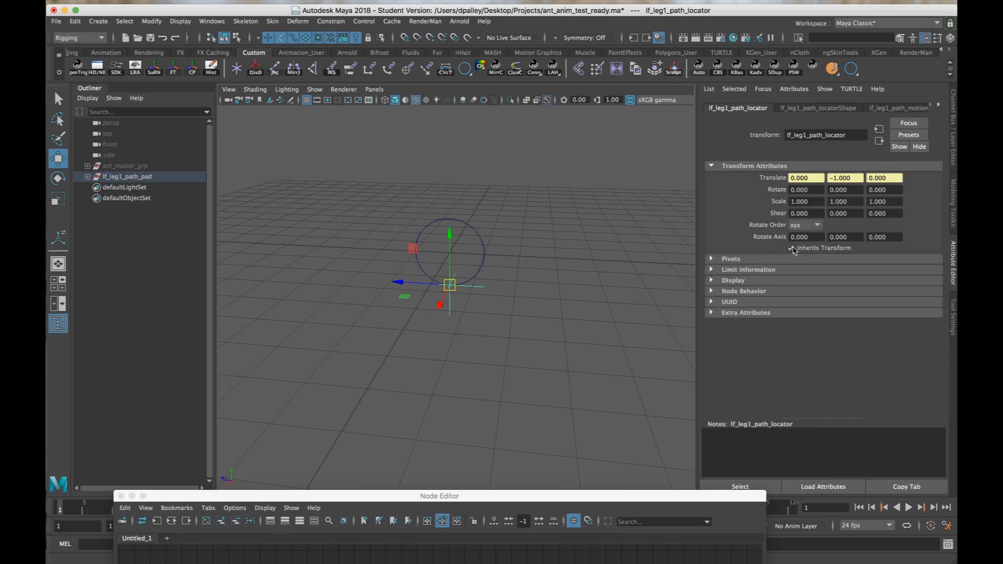
left_click_drag(553, 277, 530, 277, "alt")
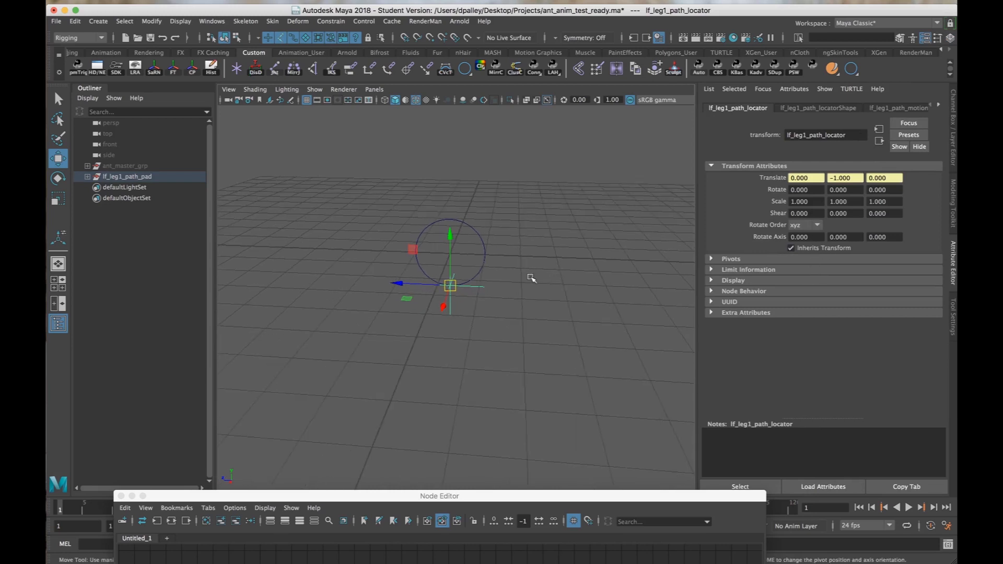
Try moving the lf_leg1_path_pad group to see how the curve and locator follow, and undo the move.
left_click(128, 178)
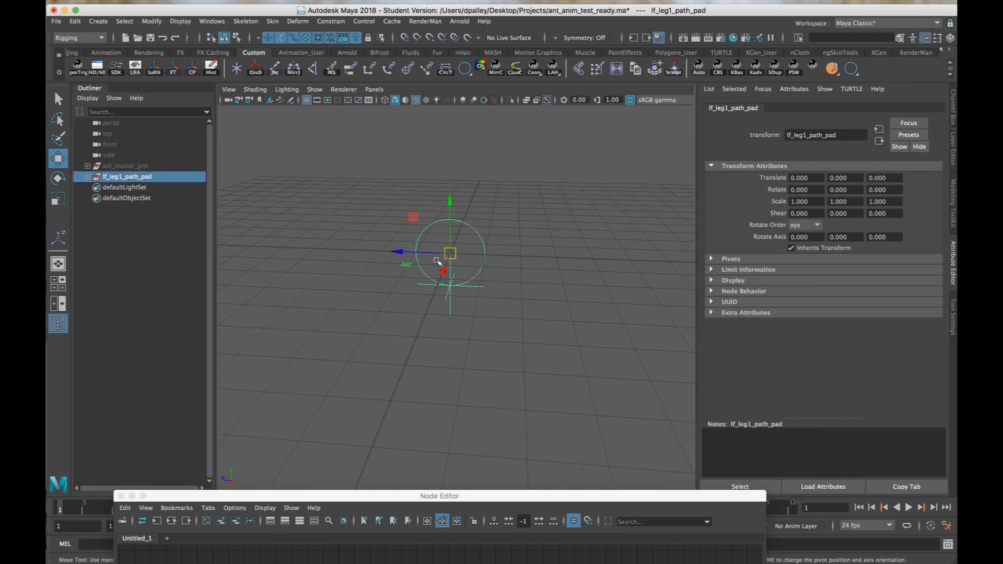
left_click_drag(445, 260, 504, 197)
key("super+z")
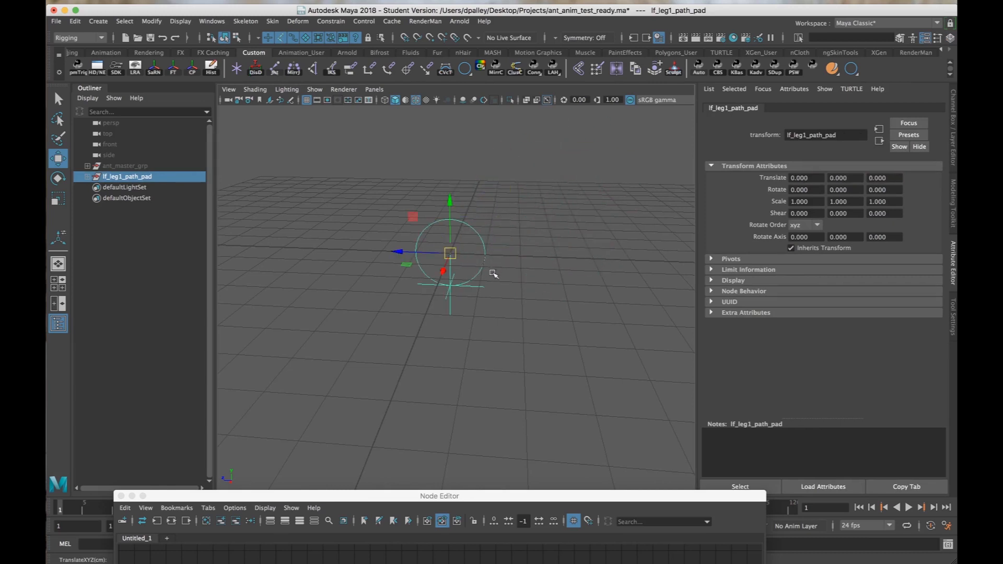
Turn off Inherits Transform on lf_leg1_path_locator and select the lf_leg1_path_pad group.
left_click_drag(483, 279, 459, 284, "alt")
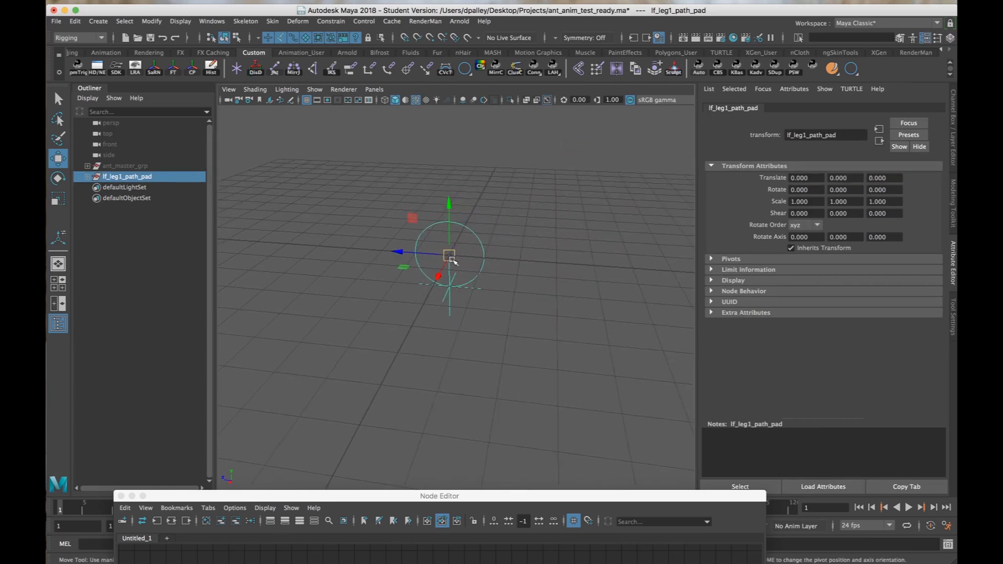
left_click_drag(439, 289, 444, 287, "alt")
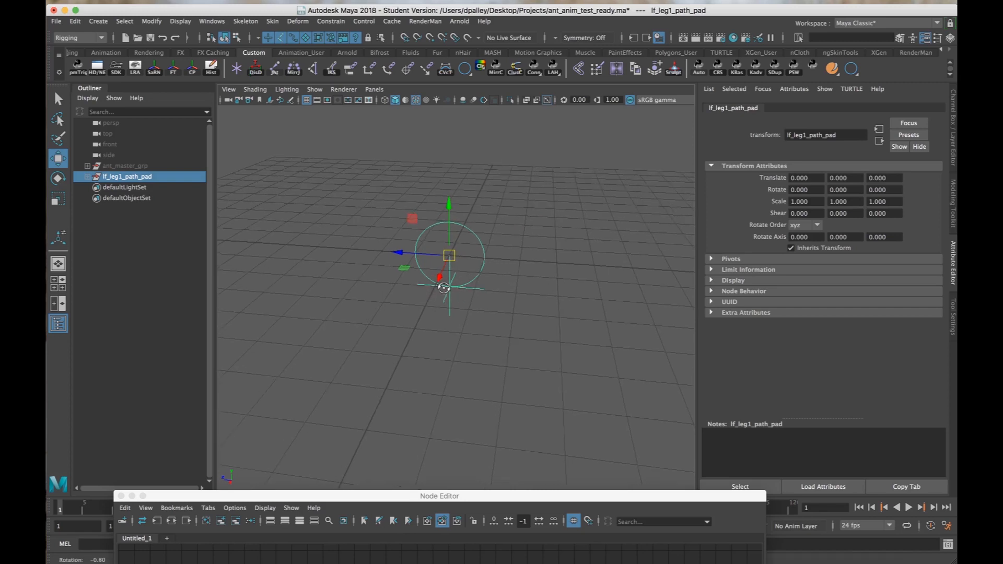
right_click_drag(450, 282, 457, 282, "alt")
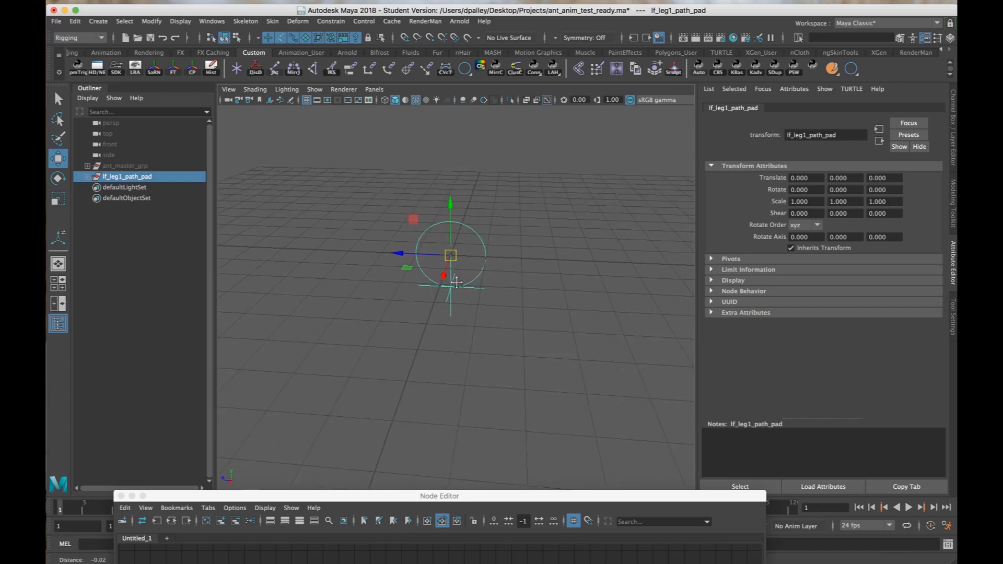
middle_click_drag(457, 282, 465, 285, "alt")
right_click_drag(465, 285, 504, 287, "alt")
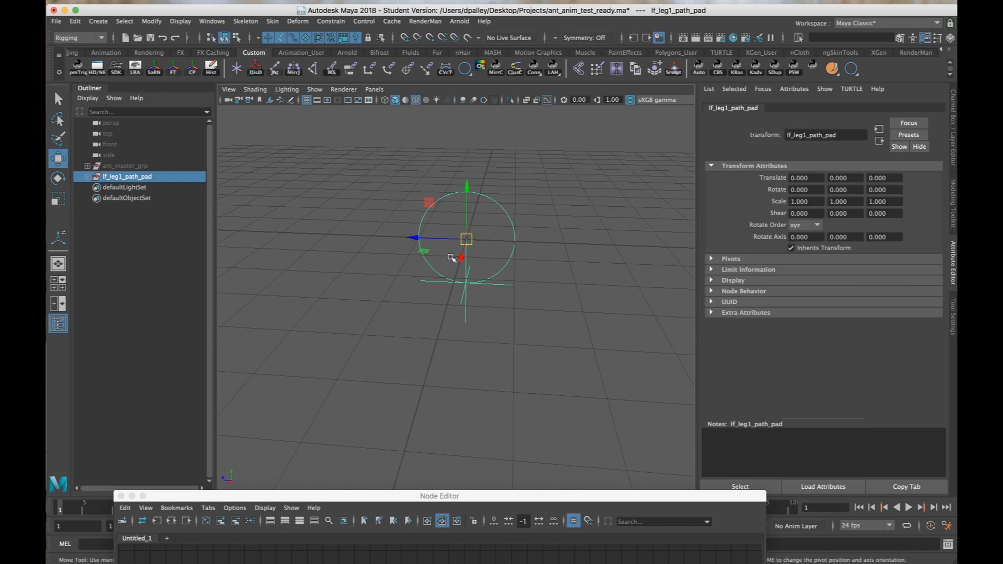
key("Down")
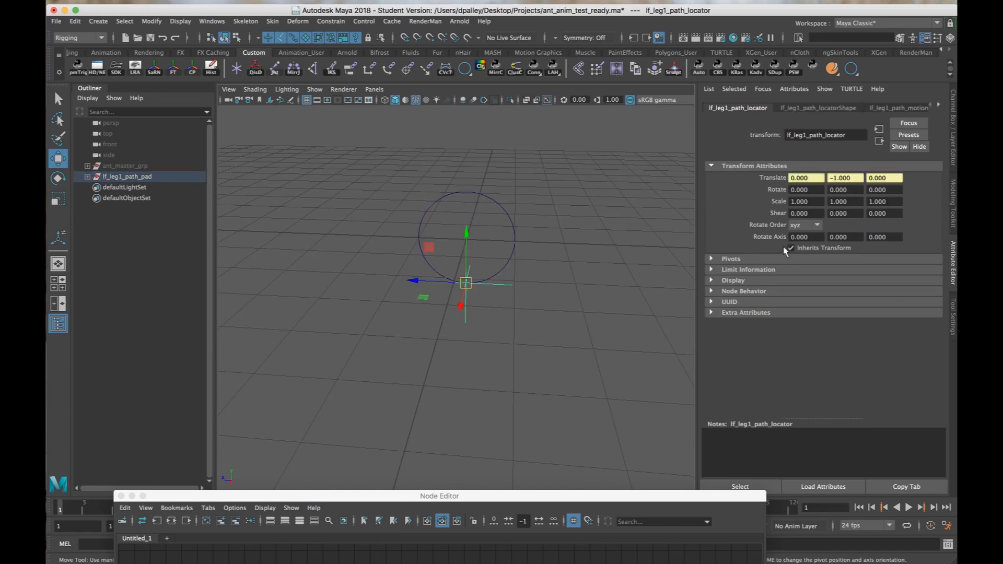
left_click(111, 177)
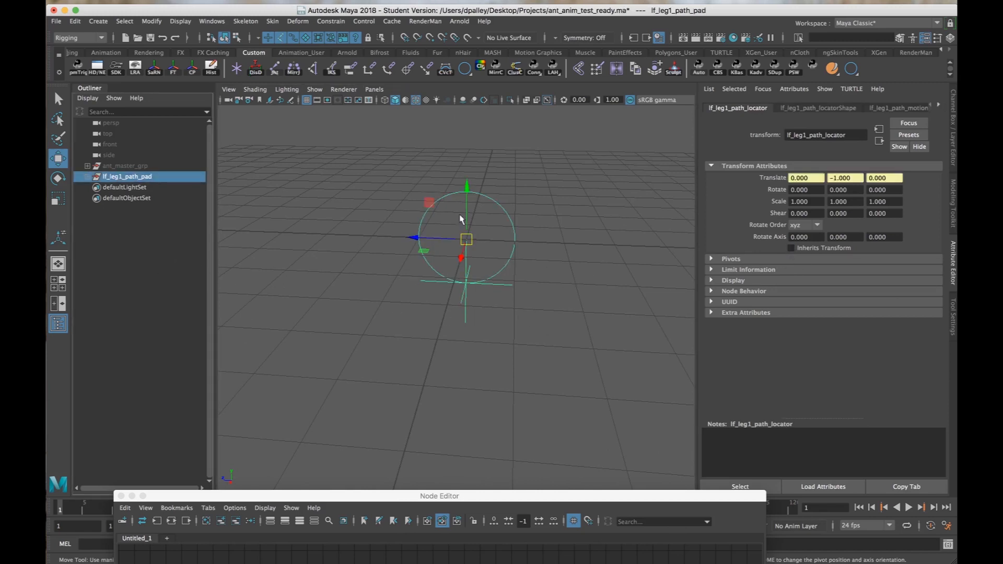
Try moving the lf_leg1_path_pad group to test the locator without inherited transforms, undo the move, and show the group's channel values.
left_click_drag(466, 231, 564, 165)
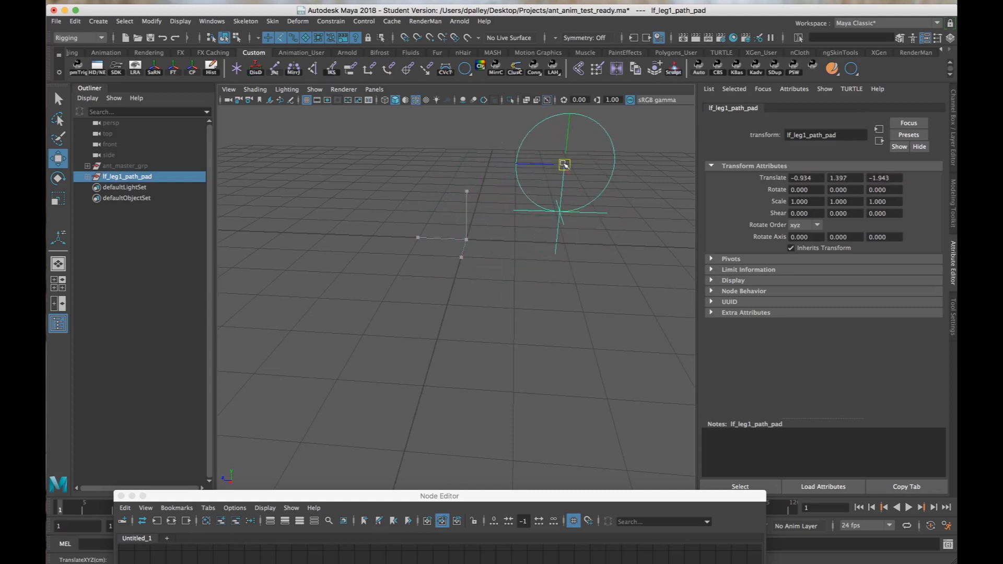
left_click_drag(551, 248, 514, 221, "alt")
key("super+z")
left_click(953, 113)
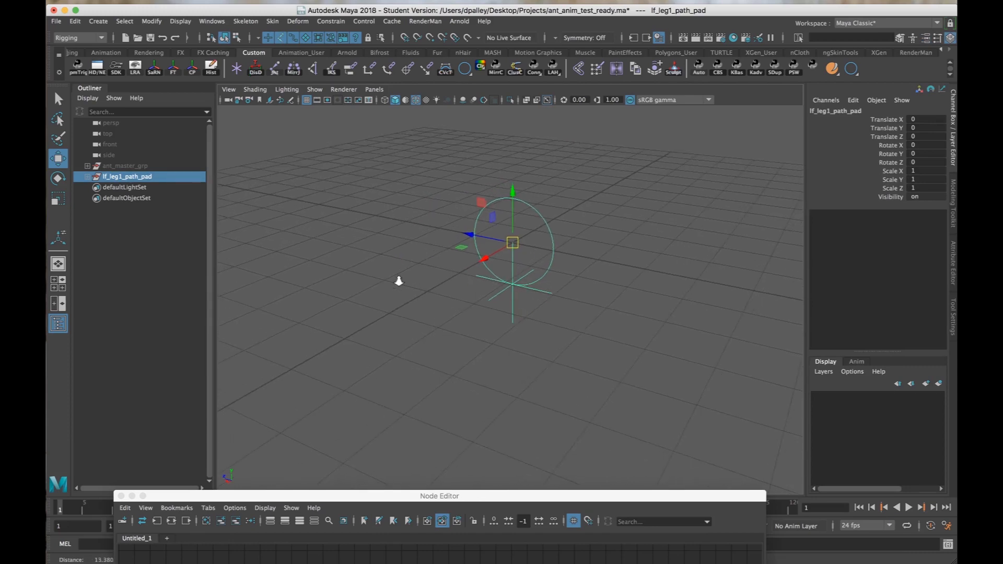
left_click_drag(399, 280, 443, 282, "alt")
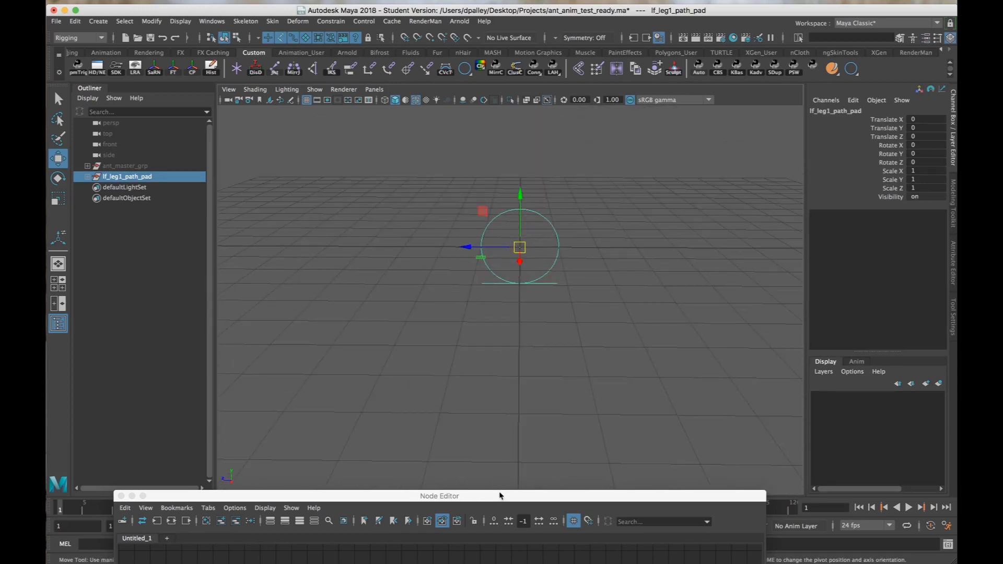
Arrange the pad, curve shape and motion path nodes in the Node Editor, and expand the lf_leg1_path_pad node's attributes.
left_click_drag(500, 495, 486, 79)
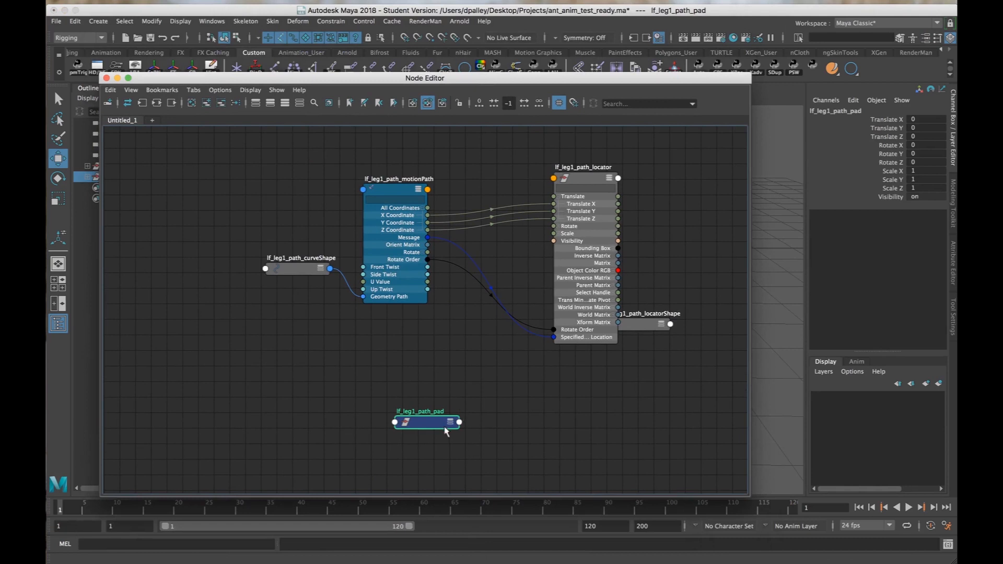
left_click_drag(445, 429, 186, 187)
left_click(231, 187)
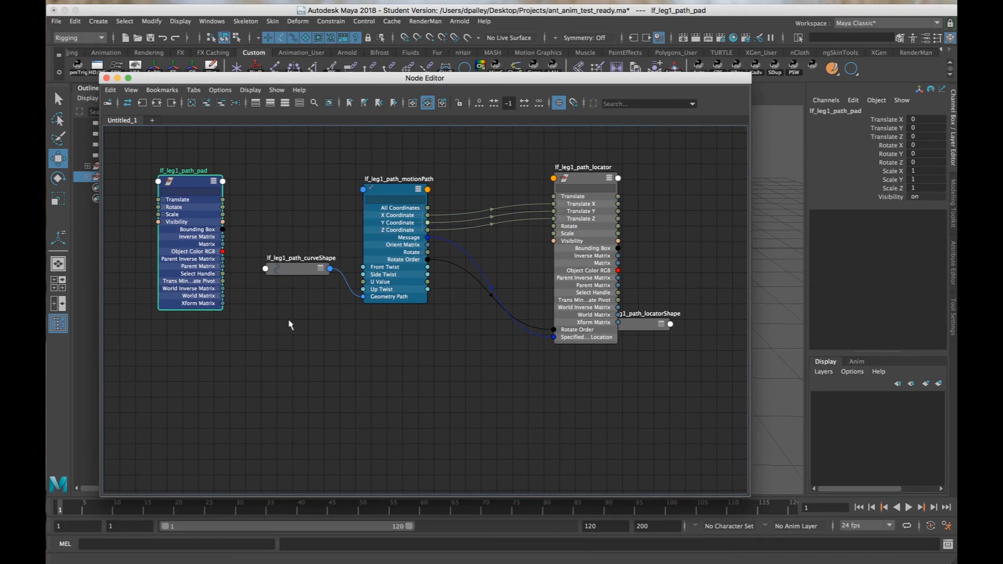
left_click_drag(293, 273, 223, 358)
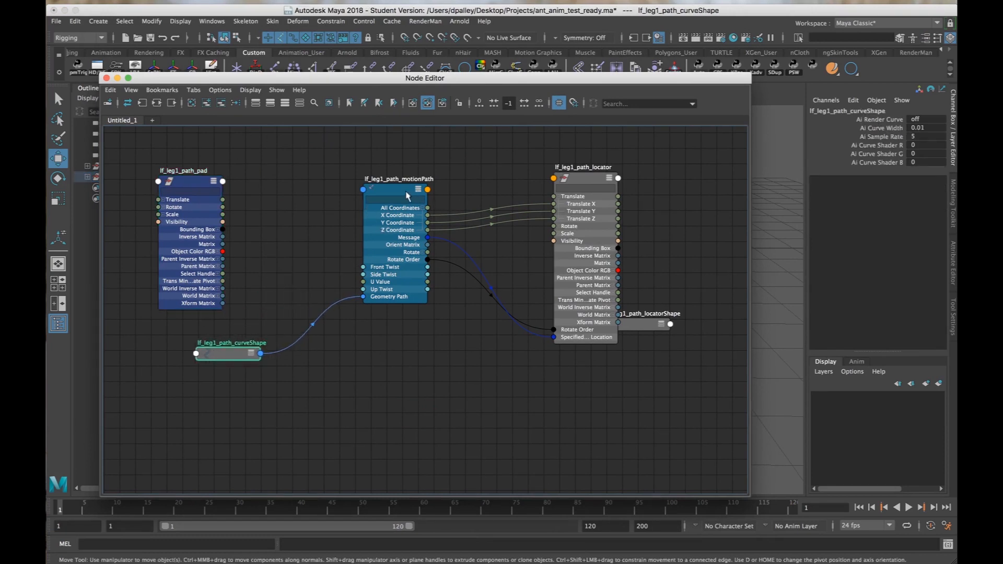
left_click_drag(400, 195, 328, 195)
left_click(439, 308)
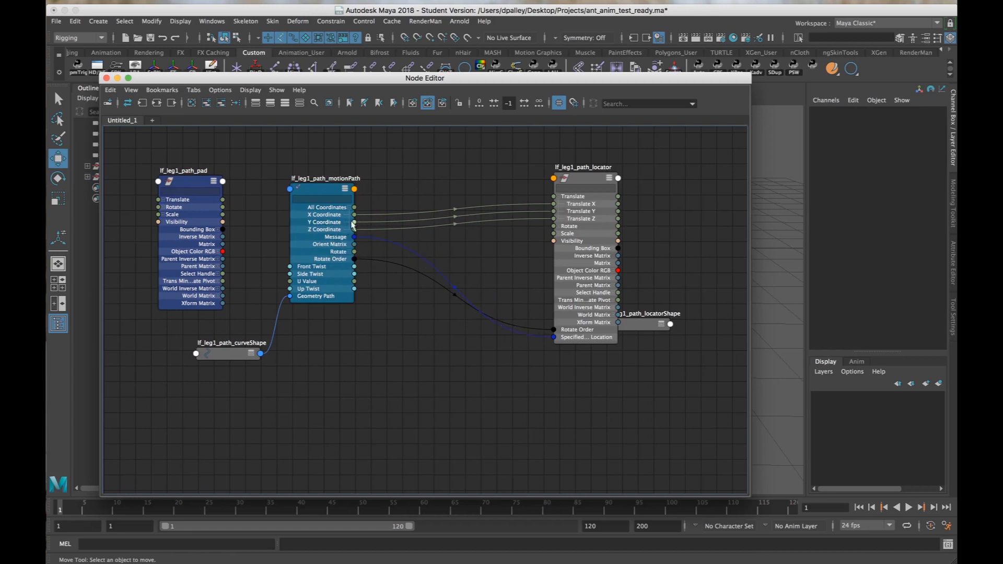
Create a condition node in the Node Editor and name it lf_leg1_path_condition.
left_click_drag(481, 77, 480, 314)
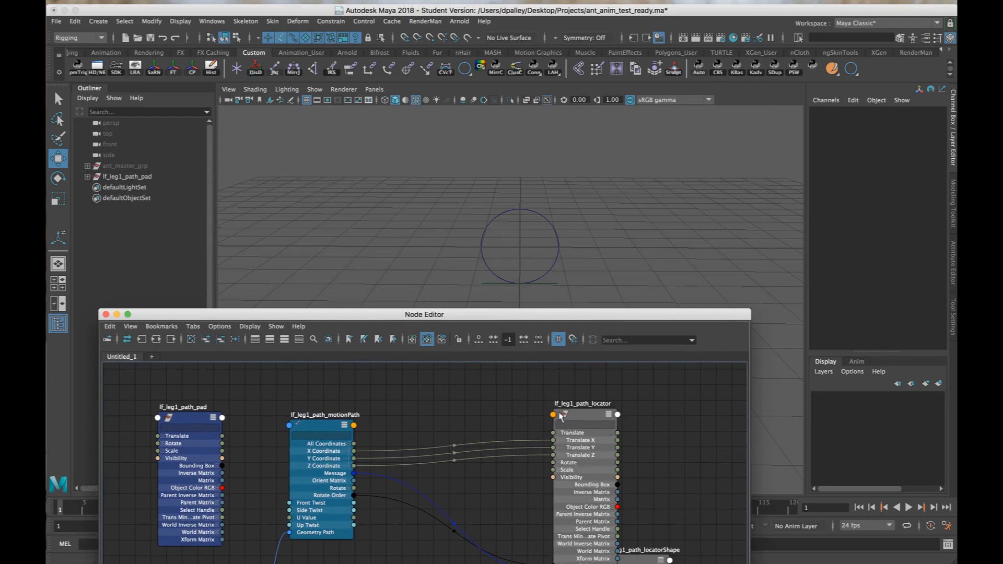
left_click_drag(518, 316, 592, 114)
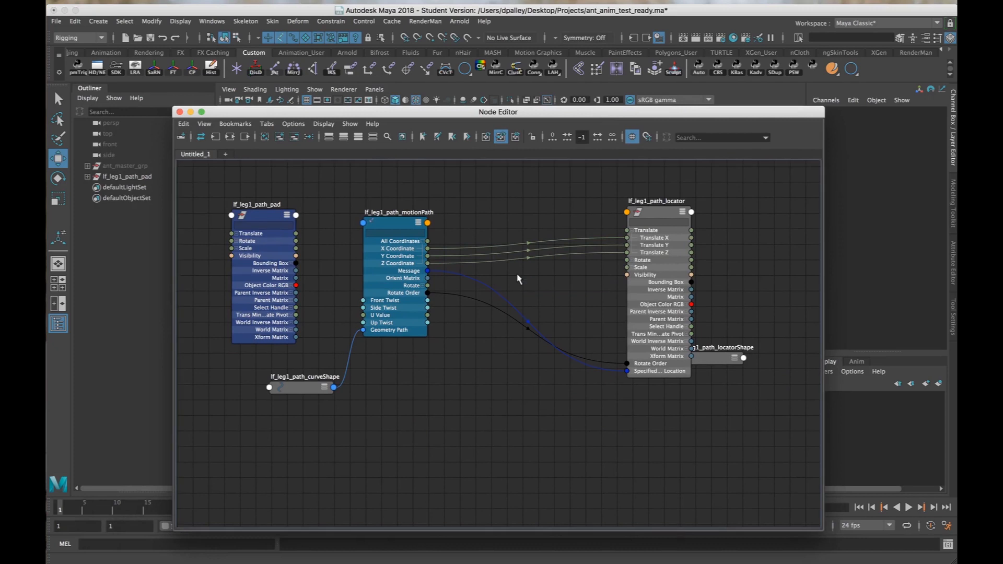
key("Tab")
type("c")
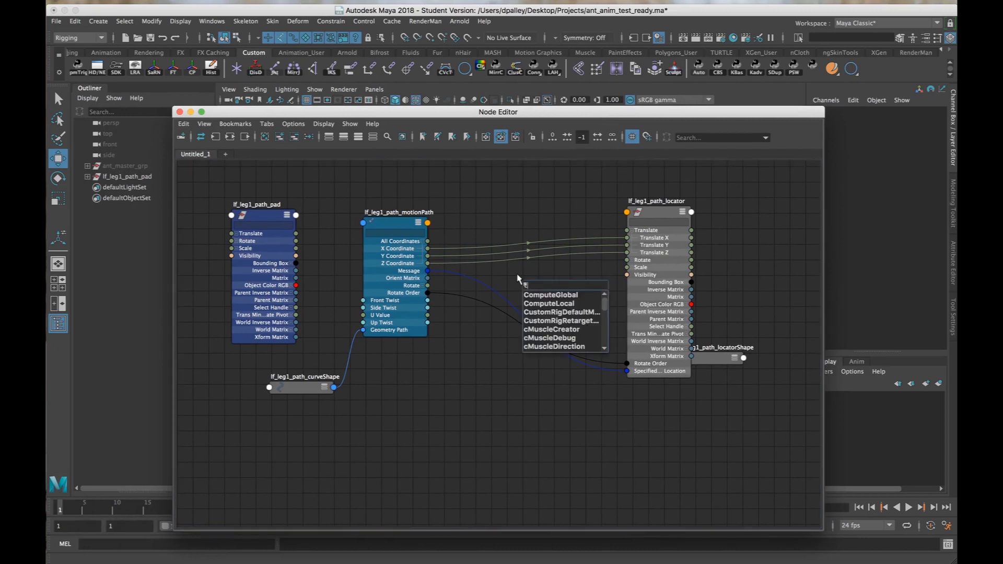
type("ondit")
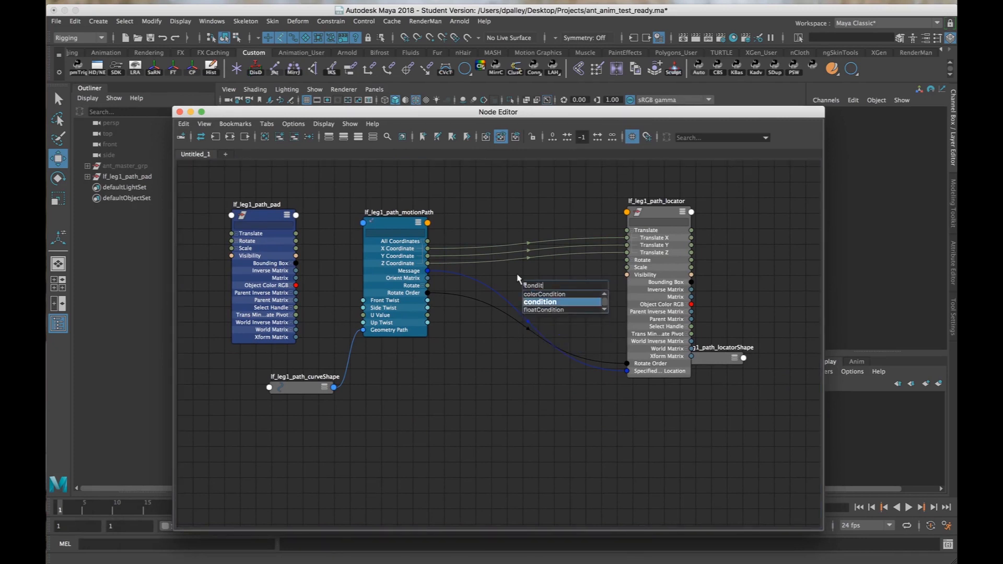
key("Return")
double_click(557, 283)
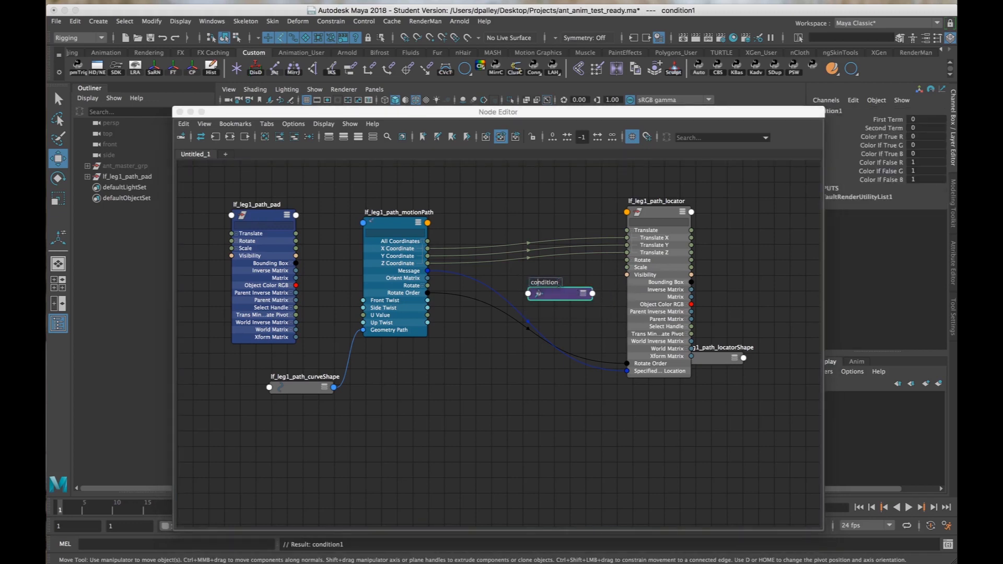
type("lf_l")
type("eg1_path")
type("_c")
key("Return")
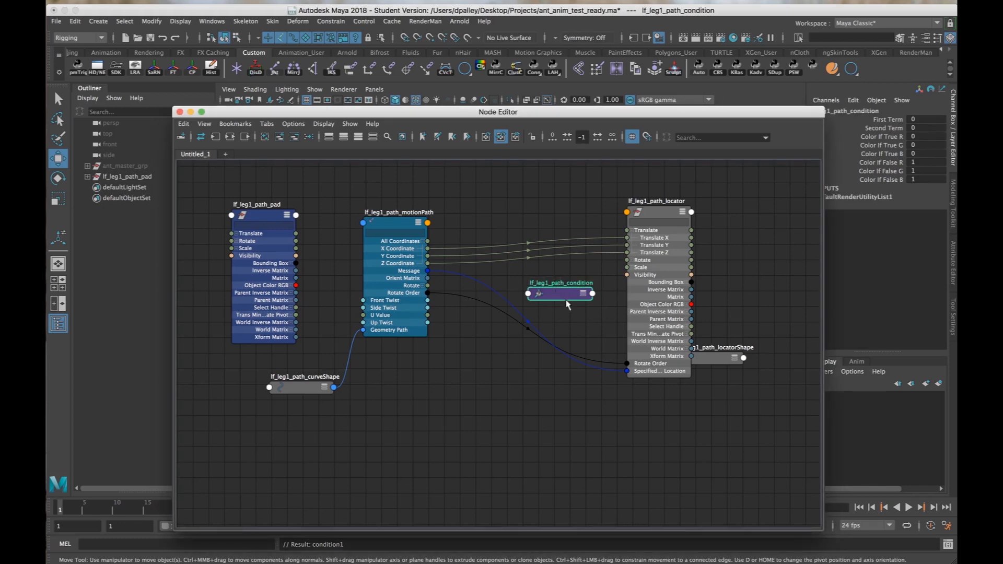
Place lf_leg1_path_condition between the motion path and locator nodes, expand its attributes, and connect the motion path's Y Coordinate to First Term.
left_click_drag(562, 296, 532, 220)
left_click(550, 218)
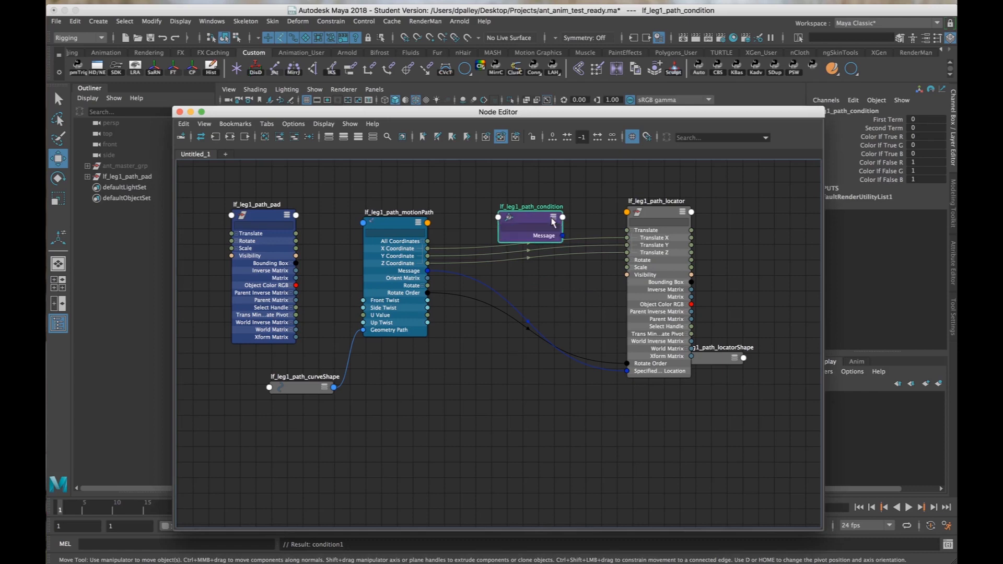
left_click(550, 218)
scroll(453, 310, "up", 3)
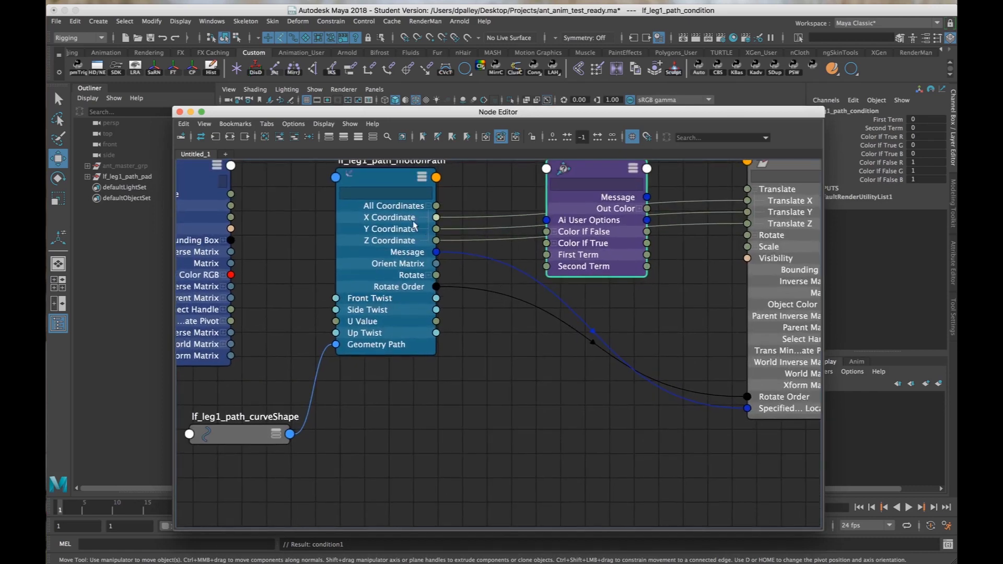
scroll(475, 245, "down", 2)
left_click_drag(441, 233, 541, 256)
left_click_drag(598, 176, 585, 206)
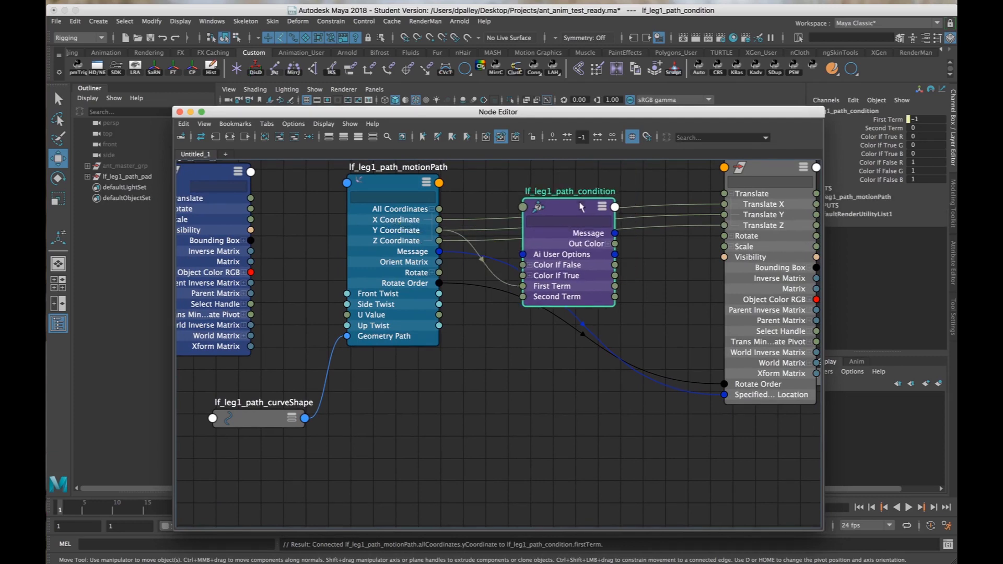
right_click_drag(625, 283, 551, 277, "alt")
middle_click_drag(597, 299, 631, 331, "alt")
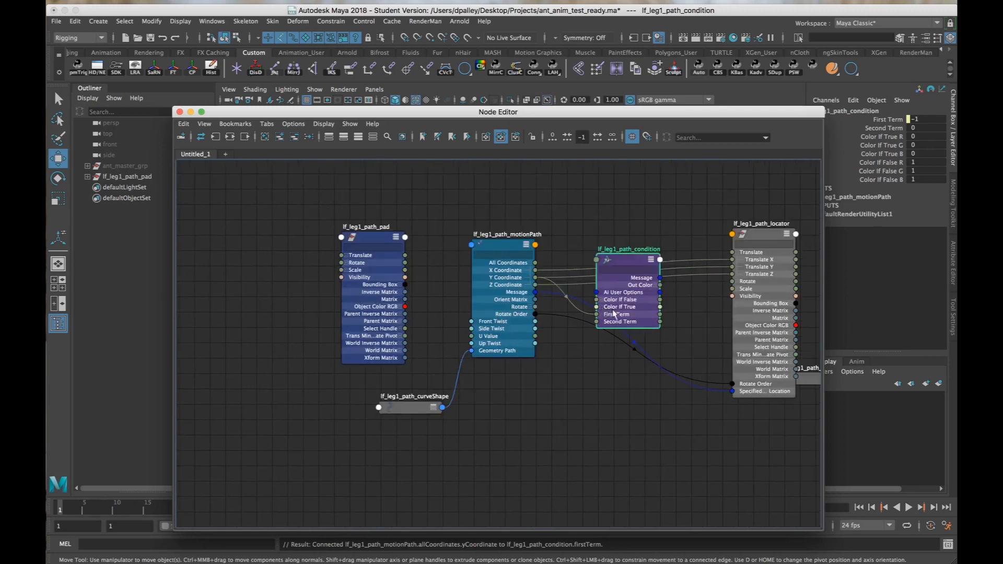
right_click_drag(612, 316, 675, 318, "alt")
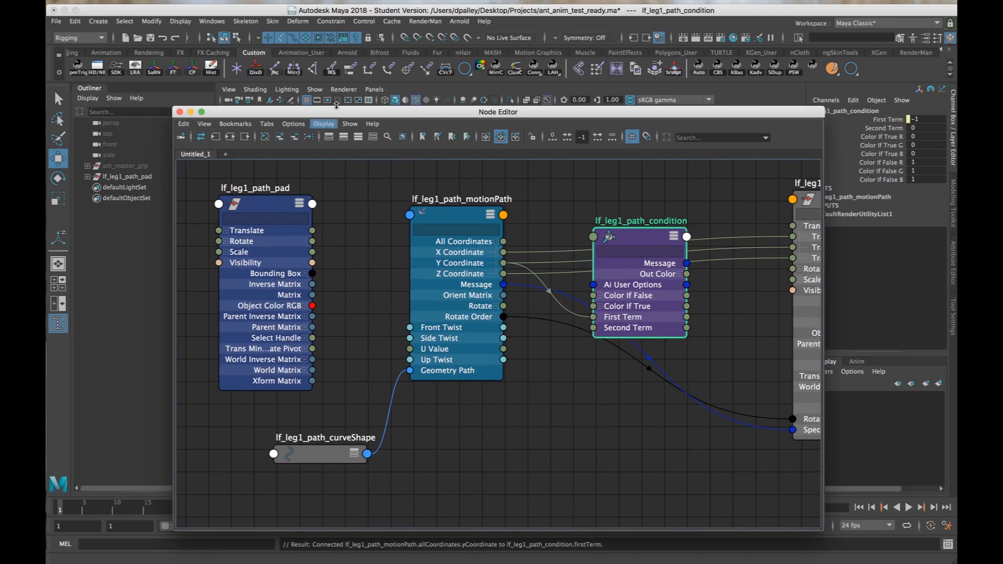
Try raising the lf_leg1_path_pad group in the viewport while watching its Translate Y value, and undo the move.
left_click_drag(334, 111, 319, 326)
left_click(119, 179)
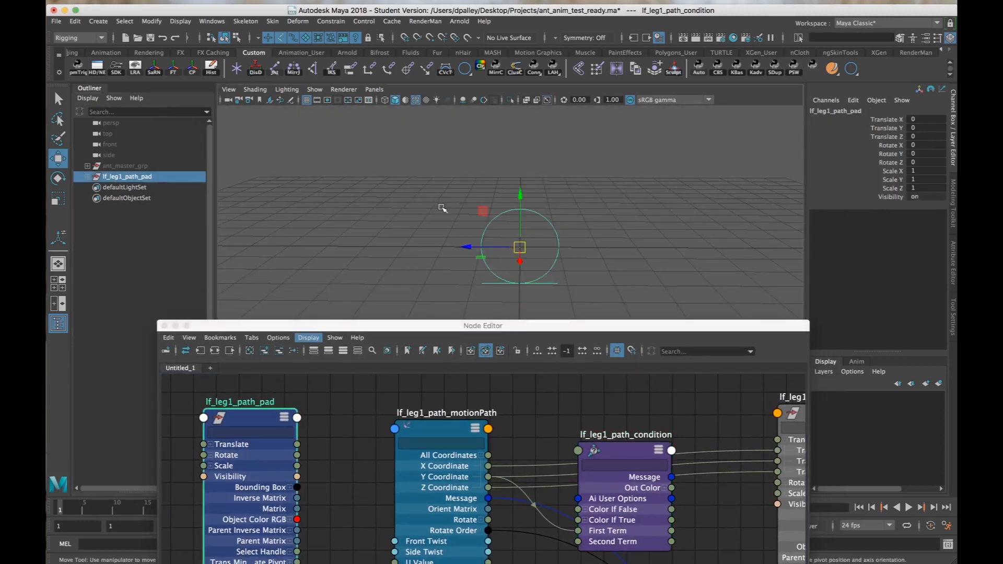
right_click_drag(441, 208, 398, 204, "alt")
middle_click_drag(439, 223, 427, 205, "alt")
mouse_move(427, 209)
left_mouse_down("alt")
mouse_move(370, 217)
mouse_move(444, 215)
left_mouse_up("alt")
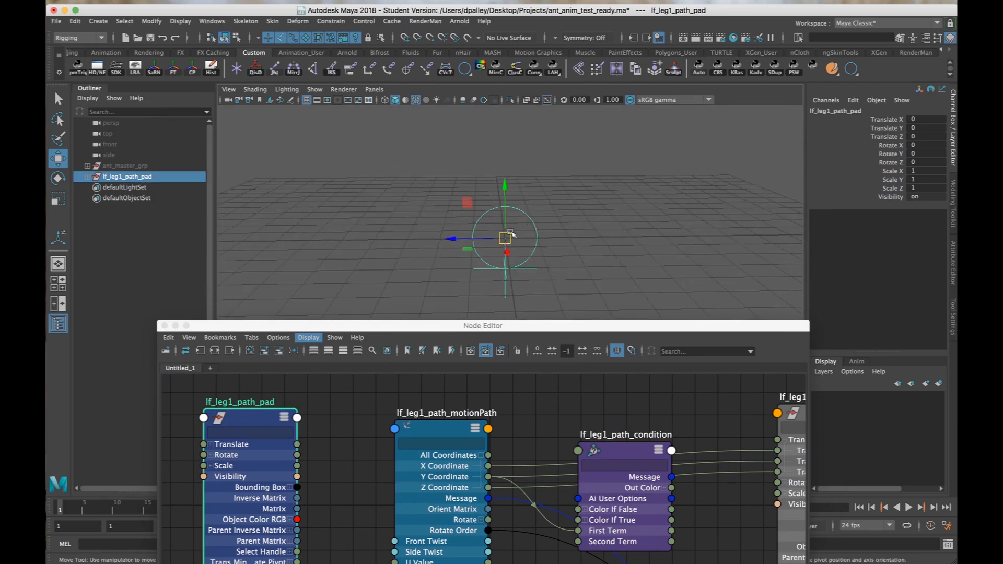
left_click_drag(505, 238, 531, 192)
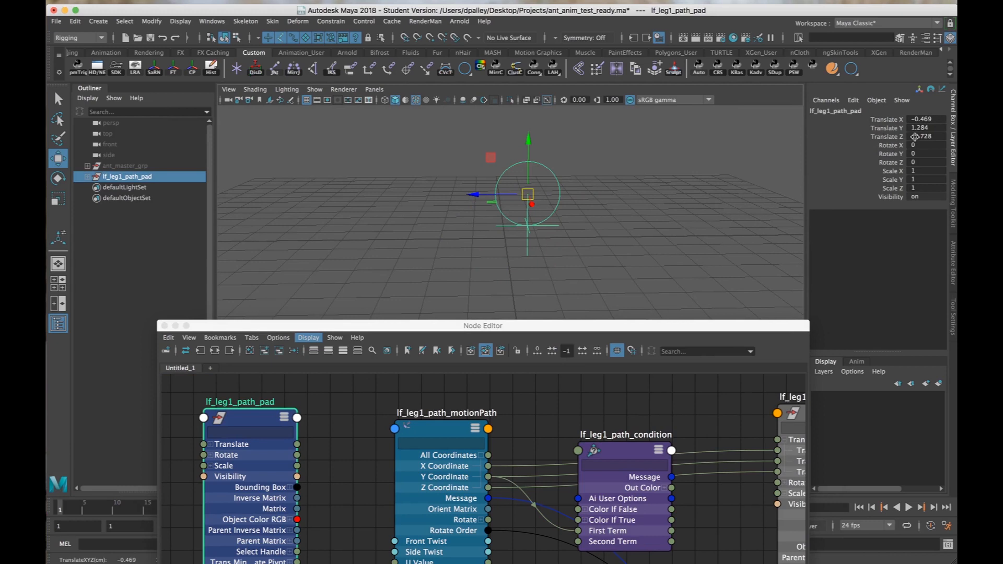
key("z")
key("z")
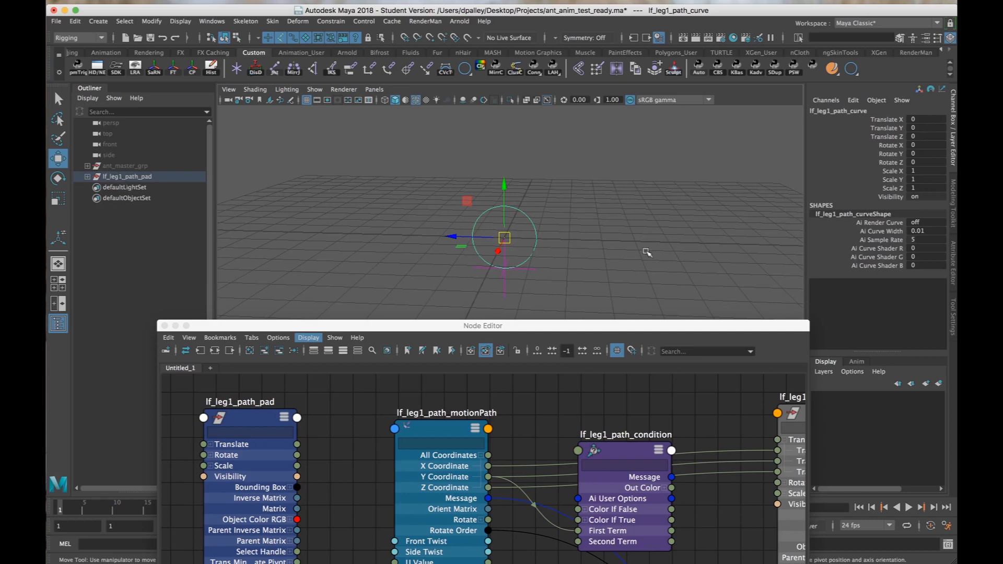
Expand the Translate attribute of the lf_leg1_path_pad node and connect its Translate Y to lf_leg1_path_condition's Second Term.
left_click_drag(646, 252, 606, 246, "alt")
left_click(121, 176)
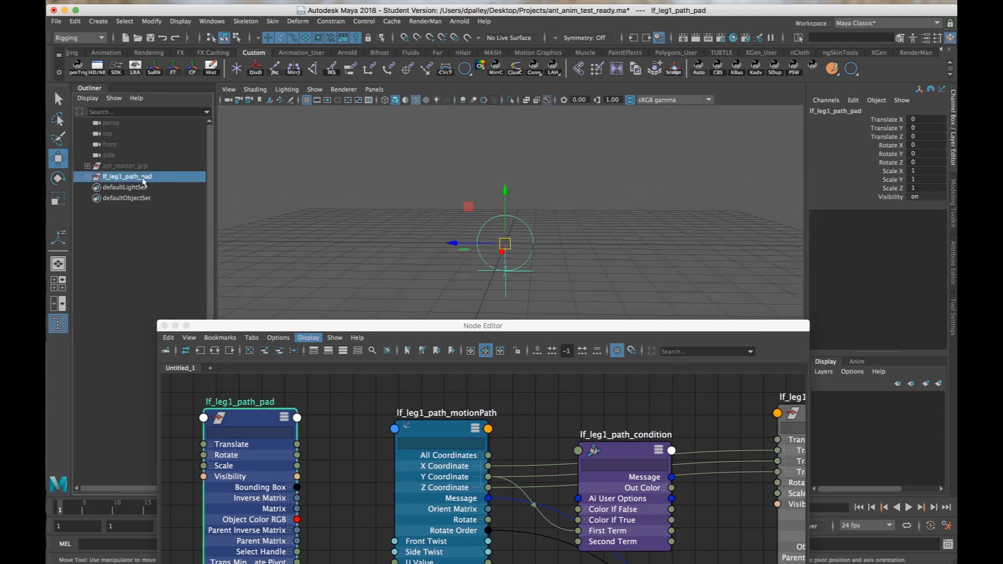
left_click_drag(340, 319, 332, 88)
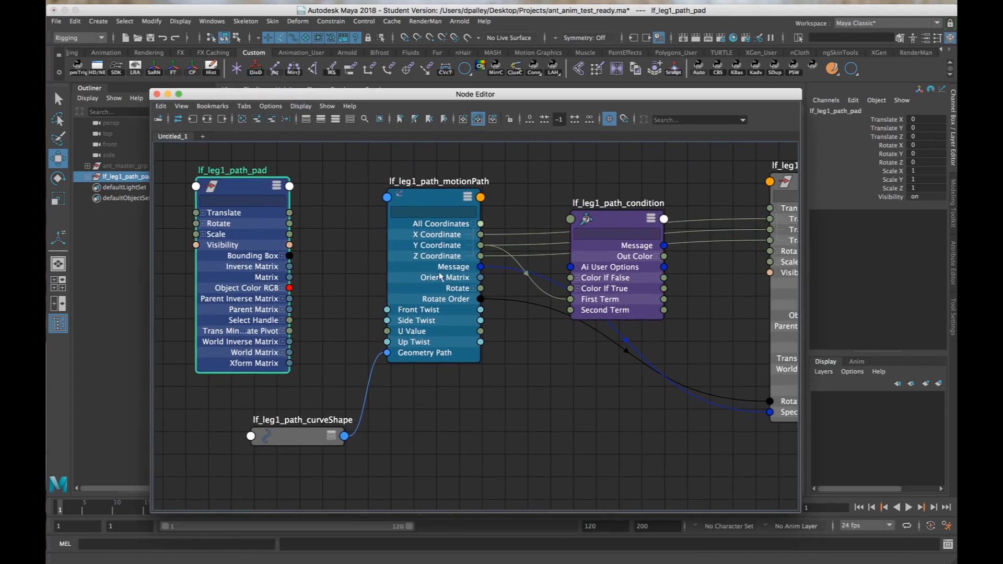
left_click(202, 212)
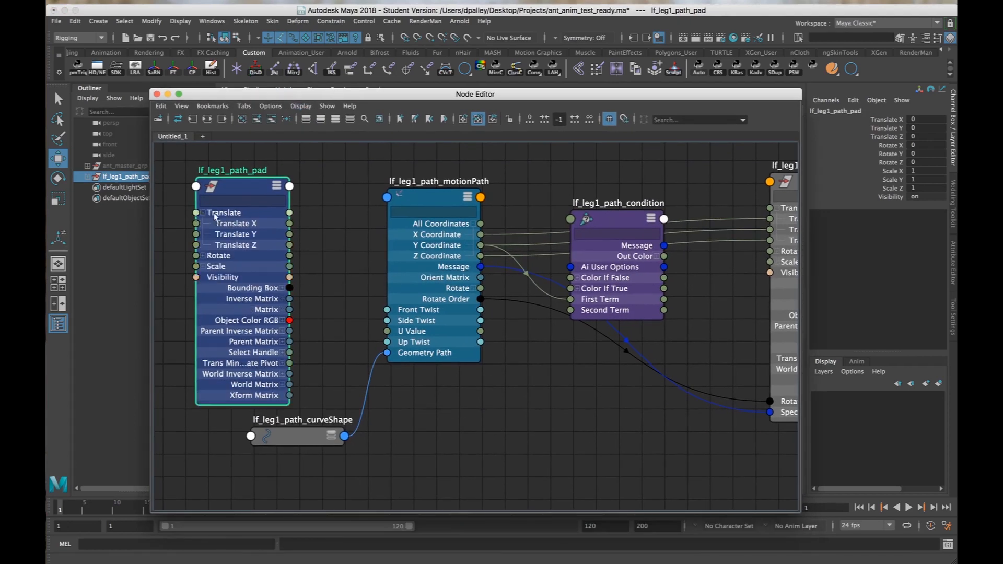
left_click_drag(291, 236, 571, 311)
Show lf_leg1_path_condition's condition attributes in the Attribute Editor, with the path circle and locator in view.
left_click(620, 220)
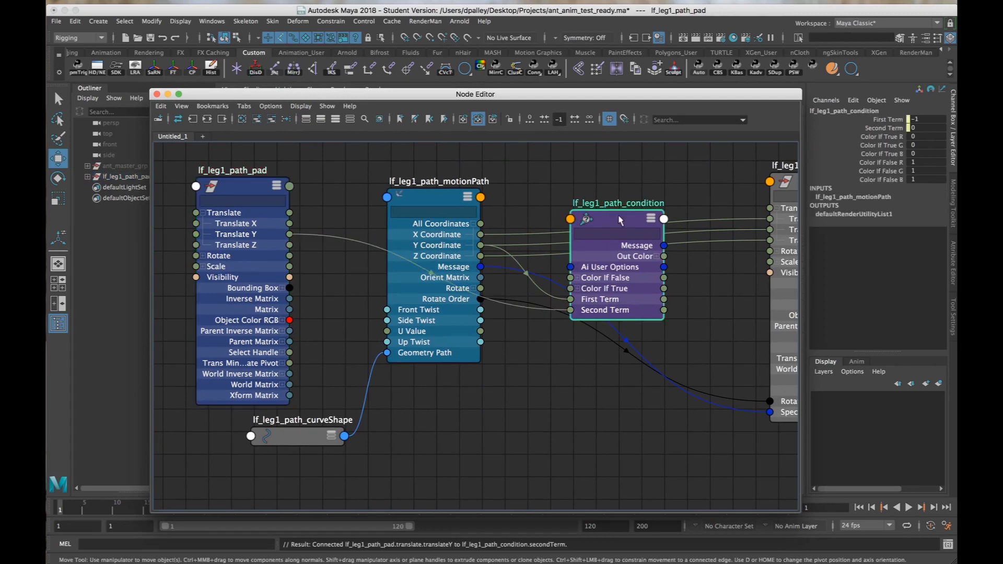
left_click(954, 266)
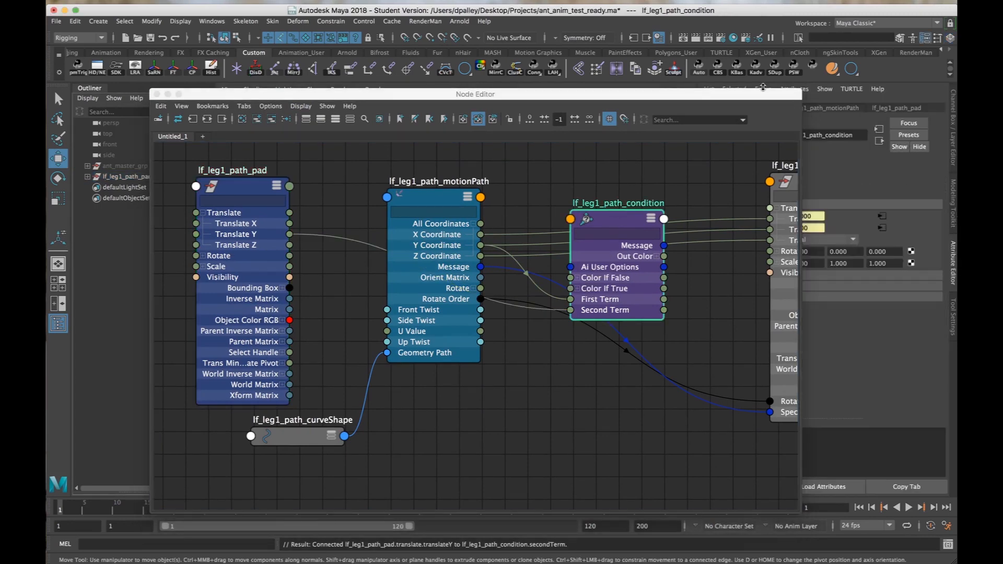
left_click_drag(761, 98, 658, 364)
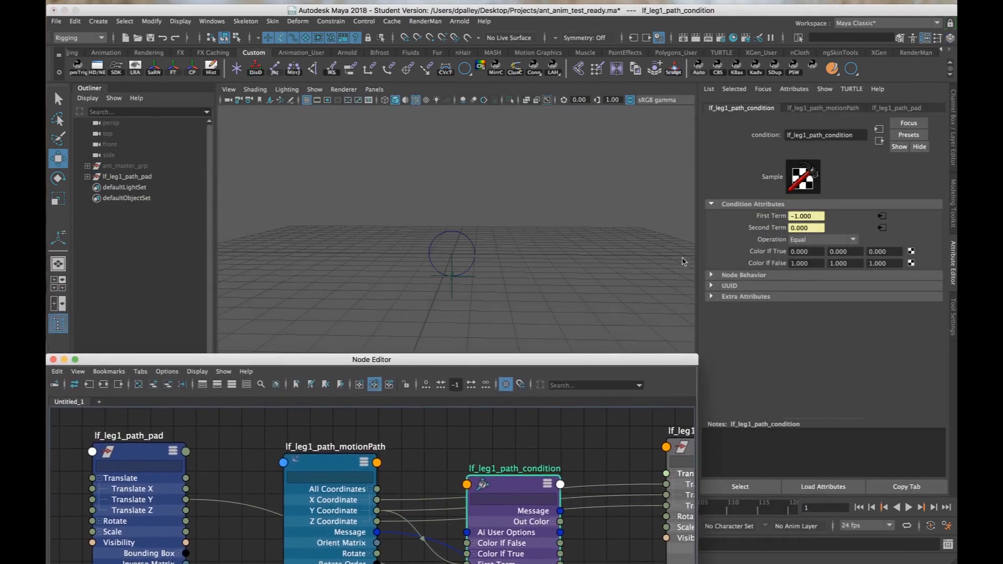
left_click_drag(575, 258, 548, 267, "alt")
right_click_drag(549, 266, 640, 271, "alt")
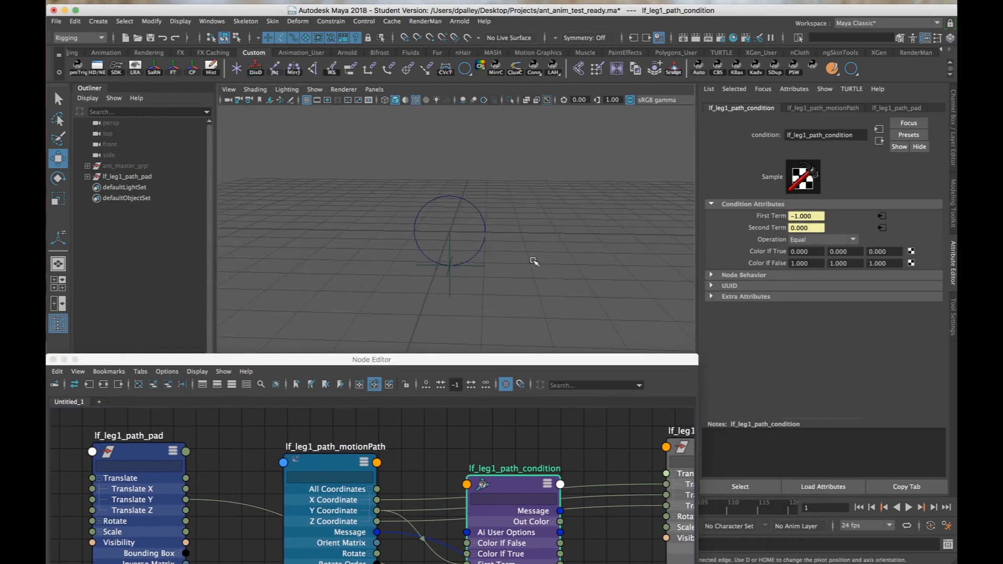
Examine the path circle against the ground grid, and check the lf_leg1_path_pad group's position and channel values.
left_click_drag(532, 259, 535, 261, "alt")
right_click_drag(538, 264, 601, 256, "alt")
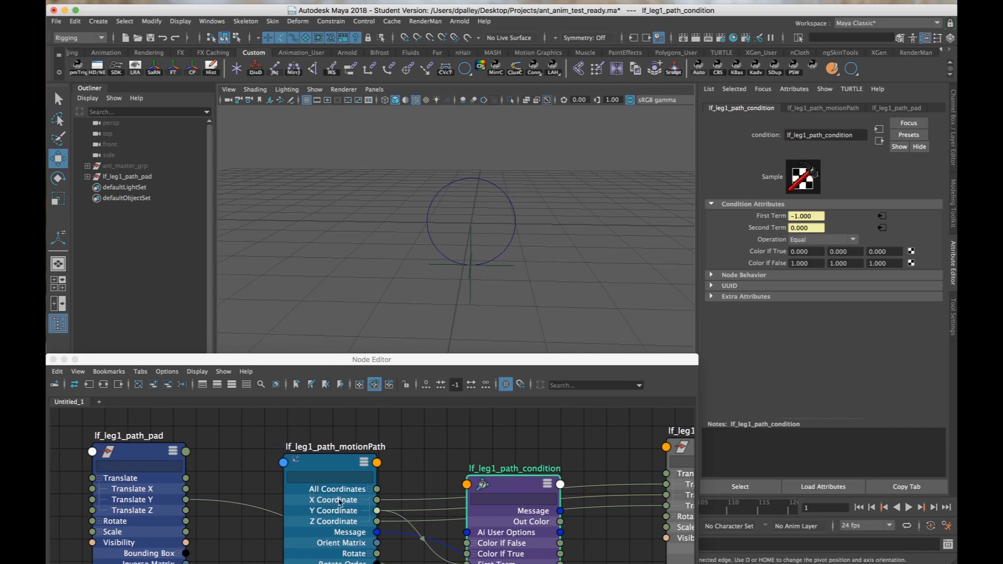
left_click_drag(510, 252, 509, 225, "alt")
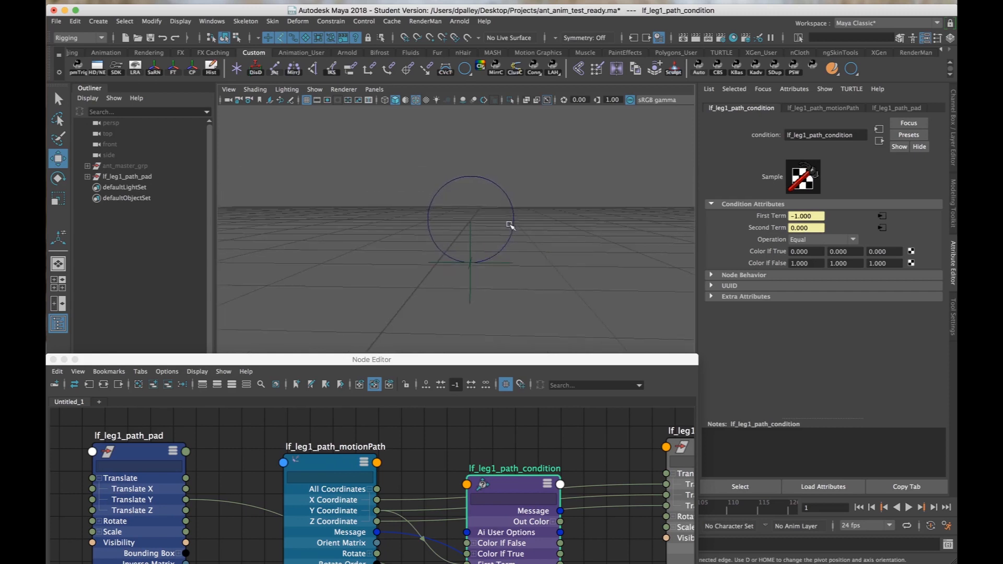
left_click_drag(432, 220, 425, 217, "alt")
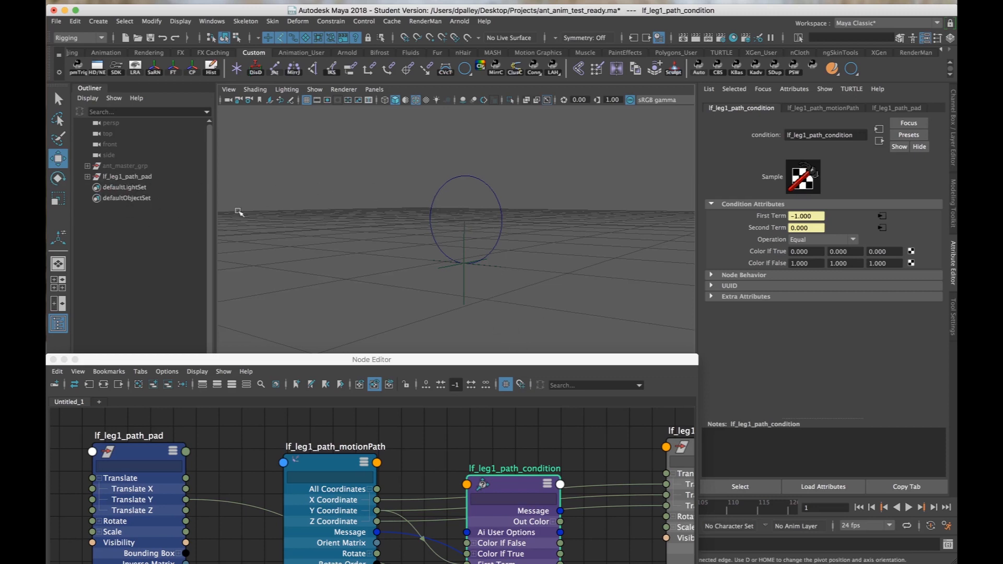
left_click(128, 177)
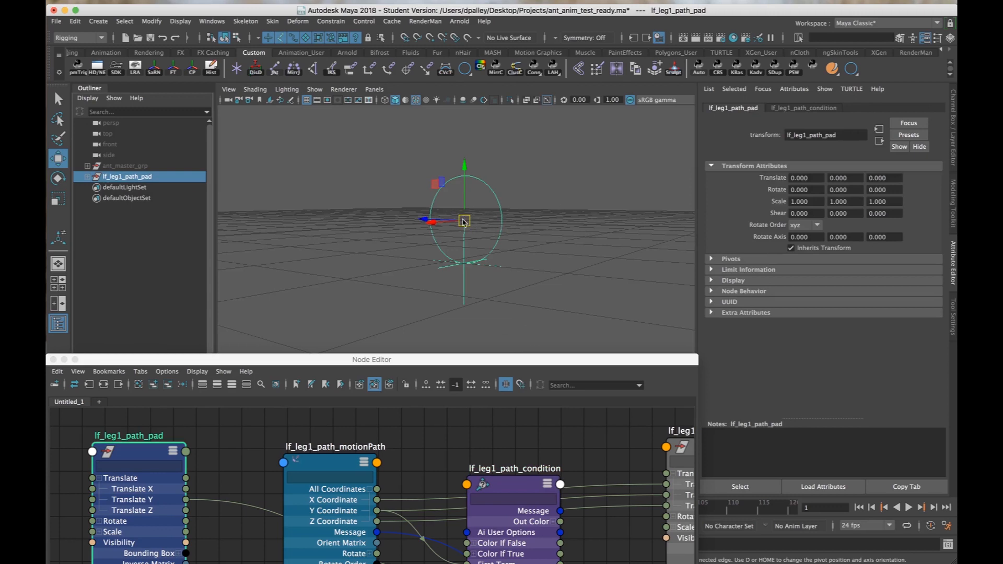
left_click_drag(466, 223, 455, 224, "alt")
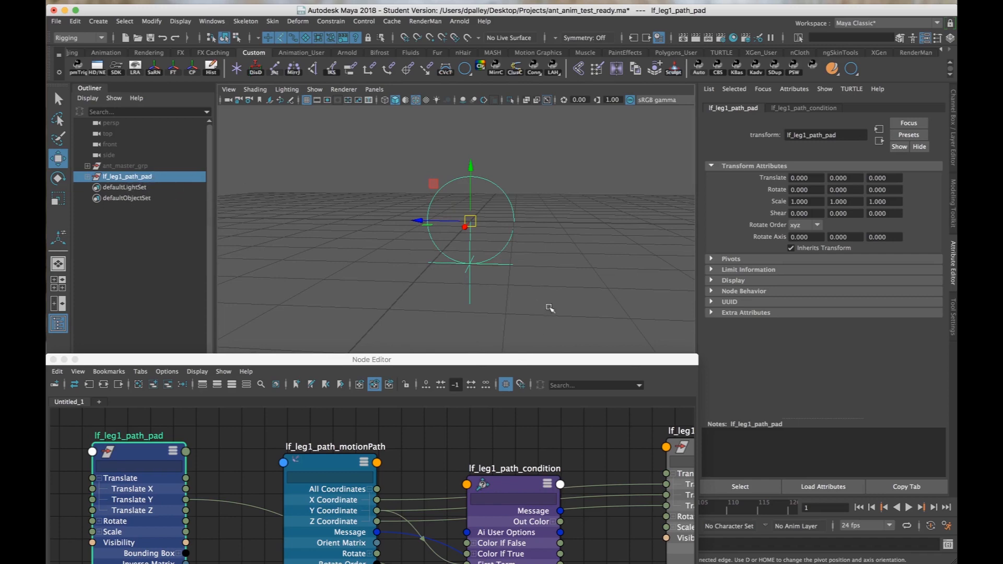
left_click(952, 108)
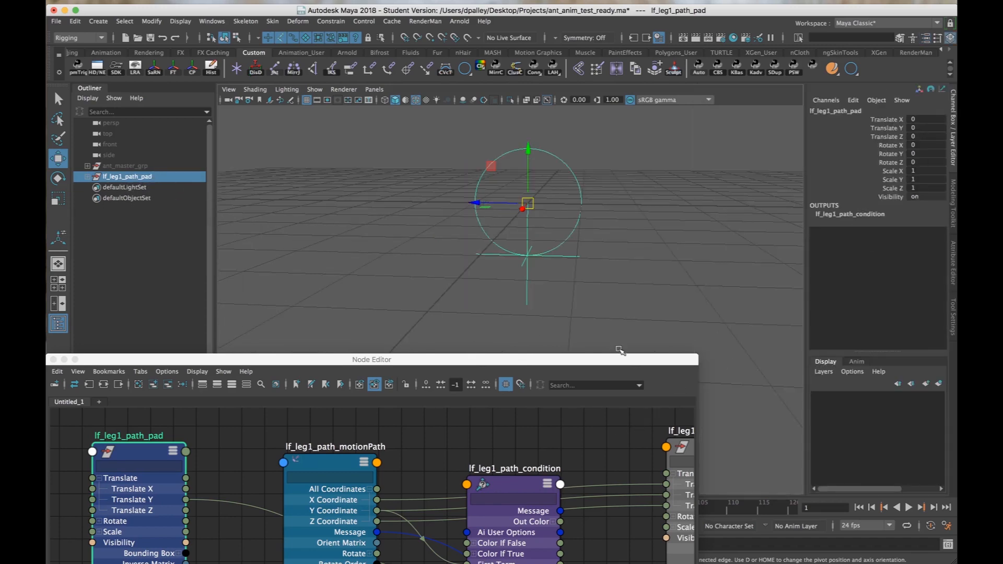
Set the Operation of lf_leg1_path_condition to Greater Than.
left_click_drag(618, 359, 618, 226)
left_click(544, 345)
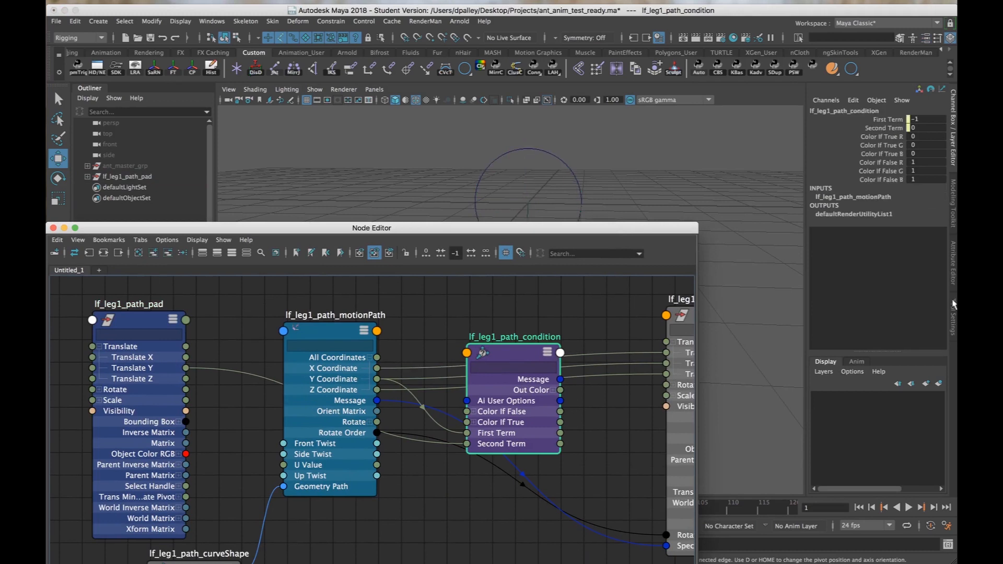
left_click(952, 261)
left_click(808, 241)
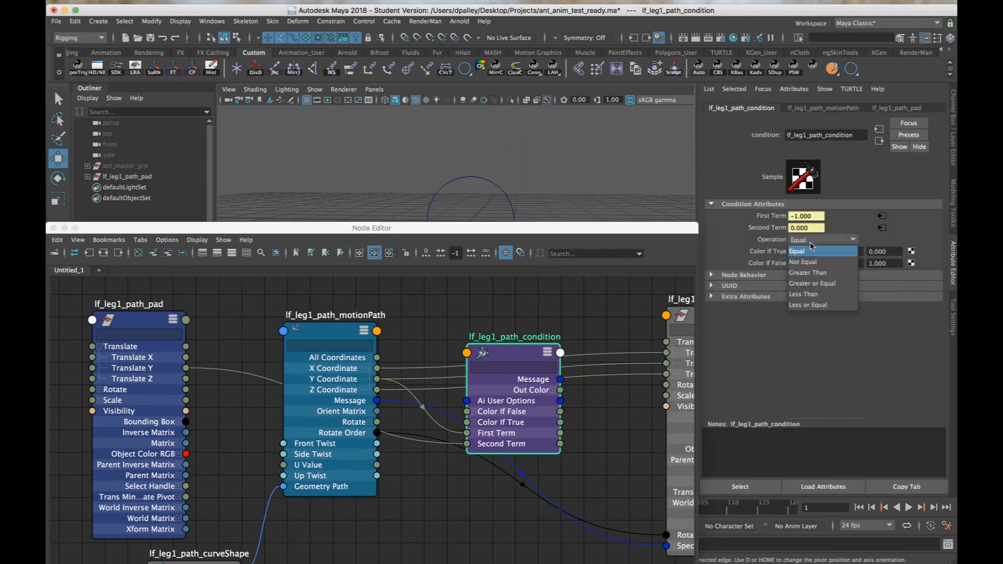
left_click(811, 273)
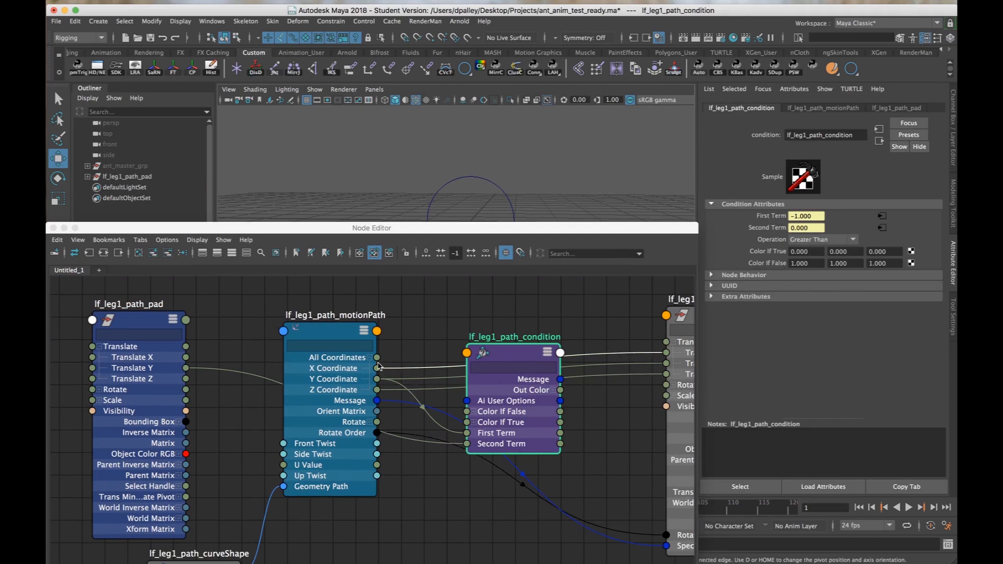
Connect the motion path's Y Coordinate to lf_leg1_path_condition's Color If True R, and lf_leg1_path_pad's Translate Y to its Color If False R.
left_click(511, 416)
left_click_drag(509, 414, 467, 433)
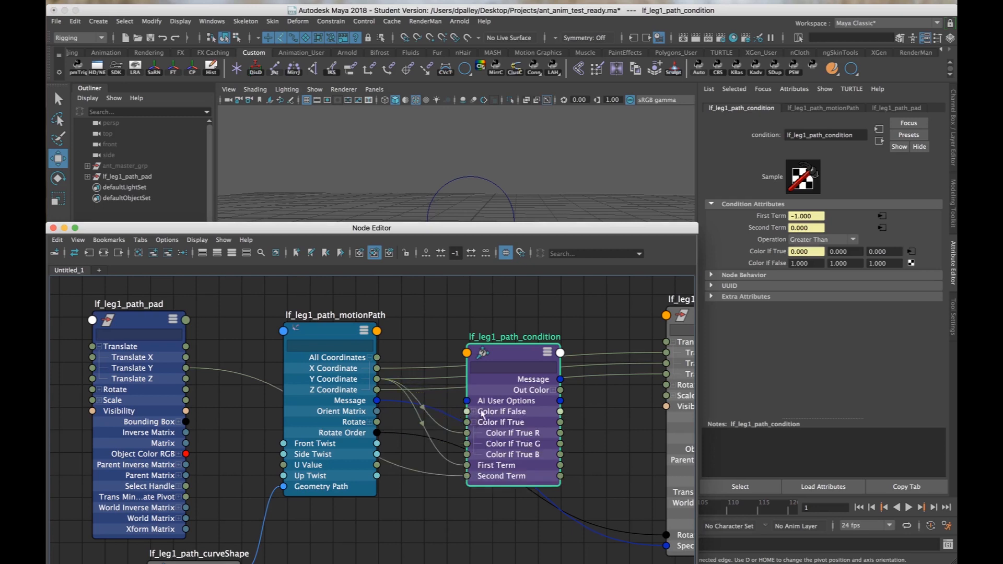
left_click_drag(510, 352, 528, 316)
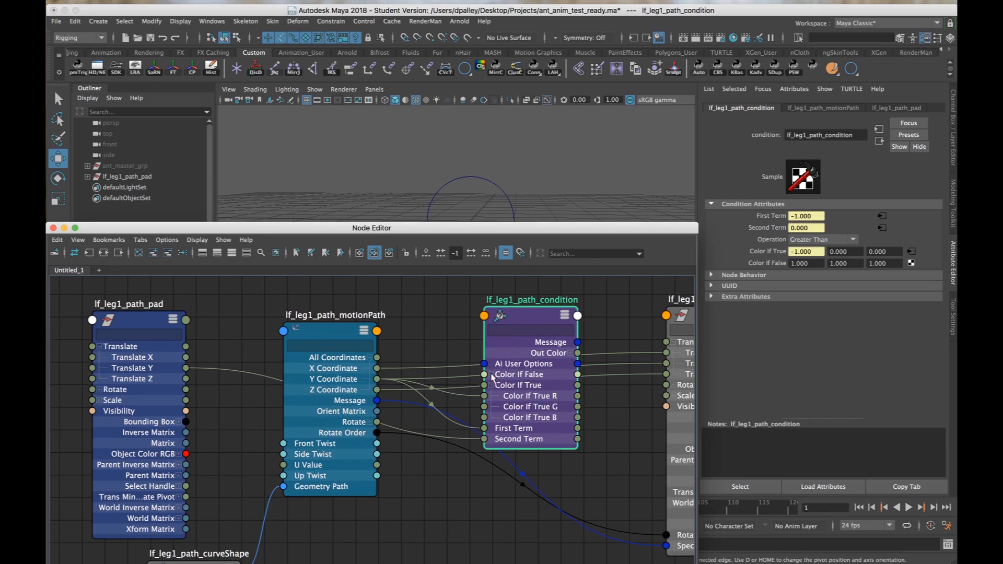
left_click(490, 374)
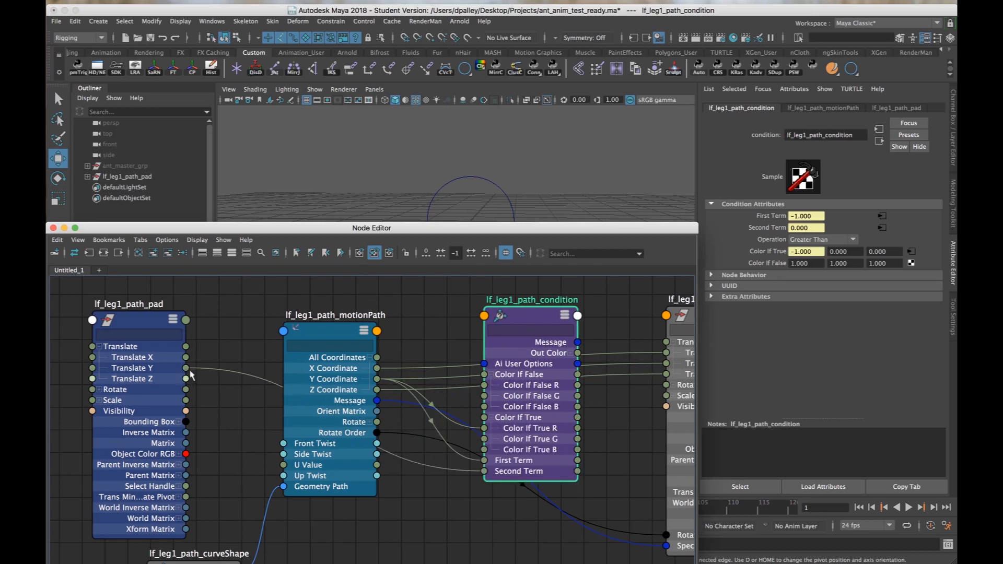
left_click_drag(185, 368, 484, 386)
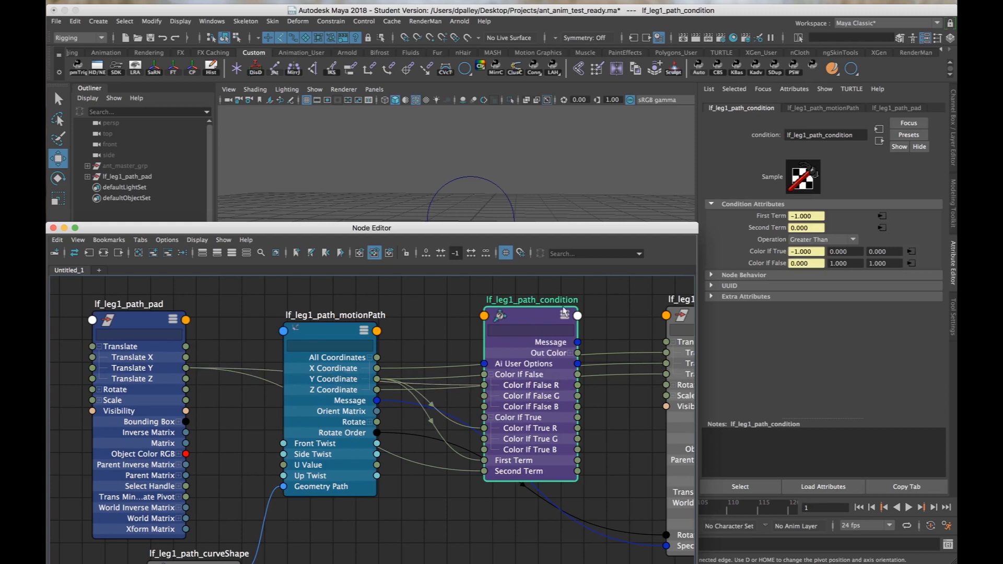
Bring the condition and locator nodes into reach, and connect lf_leg1_path_condition's Out Color R to lf_leg1_path_locator's Translate Y.
left_click_drag(632, 233, 518, 213)
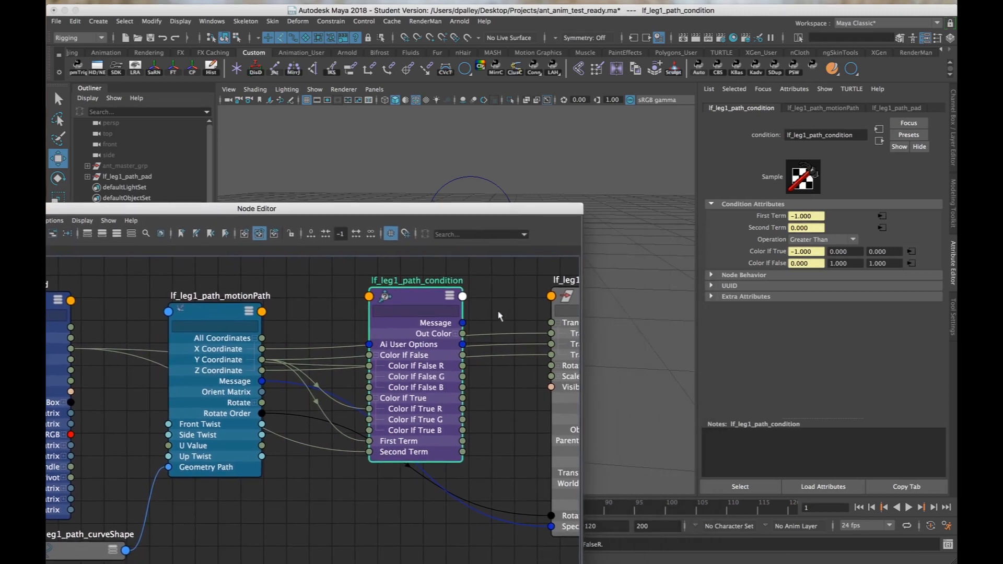
left_click_drag(420, 302, 383, 301)
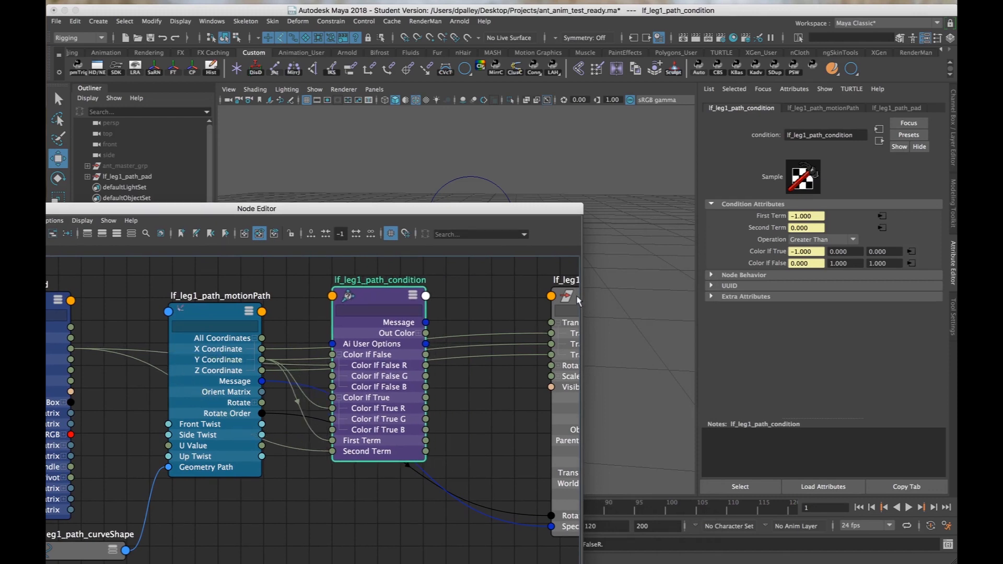
left_click_drag(578, 300, 507, 289)
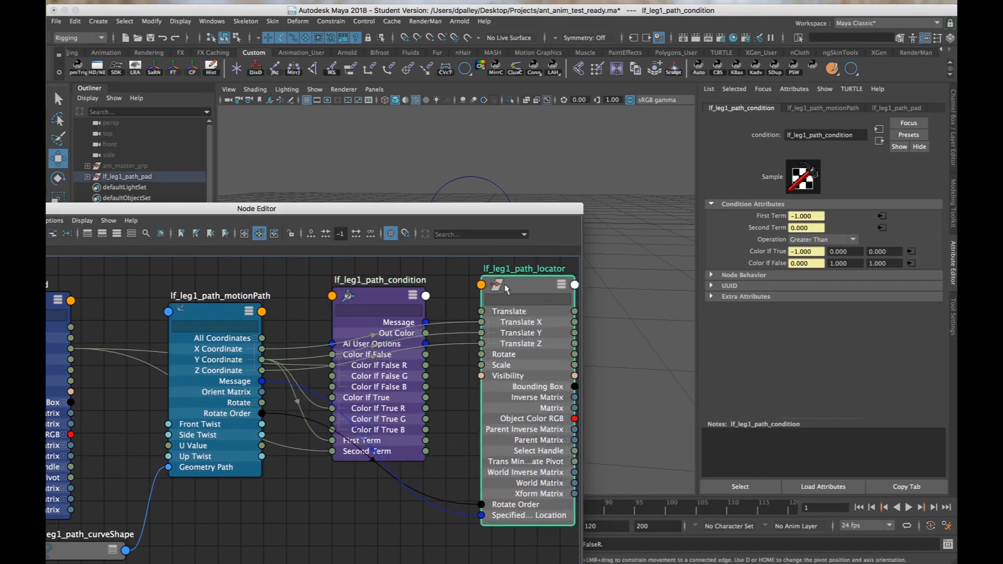
left_click(420, 333)
left_click_drag(425, 344, 480, 333)
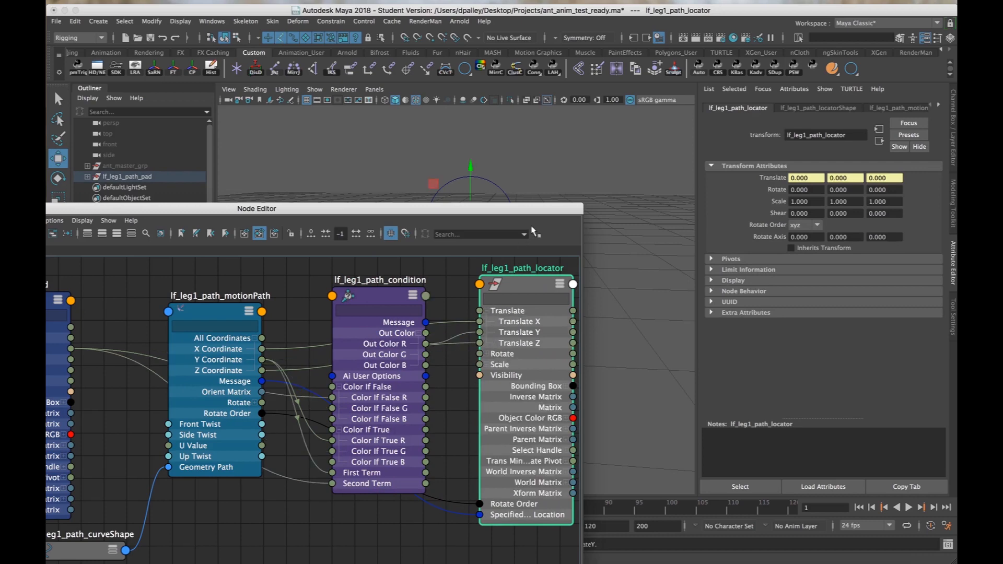
Scrub lf_leg1_path_motionPath's U Value to test the locator's travel along the circle, and select the locator with the Move tool.
left_click_drag(533, 213, 536, 405)
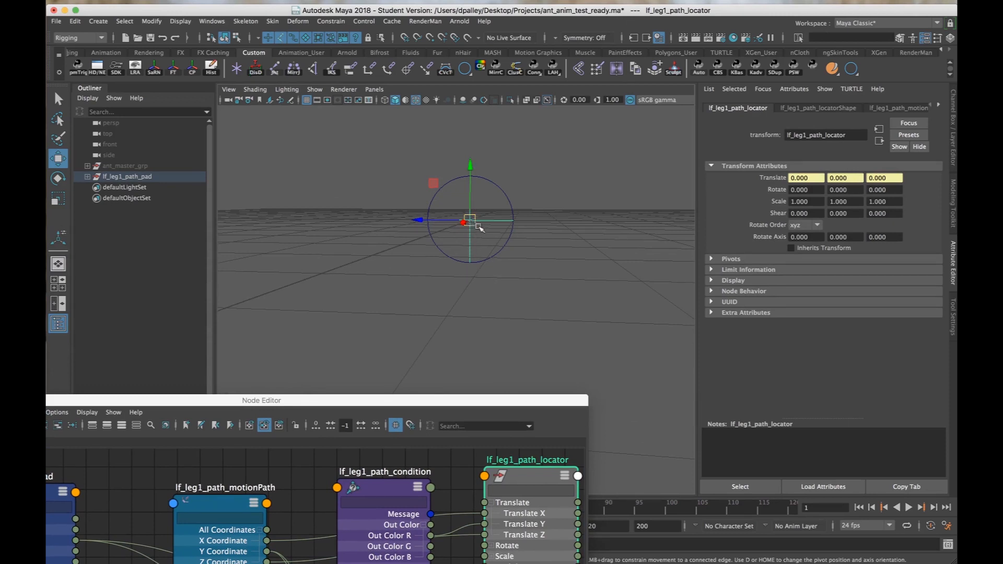
left_click_drag(480, 228, 813, 158, "alt")
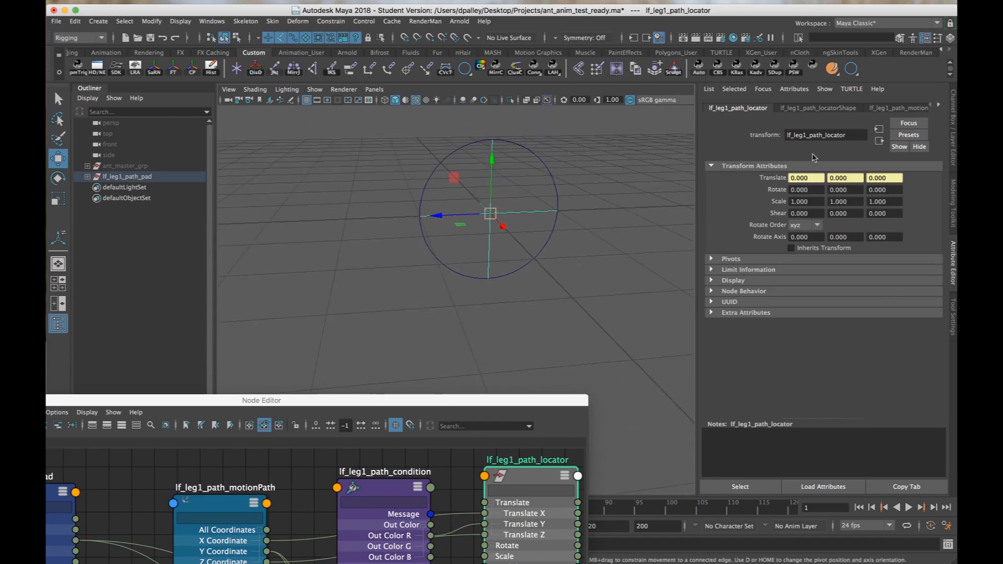
left_click(953, 101)
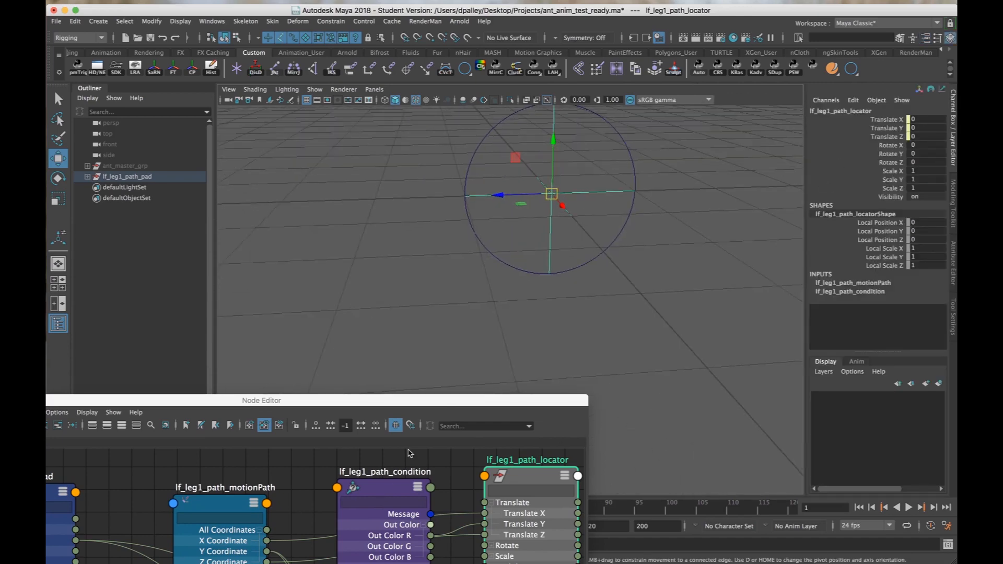
left_click(230, 512)
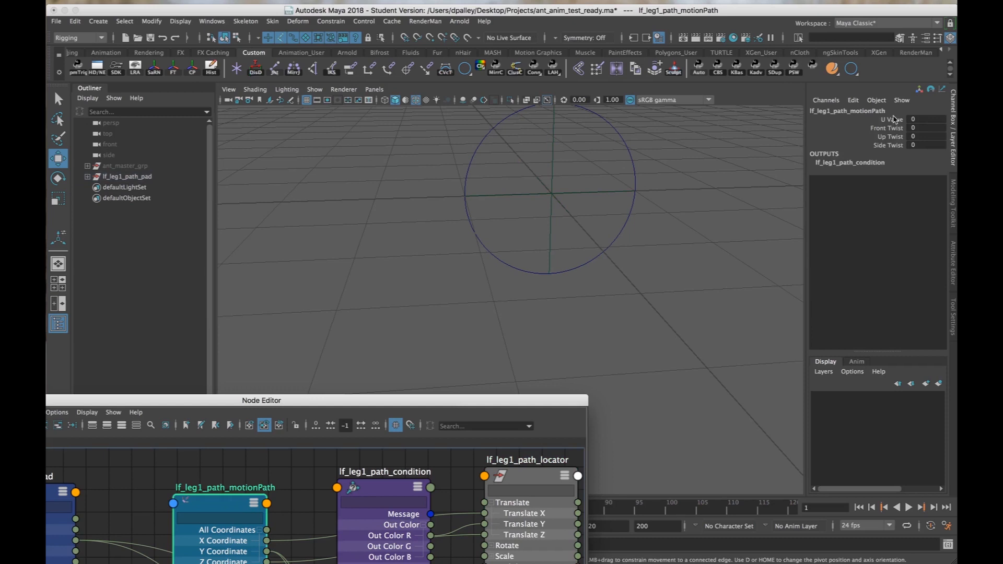
left_click(894, 119)
left_click_drag(657, 218, 611, 259, "alt")
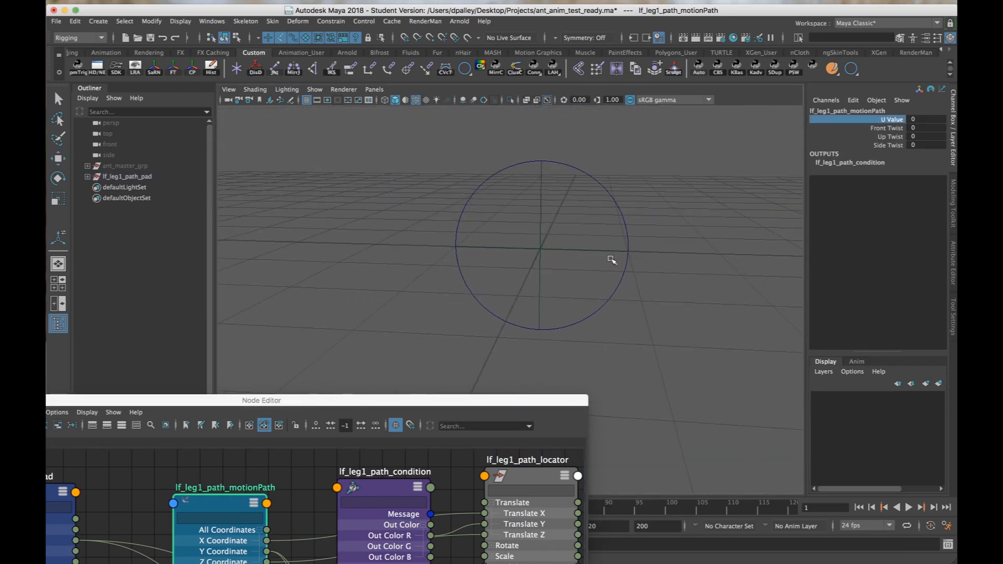
middle_click_drag(611, 260, 616, 257)
middle_click_drag(616, 259, 619, 261)
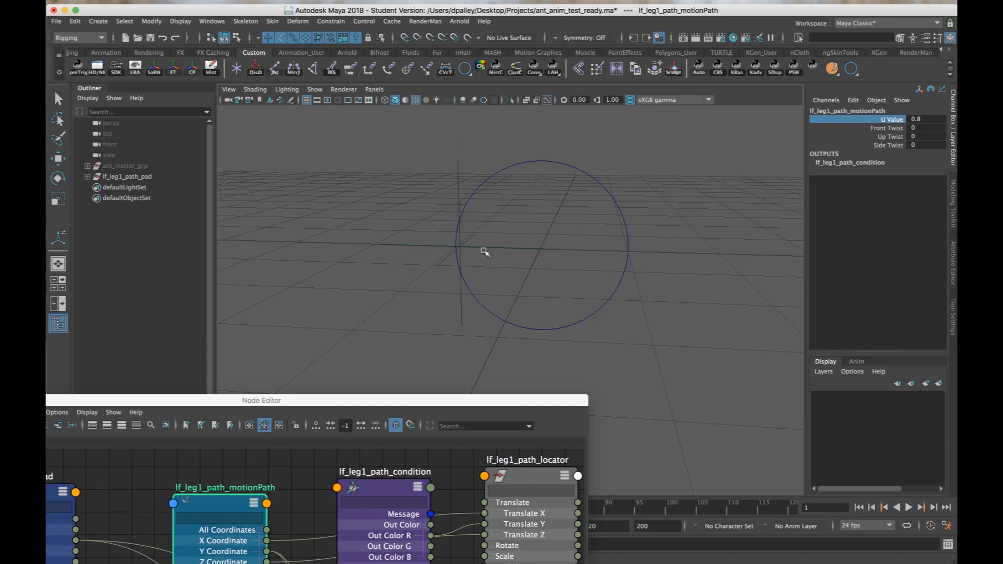
middle_click_drag(485, 252, 484, 250)
left_click(544, 251)
key("w")
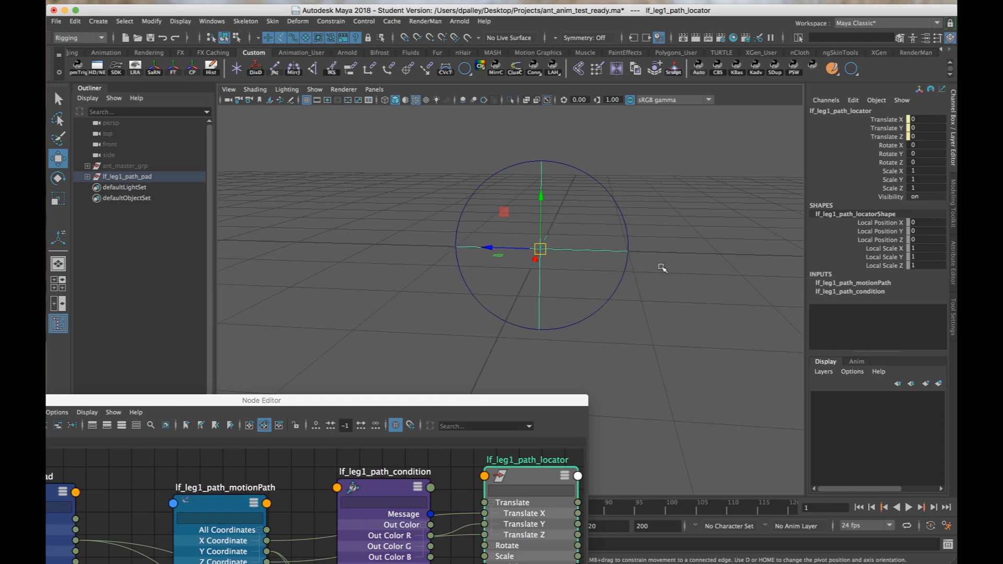
Clear the selection and reposition the Node Editor window so the whole node network is within reach.
left_click(627, 288)
left_click_drag(669, 301, 606, 303, "alt")
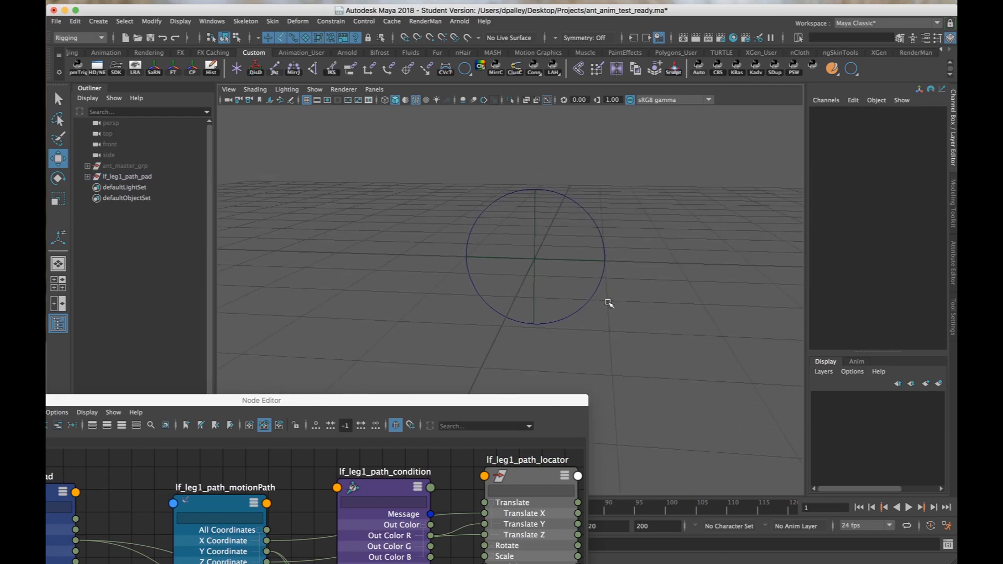
mouse_move(556, 249)
left_mouse_down("alt")
mouse_move(645, 257)
mouse_move(563, 244)
left_mouse_up("alt")
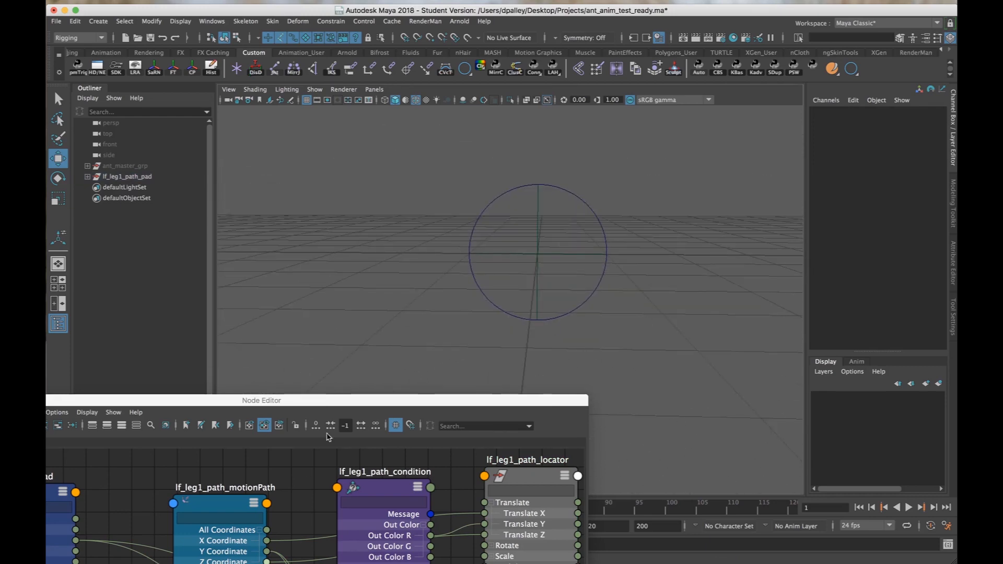
left_click_drag(310, 403, 505, 407)
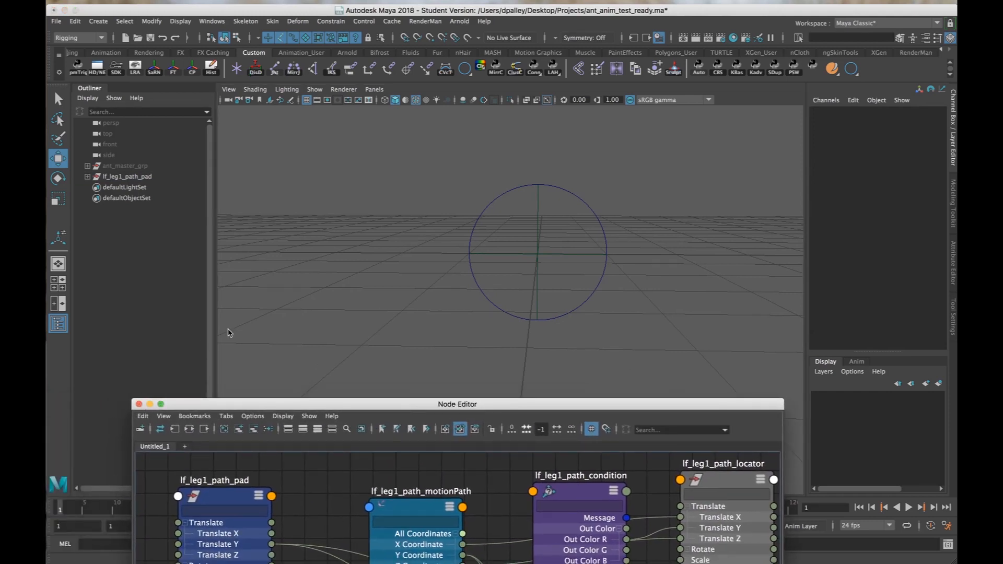
Apply a nonlinear Squash deformer to the circle lf_leg1_path_curve, and move the Node Editor clear of the view.
left_click_drag(513, 132, 485, 209)
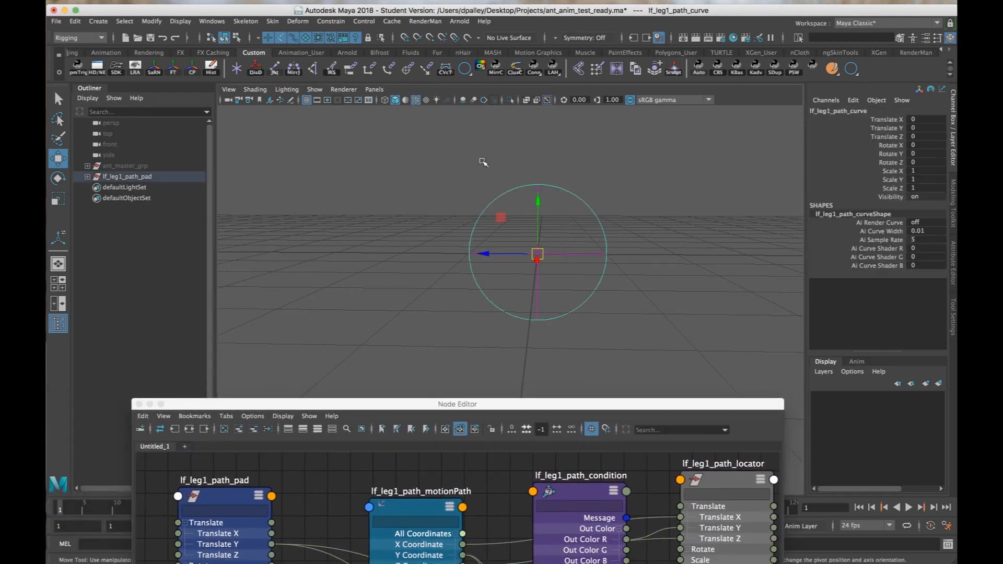
left_click_drag(481, 161, 546, 172, "alt")
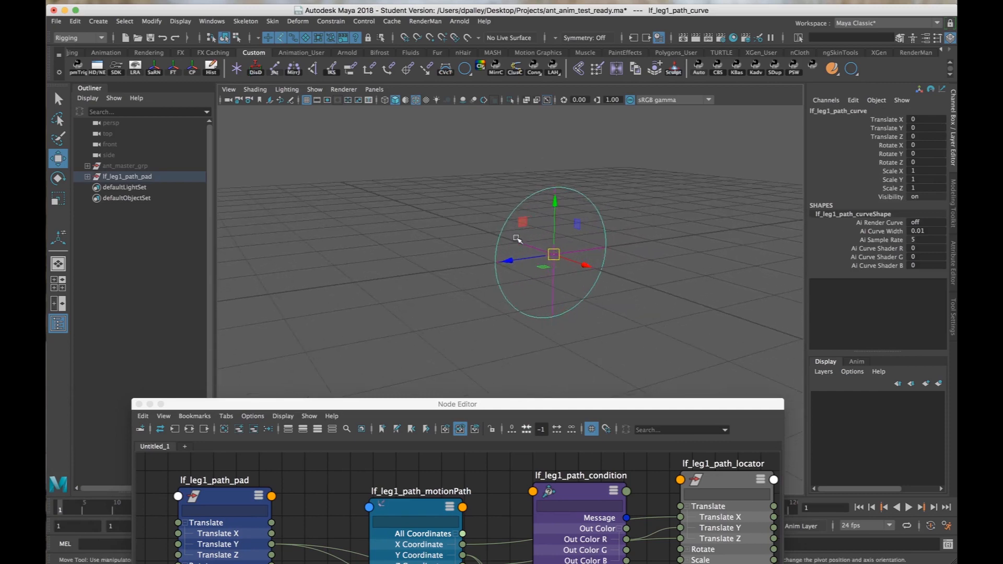
left_click_drag(568, 214, 547, 114, "alt")
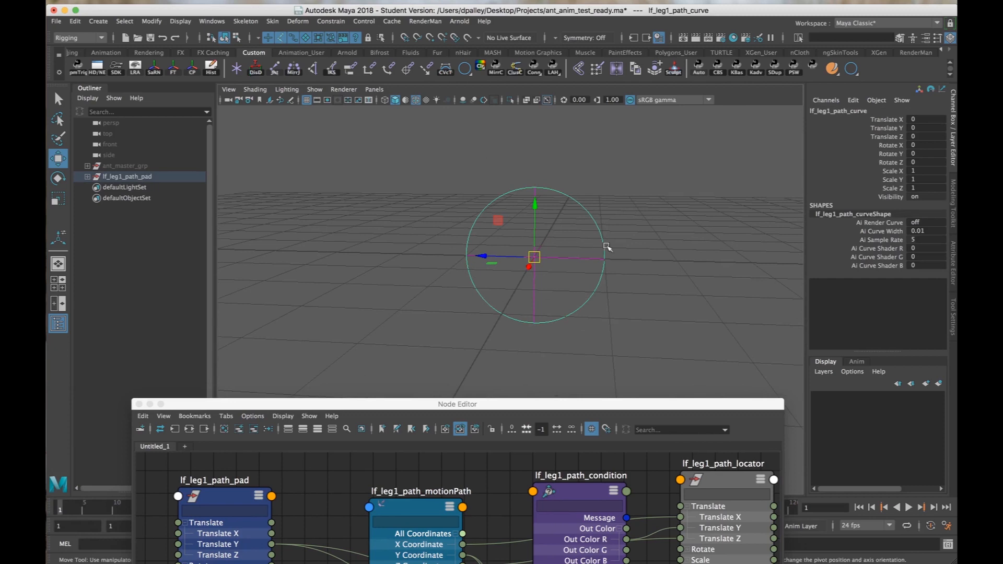
left_click_drag(503, 261, 421, 343, "alt")
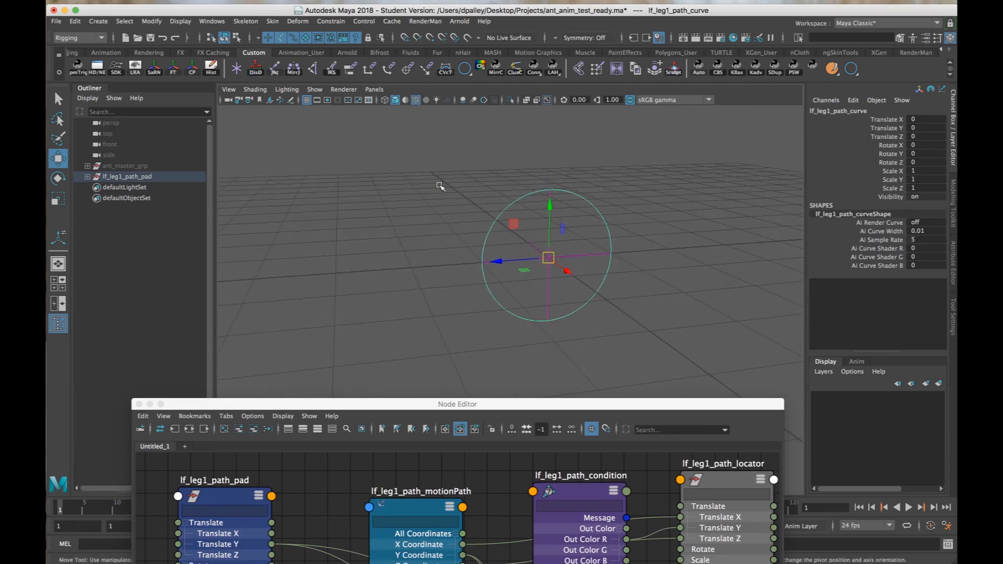
left_click_drag(439, 186, 455, 204, "alt")
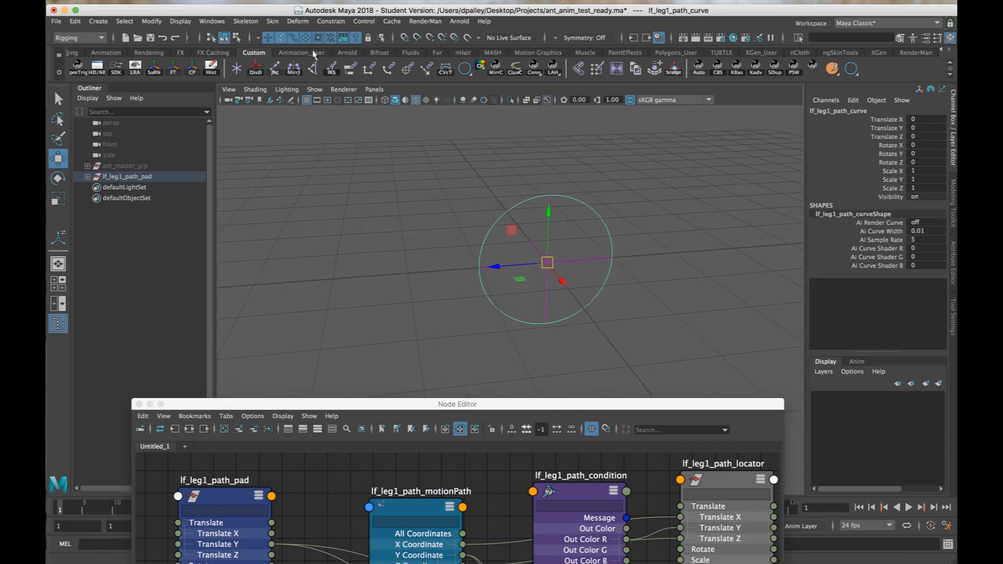
left_click(297, 22)
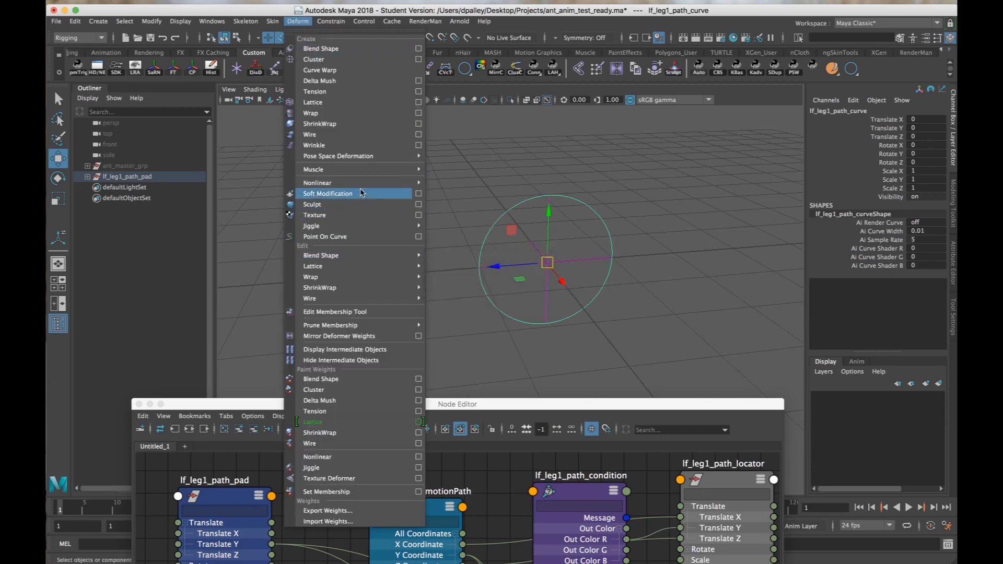
mouse_move(362, 184)
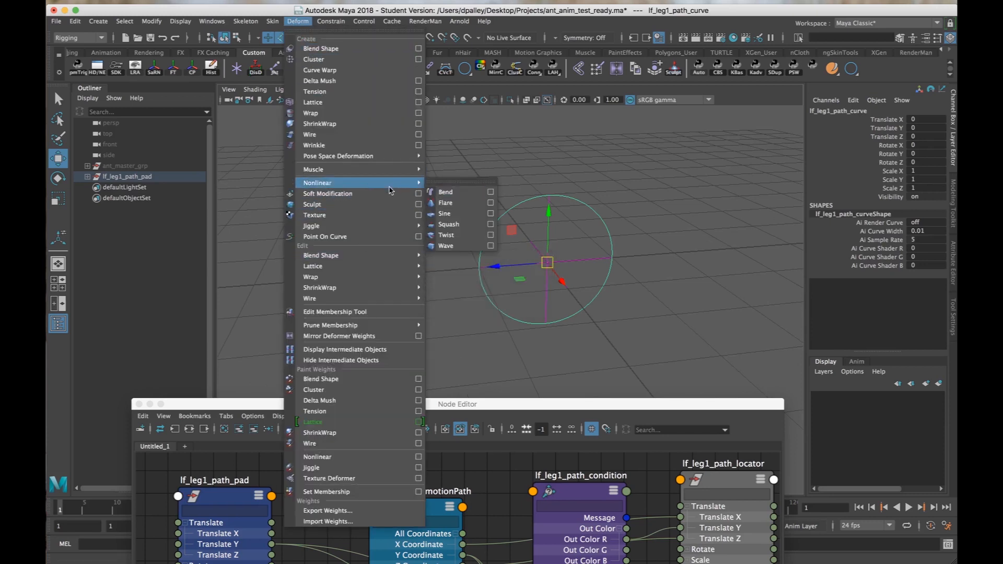
left_click(448, 224)
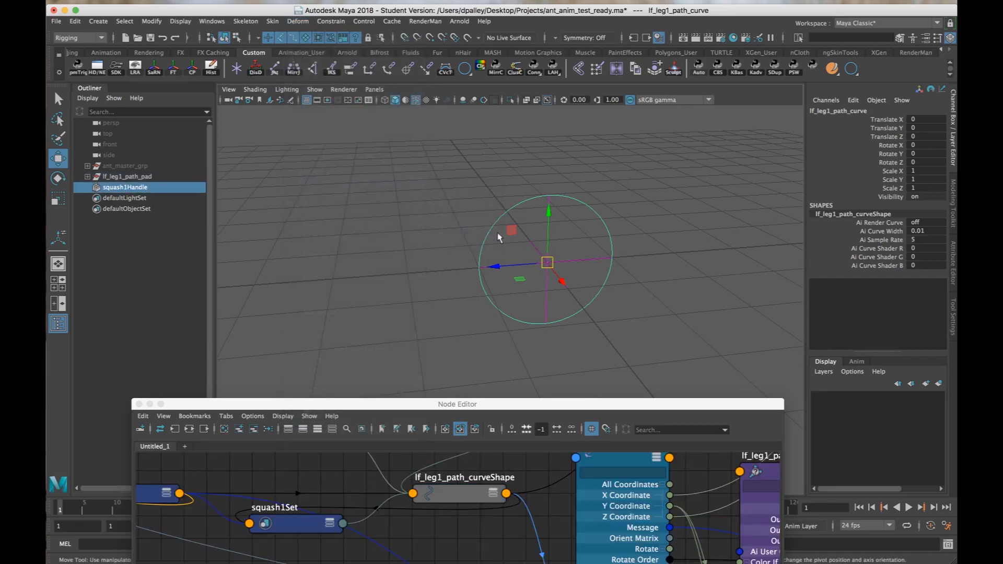
left_click_drag(612, 405, 612, 486)
right_click_drag(586, 385, 650, 364, "alt")
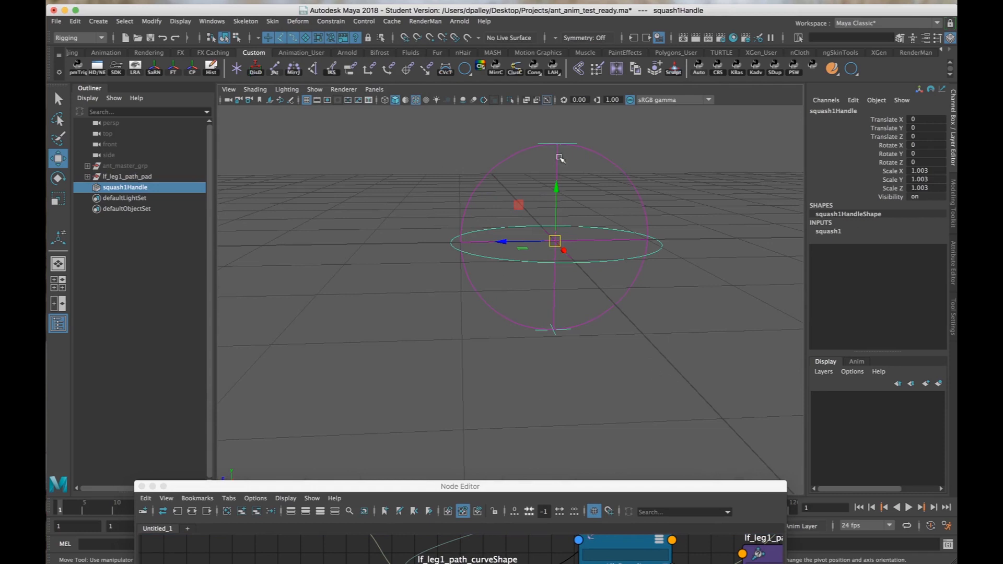
Rename the new squash handle as lf_leg1_path_height_squashHandle.
double_click(830, 113)
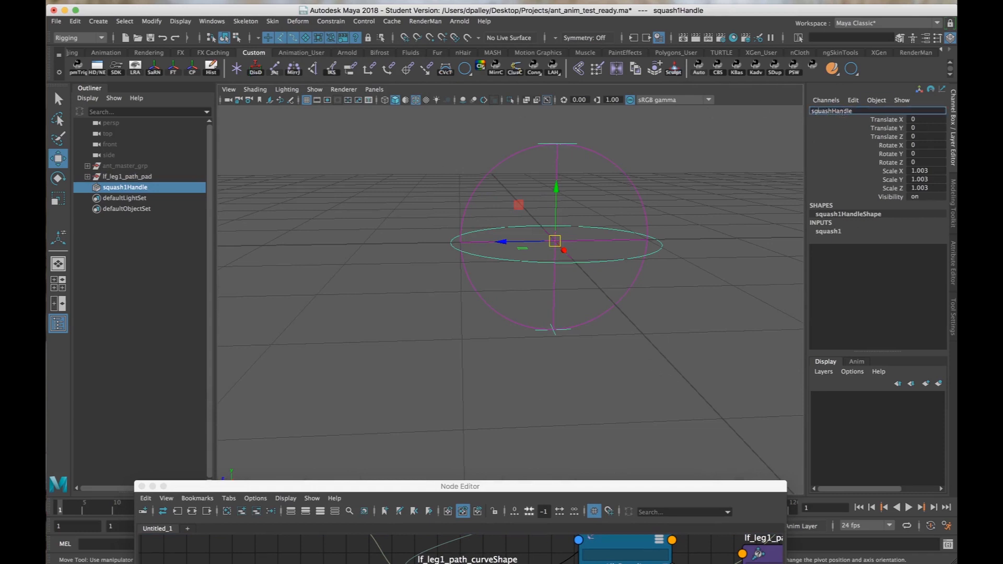
type("lf_leg1_")
type("pat")
type("h_height")
type("_")
key("Return")
Apply a second nonlinear Squash deformer to lf_leg1_path_curve.
left_click_drag(642, 259, 580, 259, "alt")
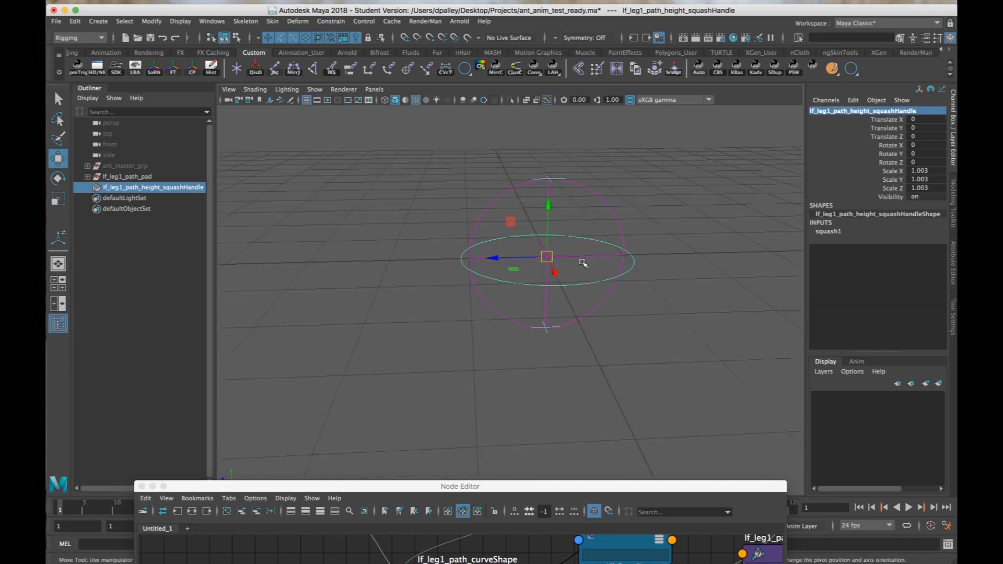
left_click_drag(596, 222, 642, 166)
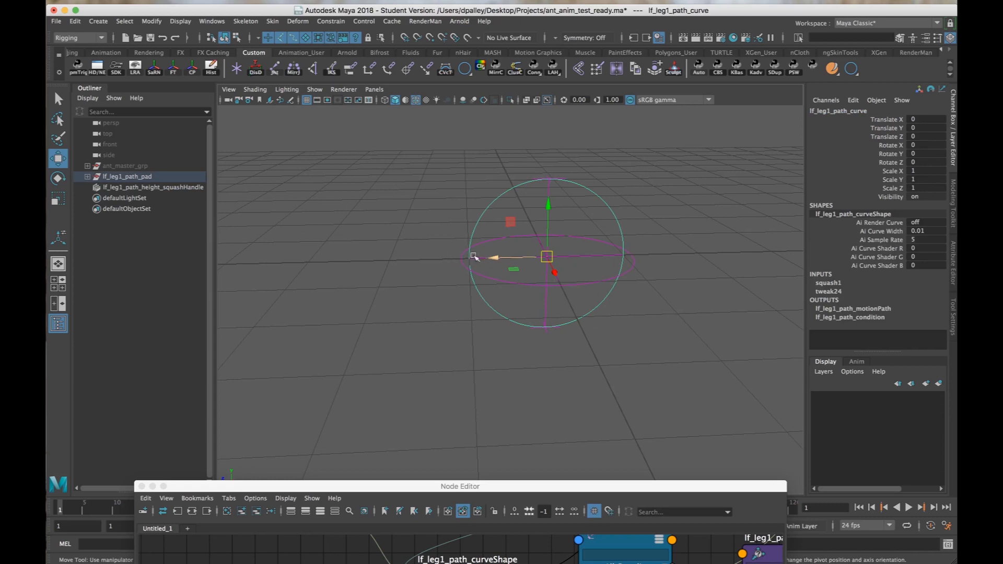
left_click(297, 21)
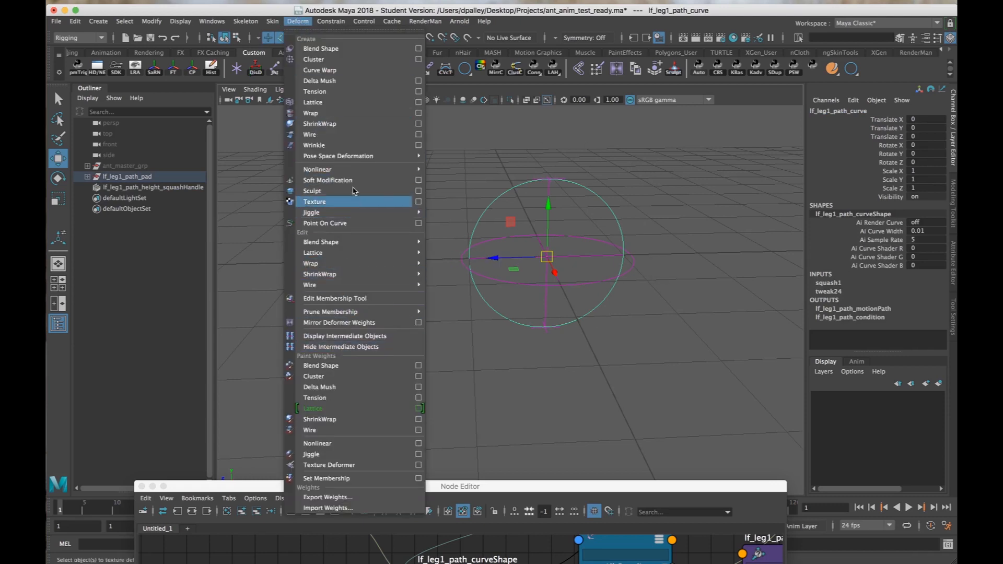
mouse_move(360, 169)
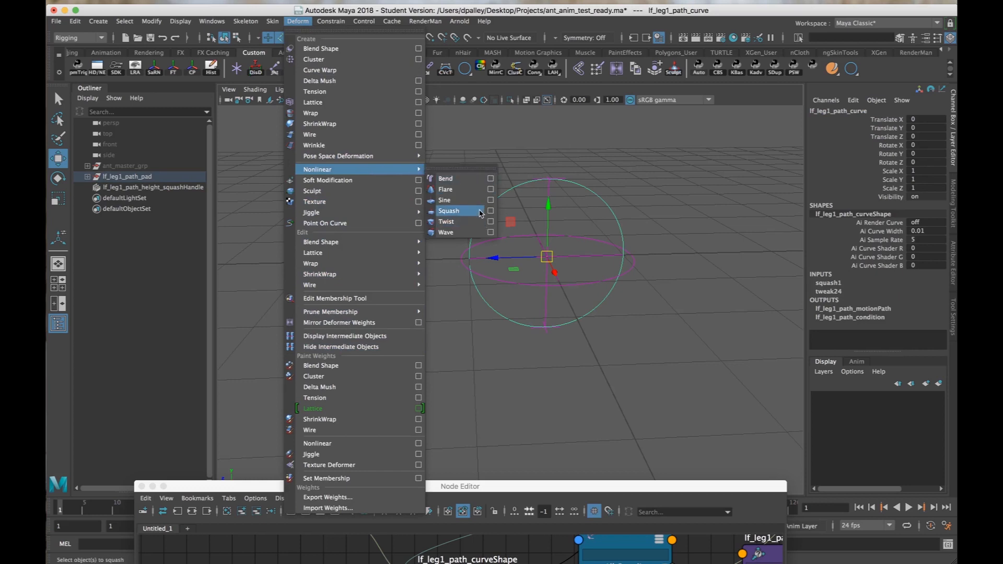
left_click(454, 207)
Rotate the second squash handle to -90 degrees about X so it lies along the circle's length.
left_click_drag(588, 243, 600, 251, "alt")
key("e")
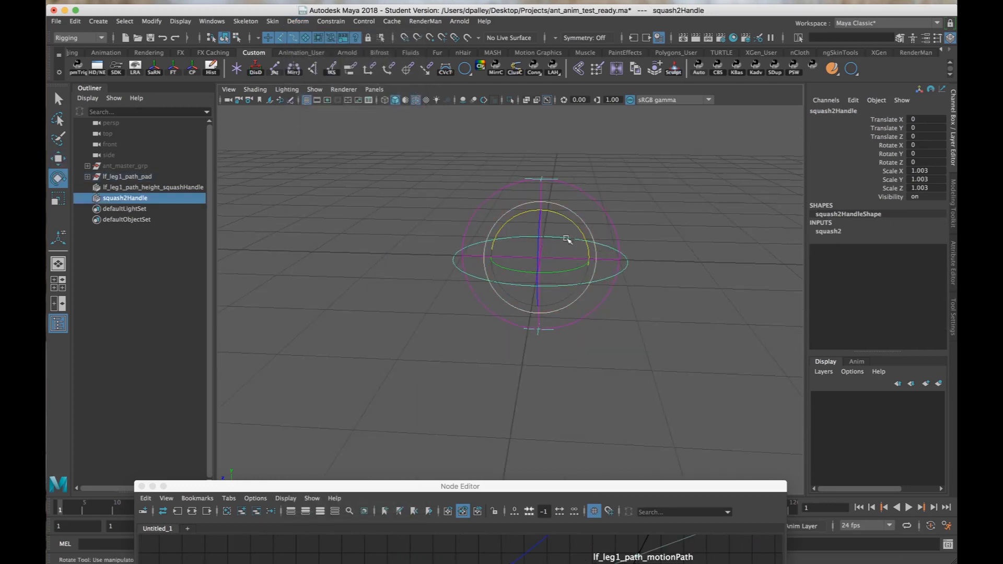
left_click_drag(562, 215, 614, 266)
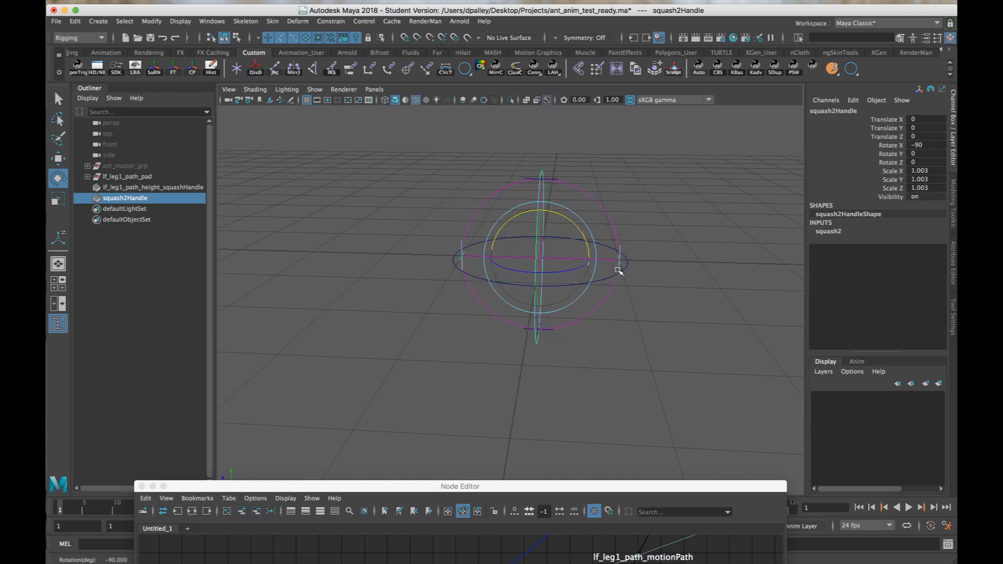
left_click_drag(559, 282, 586, 282, "alt")
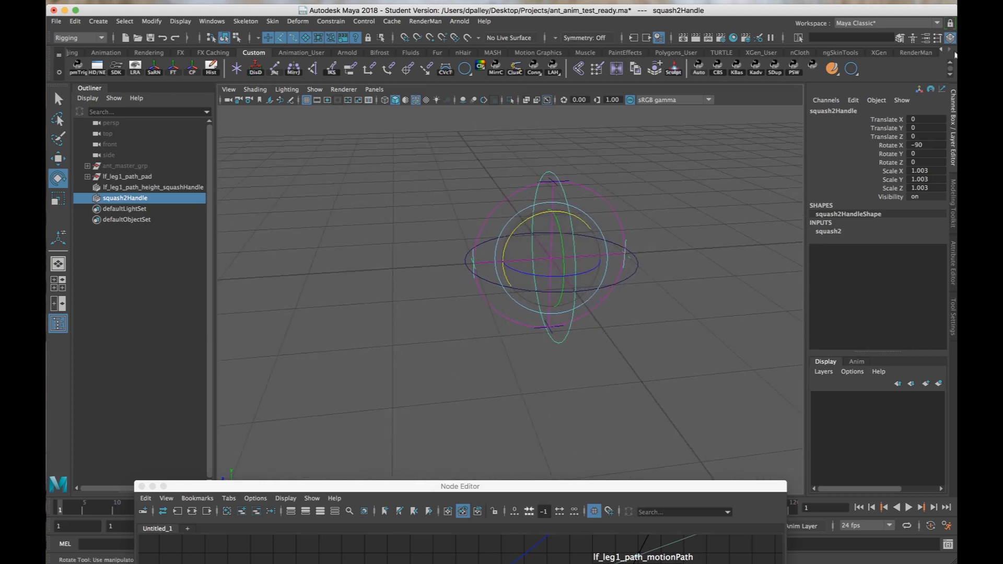
Rename the rotated squash handle as lf_leg1_path_length_squashHandle.
left_click(837, 110)
left_click(834, 111)
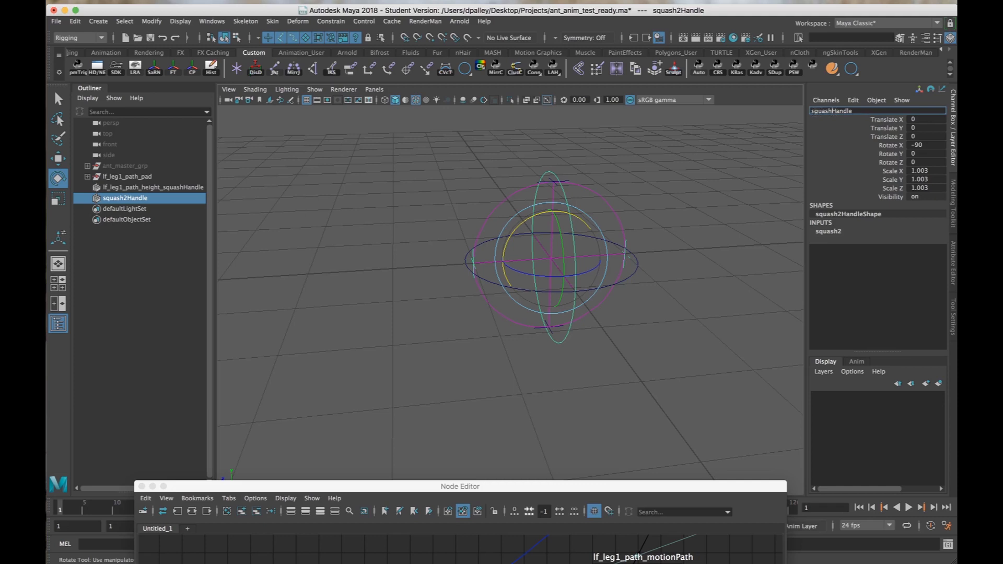
type("lf_leg1_path_length_")
key("Return")
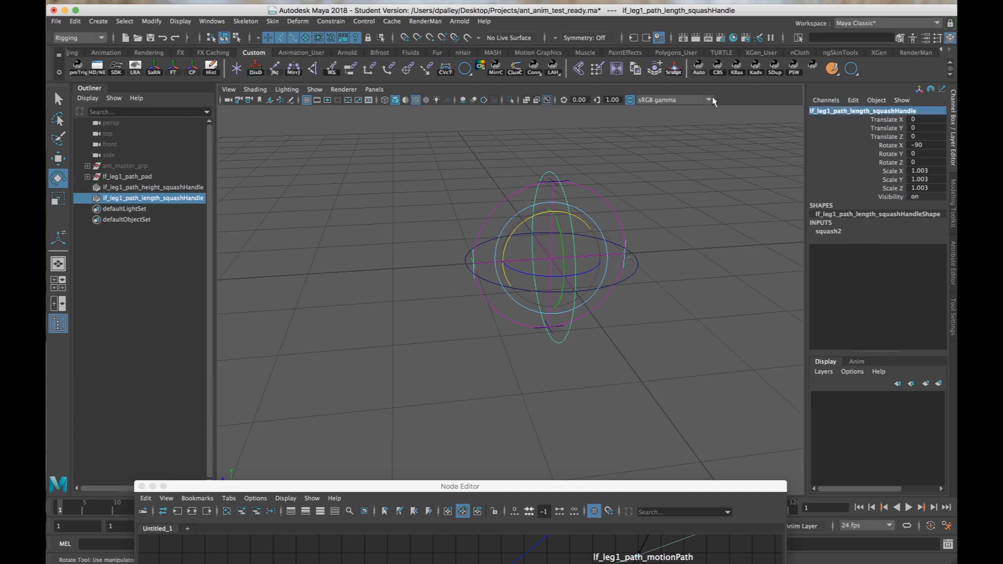
Open the squash1 settings of lf_leg1_path_height_squashHandle and pick the Factor attribute.
left_click_drag(594, 247, 563, 244, "alt")
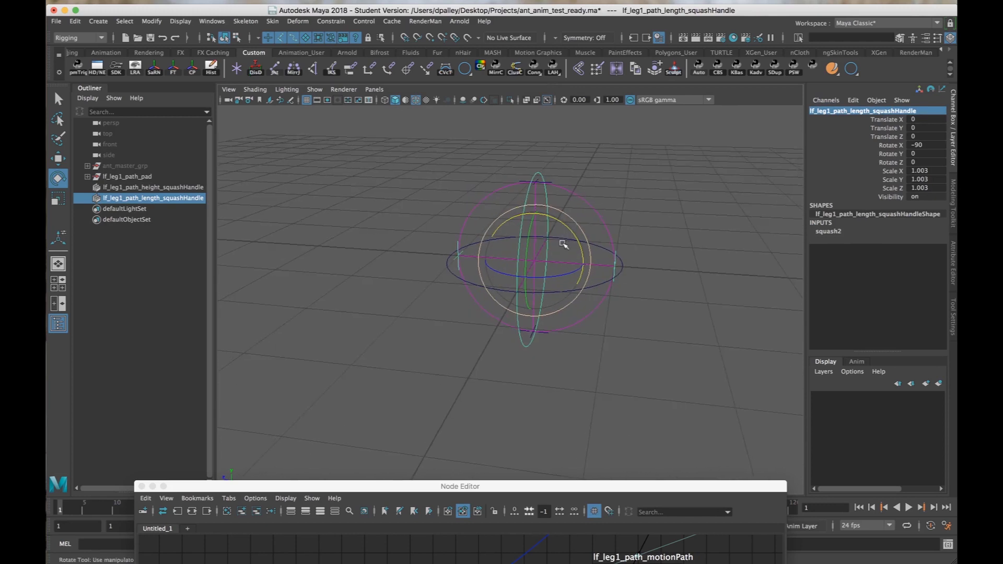
left_click(166, 189)
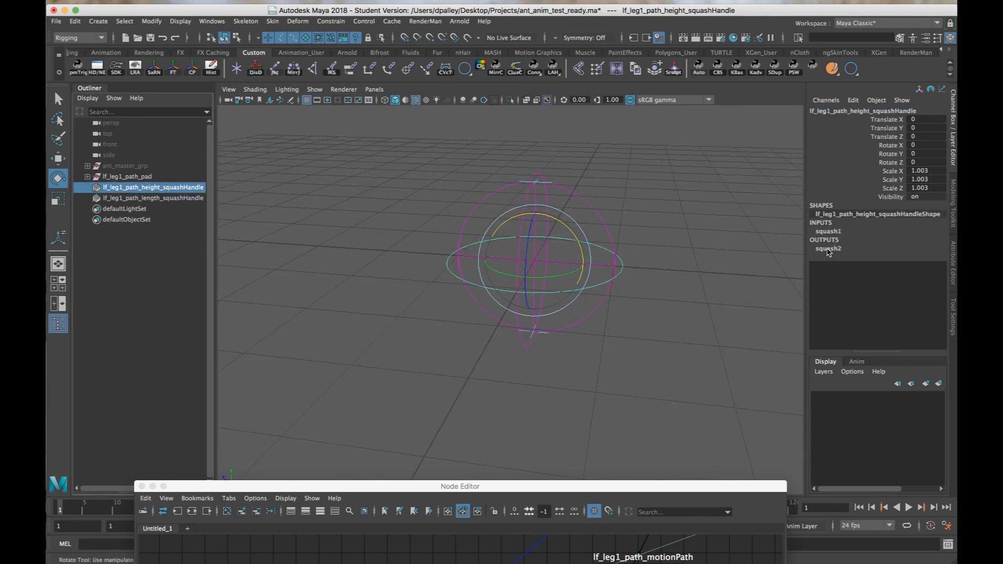
left_click(832, 233)
left_click(894, 248)
Try a Factor of 1.6 on squash1 to stretch the circle's height, and undo the change.
middle_click_drag(658, 251, 626, 255)
right_click_drag(627, 256, 613, 246, "alt")
middle_click_drag(586, 188, 597, 211, "alt")
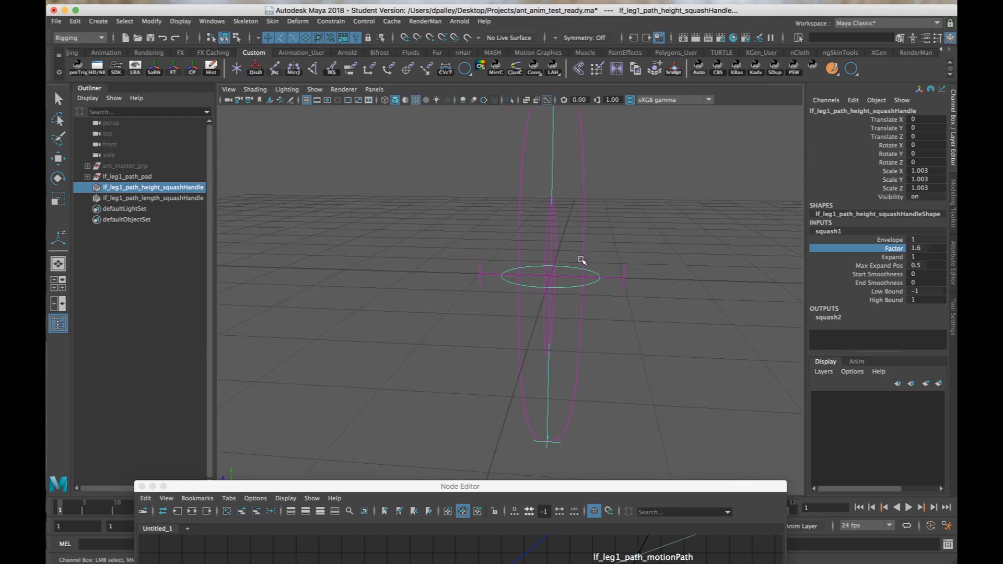
right_click_drag(569, 252, 560, 253, "alt")
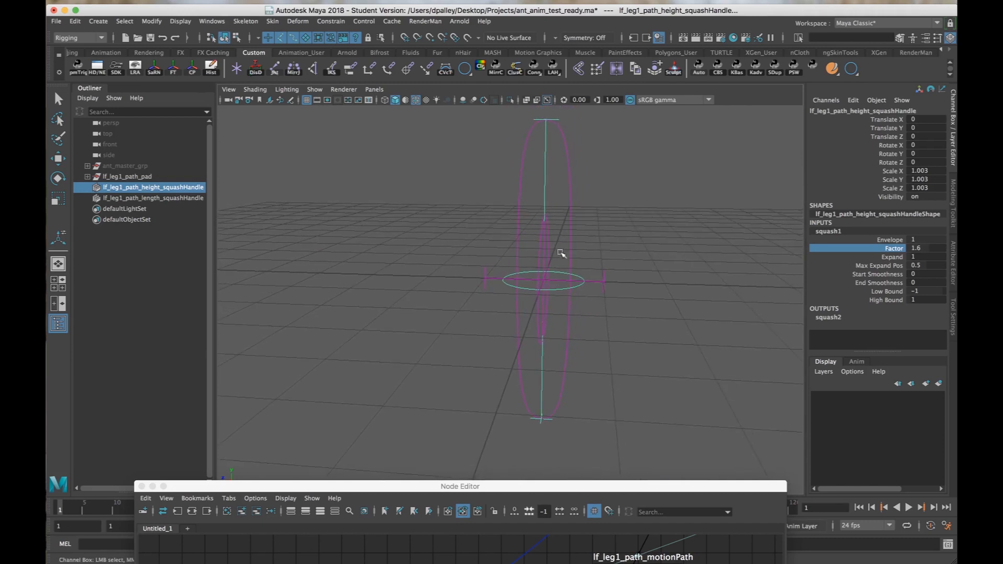
key("super+z")
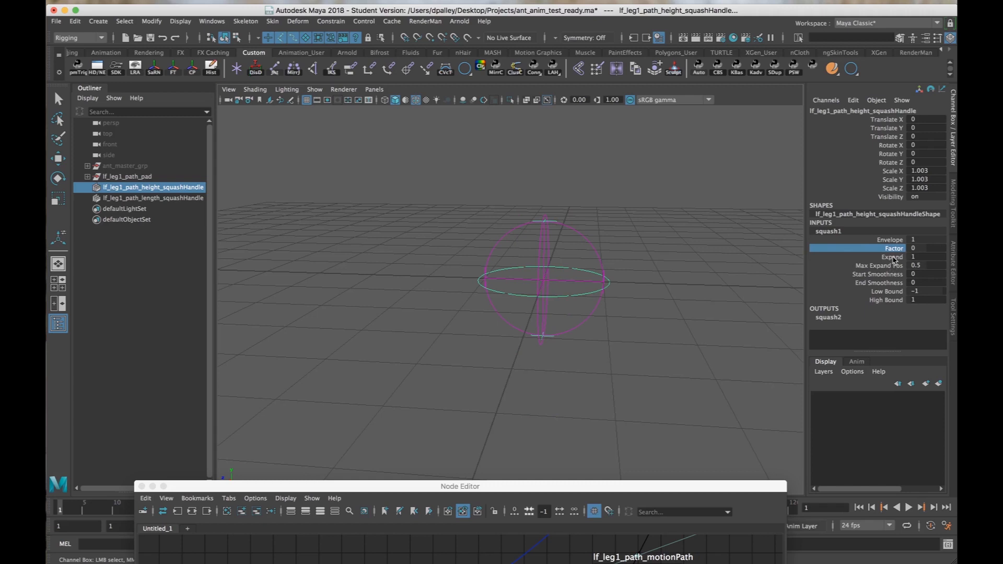
Raise squash1's Factor to 1.3 and reduce its Expand to 0, so the circle stretches only in height.
middle_click_drag(587, 268, 665, 269)
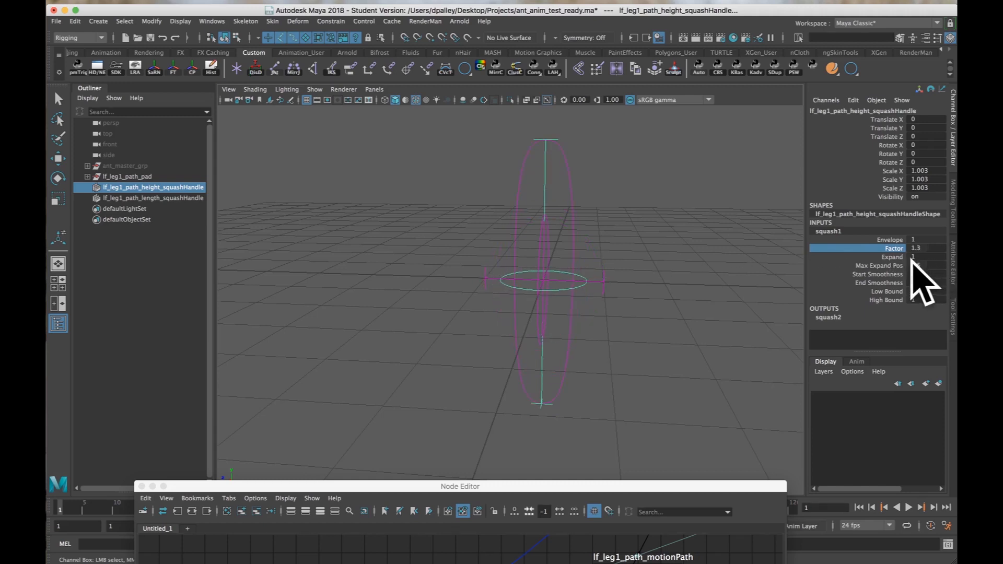
left_click(896, 257)
middle_click_drag(736, 256, 706, 257)
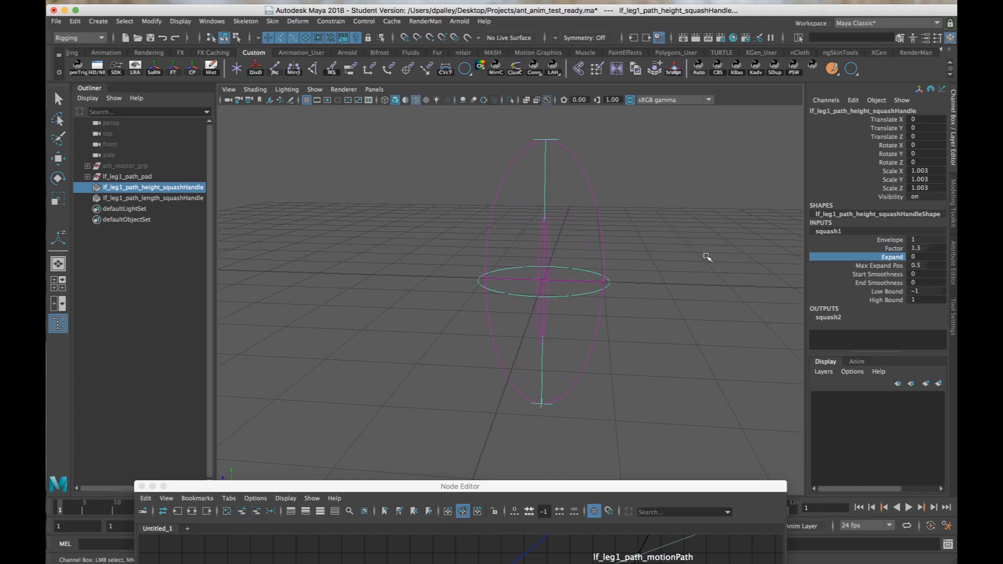
left_click_drag(707, 273, 663, 267, "alt")
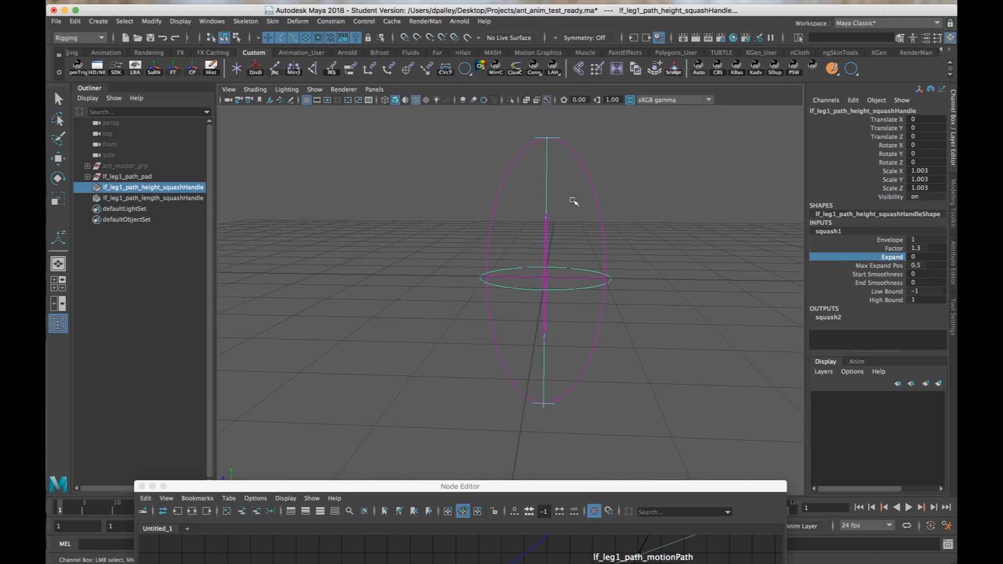
Vary squash1's Factor to test the height stretch, and reset Factor to 0.
left_click(902, 250)
middle_click_drag(651, 267, 627, 254)
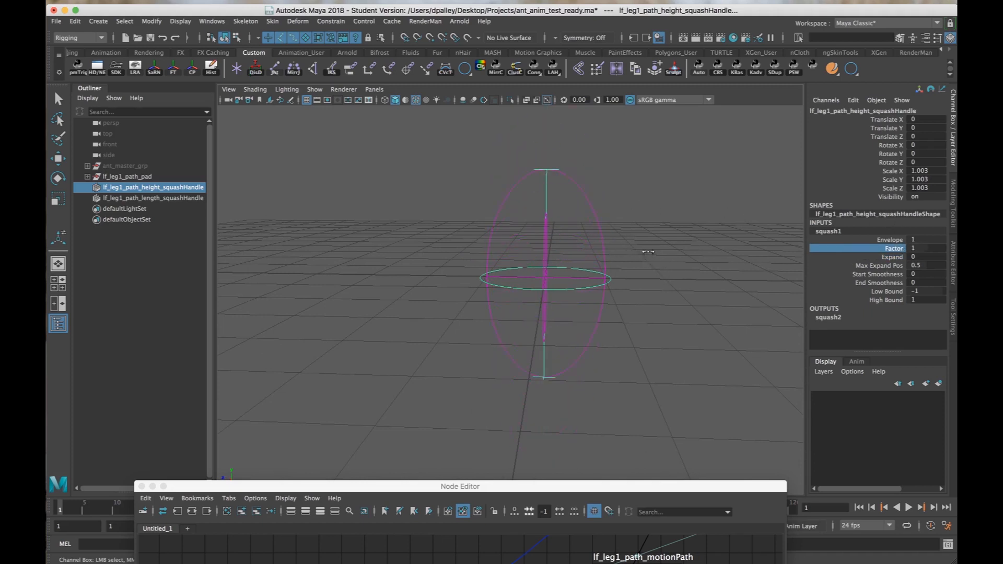
left_click(915, 248)
type("0")
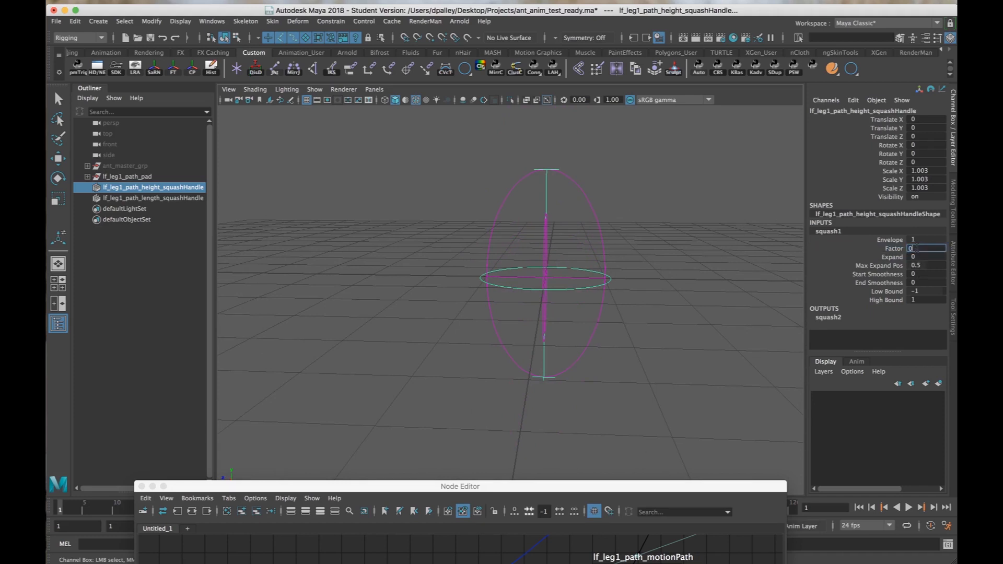
key("Return")
Select lf_leg1_path_length_squashHandle, try different Factor values on squash2, and set its Expand to 0.
left_click_drag(546, 255, 531, 262, "alt")
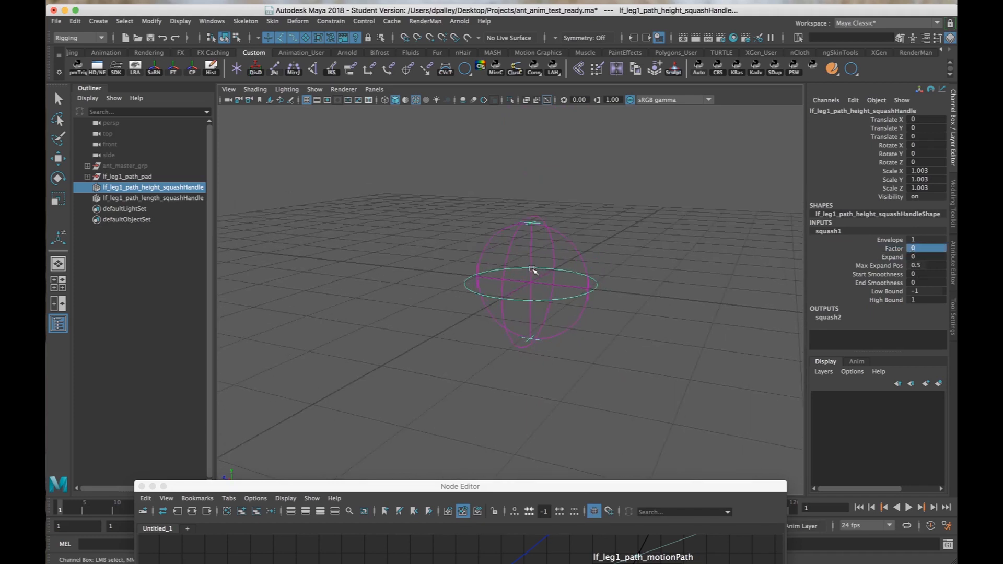
left_click(588, 288)
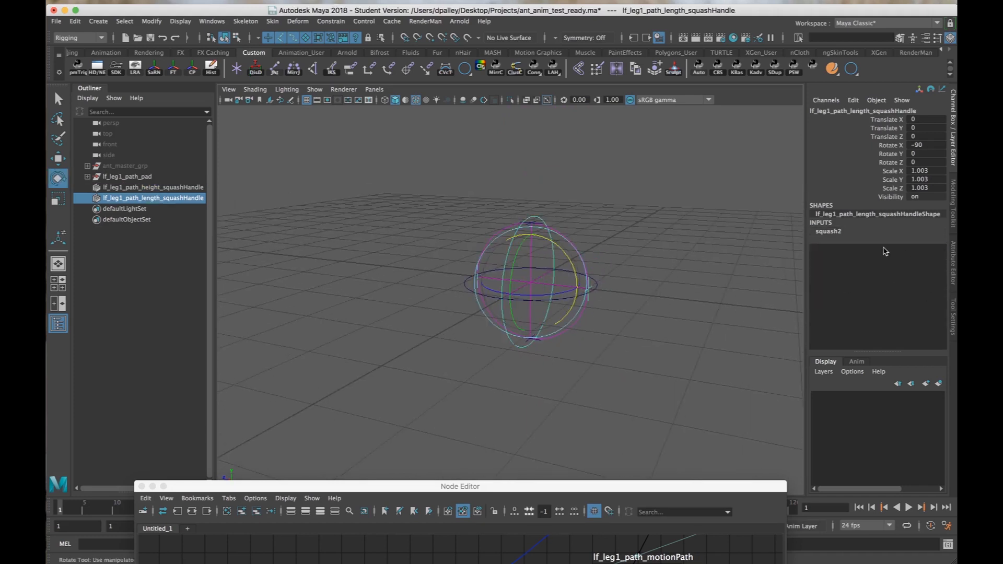
left_click(848, 233)
left_click(892, 249)
middle_click_drag(691, 250, 752, 270)
left_click(892, 257)
Test squash2's Factor on the circle's length, and reset it to 0.
left_click(893, 248)
left_click(929, 248)
type("0")
key("Return")
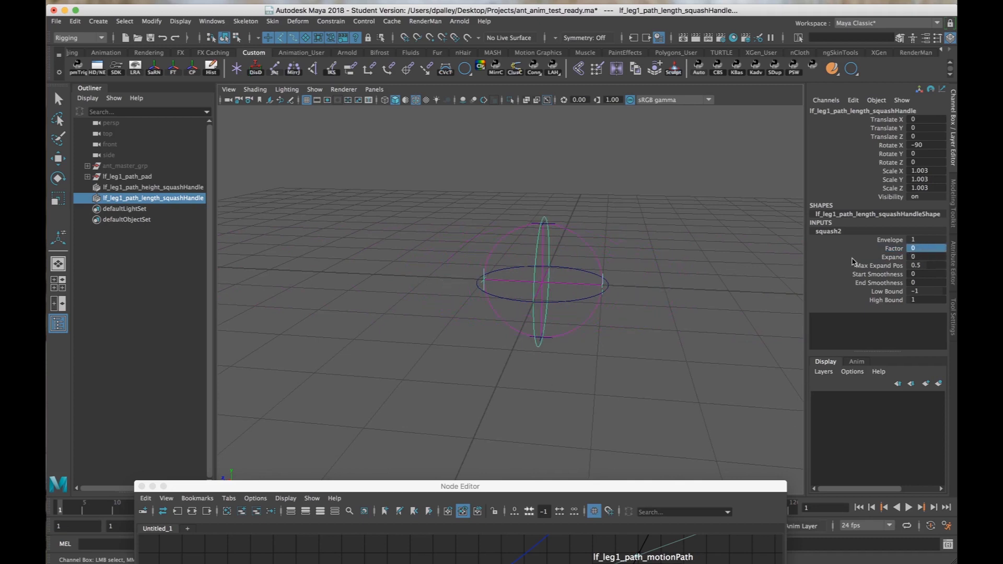
Parent lf_leg1_path_height_squashHandle and lf_leg1_path_length_squashHandle under lf_leg1_path_pad.
left_click_drag(130, 188, 128, 208)
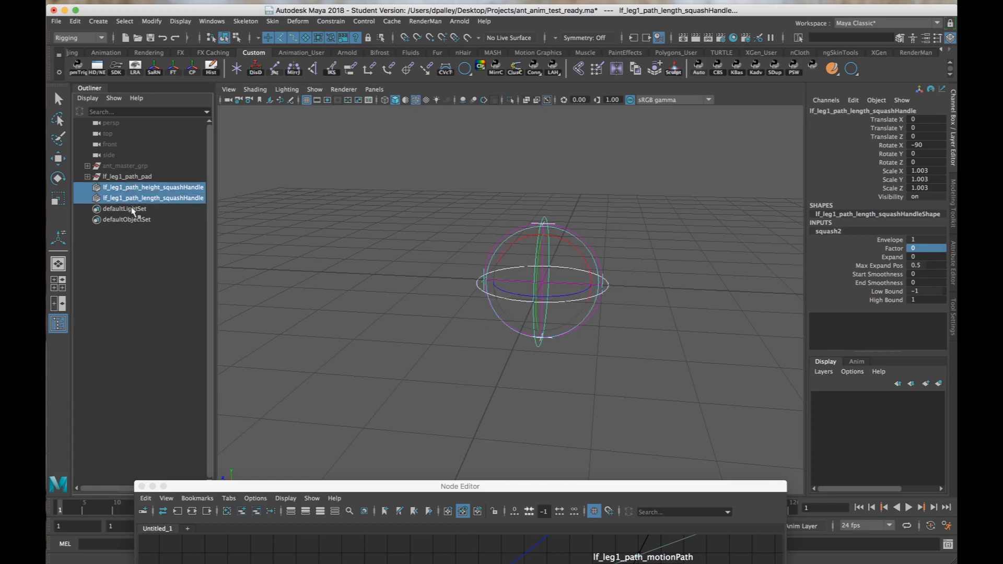
key("e")
middle_click_drag(123, 188, 124, 177)
left_click(124, 177)
Move lf_leg1_path_pad around to test the path's hierarchy, undo the move, and clear the selection.
key("w")
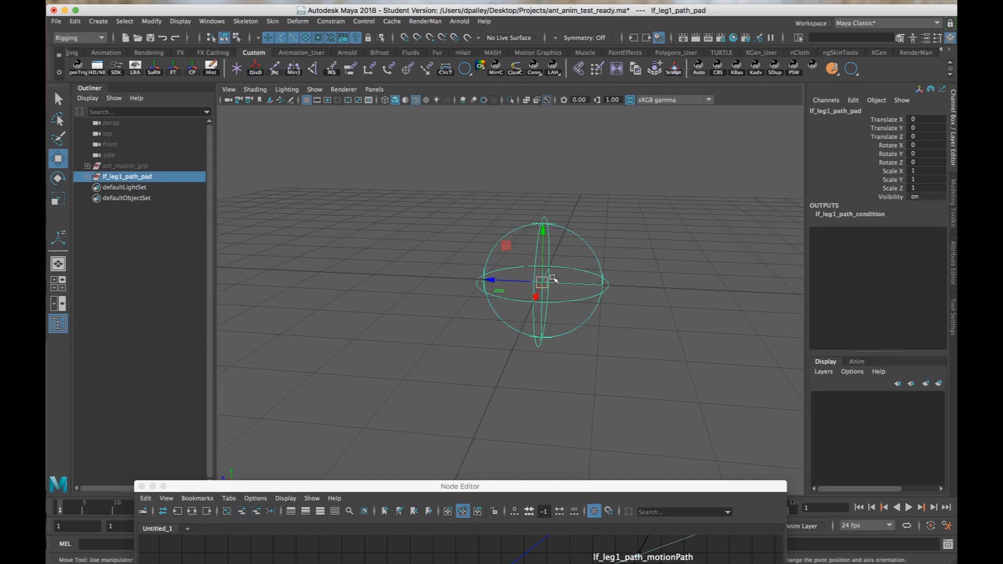
left_click_drag(534, 282, 558, 228)
right_click_drag(559, 229, 504, 222, "alt")
mouse_move(504, 222)
left_mouse_down("alt")
mouse_move(336, 210)
mouse_move(491, 218)
left_mouse_up("alt")
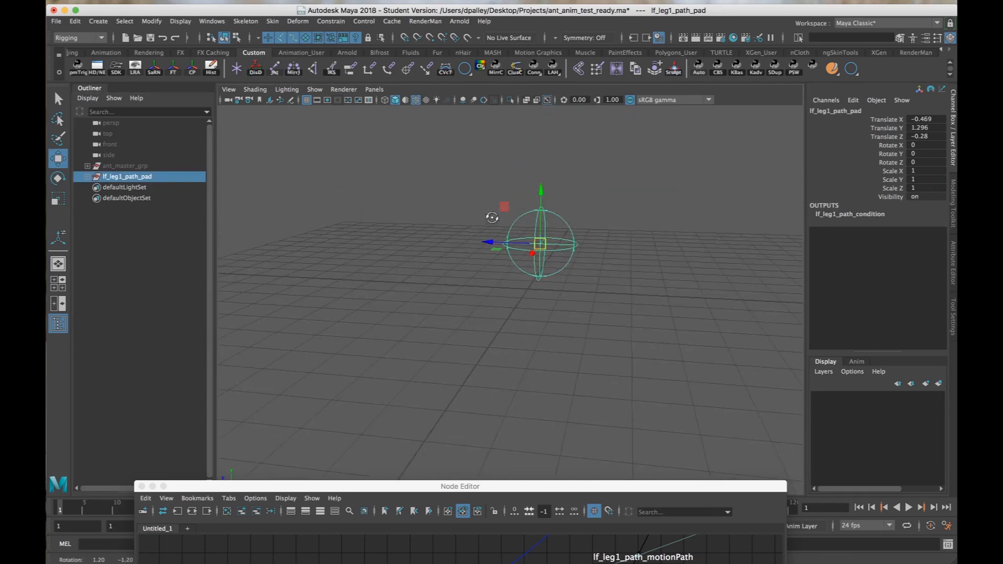
key("super+z")
right_click_drag(579, 254, 551, 262, "alt")
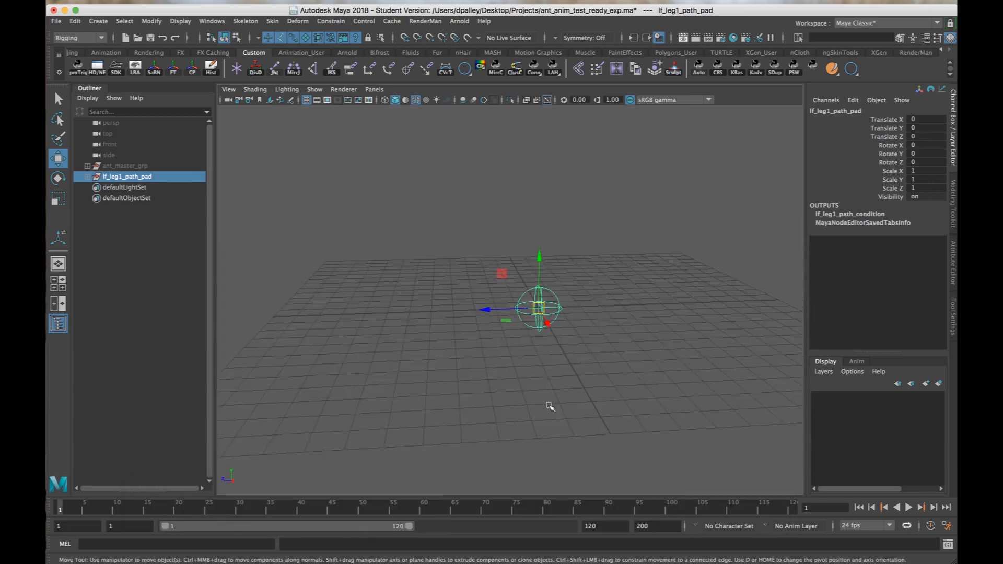
left_click(551, 406)
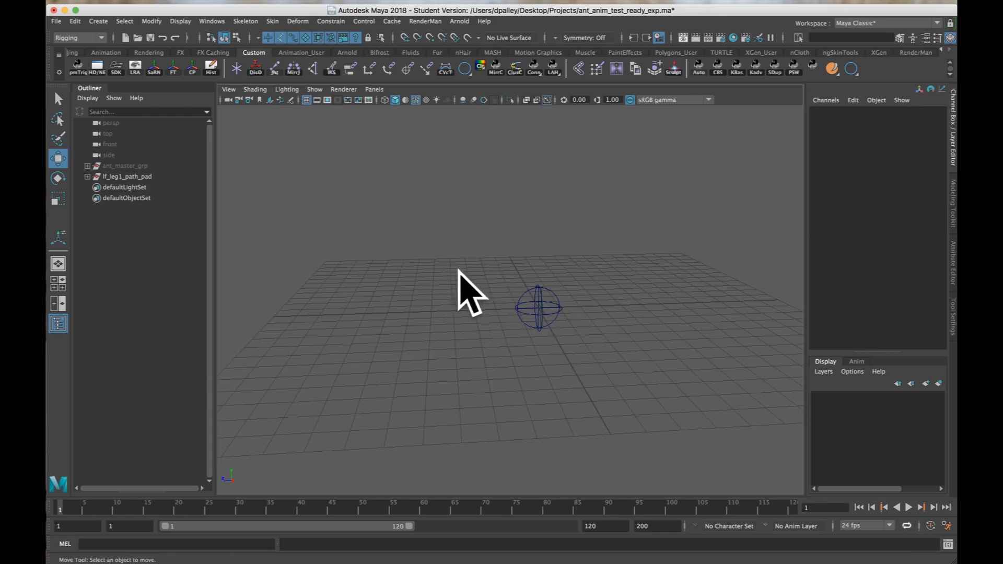
Open the Expression Editor, list entries by expression name, and name the new expression lf_leg1_path_Exp.
left_click(221, 22)
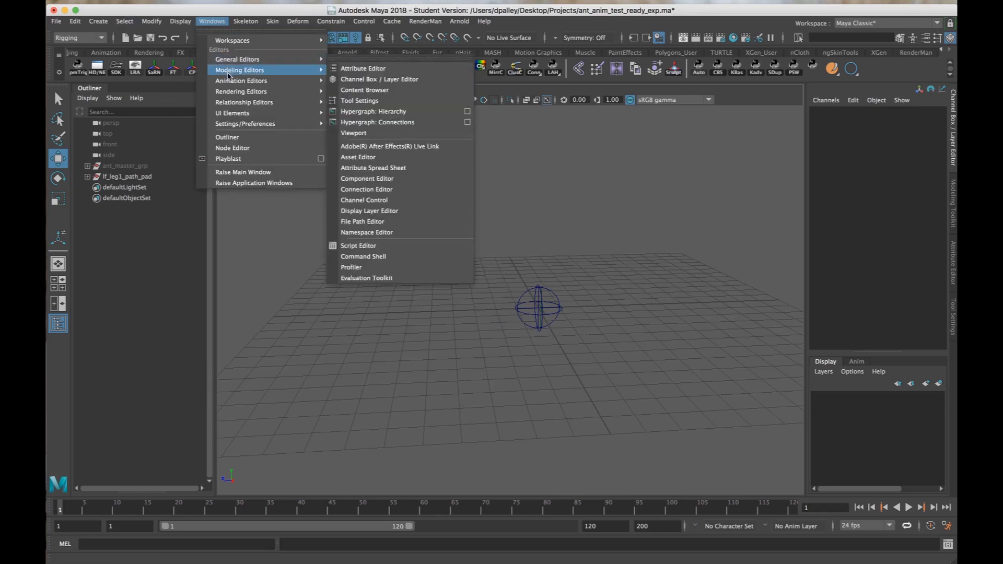
mouse_move(230, 82)
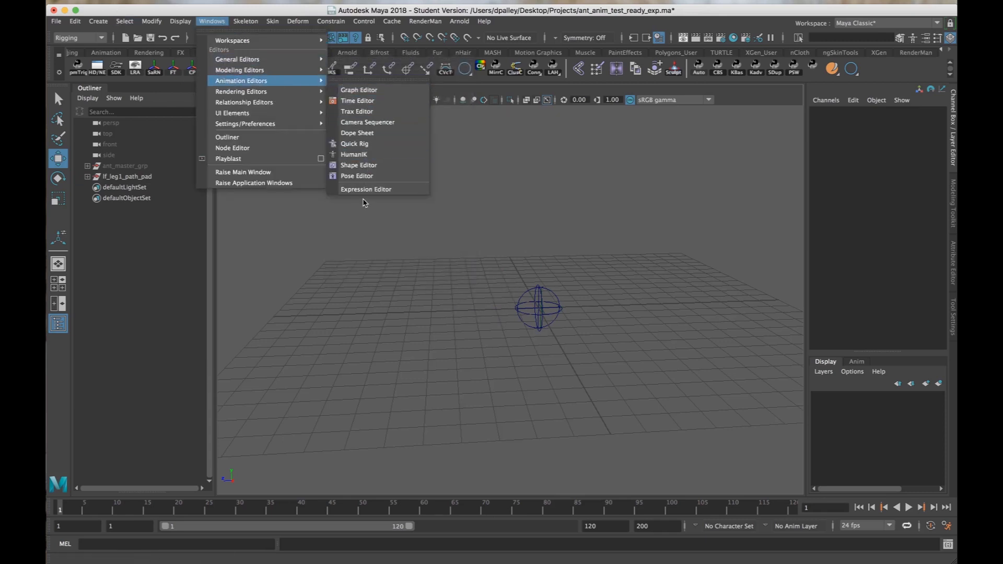
mouse_move(325, 81)
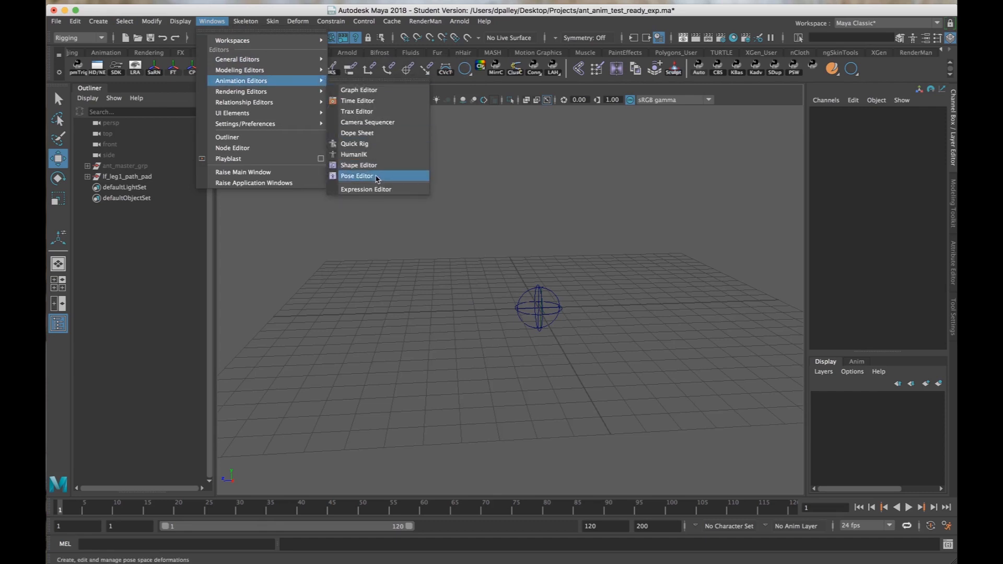
left_click(375, 188)
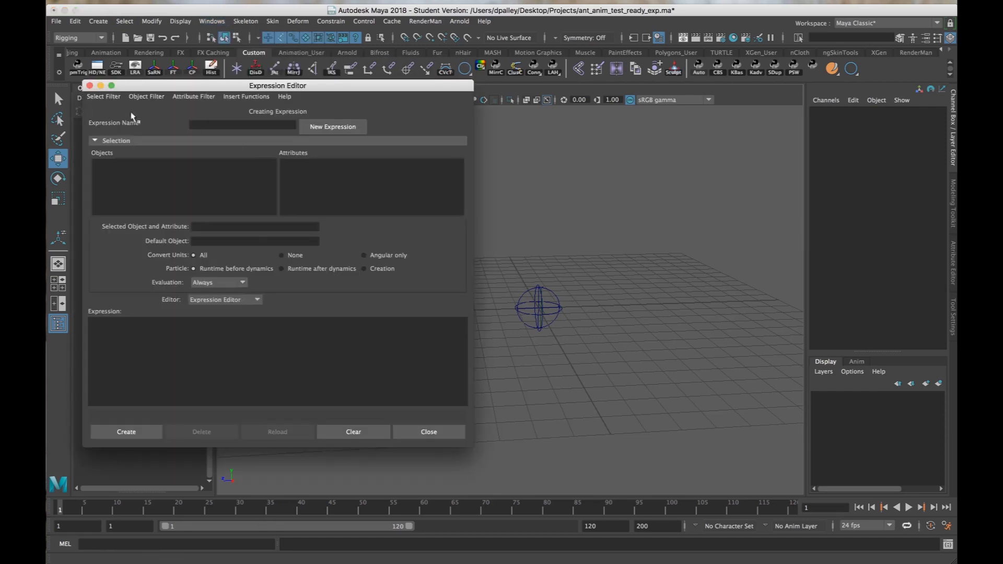
left_click(247, 125)
left_click(103, 96)
left_click(112, 107)
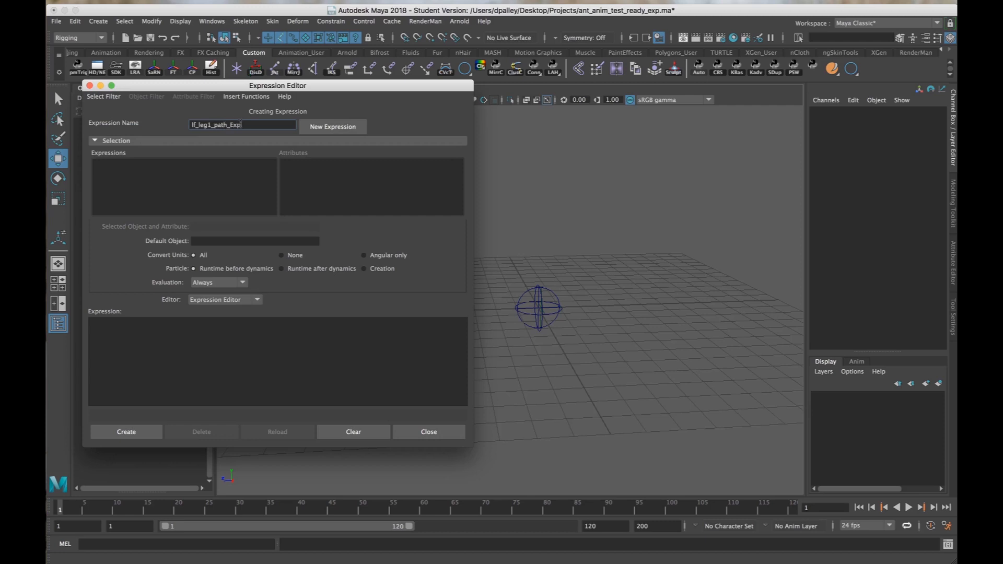
Begin the expression with "lf_leg1_path_motionPath.uValue =", copying the motion path node's name from the locator's inputs.
left_click(136, 370)
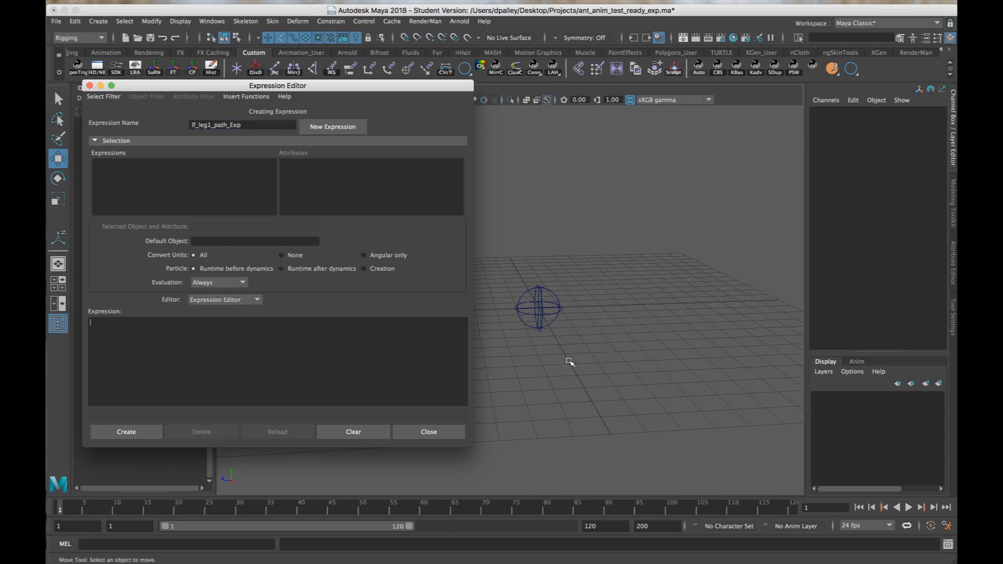
right_click_drag(569, 362, 751, 363, "alt")
left_click_drag(626, 353, 609, 362, "alt")
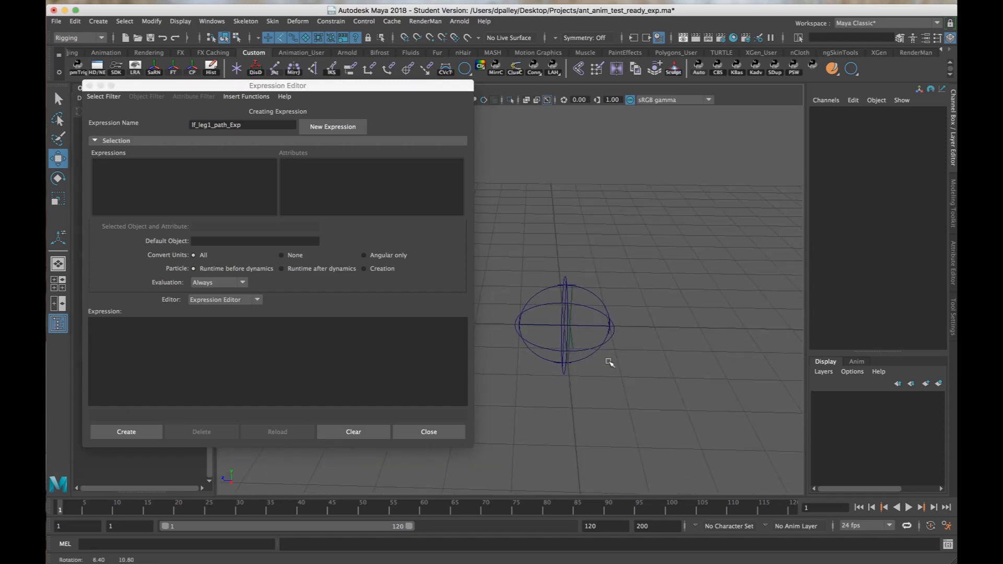
left_click(573, 346)
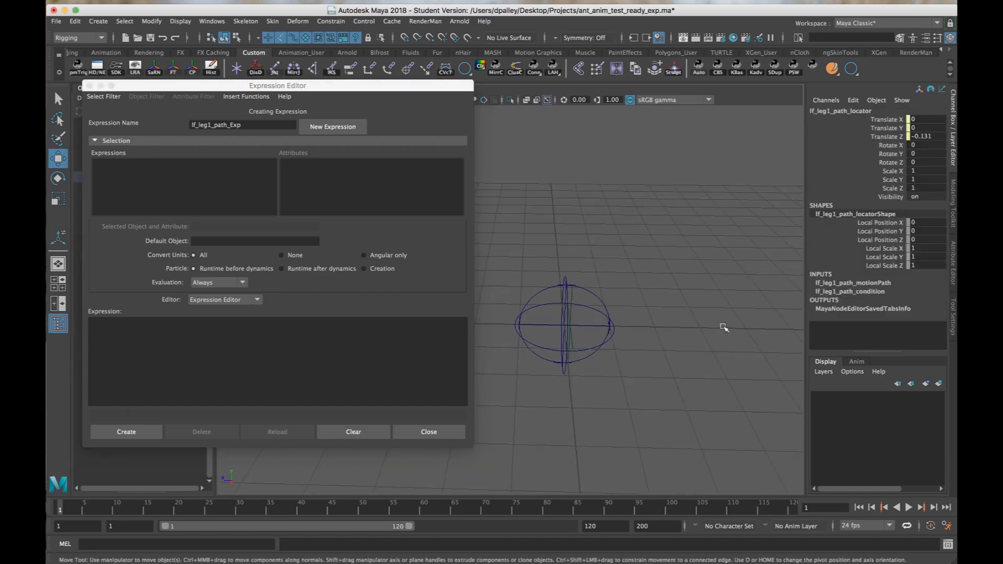
left_click(852, 284)
double_click(842, 282)
key("super+c")
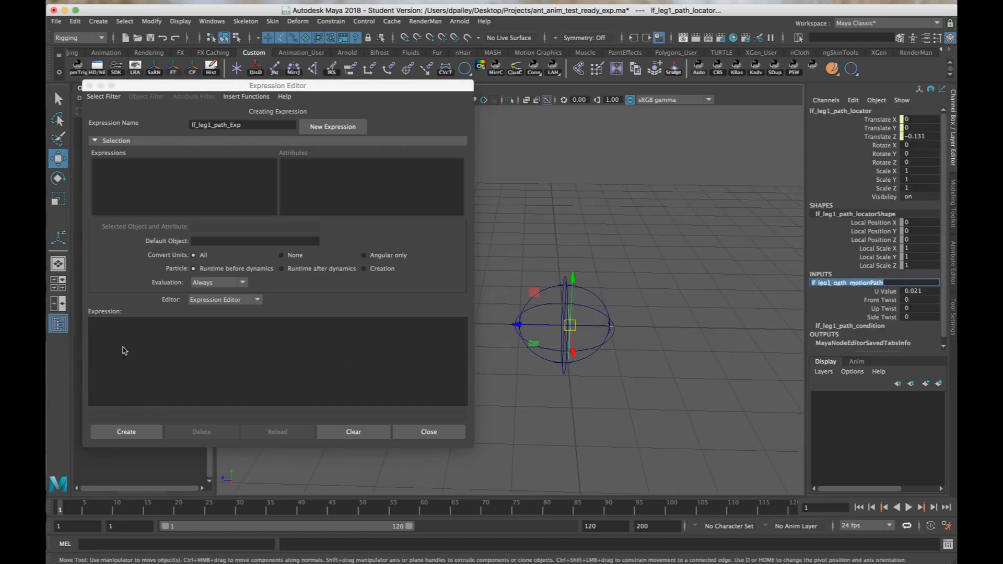
left_click(123, 347)
key("super+v")
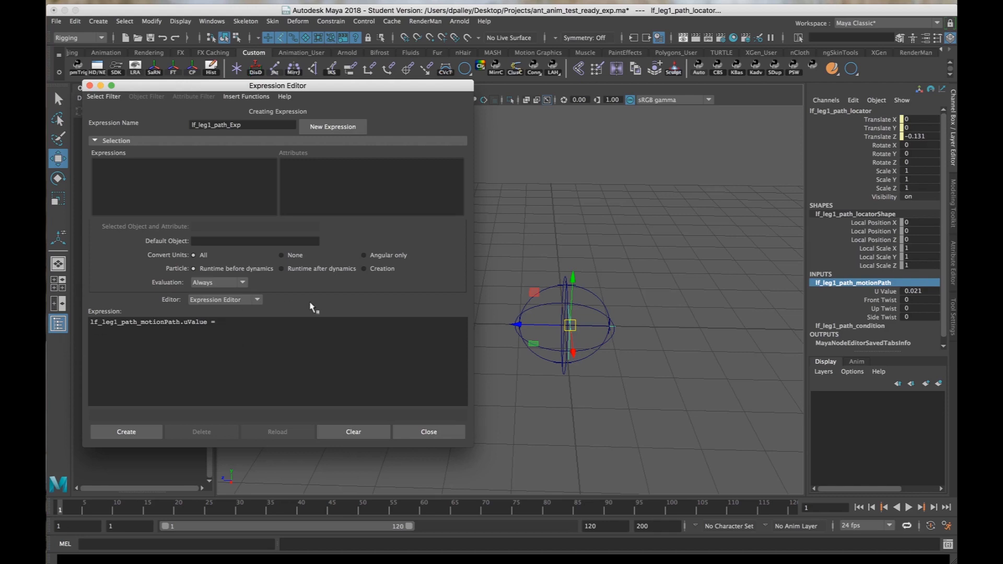
Complete the uValue assignment as "frame % 5;" and step the timeline through the early frames to frame 6.
right_click_drag(577, 364, 545, 367, "alt")
left_click_drag(545, 367, 551, 367, "alt")
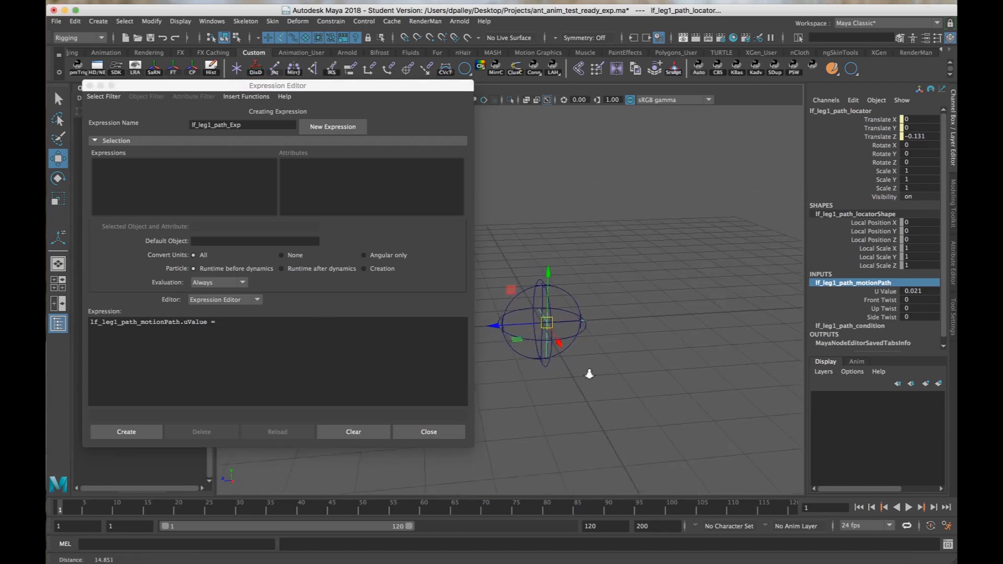
right_click_drag(589, 373, 600, 376, "alt")
left_click(245, 360)
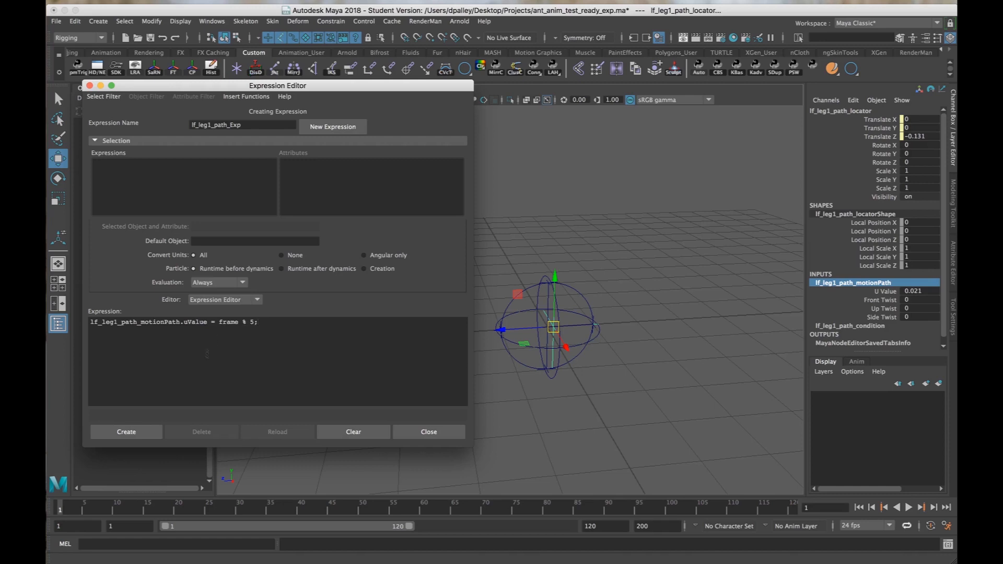
left_click(67, 508)
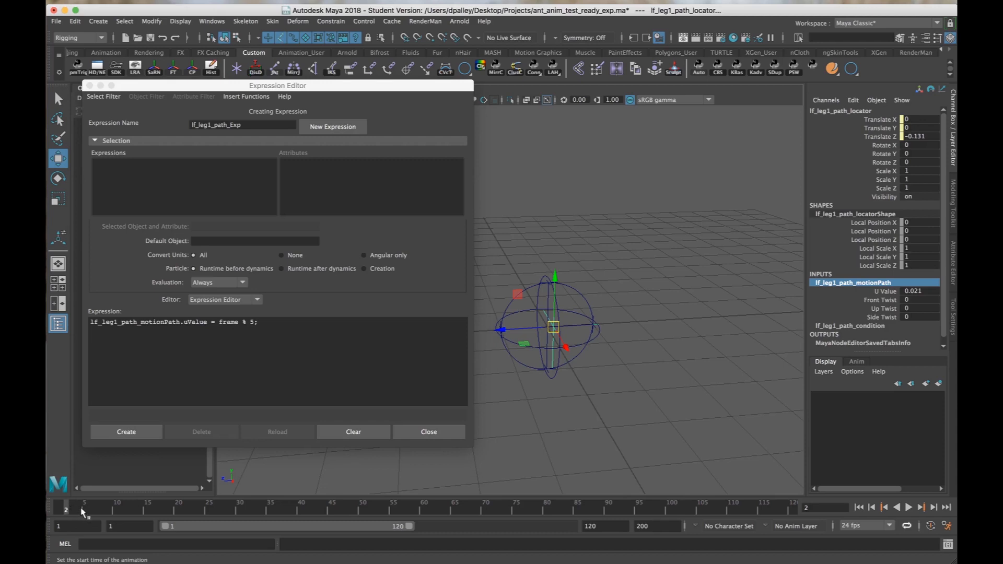
left_click(83, 510)
left_click(90, 511)
Change the modulus in the uValue expression to 1.
left_click(244, 322)
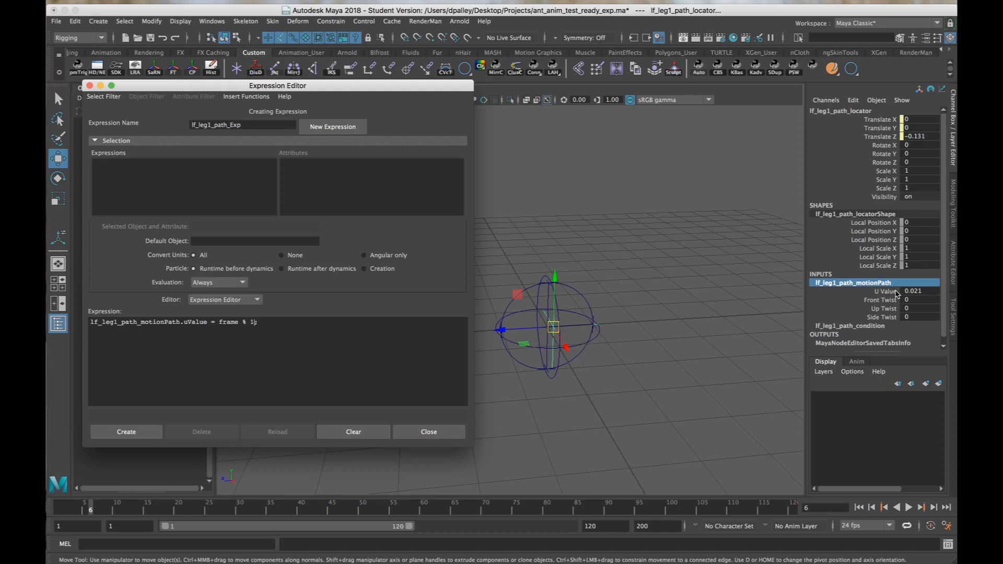
double_click(243, 321)
left_click_drag(250, 322, 258, 322)
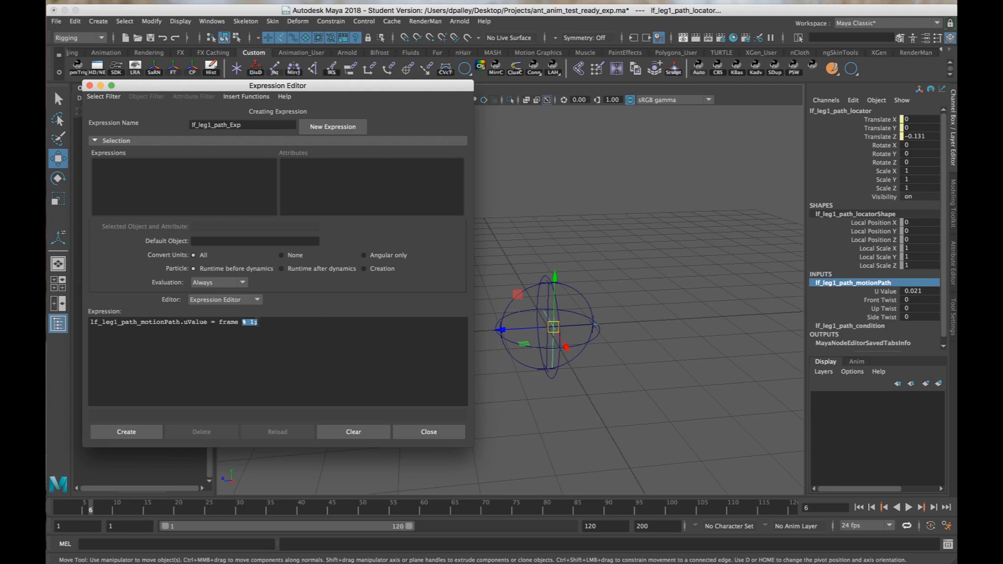
left_click(258, 321)
Replace frame with (frame / 48) in the expression, so it reads "lf_leg1_path_motionPath.uValue = (frame / 48) % 1;".
left_click_drag(219, 321, 265, 321)
left_click(242, 338)
left_click(240, 323)
type("(frame / 48)")
left_click_drag(219, 322, 266, 322)
Play the timeline from frame 1 and scrub to frame 48 to check the cycle's length.
left_click(59, 510)
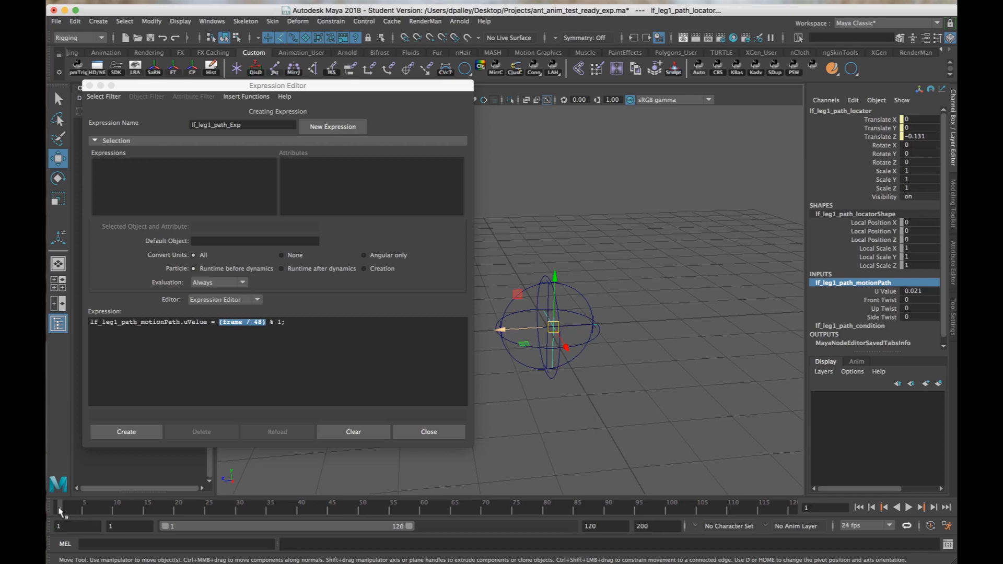
key("alt+v")
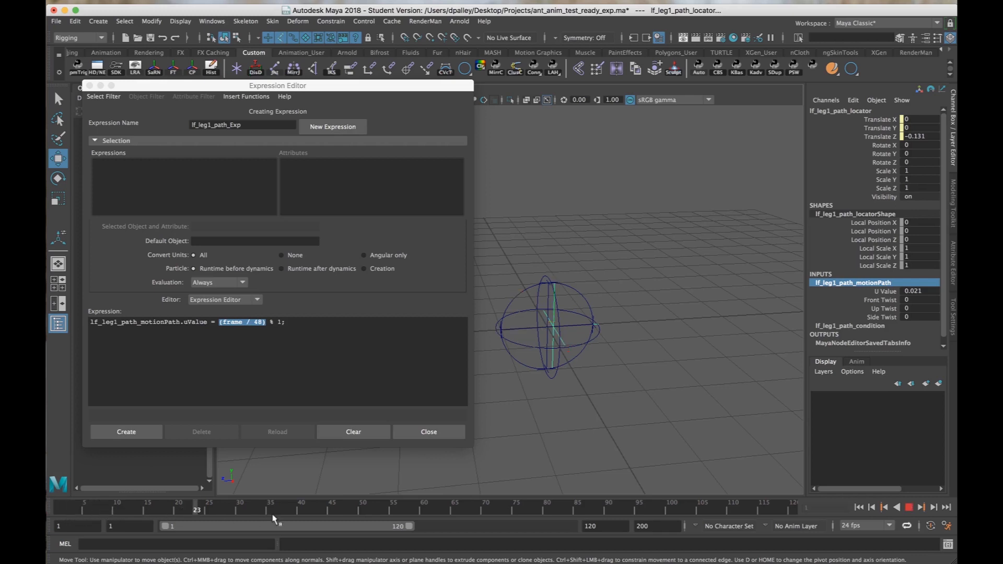
left_click_drag(330, 514, 348, 513)
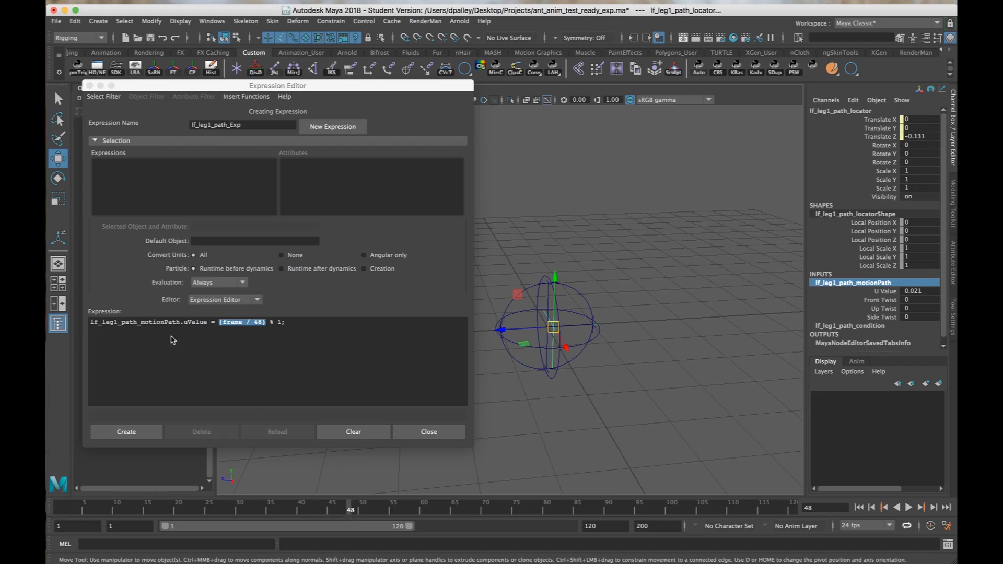
Create the lf_leg1_path_Exp expression with a divisor of 48.
left_click(256, 324)
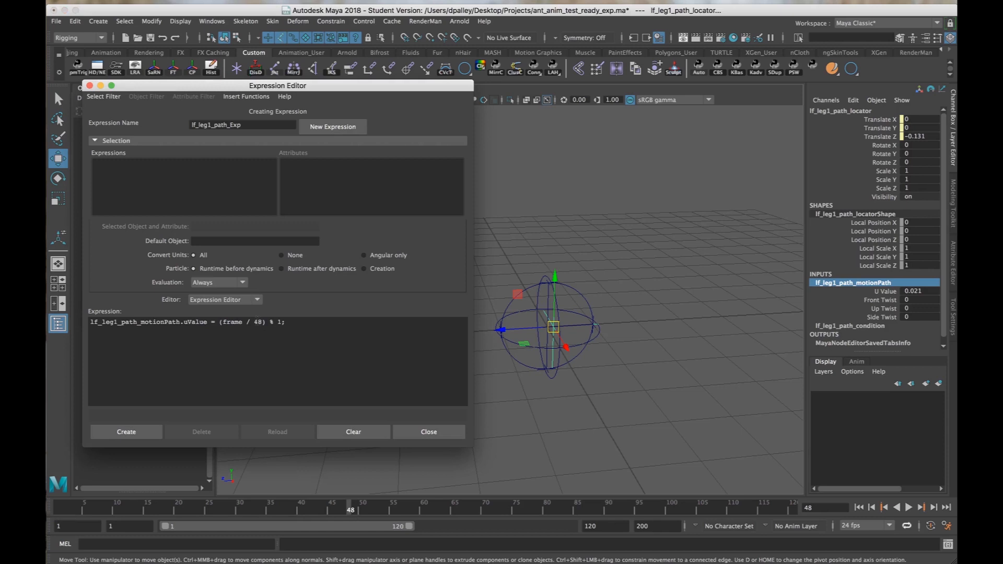
double_click(257, 322)
left_click(129, 436)
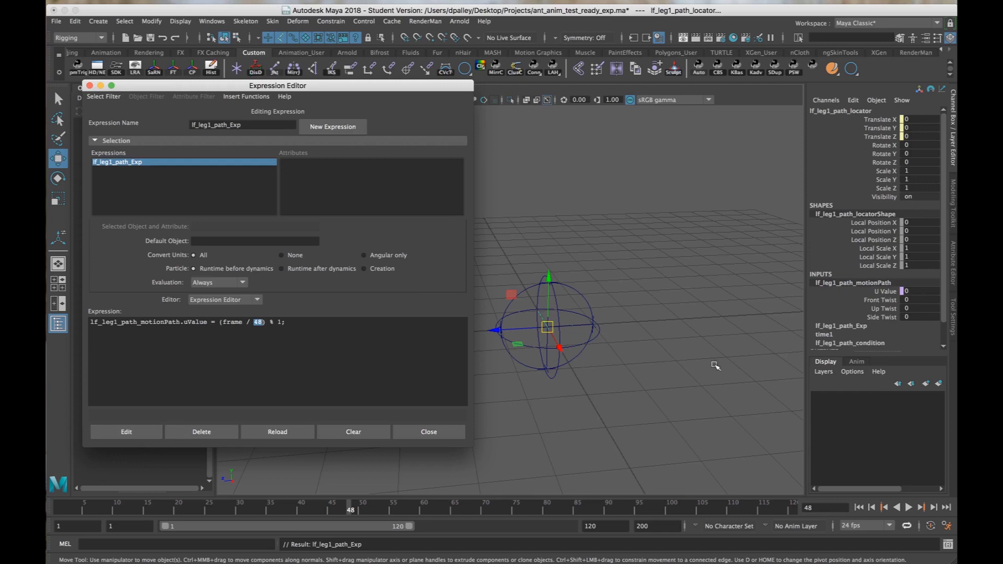
Play the animation from frame 1 to examine how the locator travels around the circular path, and stop it.
left_click_drag(647, 367, 609, 360, "alt")
right_click_drag(601, 359, 598, 353, "alt")
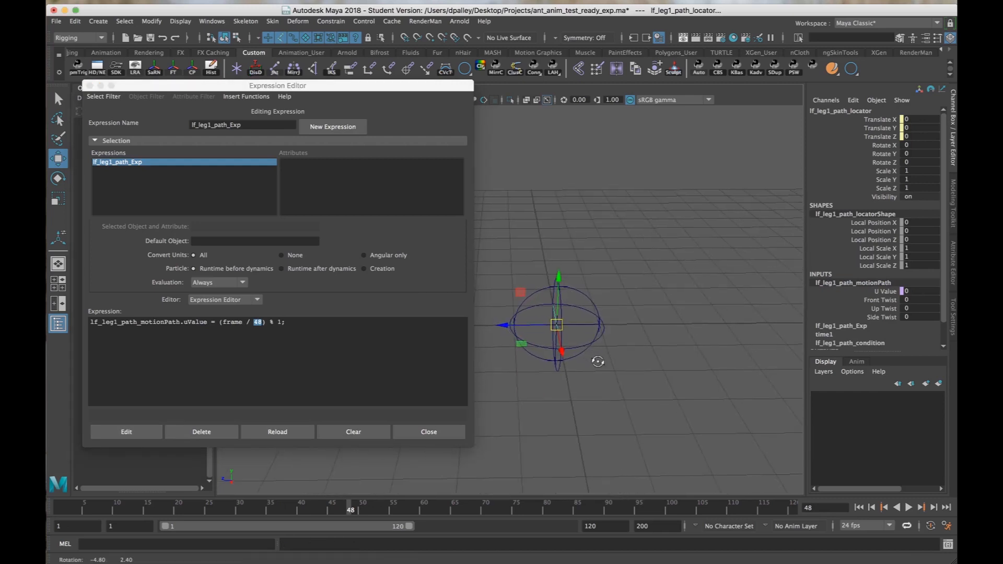
left_click(859, 507)
left_click_drag(674, 439, 689, 434, "alt")
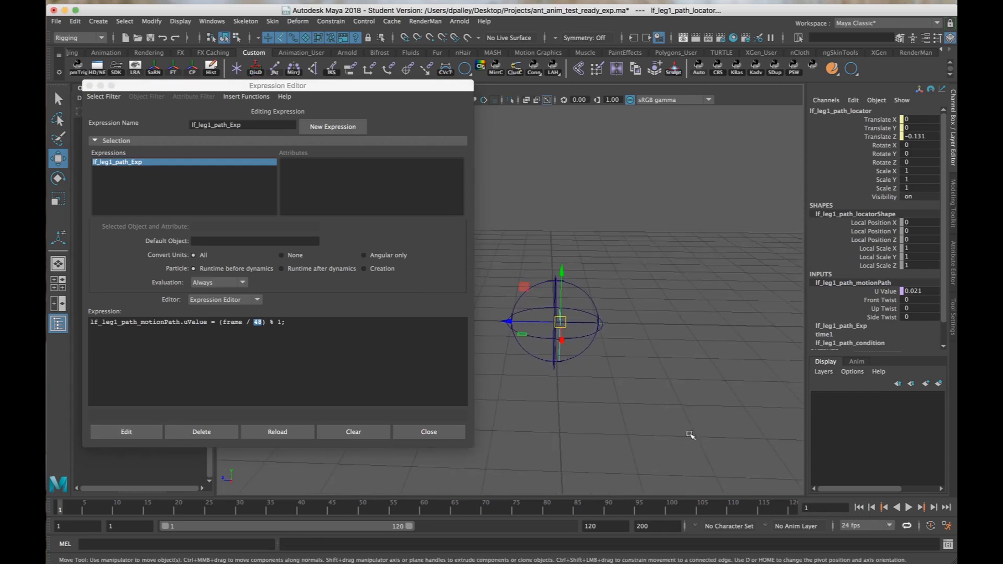
right_click_drag(690, 434, 719, 436, "alt")
left_click_drag(694, 434, 667, 427, "alt")
middle_click_drag(637, 424, 617, 428, "alt")
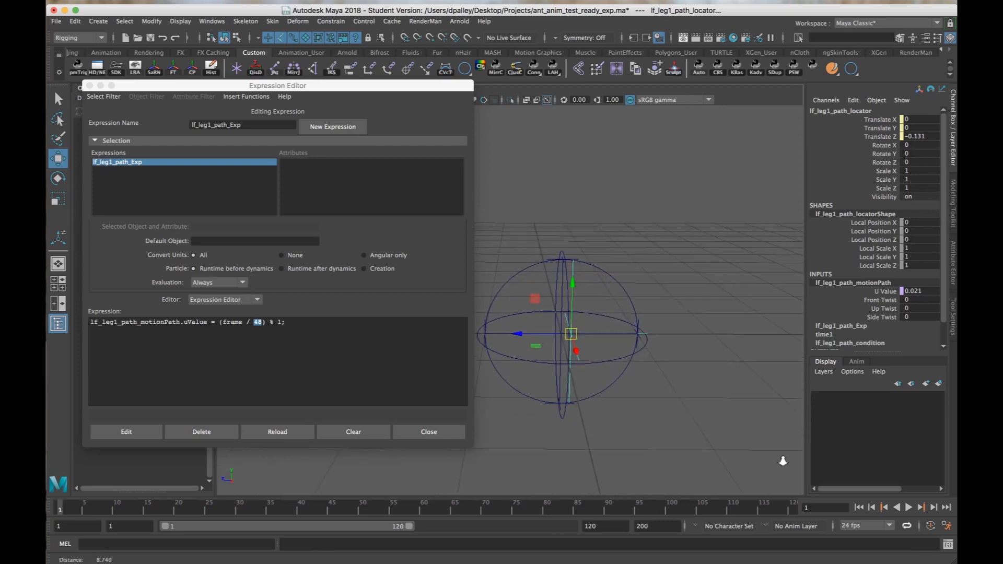
right_click_drag(712, 453, 651, 441, "alt")
middle_click_drag(651, 441, 664, 453, "alt")
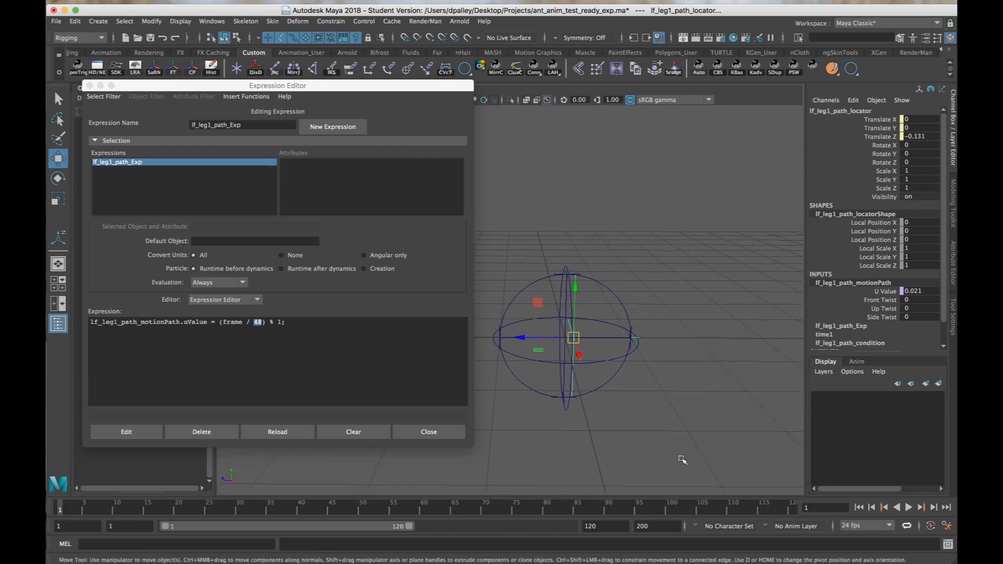
left_click(908, 507)
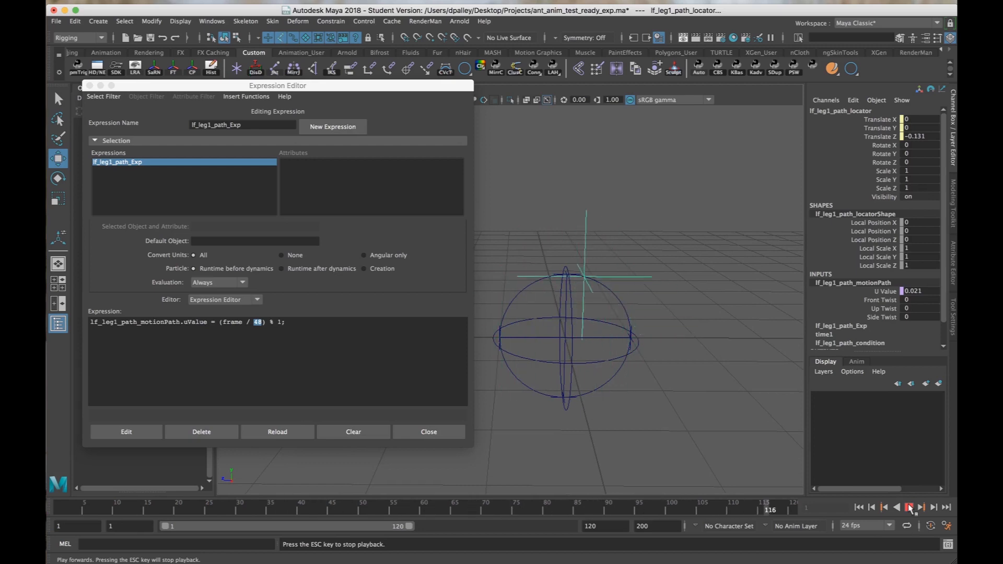
left_click(907, 507)
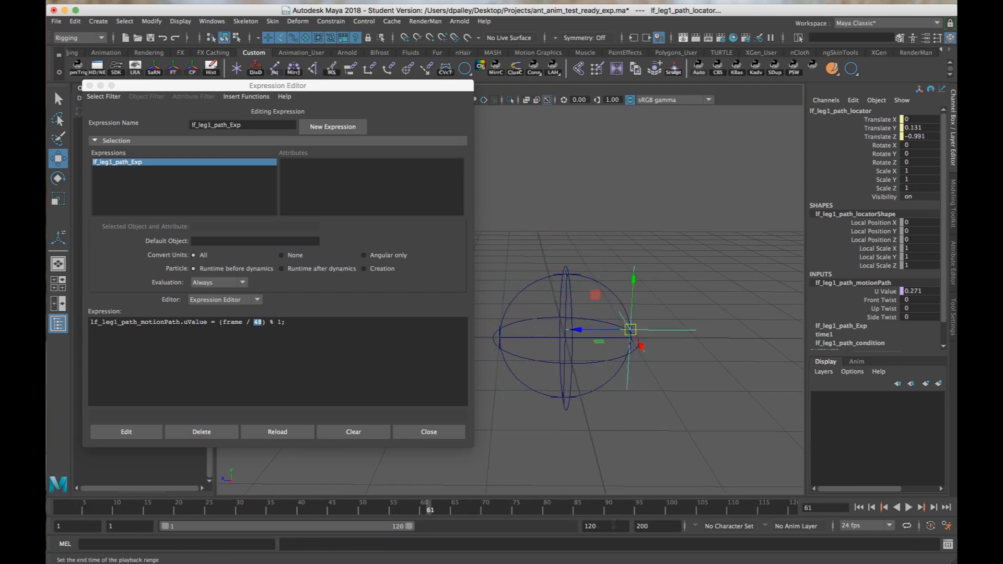
Extend the playback range's end to frame 1000 and play the locator's motion again.
double_click(616, 526)
type("10000")
key("Return")
left_click(908, 507)
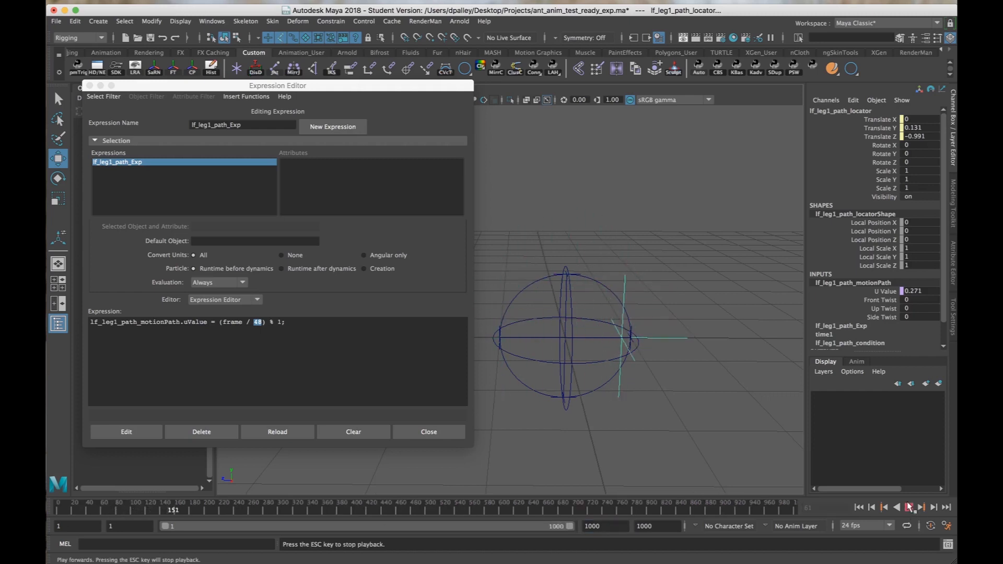
left_click(908, 507)
Set the frame divisor in lf_leg1_path_Exp to 8, update the expression, and replay the motion from frame 1.
left_click(260, 322)
double_click(260, 321)
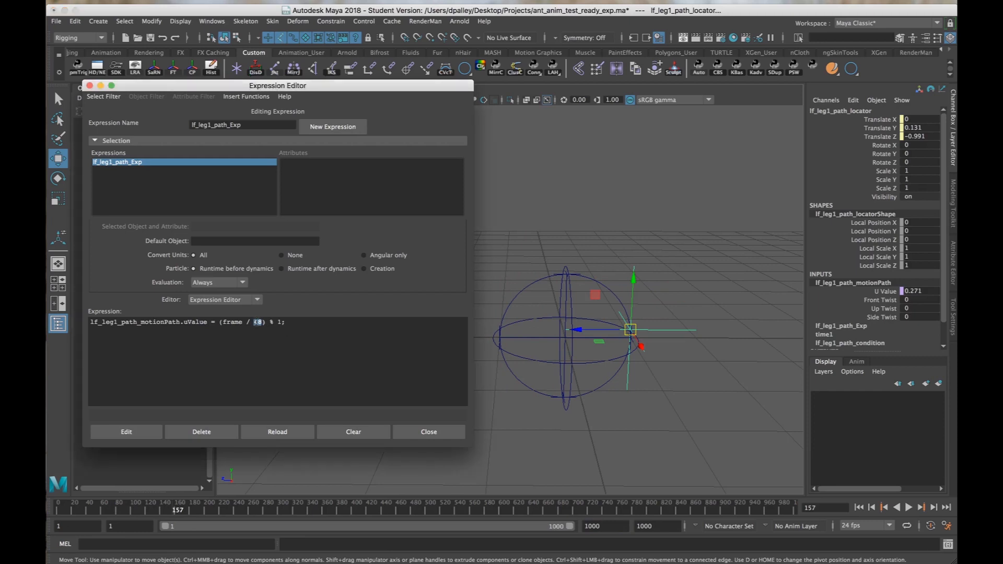
type("8")
left_click(152, 431)
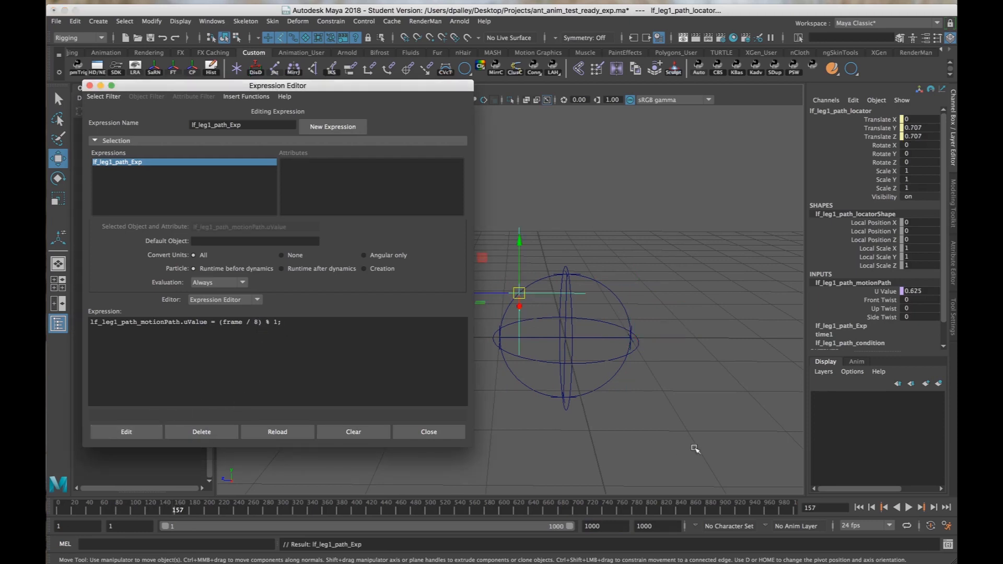
left_click(859, 507)
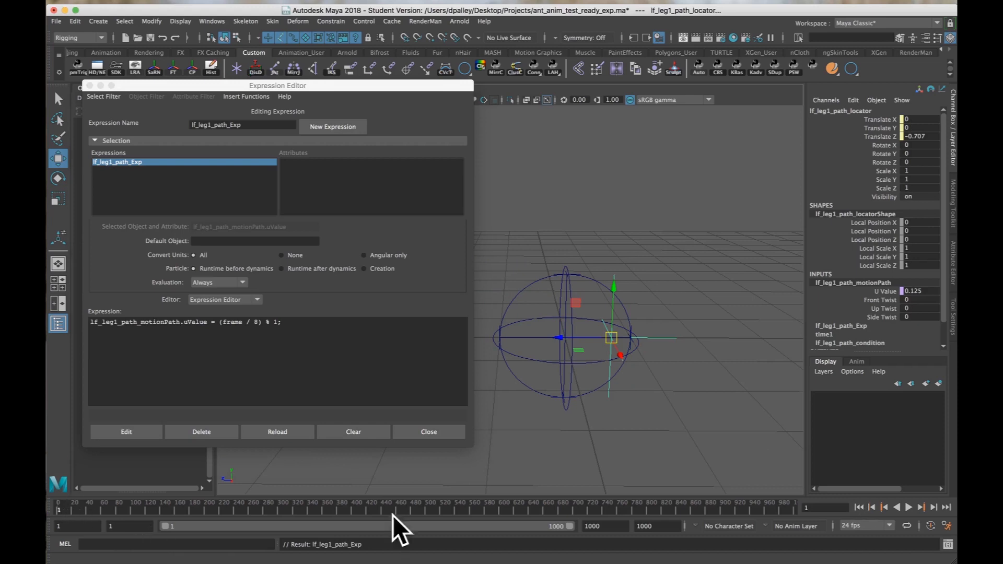
left_click(908, 507)
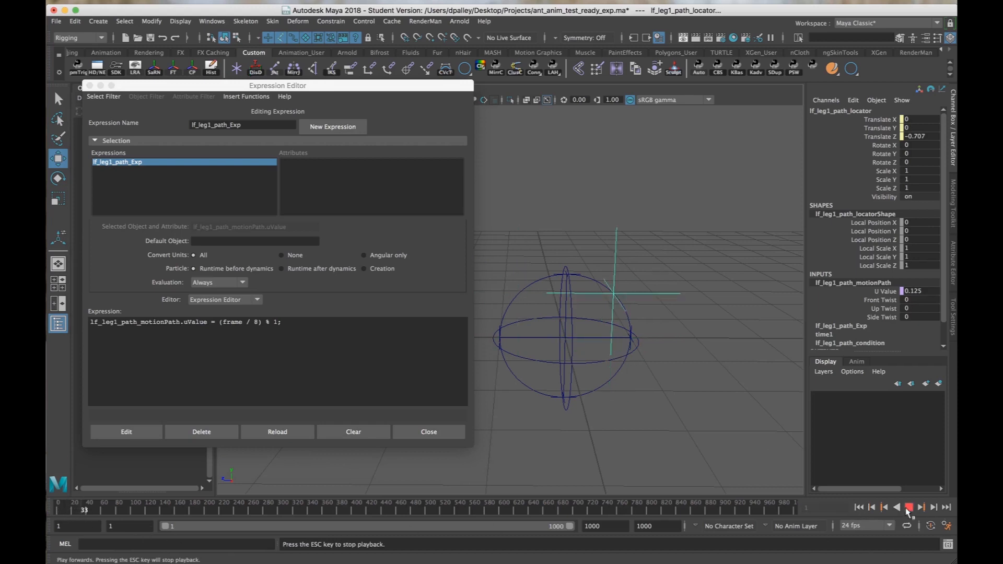
Set the frame divisor in lf_leg1_path_Exp to 120, update the expression, play the motion, and return to frame 1.
left_click(259, 323)
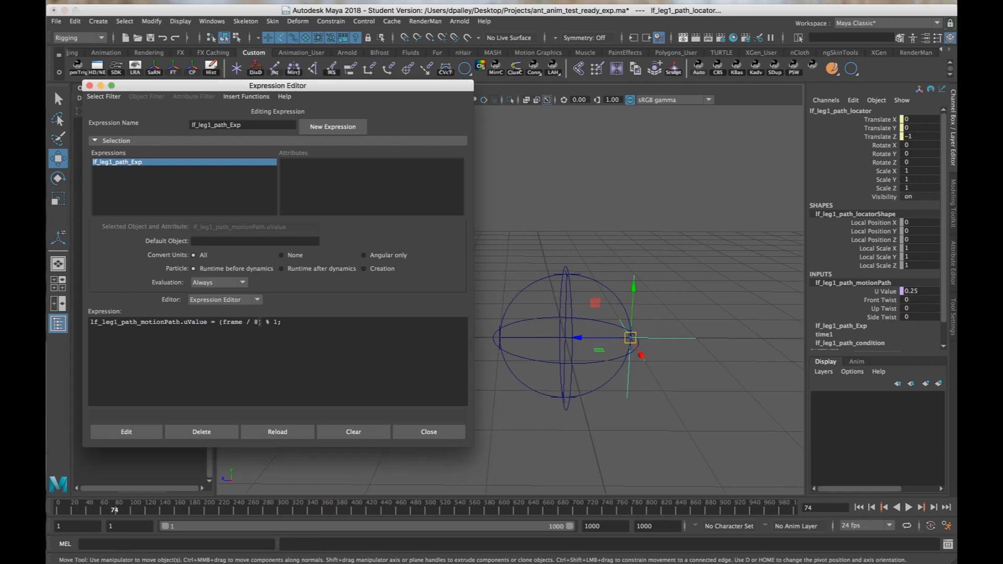
type("120")
left_click(126, 431)
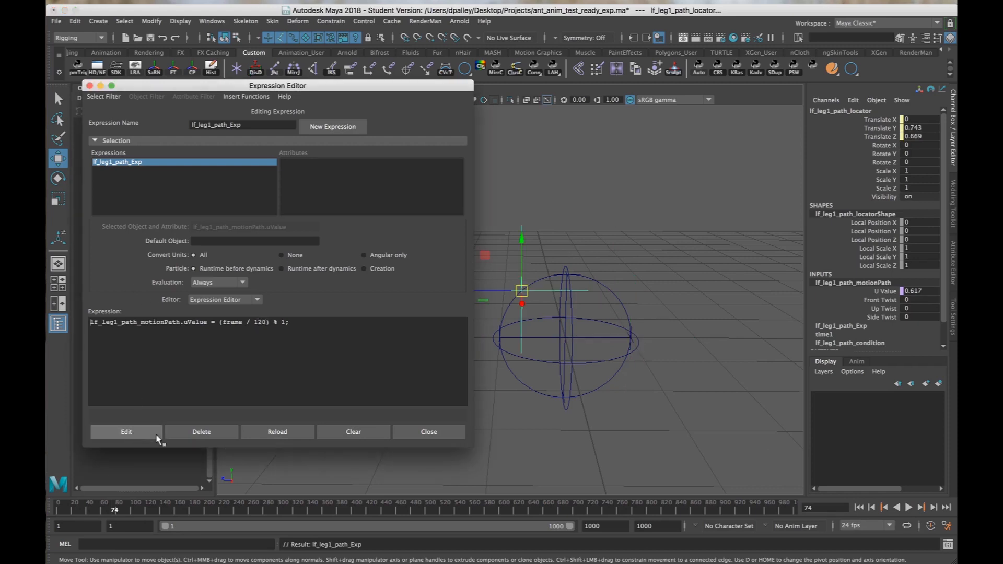
left_click(907, 506)
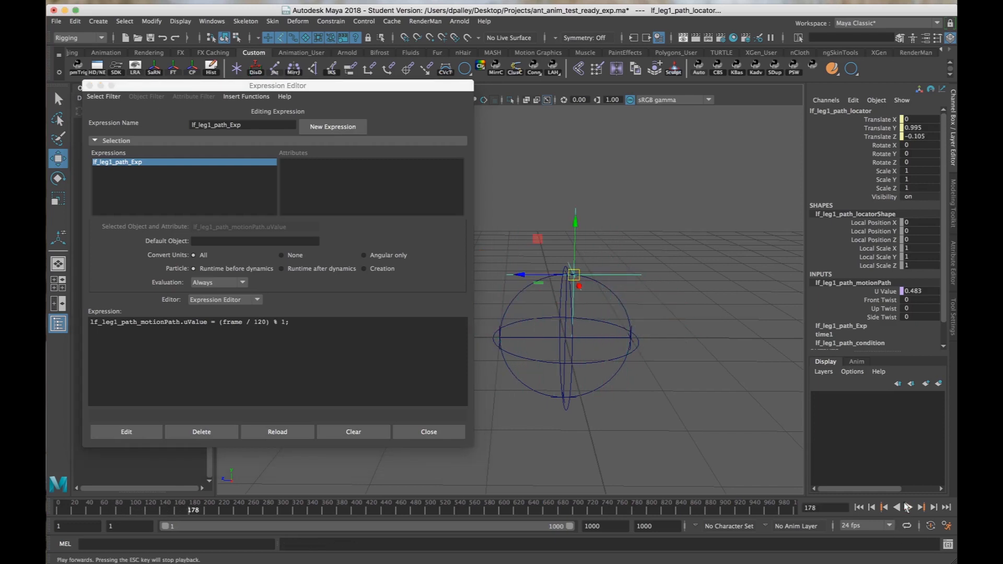
left_click(907, 507)
left_click(858, 507)
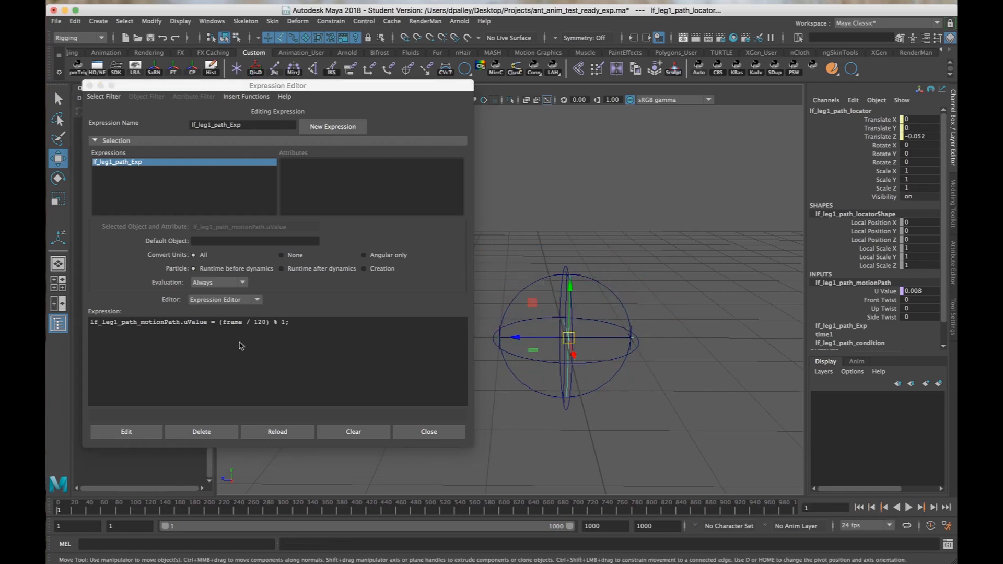
Set the frame divisor in lf_leg1_path_Exp to 48 and update the expression.
left_click(247, 323)
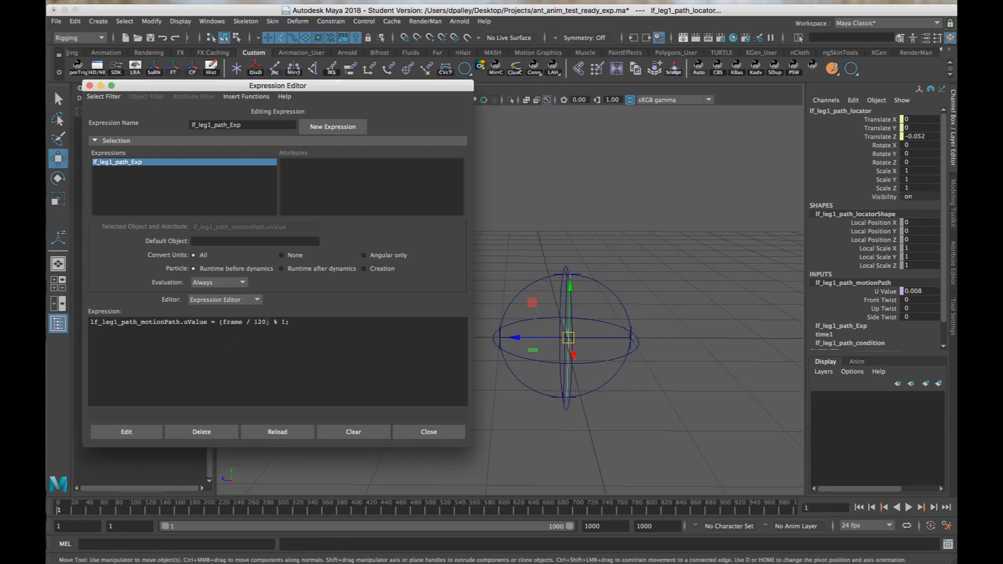
double_click(259, 321)
type("48")
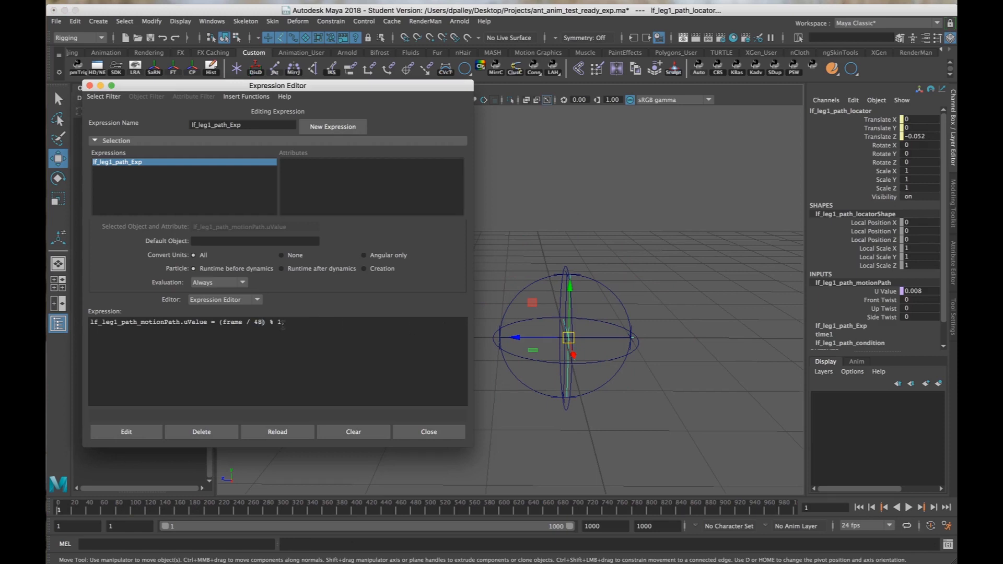
left_click(125, 431)
left_click_drag(683, 359, 708, 364, "alt")
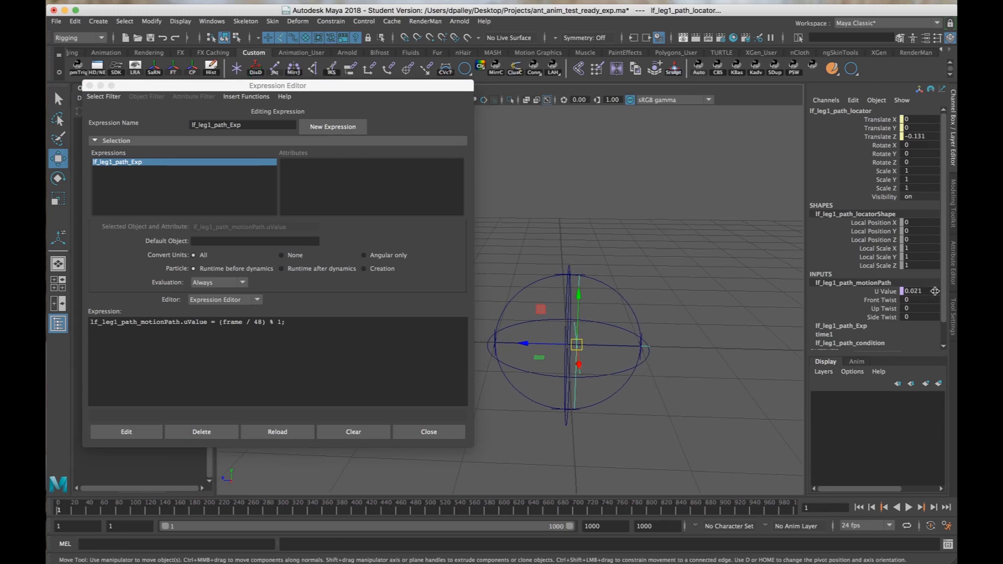
left_click_drag(578, 387, 649, 365, "alt")
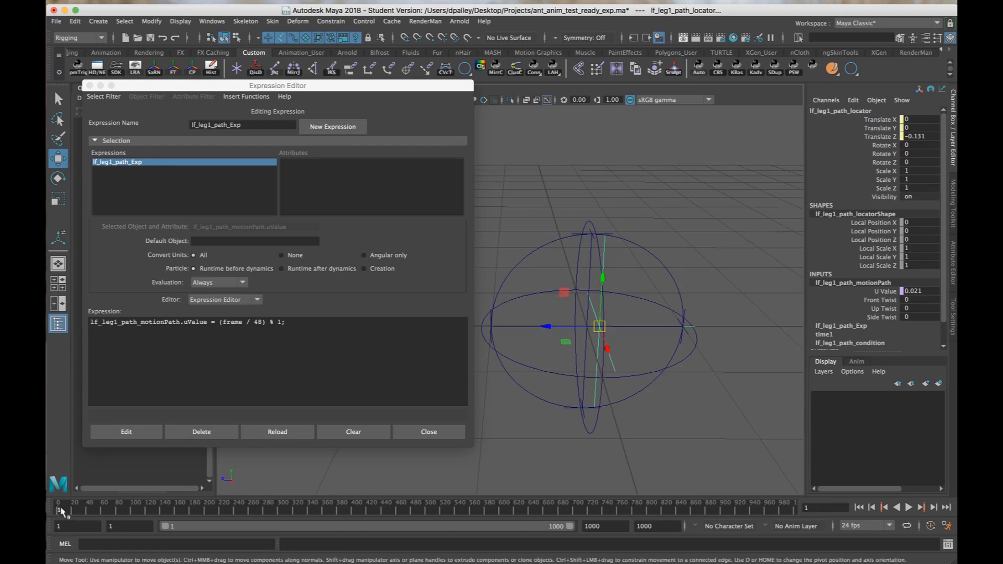
left_click(233, 321)
double_click(233, 321)
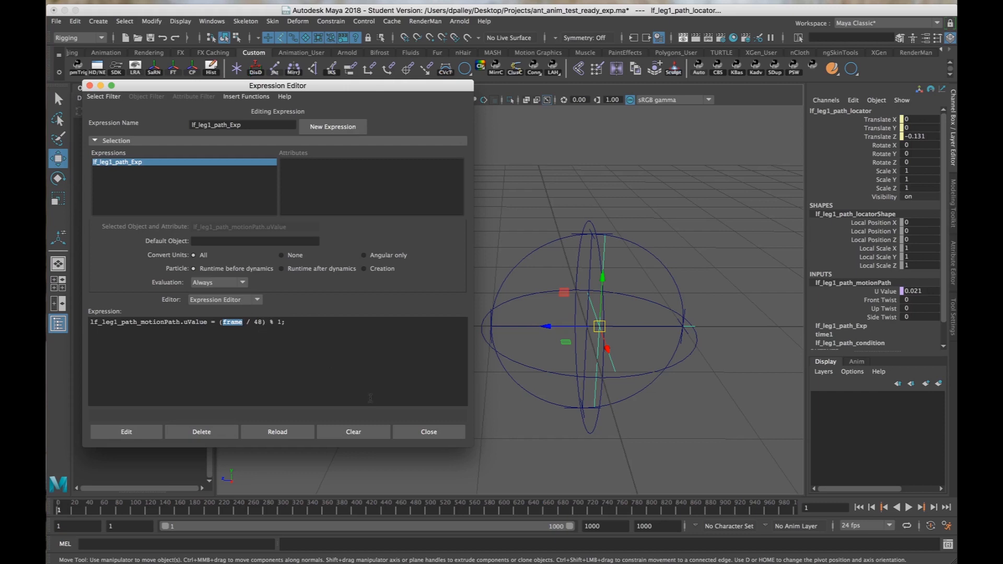
right_click_drag(604, 406, 516, 387, "alt")
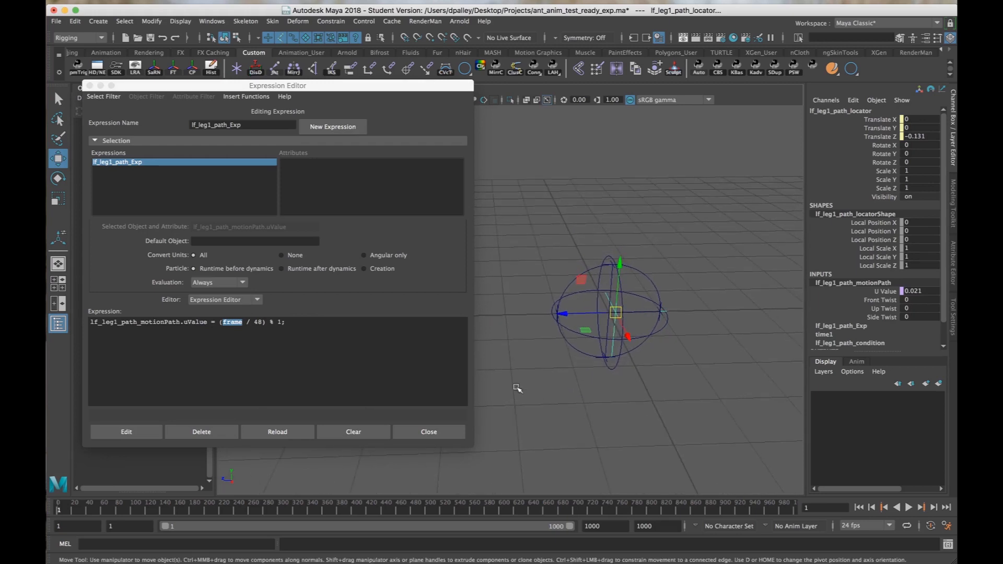
left_click(254, 322)
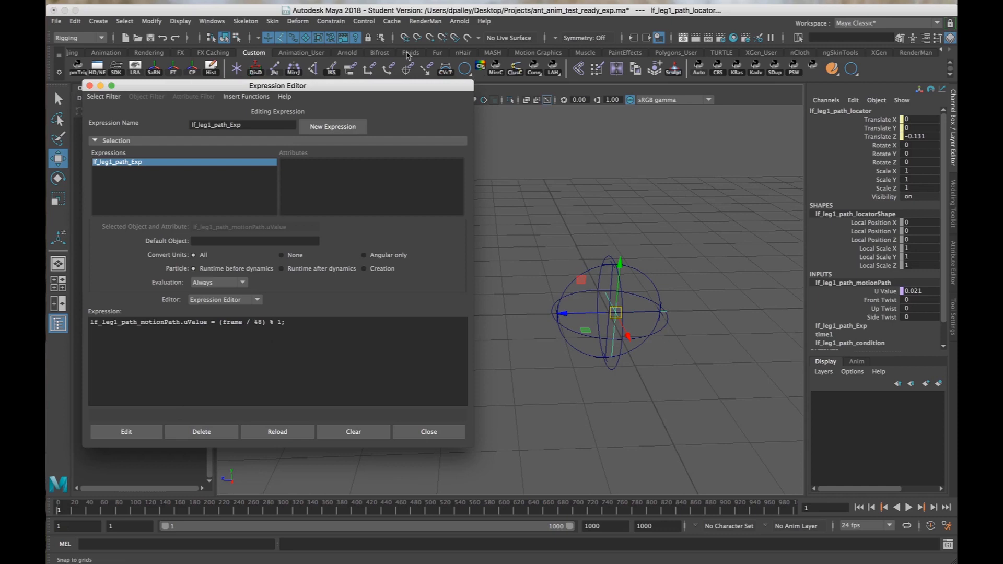
Move the Expression Editor out of the way and unhide ant_master_grp to show the ant rig.
left_click_drag(421, 87, 494, 438)
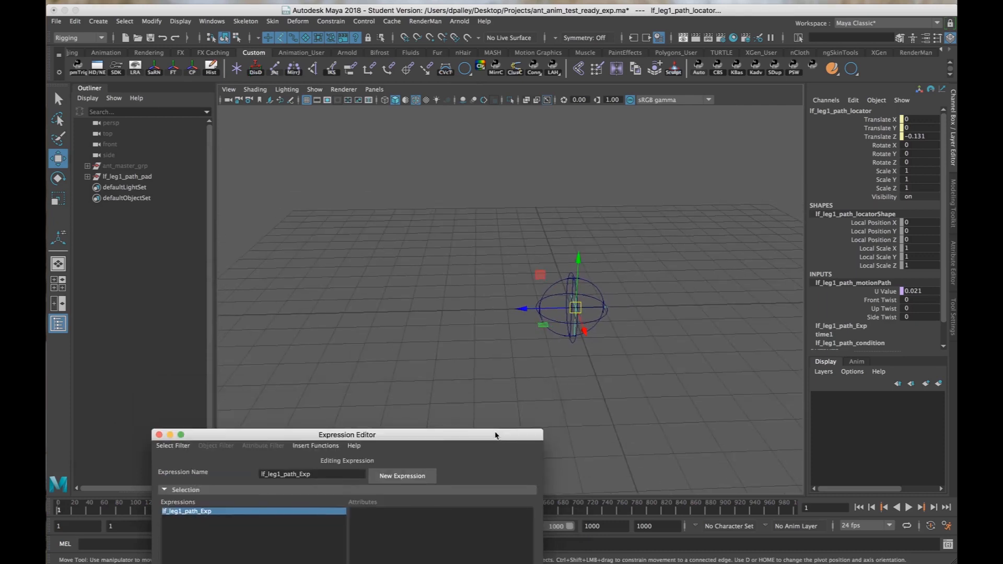
right_click_drag(631, 341, 585, 332, "alt")
left_click_drag(586, 332, 553, 261, "alt")
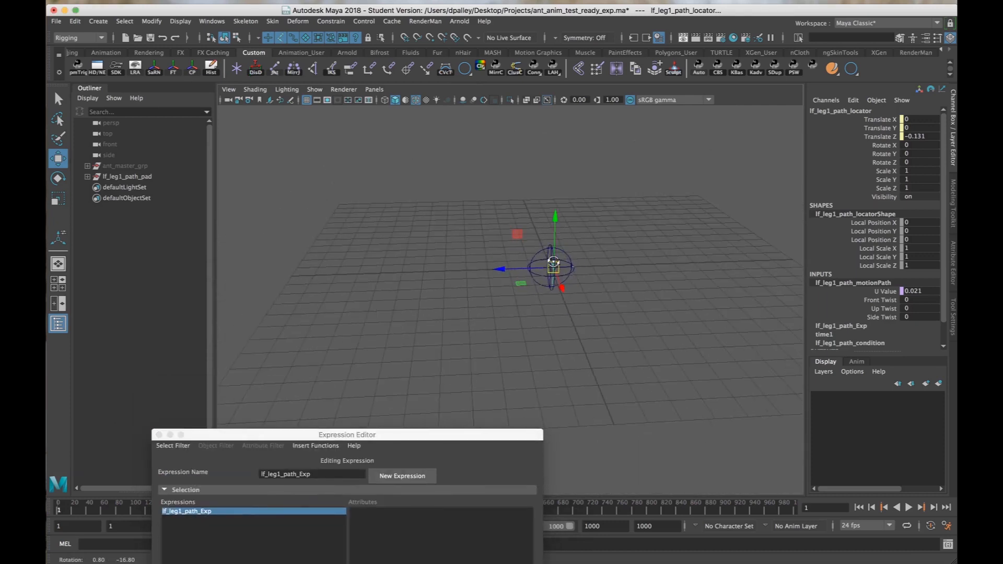
left_click(140, 168)
key("shift+h")
middle_click_drag(463, 273, 459, 267, "alt")
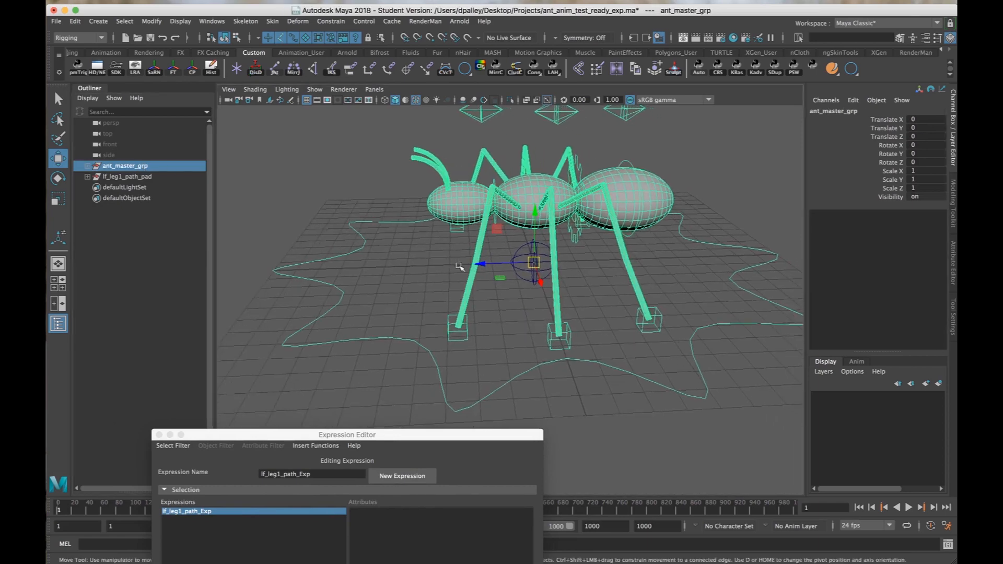
Select the left front foot's control lf_leg1_icon and add lf_leg1_path_pad to the selection.
scroll(313, 269, "up", 4)
left_click(138, 177)
left_click_drag(521, 189, 620, 204, "alt")
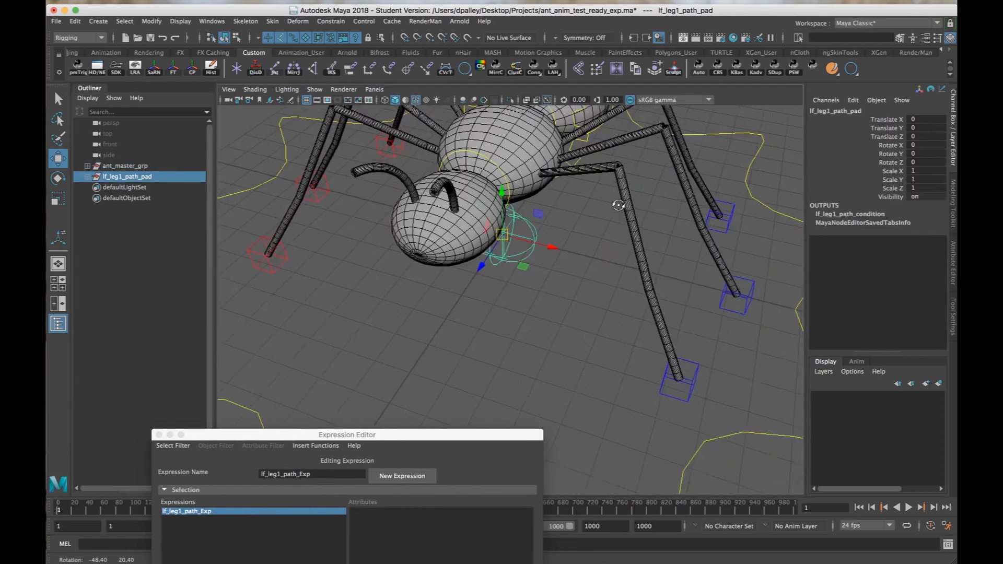
middle_click_drag(620, 203, 510, 162, "alt")
left_click_drag(510, 161, 579, 284, "alt")
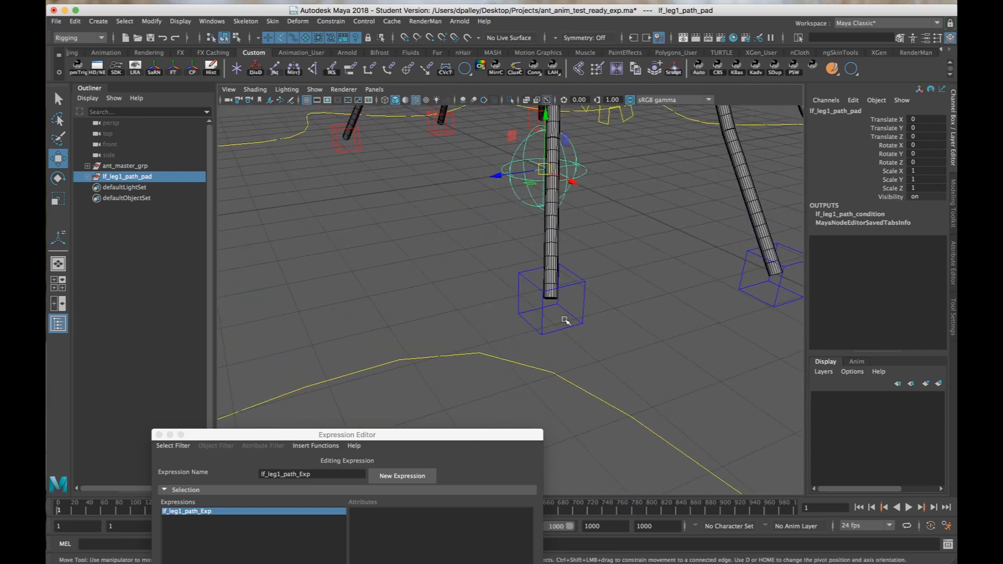
left_click_drag(566, 320, 574, 372)
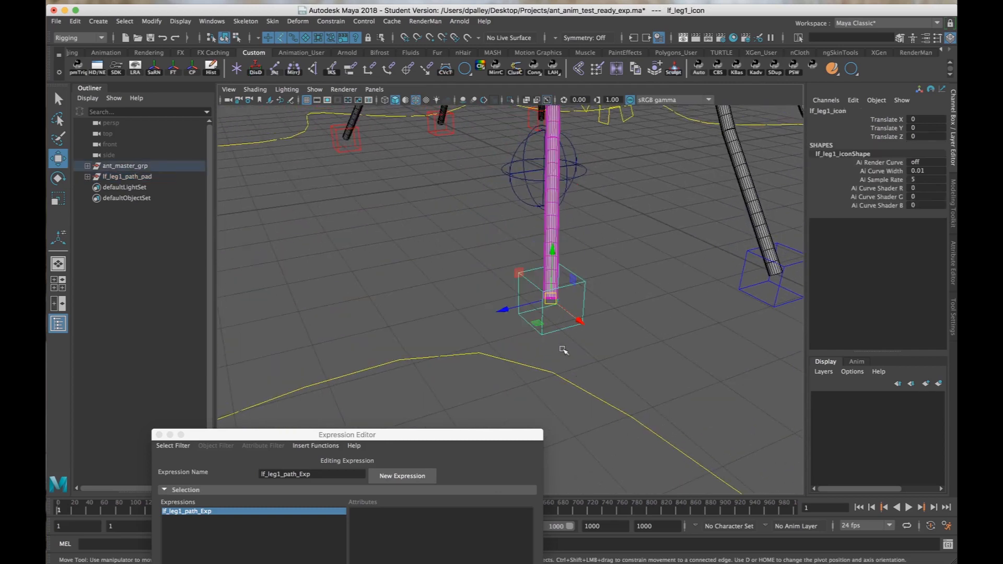
left_click(113, 178)
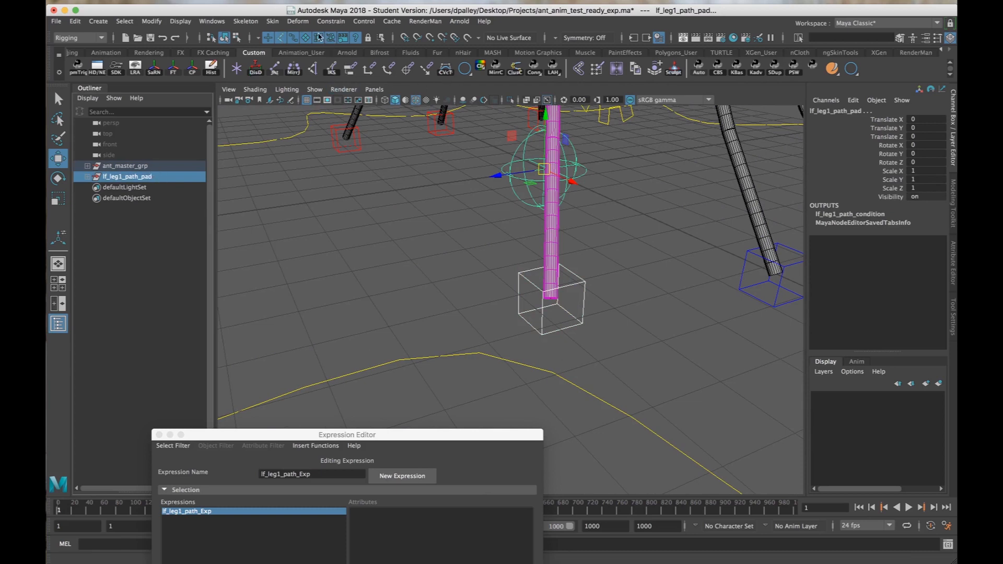
Try point-constraining lf_leg1_path_pad to lf_leg1_icon on the X axis only, and undo the constraint.
left_click(331, 21)
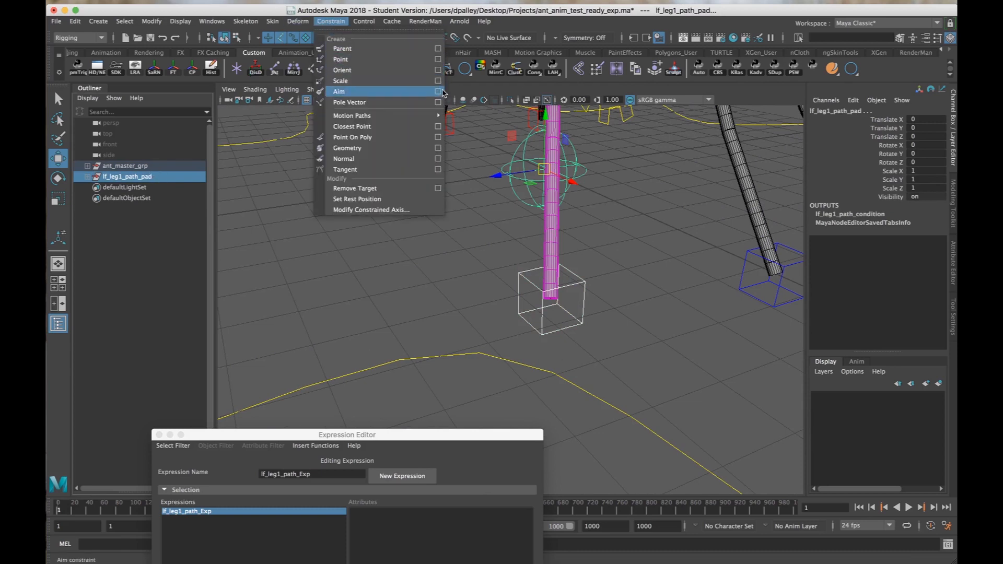
left_click(438, 59)
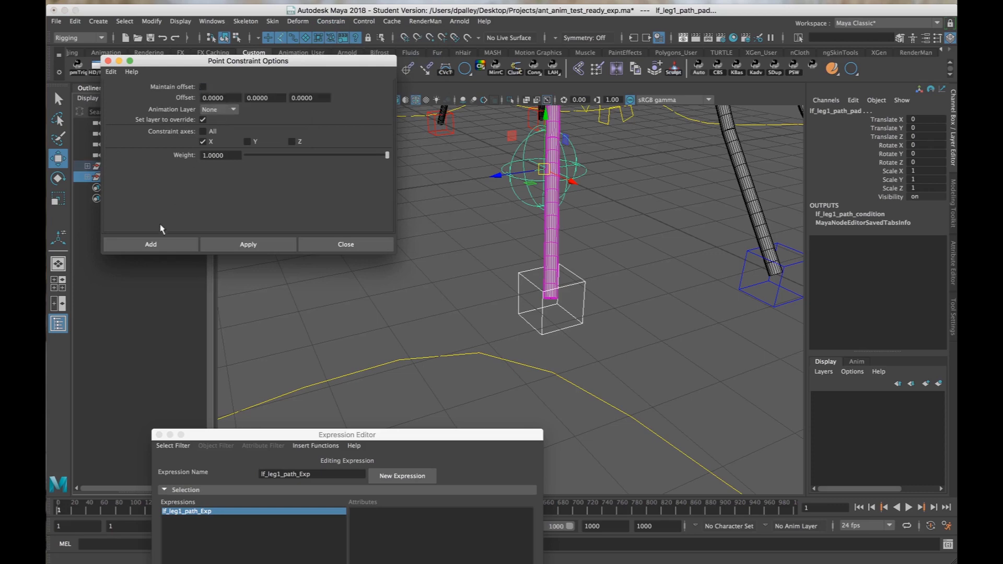
left_click(156, 244)
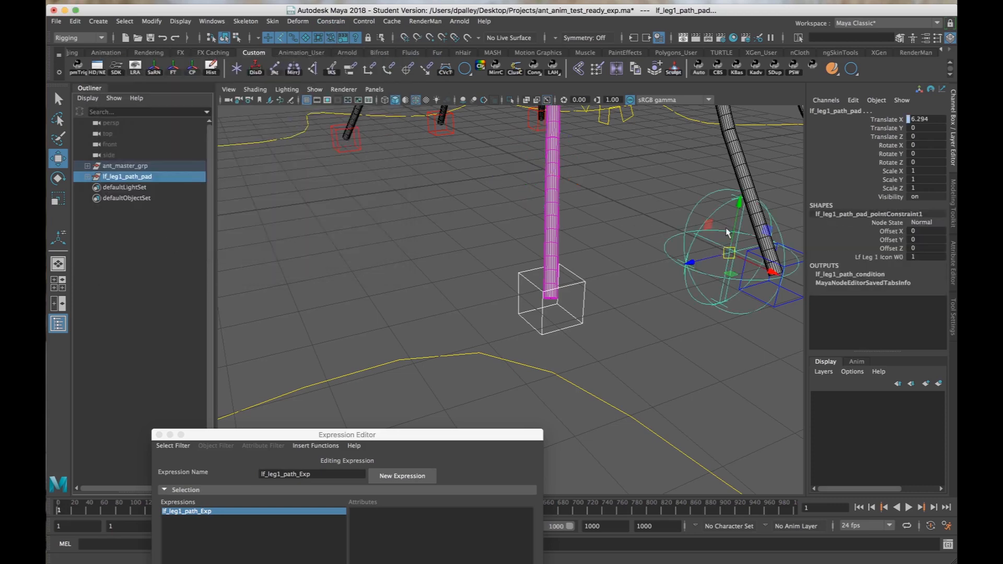
left_click_drag(727, 233, 719, 231, "alt")
left_click_drag(582, 220, 565, 229, "alt")
key("super+z")
Point-constrain lf_leg1_path_pad to lf_leg1_icon on all axes without maintaining the offset.
left_click(331, 21)
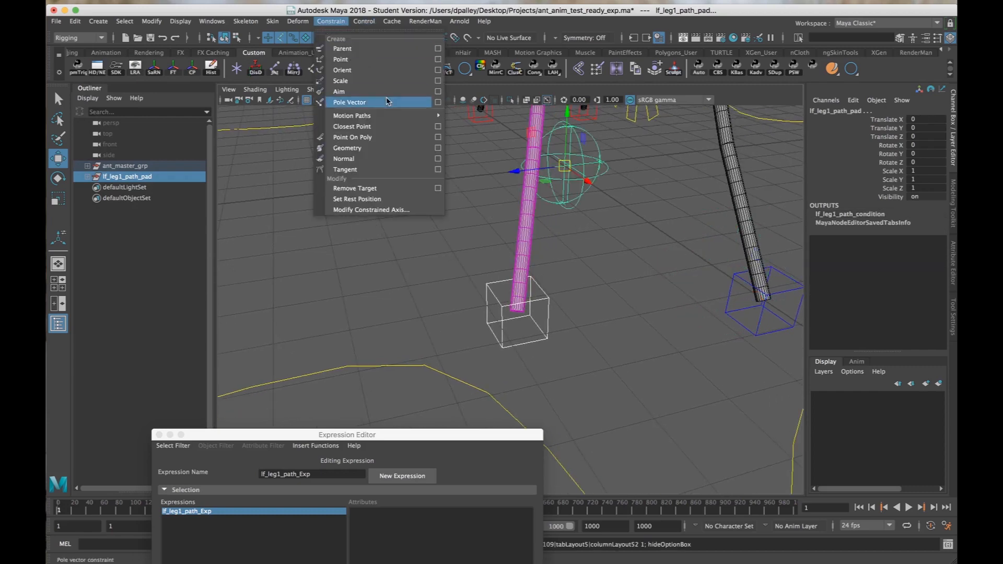
mouse_move(432, 118)
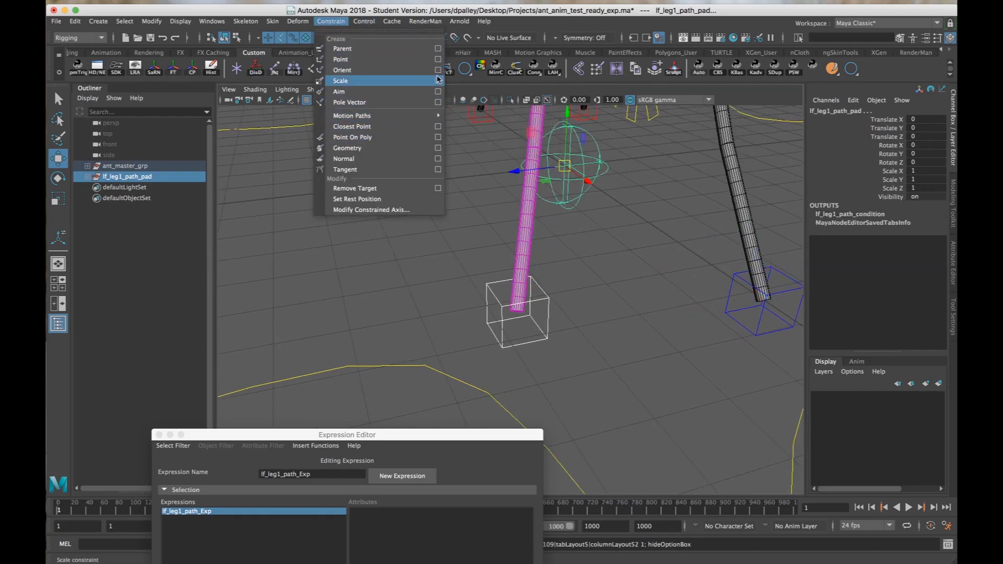
left_click(437, 59)
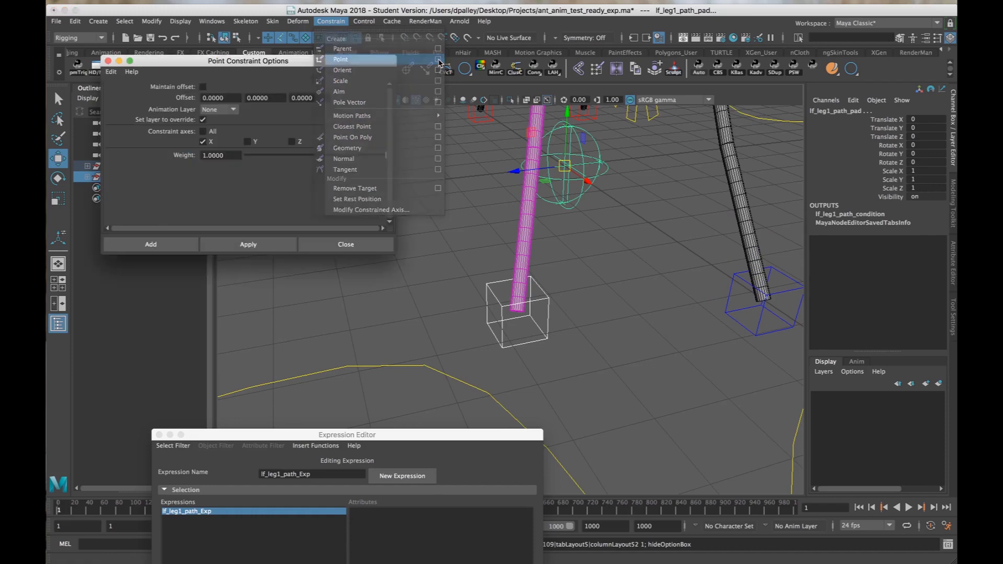
left_click(203, 132)
left_click(241, 245)
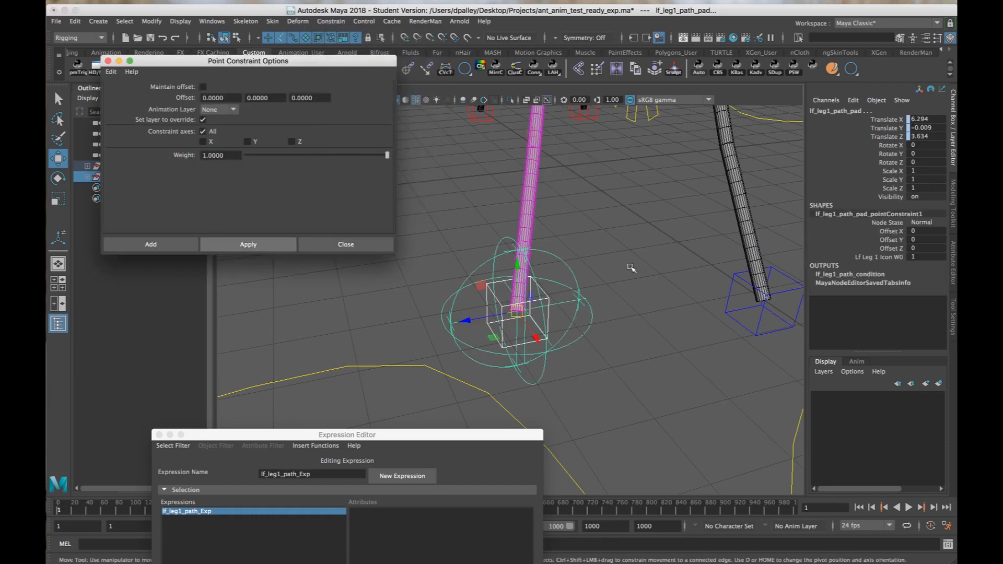
left_click(346, 244)
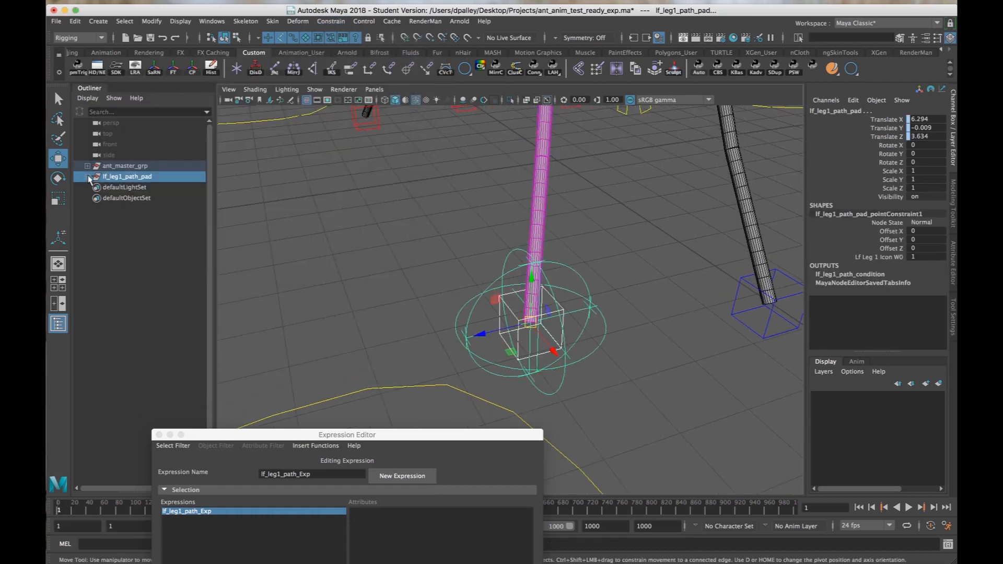
Delete the point constraint under lf_leg1_path_pad, leaving the path pad at the foot control.
left_click(89, 178)
left_click(129, 231)
key("Delete")
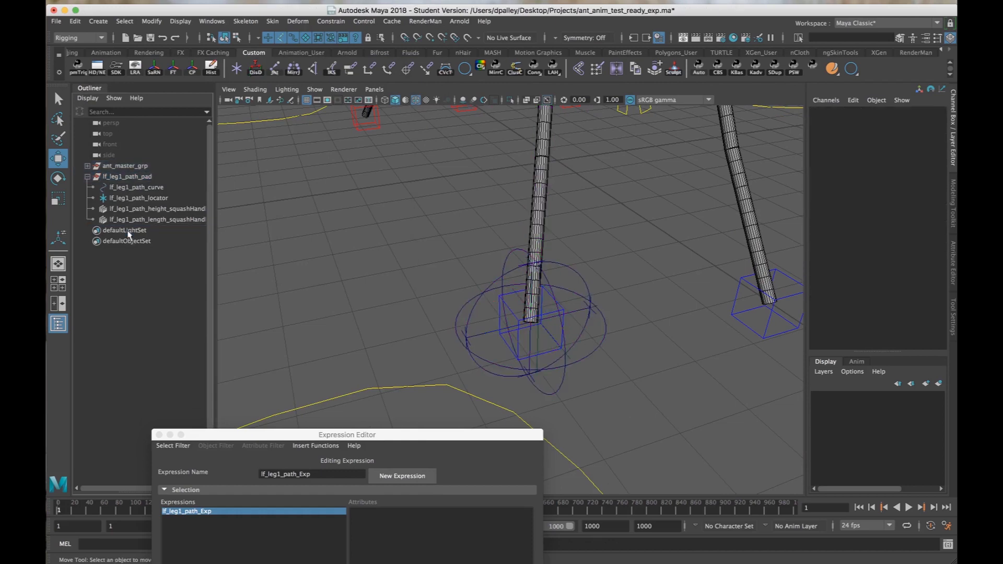
Select the left front foot's control lf_leg1_icon and move the Expression Editor further out of the way.
mouse_move(638, 279)
left_mouse_down("alt")
mouse_move(573, 262)
mouse_move(611, 280)
mouse_move(655, 278)
left_mouse_up("alt")
middle_click_drag(656, 279, 600, 277, "alt")
left_click_drag(600, 277, 520, 299, "alt")
left_click(528, 311)
right_click_drag(566, 325, 506, 293, "alt")
mouse_move(506, 293)
left_mouse_down("alt")
mouse_move(544, 279)
mouse_move(506, 292)
left_mouse_up("alt")
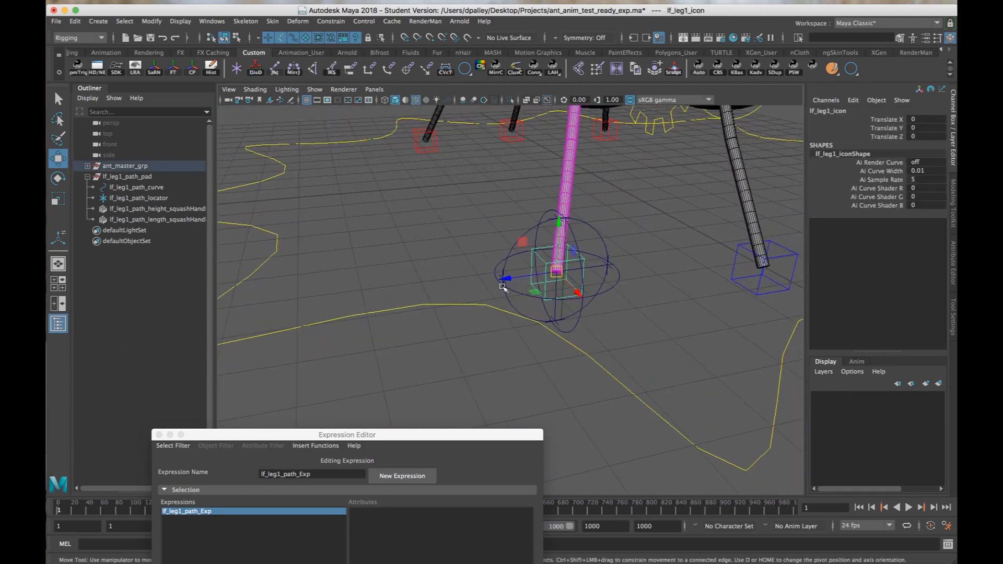
left_click_drag(571, 286, 559, 292, "alt")
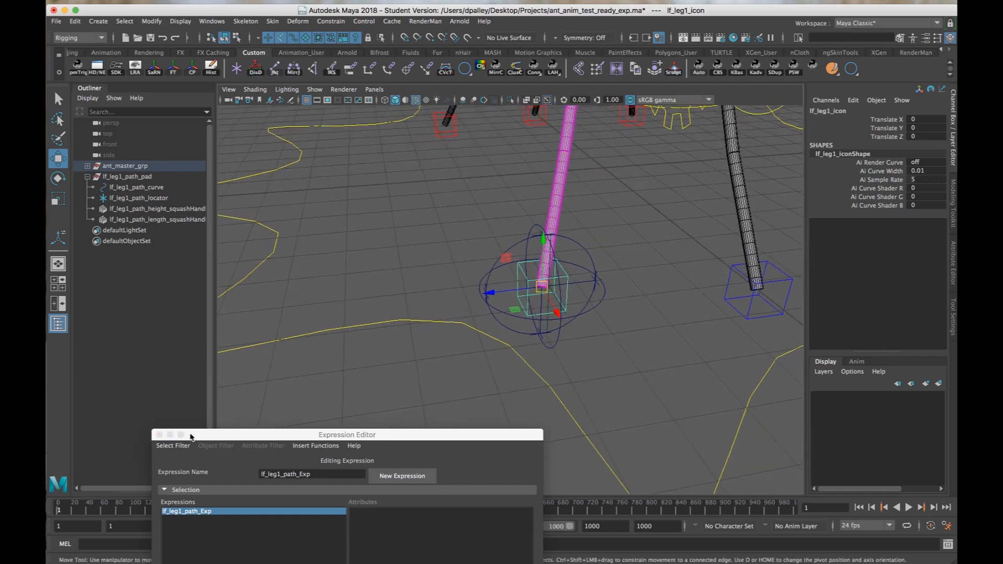
left_click_drag(202, 436, 194, 521)
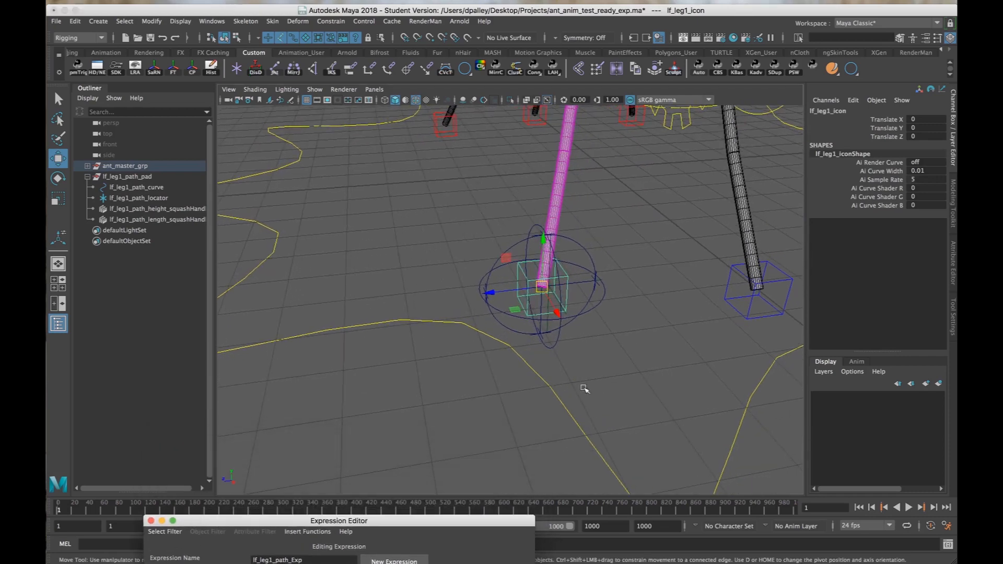
Start a new keyable attribute on lf_leg1_icon with the long name PATH_CTRLS and the Enum data type.
left_click(852, 100)
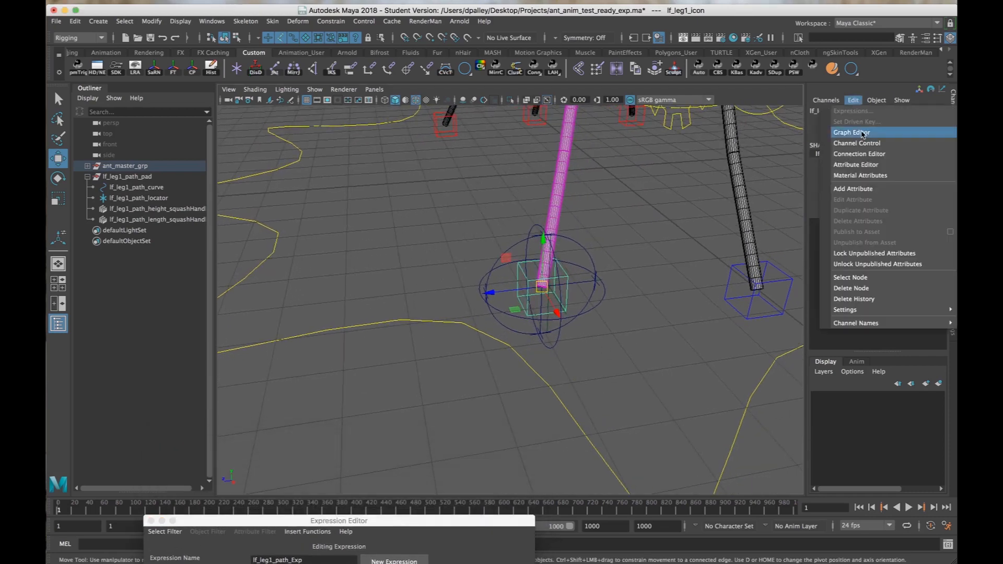
left_click(862, 188)
left_click_drag(470, 197, 279, 121)
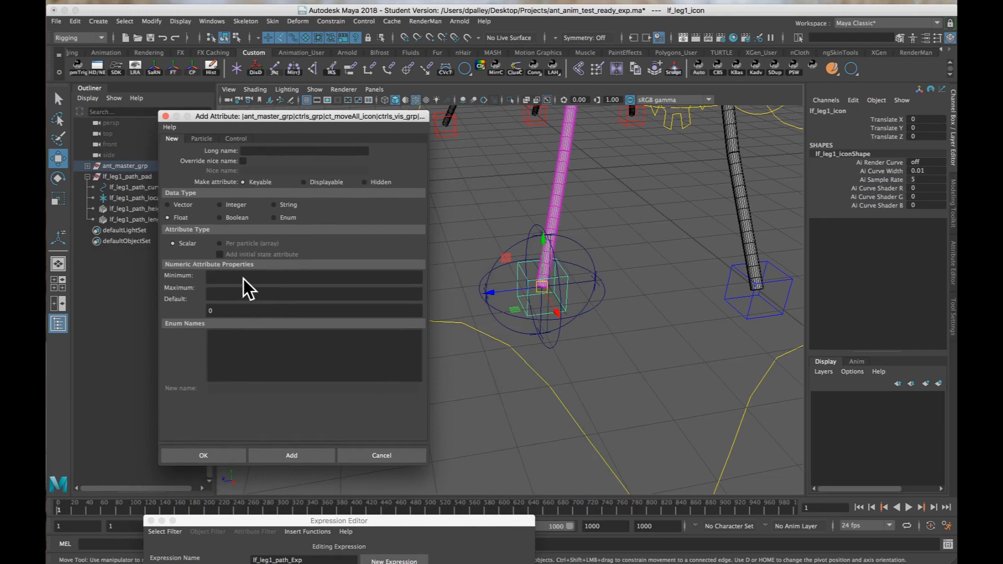
left_click(256, 150)
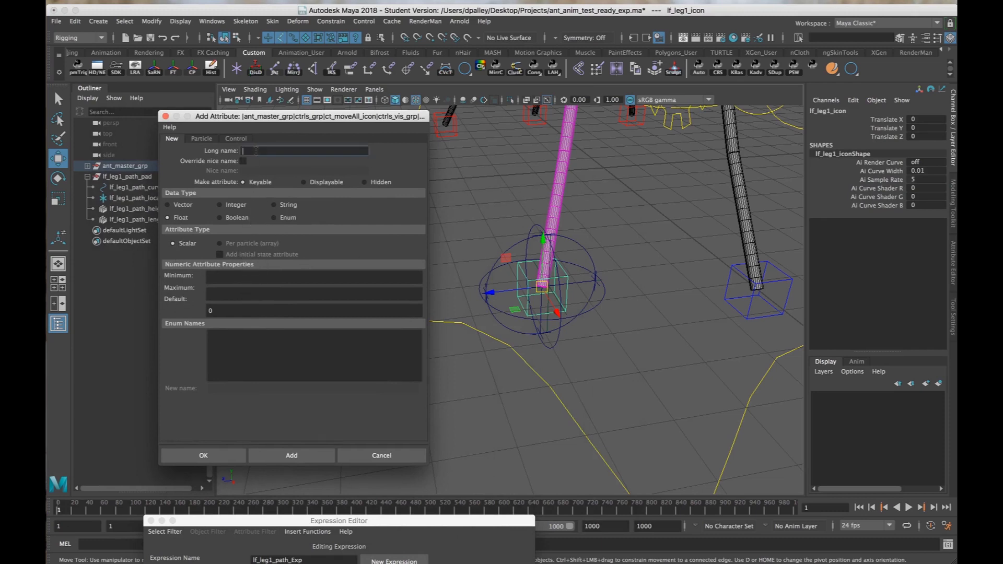
left_click(273, 217)
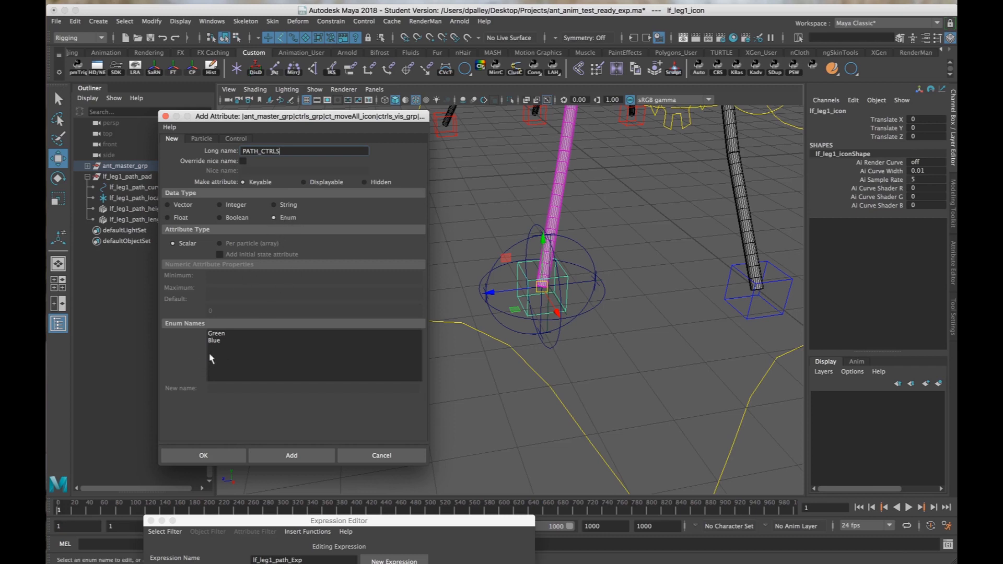
Reduce the enum names to a single dashed-line entry, create the PATH_CTRLS attribute on lf_leg1_icon, and lock it.
left_click(214, 340)
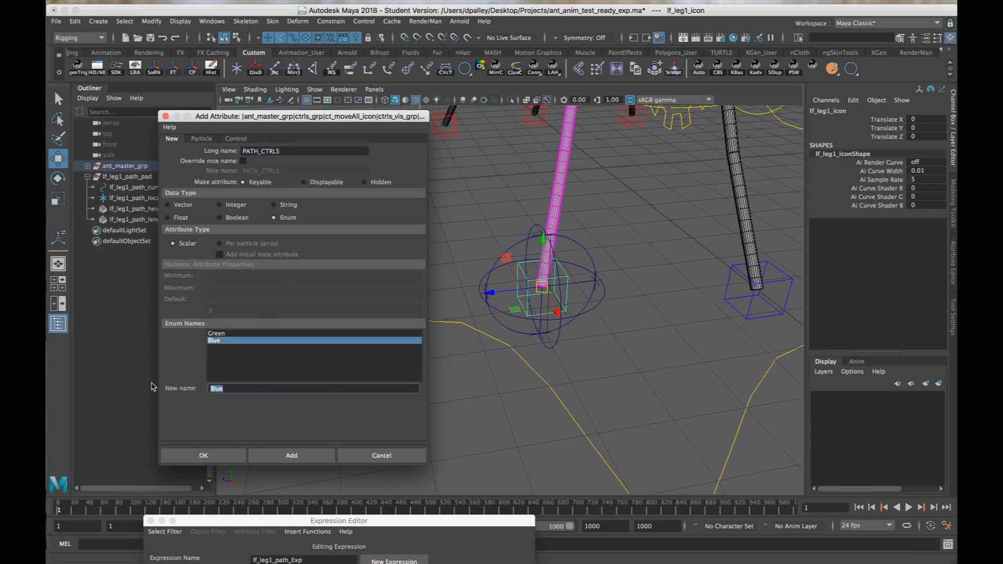
key("BackSpace")
left_click(230, 334)
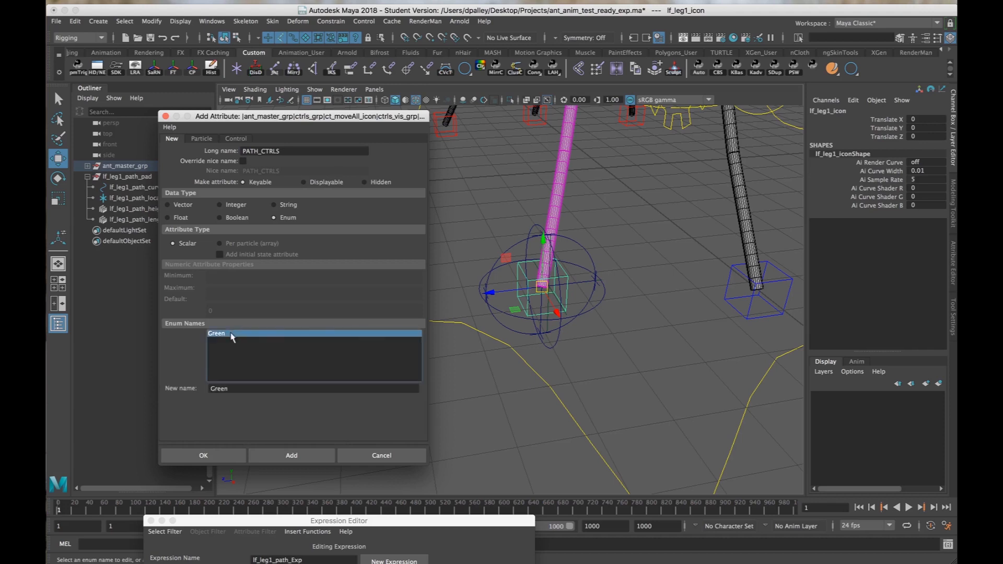
type("----------------")
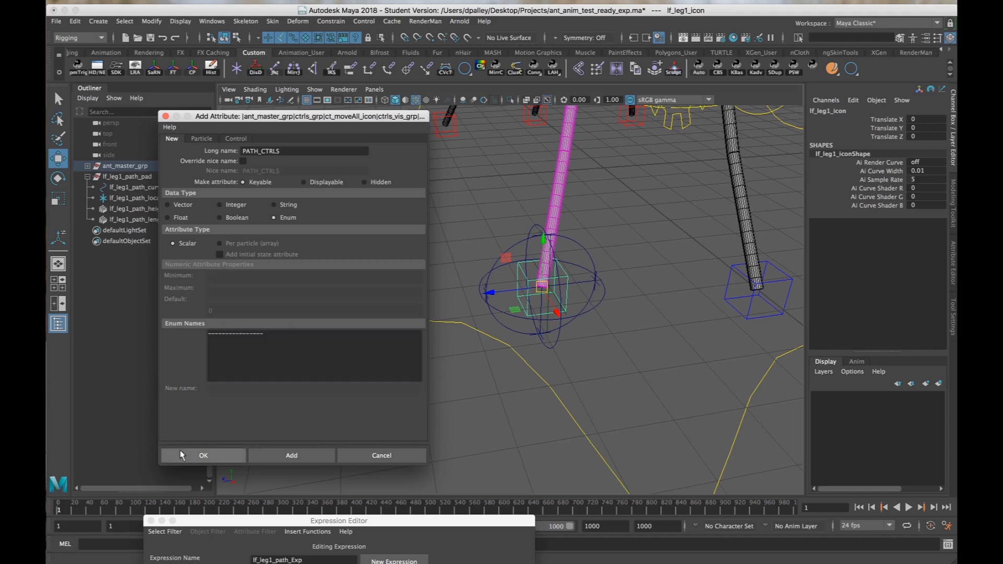
left_click(199, 455)
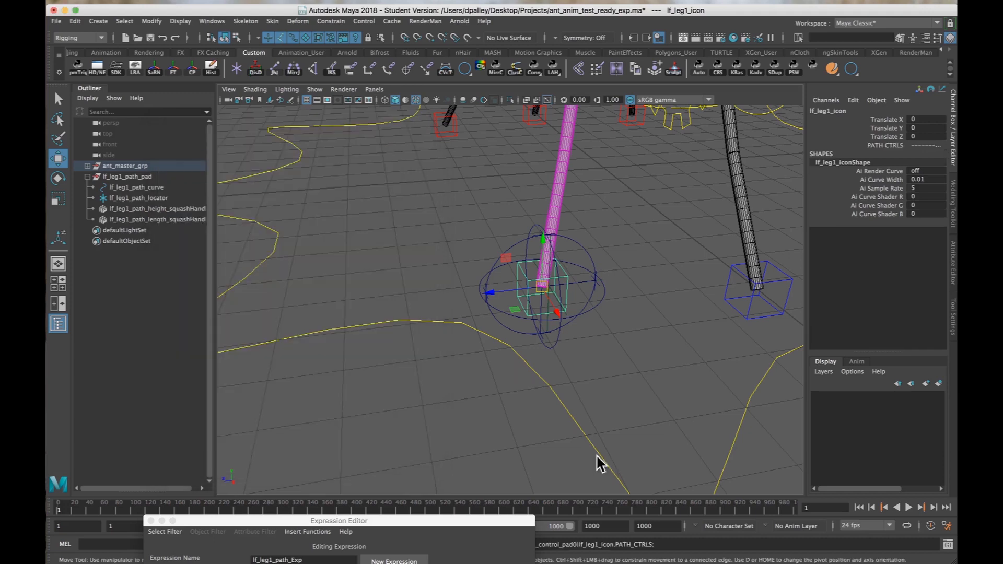
right_click(887, 148)
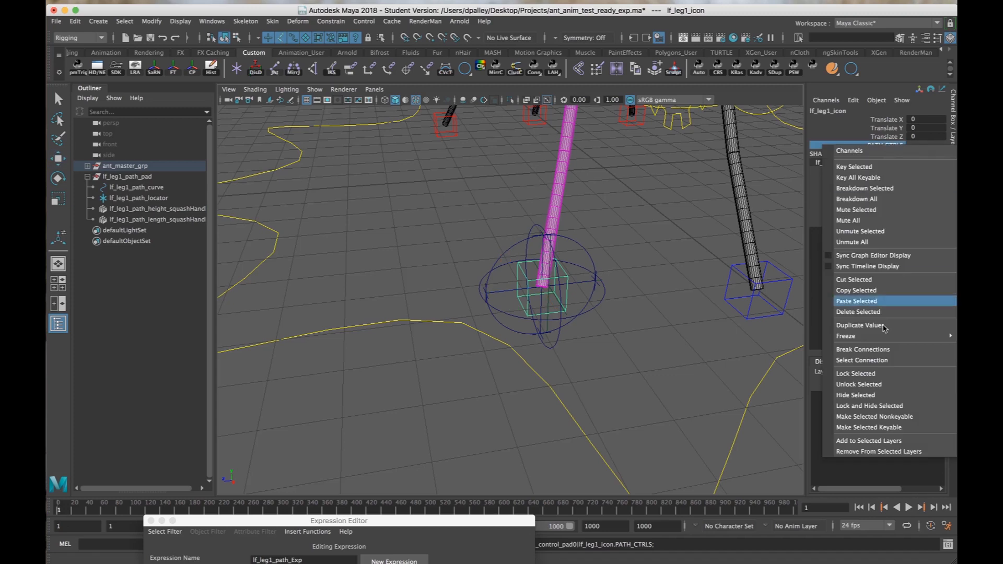
left_click(883, 374)
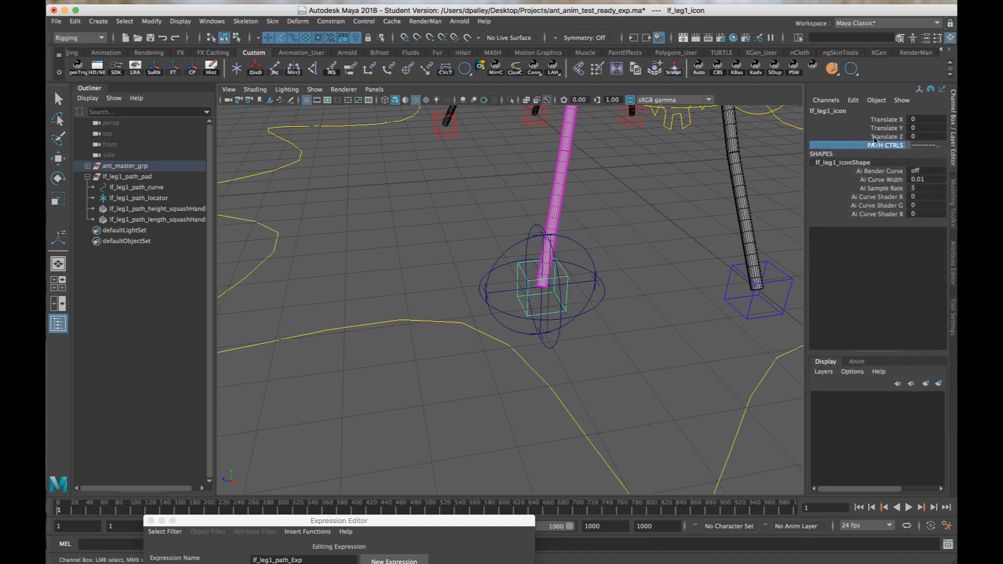
Add a keyable Boolean attribute with the long name Path_On_Off to lf_leg1_icon.
left_click_drag(689, 219, 667, 273, "alt")
left_click(869, 101)
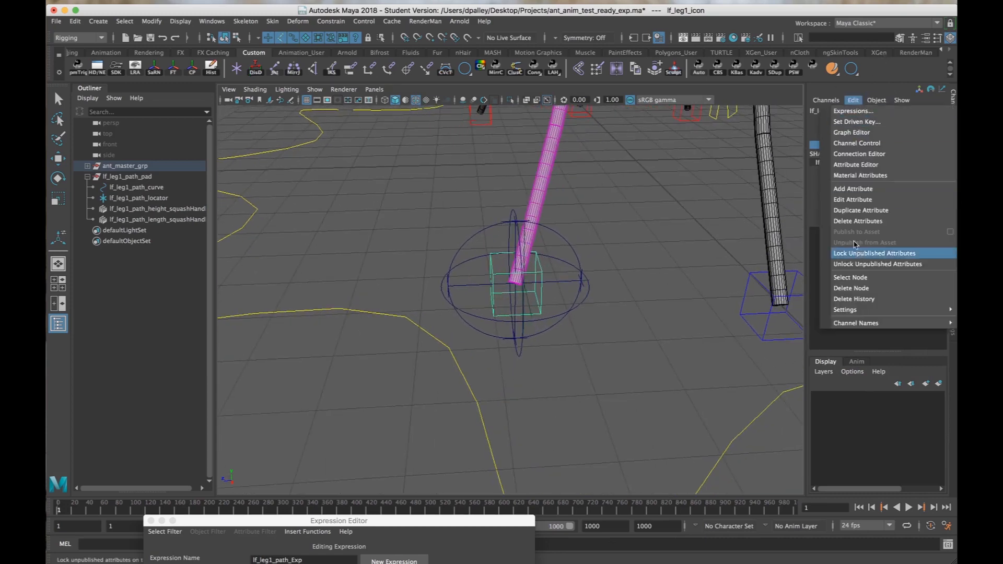
left_click(856, 189)
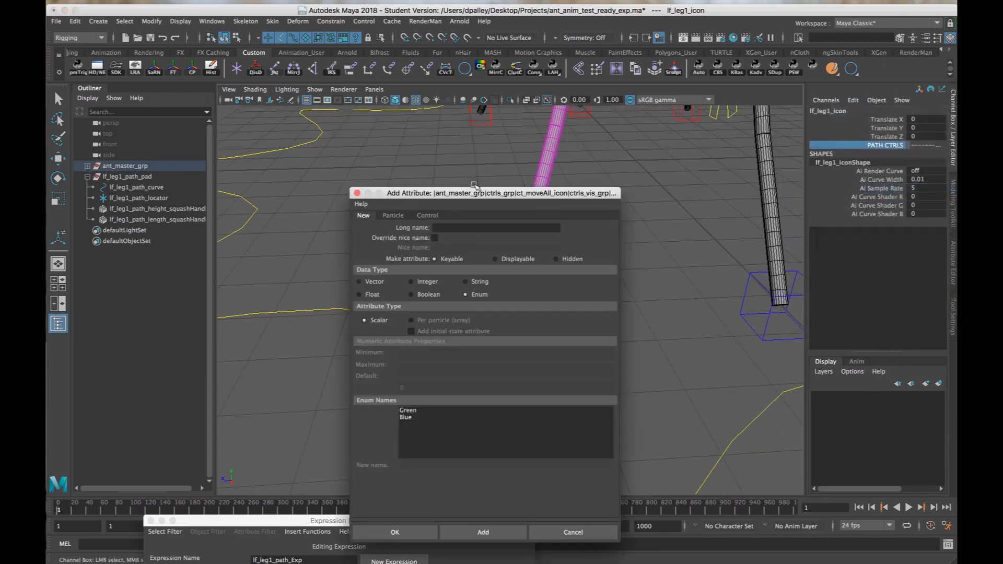
left_click_drag(473, 194, 278, 142)
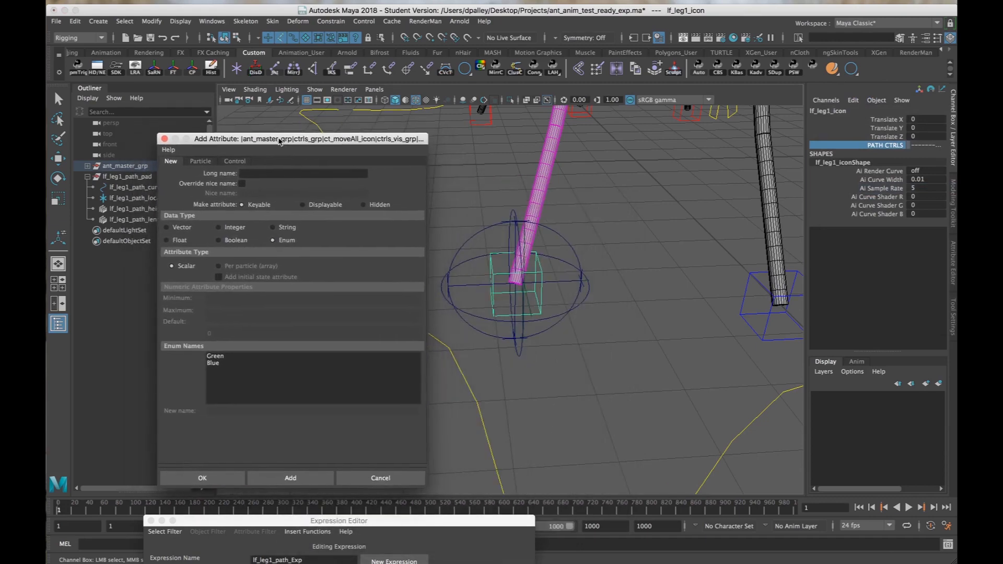
mouse_move(627, 296)
left_mouse_down("alt")
mouse_move(569, 287)
mouse_move(618, 290)
left_mouse_up("alt")
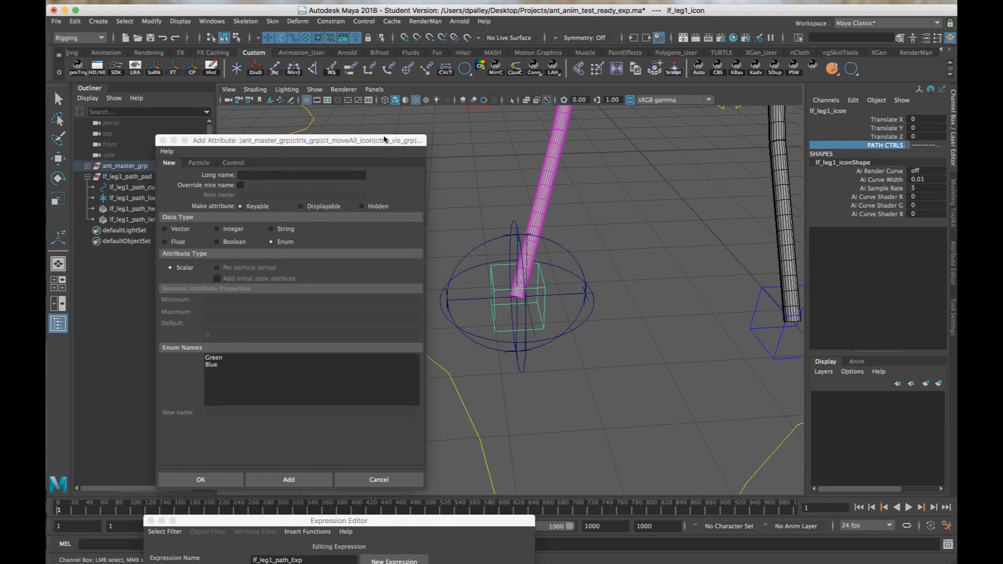
left_click_drag(386, 140, 400, 372)
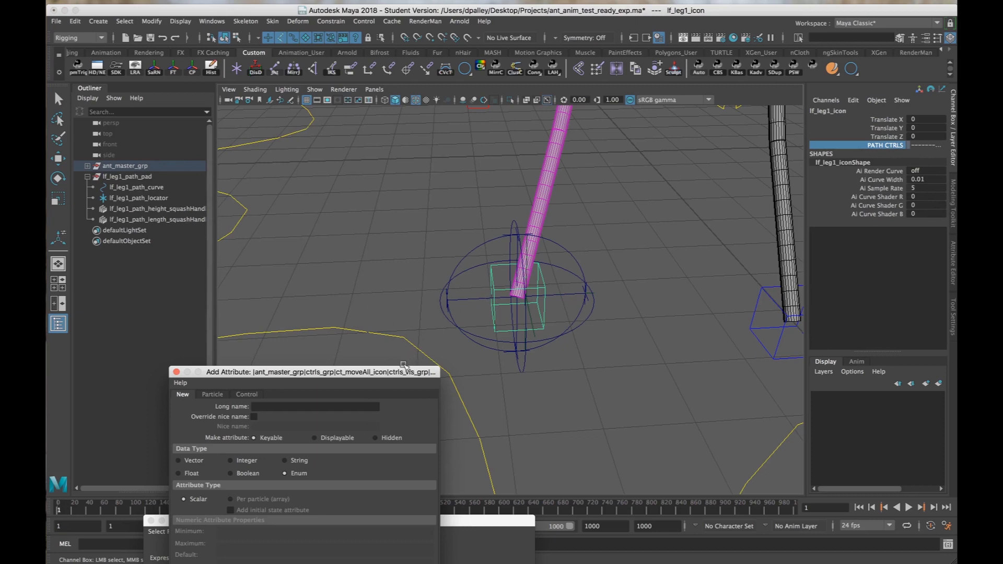
left_click_drag(393, 372, 371, 125)
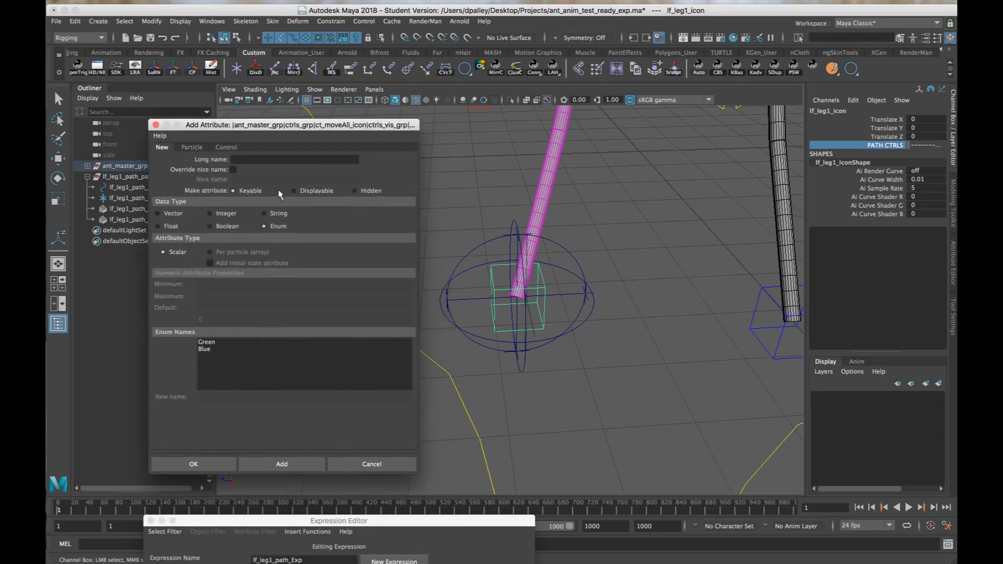
left_click(209, 226)
left_click_drag(657, 323, 624, 308, "alt")
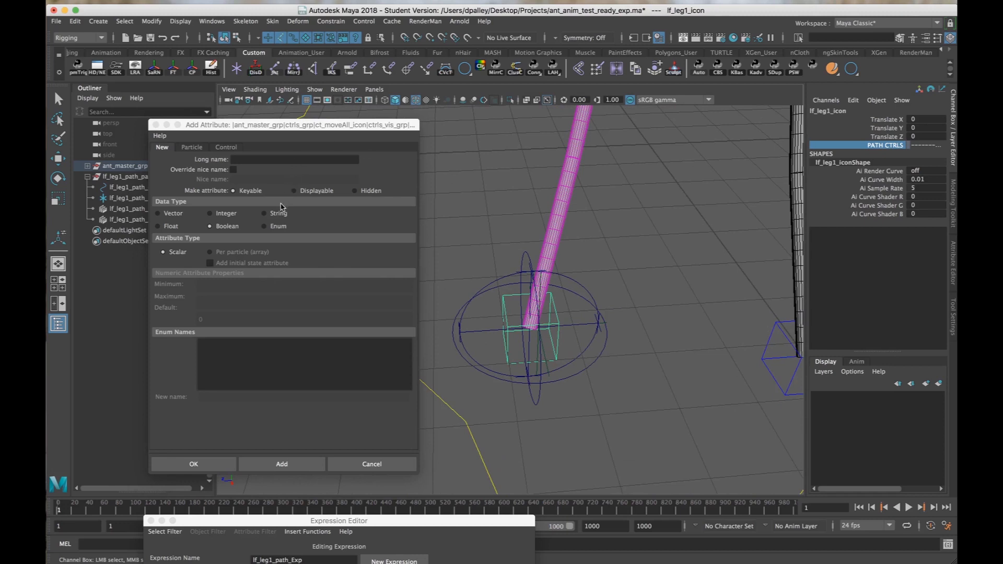
left_click(254, 159)
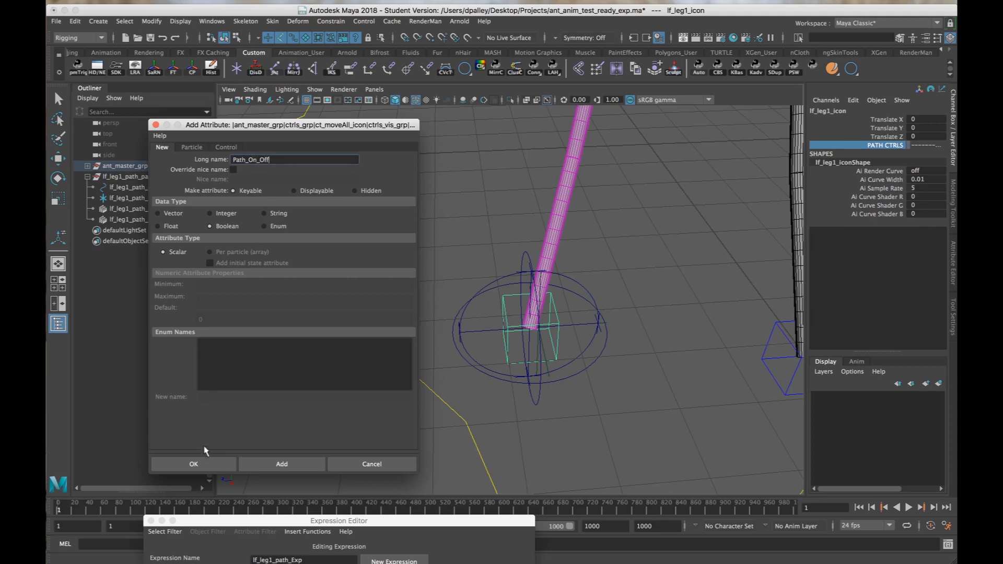
left_click(276, 462)
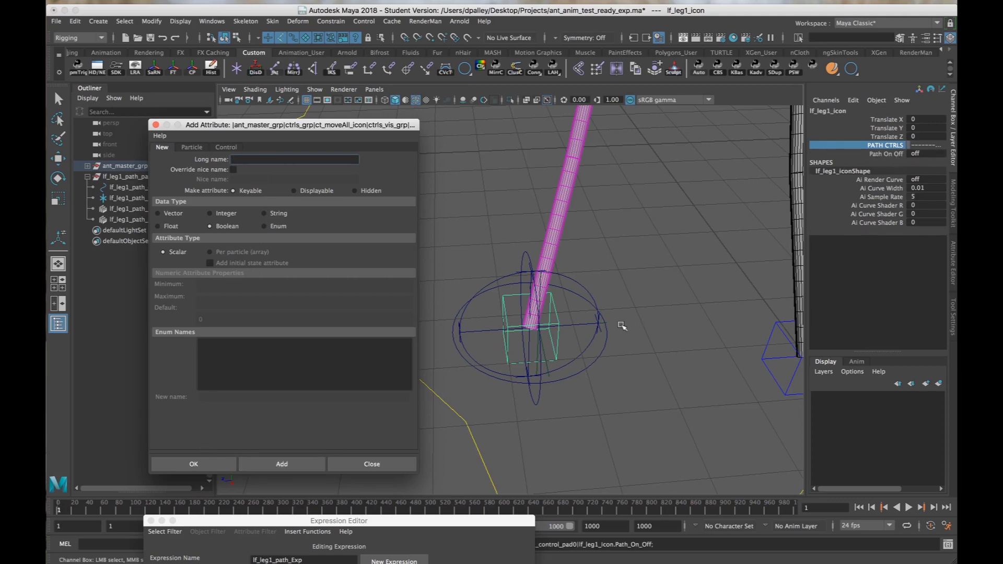
Add a keyable Float attribute named Path_Speed to lf_leg1_icon with a minimum of 0 and a maximum of 10.
right_click_drag(601, 322, 566, 315, "alt")
left_click_drag(566, 315, 593, 295, "alt")
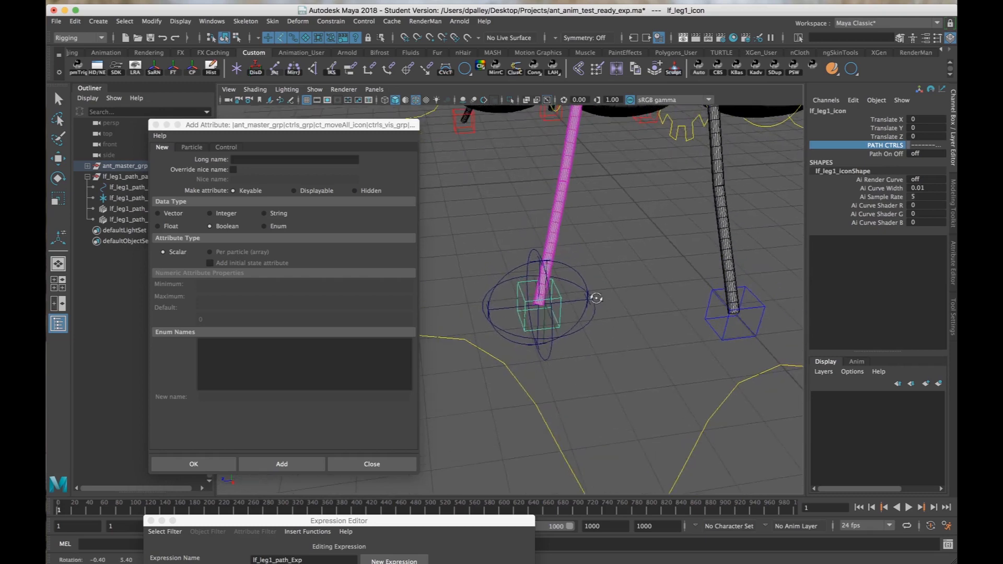
left_click(282, 158)
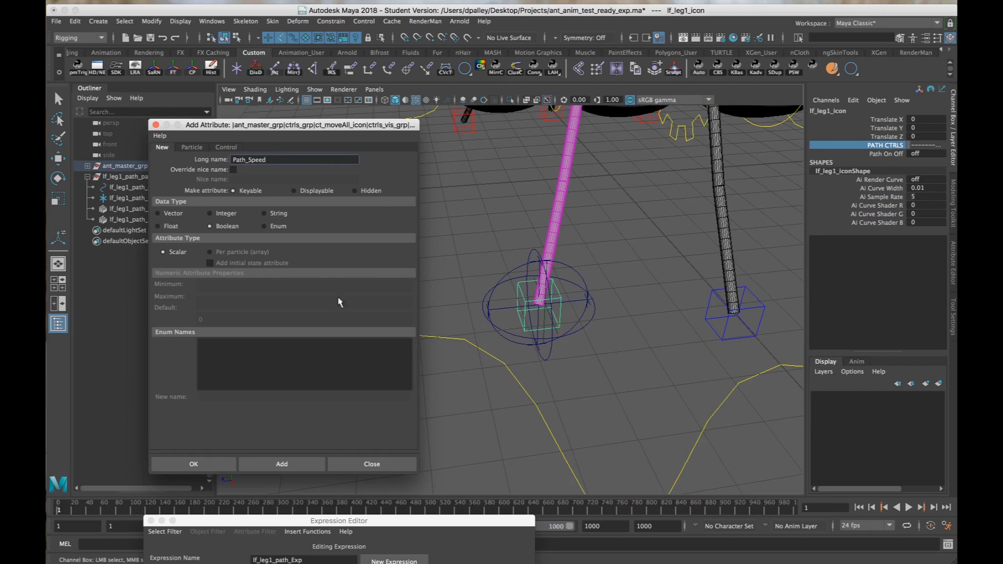
left_click(167, 227)
left_click(222, 287)
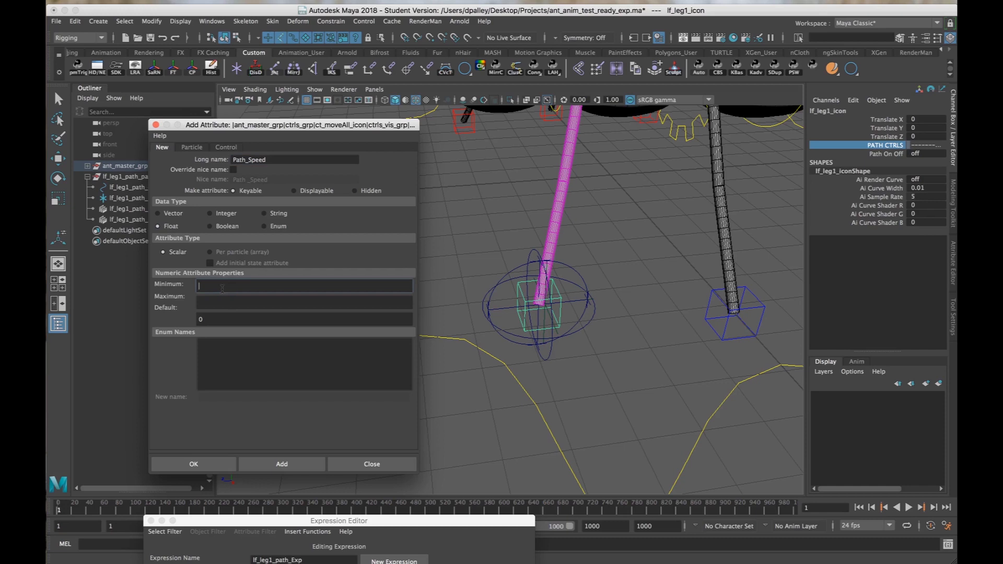
type("0")
key("Tab")
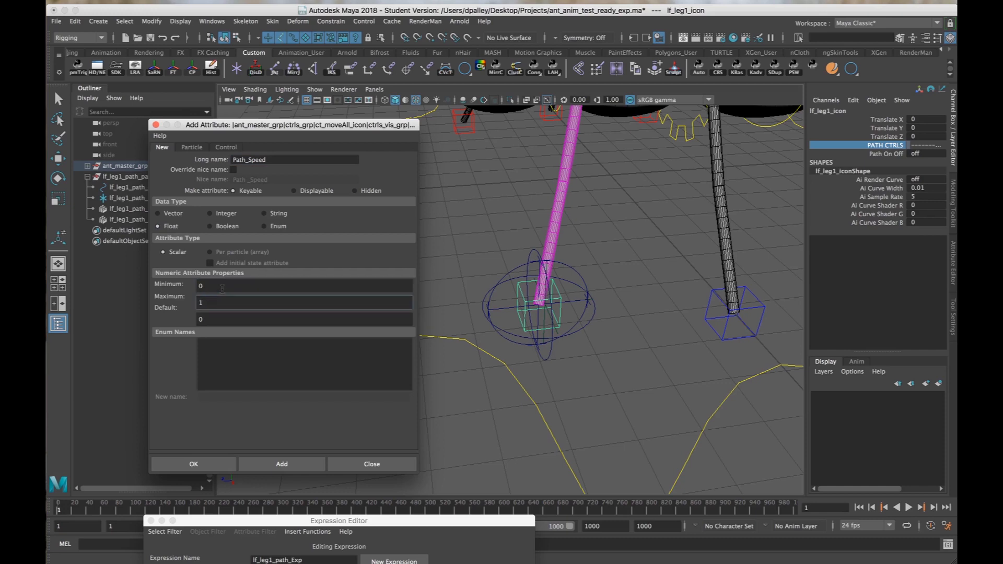
left_click(282, 464)
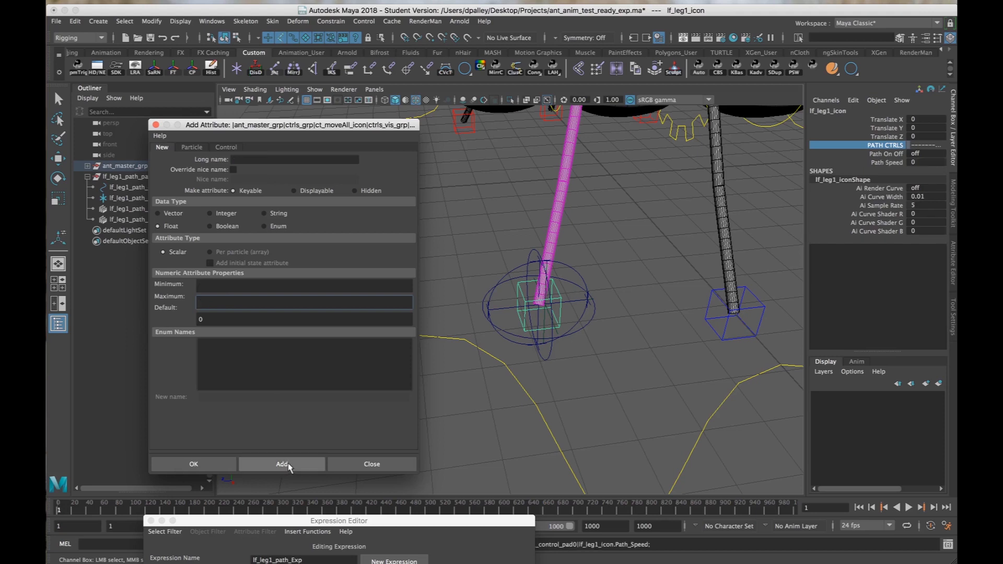
Add a keyable Float attribute named Path_Height to lf_leg1_icon with a minimum of -10 and a maximum of 10.
left_click(246, 158)
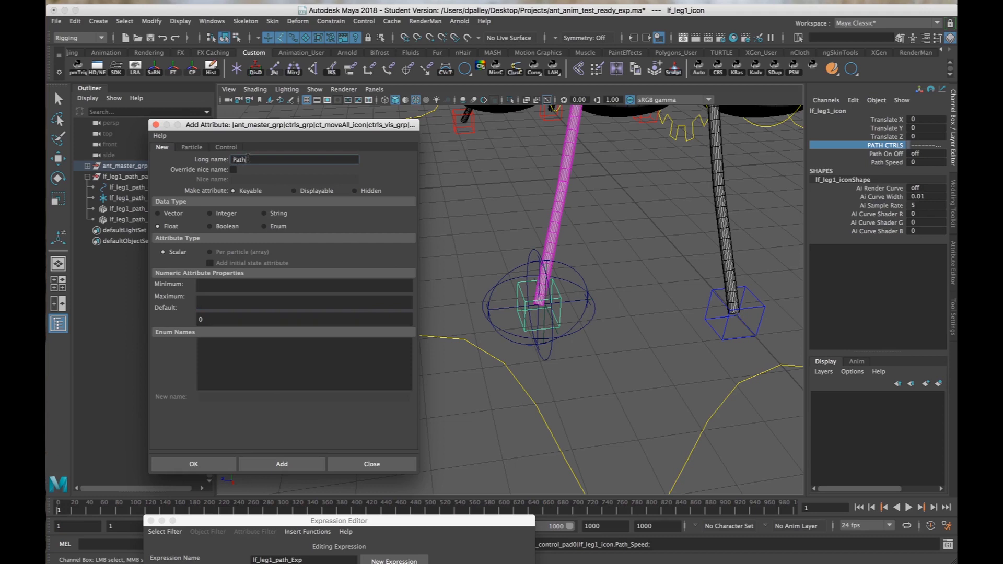
type("Path_Height")
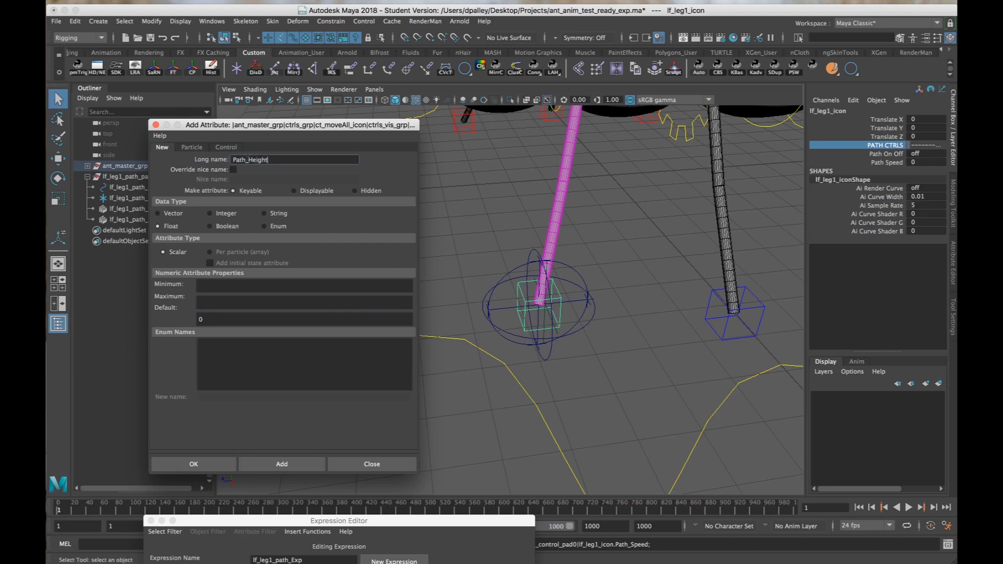
left_click(226, 286)
type("-1")
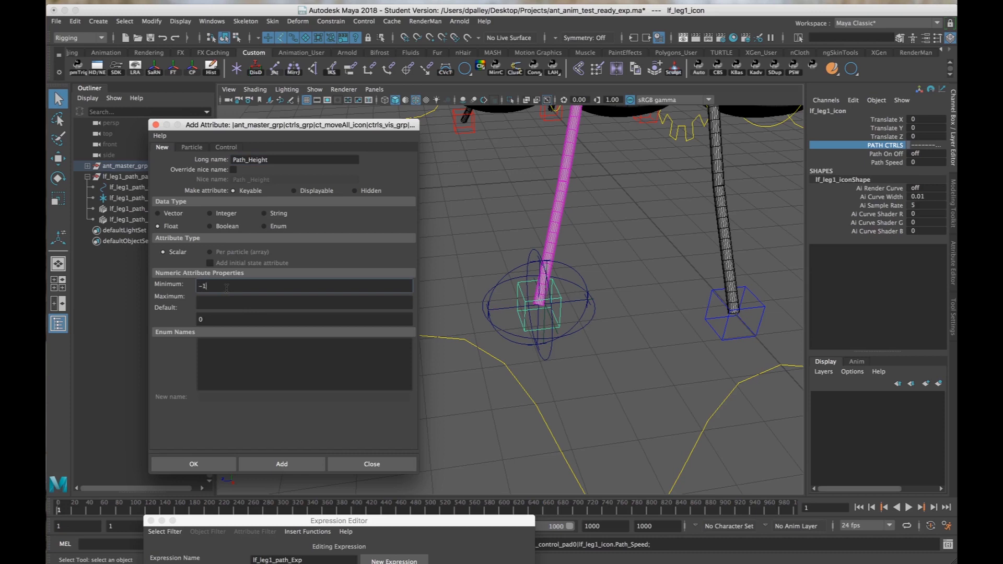
type("0")
key("Tab")
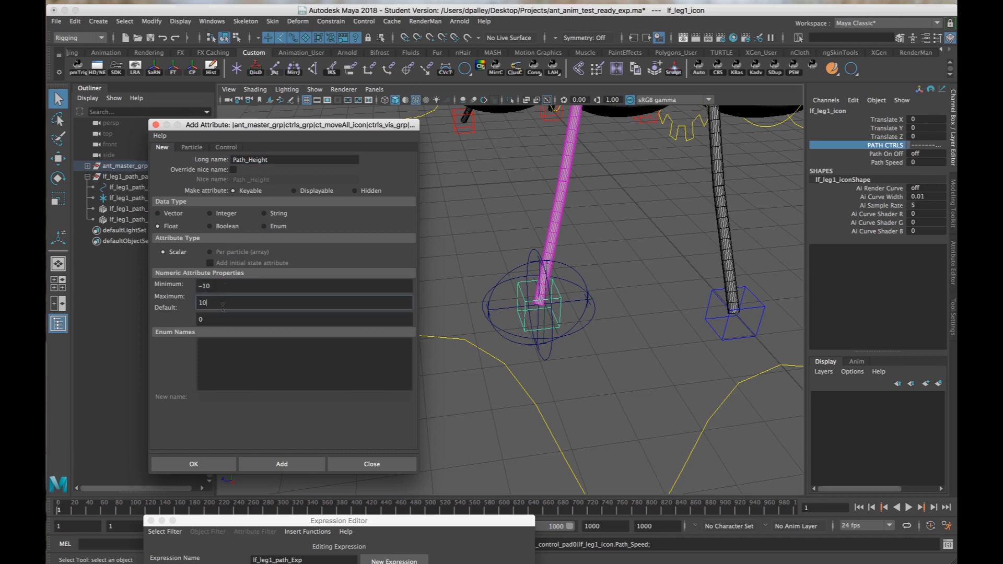
type("10")
left_click(279, 464)
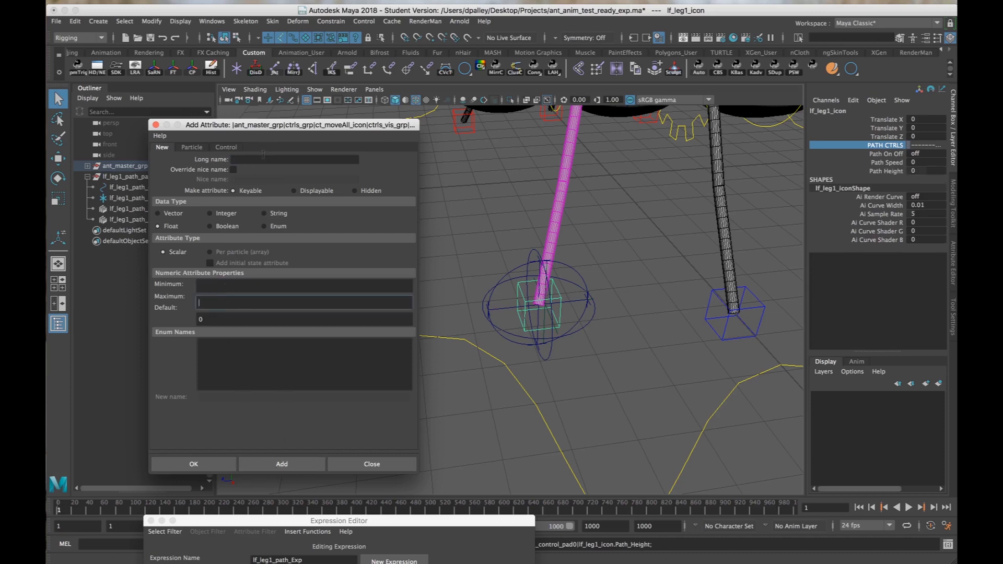
Add a keyable Float attribute named Path_Length to lf_leg1_icon with a minimum of -10 and an upper limit.
left_click(263, 159)
type("Path_Length")
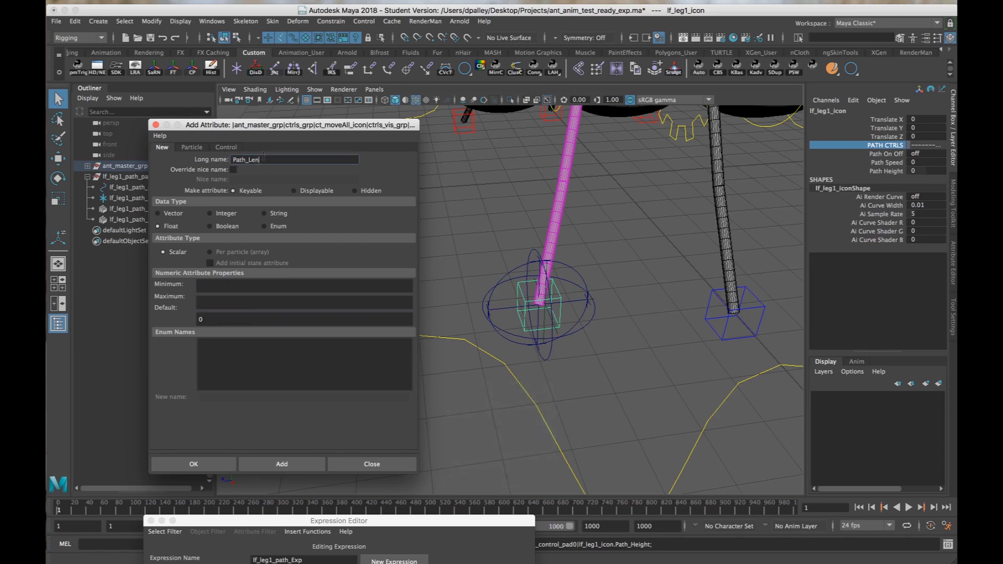
left_click(273, 284)
type("-10")
key("Tab")
type("1")
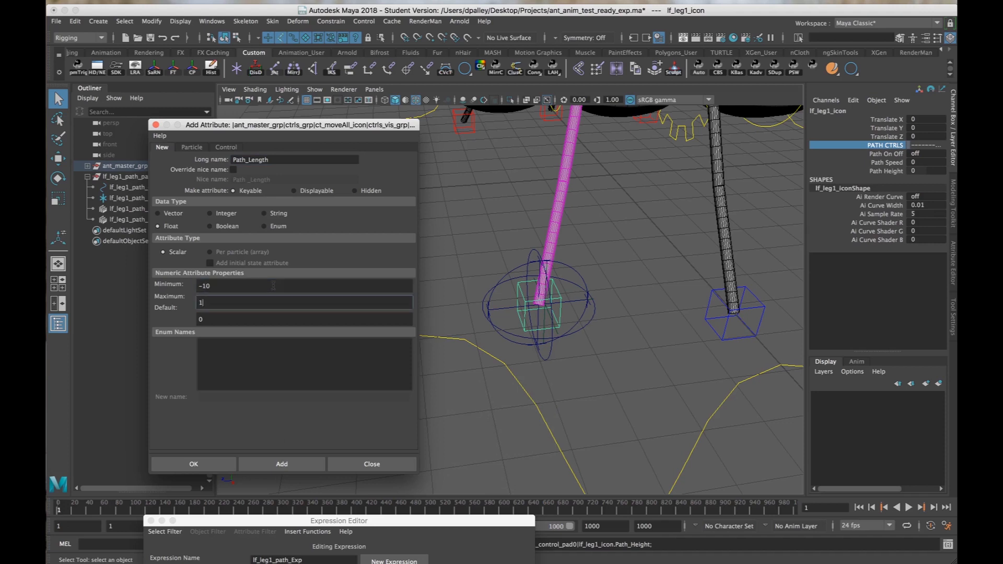
left_click(282, 463)
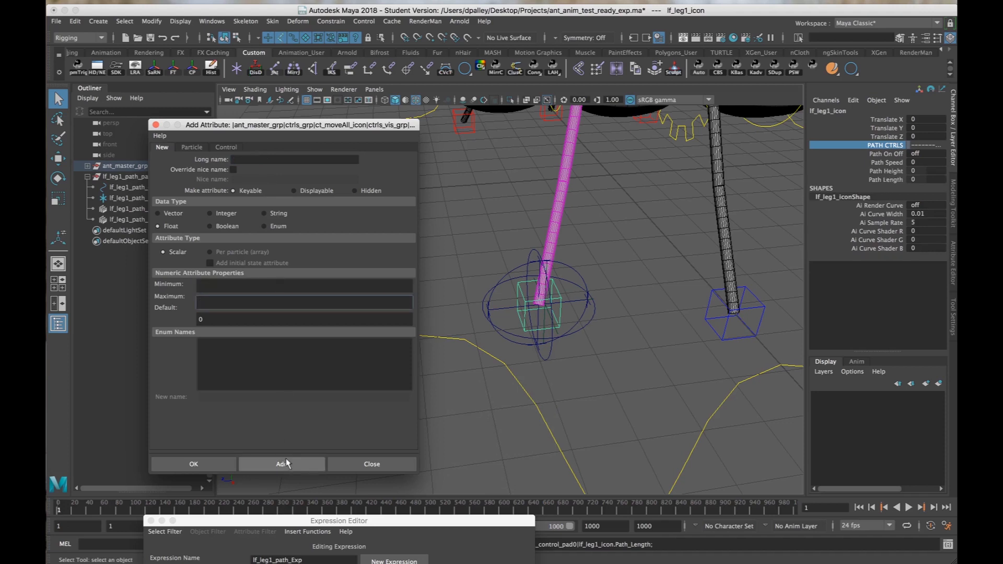
Add a keyable Float attribute named Path_Offset with a minimum of -10 to lf_leg1_icon and finish adding attributes.
left_click(249, 159)
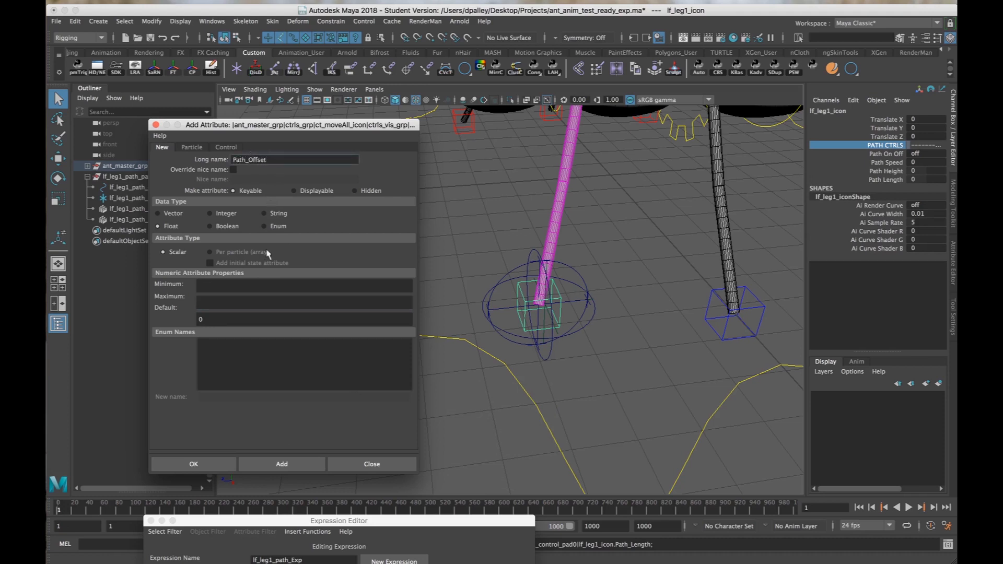
left_click(246, 285)
type("-10")
key("Tab")
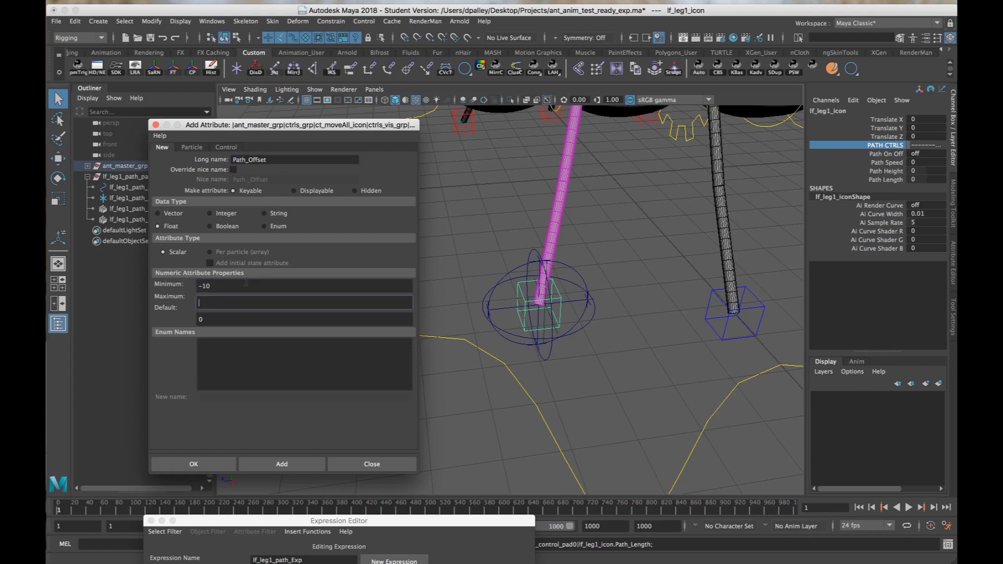
left_click(300, 463)
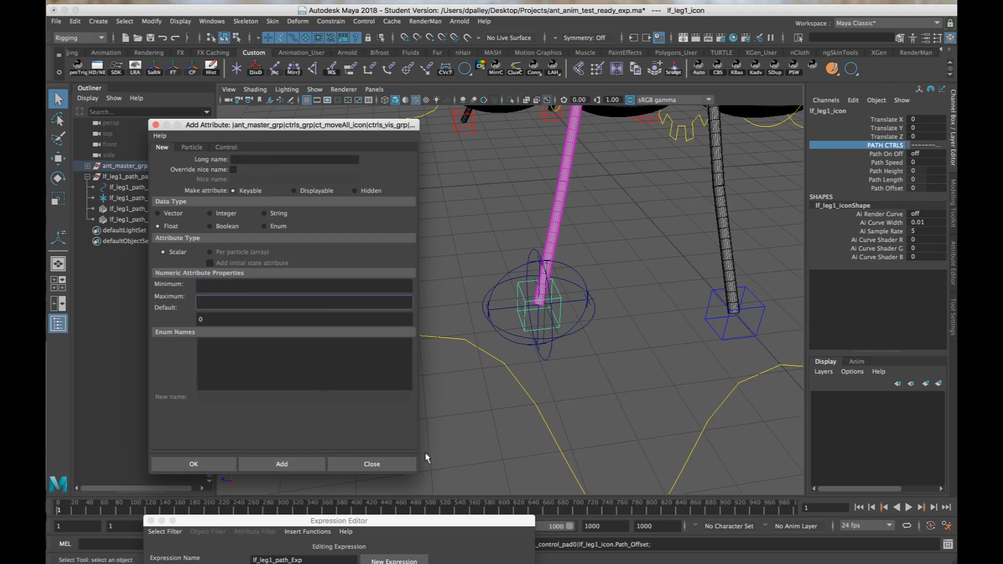
left_click(398, 463)
left_click_drag(740, 352, 584, 334, "alt")
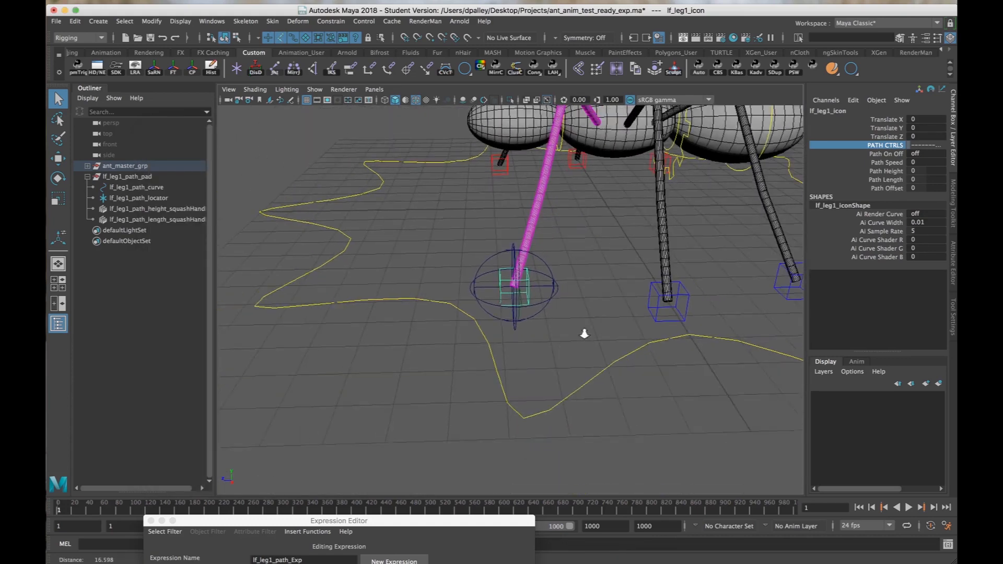
right_click_drag(583, 333, 568, 333, "alt")
left_click_drag(568, 334, 613, 343, "alt")
right_click_drag(613, 342, 647, 344, "alt")
mouse_move(647, 344)
left_mouse_down("alt")
mouse_move(626, 352)
mouse_move(660, 354)
mouse_move(643, 343)
left_mouse_up("alt")
right_click_drag(643, 343, 652, 348, "alt")
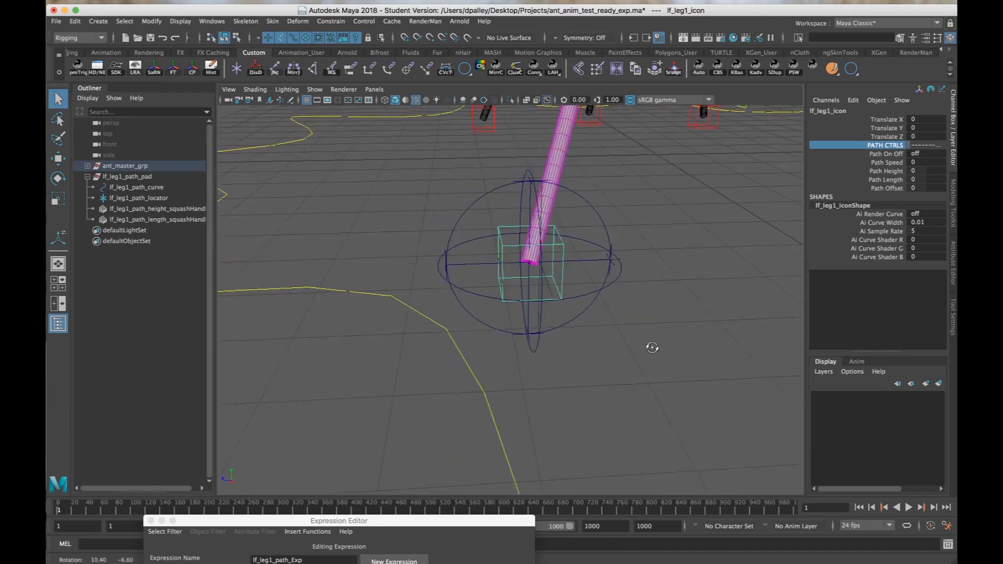
left_click_drag(652, 348, 656, 351, "alt")
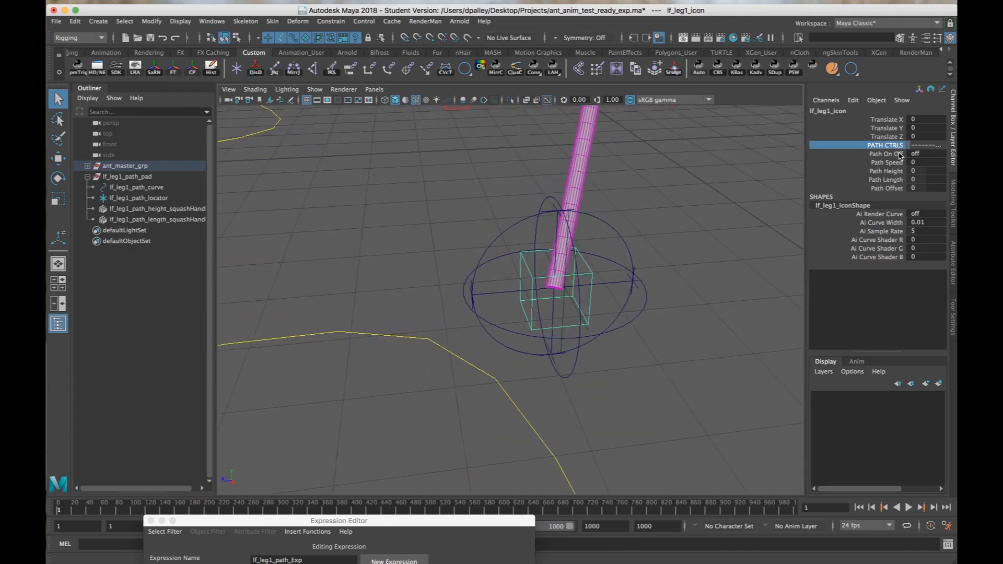
left_click_drag(722, 293, 710, 293, "alt")
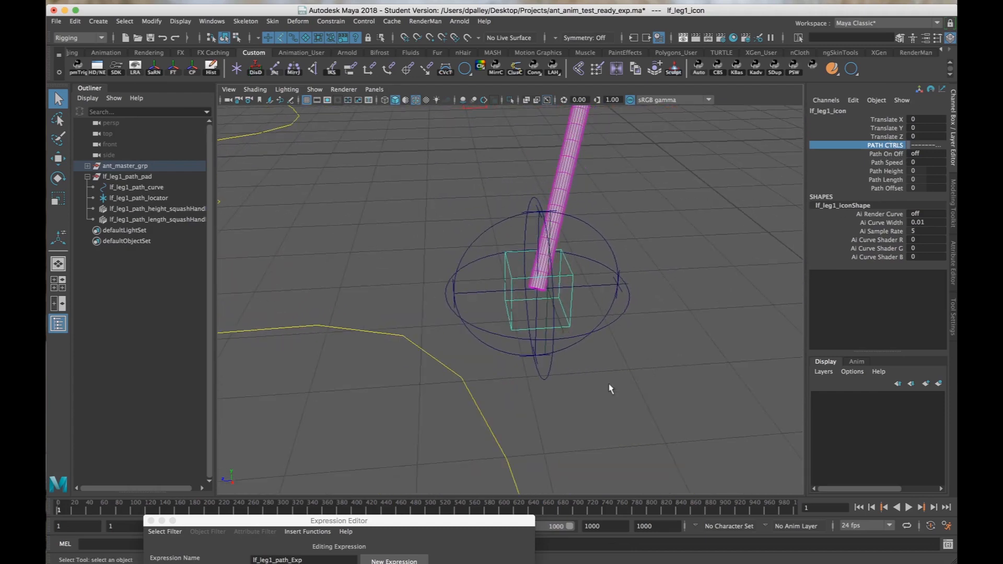
Examine how lf_leg1_control_pad0 and lf_leg1_path_locator are positioned relative to each other at the left front foot.
left_click_drag(580, 391, 676, 361, "alt")
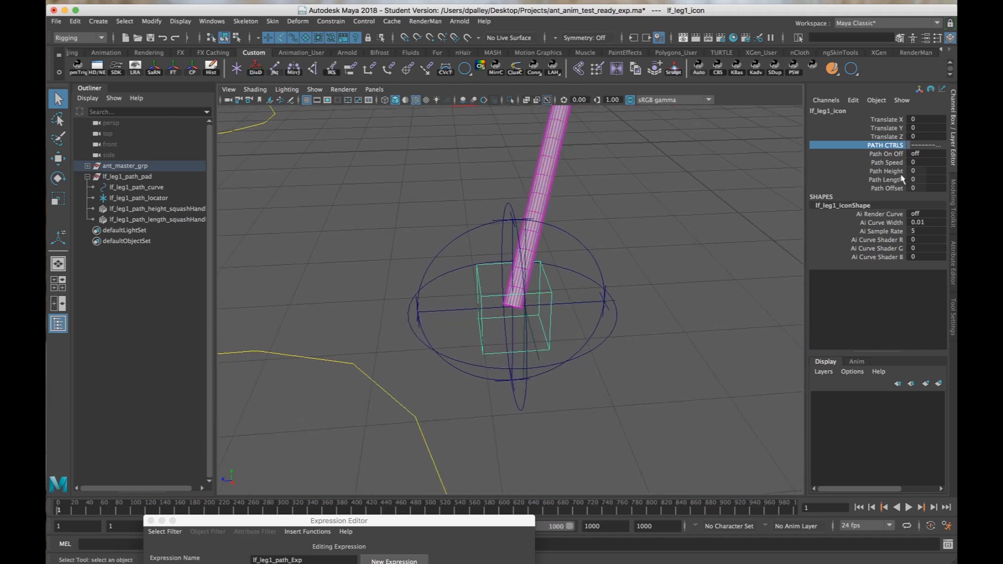
left_click_drag(624, 290, 340, 308, "alt")
key("f")
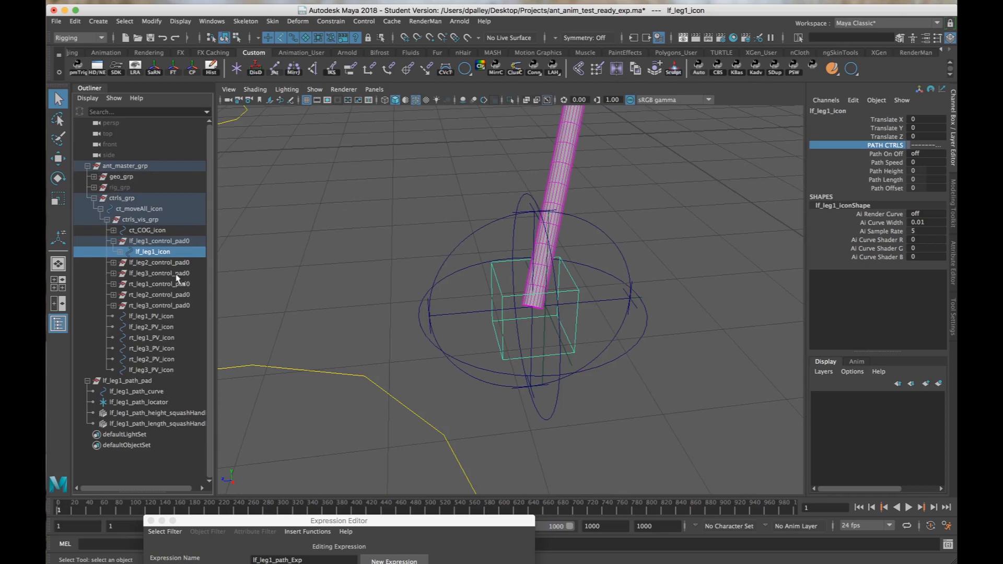
left_click(157, 240)
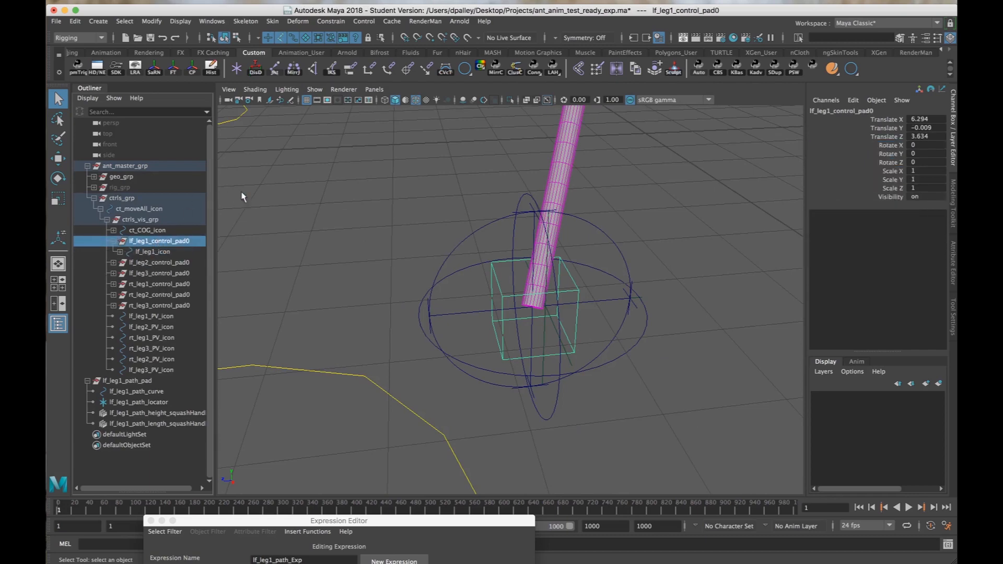
left_click_drag(355, 256, 409, 279, "alt")
right_click_drag(410, 279, 472, 287, "alt")
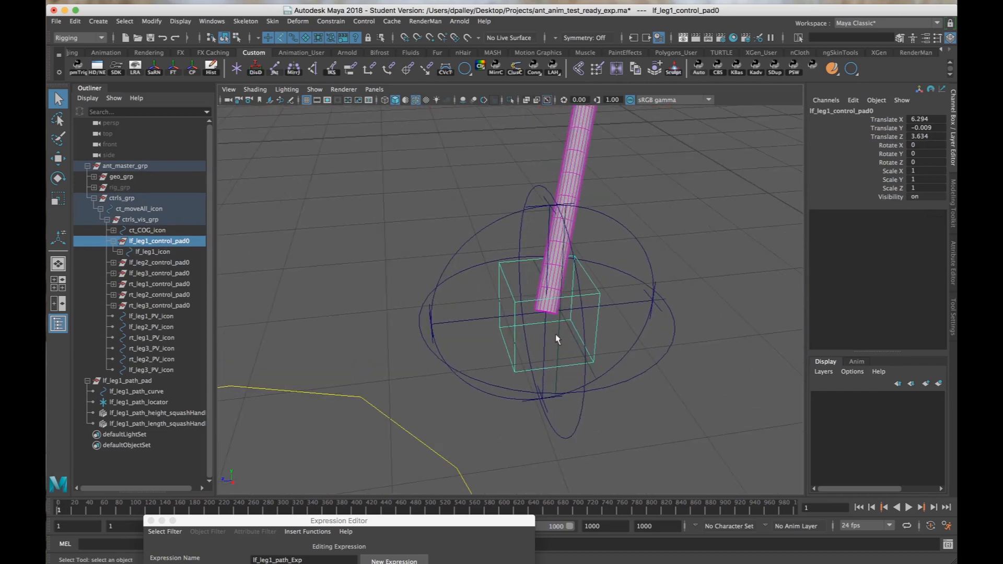
left_click_drag(556, 337, 526, 317, "alt")
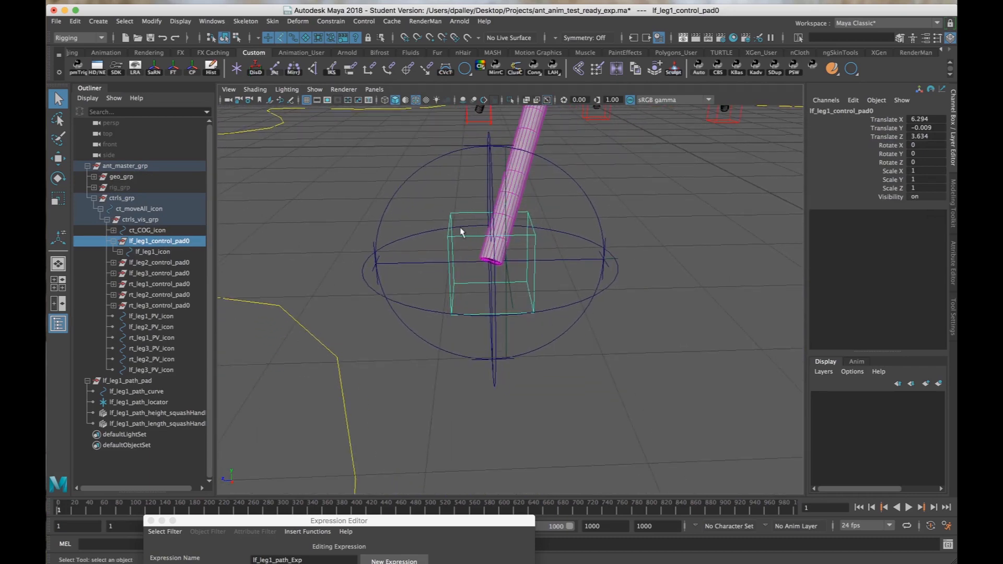
left_click(507, 308)
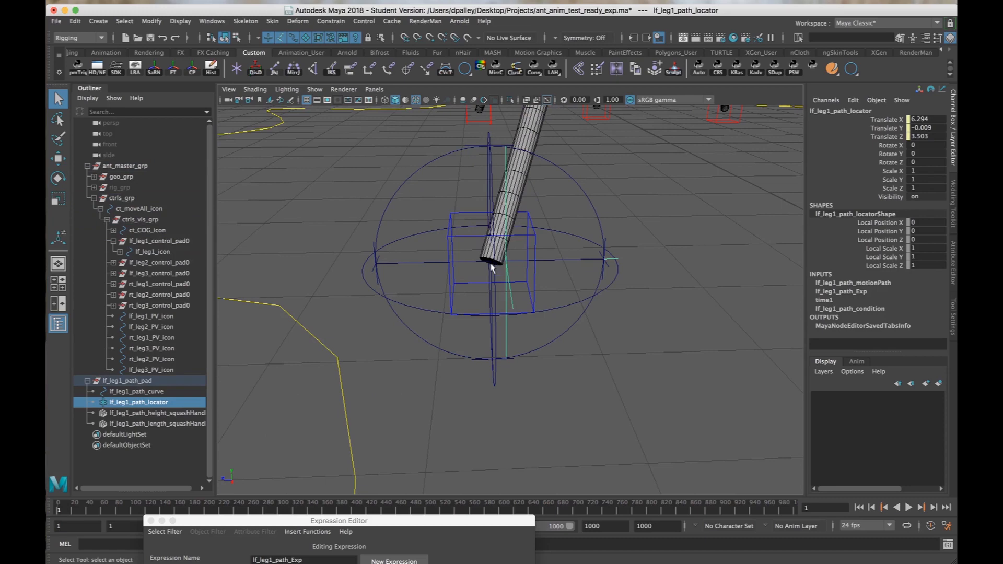
left_click_drag(496, 262, 517, 270, "alt")
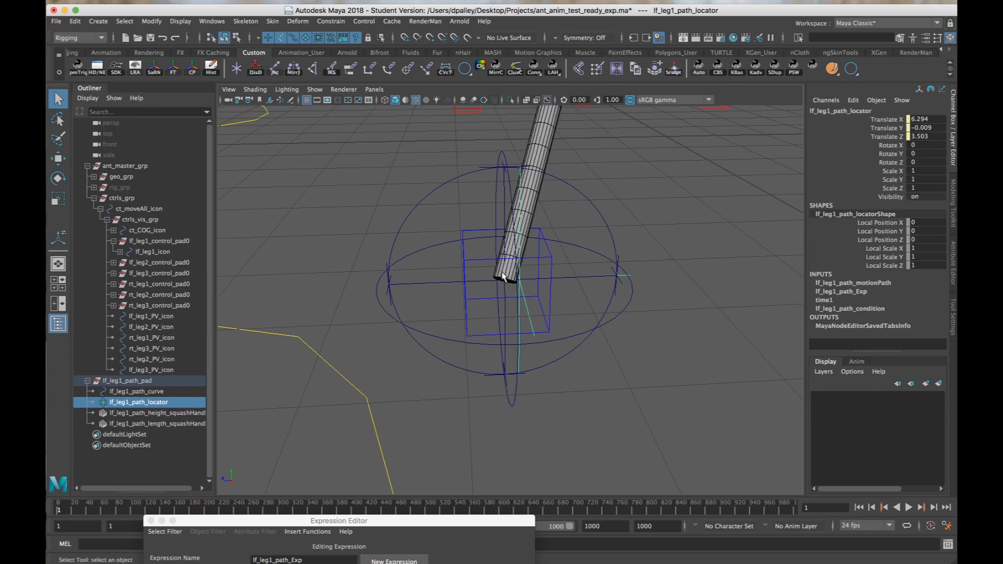
right_click_drag(548, 319, 551, 362, "alt")
right_click_drag(479, 378, 543, 375, "alt")
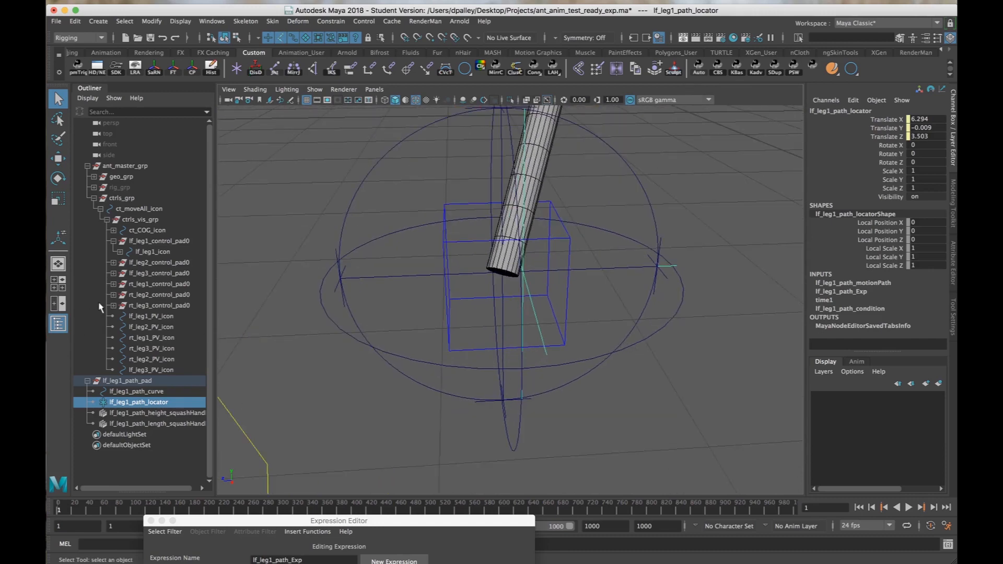
Duplicate lf_leg1_control_pad0 and delete the copied lf_leg1_icon beneath the duplicate.
left_click(150, 242)
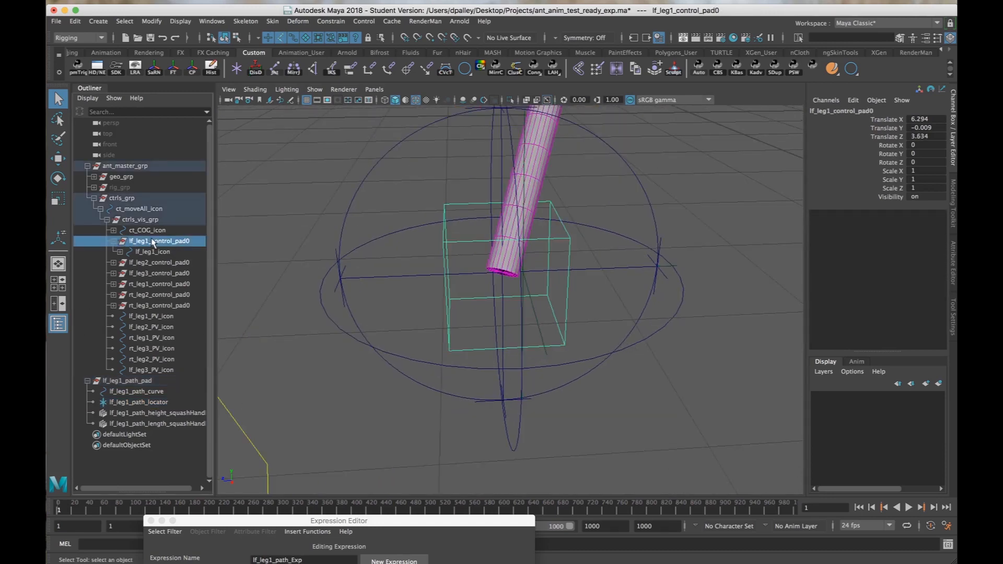
key("ctrl+d")
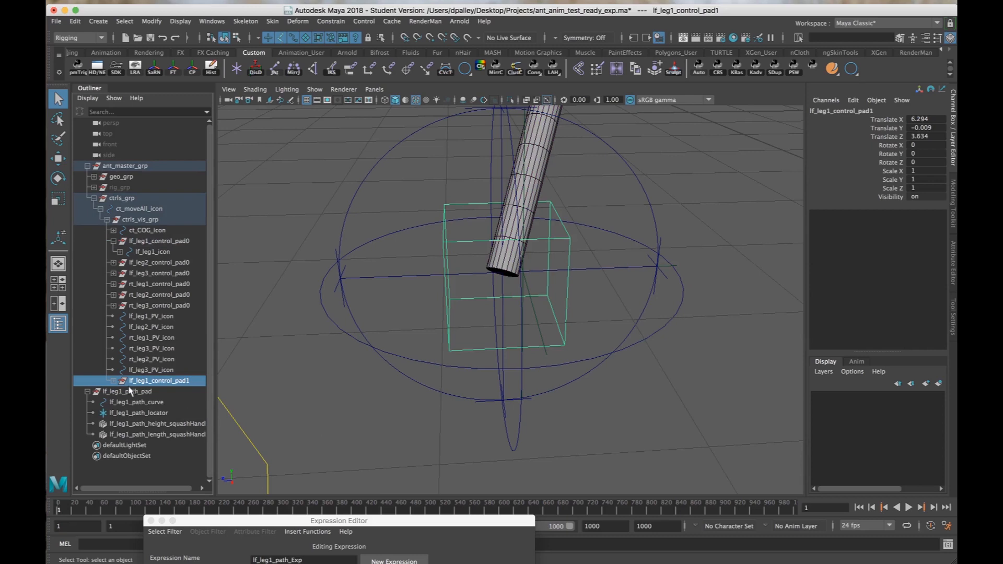
left_click(114, 381)
left_click(157, 392)
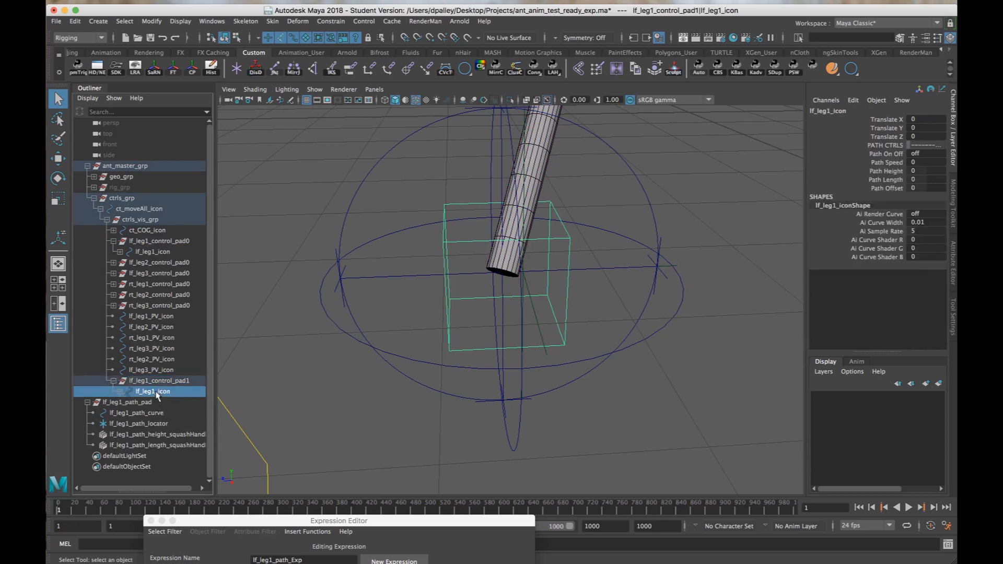
key("Delete")
Rename the duplicated control pad group as lf_leg1_ref_pad.
double_click(161, 381)
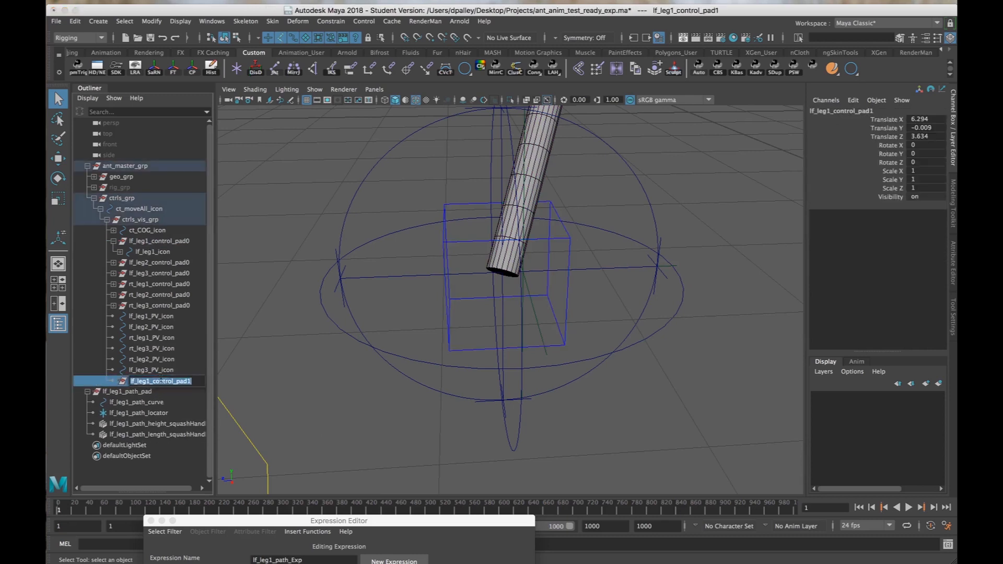
left_click_drag(153, 381, 241, 383)
type("ref")
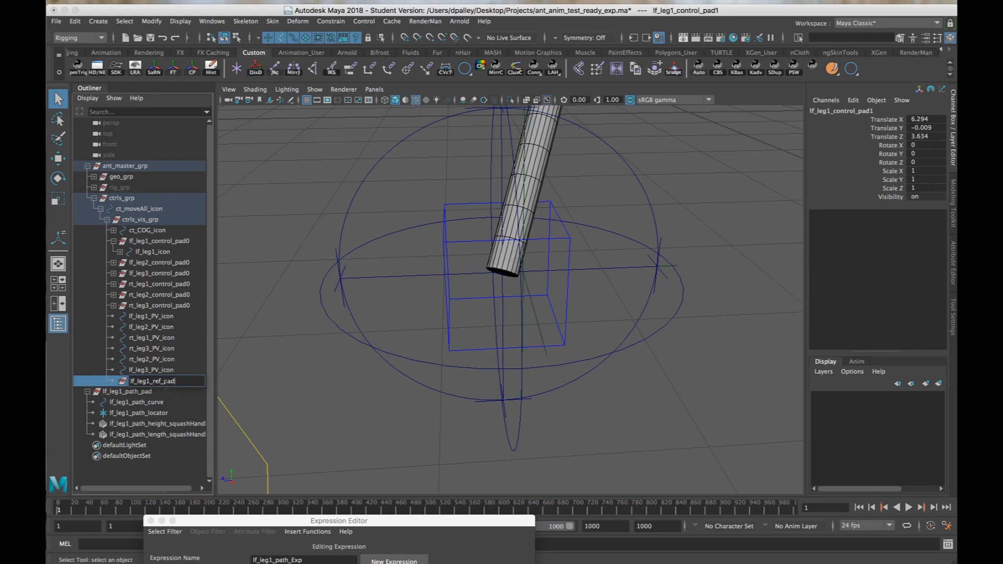
left_click(180, 369)
left_click(162, 382)
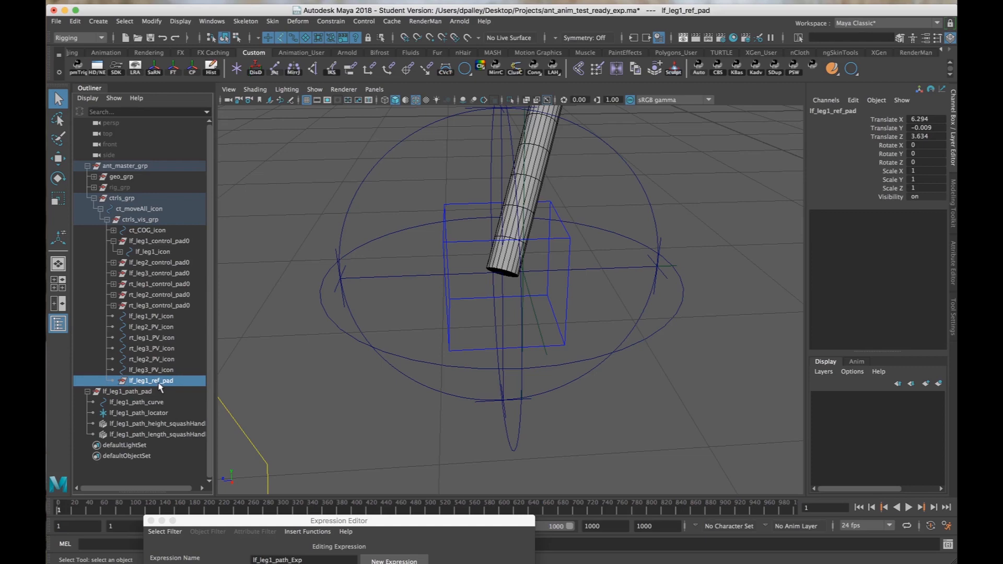
Inspect the pivot position of lf_leg1_ref_pad at the left front foot with the Move tool.
key("f")
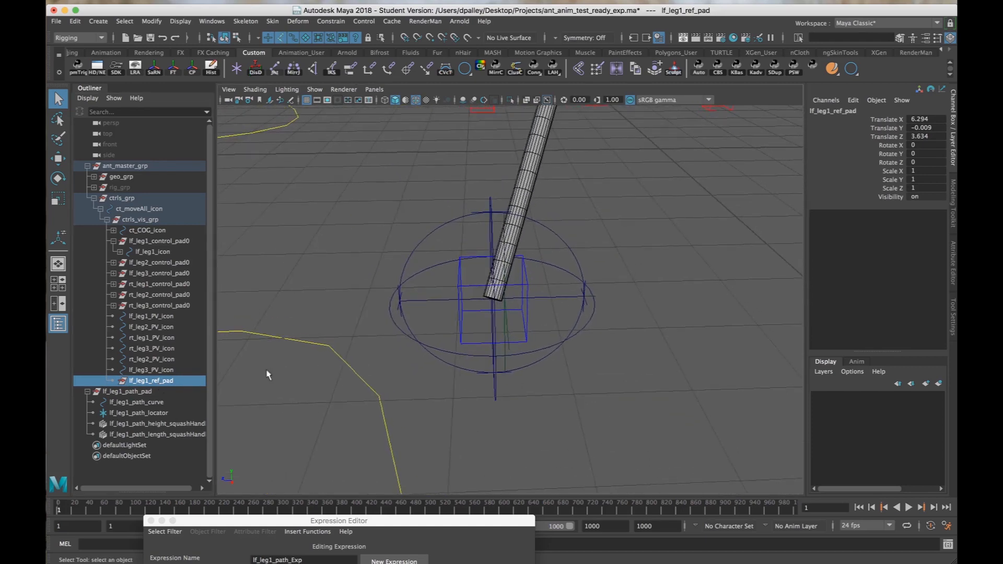
key("w")
left_click_drag(491, 349, 565, 342, "alt")
scroll(565, 342, "up", 4)
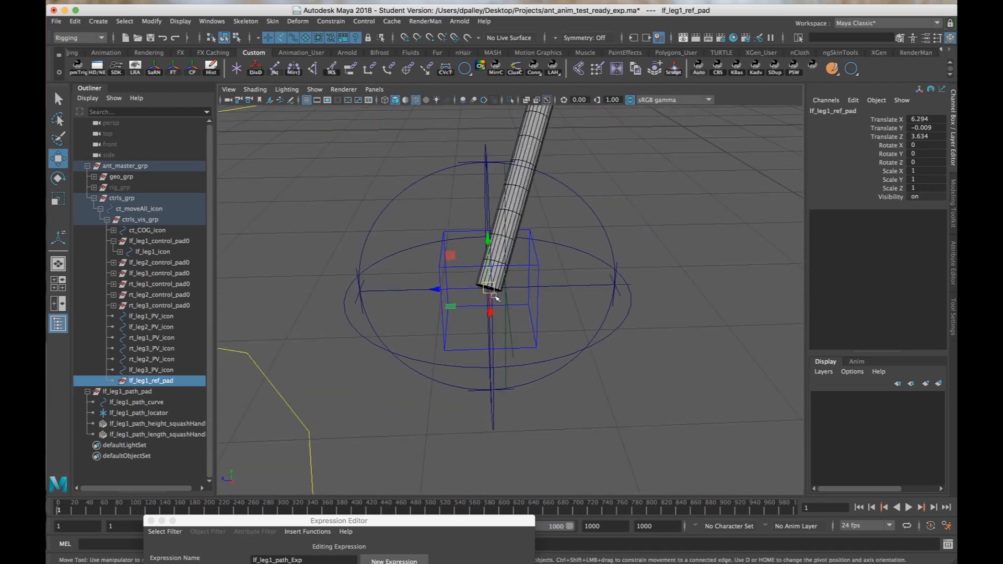
scroll(495, 293, "down", 3)
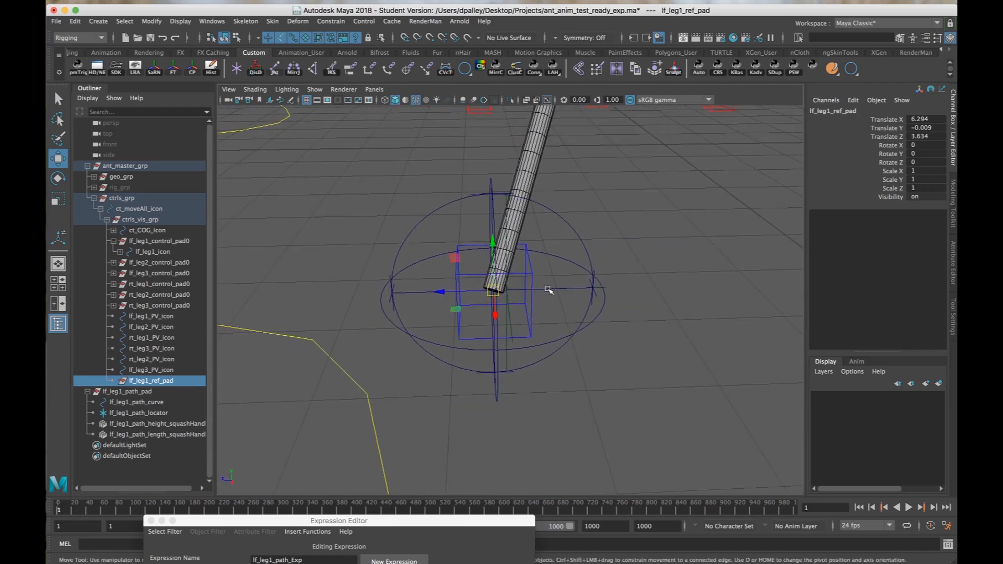
left_click_drag(549, 291, 548, 289, "alt")
scroll(575, 295, "up", 3)
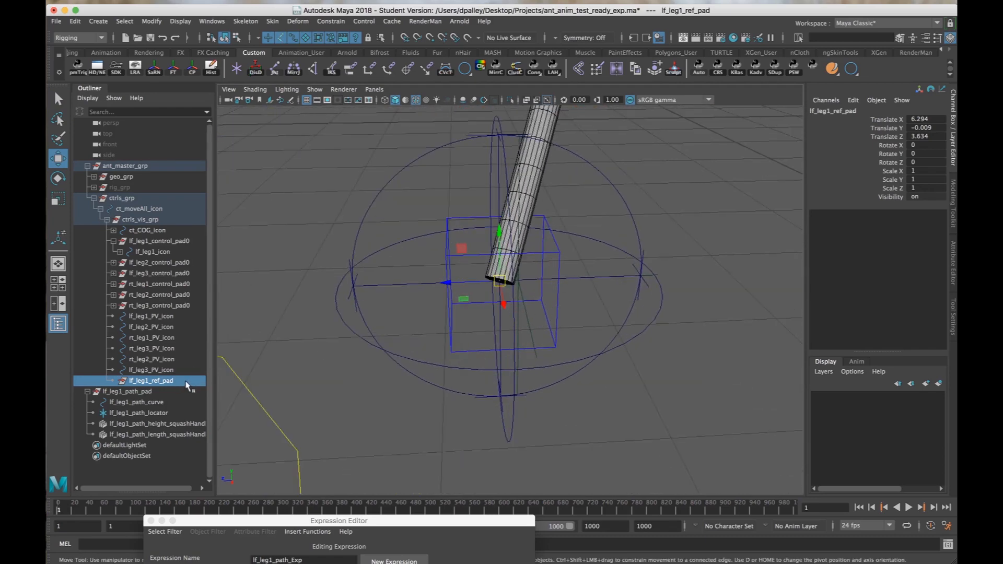
Point constrain lf_leg1_control_pad0 to both lf_leg1_ref_pad and lf_leg1_path_locator, with Maintain offset off and a weight of 1.
left_click(529, 323, "shift")
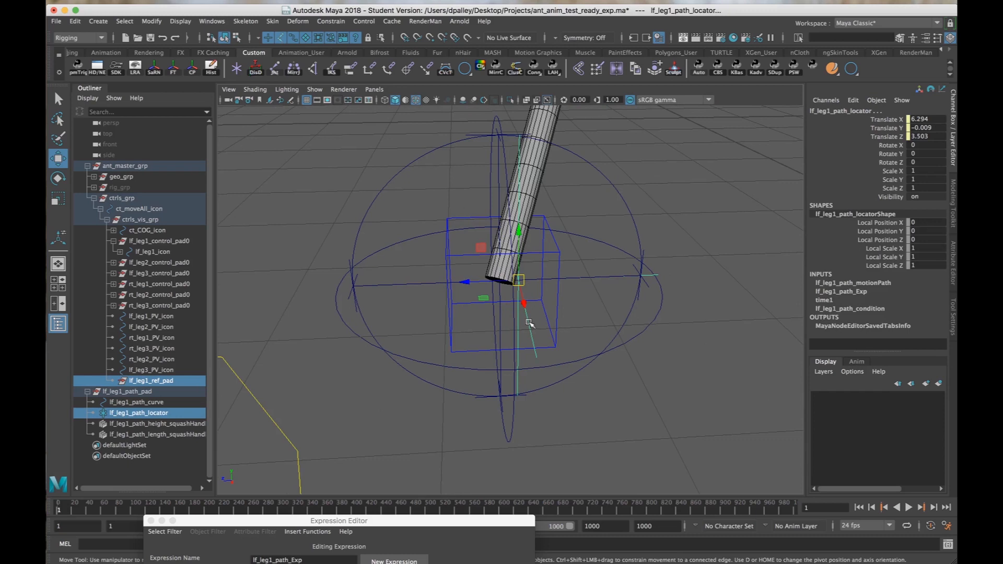
left_click(157, 242, "ctrl")
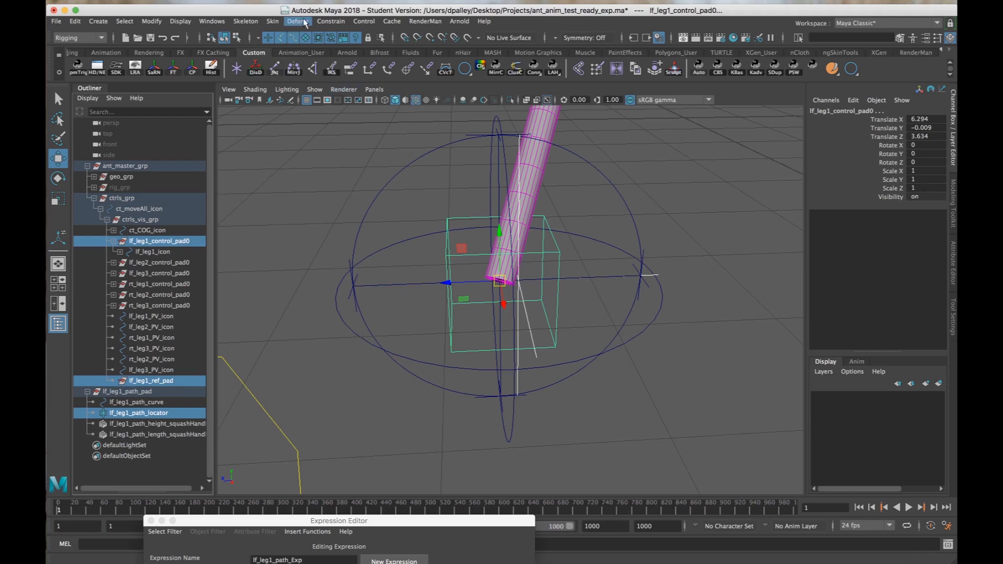
left_click(330, 21)
left_click(438, 60)
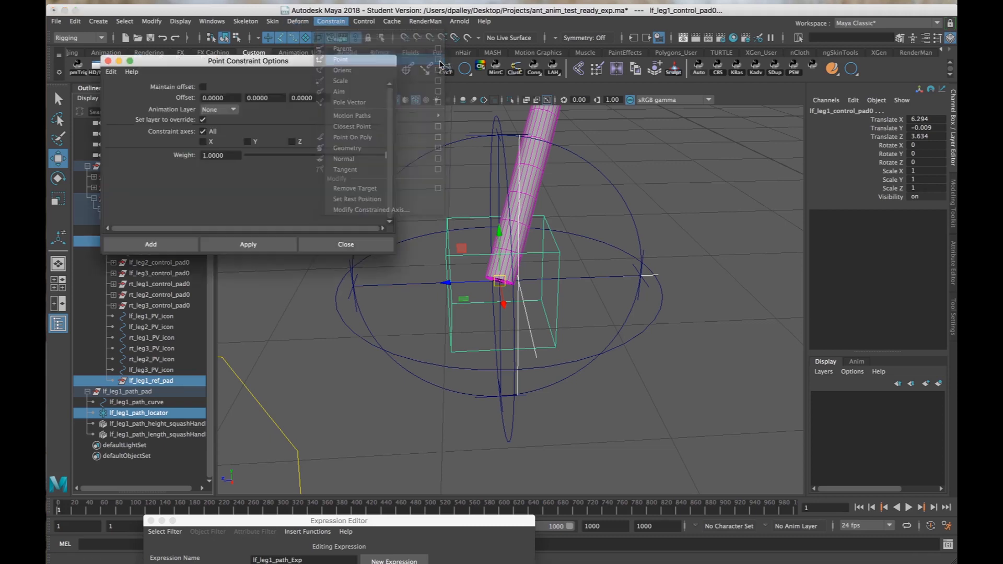
left_click(261, 244)
left_click(381, 244)
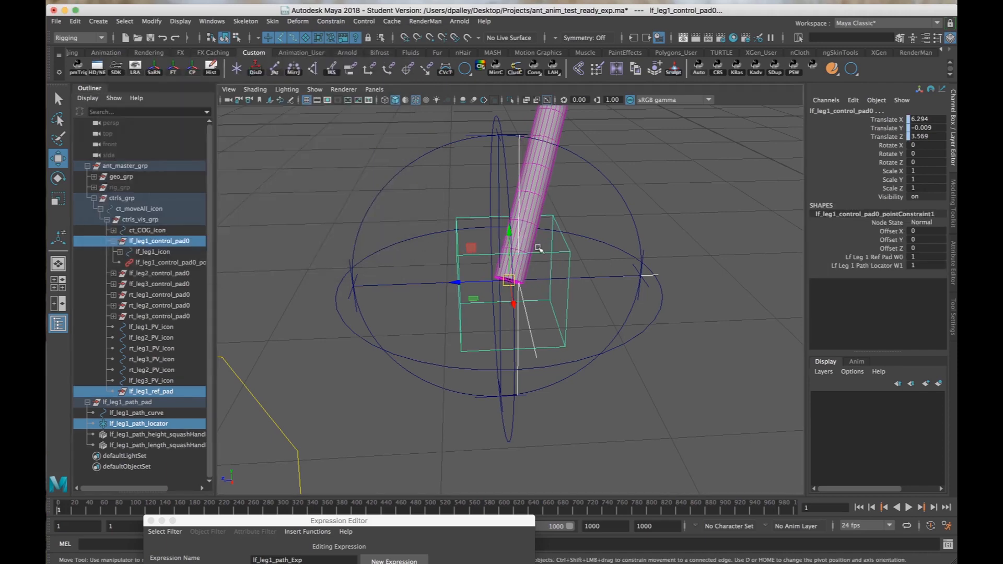
Open Set Driven Key and load lf_leg1_icon as the driver and lf_leg1_control_pad0's point constraint as the driven object.
right_click_drag(538, 248, 478, 240, "alt")
left_click_drag(479, 239, 486, 241, "alt")
right_click_drag(485, 242, 528, 245, "alt")
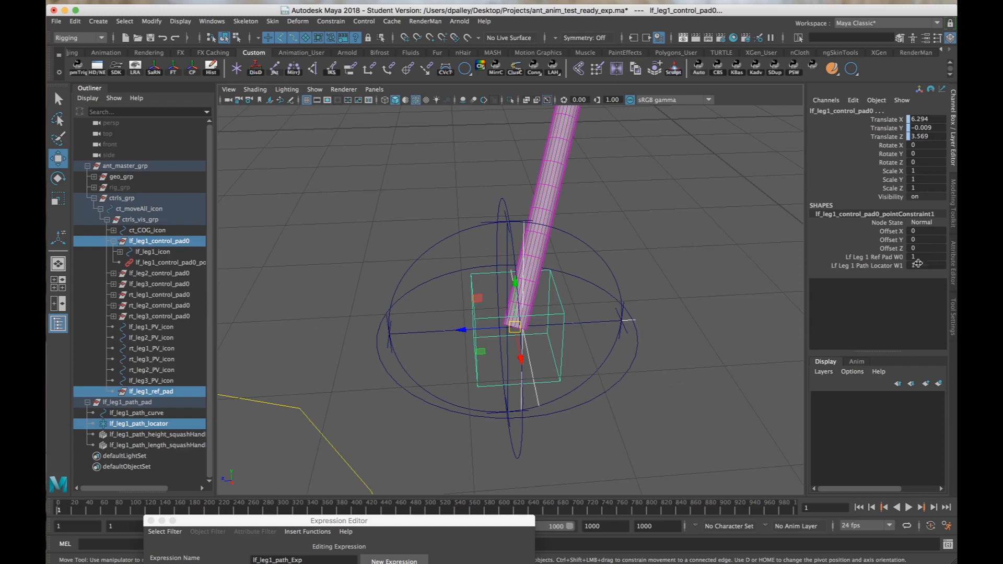
left_click_drag(642, 316, 586, 310, "alt")
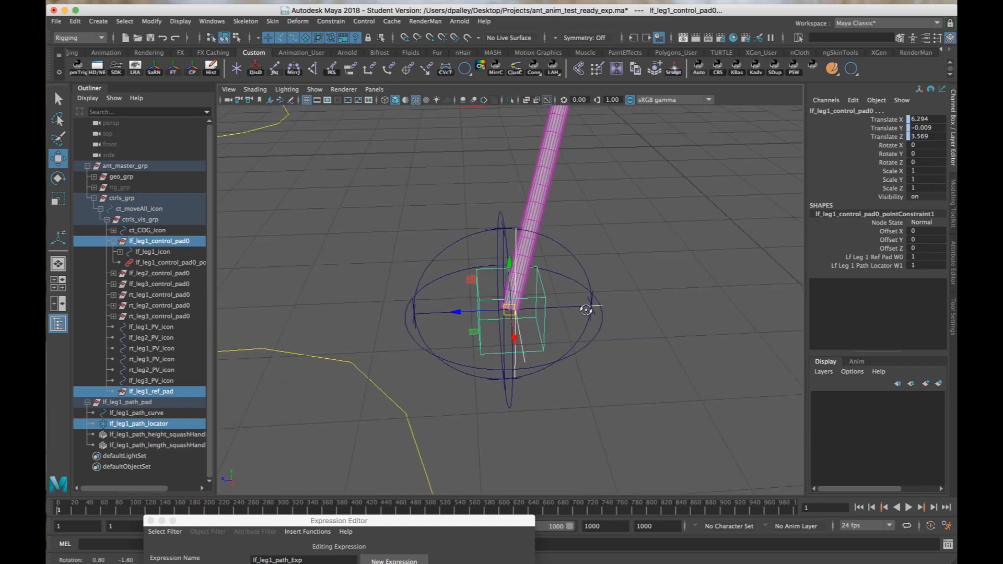
mouse_move(586, 310)
right_mouse_down("alt")
mouse_move(628, 315)
mouse_move(514, 323)
mouse_move(579, 323)
right_mouse_up("alt")
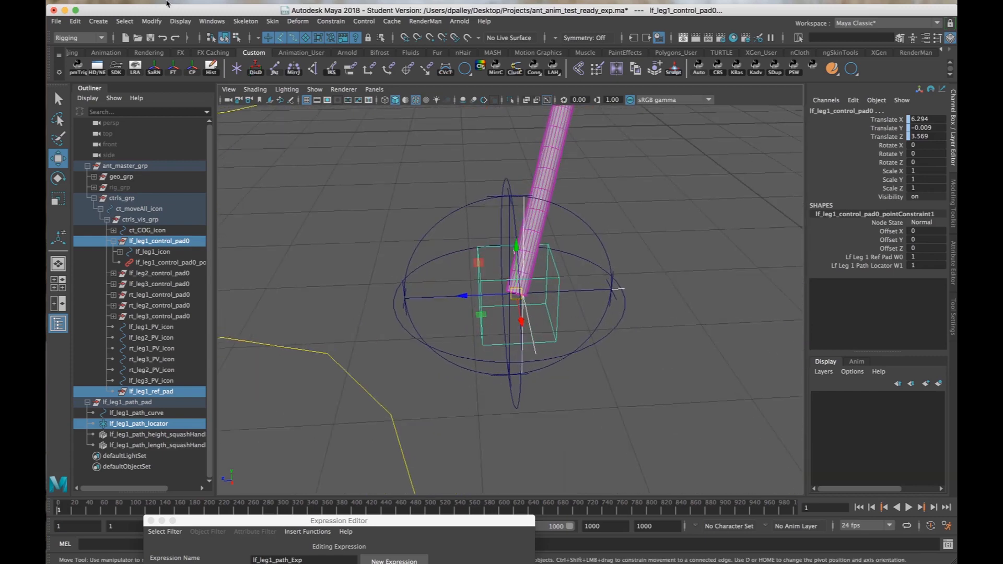
left_click(116, 68)
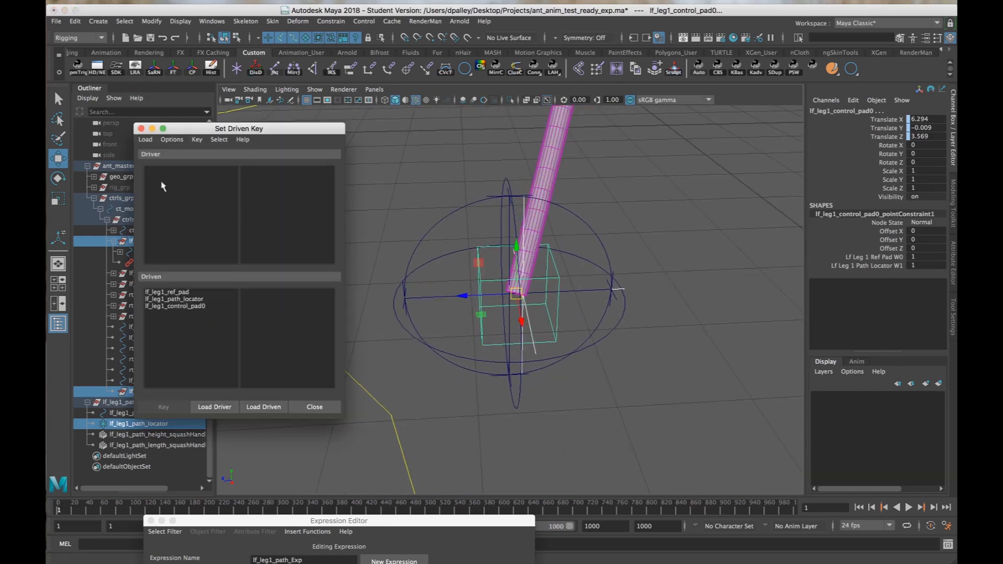
left_click(493, 342)
left_click(217, 408)
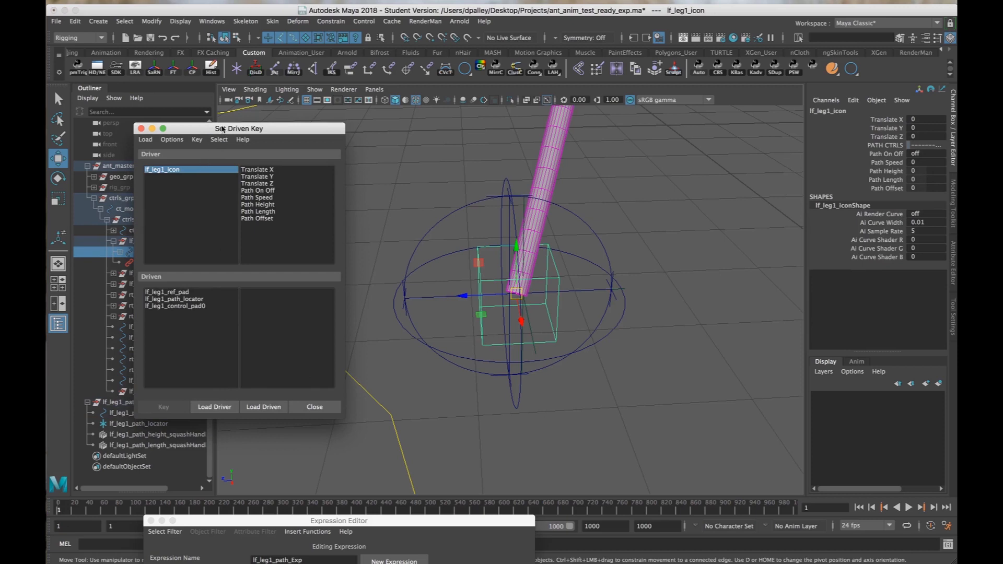
left_click_drag(221, 128, 274, 128)
left_click(168, 263)
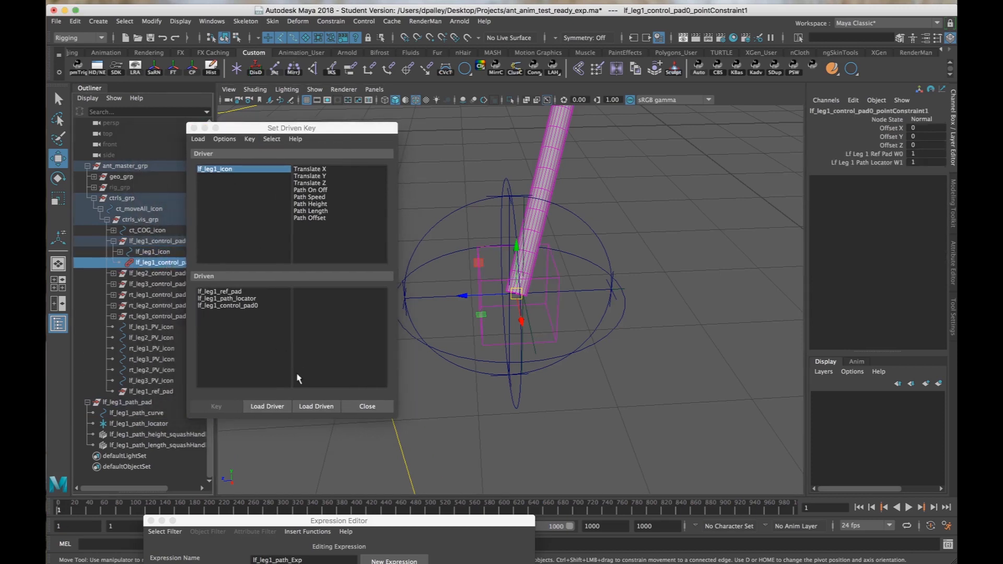
left_click(316, 407)
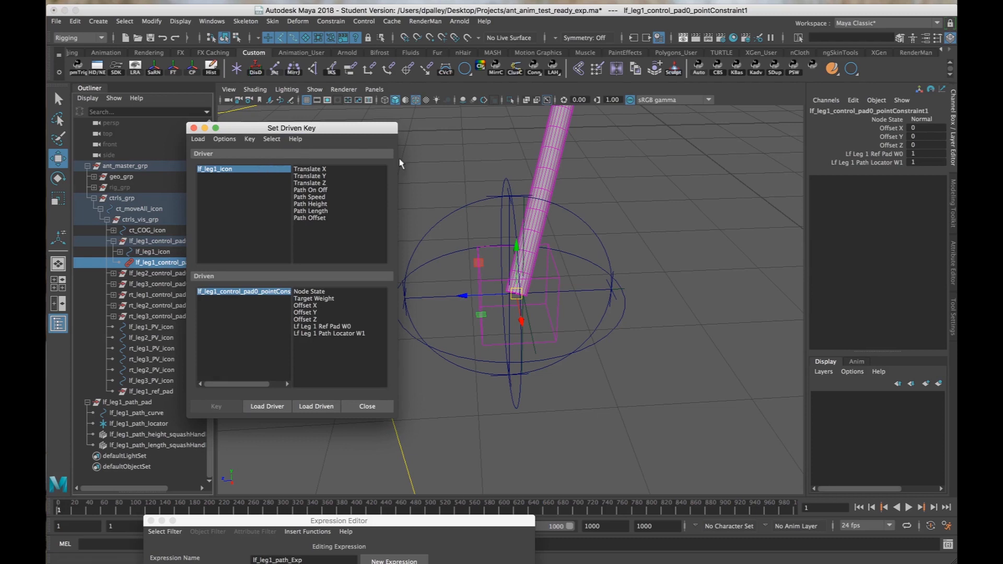
Set the Lf Leg 1 Path Locator W1 weight of lf_leg1_control_pad0's point constraint to 0.
left_click(263, 172)
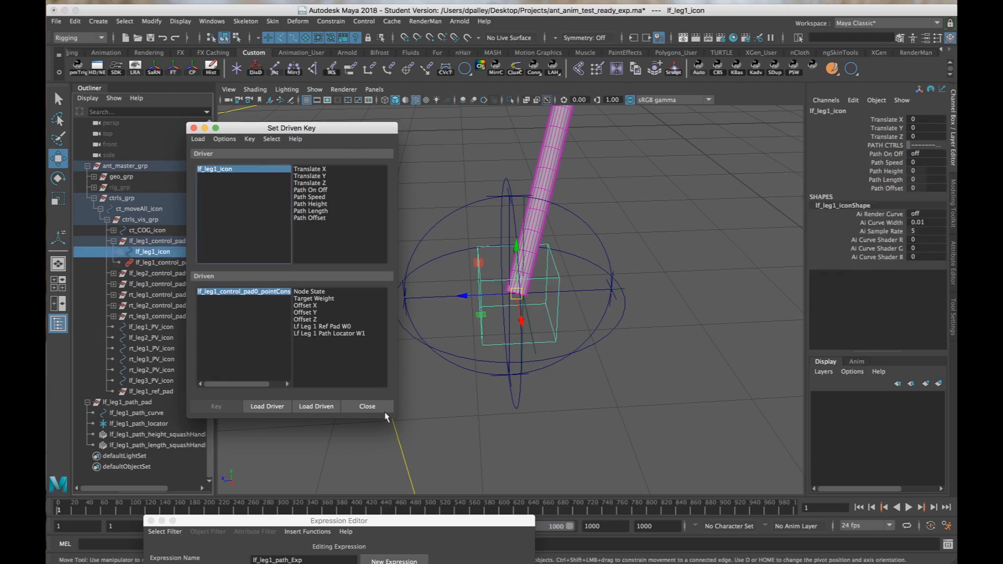
left_click(271, 292)
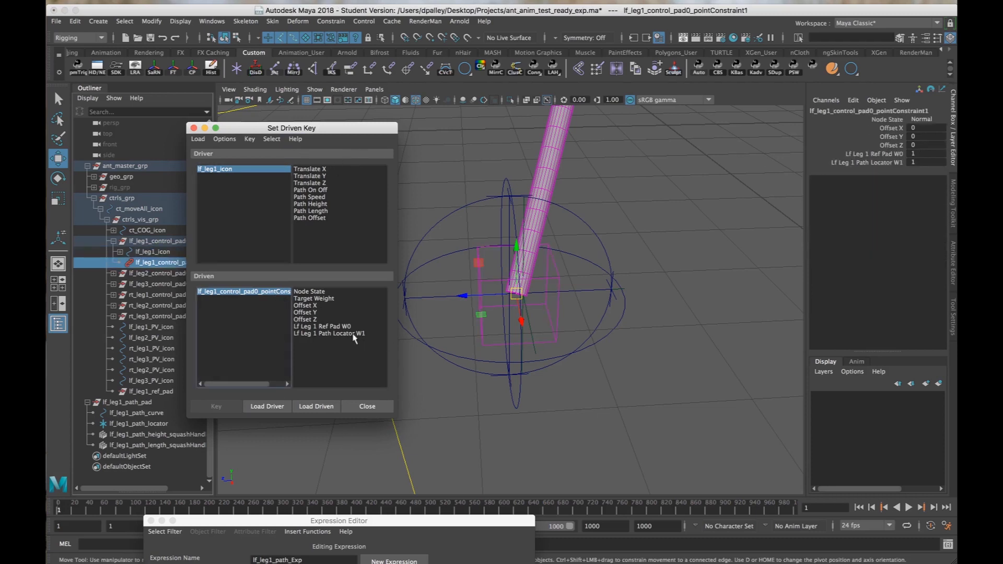
left_click(916, 163)
type("0")
key("Return")
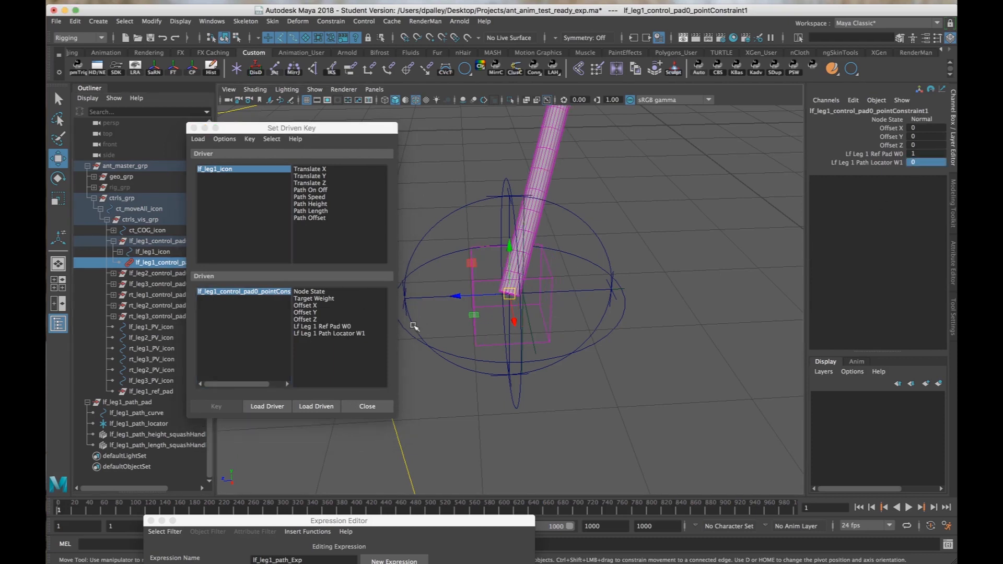
Set a driven key linking the Lf Leg 1 Ref Pad W0 and Path Locator W1 weights to Path On Off in its off state.
left_click(339, 327)
left_click(342, 333, "shift")
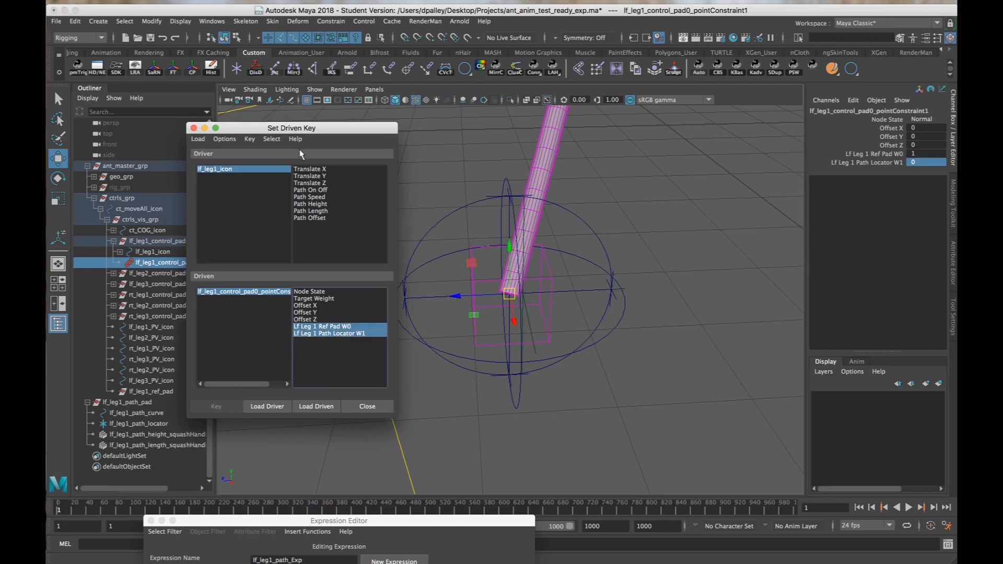
left_click(308, 190)
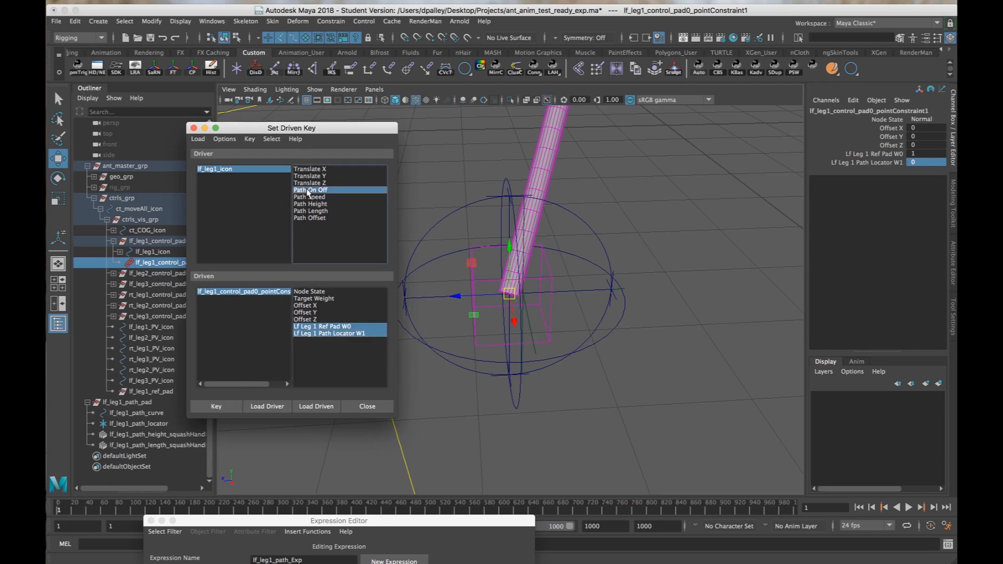
left_click(230, 408)
Switch lf_leg1_icon's Path On Off attribute to on.
left_click(245, 168)
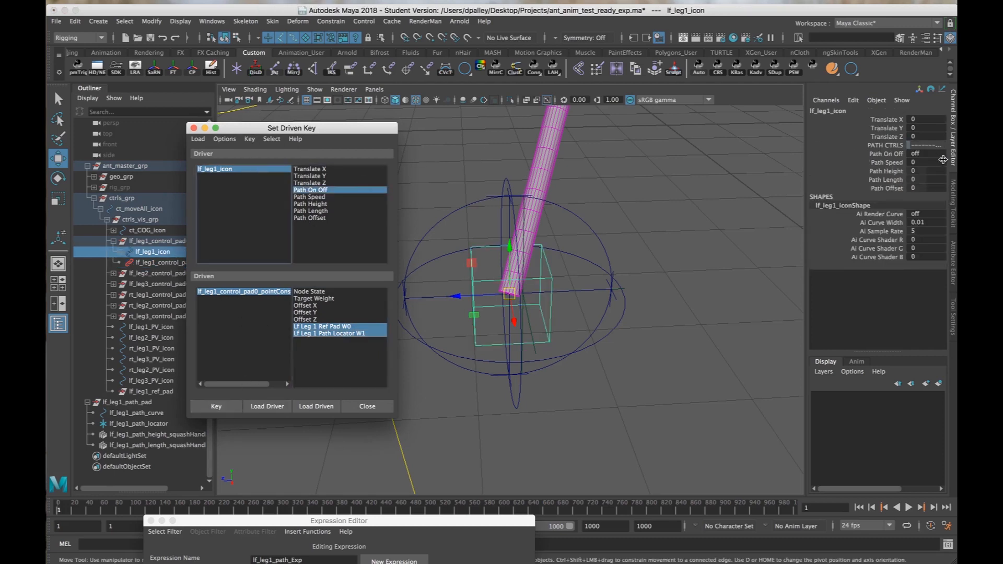
left_click(934, 153)
type("1")
key("Return")
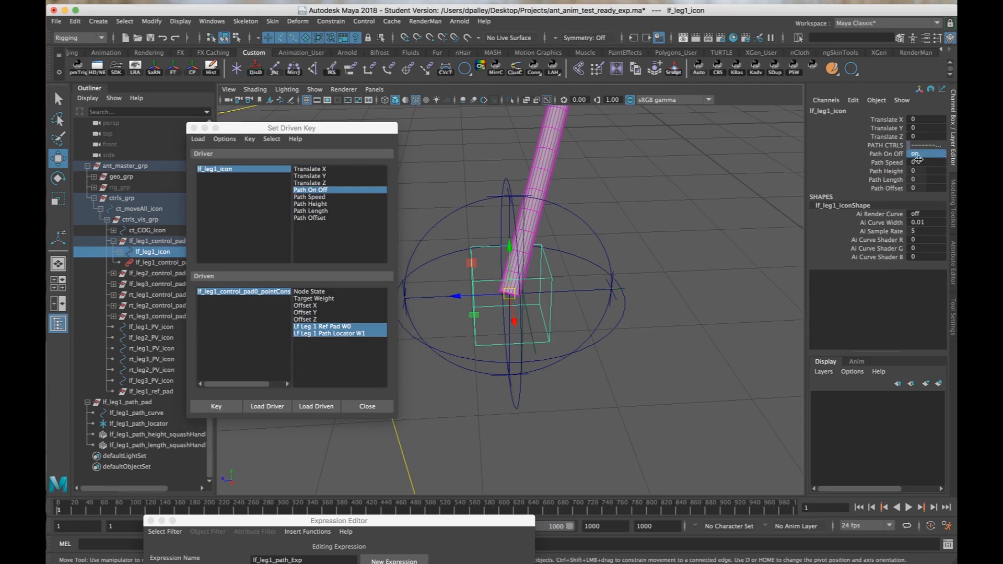
Set the point constraint's Lf Leg 1 Ref Pad W0 to 0 and Path Locator W1 to 1, and key them to Path On Off.
left_click(235, 293)
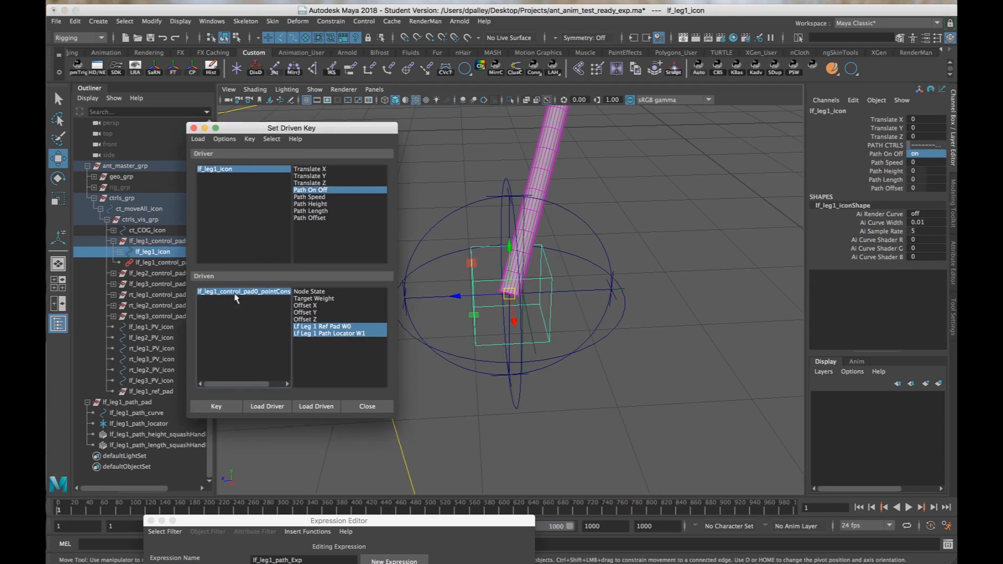
left_click(926, 155)
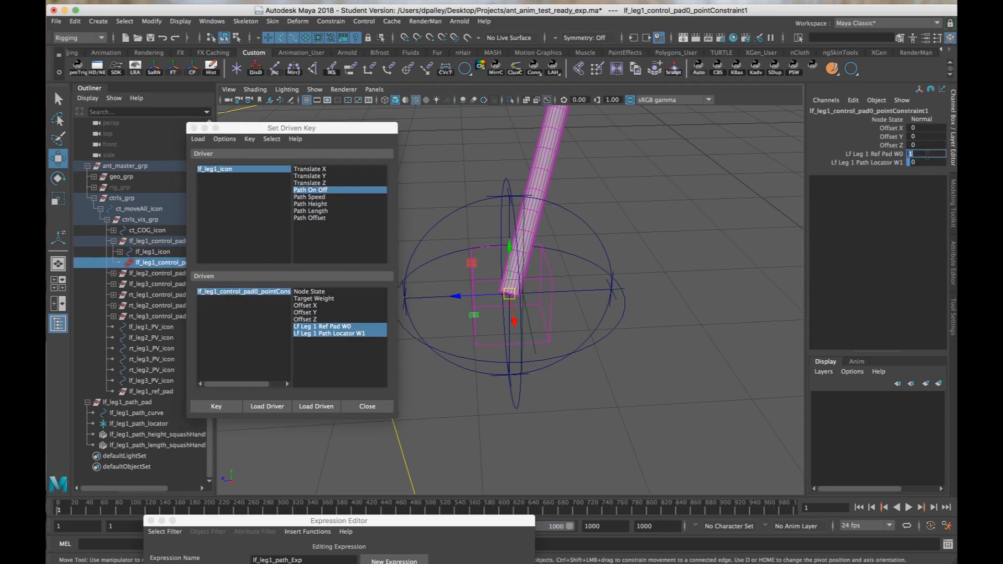
type("0")
key("Tab")
type("1")
key("Return")
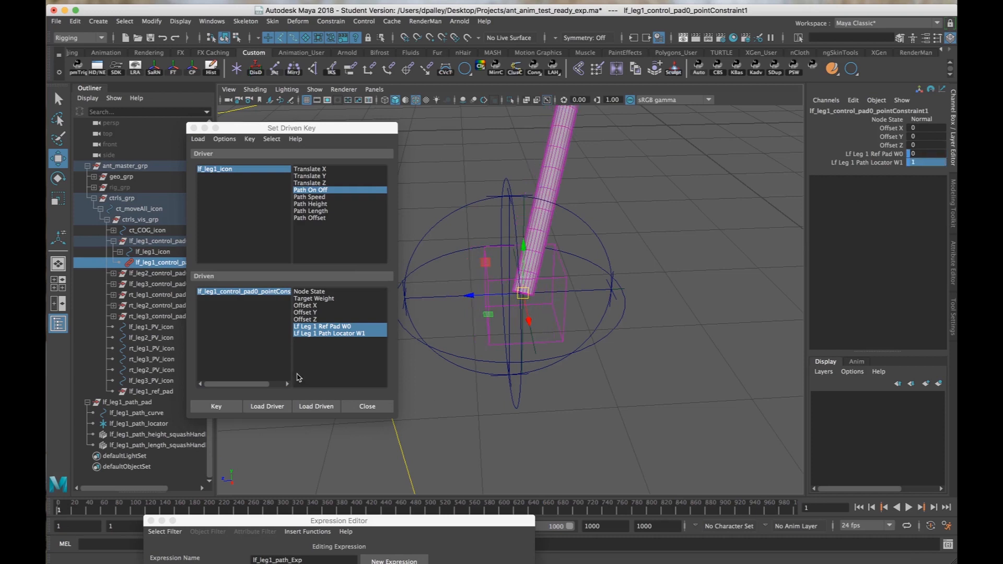
left_click(217, 407)
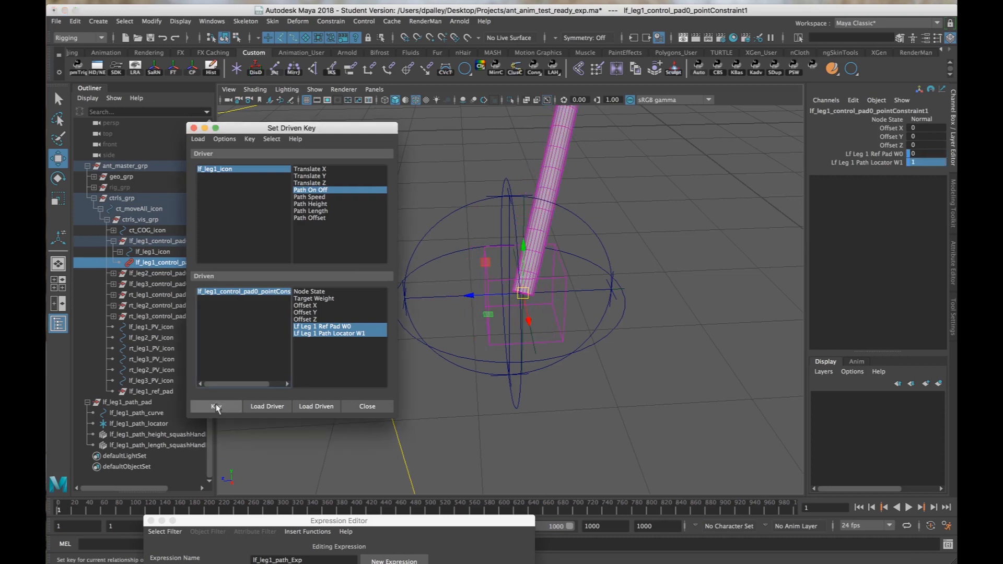
Test the driven key by switching lf_leg1_icon's Path On Off to off and back to on, and close Set Driven Key.
left_click(221, 170)
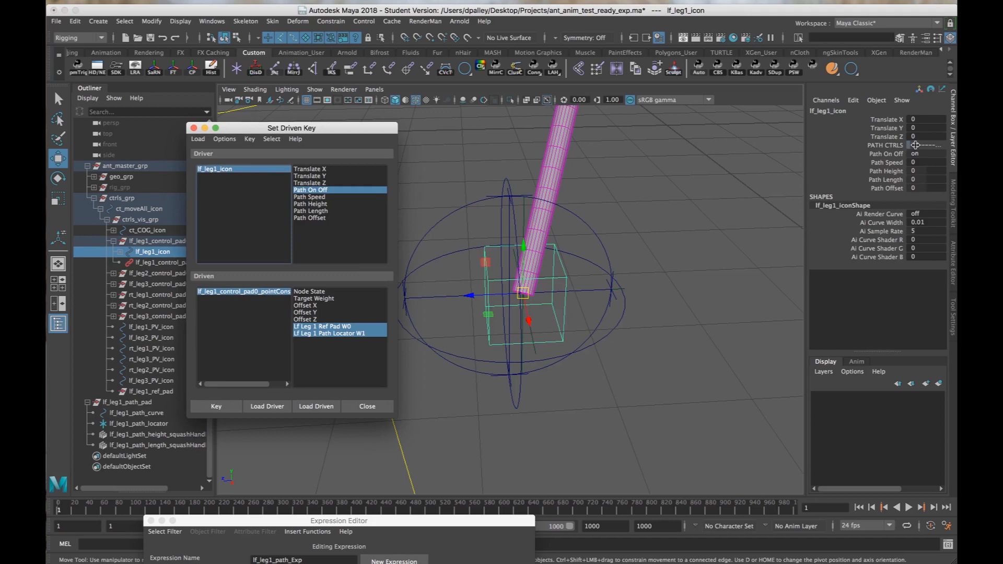
double_click(930, 153)
type("0")
key("Return")
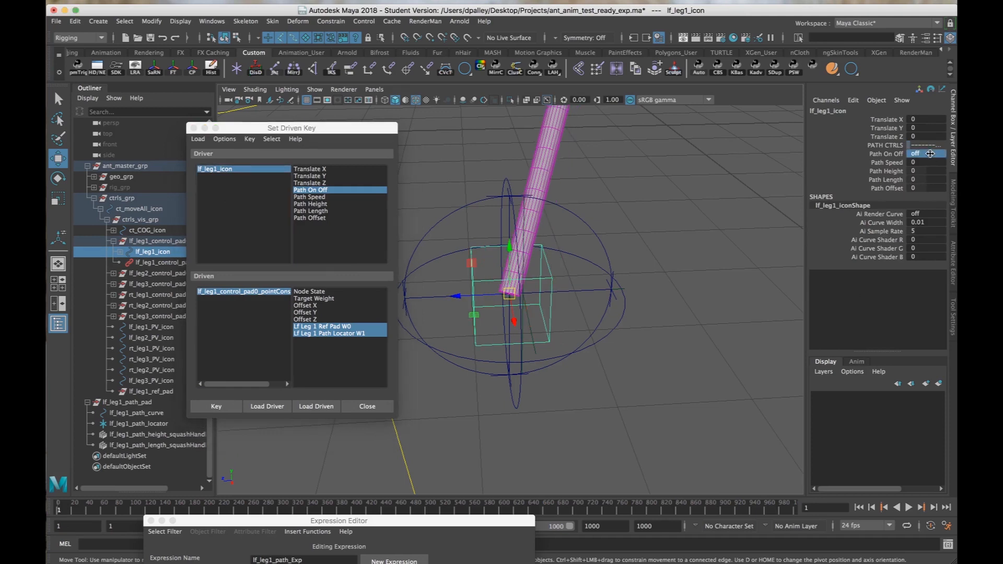
type("1")
key("Return")
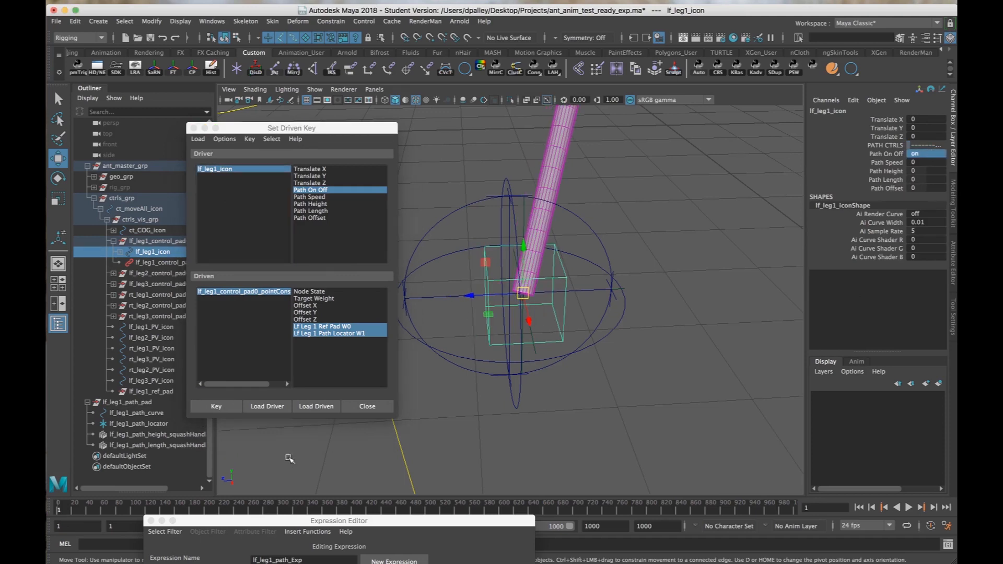
left_click(360, 407)
left_click(657, 408)
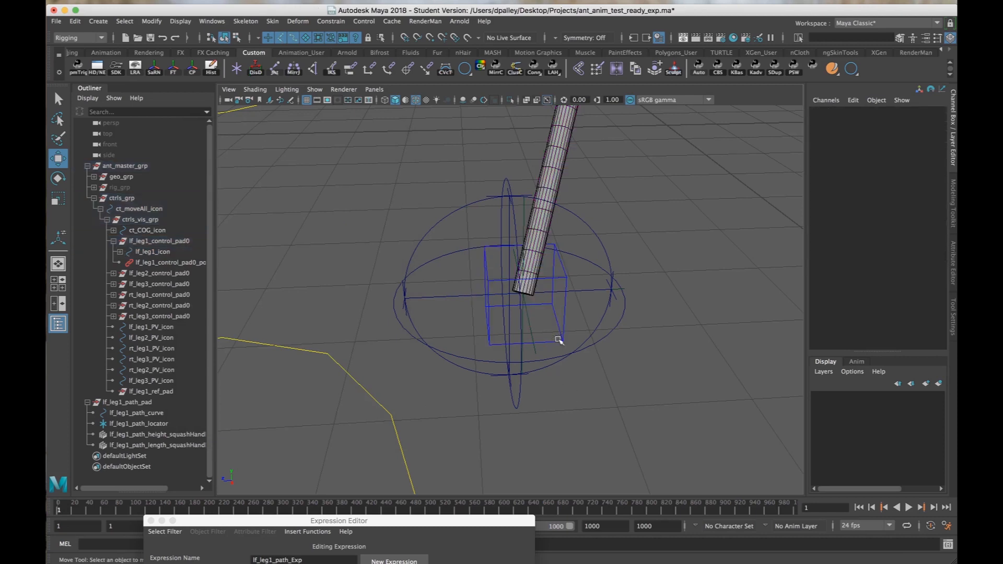
Select lf_leg1_icon and review the lf_leg1_path_Exp formula in the Expression Editor.
left_click(555, 318)
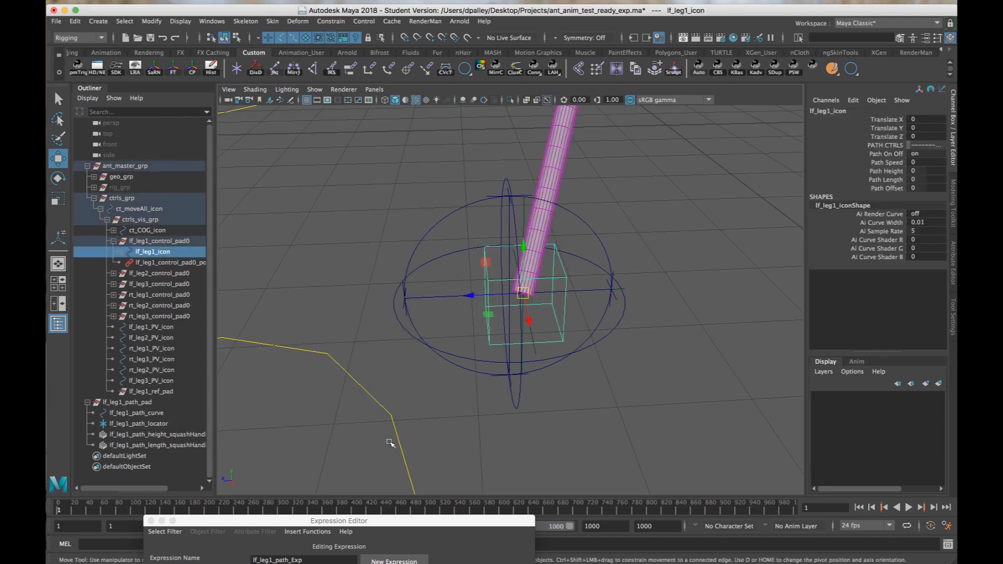
left_click_drag(429, 523, 402, 161)
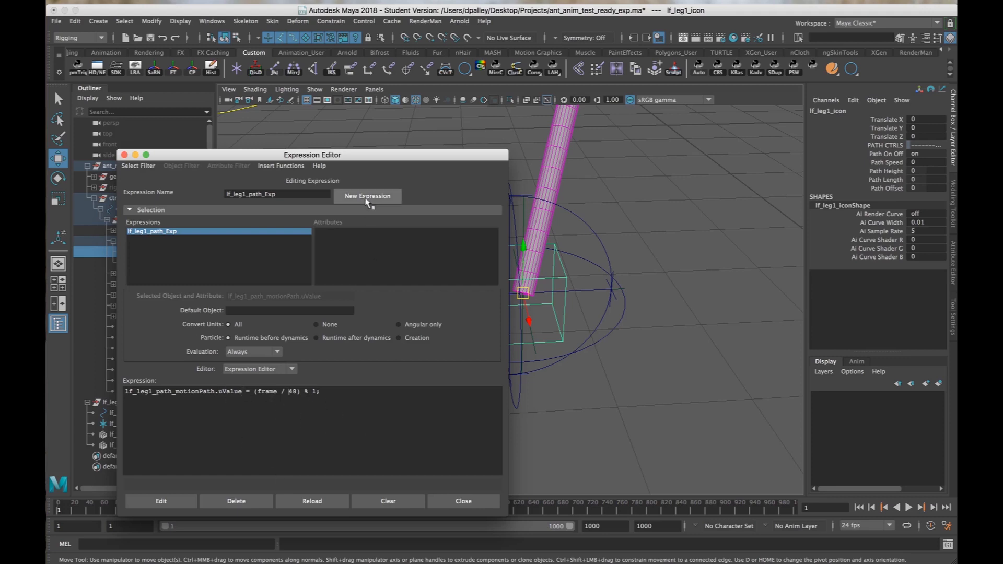
left_click_drag(403, 154, 425, 428)
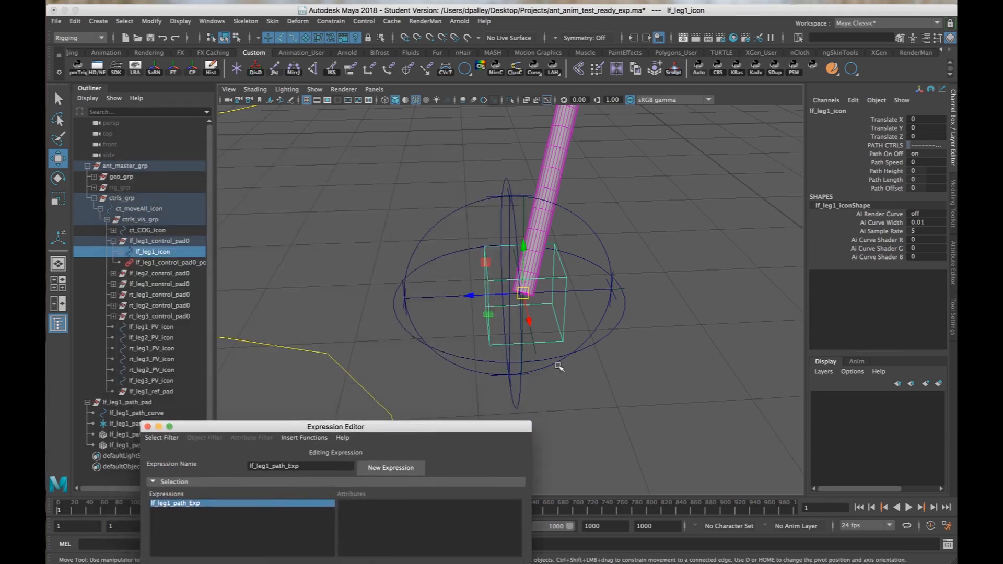
right_click_drag(559, 366, 472, 361, "alt")
left_click_drag(454, 427, 454, 541)
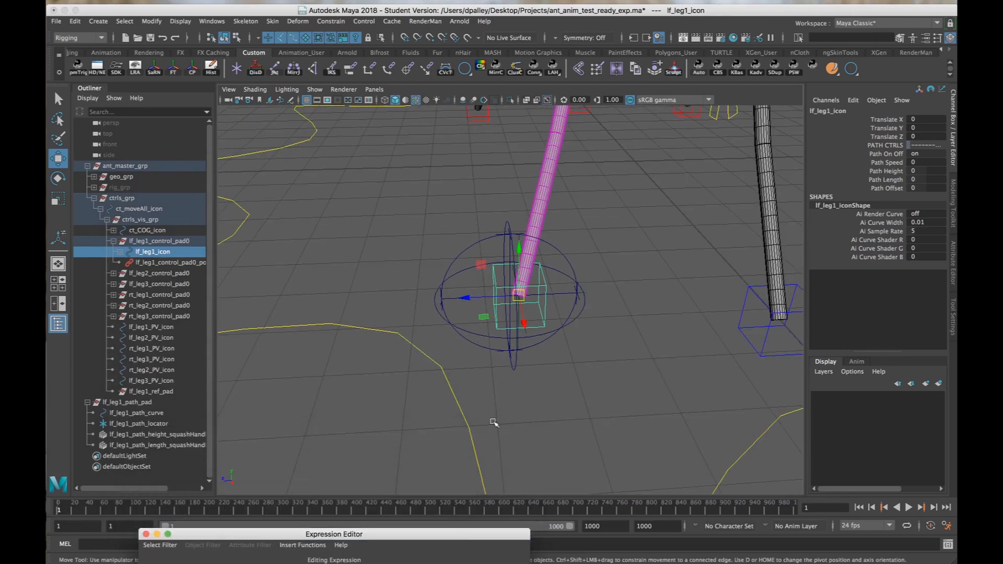
left_click_drag(519, 388, 543, 391, "alt")
right_click_drag(544, 391, 585, 394, "alt")
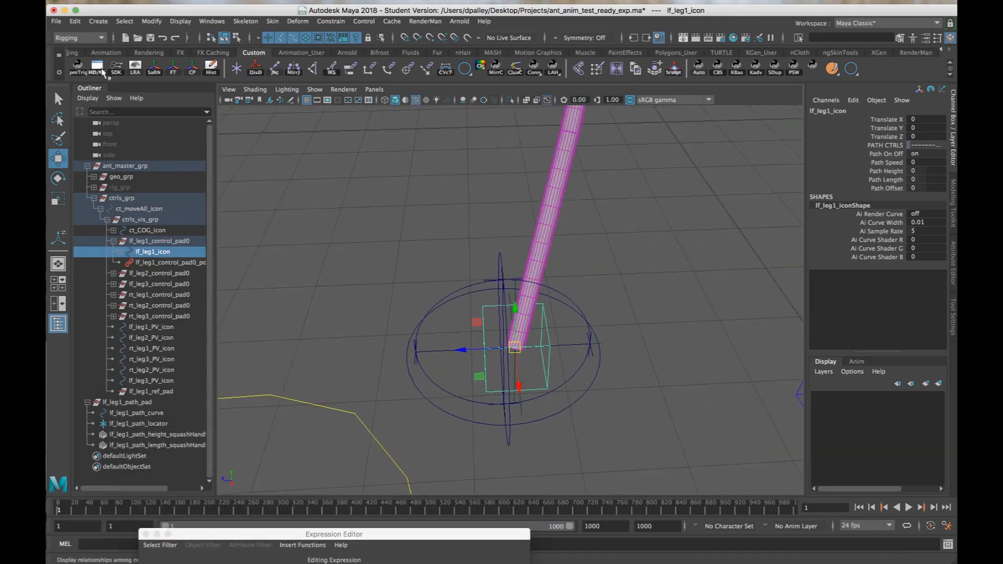
Clear the Node Editor graph, add lf_leg1_icon to it, and expand the icon node to show all its attributes.
left_click(101, 69)
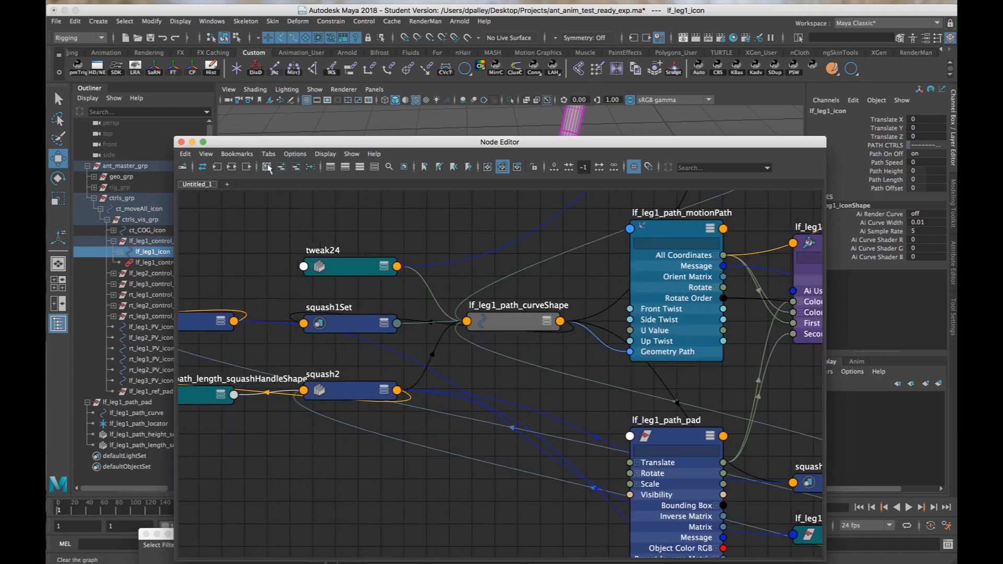
left_click(267, 166)
left_click(281, 166)
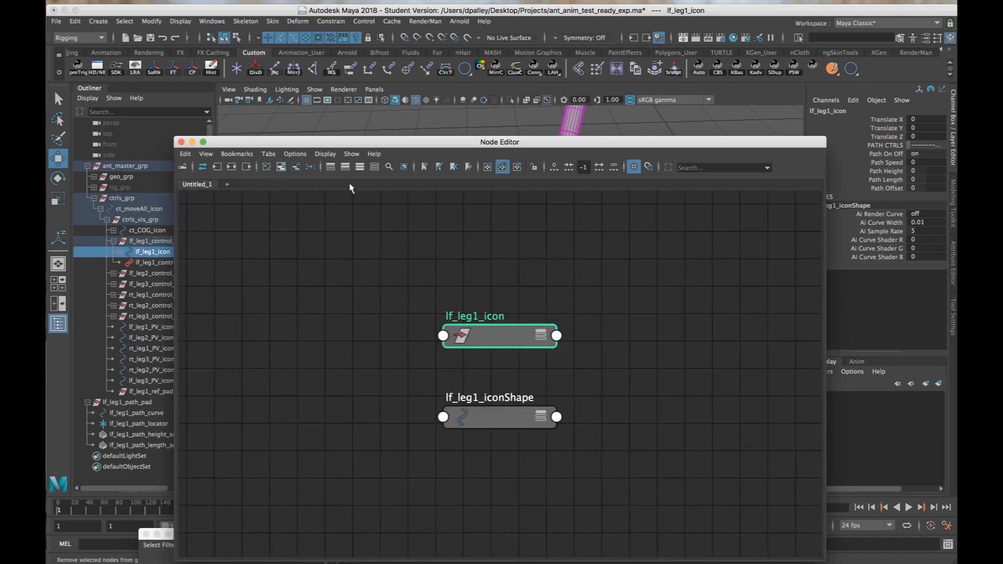
left_click_drag(515, 421, 296, 435)
left_click_drag(516, 348, 363, 256)
scroll(463, 293, "down", 3)
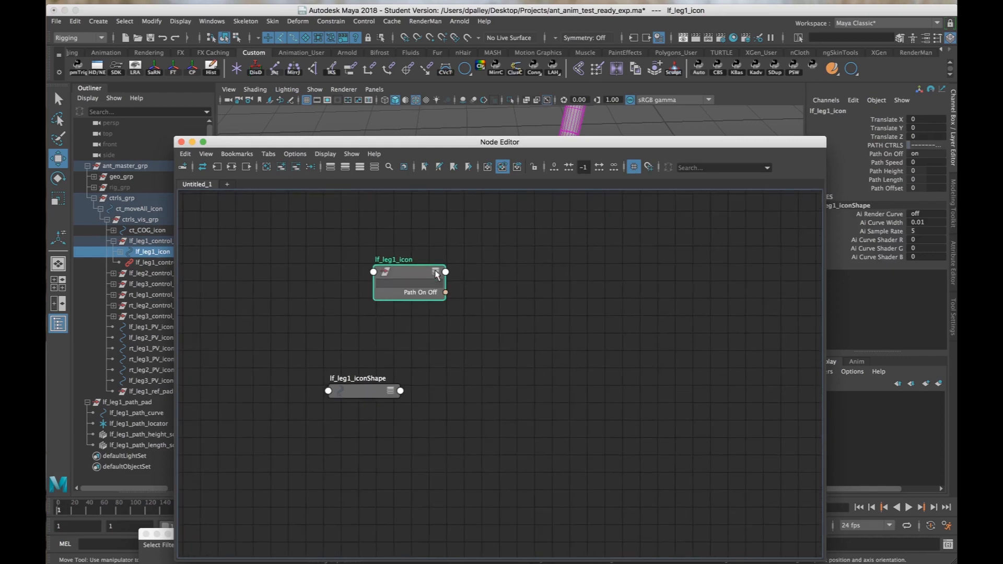
left_click(435, 272)
left_click_drag(418, 277, 472, 260)
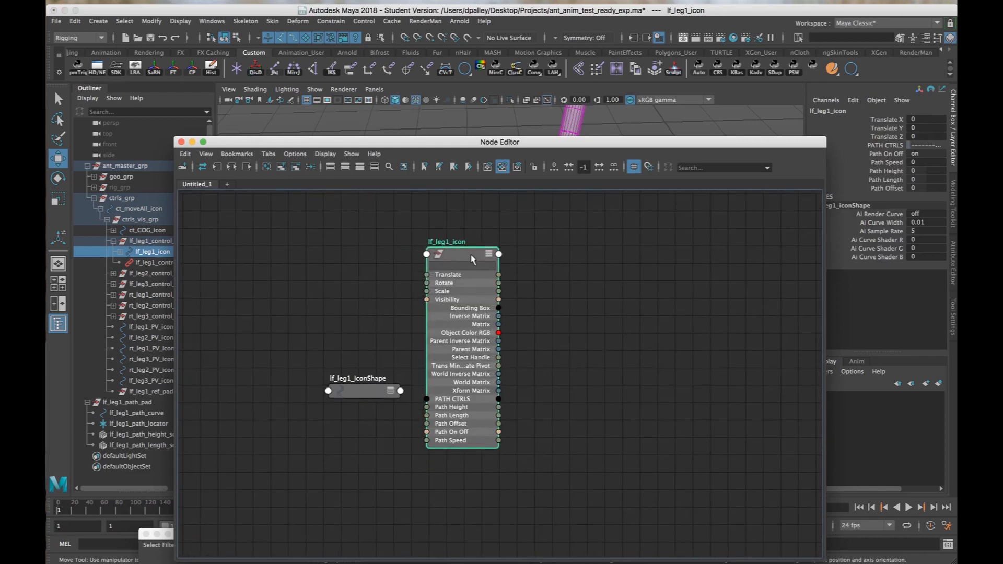
Create a setRange node beside lf_leg1_icon in the Node Editor and expand it to show all its attributes.
left_click(563, 324)
type("s")
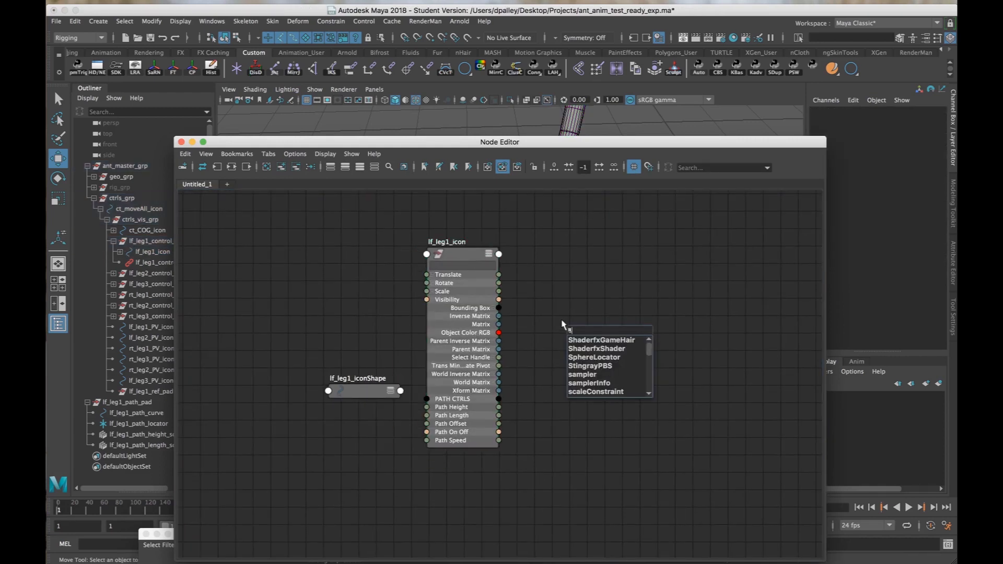
type("etRa")
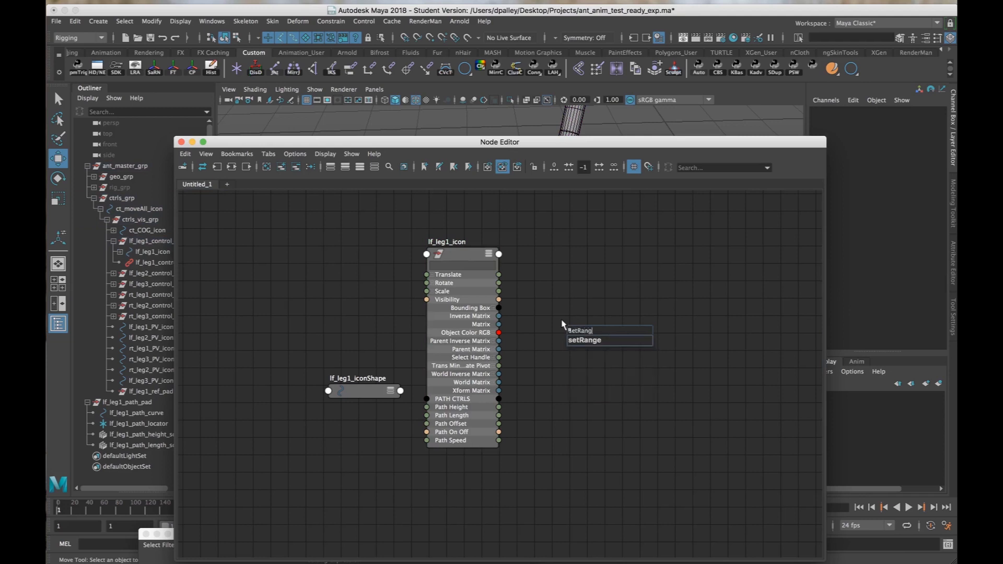
type("ng")
key("Down")
key("Return")
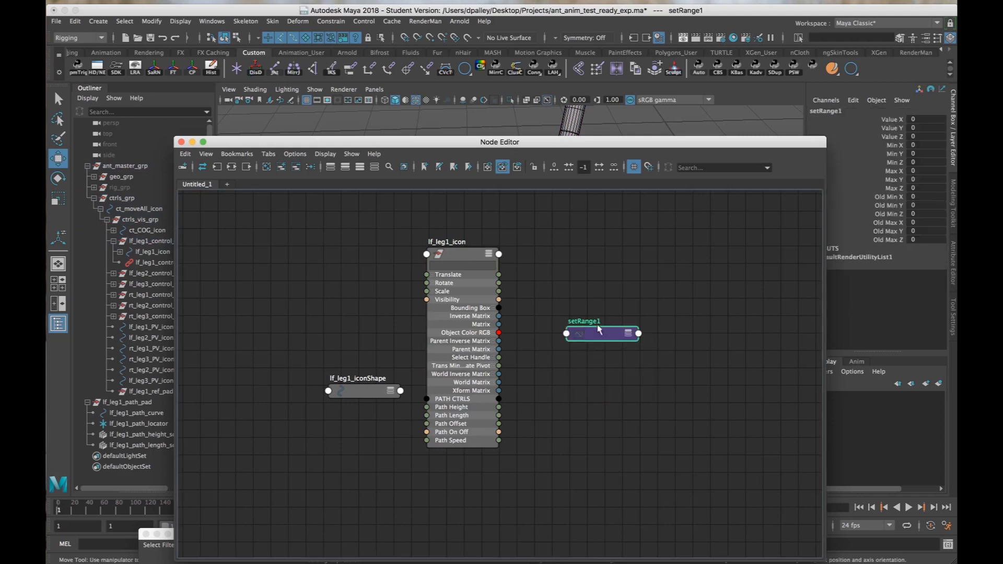
left_click_drag(599, 328, 571, 251)
left_click(599, 256)
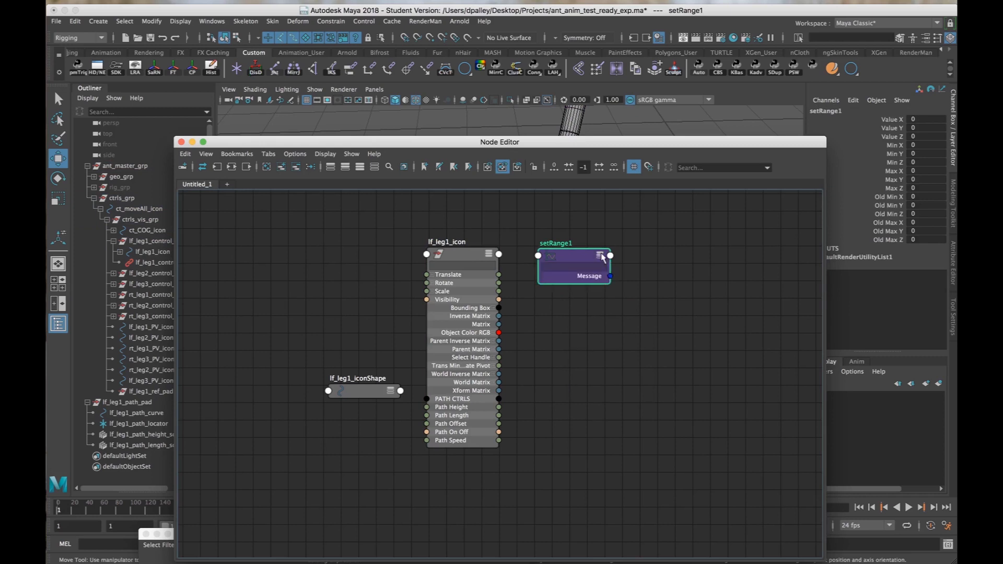
left_click(600, 257)
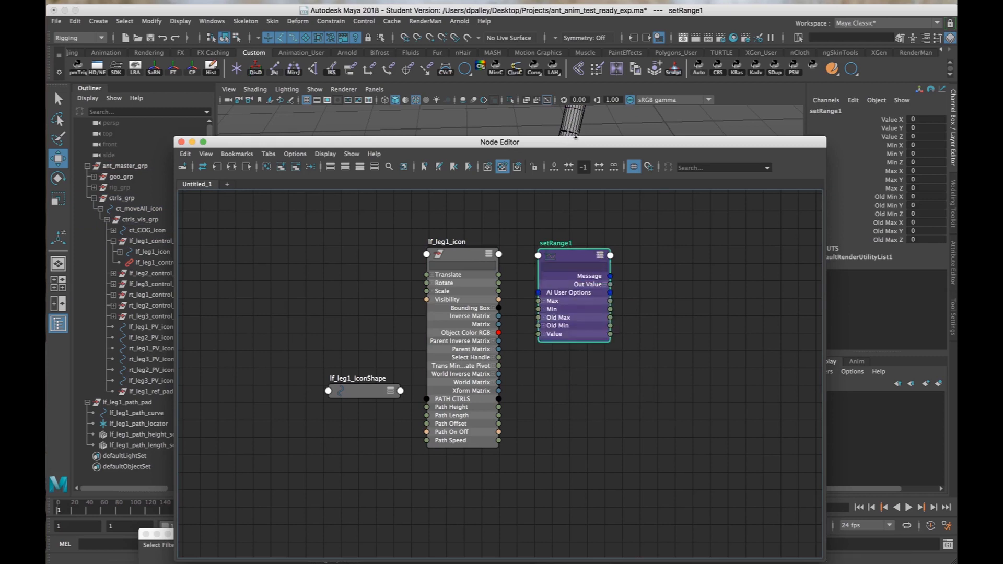
left_click_drag(588, 151, 492, 137)
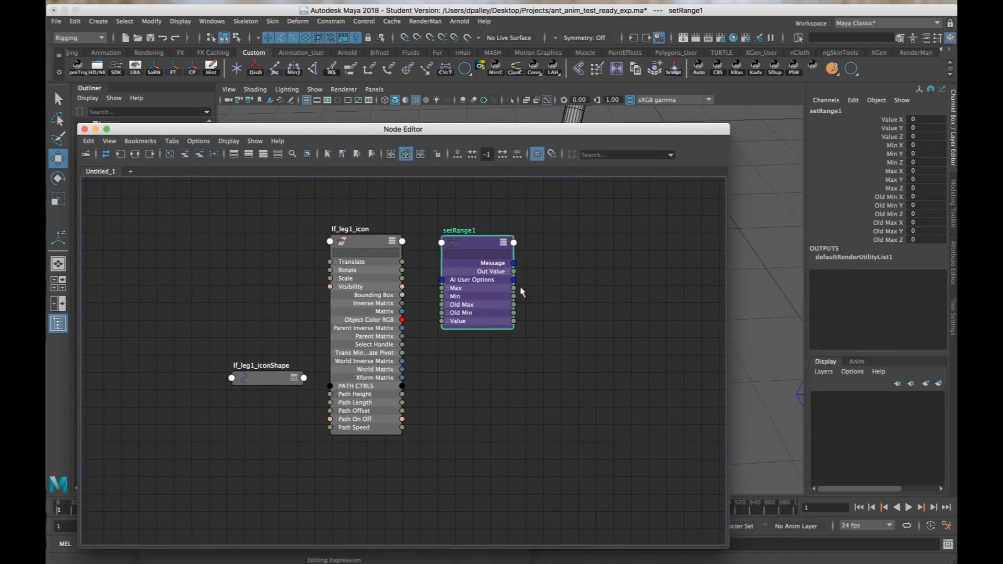
Rename the new set range node as lf_leg1_path_setRange.
left_click(382, 247)
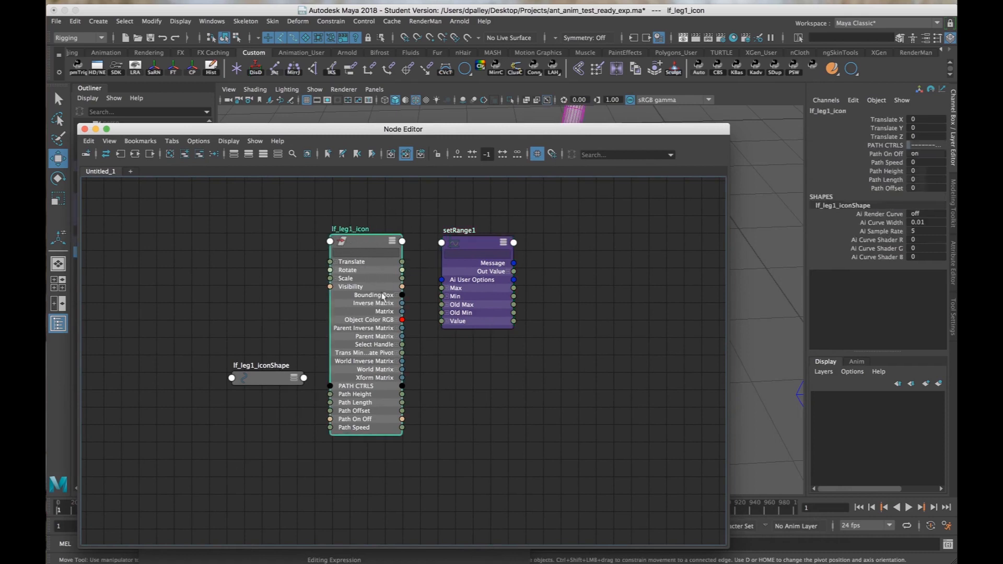
left_click(473, 244)
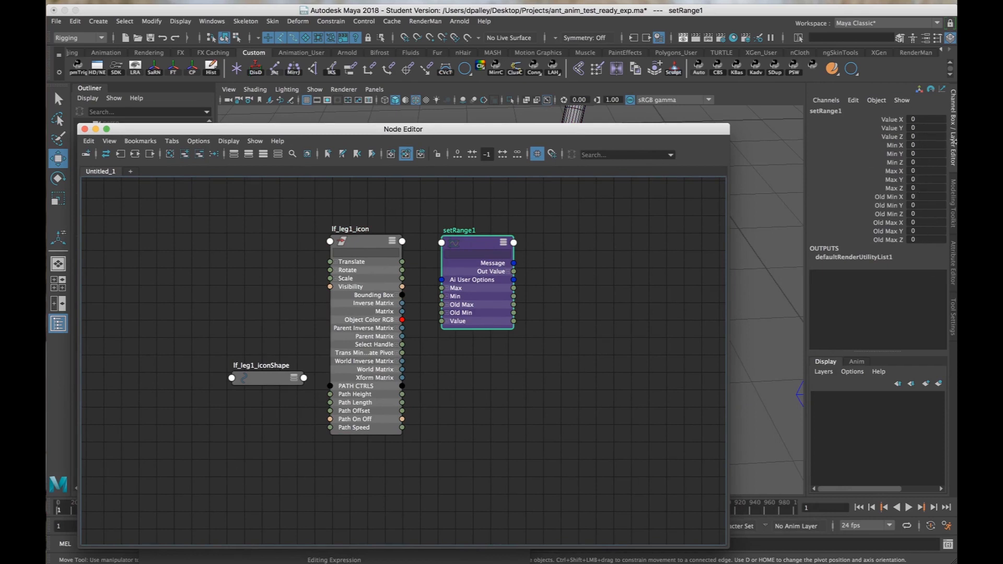
double_click(459, 230)
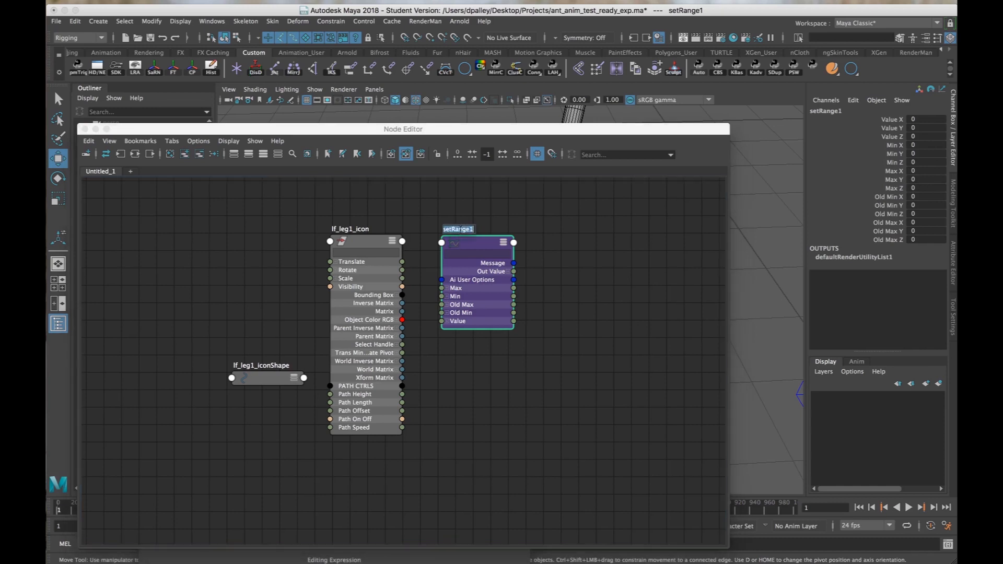
key("BackSpace")
type("lf_l")
type("eg1_path_")
key("Return")
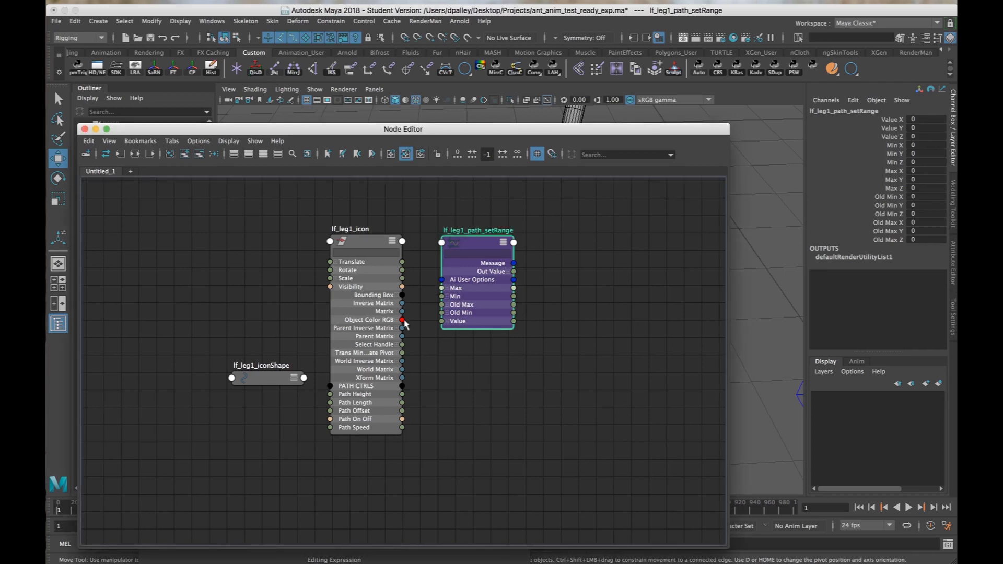
Connect lf_leg1_icon's Path Speed output to the Value X input of lf_leg1_path_setRange.
scroll(397, 389, "up", 2)
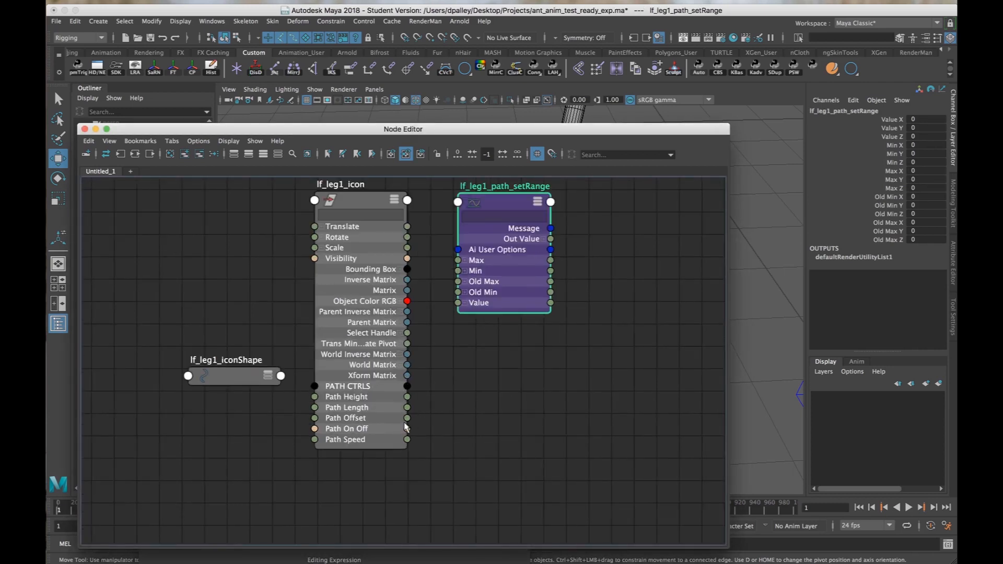
left_click_drag(406, 442, 457, 313)
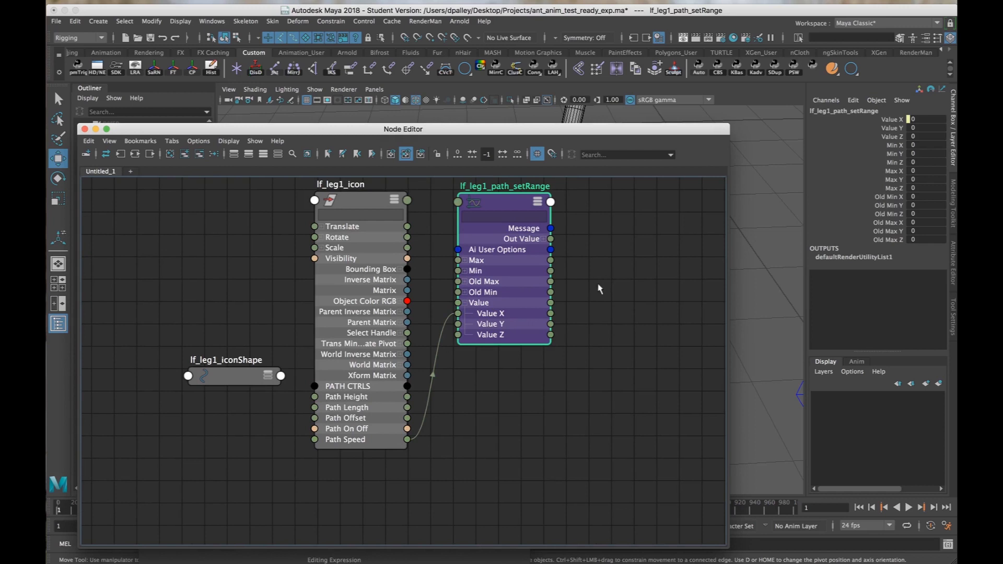
middle_click_drag(599, 285, 590, 331, "alt")
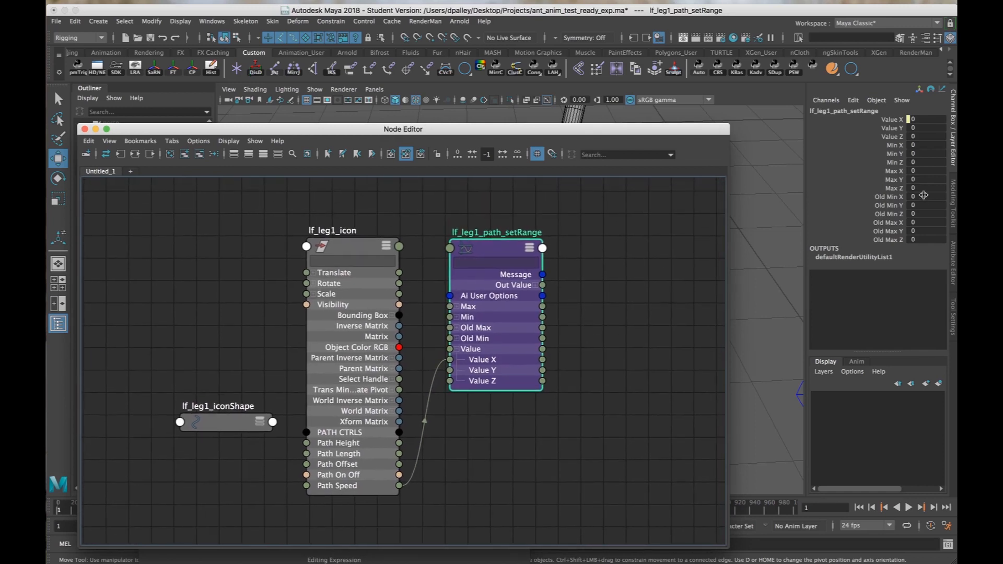
On lf_leg1_path_setRange, set Old Max X to 10, Min X to 8 and Max X to 144.
left_click(918, 222)
type("10")
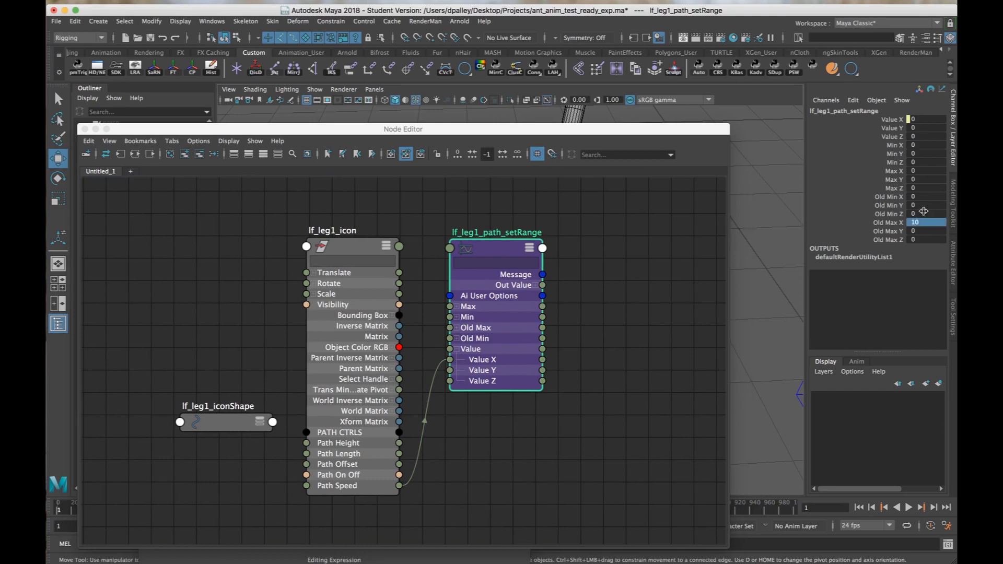
key("Return")
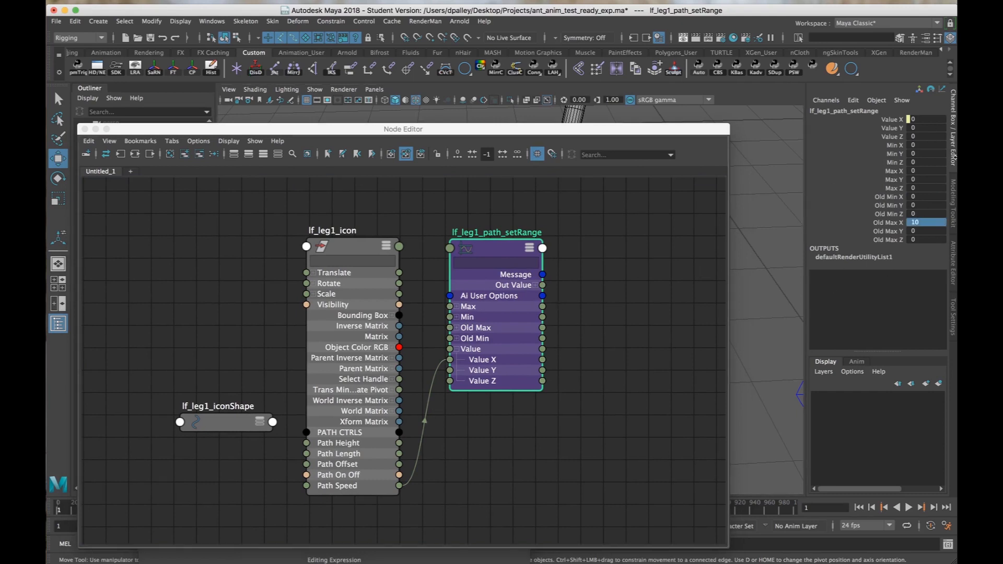
left_click(915, 145)
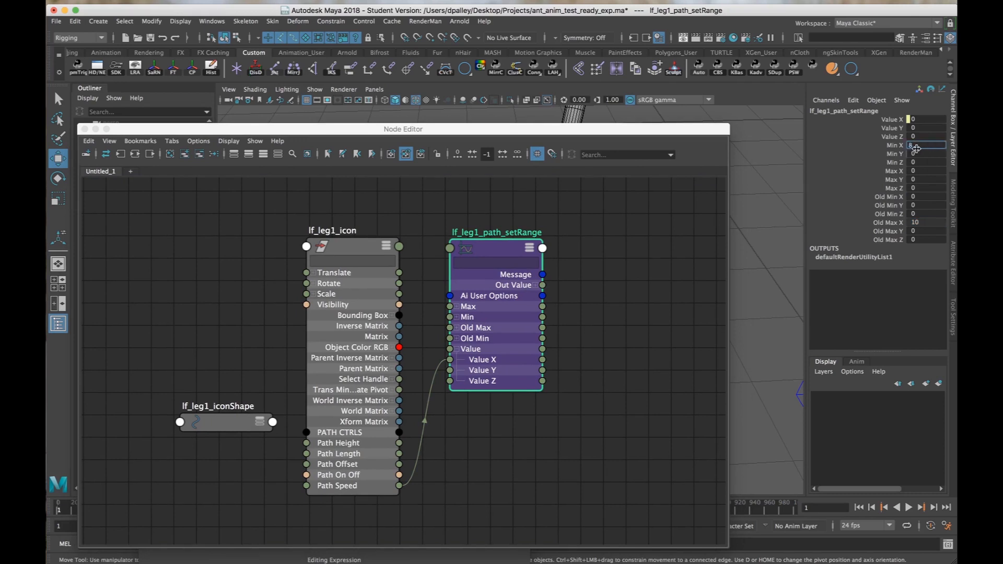
type("8")
key("Tab")
left_click(920, 171)
key("Return")
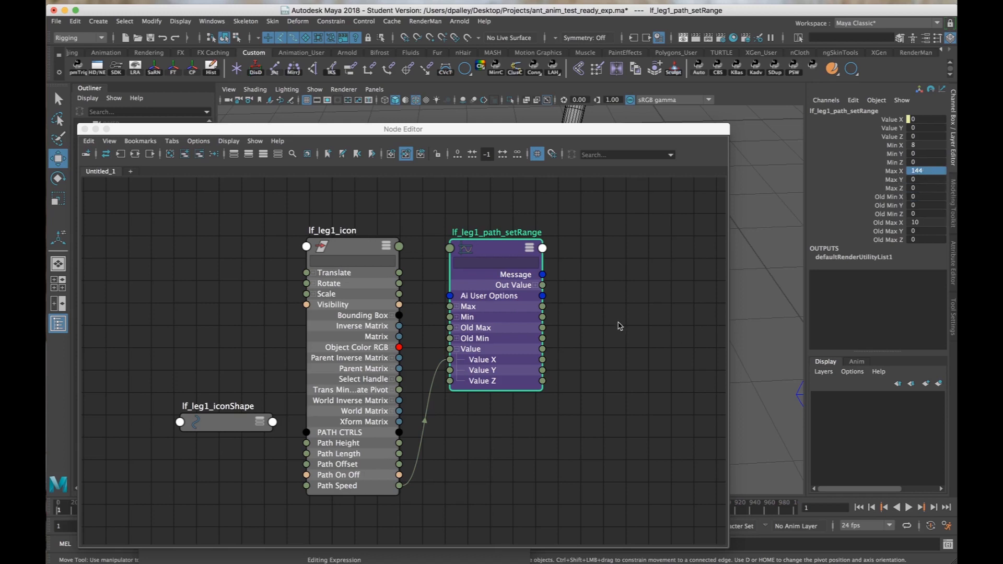
Expand the Out Value attribute of lf_leg1_path_setRange in the Node Editor to show its X, Y and Z outputs.
scroll(533, 388, "up", 2)
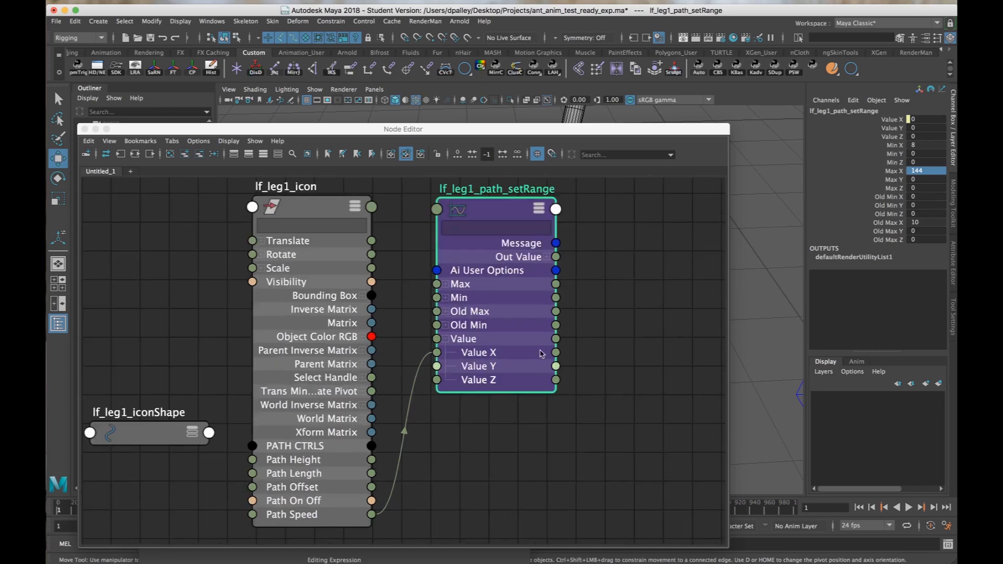
scroll(512, 368, "down", 4)
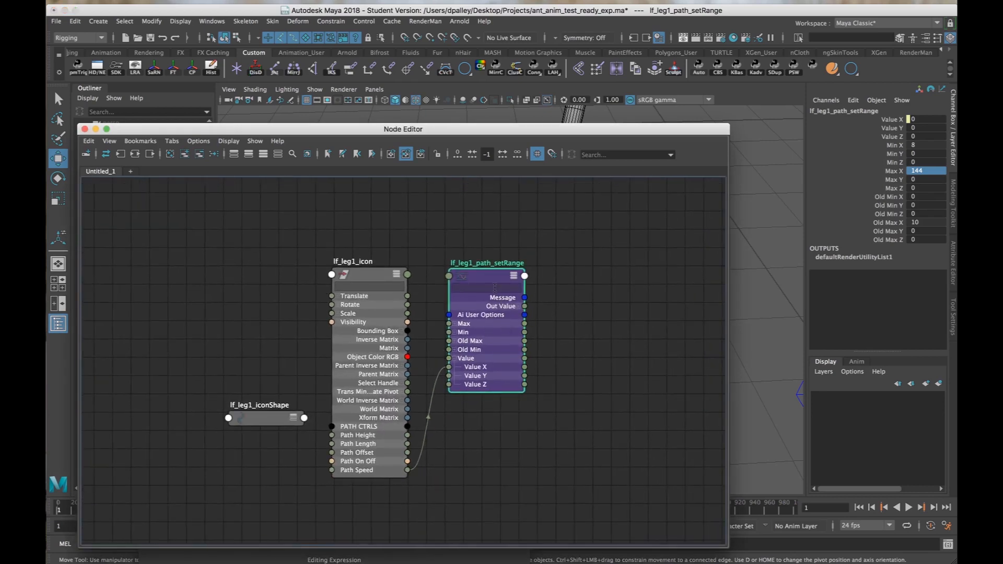
double_click(492, 264)
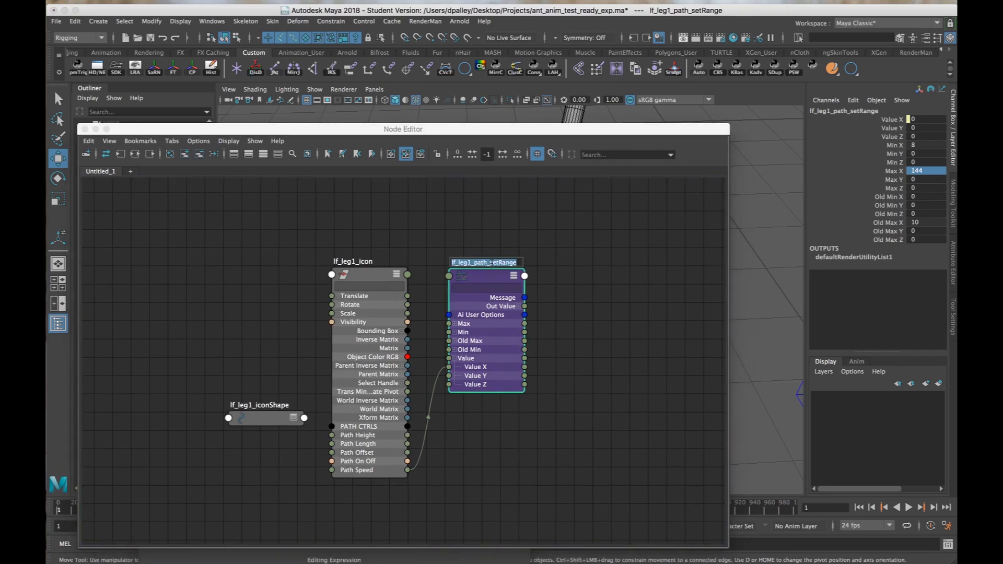
left_click(519, 307)
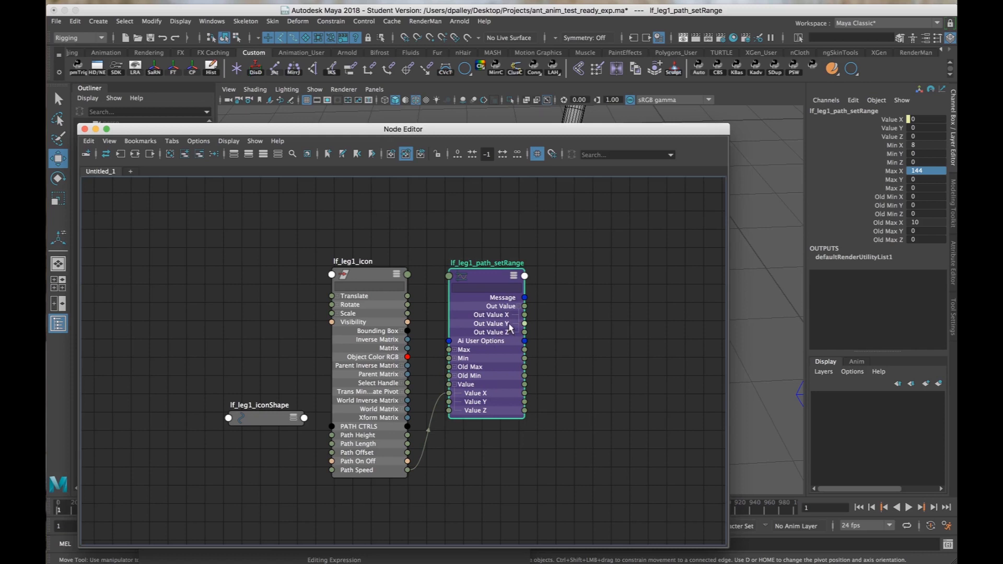
key("super+s")
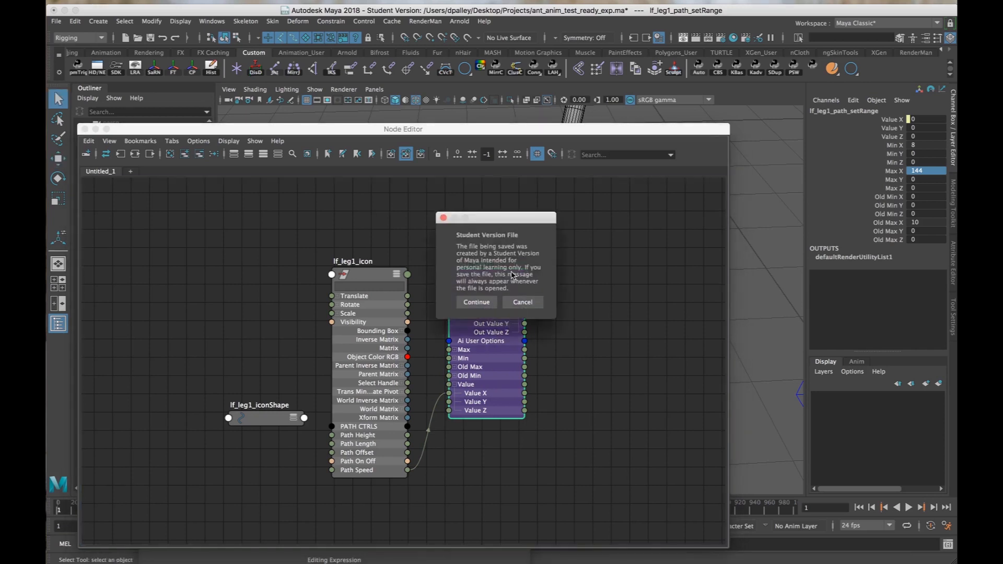
left_click(526, 300)
left_click(745, 345, "alt")
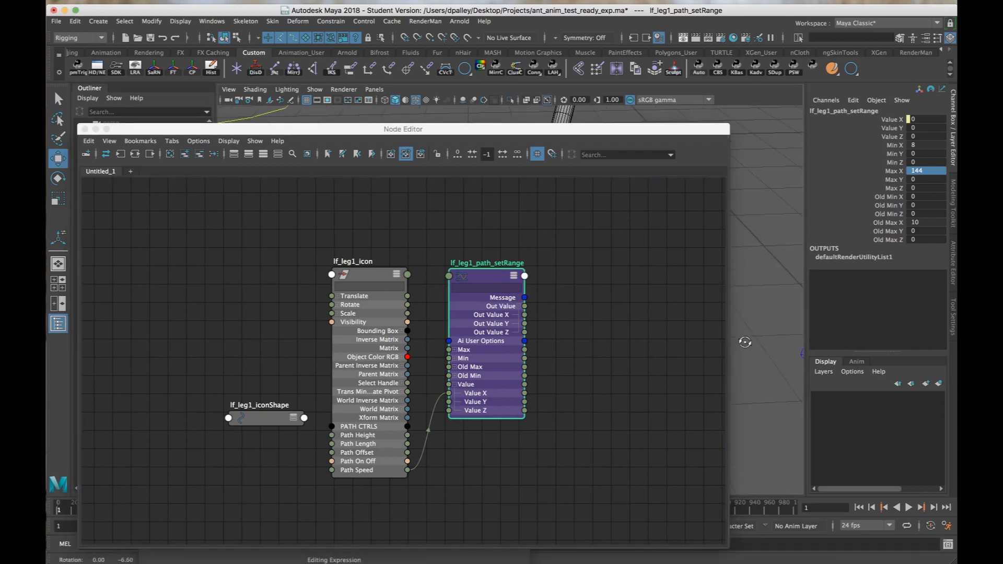
left_click_drag(743, 344, 736, 351, "alt")
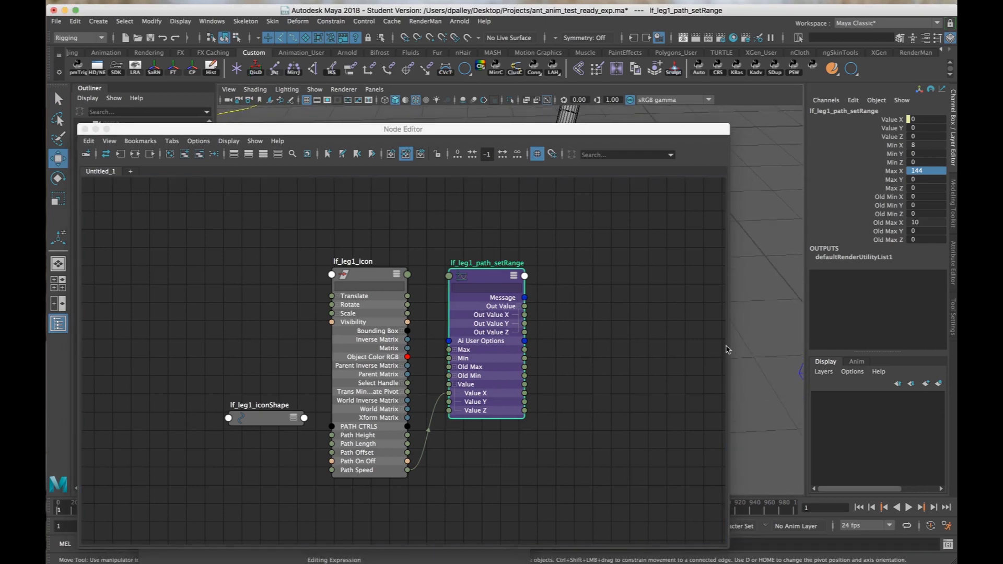
Copy the set range node's name, replace the number dividing frame in lf_leg1_path_Exp with lf_leg1_path_setRange.outValueX, and apply the expression edit.
double_click(472, 263)
key("super+c")
left_click(707, 224)
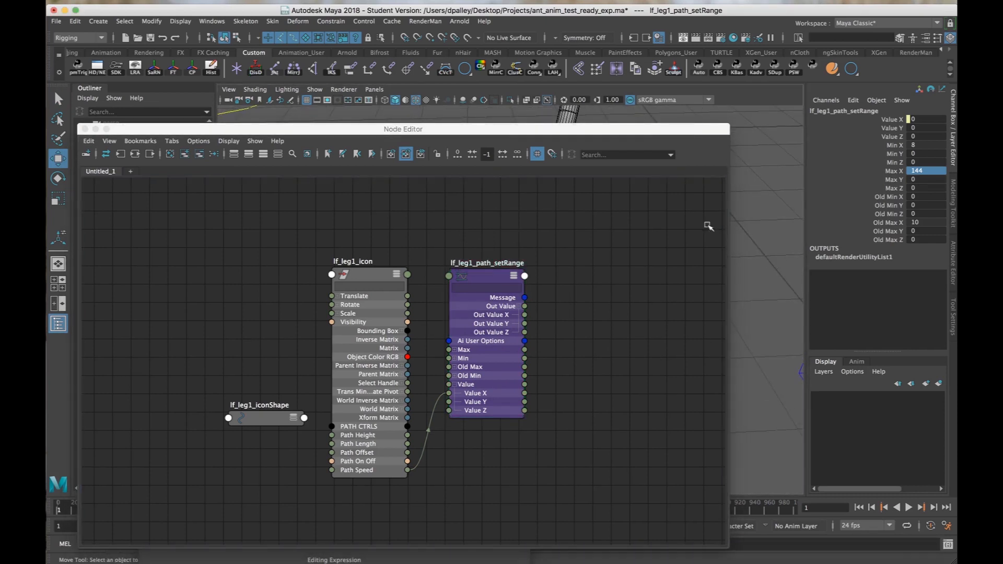
left_click_drag(502, 133, 784, 517)
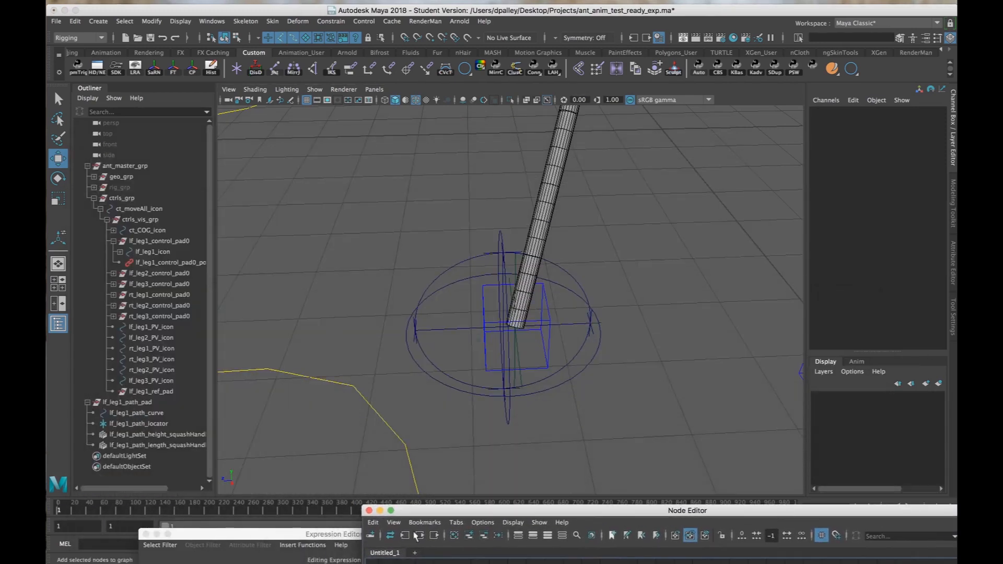
left_click_drag(292, 535, 250, 98)
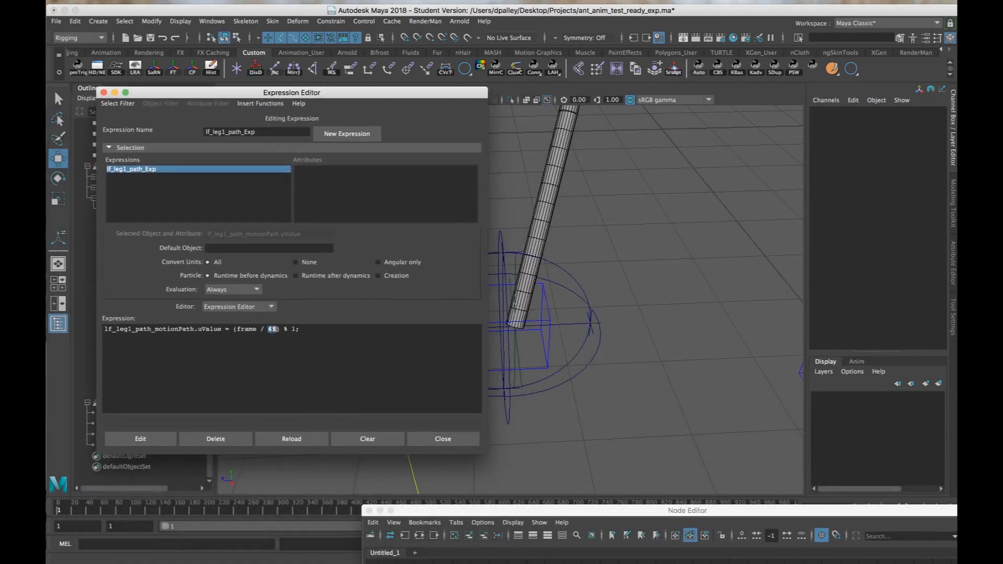
key("super+v")
type(".outVal")
type("ueX")
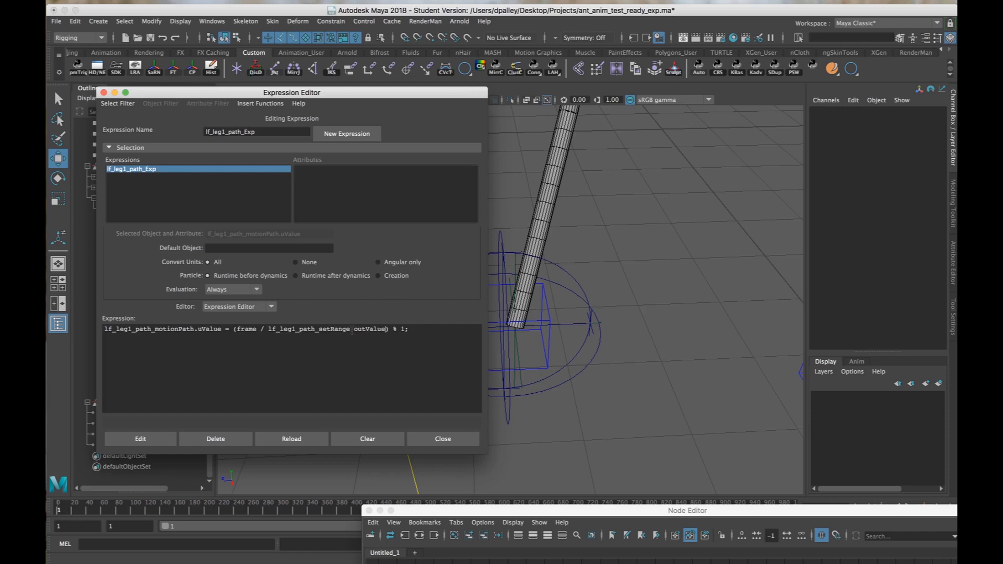
left_click(149, 438)
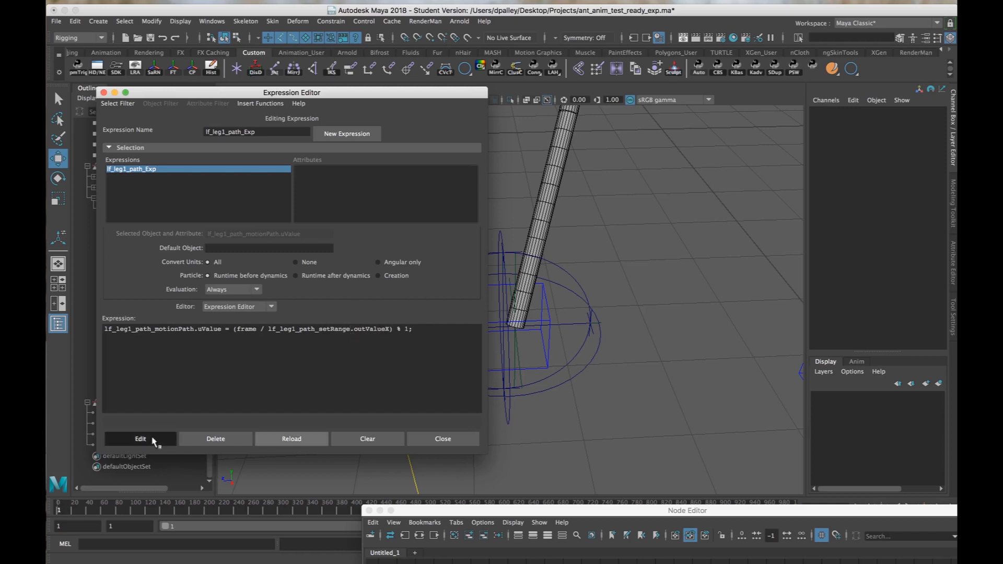
Select lf_leg1_icon at the leg's foot and set its Path Speed to 3.
middle_click_drag(541, 419, 603, 417, "alt")
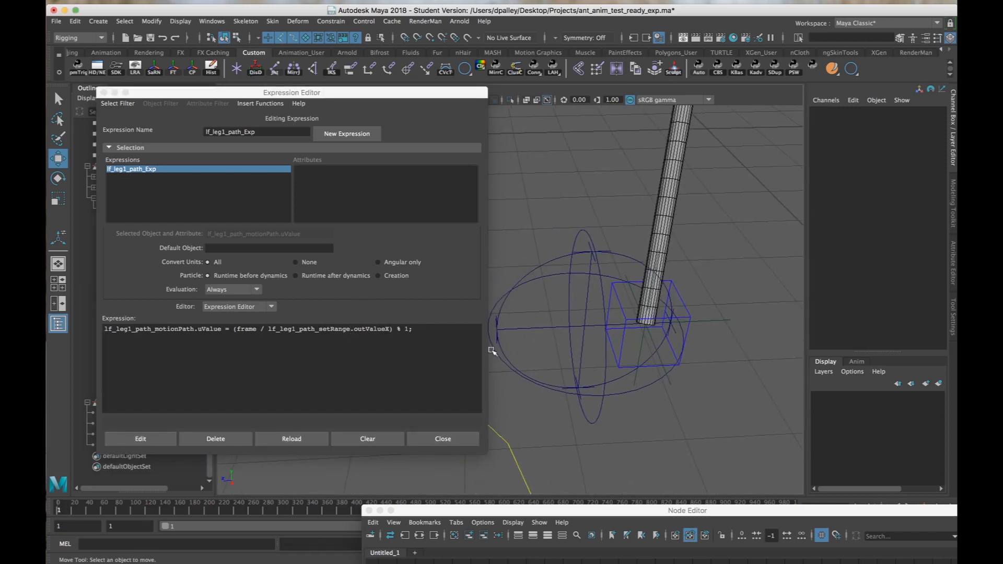
left_click(623, 338)
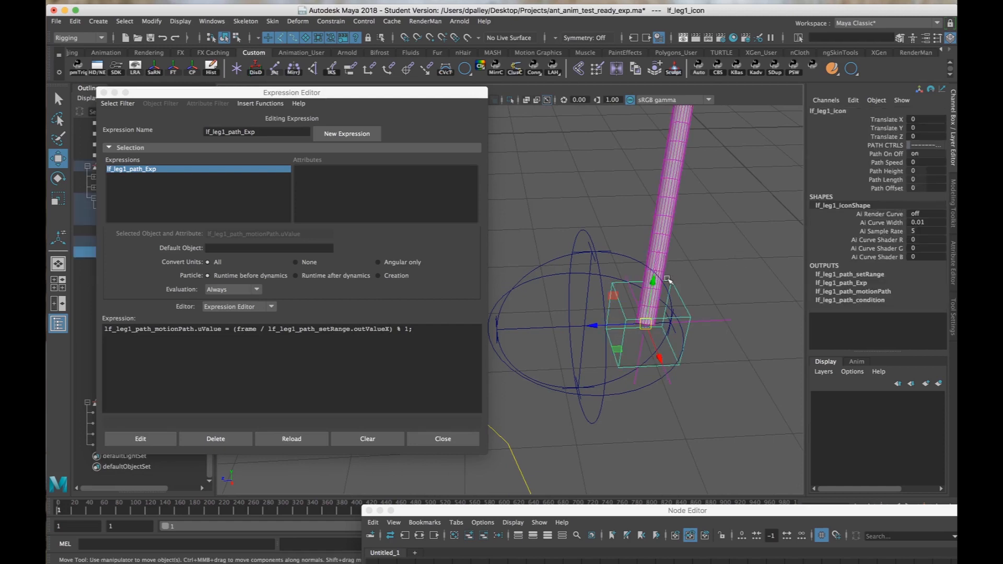
left_click(923, 162)
type("3")
key("Return")
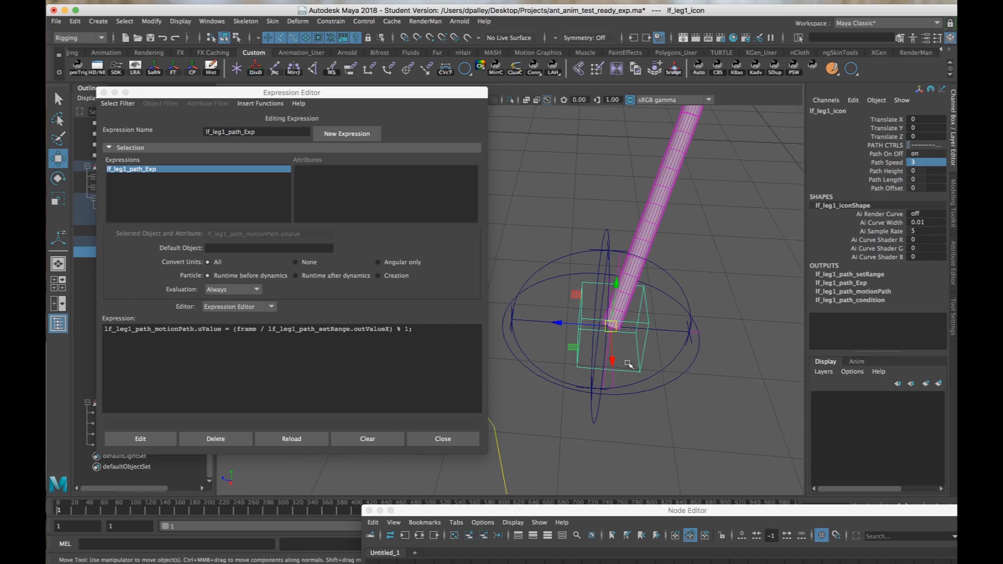
Expand lf_leg1_path_motionPath in the icon's outputs and compare its U Value with the frame division in the expression.
left_click(880, 294)
scroll(701, 339, "up", 4)
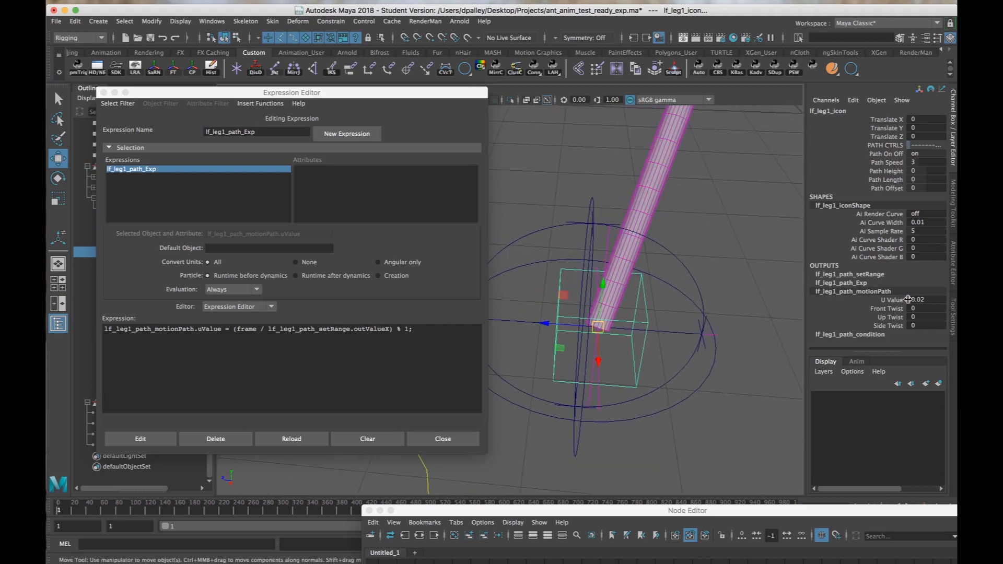
key("alt")
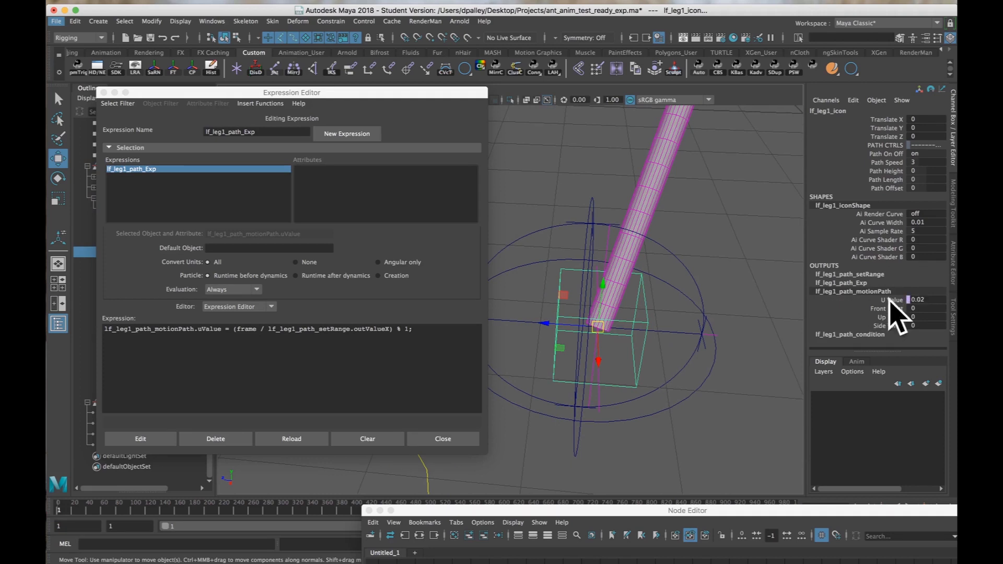
left_click(254, 350)
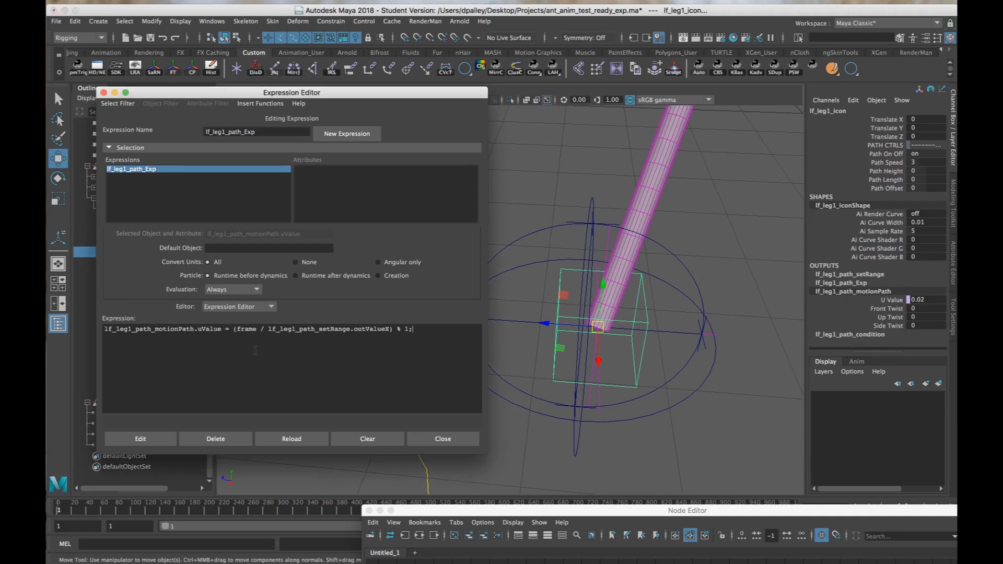
left_click_drag(234, 329, 387, 330)
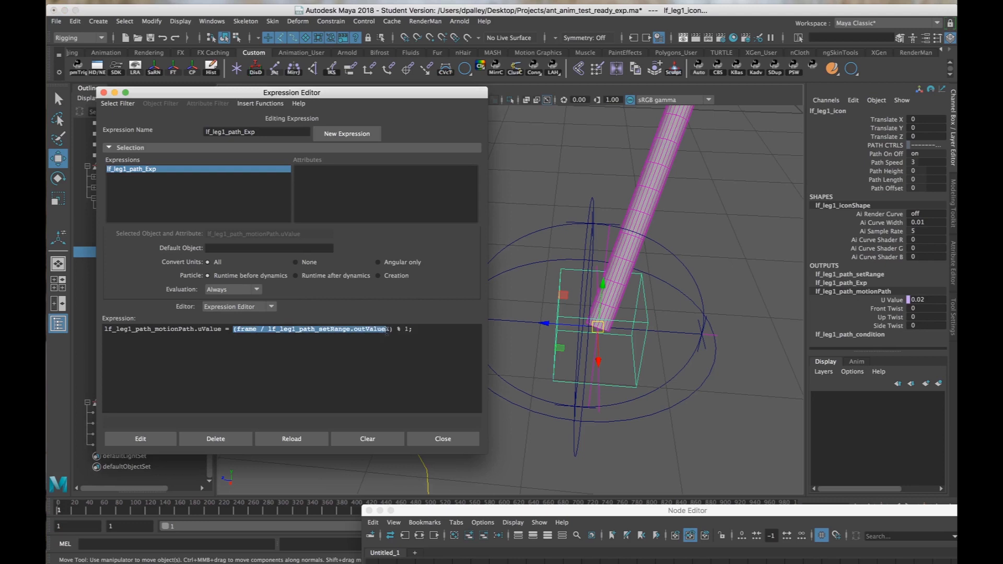
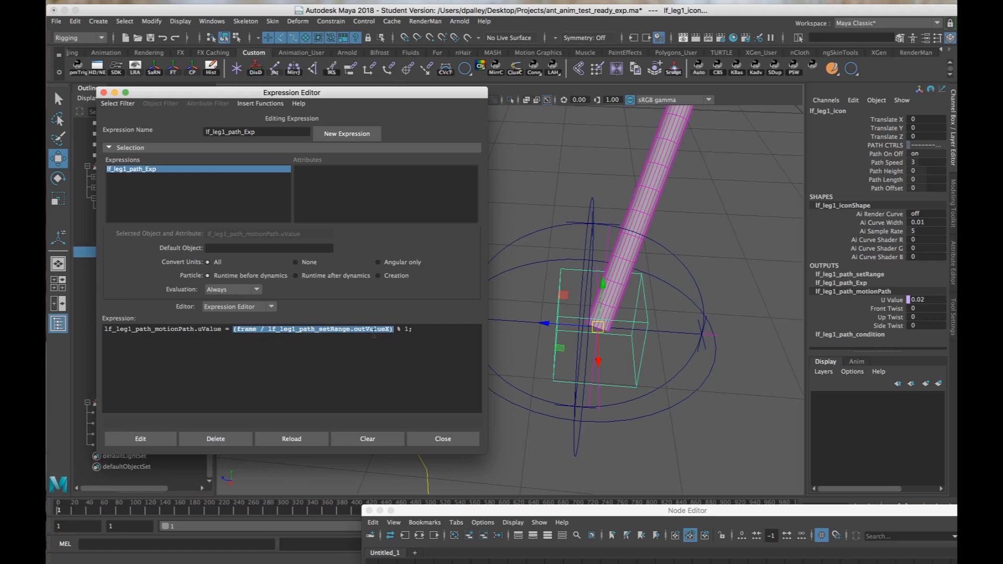
Rewrite lf_leg1_path_Exp's right side as ((frame / lf_leg1_path_setRange.outValueX) - (1/lf_leg1_path_setRange.outValueX)) % 1 and apply the edit.
left_click(400, 335)
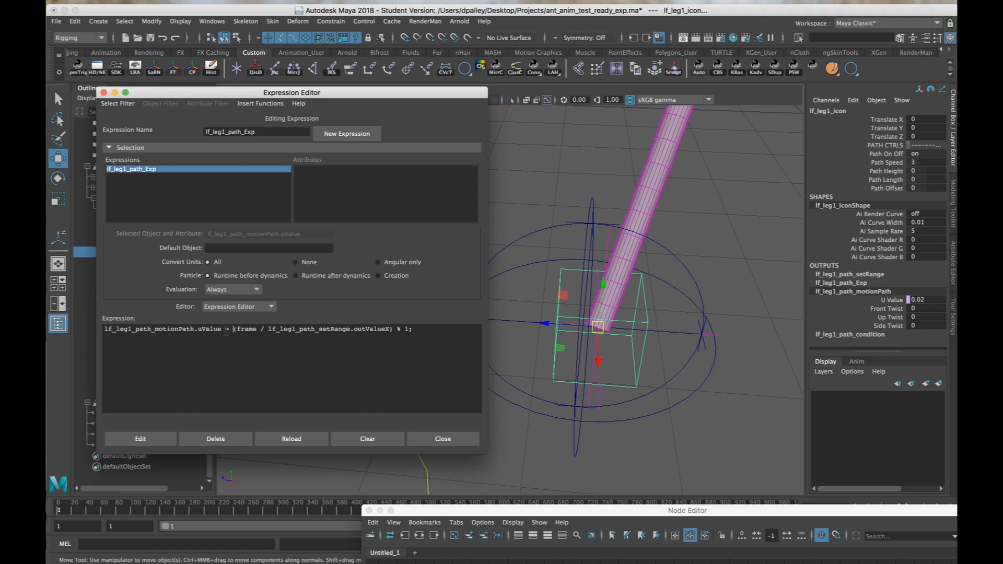
type("(")
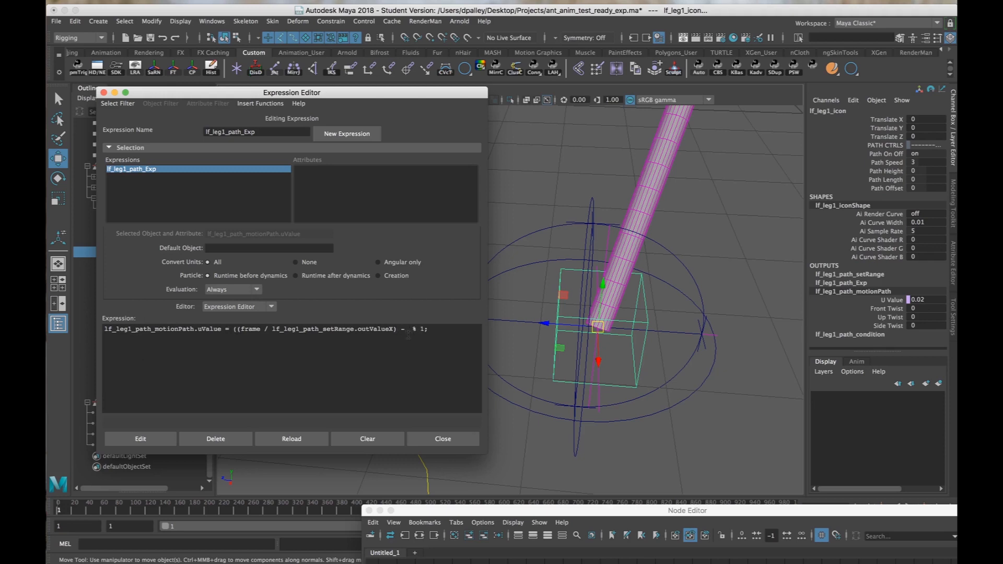
type("1/")
left_click_drag(272, 329, 391, 329)
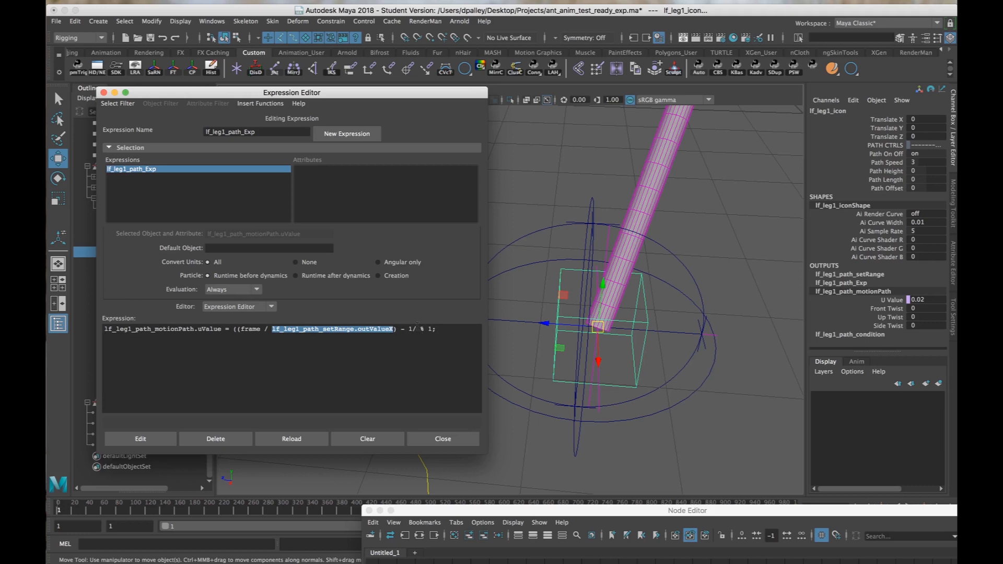
key("super+c")
left_click(416, 329)
key("super+v")
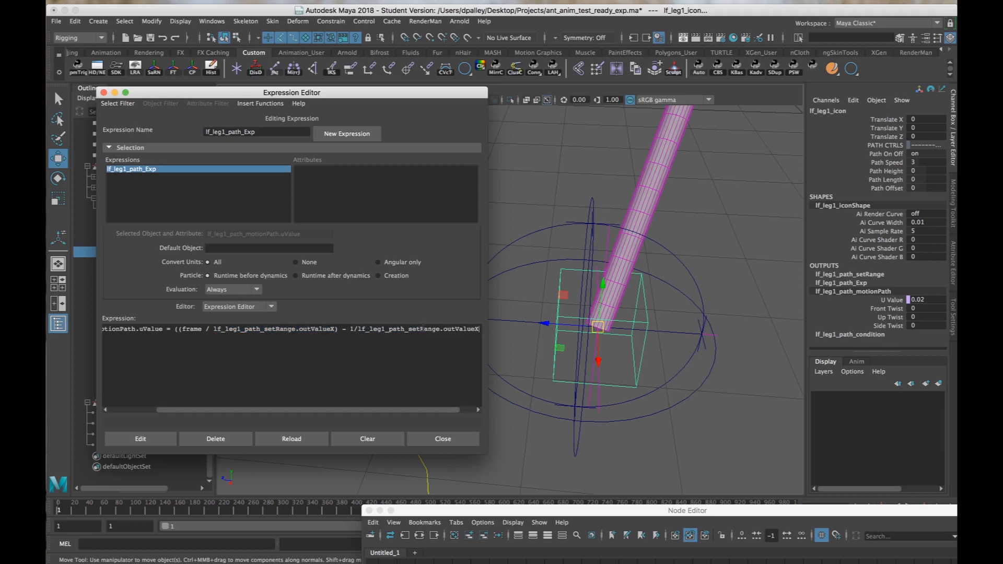
type("))")
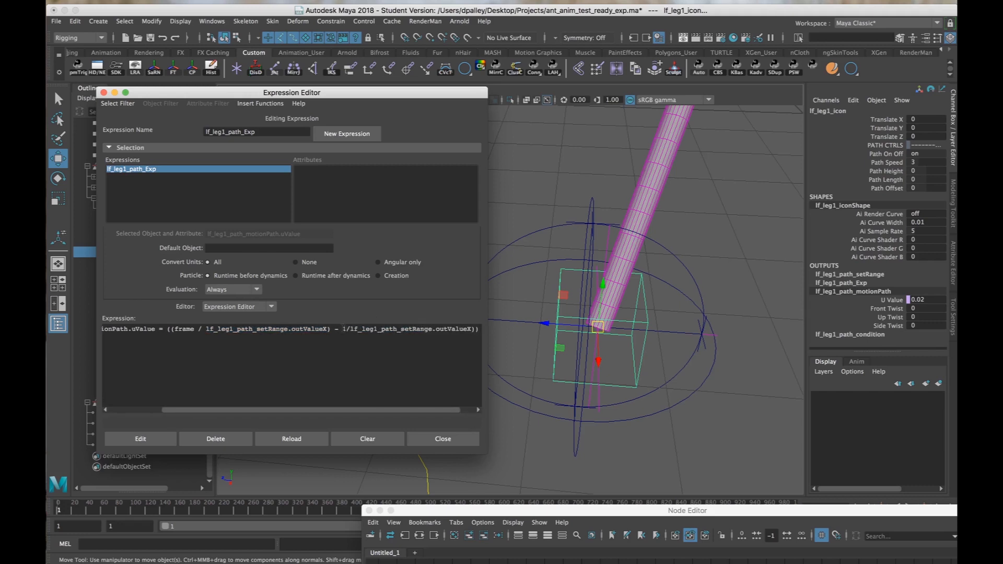
left_click(342, 329)
type("(")
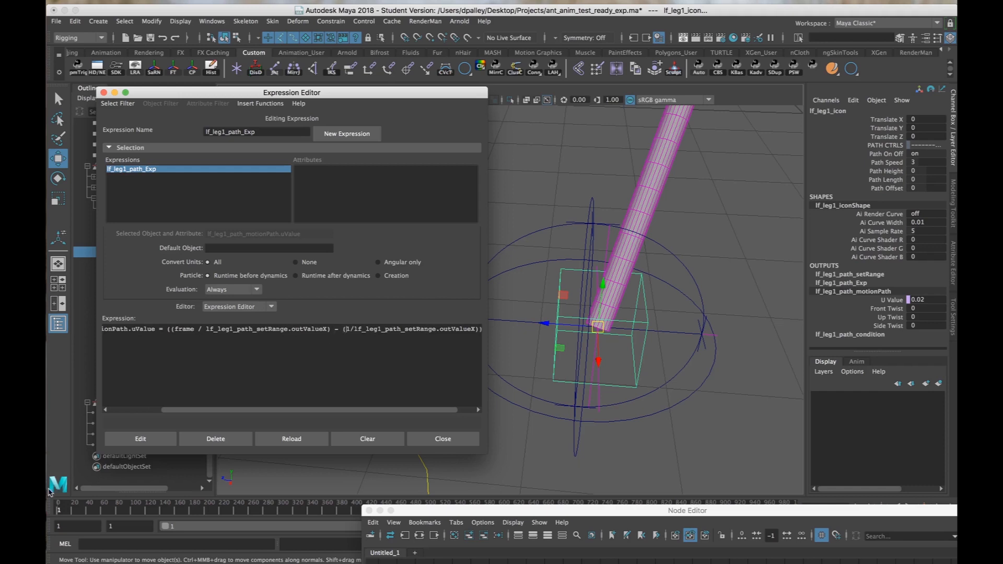
left_click(137, 441)
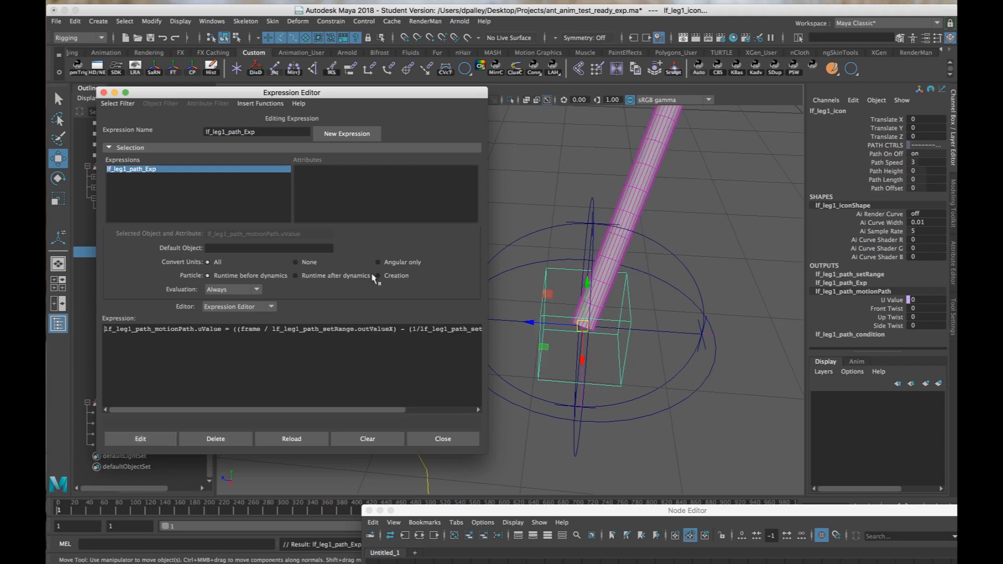
Check lf_leg1_path_motionPath's U Value against the frame division and the subtracted 1/outValueX term in the expression.
left_click_drag(661, 315, 954, 297, "alt")
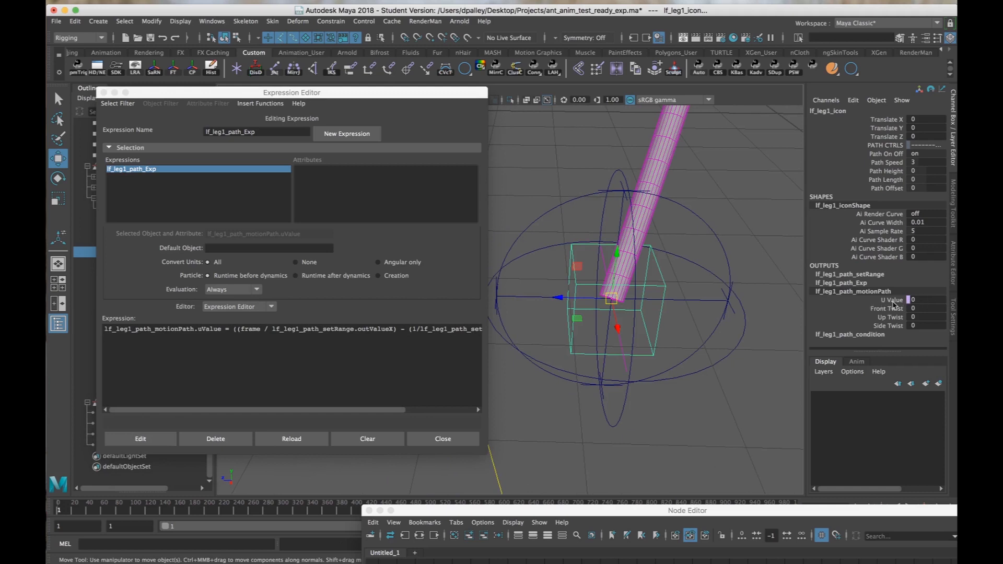
left_click_drag(622, 321, 589, 326, "alt")
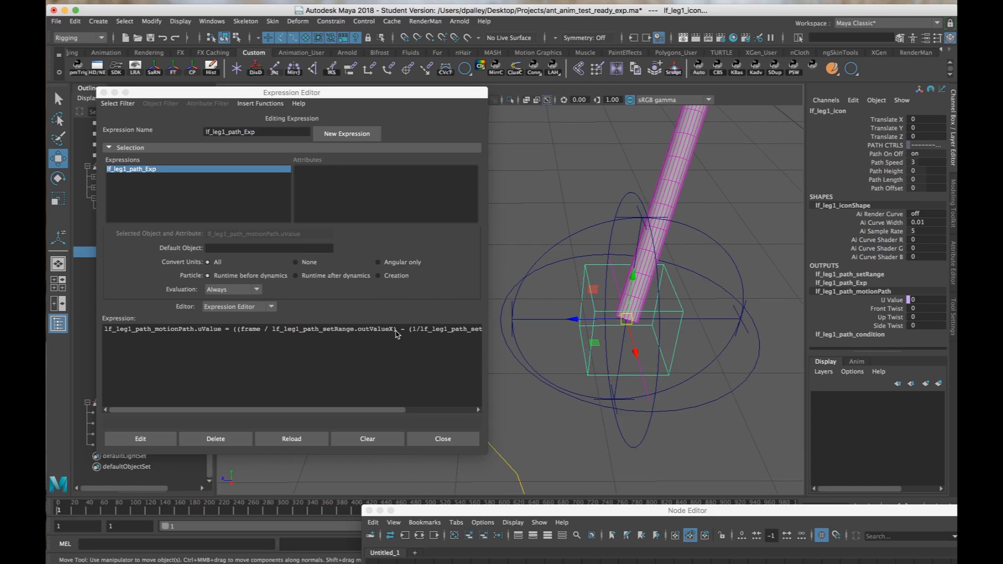
left_click_drag(397, 330, 237, 329)
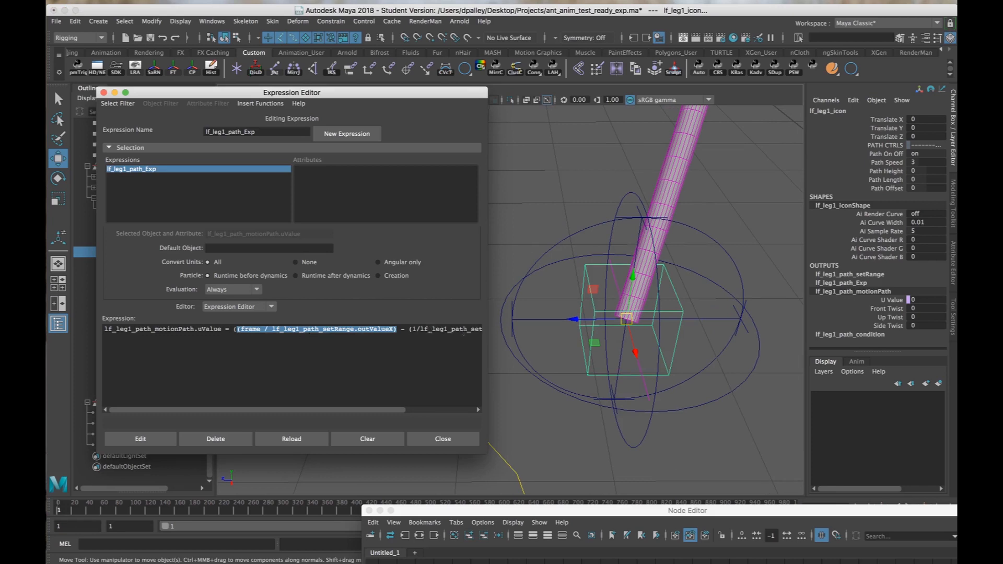
scroll(436, 425, "right", 4)
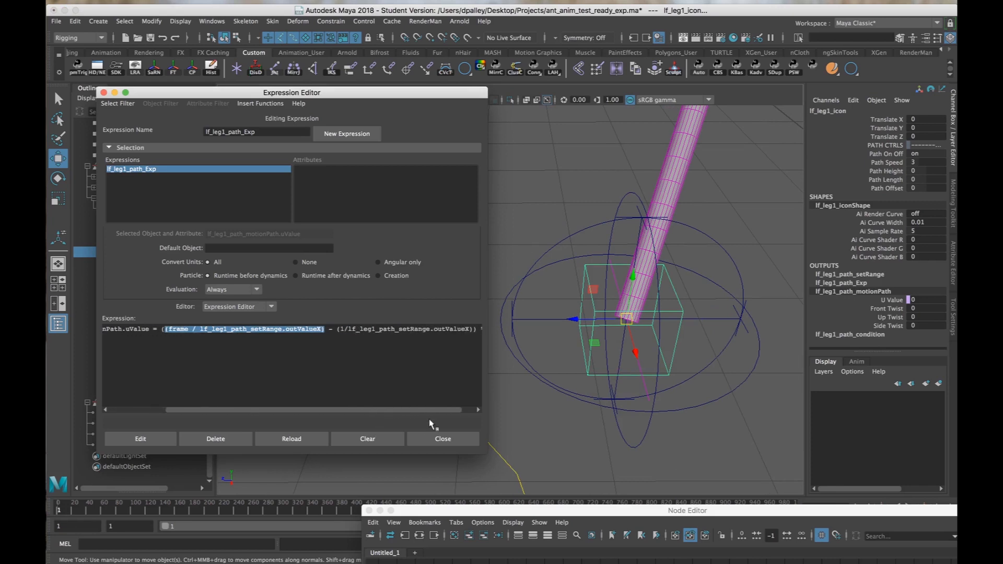
scroll(454, 428, "left", 4)
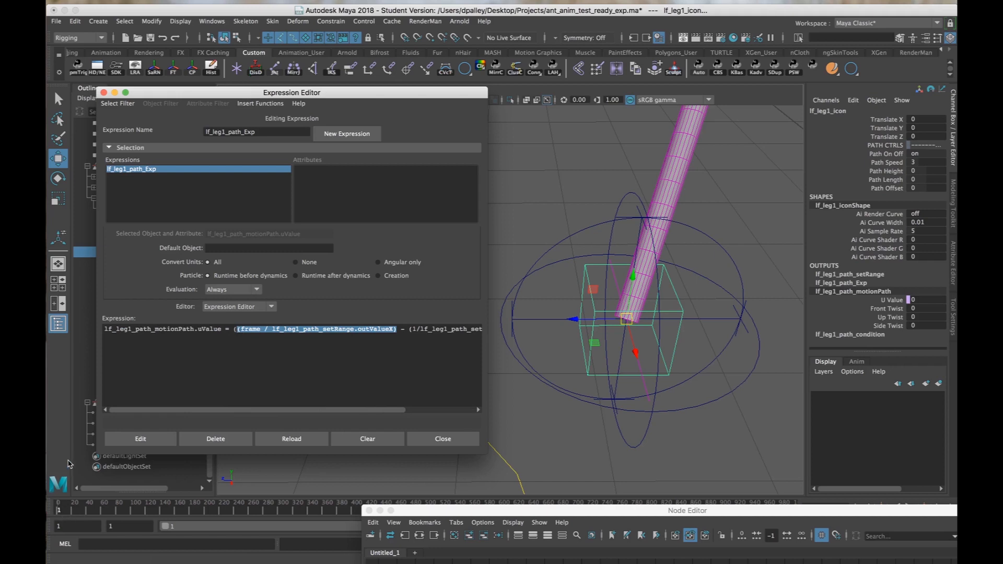
left_click_drag(411, 330, 460, 334)
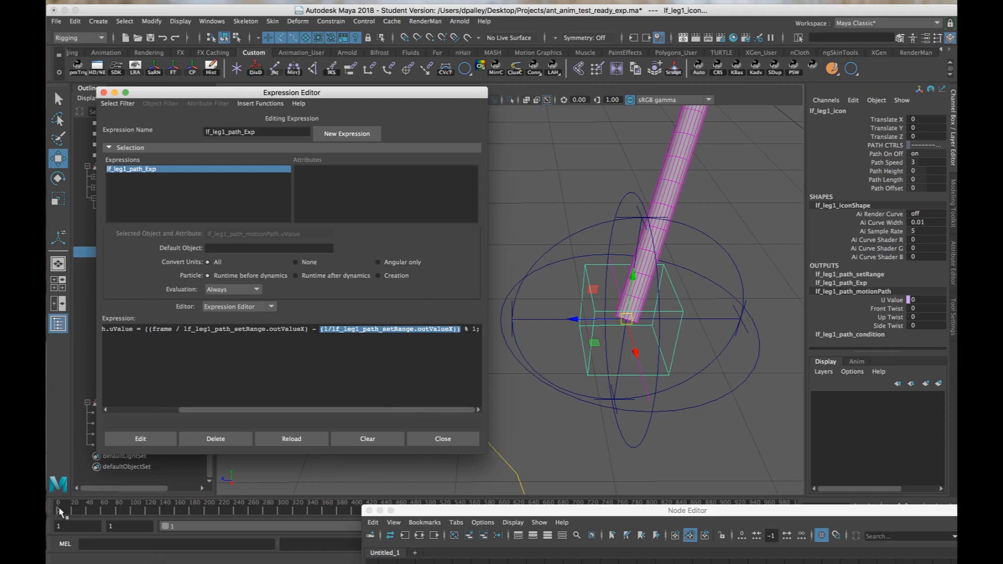
left_click(321, 329)
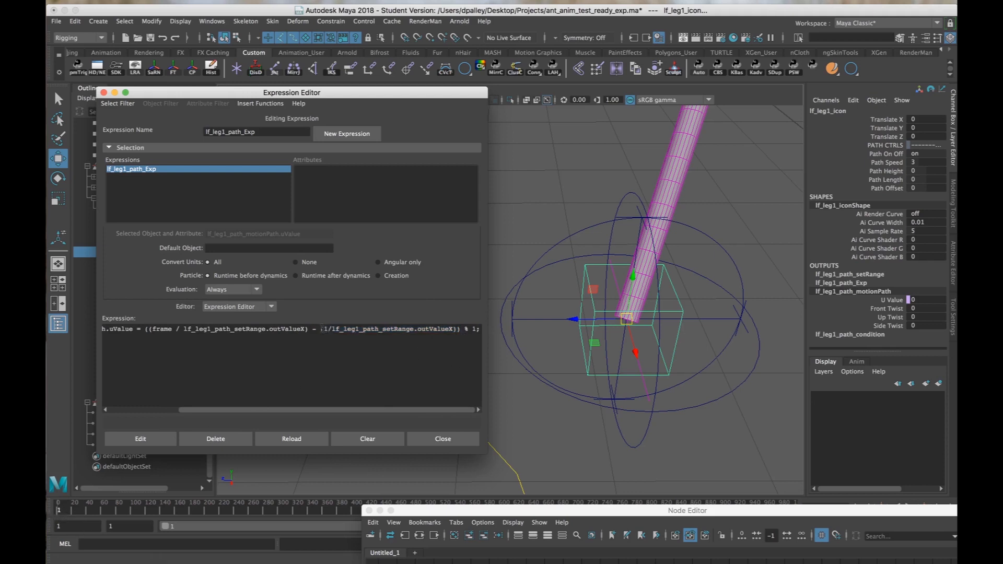
left_click_drag(321, 329, 457, 329)
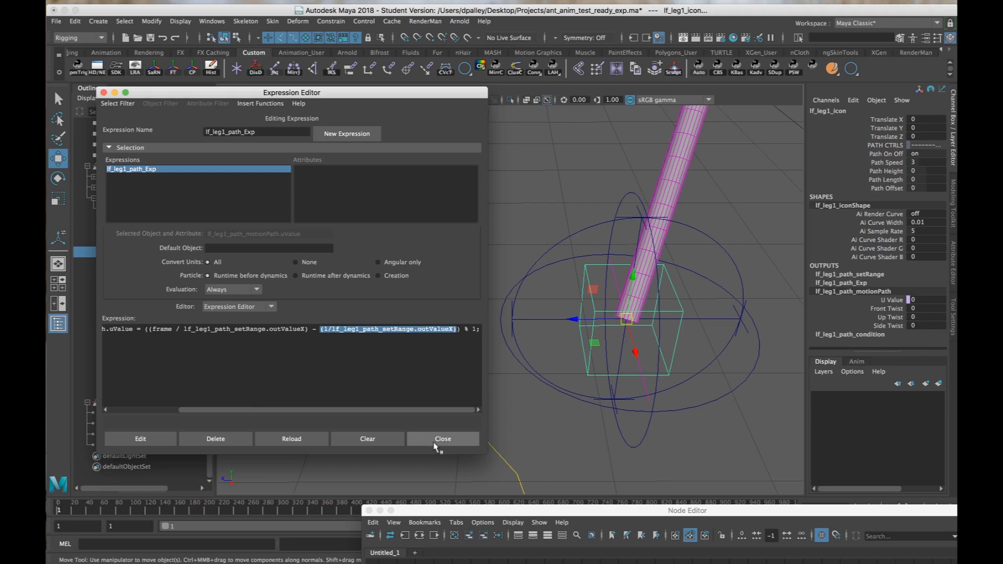
Close the Expression Editor and the Node Editor, keeping lf_leg1_icon selected.
left_click_drag(437, 410, 378, 413)
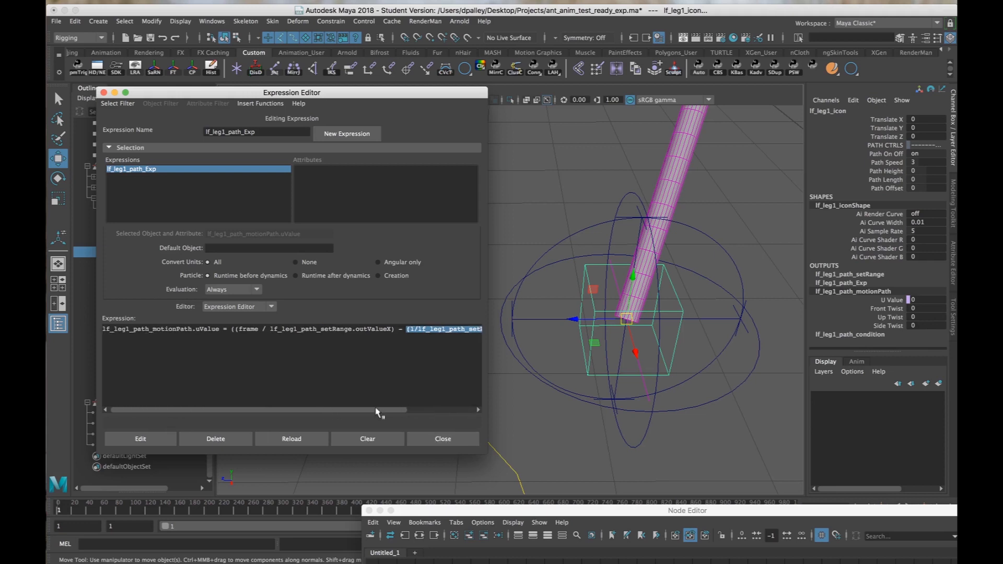
left_click(445, 440)
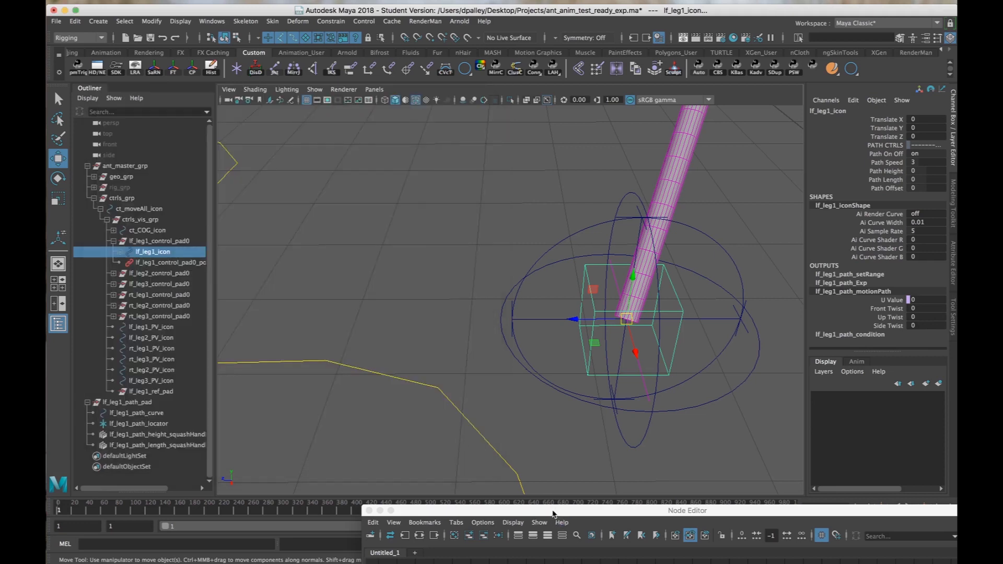
left_click_drag(554, 514, 452, 516)
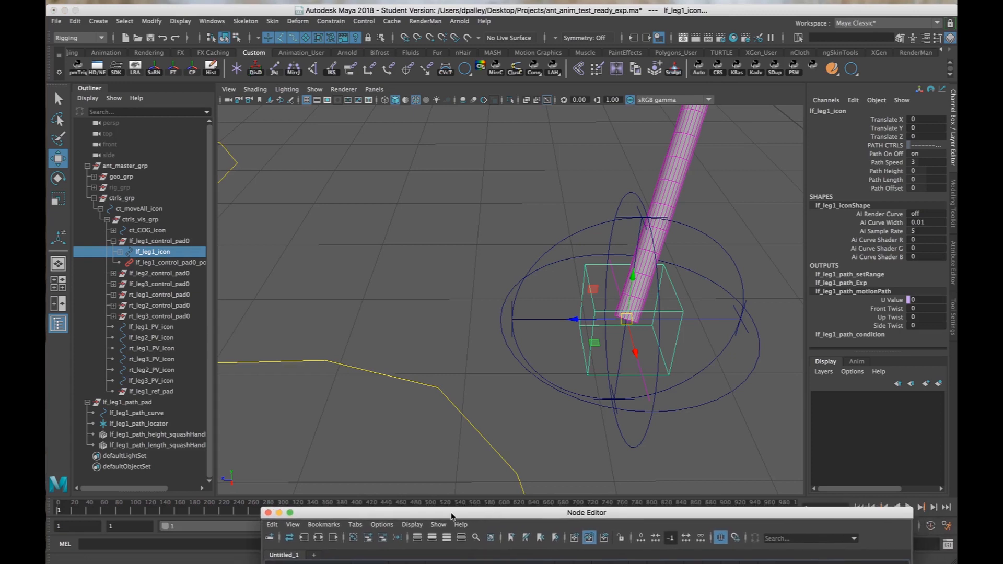
left_click(761, 422)
left_click_drag(761, 422, 668, 344, "alt")
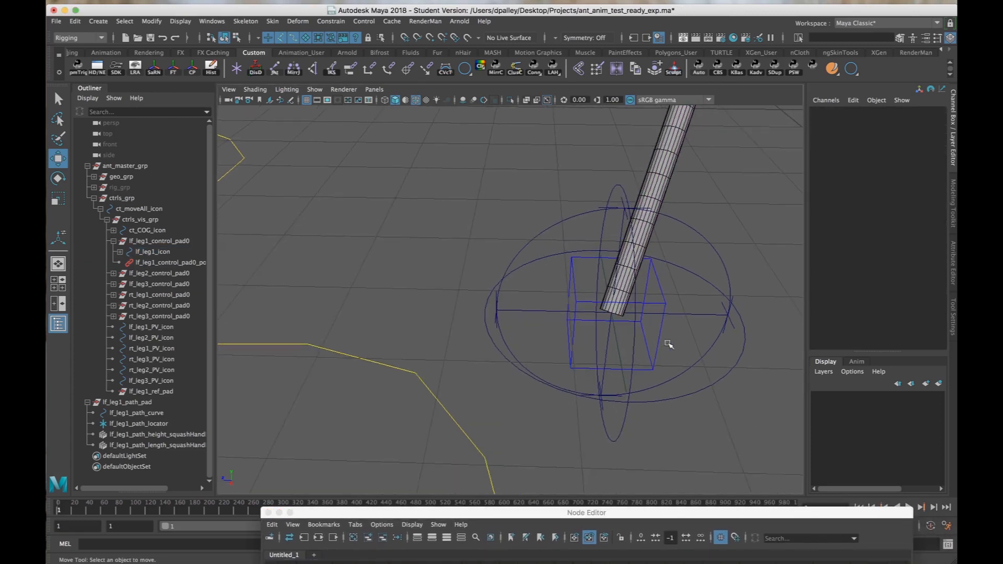
key("z")
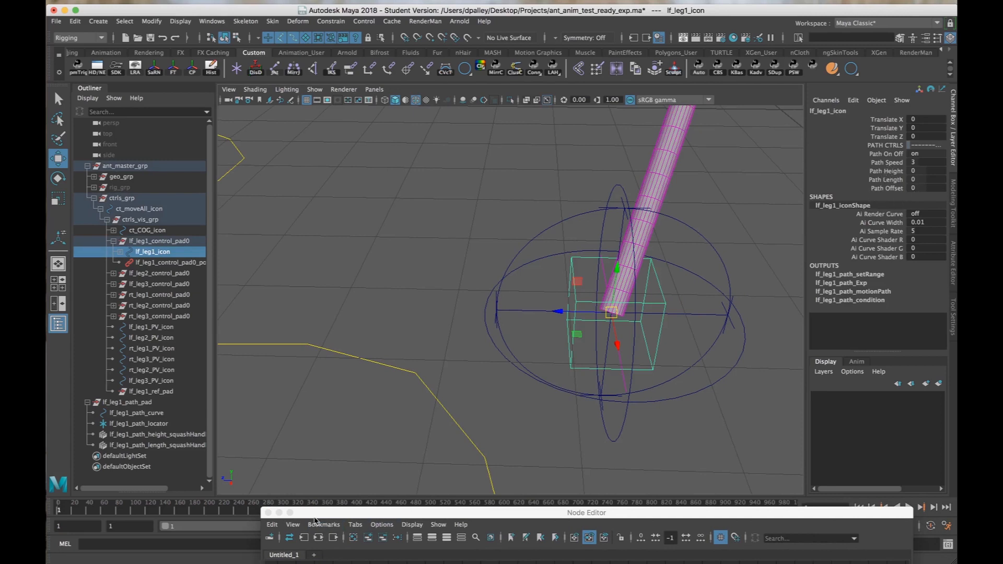
left_click(268, 513)
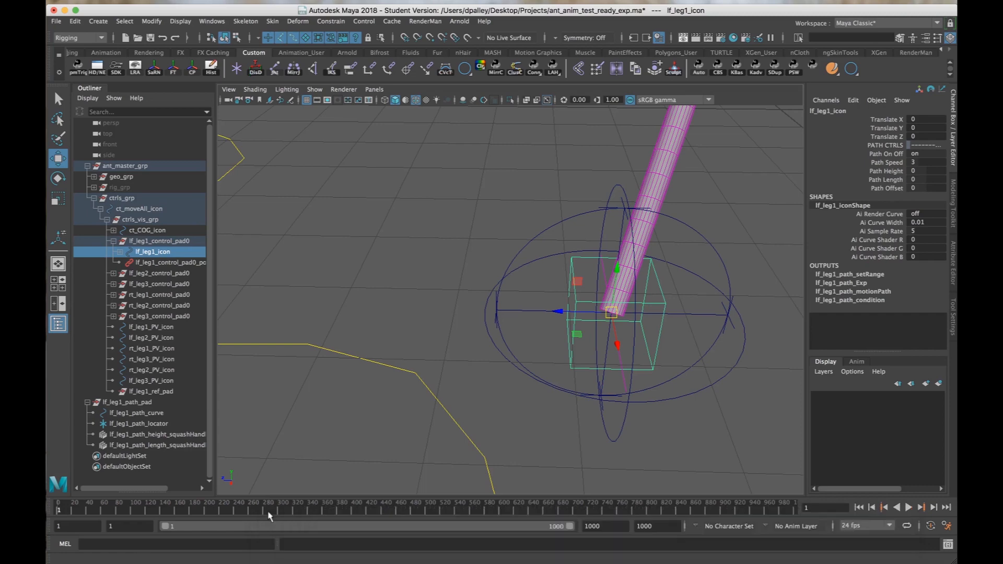
Load lf_leg1's path height squash handle, path length squash handle and path curve as driven objects in Set Driven Key.
middle_click_drag(646, 359, 620, 380, "alt")
right_click_drag(619, 380, 566, 371, "alt")
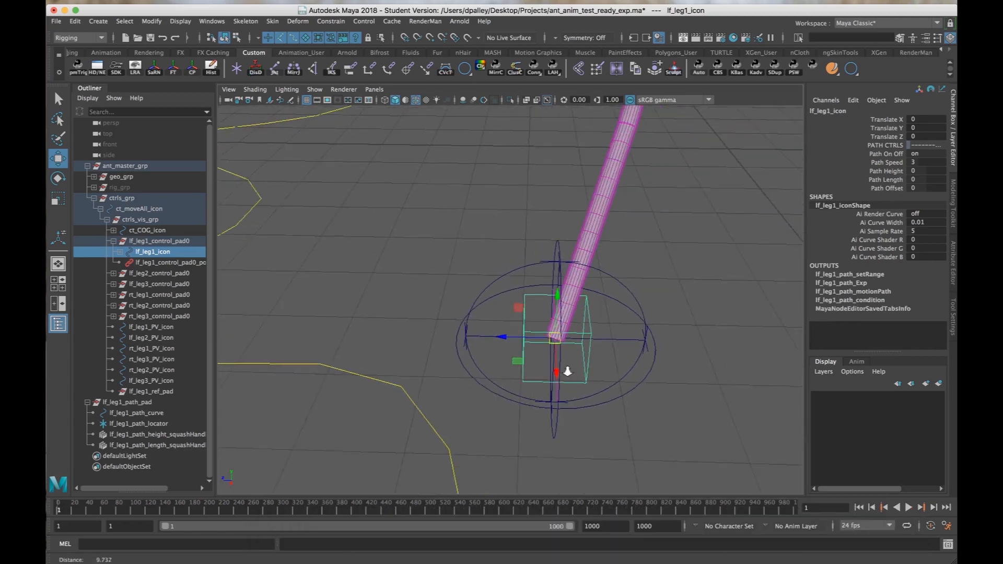
left_click_drag(566, 371, 573, 363, "alt")
right_click_drag(573, 363, 621, 369, "alt")
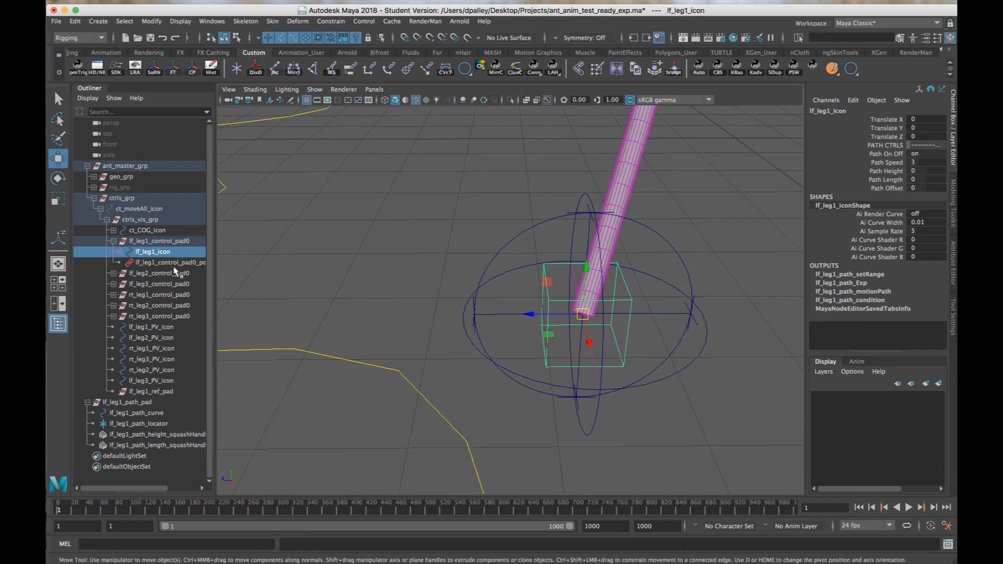
left_click(149, 436)
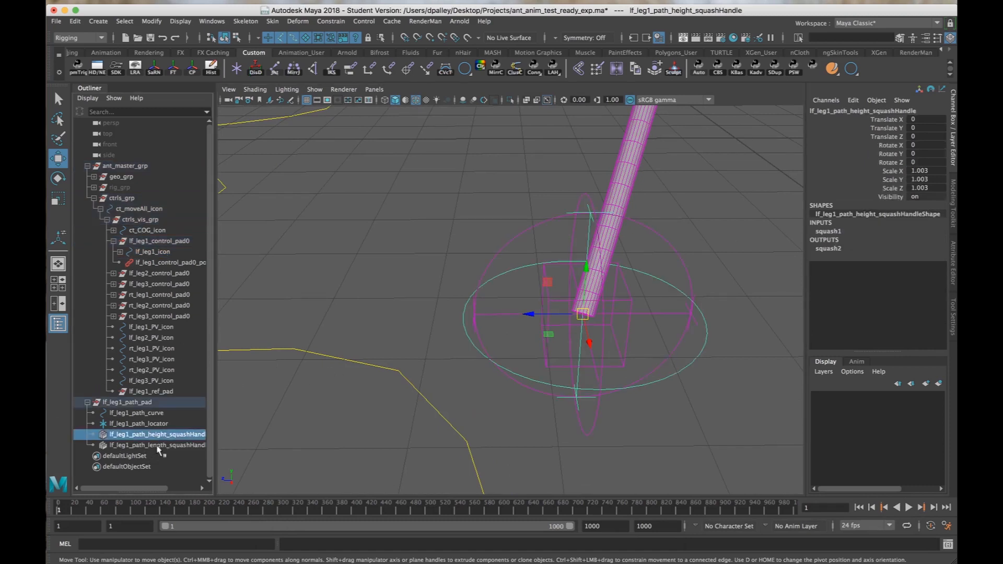
left_click(172, 445, "shift")
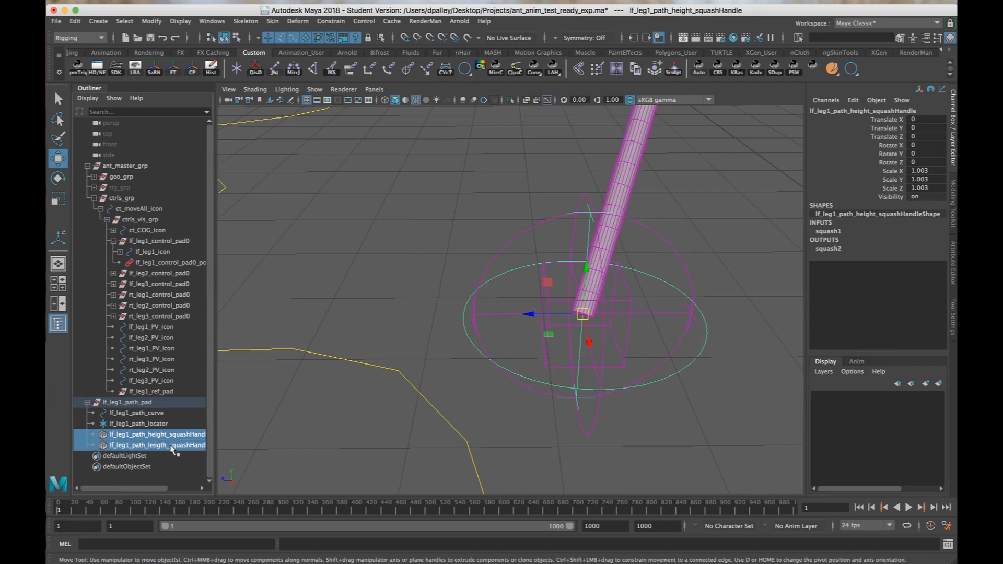
left_click(137, 413, "ctrl")
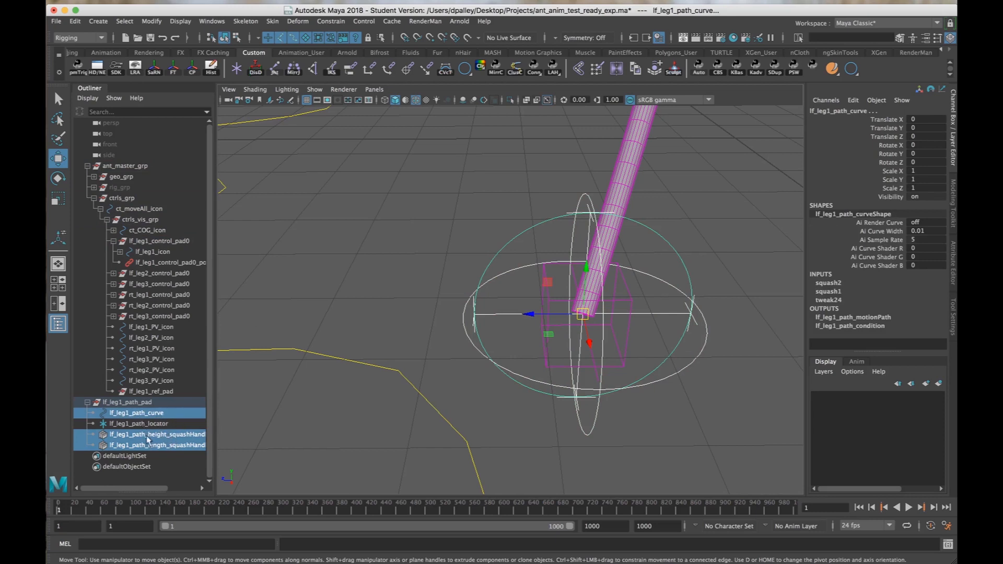
left_click(116, 66)
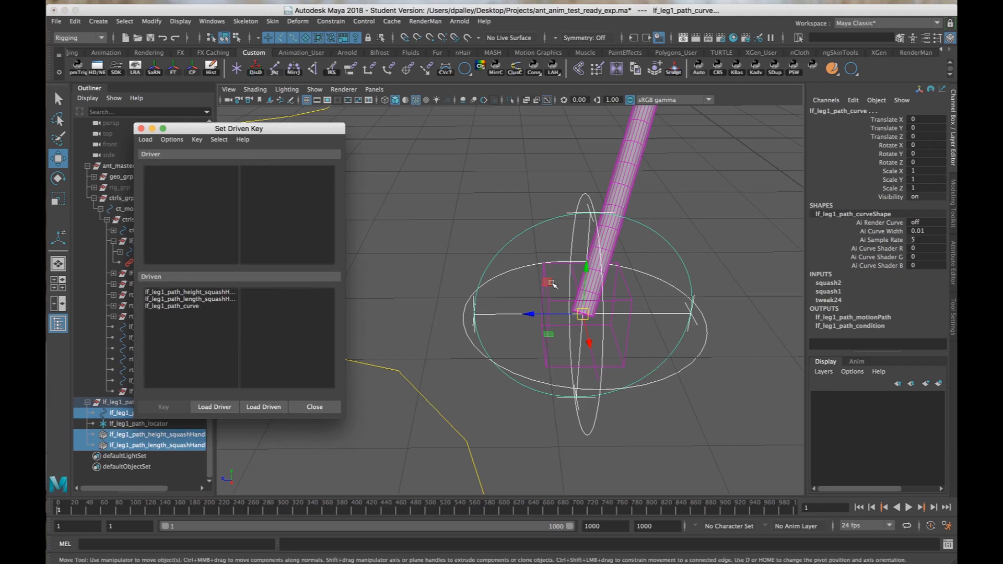
Load lf_leg1_icon as the Set Driven Key driver and choose Path Height as the driving attribute.
left_click(551, 300)
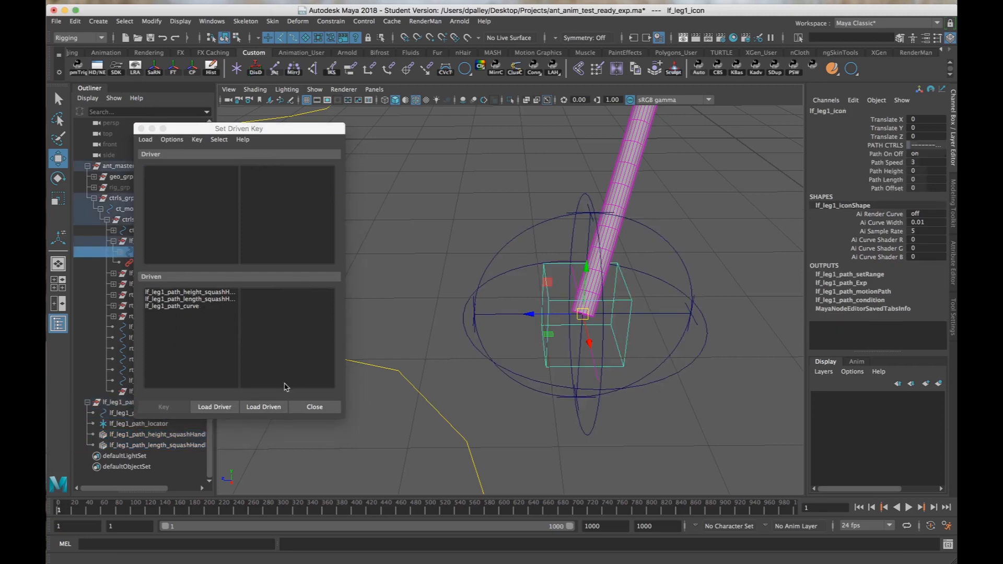
left_click(230, 407)
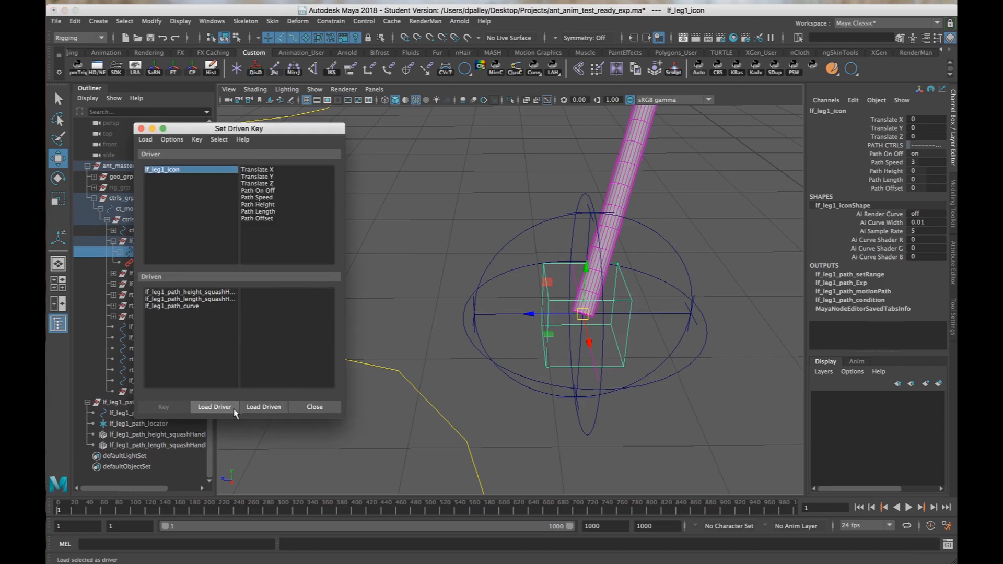
left_click(267, 205)
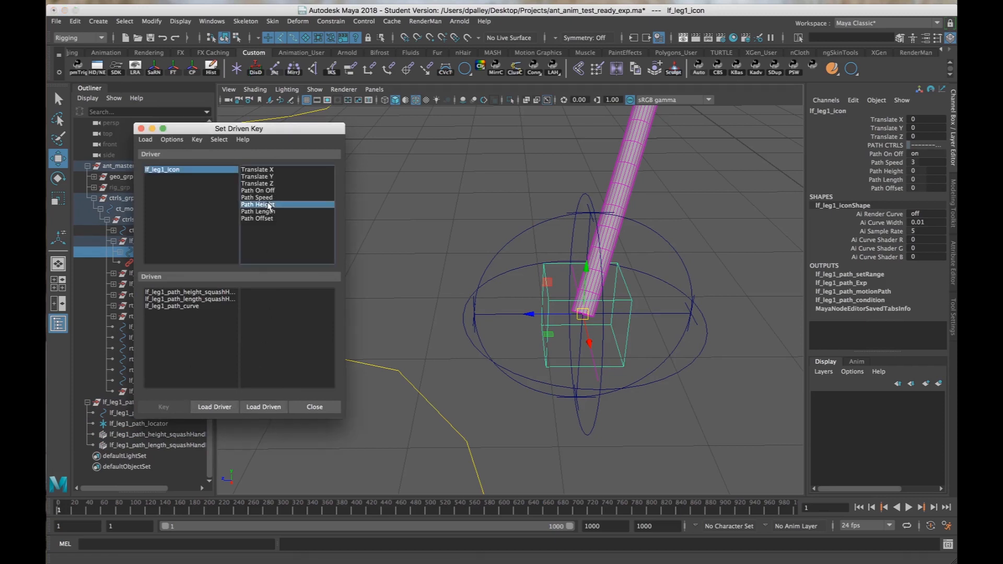
Select the height and length squash handles among the driven objects and graph their input and output connections in the Node Editor.
left_click(183, 293)
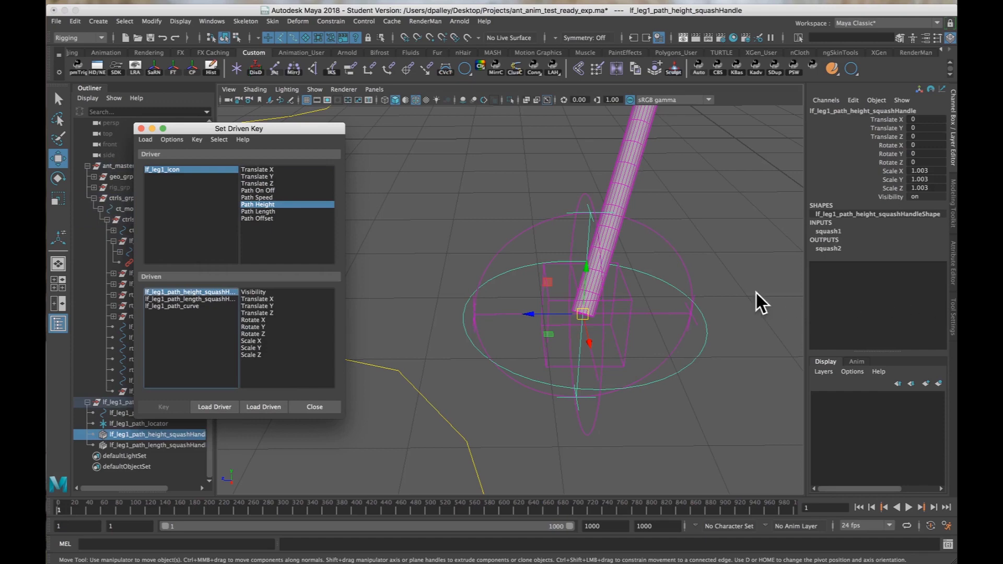
left_click_drag(755, 292, 523, 287, "alt")
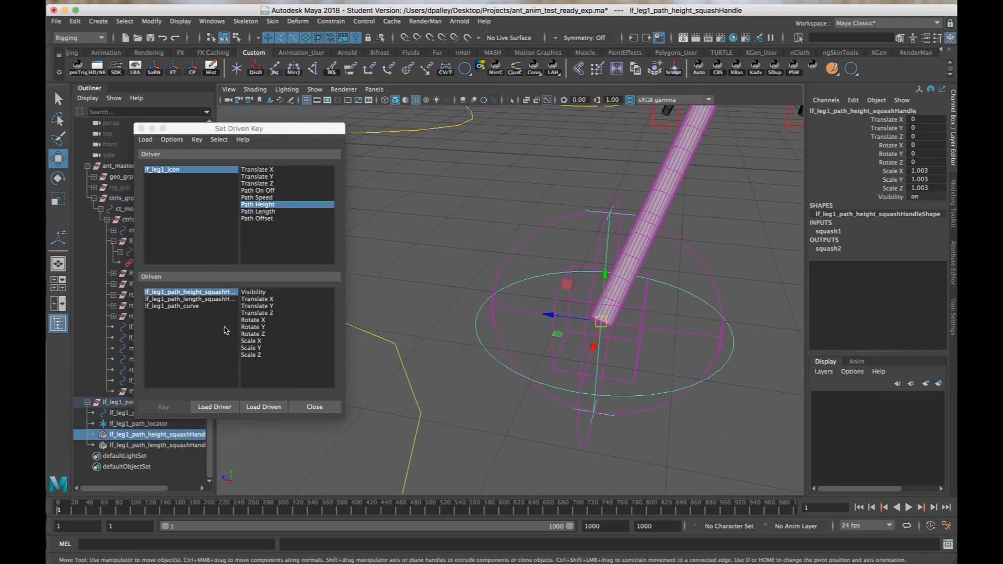
left_click(226, 298, "shift")
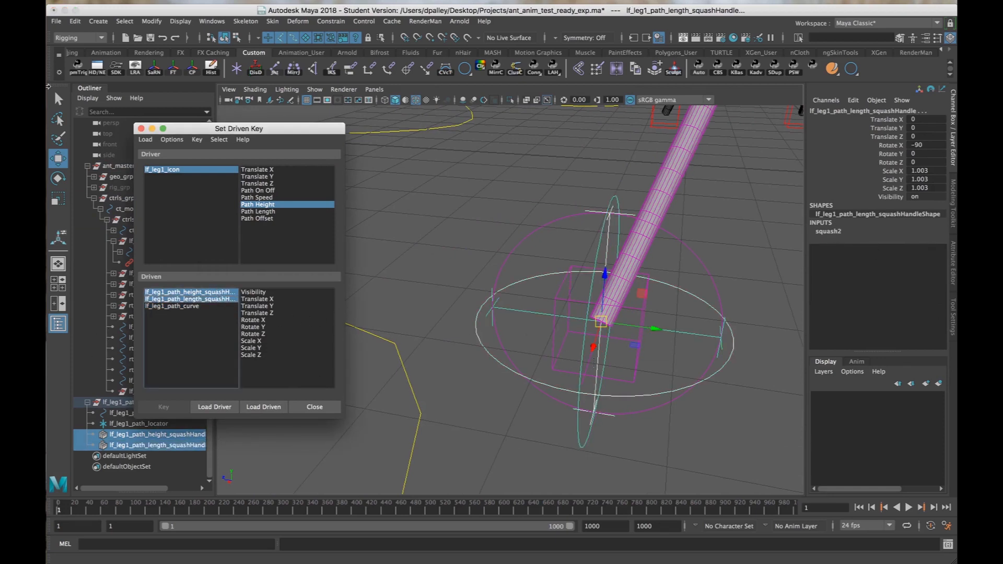
left_click(98, 69)
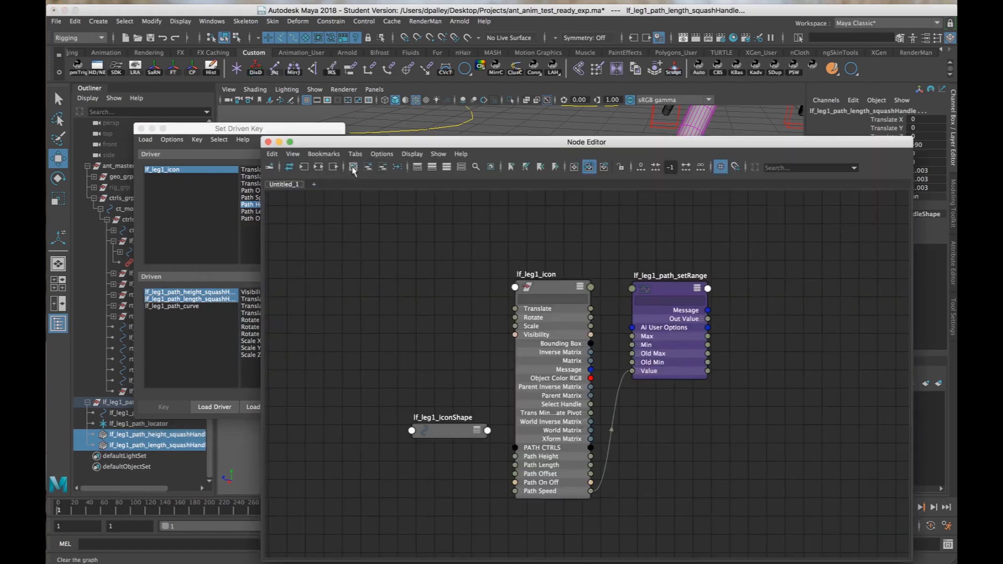
left_click(352, 168)
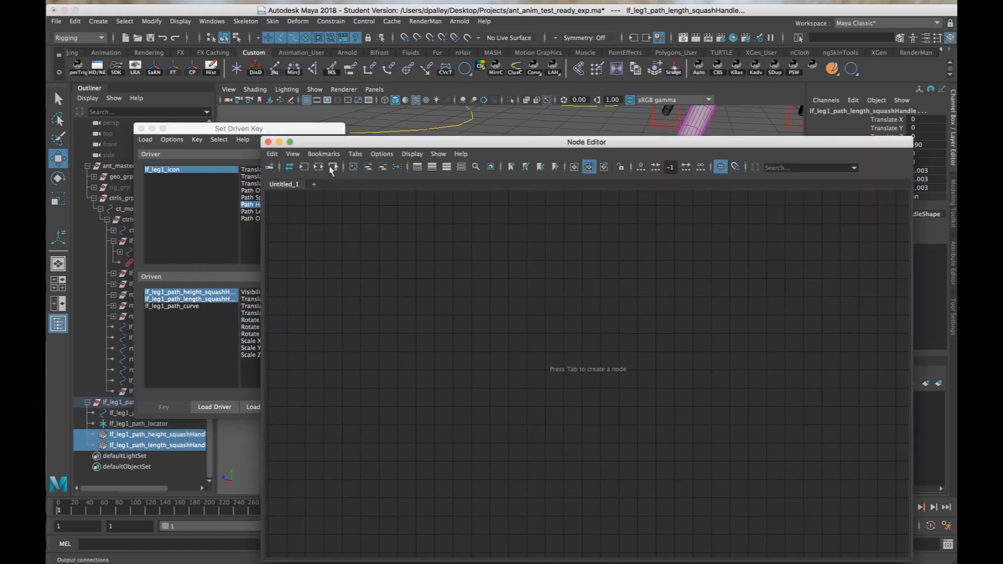
left_click(318, 167)
middle_click_drag(623, 395, 613, 385, "alt")
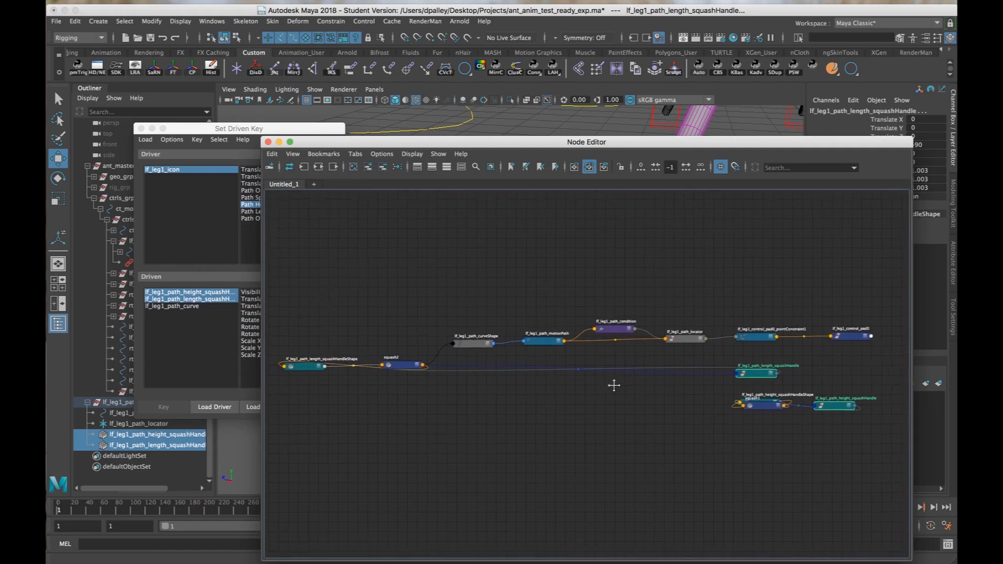
Select the squash1 and squash2 deformer nodes in the Node Editor and load both as driven objects in Set Driven Key.
right_click_drag(600, 401, 578, 391, "alt")
left_click_drag(360, 358, 651, 437)
left_click_drag(787, 405, 727, 440)
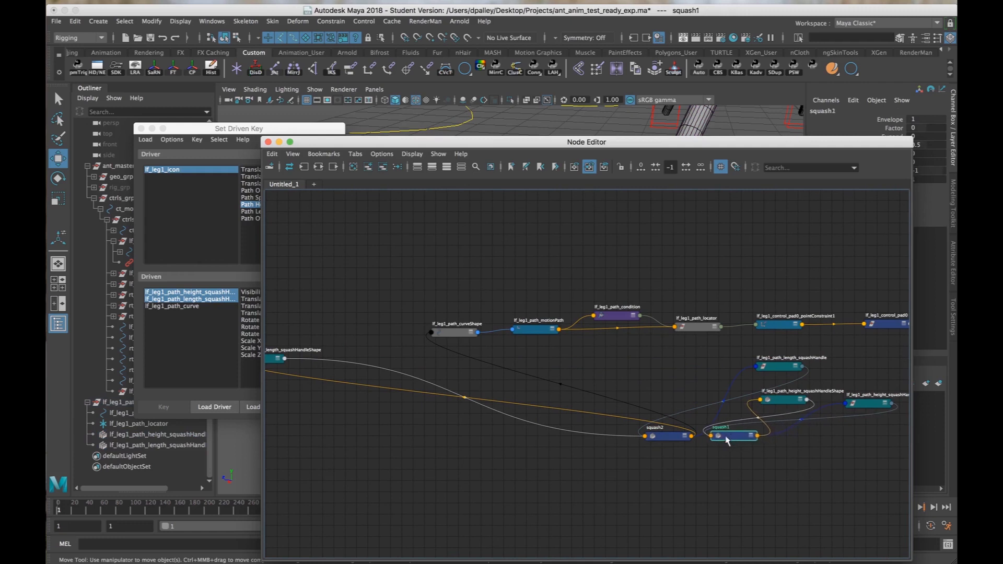
left_click(664, 438, "shift")
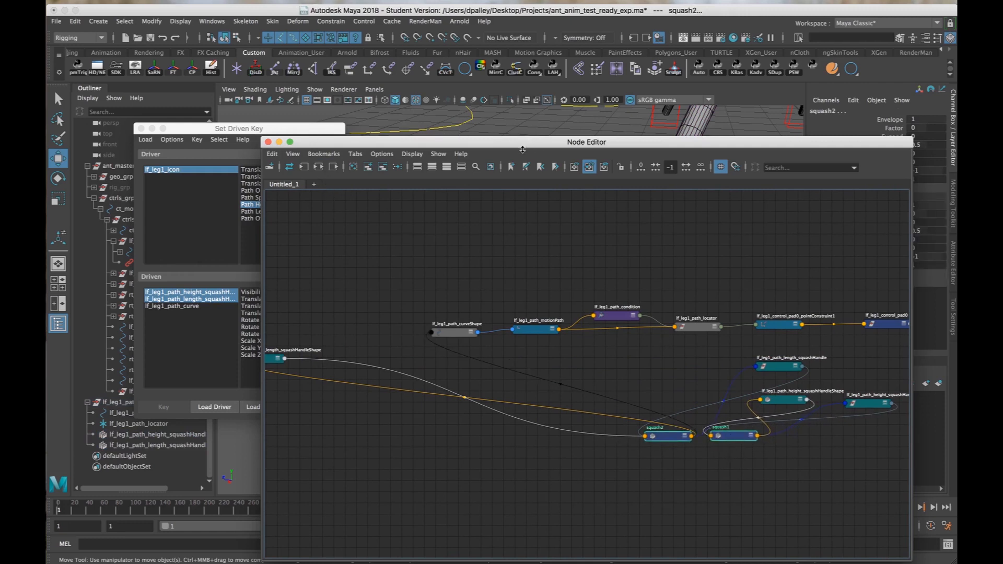
left_click_drag(522, 141, 522, 246)
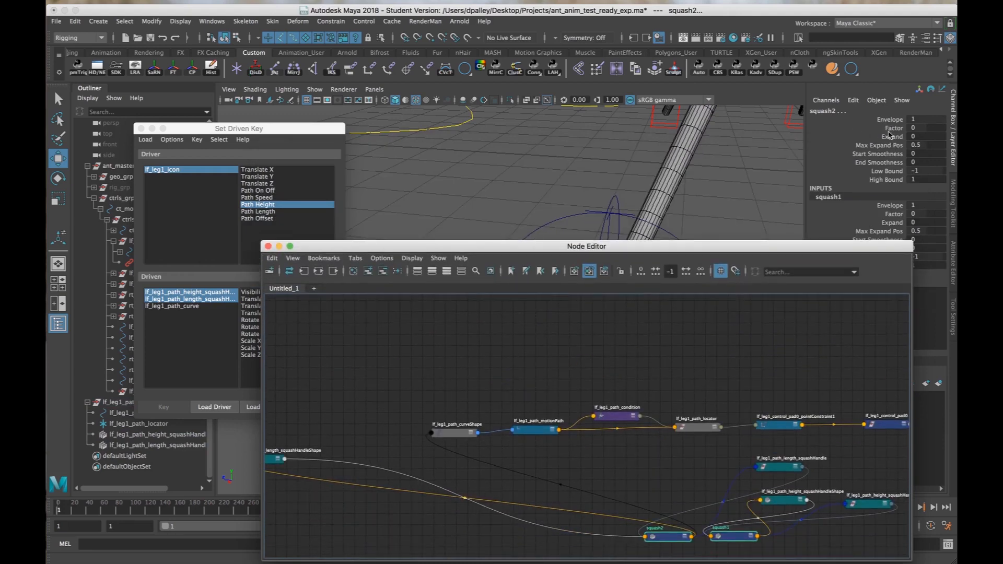
left_click(201, 131)
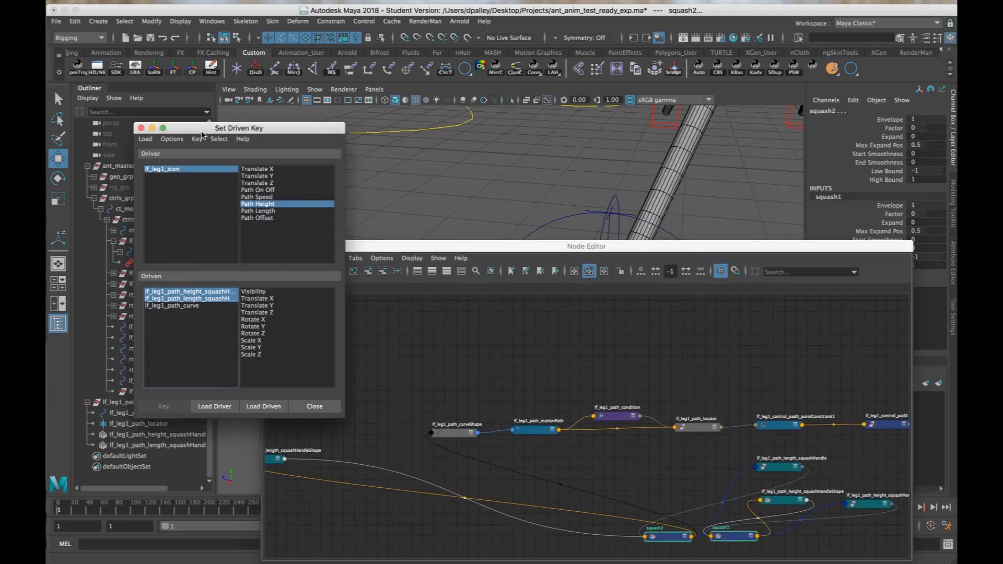
left_click(259, 407)
Trace squash1's connections in the Node Editor, placing its node beside the height squash handle nodes to identify which handle it serves.
left_click(186, 292)
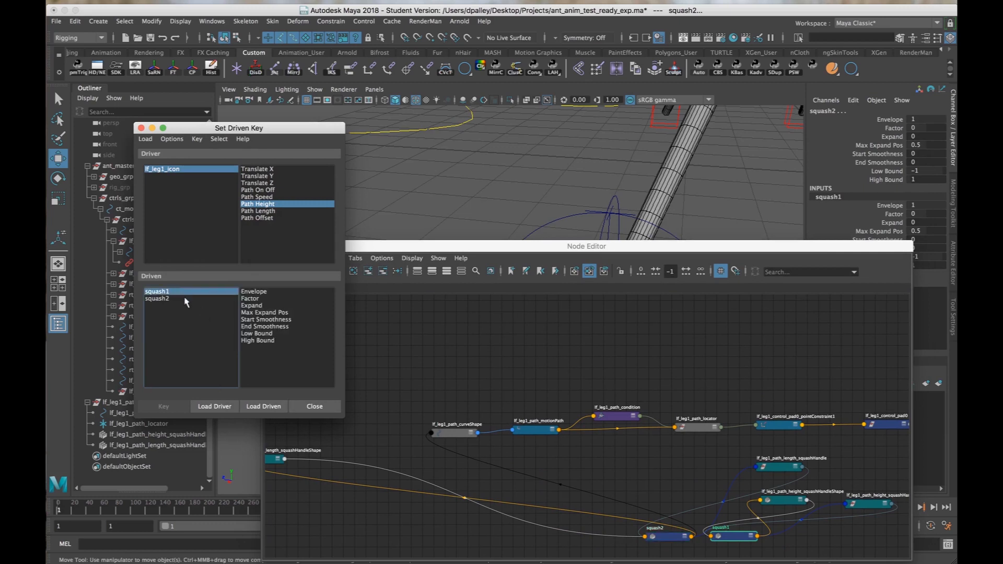
left_click(468, 243)
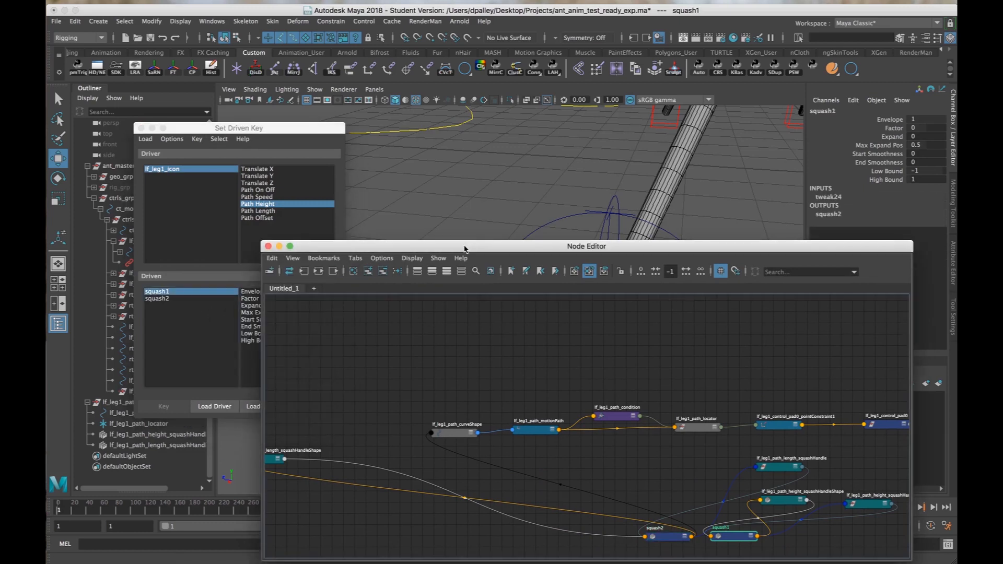
left_click(794, 548)
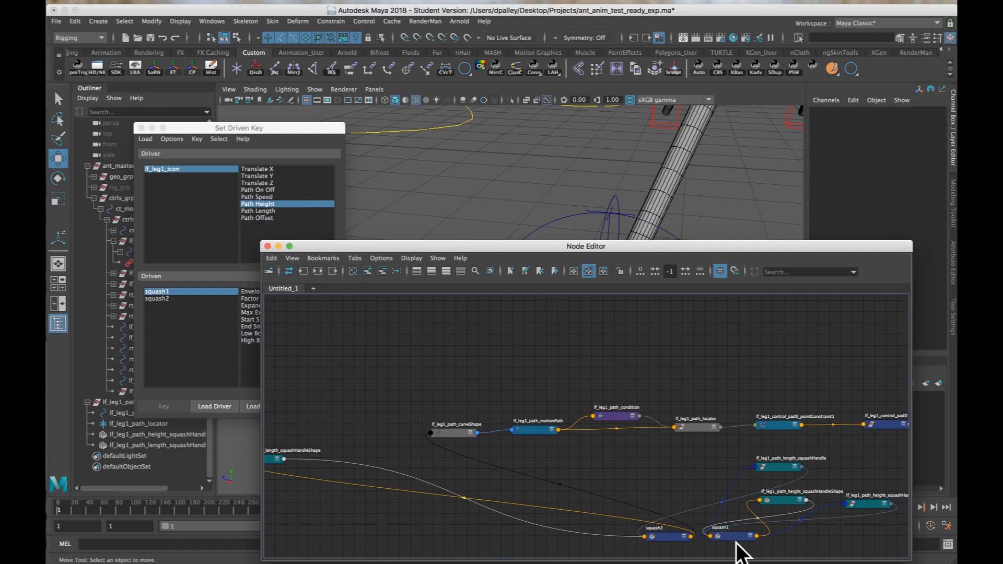
left_click_drag(734, 538, 789, 532)
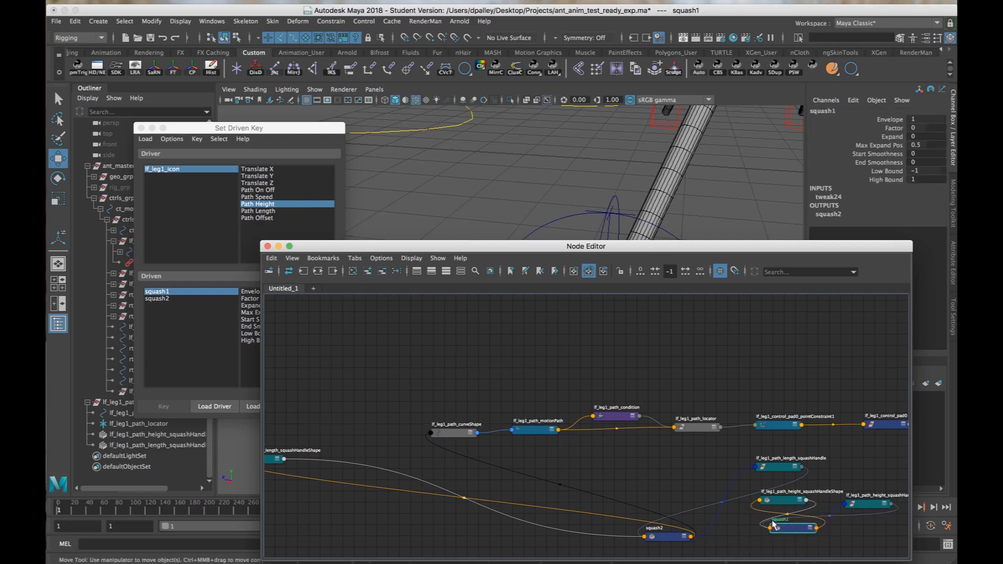
Close the Node Editor and key squash1's Factor at 0 against lf_leg1_icon's Path Height of 0.
left_click(267, 246)
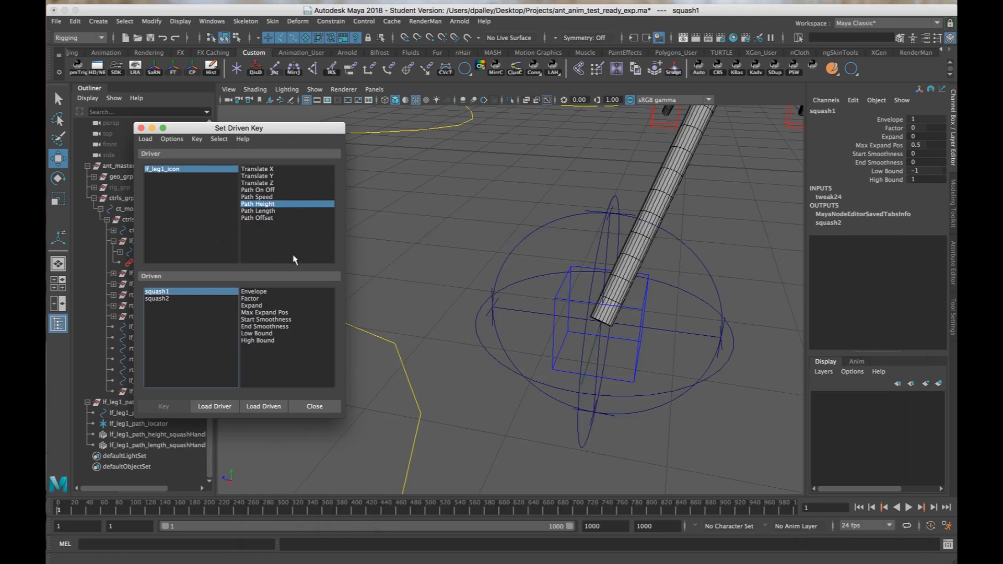
left_click(261, 299)
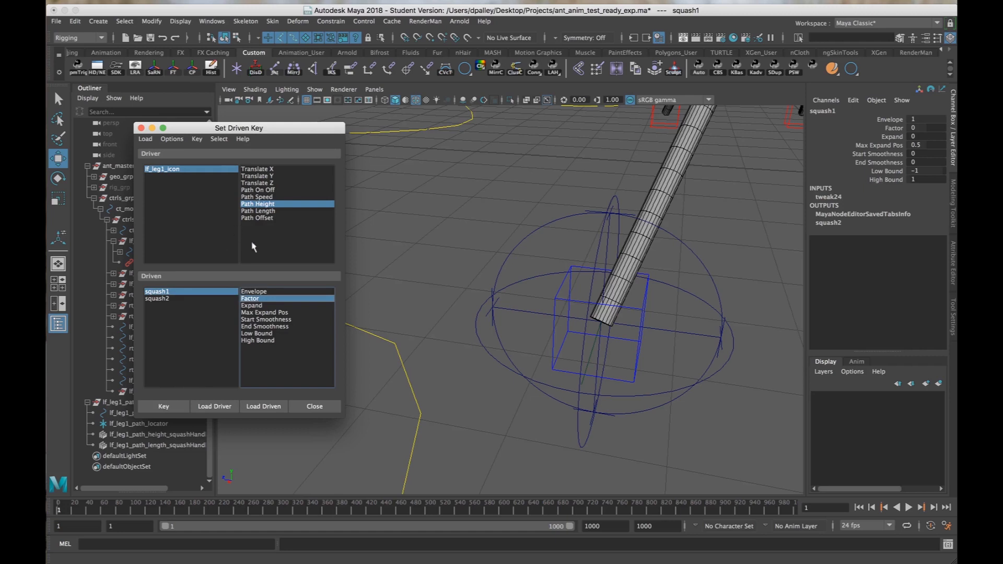
left_click(161, 407)
Set lf_leg1_icon's Path Height to 10.
left_click(183, 170)
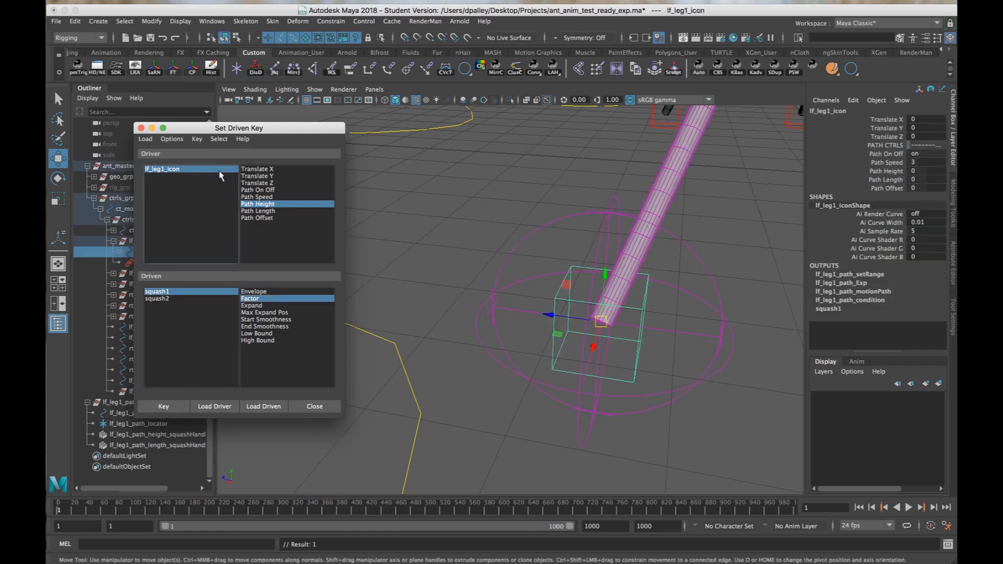
left_click(882, 172)
middle_click_drag(503, 279, 768, 289)
right_click_drag(736, 294, 561, 299, "alt")
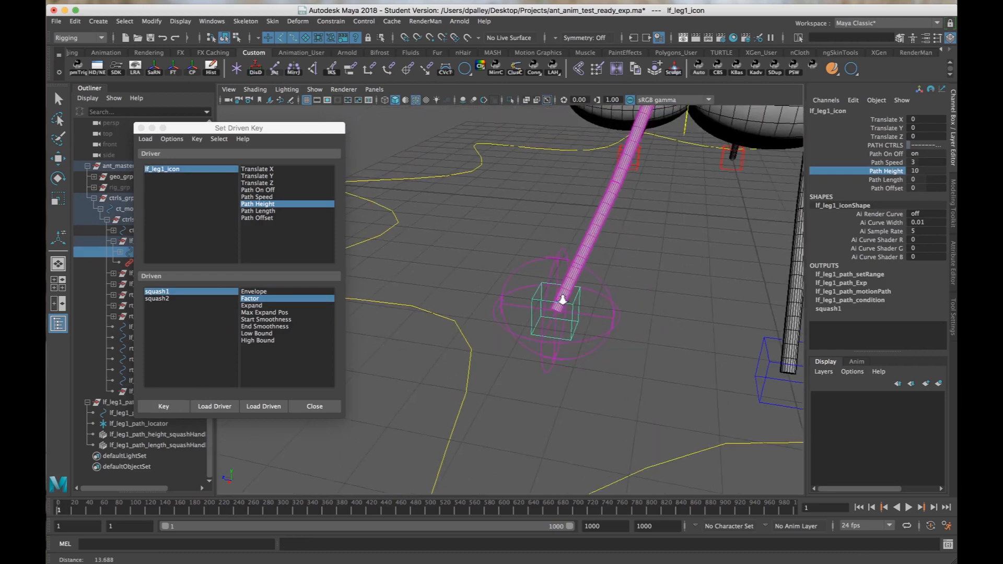
left_click_drag(561, 299, 496, 324, "alt")
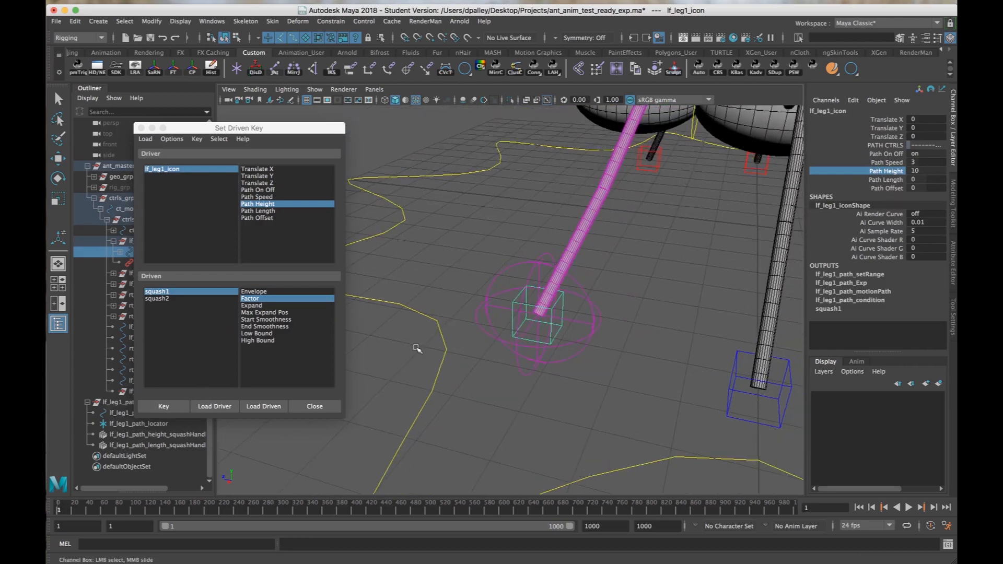
Set squash1's Factor to 2 after trying 1, and key it against the Path Height of 10.
left_click(157, 292)
key("w")
left_click(926, 128)
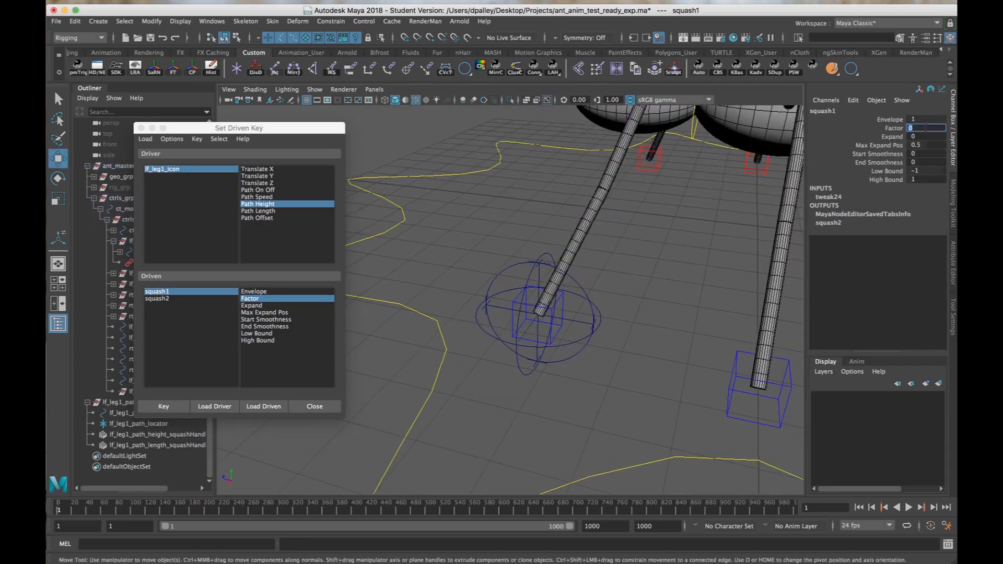
type("1")
key("Return")
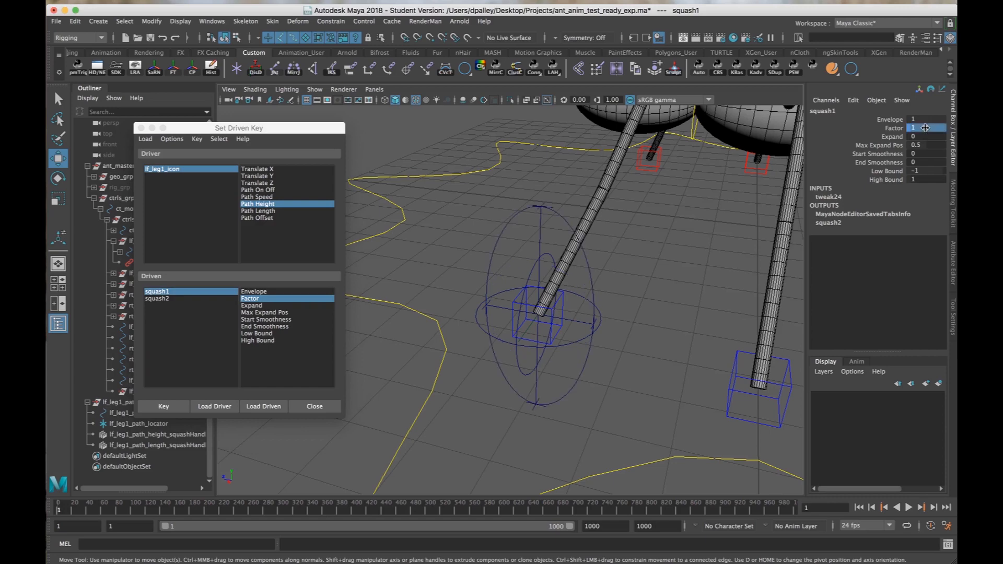
left_click_drag(652, 215, 612, 227, "alt")
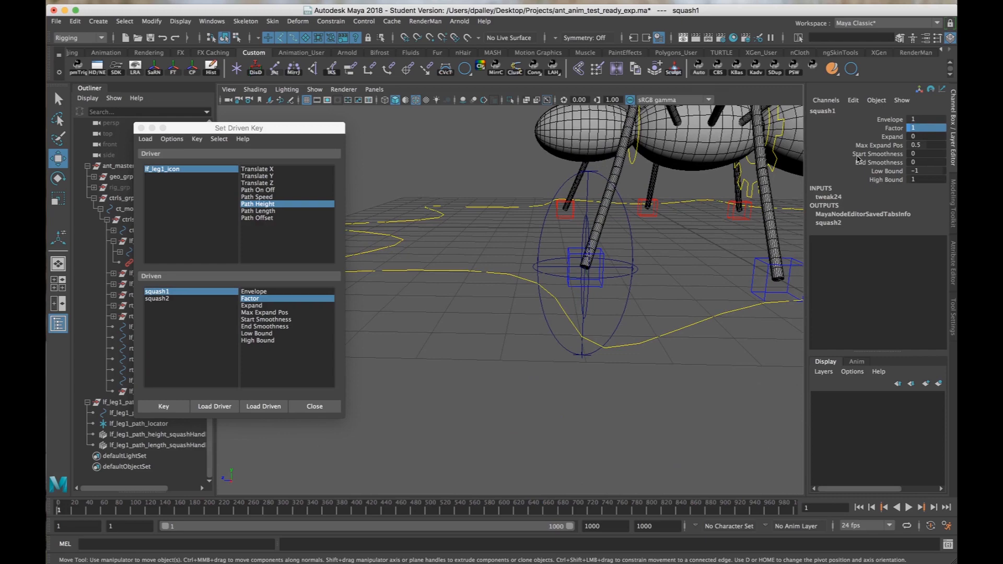
left_click(936, 128)
type("2")
key("Return")
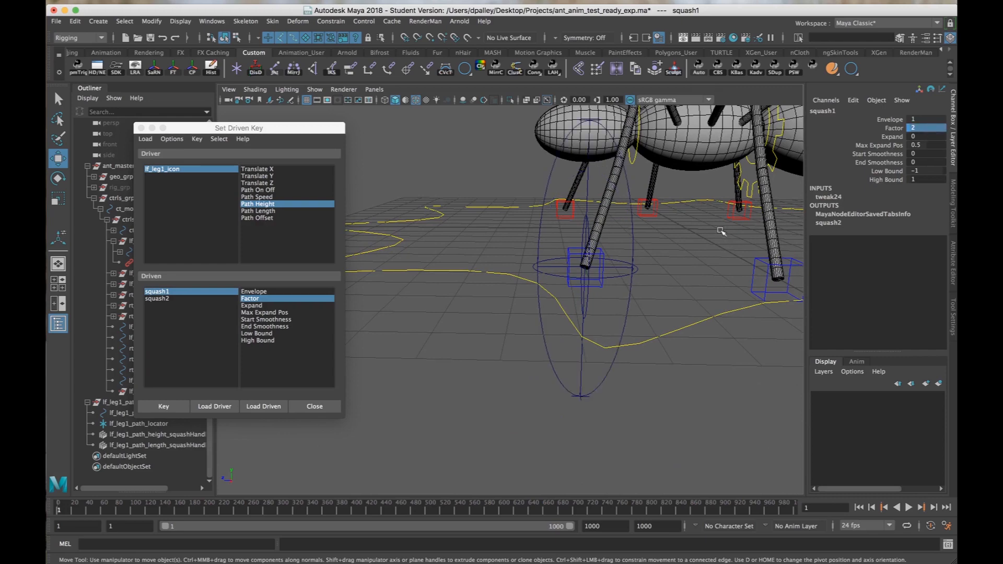
mouse_move(721, 231)
left_mouse_down("alt")
mouse_move(782, 246)
mouse_move(721, 241)
left_mouse_up("alt")
left_click(179, 408)
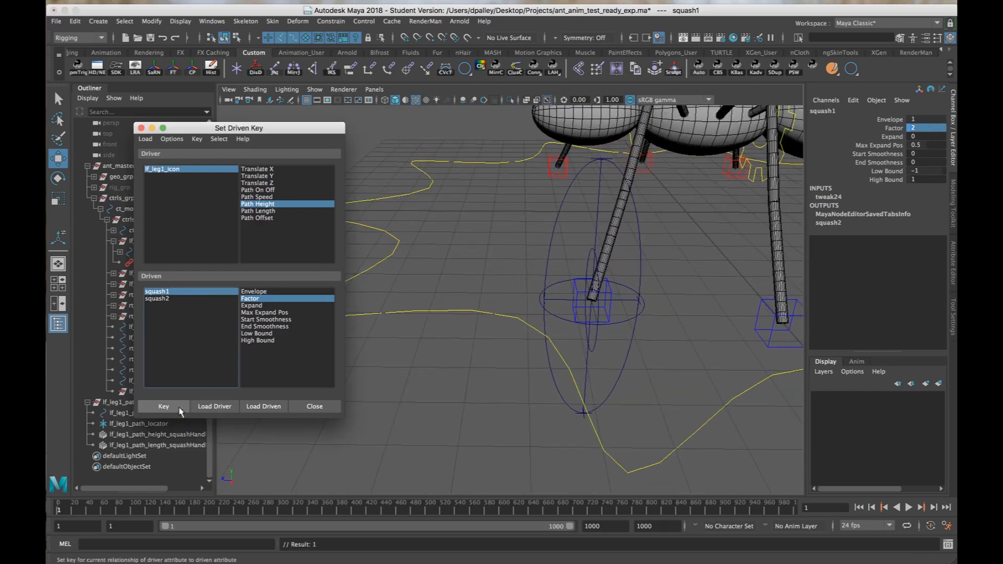
Set lf_leg1_icon's Path Height to -10.
left_click(214, 169)
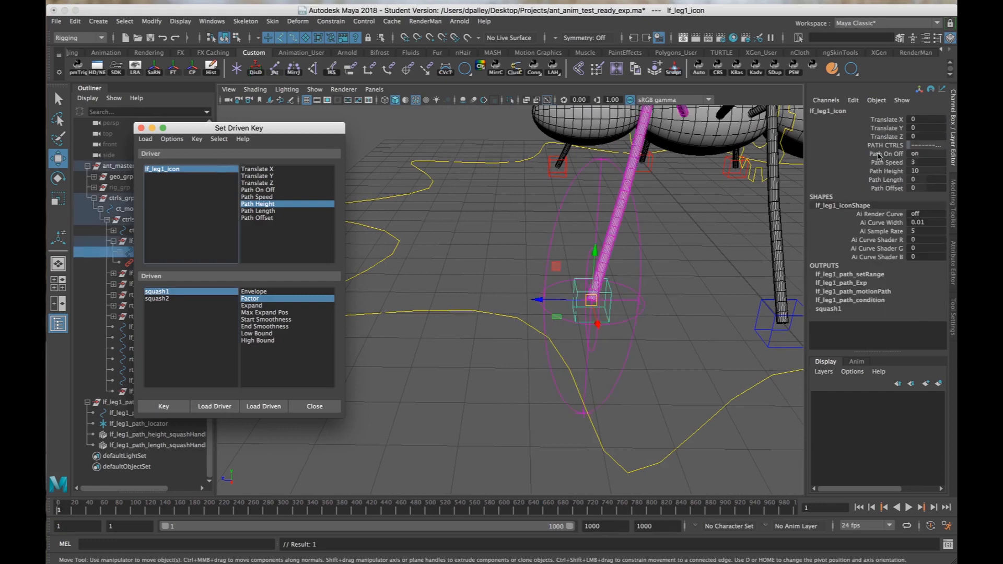
left_click(886, 172)
middle_click_drag(678, 172, 316, 170)
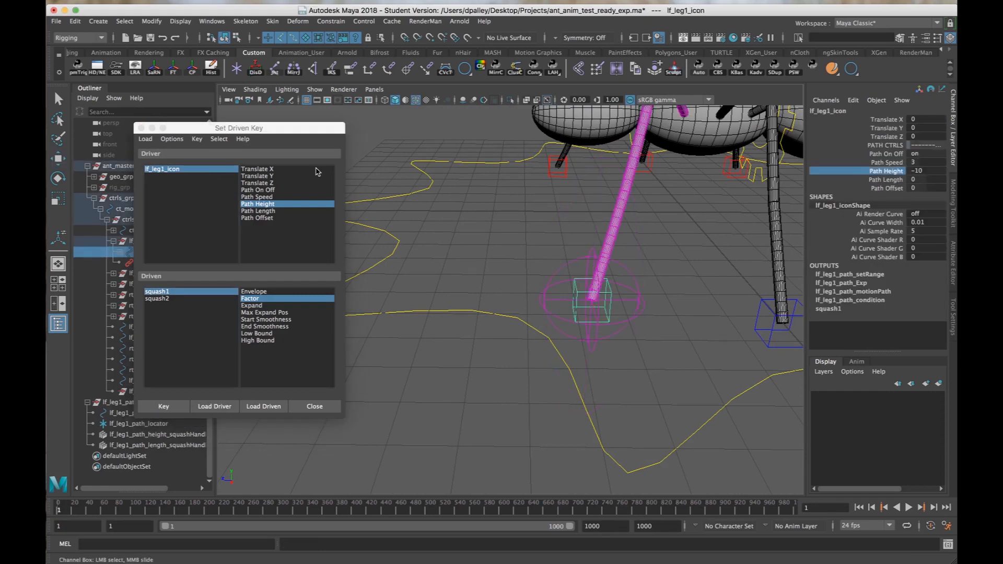
Set squash1's Factor to -10 and key it against the Path Height of -10.
left_click(178, 291)
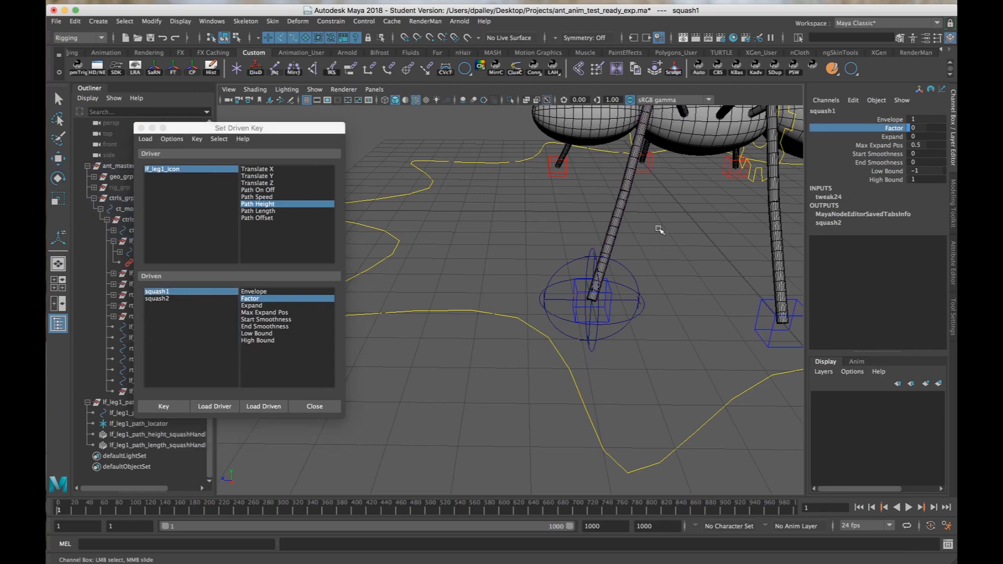
middle_click_drag(659, 230, 459, 226)
left_click_drag(781, 308, 746, 301, "alt")
right_click_drag(746, 301, 793, 320, "alt")
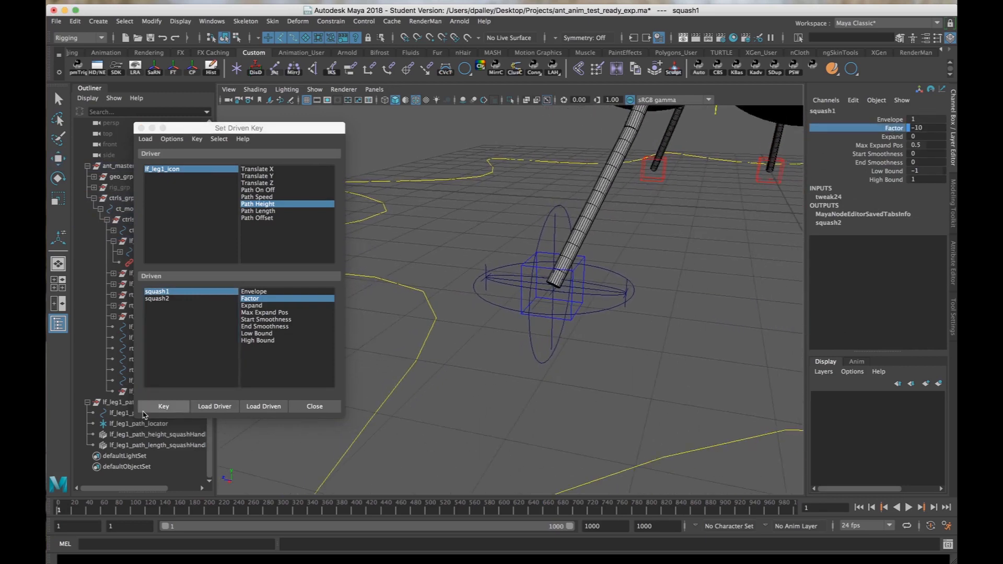
left_click(147, 409)
Reset lf_leg1_icon's Path Height to 0.
left_click(166, 169)
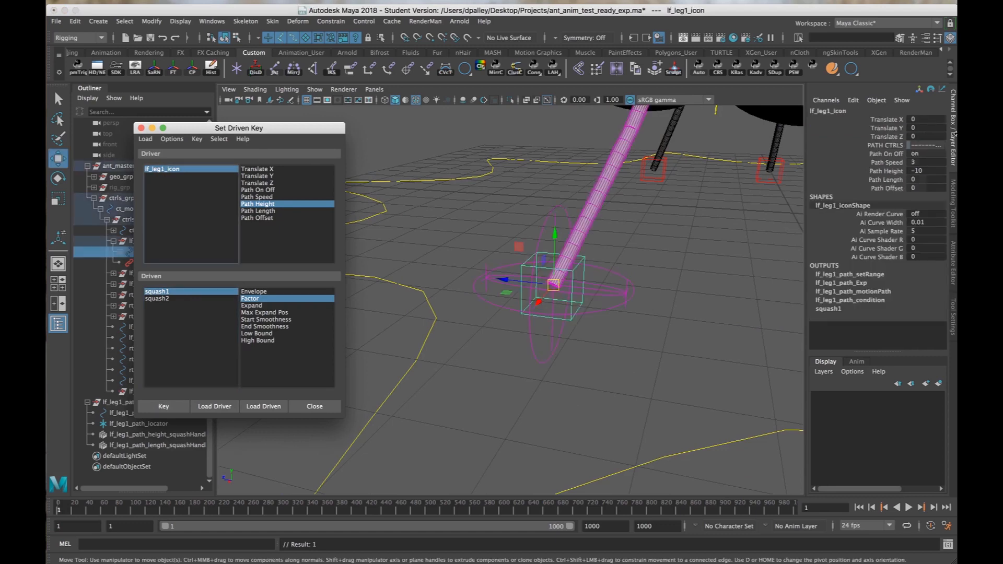
left_click(928, 170)
type("0")
key("Return")
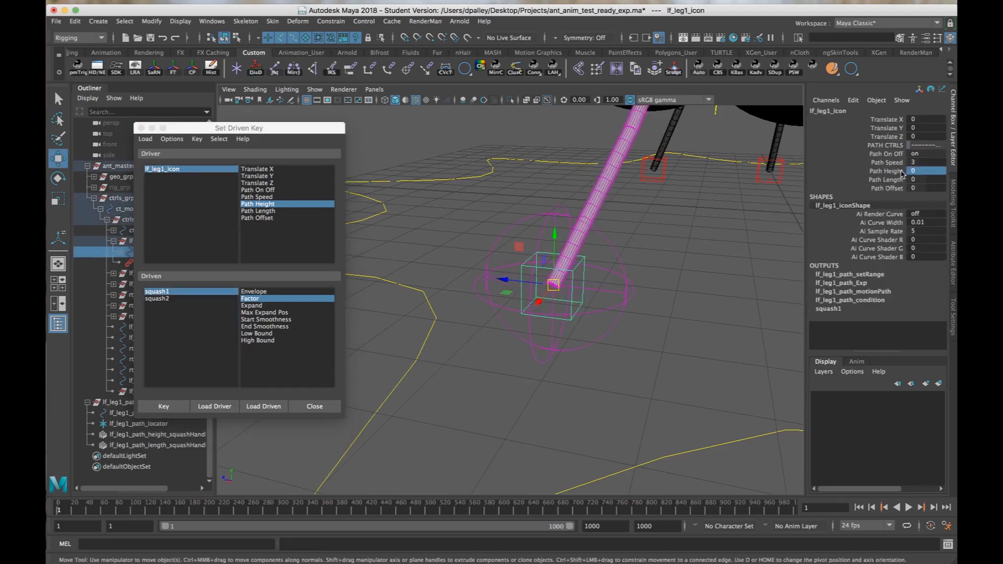
Scrub lf_leg1_icon's Path Height to test the squash on the path curve, and undo the change.
left_click(898, 173)
middle_click_drag(575, 183, 682, 191)
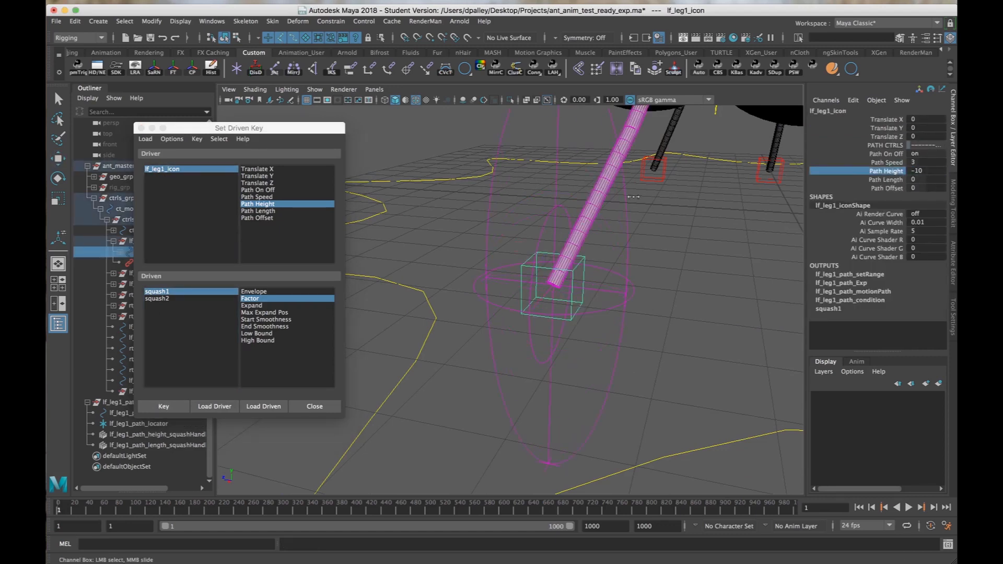
key("ctrl+z")
Choose Path Length as the driver and key squash2's Factor at 0 against a Path Length of 0.
left_click(261, 212)
left_click(178, 299)
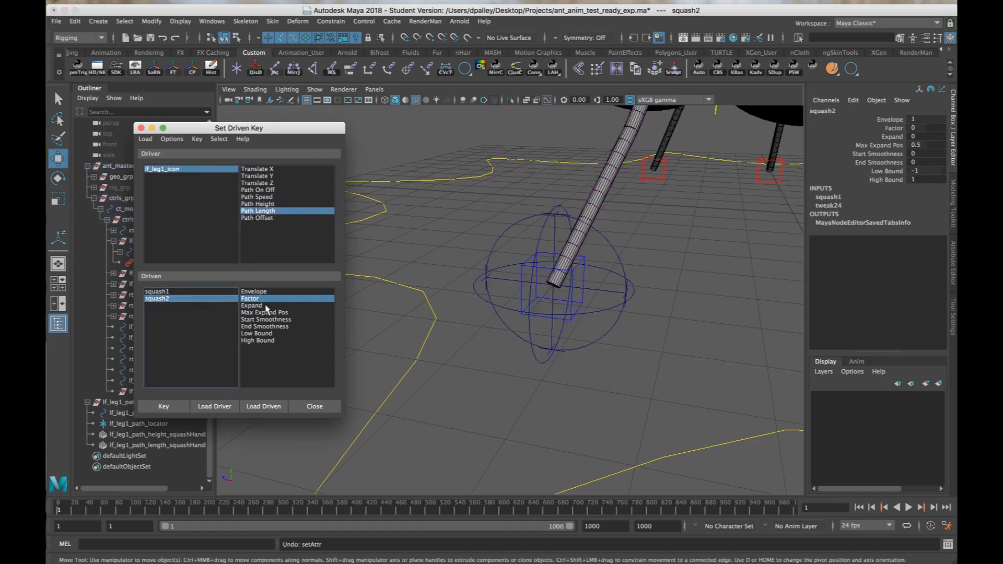
left_click(166, 407)
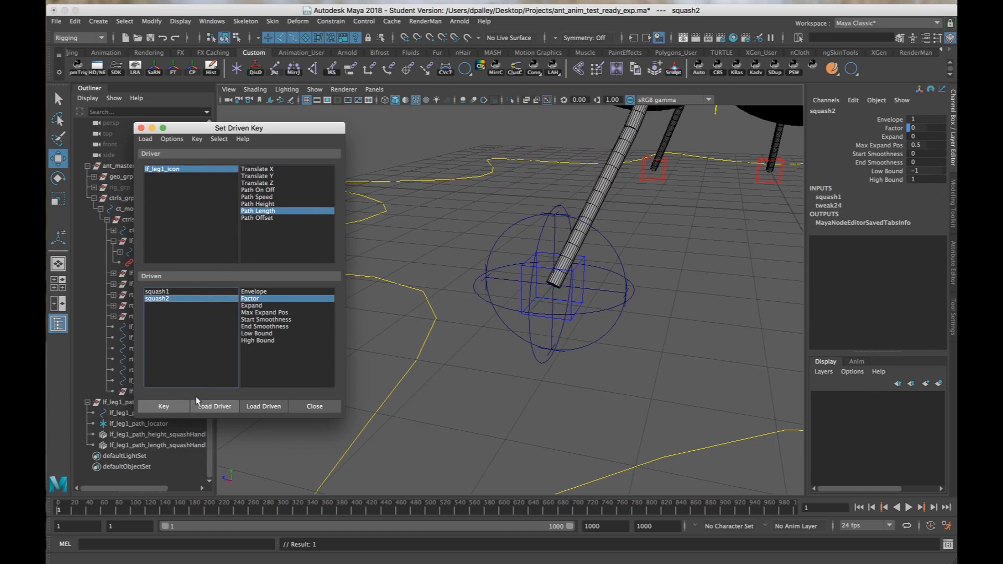
Set lf_leg1_icon's Path Length to 10.
left_click(161, 170)
left_click(895, 171)
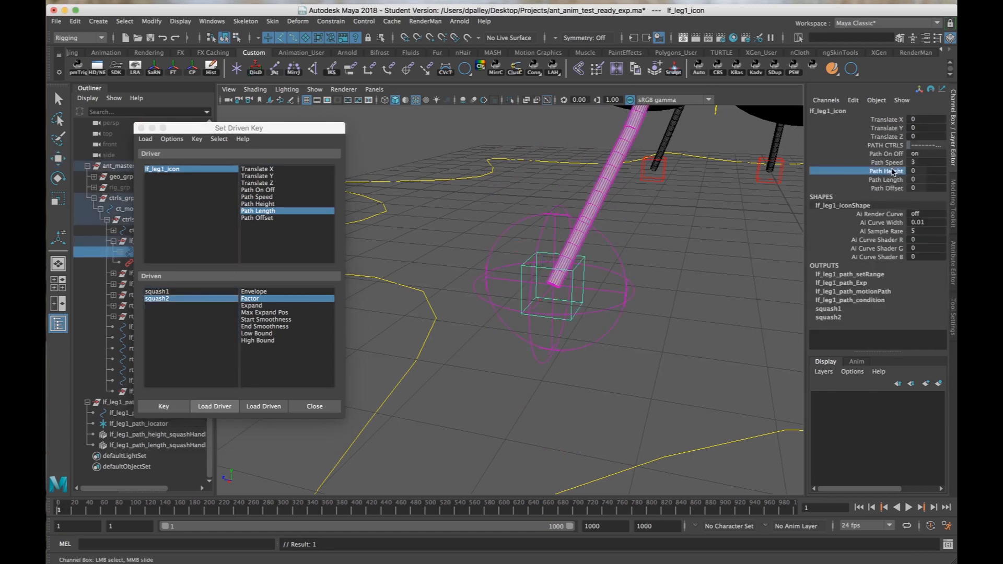
left_click(893, 180)
middle_click_drag(690, 210, 905, 235)
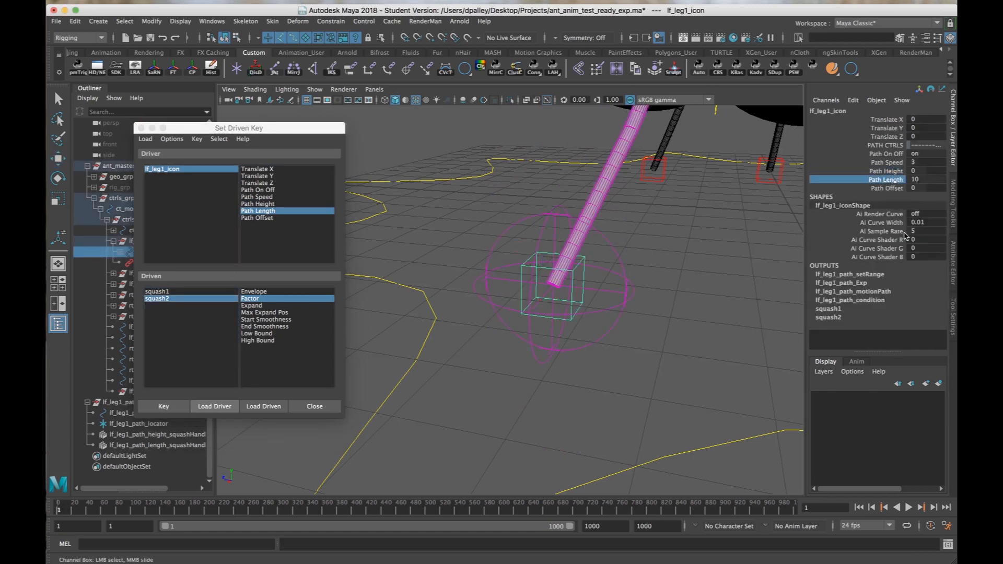
Set squash2's Factor to 2 and key it against the Path Length of 10.
left_click(188, 301)
left_click(927, 129)
type("2")
key("Return")
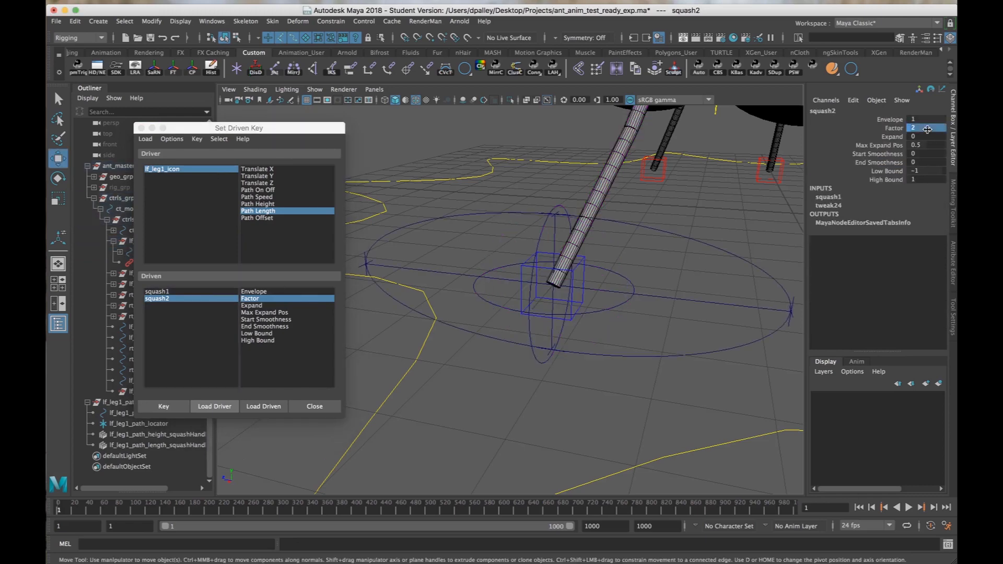
scroll(538, 224, "down", 3)
left_click(174, 410)
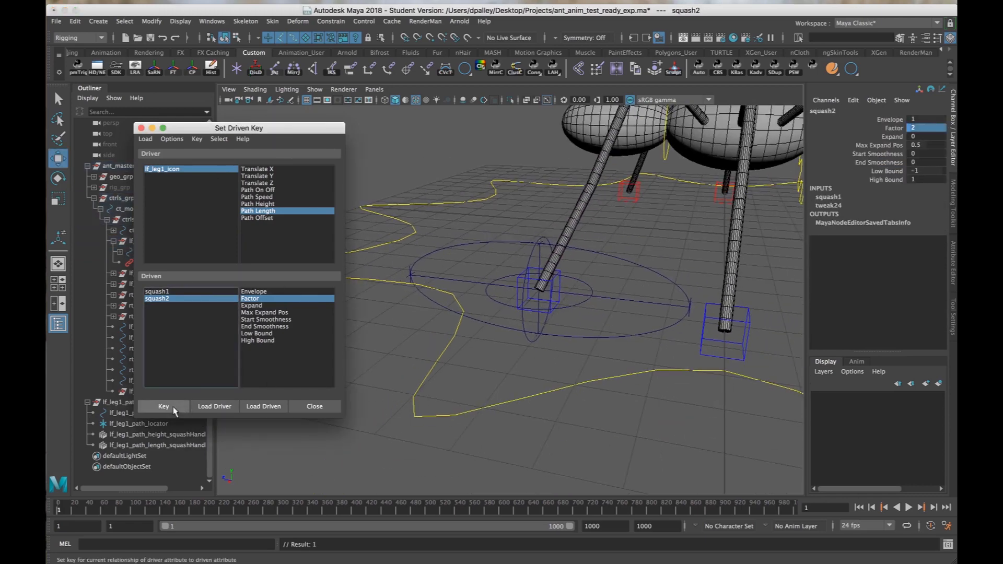
Set lf_leg1_icon's Path Length to -10.
left_click(187, 170)
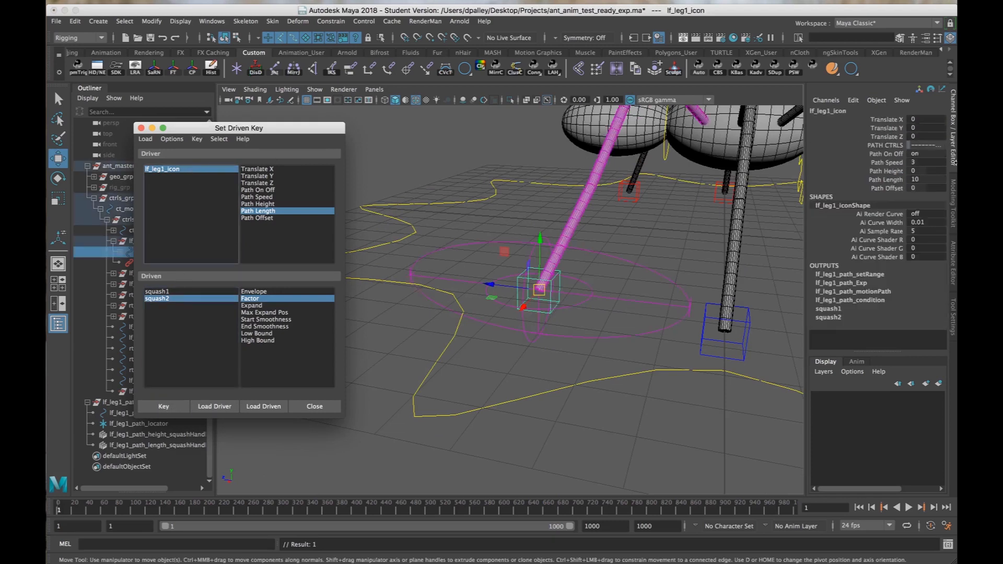
left_click(922, 179)
type("-10")
key("Return")
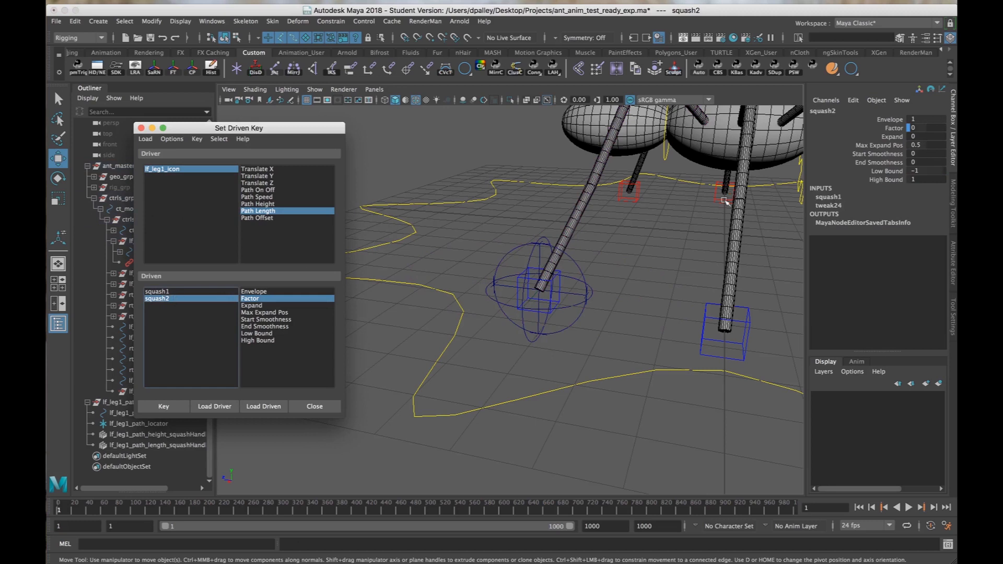
Set squash2's Factor to -10 and key it against the Path Length of -10.
left_click(894, 128)
middle_click_drag(670, 225, 573, 226)
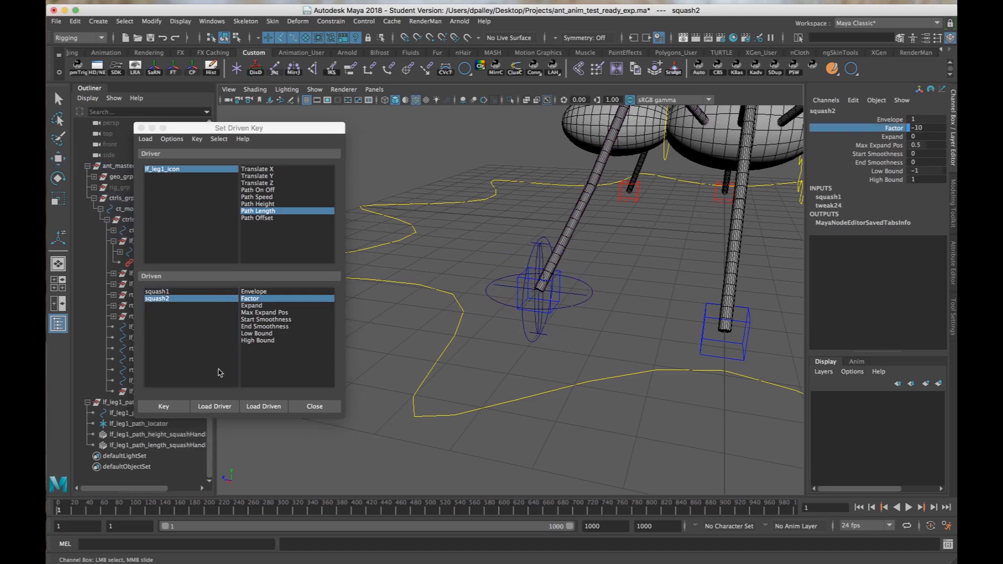
left_click(163, 405)
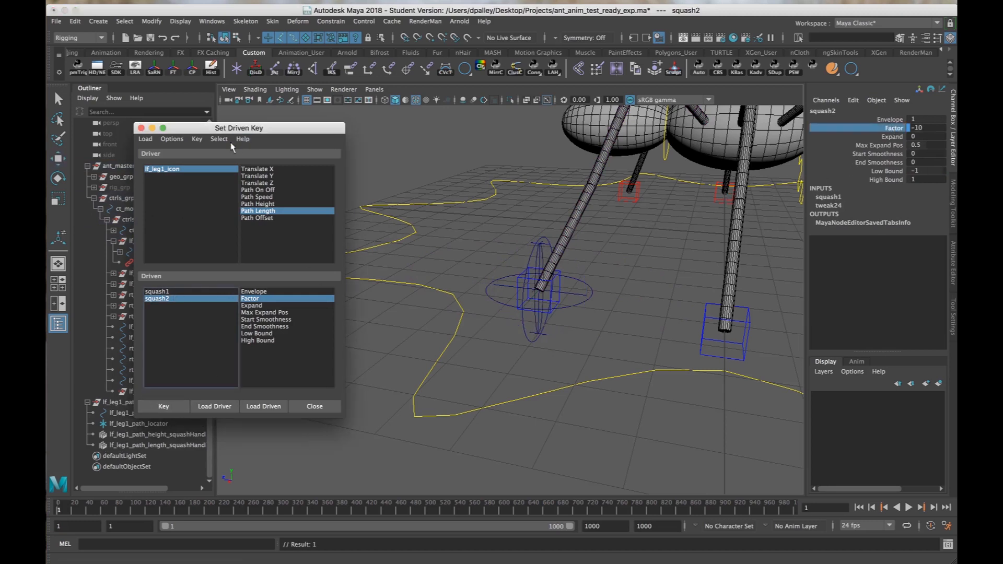
Test different Path Length values on lf_leg1_icon and reset its Path Length to 0.
left_click(182, 175)
key("w")
left_click(888, 179)
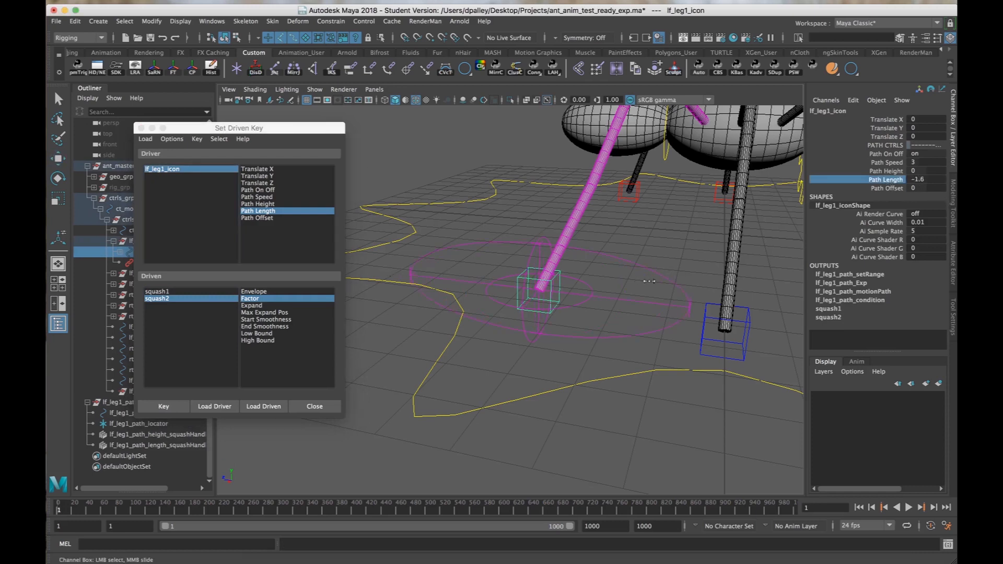
left_click(922, 178)
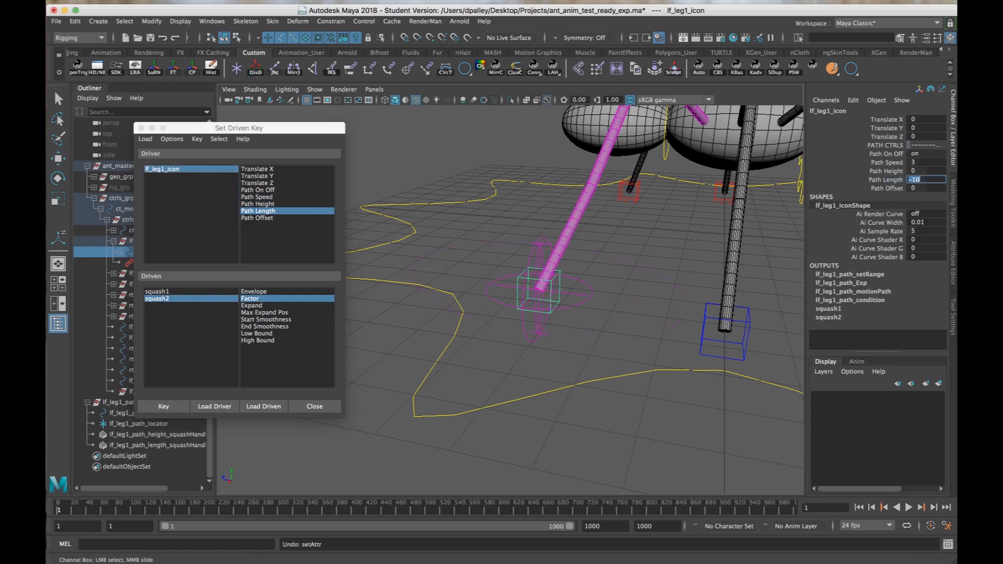
type("0")
key("Return")
Load lf_leg1_path_curve as the driven object in Set Driven Key and choose lf_leg1_icon's Path Offset as the driver attribute.
right_click_drag(365, 335, 437, 337, "alt")
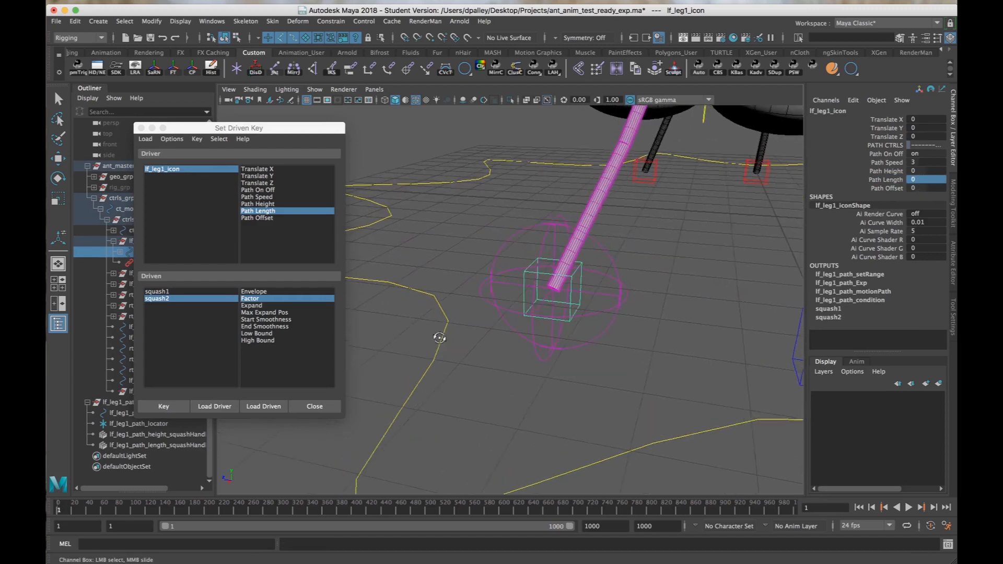
left_click_drag(437, 337, 451, 343, "alt")
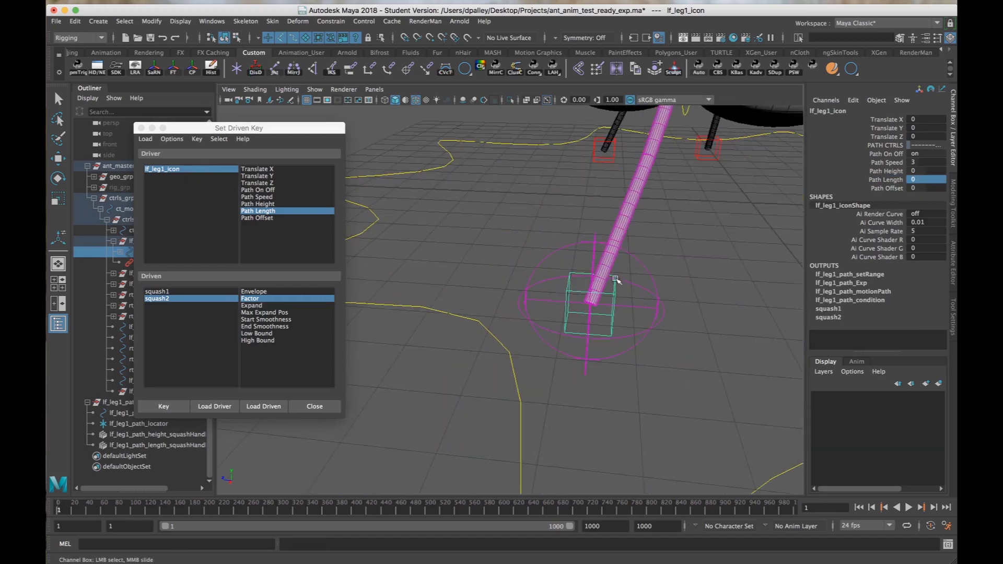
left_click_drag(564, 210, 563, 264)
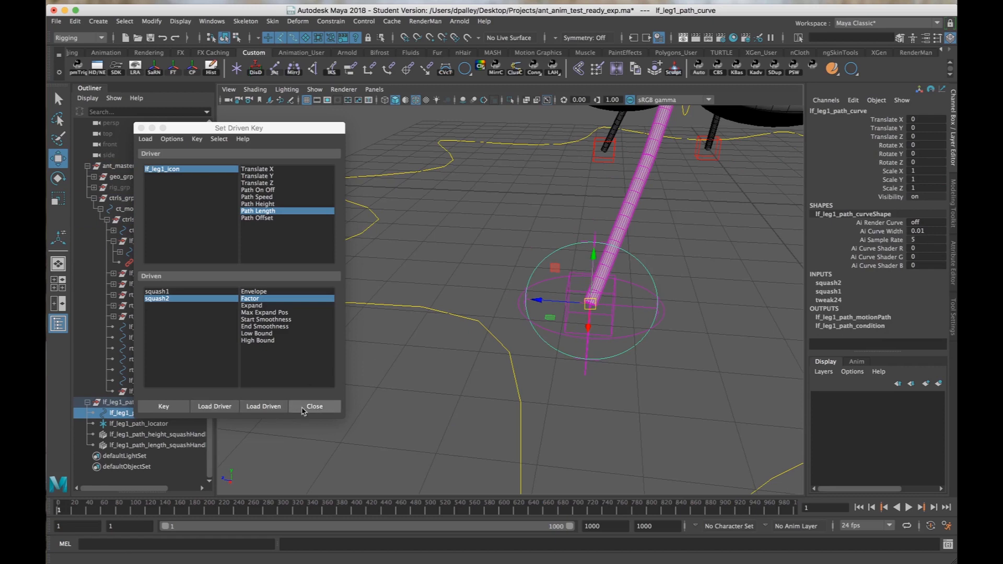
left_click(264, 406)
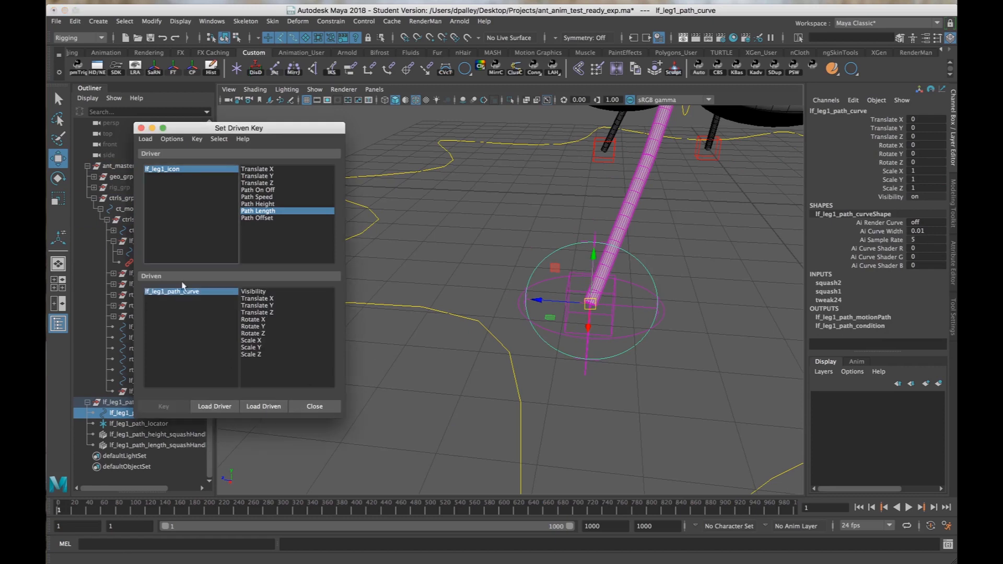
left_click(185, 170)
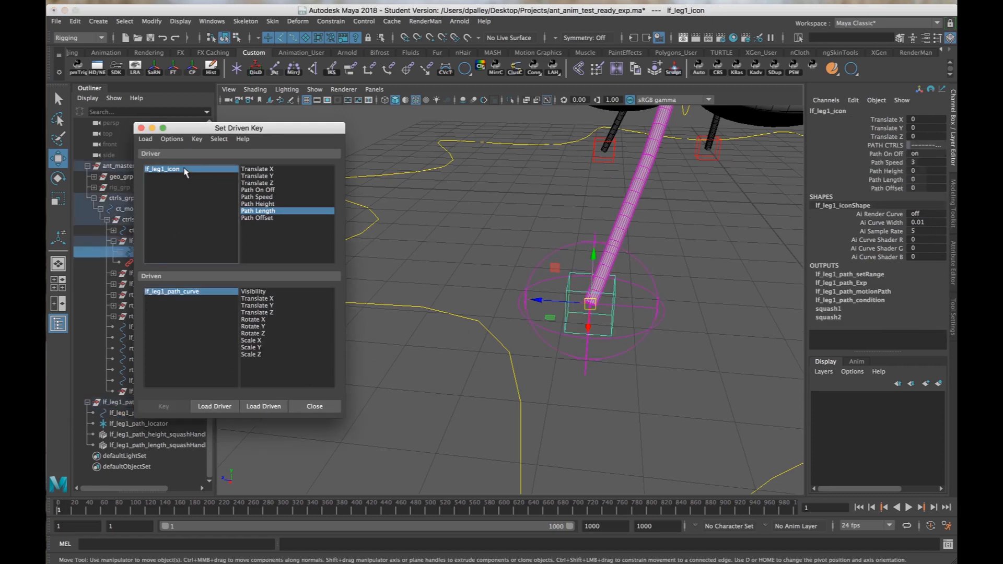
left_click(273, 218)
left_click(557, 369)
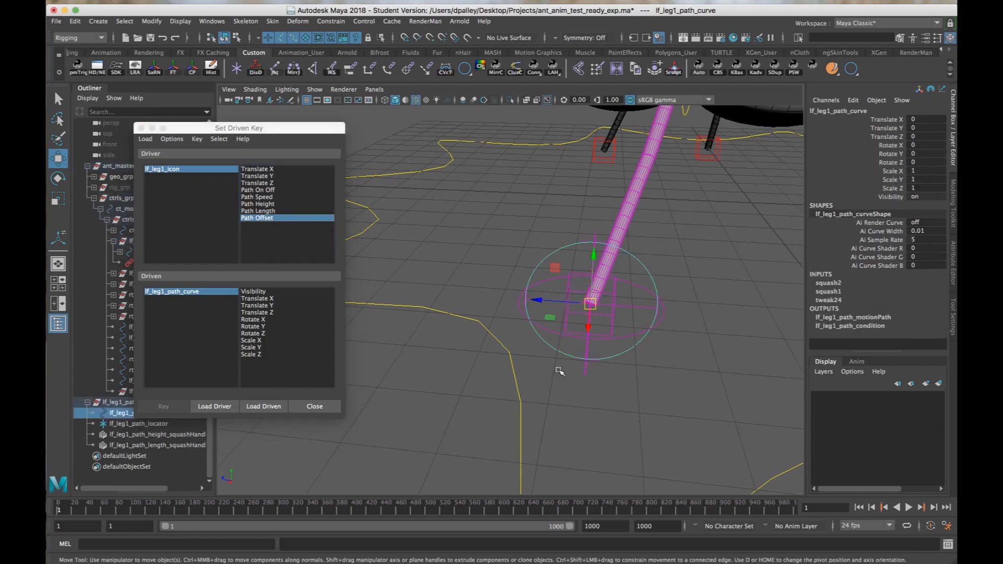
Try rotating lf_leg1_path_curve about 178 degrees around X and undo the rotation.
key("e")
left_click_drag(627, 274, 537, 244)
key("super+z")
left_click_drag(688, 248, 658, 261, "alt")
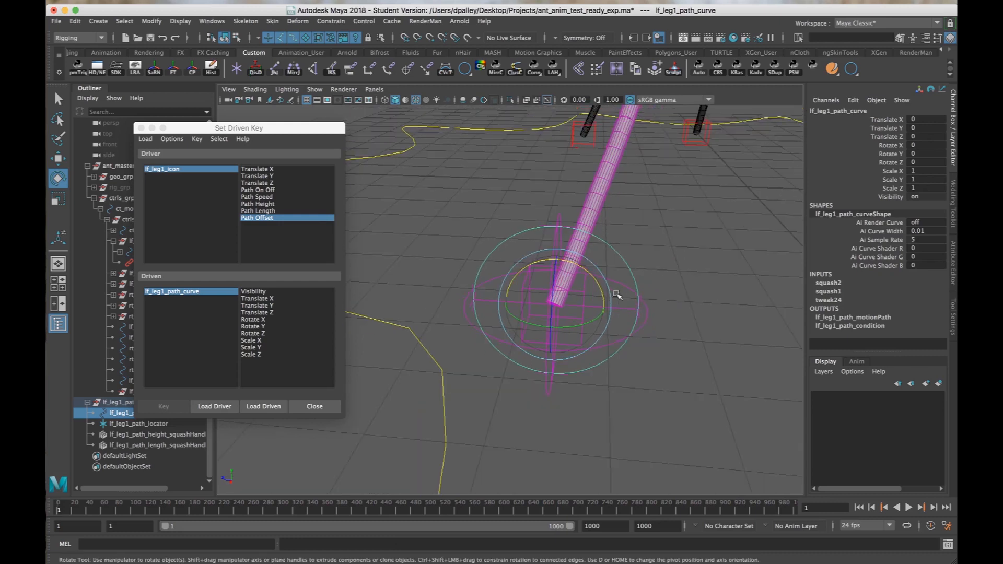
left_click_drag(570, 270, 527, 365)
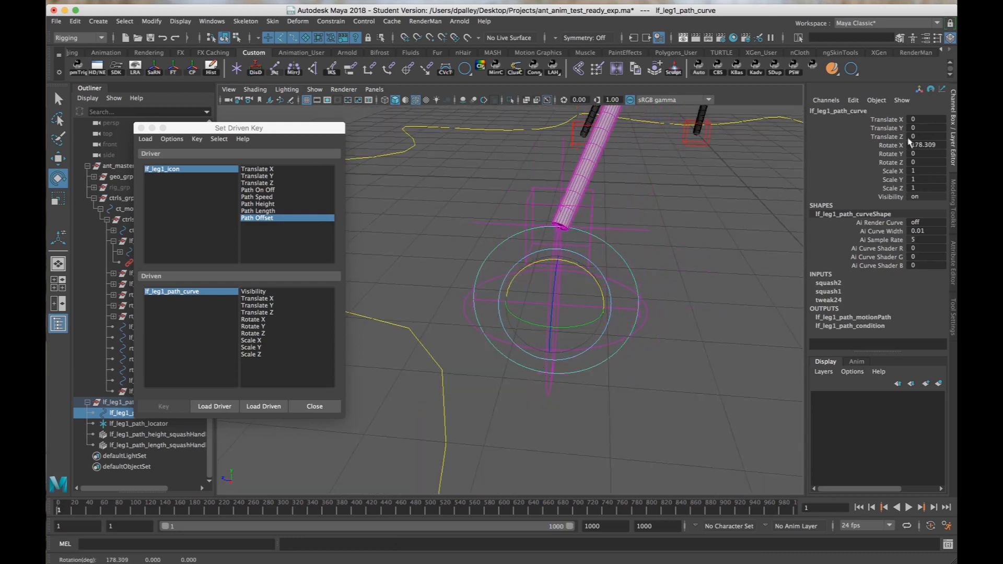
key("ctrl+z")
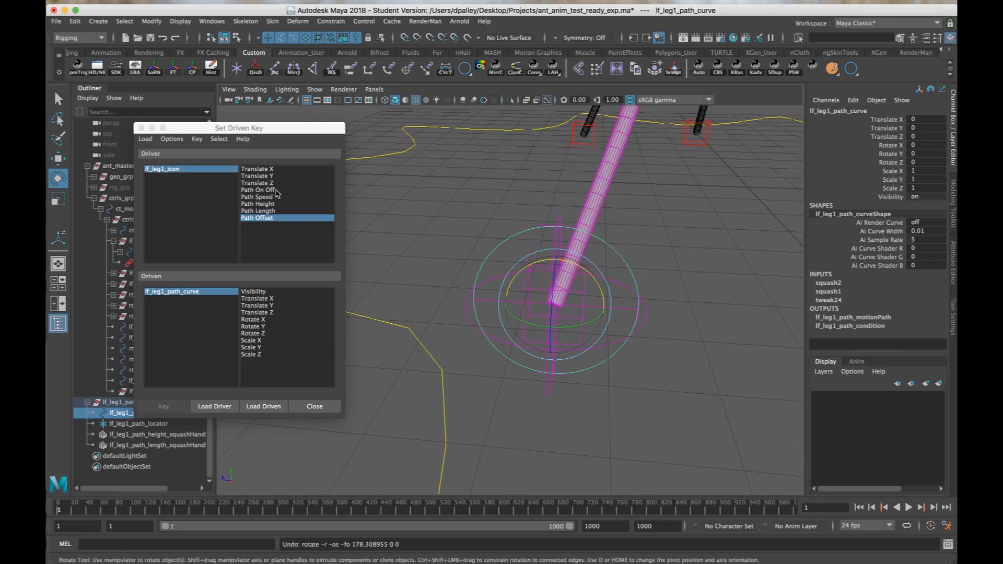
Key lf_leg1_path_curve's Rotate X at 0 against a Path Offset of 0, and at 180 against a Path Offset of 10.
left_click(255, 319)
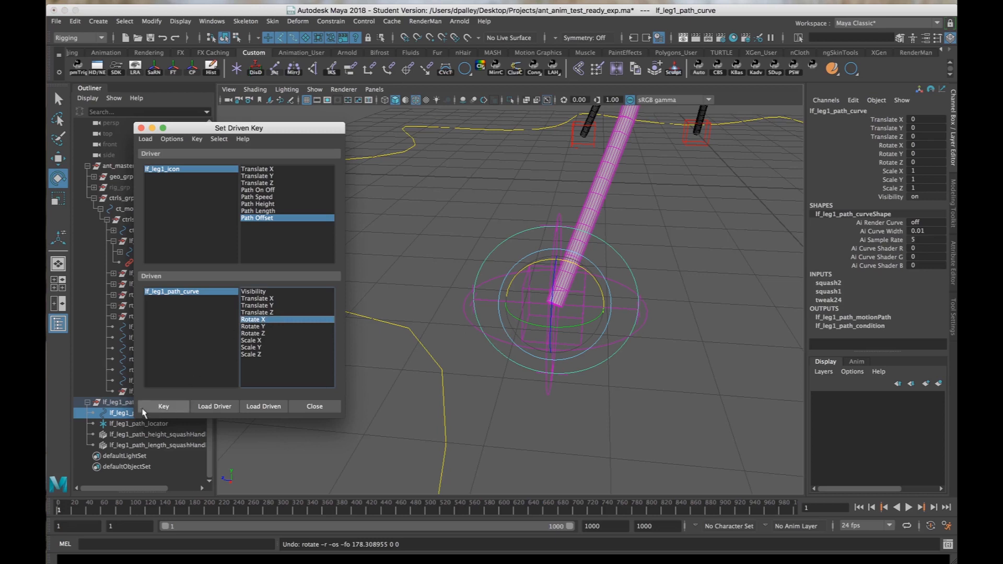
left_click(177, 409)
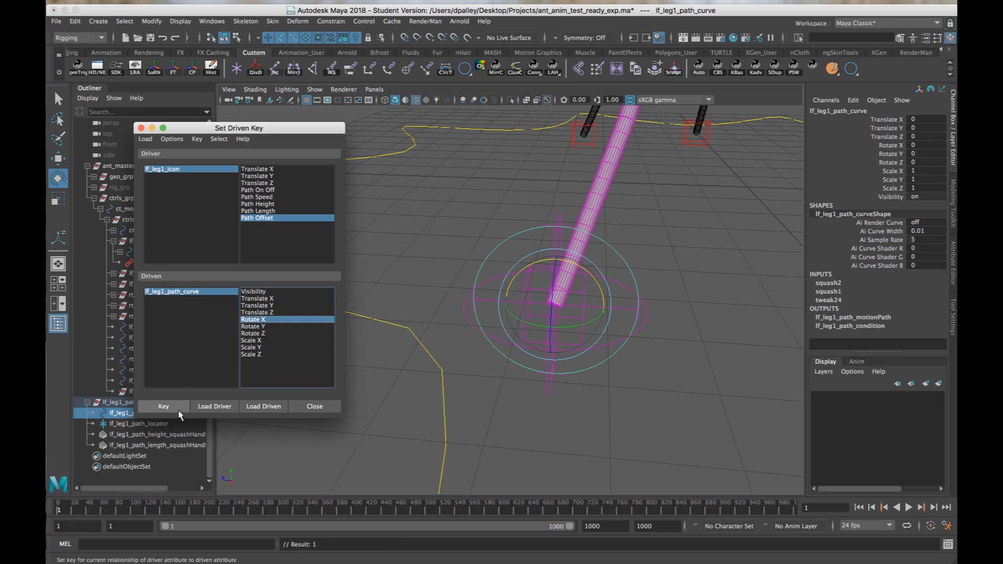
left_click(212, 169)
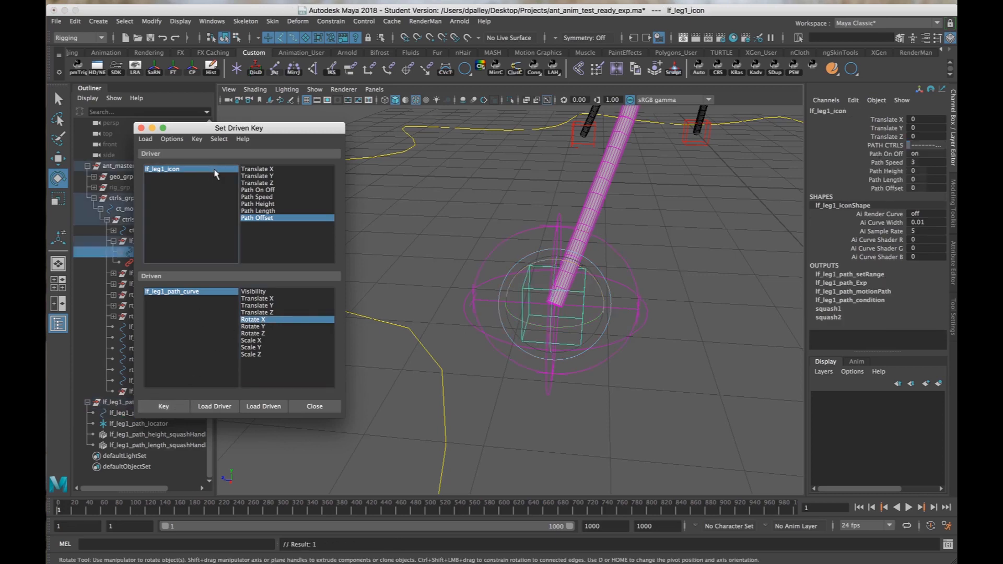
left_click(886, 188)
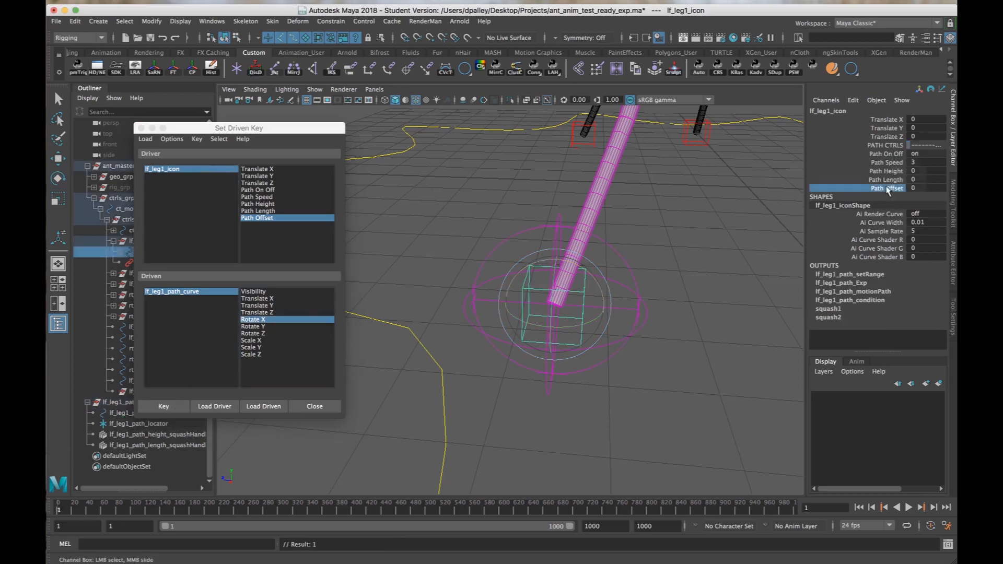
left_click(191, 291)
left_click(920, 146)
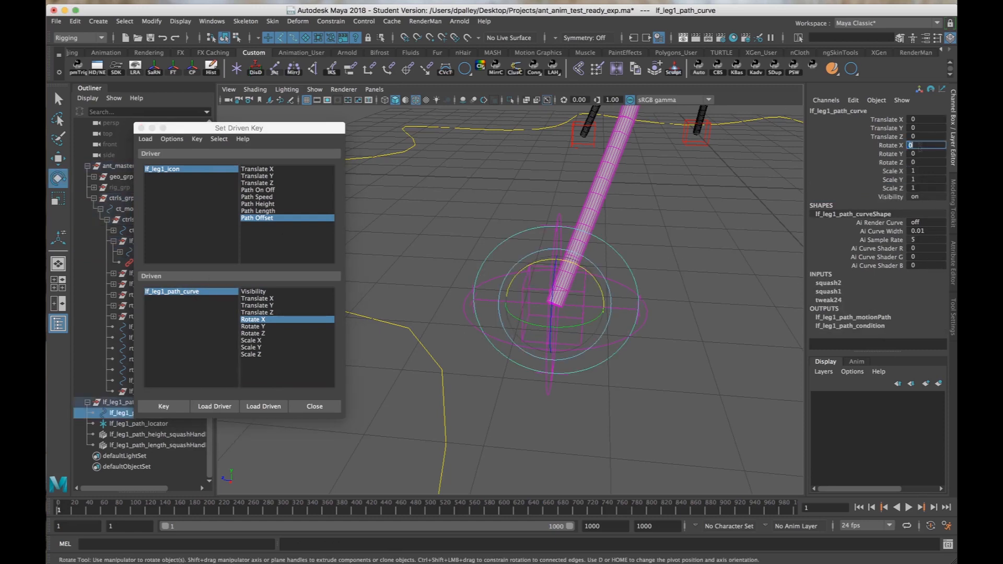
key("Return")
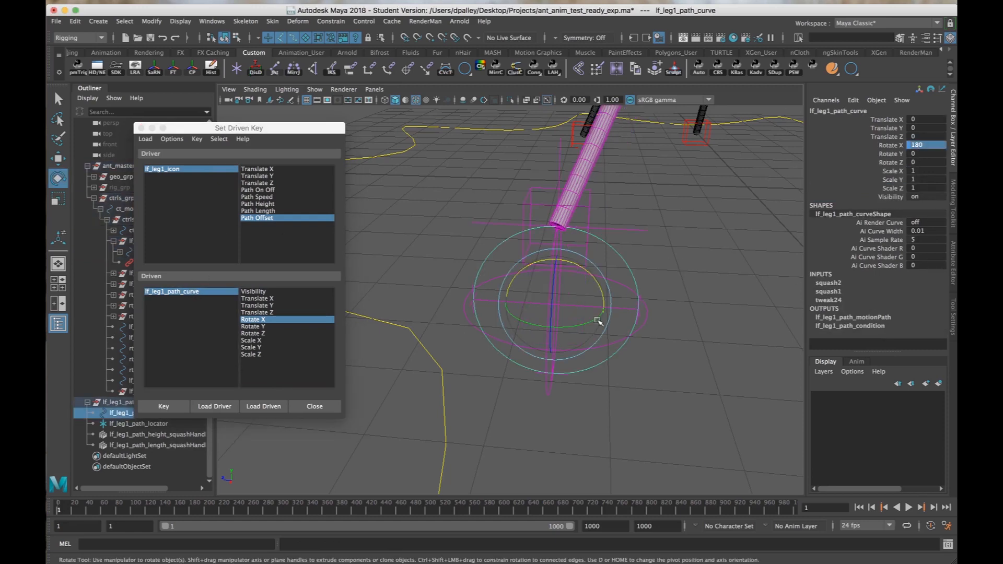
left_click(164, 406)
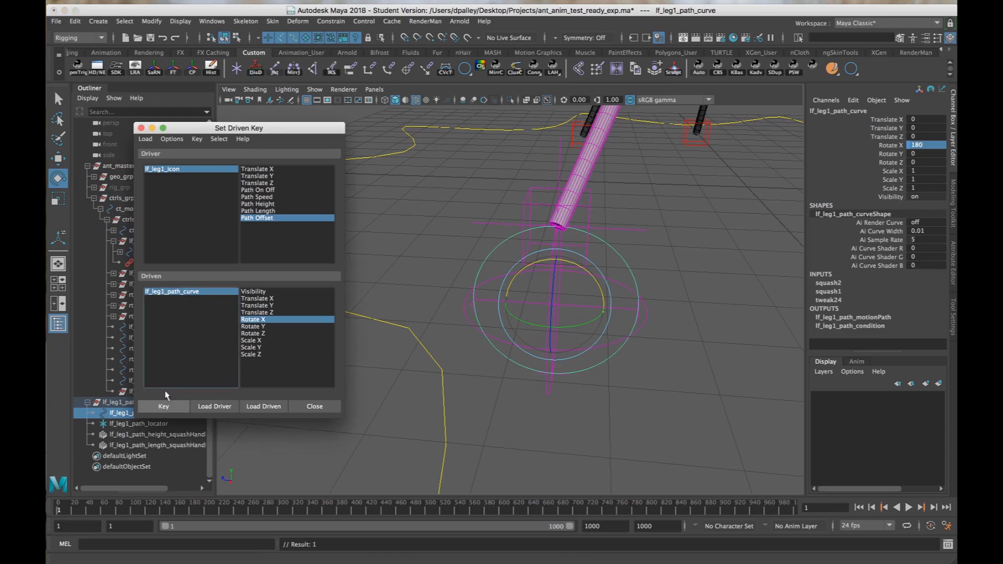
Set lf_leg1_icon's Path Offset to -10 and key lf_leg1_path_curve's Rotate X at -180 against it.
left_click(201, 173)
left_click(887, 188)
middle_click_drag(731, 200, 351, 193)
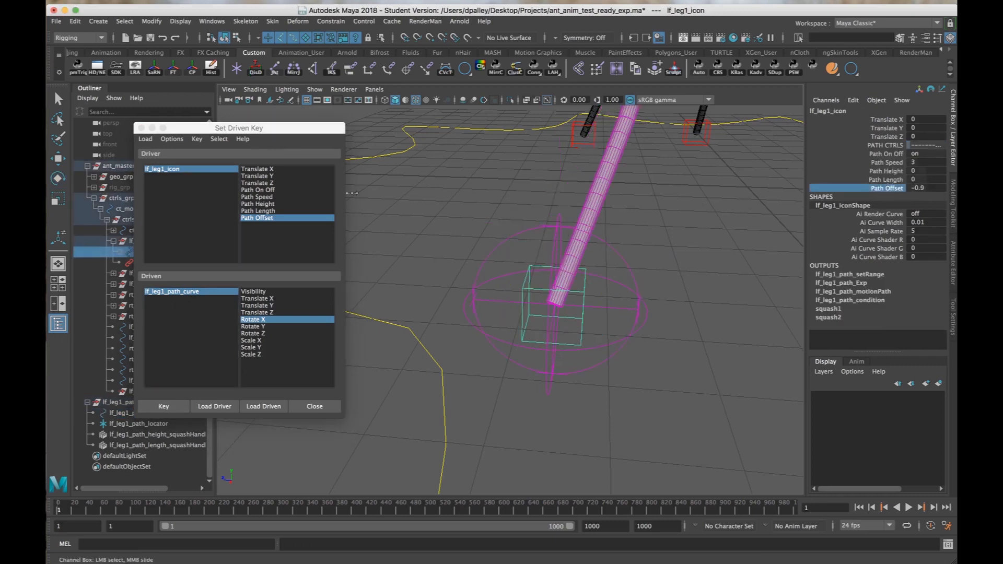
left_click(173, 291)
key("e")
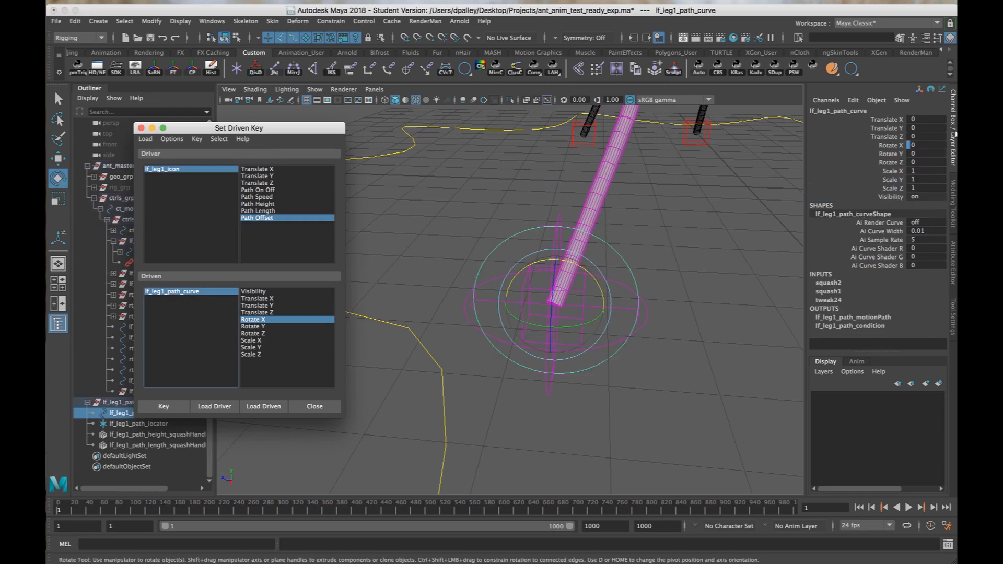
left_click(929, 146)
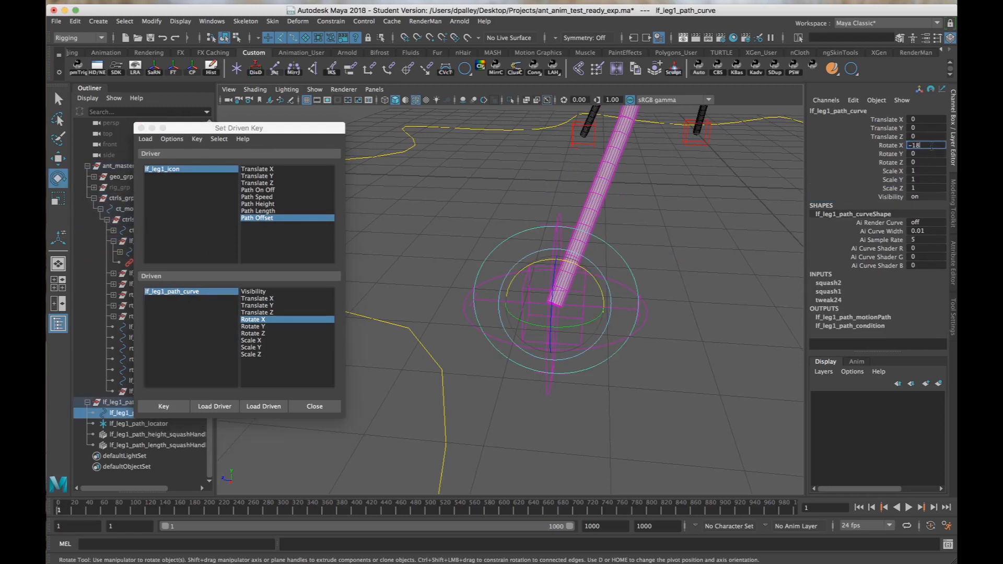
key("Return")
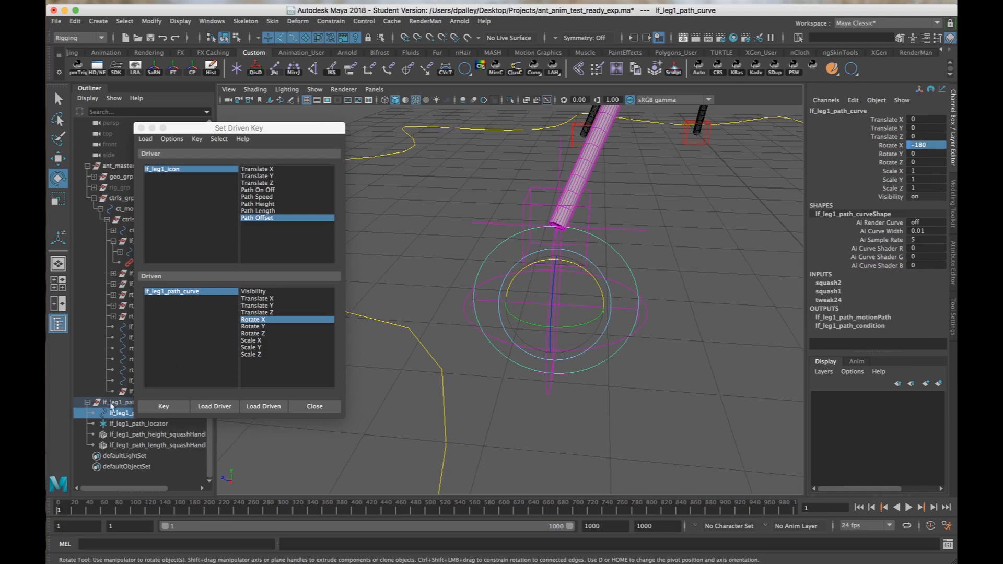
left_click(163, 406)
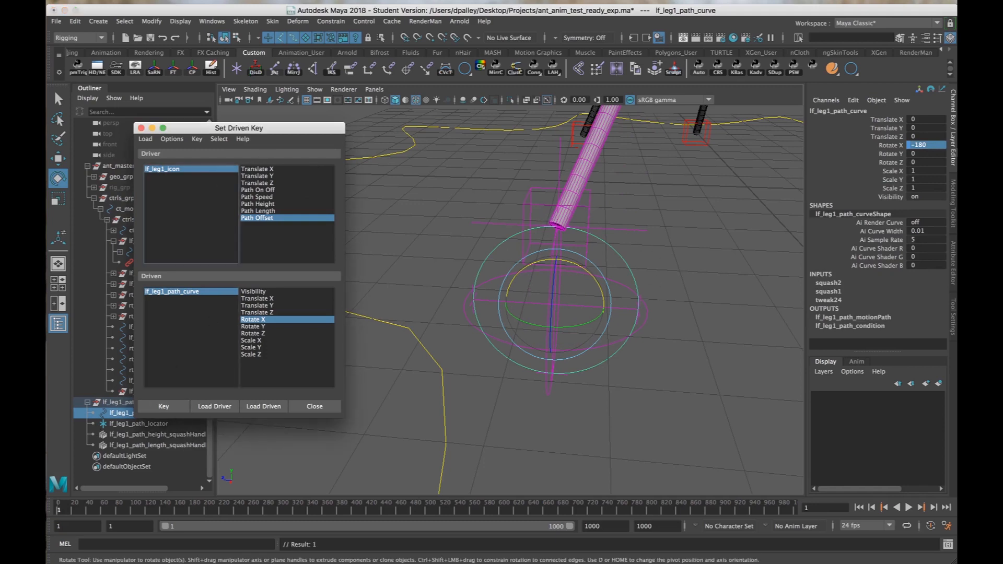
Reset lf_leg1_icon's Path Offset to 0.
left_click(194, 173)
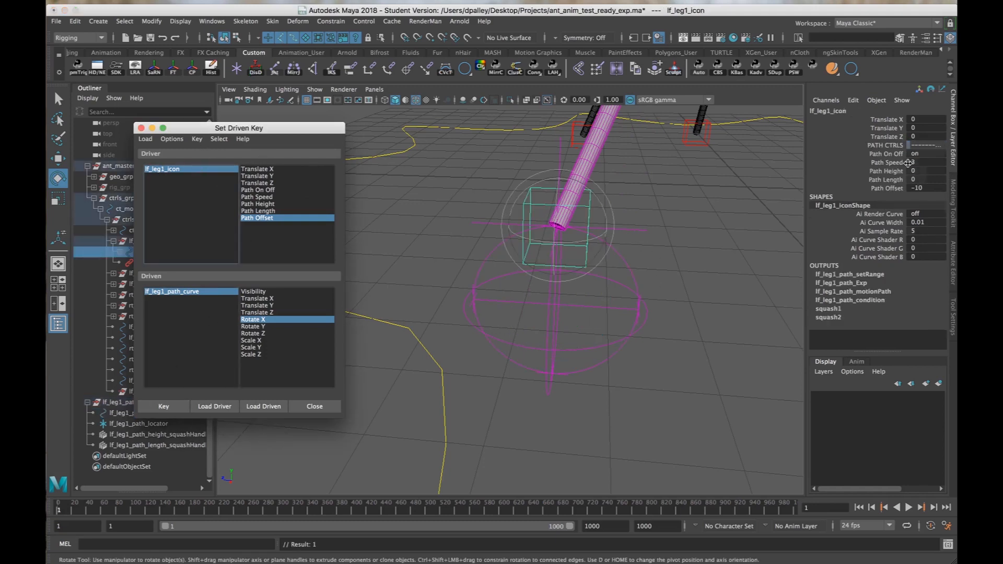
left_click(913, 189)
type("0")
key("Return")
Vary lf_leg1_icon's Path Offset to test the driven rotation of the path curve, and undo the change.
left_click(887, 188)
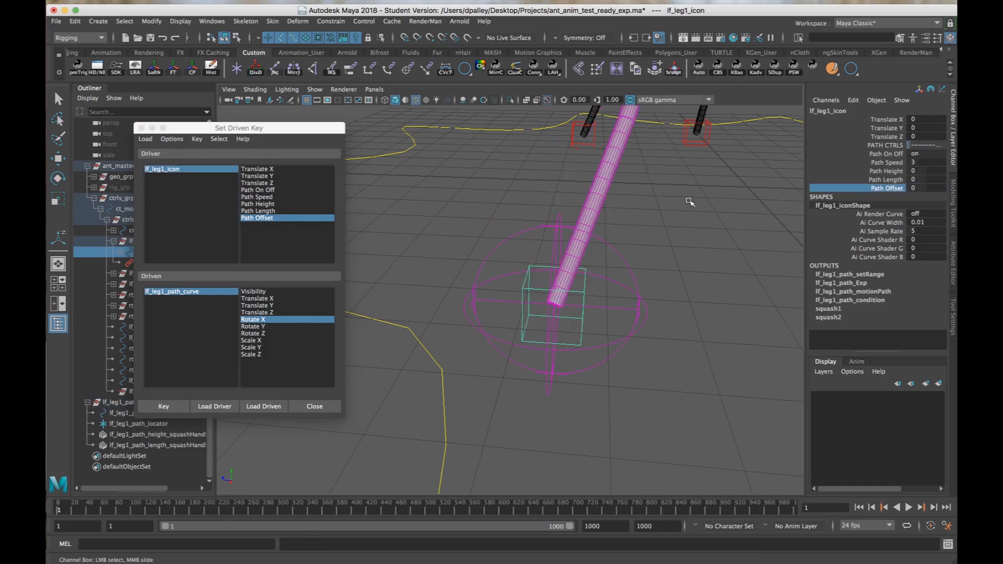
middle_click_drag(690, 201, 780, 221)
key("super+z")
Close the Set Driven Key window and play the animation to run lf_leg1's path motion.
right_click_drag(738, 246, 677, 252, "alt")
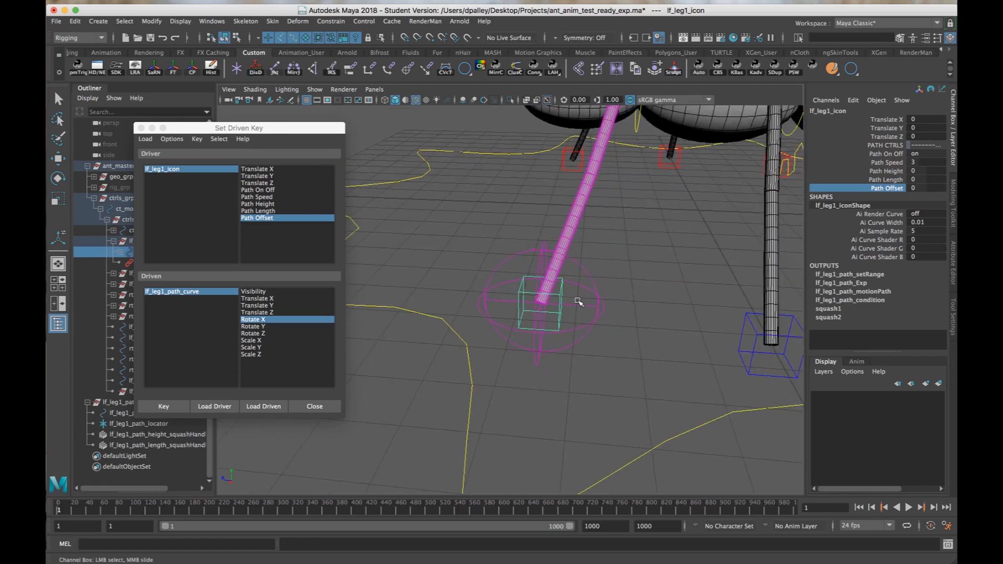
left_click_drag(557, 316, 545, 255, "alt")
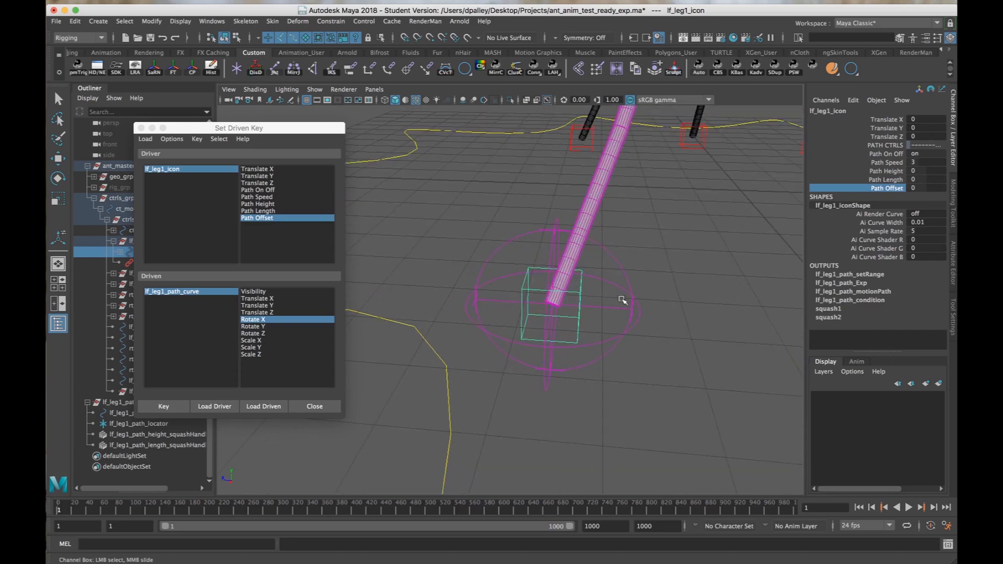
left_click_drag(742, 404, 454, 396, "alt")
left_click(335, 408)
right_click_drag(454, 397, 543, 404, "alt")
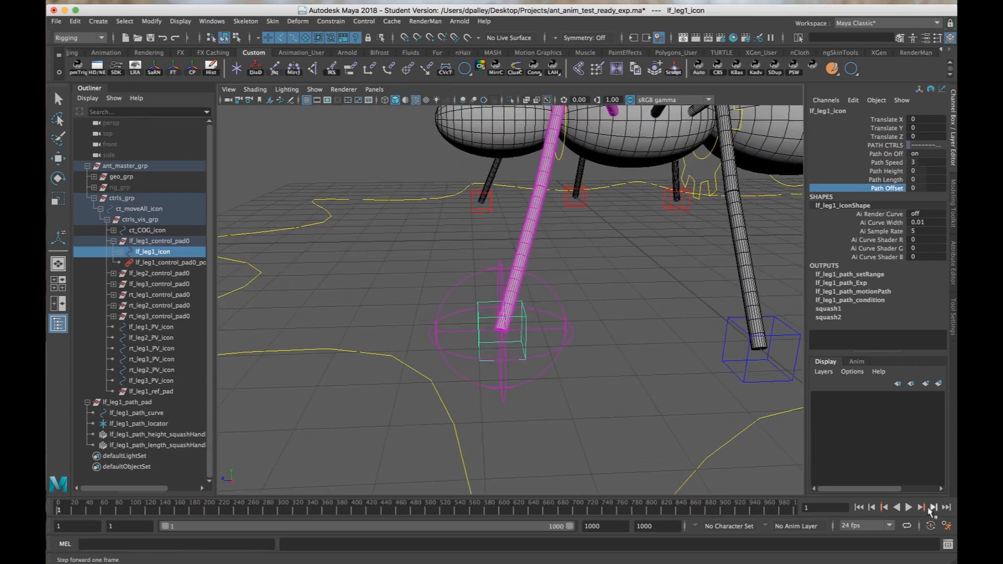
left_click(909, 508)
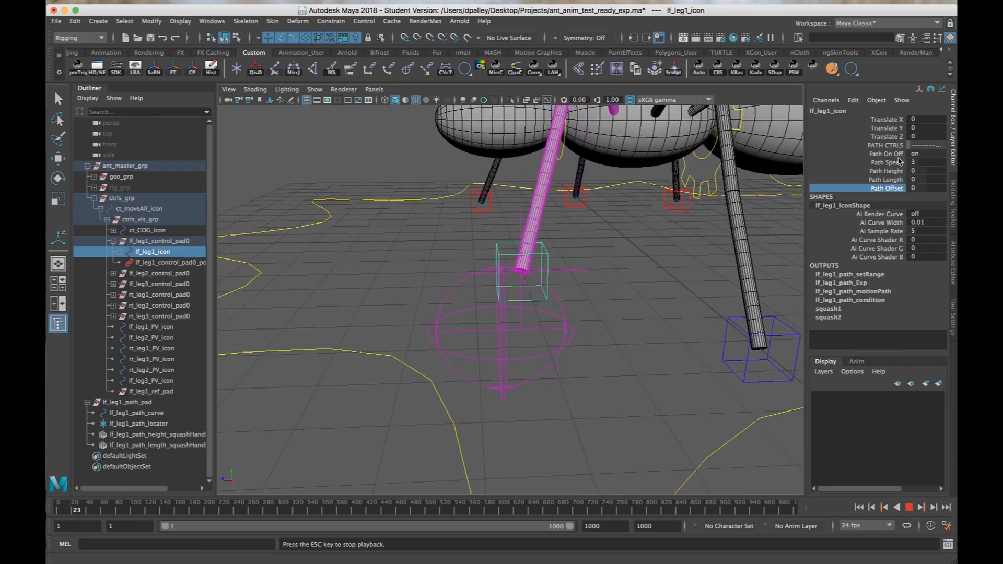
Vary lf_leg1_icon's Path Speed and Path Height during playback to test them, undoing each change.
left_click(896, 163)
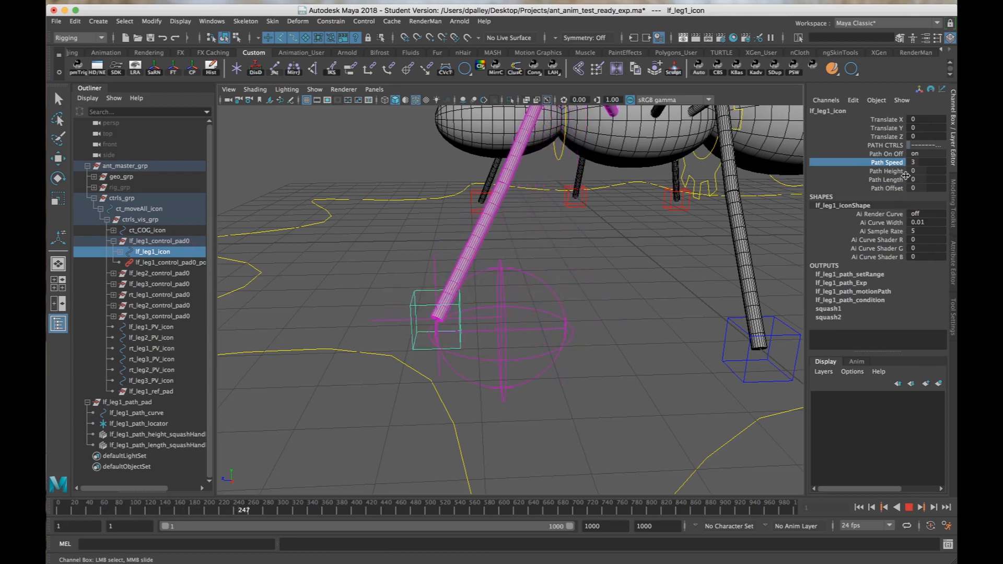
key("super+z")
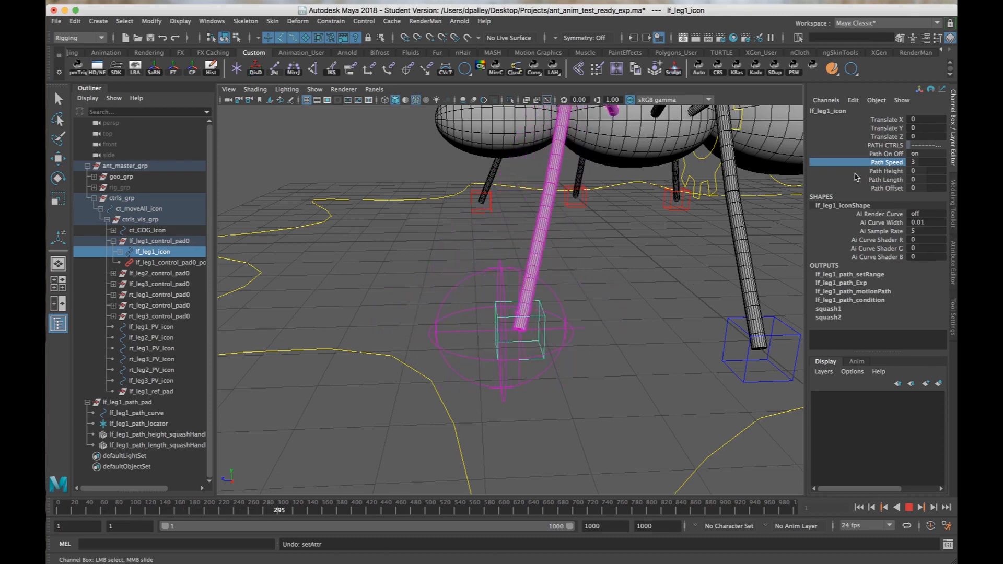
left_click(890, 172)
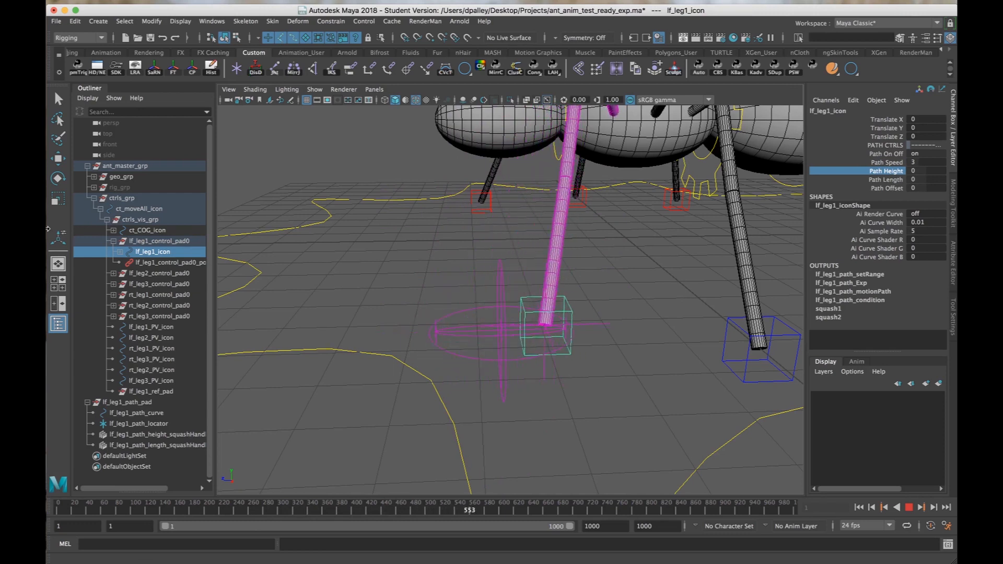
key("ctrl+z")
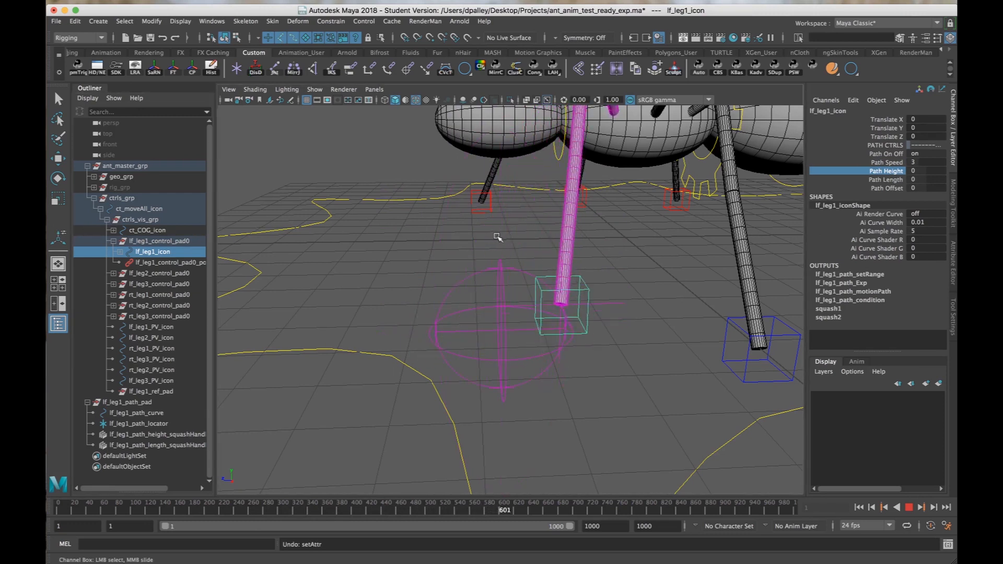
Vary lf_leg1_icon's Path Length during playback to test it, and undo the change.
left_click(884, 180)
middle_click_drag(574, 234, 799, 234)
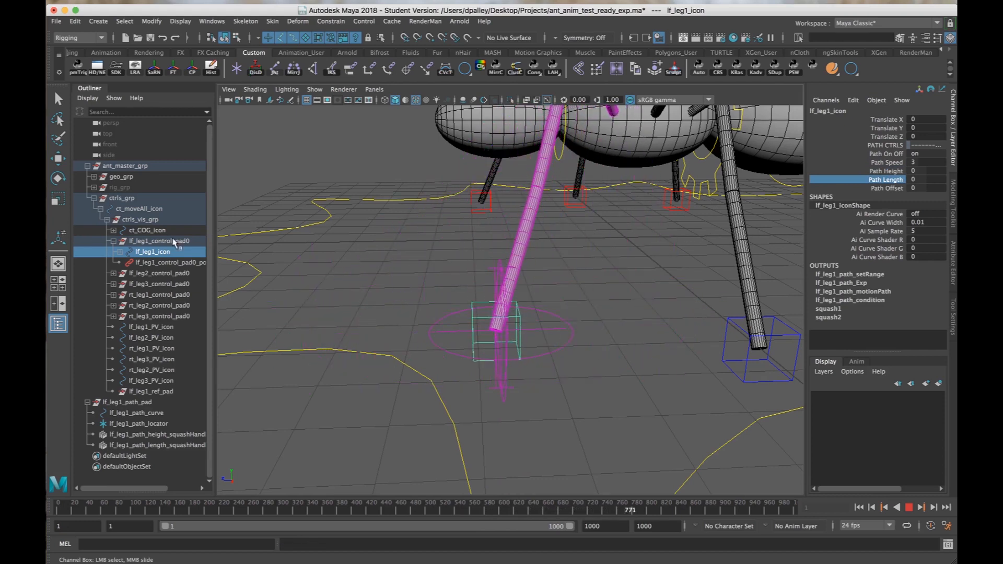
key("super+z")
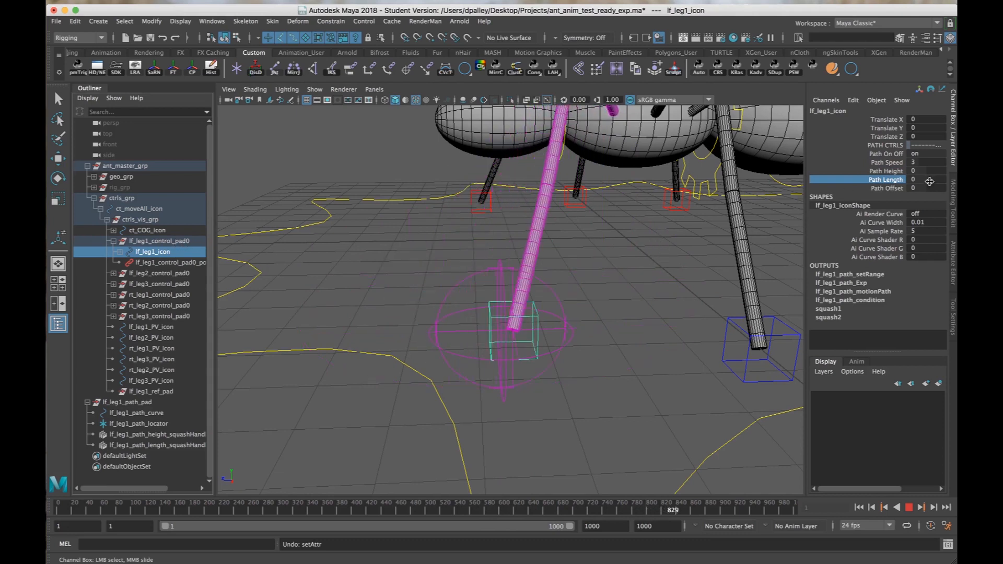
Stop playback, vary lf_leg1_icon's Path Offset up to 10 to test it, and reset it to 0.
key("Escape")
left_click(886, 188)
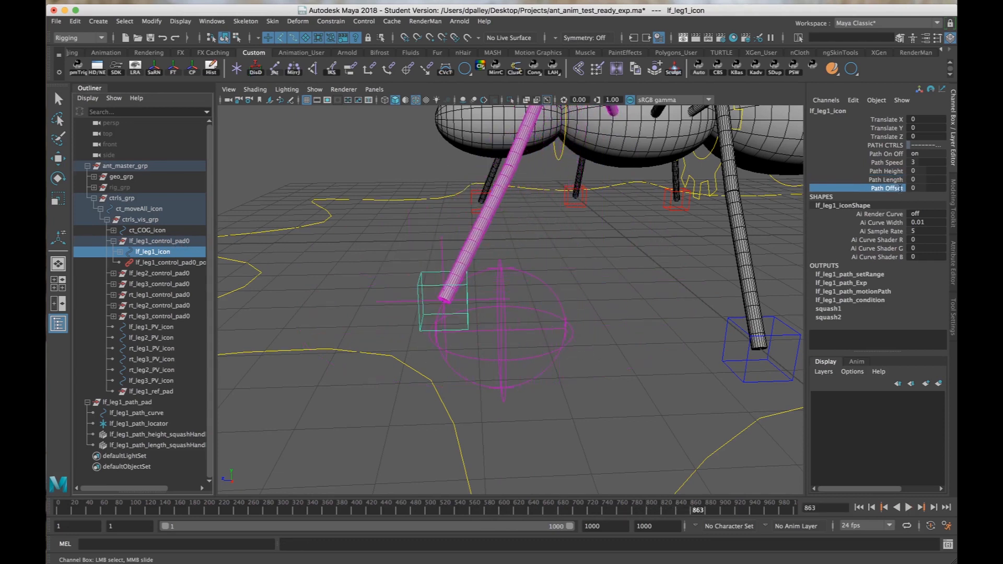
middle_click_drag(527, 204, 475, 213)
middle_click_drag(548, 213, 900, 245)
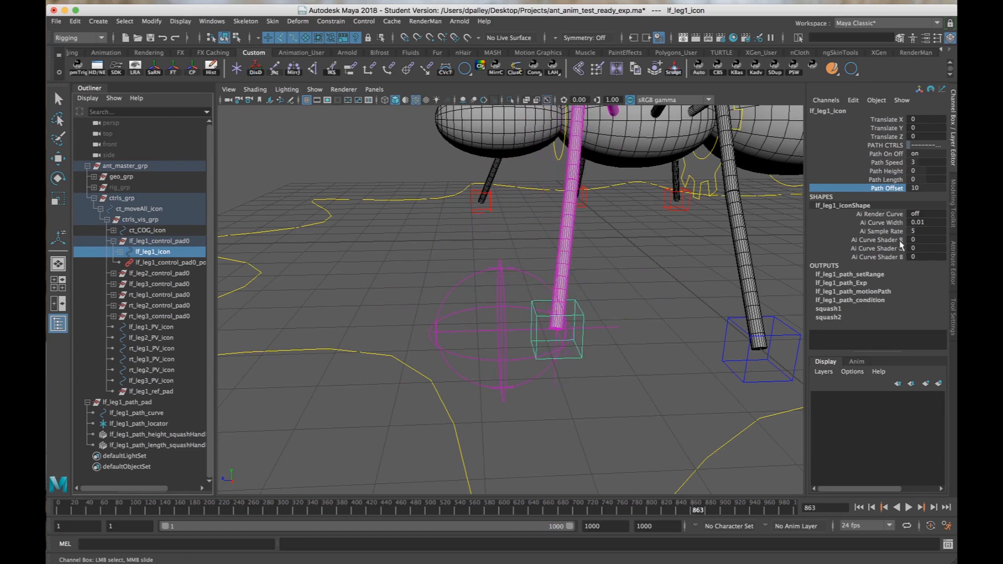
left_click(928, 188)
type("0")
key("Return")
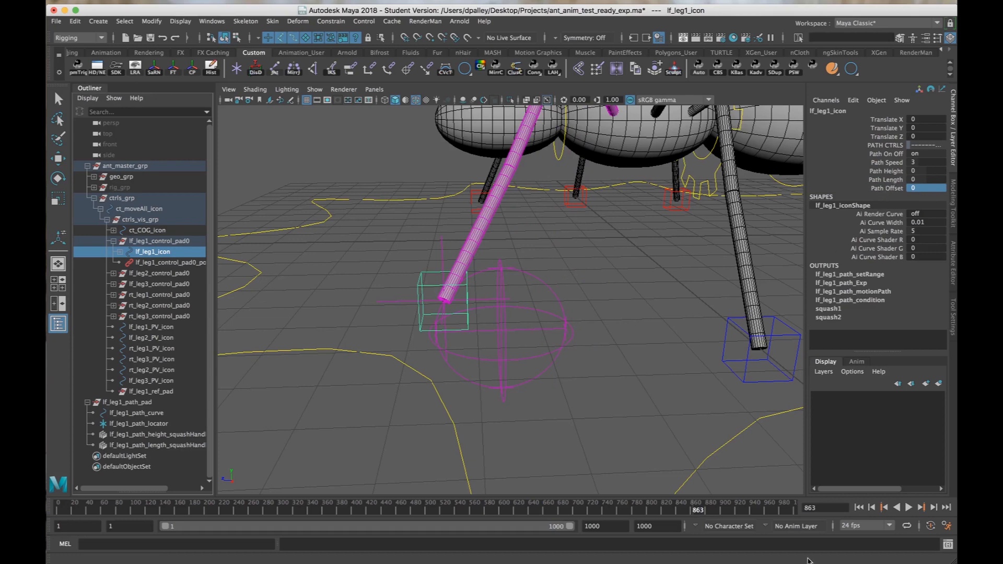
Return to frame 1 and test lf_leg1_icon's Path Offset at 10, finishing with a value of 5.
left_click(862, 507)
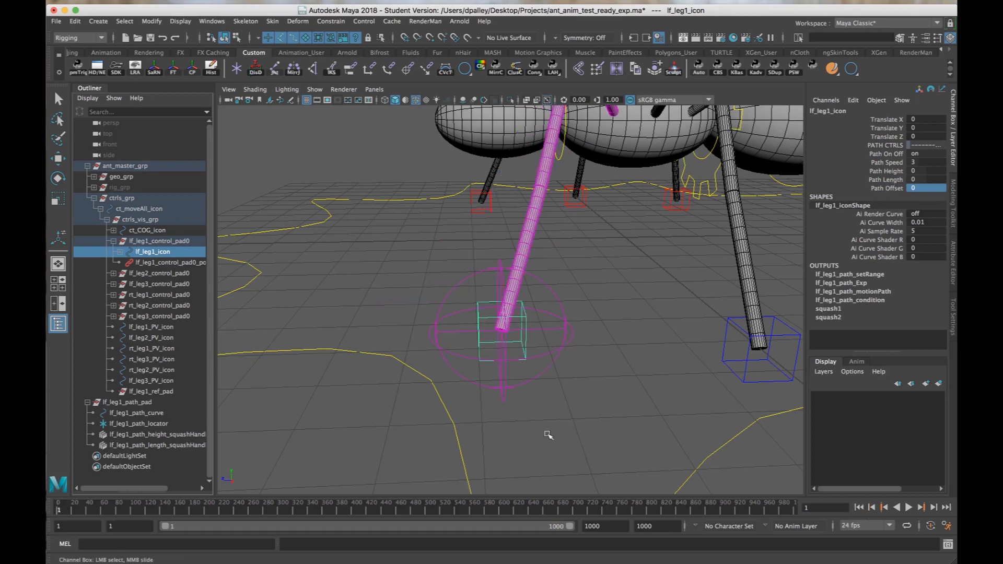
right_click_drag(546, 434, 611, 432, "alt")
left_click_drag(611, 432, 618, 433, "alt")
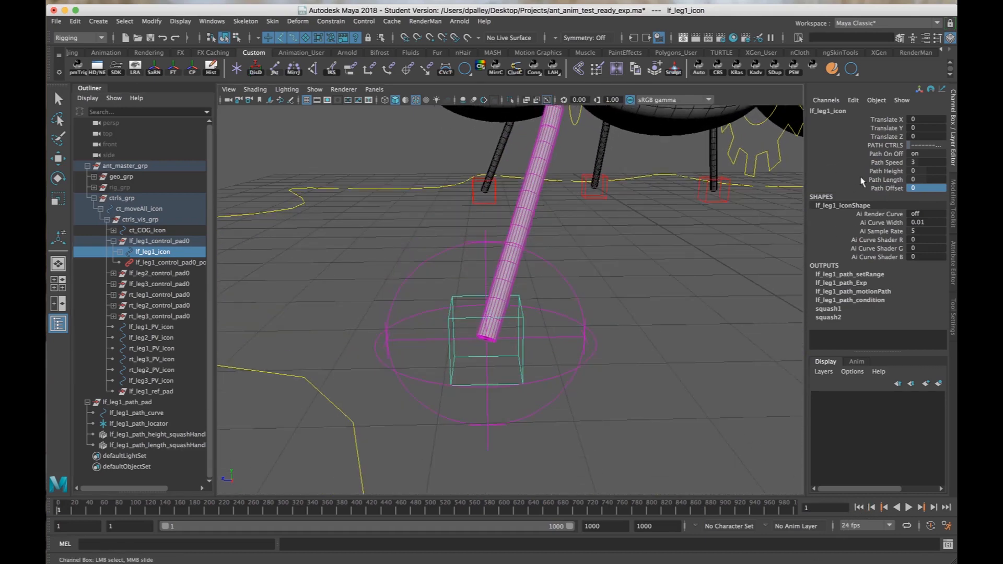
left_click(886, 188)
middle_click_drag(601, 254, 678, 256)
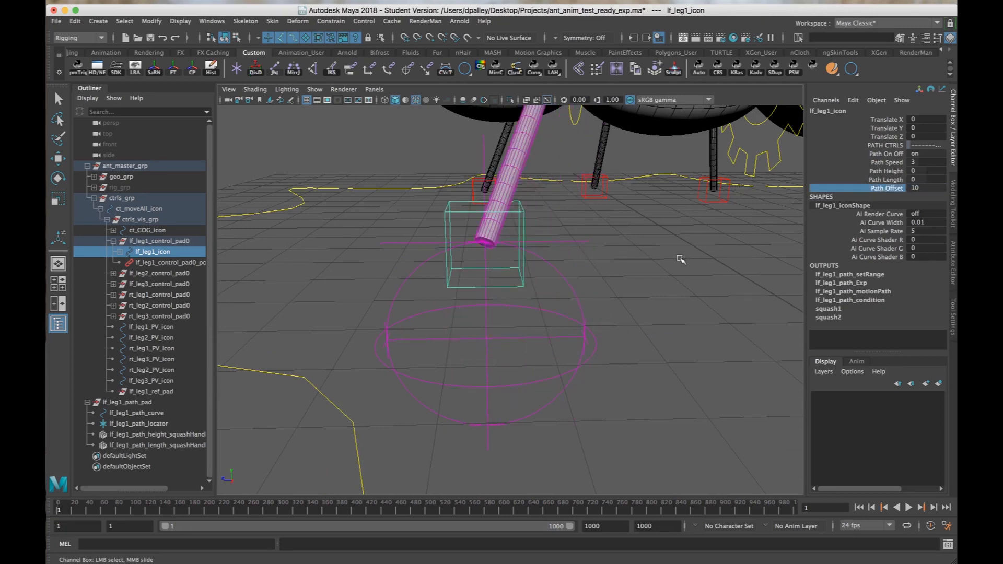
double_click(911, 187)
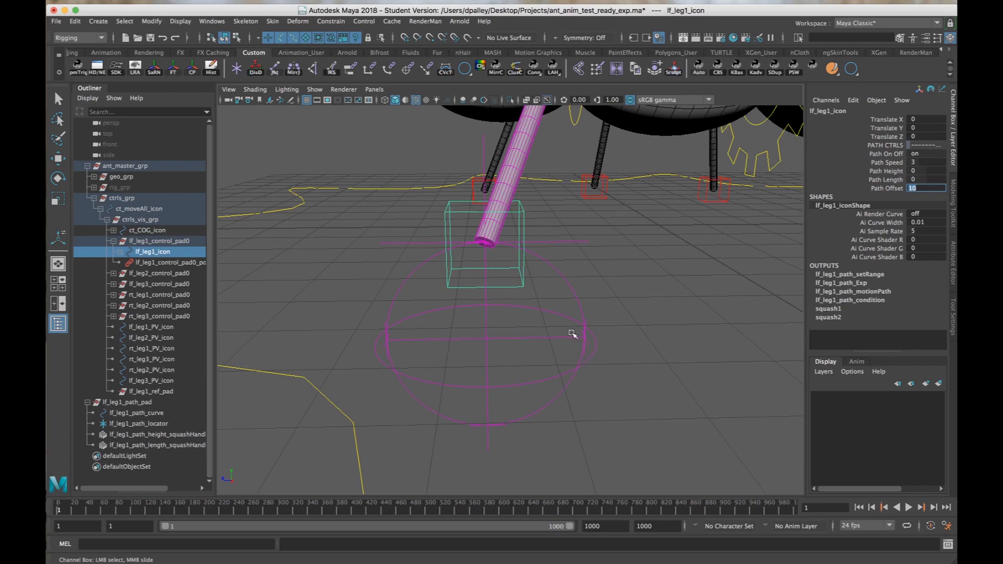
key("Return")
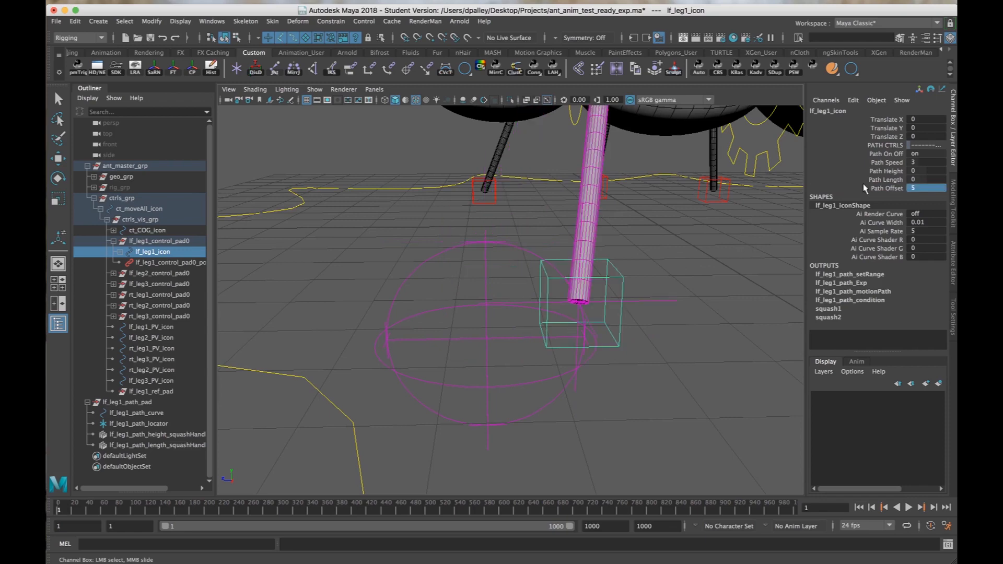
Examine the foot control's position against lf_leg1_path_curve's rotation at Path Offset 5, and reselect lf_leg1_icon.
left_click_drag(501, 397, 536, 398, "alt")
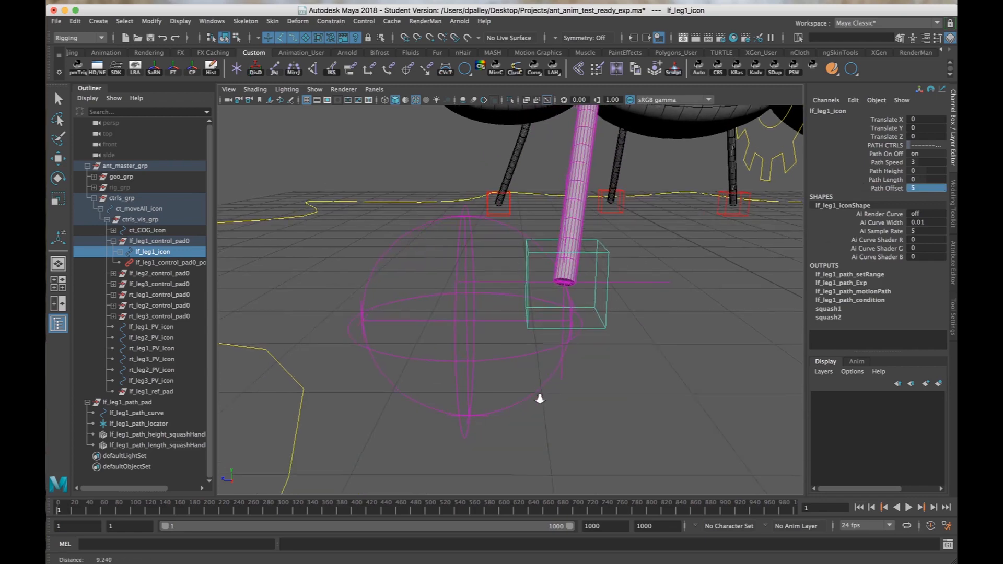
right_click_drag(537, 399, 563, 402, "alt")
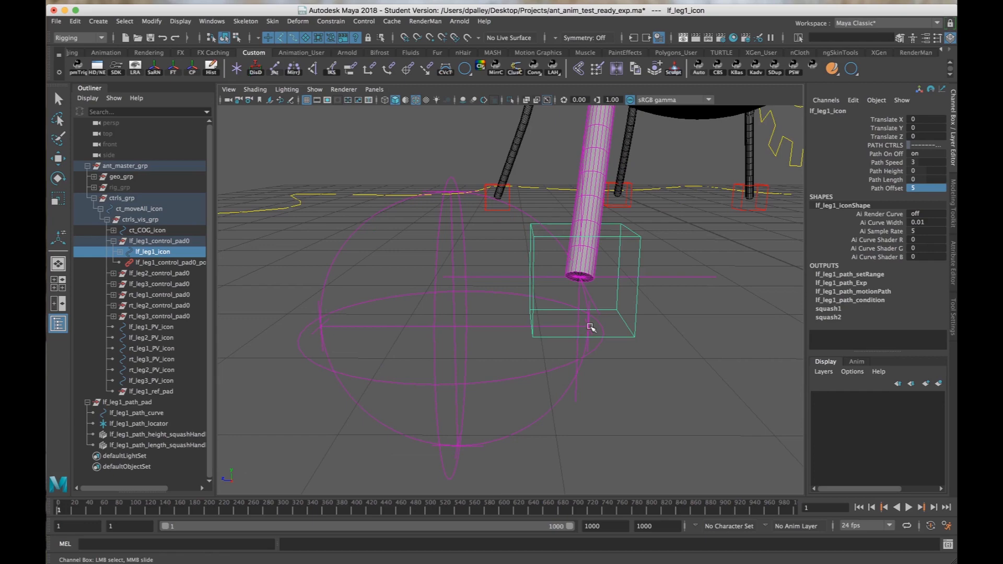
mouse_move(585, 286)
left_mouse_down("alt")
mouse_move(594, 286)
mouse_move(571, 291)
left_mouse_up("alt")
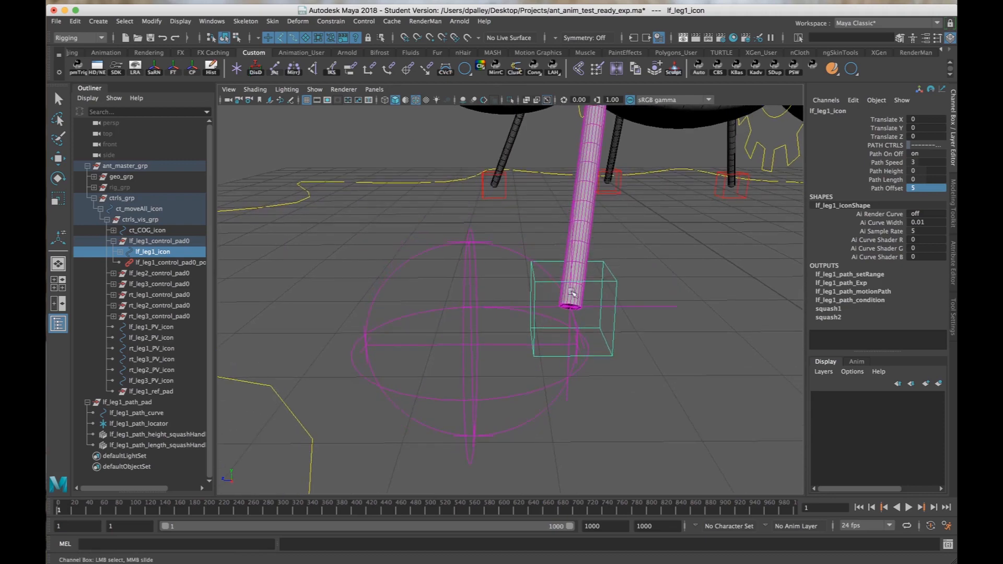
left_click(569, 320)
key("e")
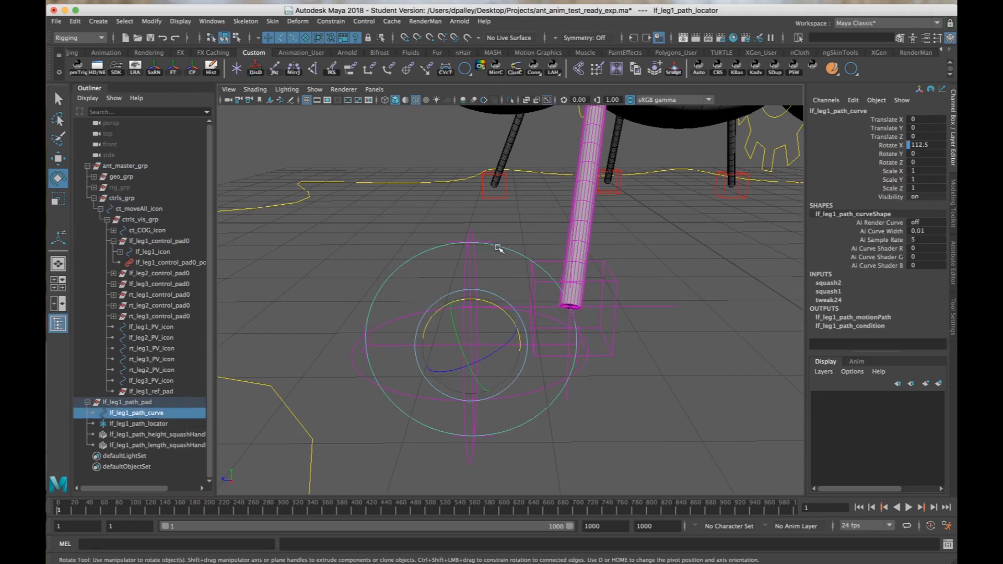
left_click(499, 249)
left_click_drag(777, 296, 662, 338, "alt")
key("w")
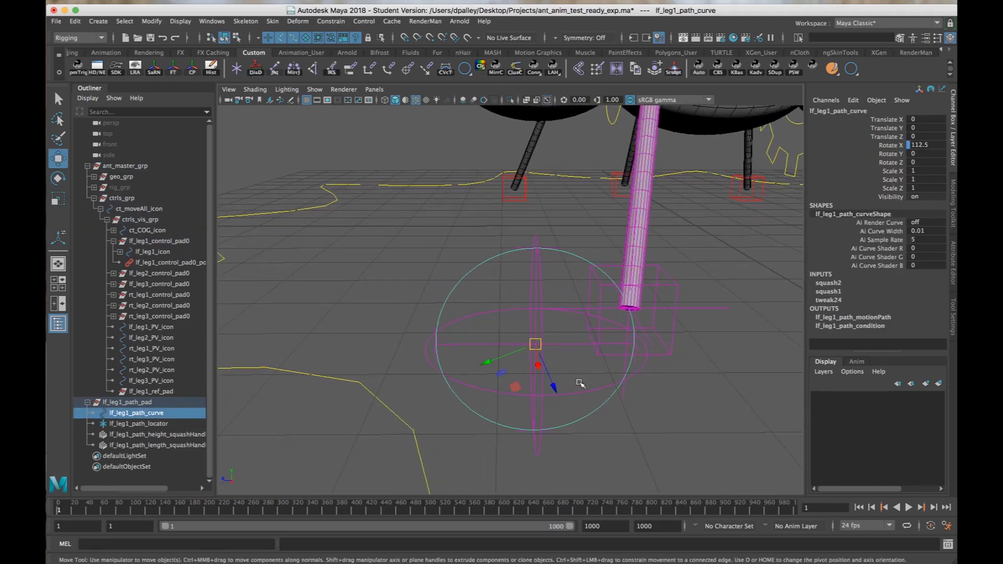
left_click(676, 333)
left_click(672, 330)
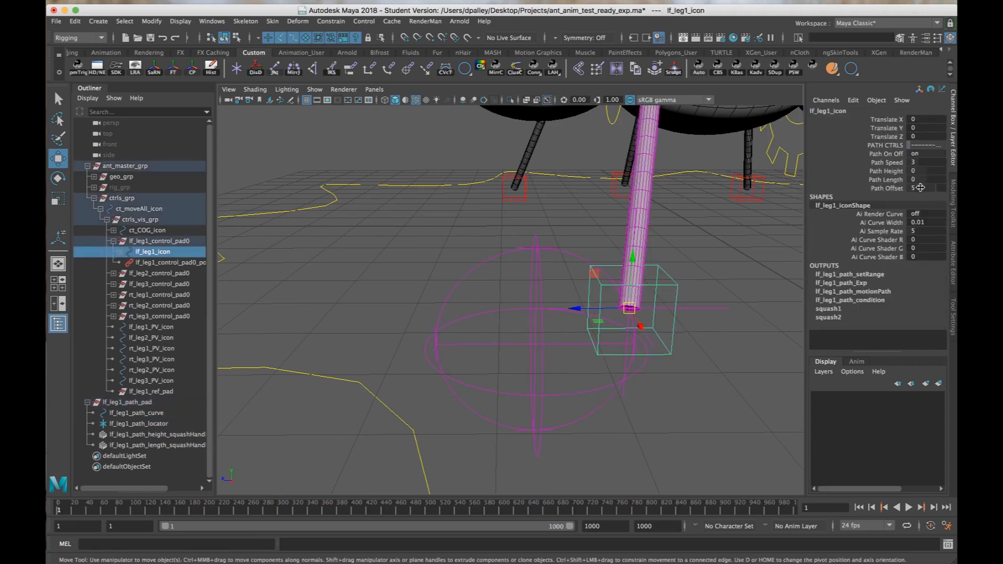
Set lf_leg1_icon's Path Speed to 0 and vary its Path Offset from 0 to 3.9.
left_click(903, 162)
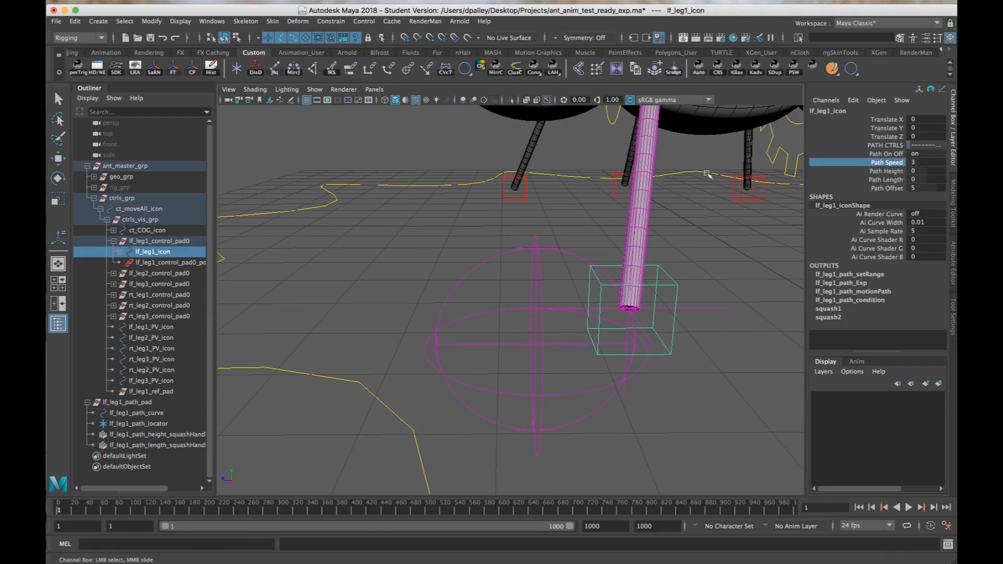
left_click_drag(721, 314, 690, 288, "alt")
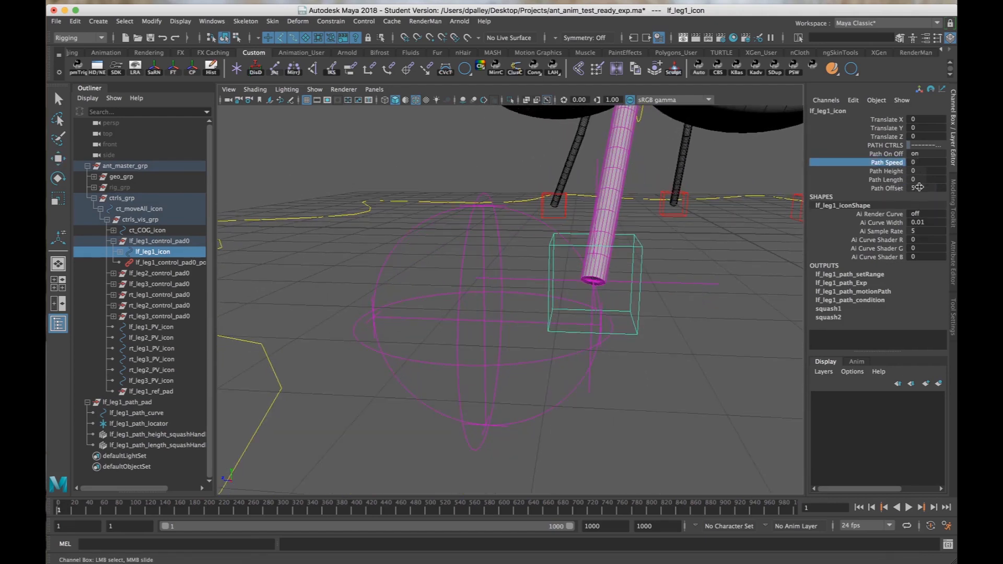
left_click(918, 188)
type("0")
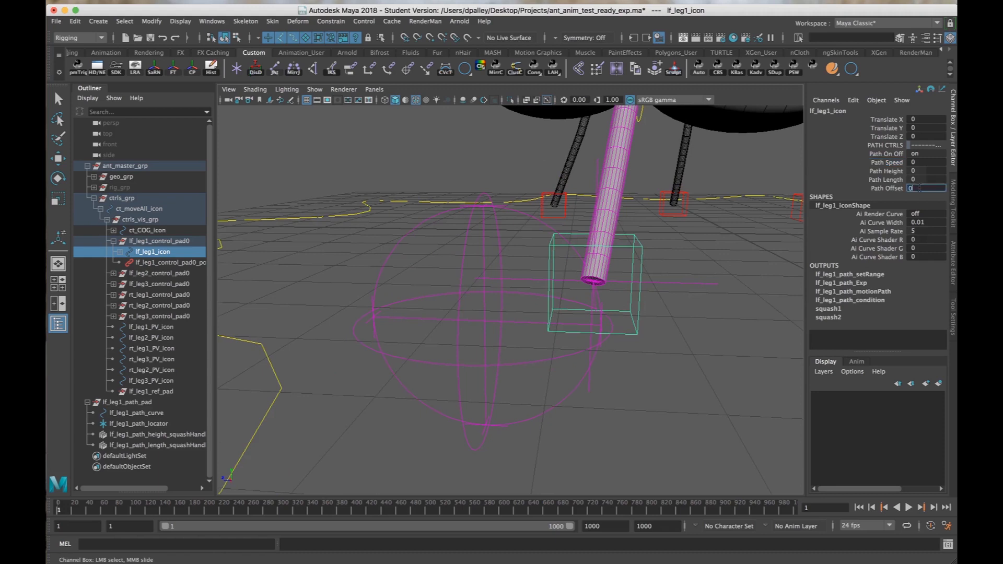
key("Return")
middle_click_drag(628, 275, 644, 275)
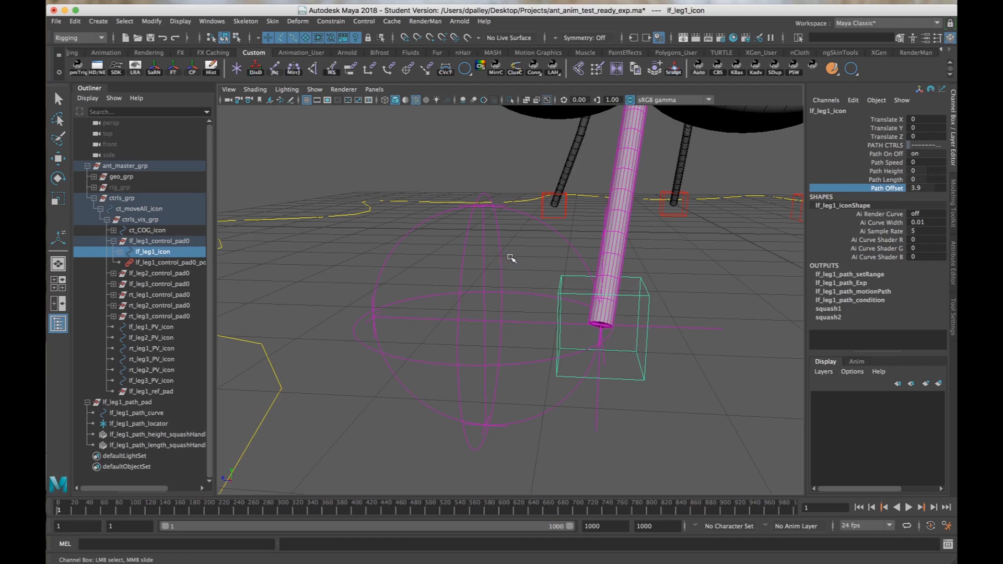
mouse_move(540, 260)
left_mouse_down("alt")
mouse_move(488, 258)
mouse_move(520, 262)
left_mouse_up("alt")
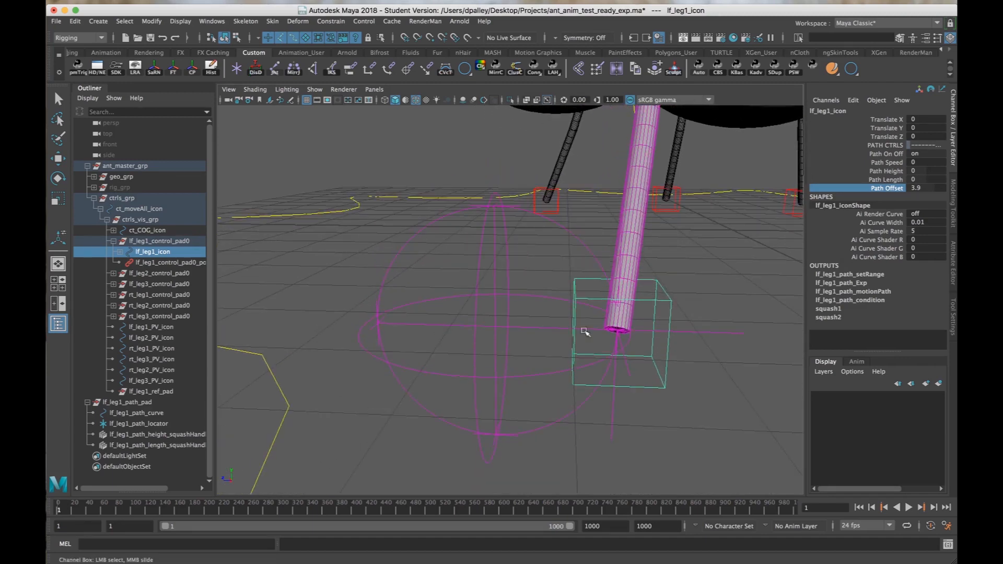
Open the Graph Editor for lf_leg1_path_curve and enlarge its driven key curves.
left_click(151, 413)
key("w")
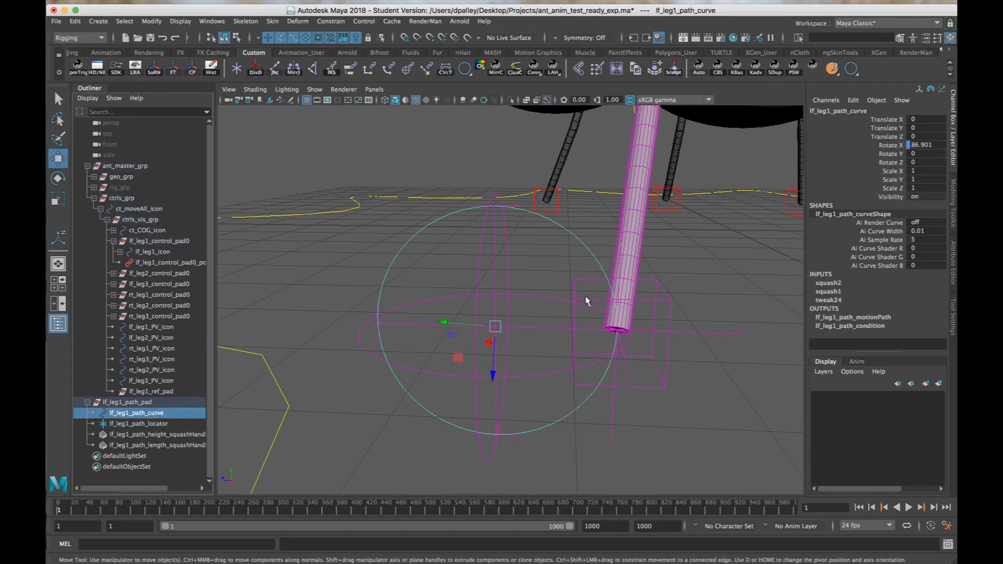
left_click(211, 21)
mouse_move(217, 58)
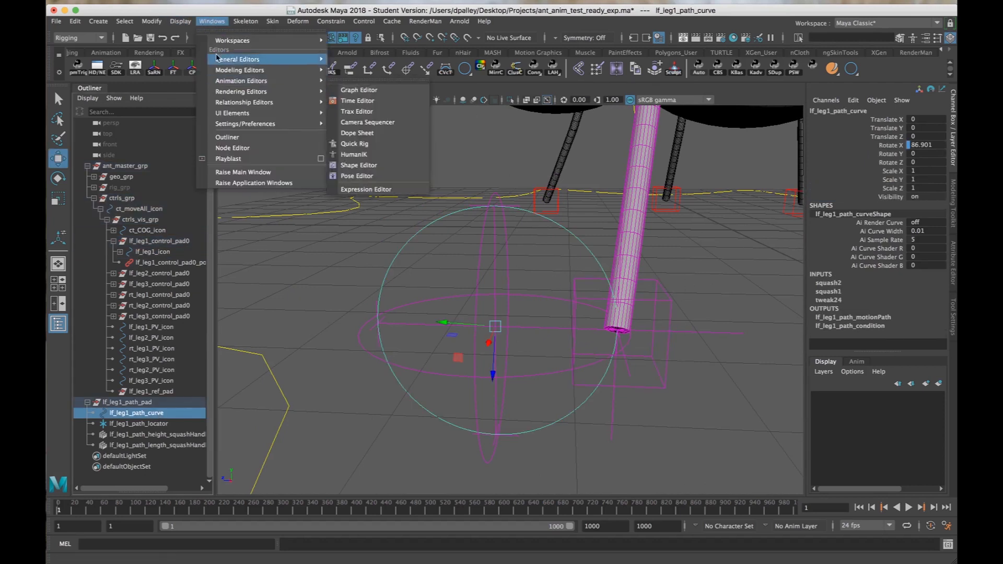
mouse_move(244, 81)
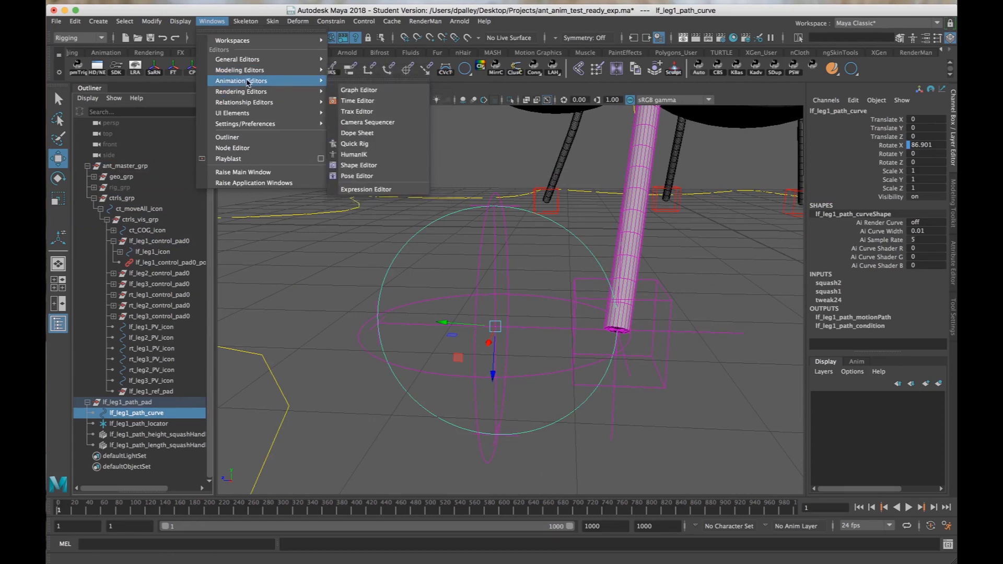
left_click(354, 90)
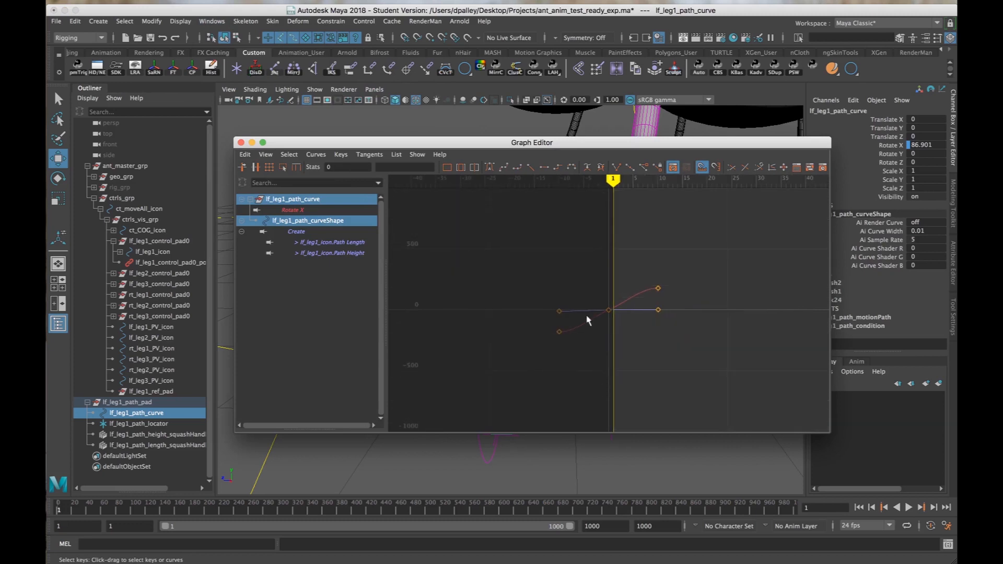
scroll(600, 320, "up", 5)
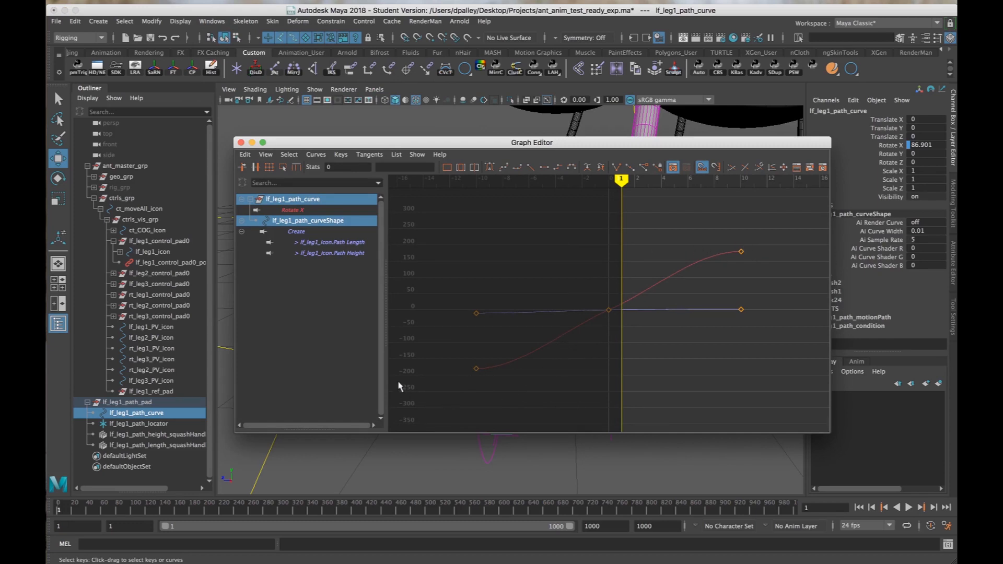
Apply linear tangents to all Rotate X keys of lf_leg1_path_curve and close the Graph Editor.
left_click_drag(433, 361, 483, 373)
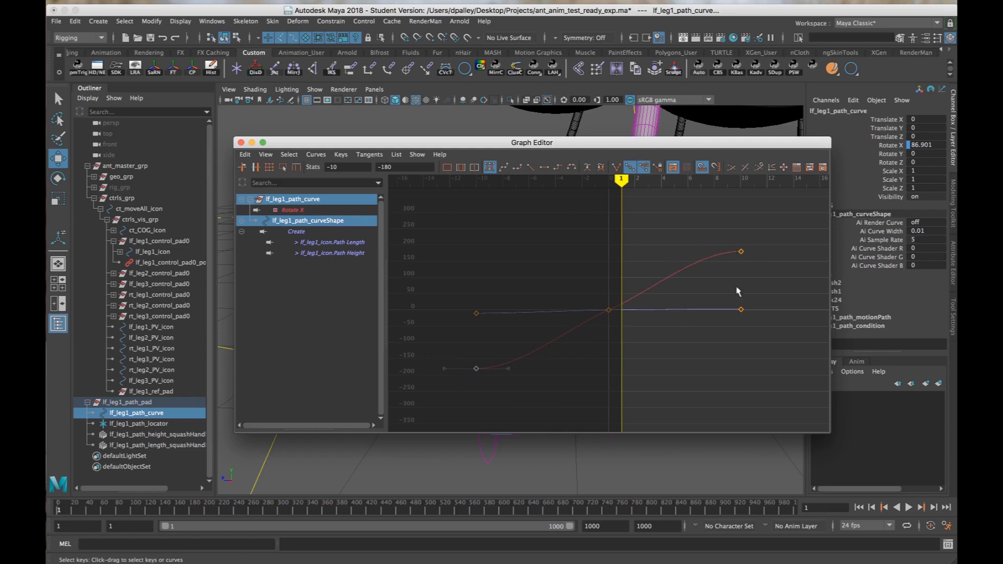
left_click(298, 211)
left_click_drag(439, 407, 786, 211)
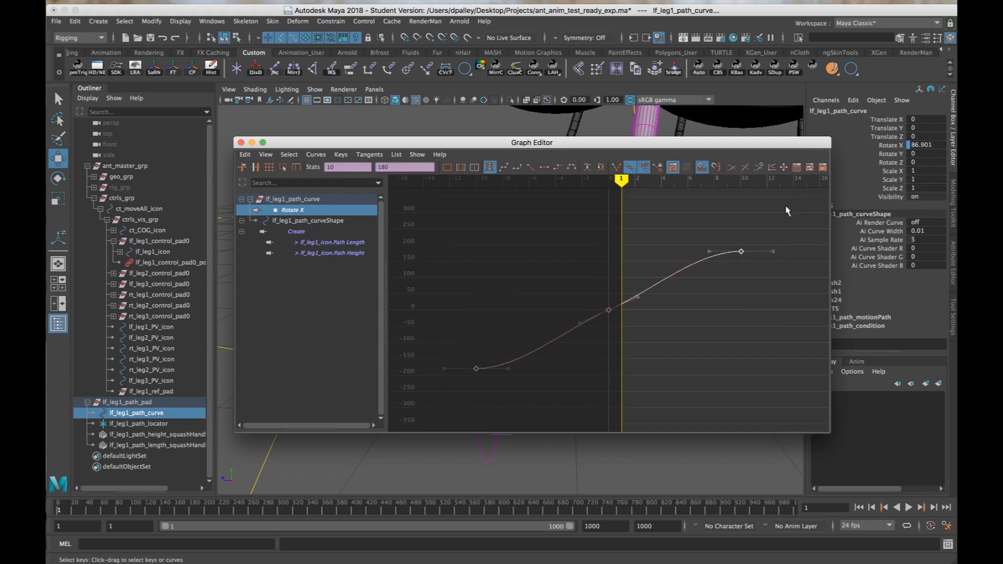
left_click(529, 167)
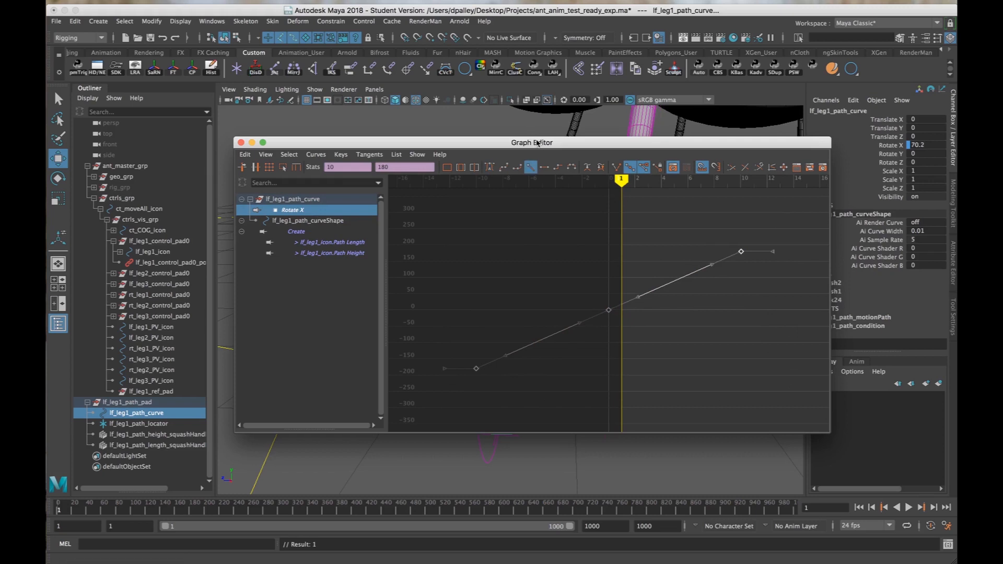
left_click_drag(537, 142, 440, 159)
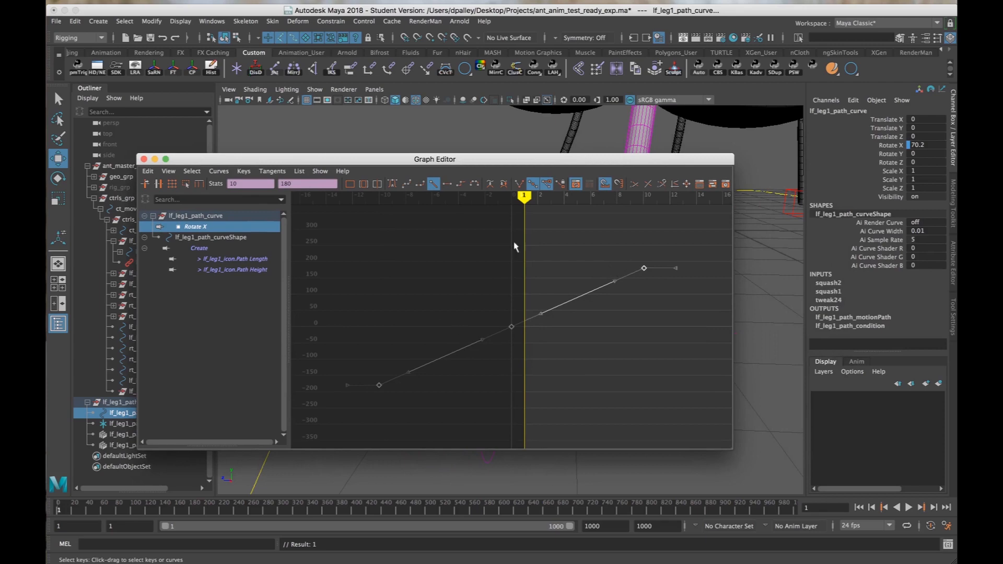
left_click_drag(517, 159, 533, 395)
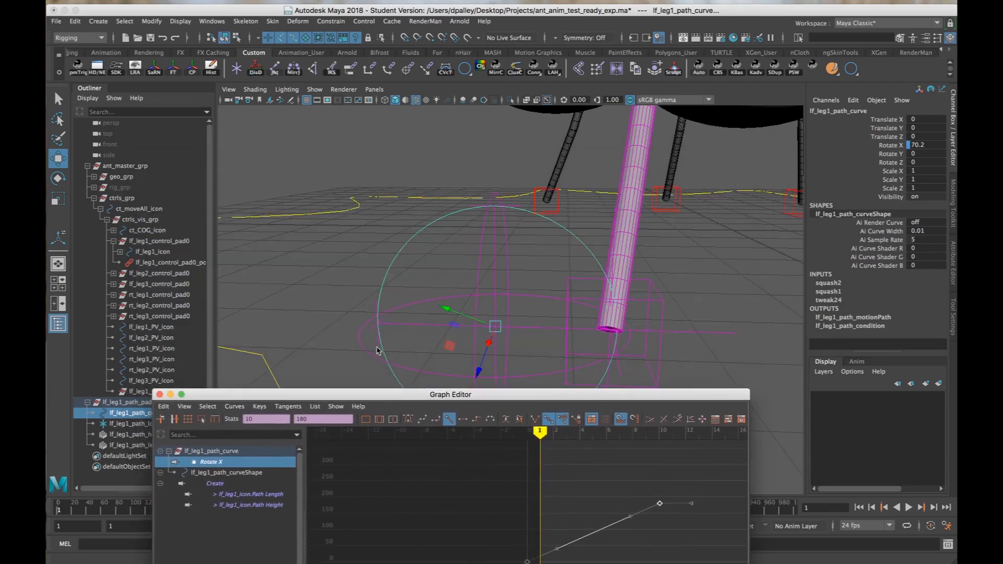
left_click(159, 394)
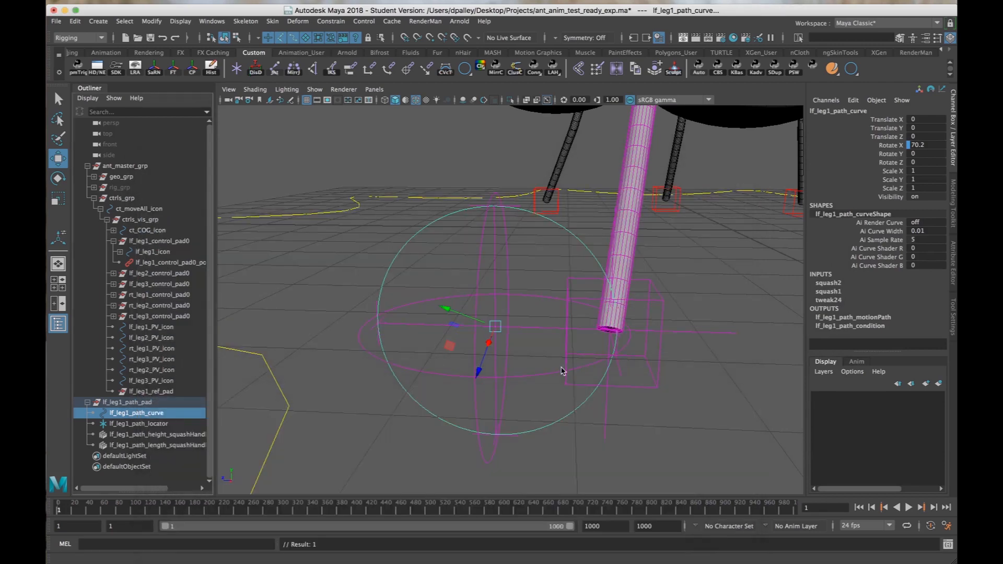
Select lf_leg1_icon and set its Path Offset to 5.
left_click_drag(519, 361, 517, 388)
left_click_drag(635, 376, 640, 407)
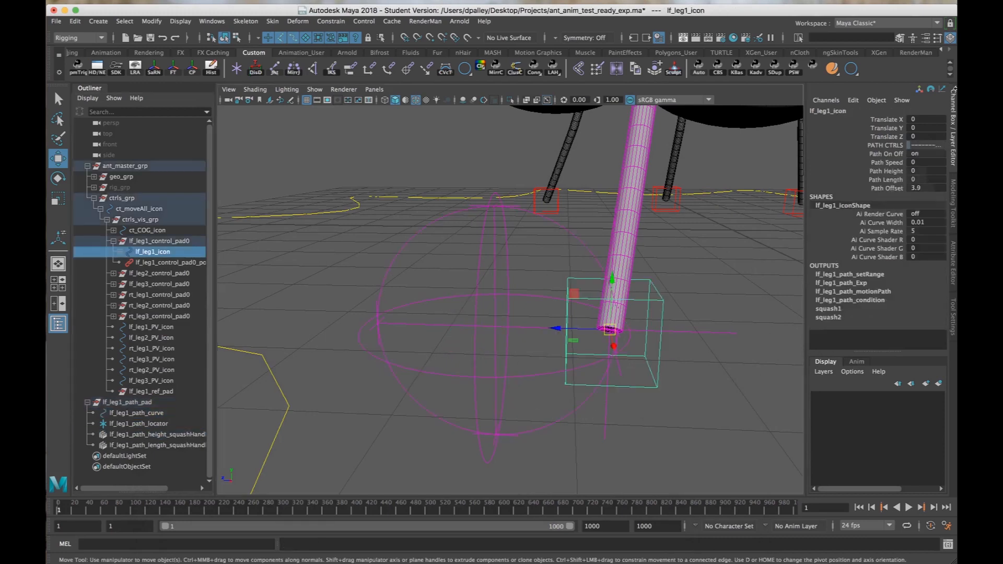
left_click(933, 188)
key("Return")
Examine from several angles where the foot control sits on lf_leg1's path at this offset.
scroll(537, 336, "up", 5)
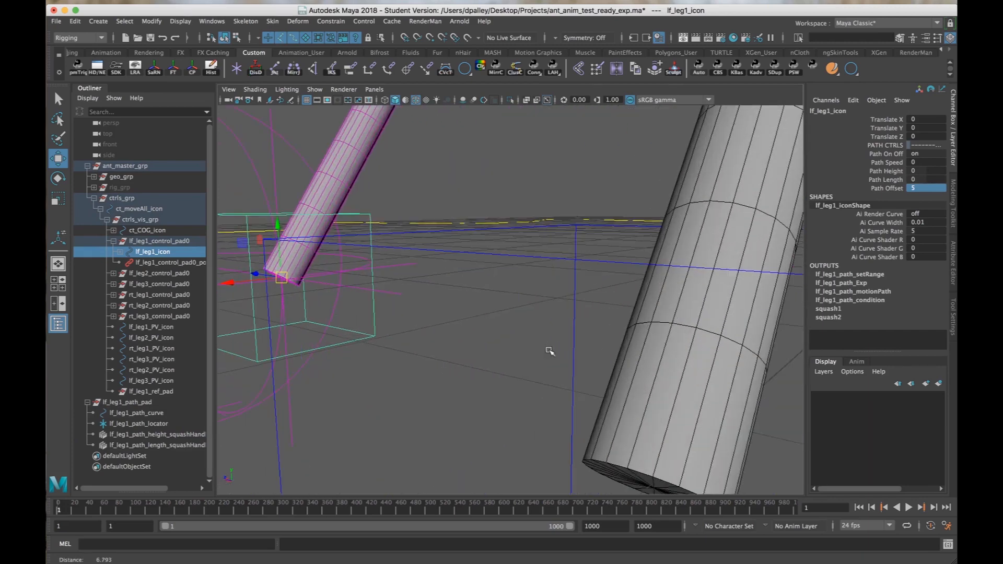
key("f")
scroll(600, 352, "up", 3)
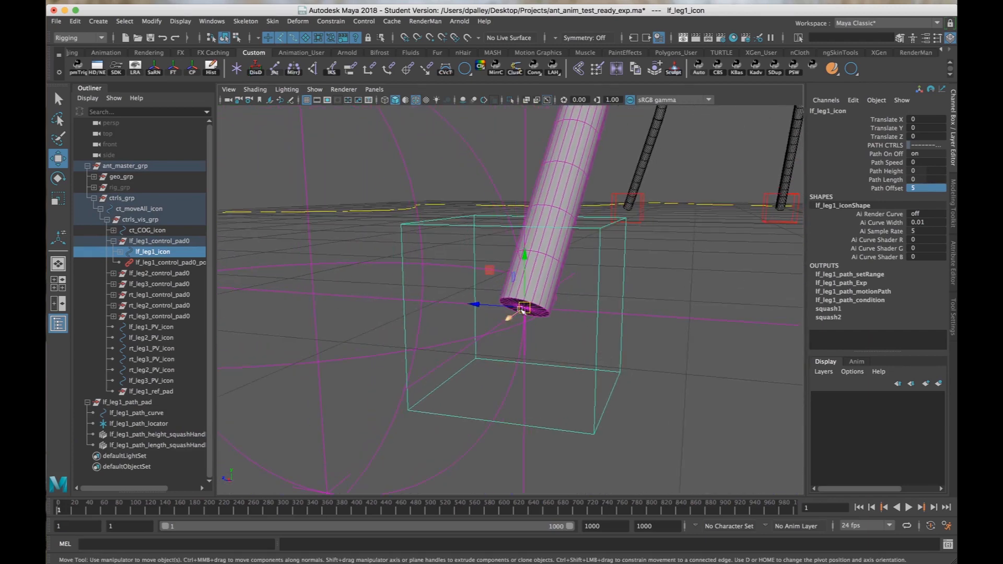
left_click_drag(558, 323, 566, 330, "alt")
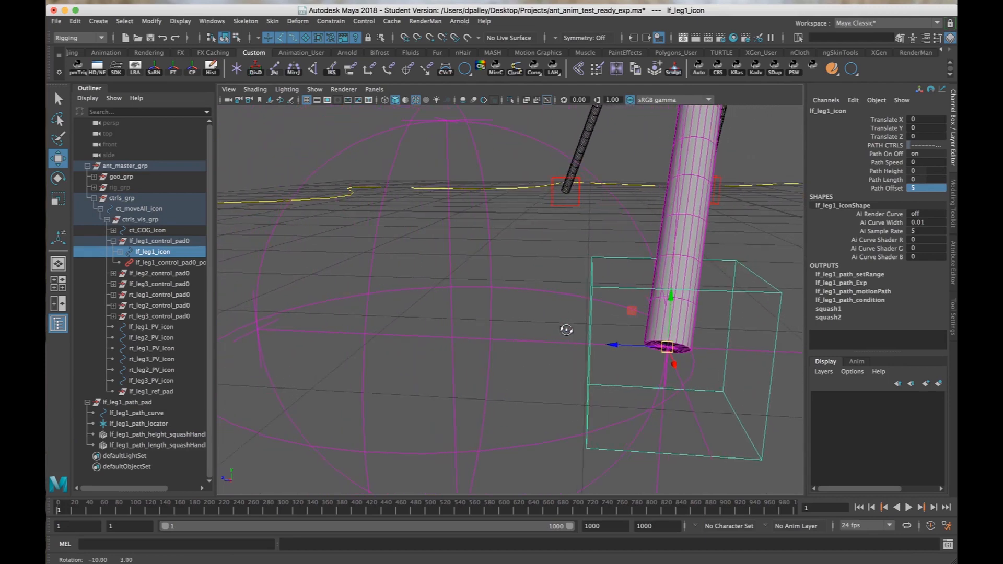
right_click_drag(566, 330, 531, 327, "alt")
left_click_drag(530, 327, 537, 331, "alt")
right_click_drag(537, 331, 493, 329, "alt")
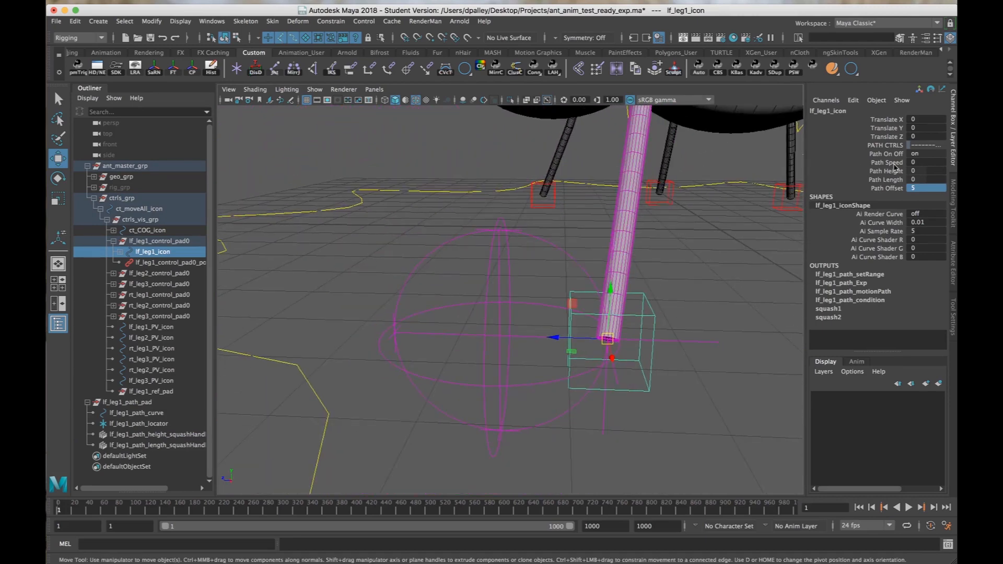
Test a Path Offset of -5 on lf_leg1_icon, reset the offset to 0, and deselect the control.
double_click(926, 188)
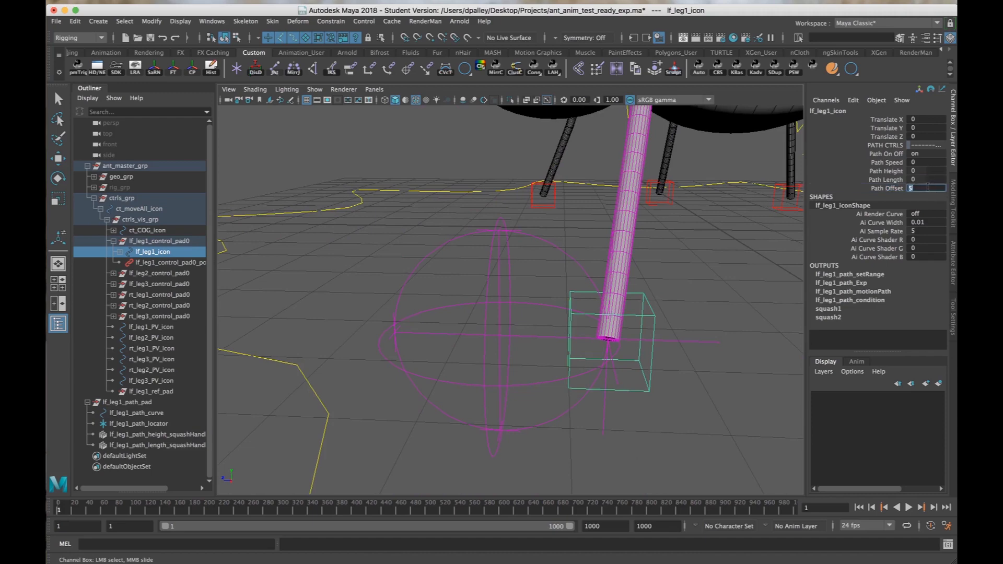
type("-5")
key("Return")
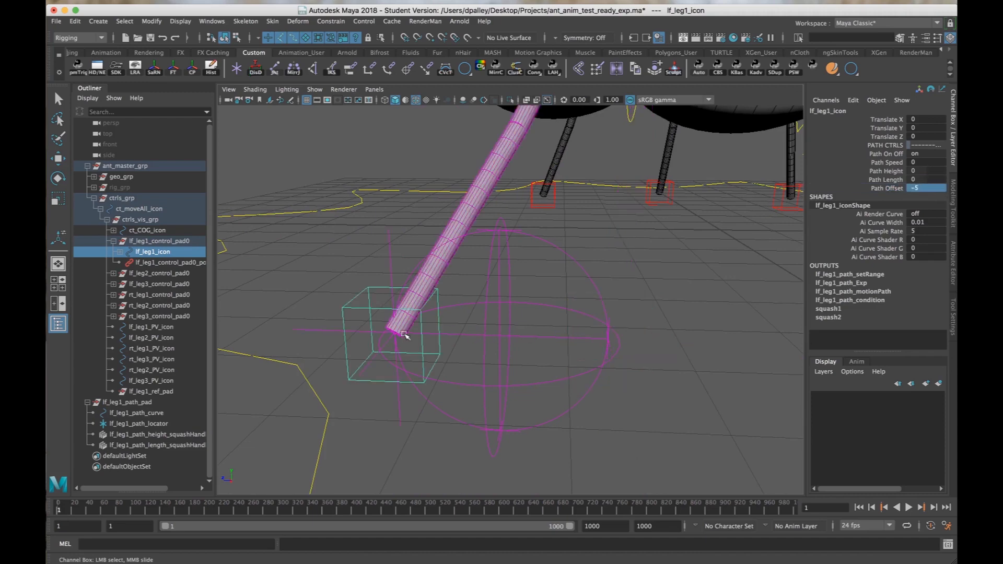
right_click_drag(515, 334, 468, 333, "alt")
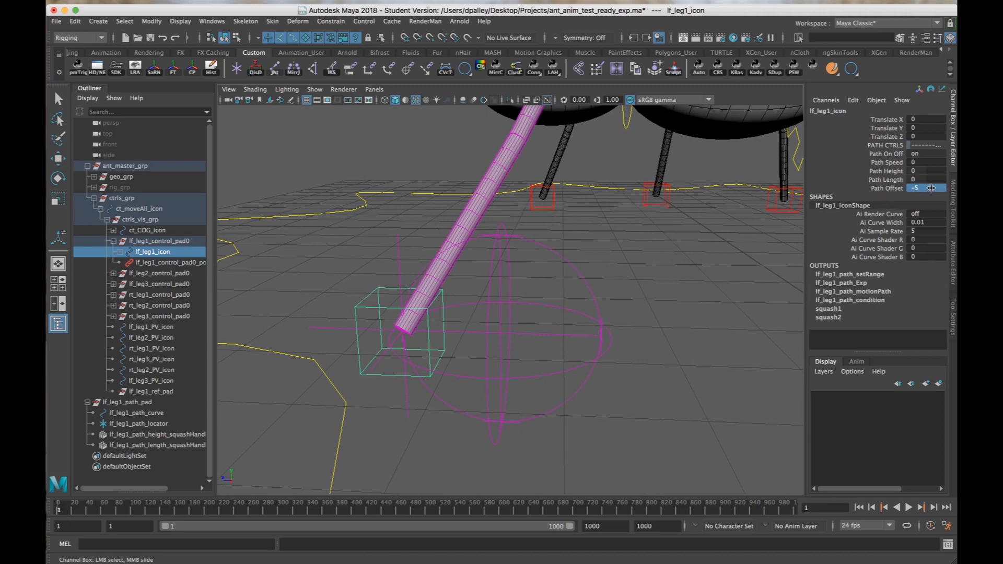
key("Return")
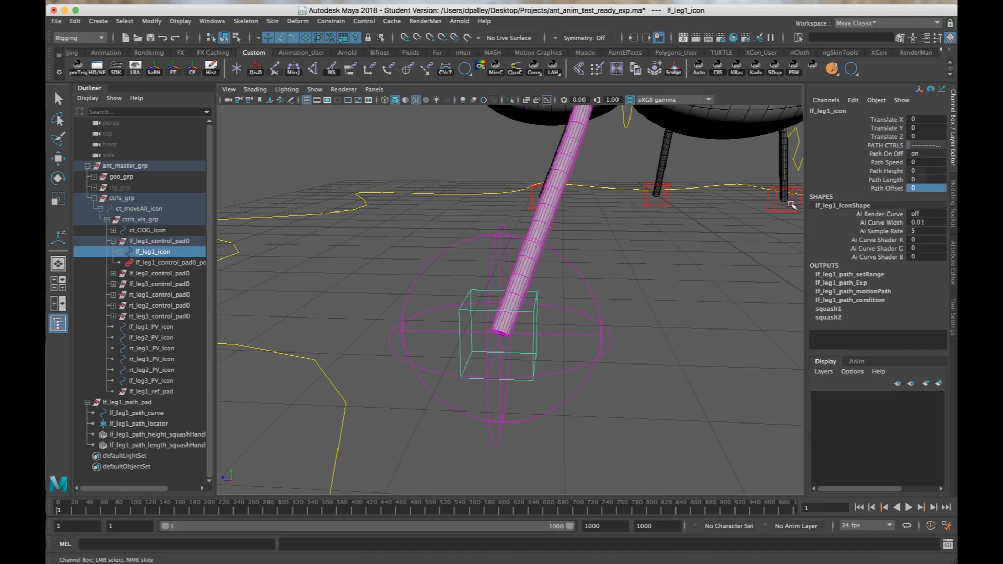
left_click(623, 306)
Inspect the channel attributes of lf_leg1_icon and compare them with those of lf_leg2_icon, leaving nothing selected.
right_click_drag(697, 299, 649, 293, "alt")
left_click_drag(649, 293, 678, 297, "alt")
right_click_drag(678, 297, 604, 286, "alt")
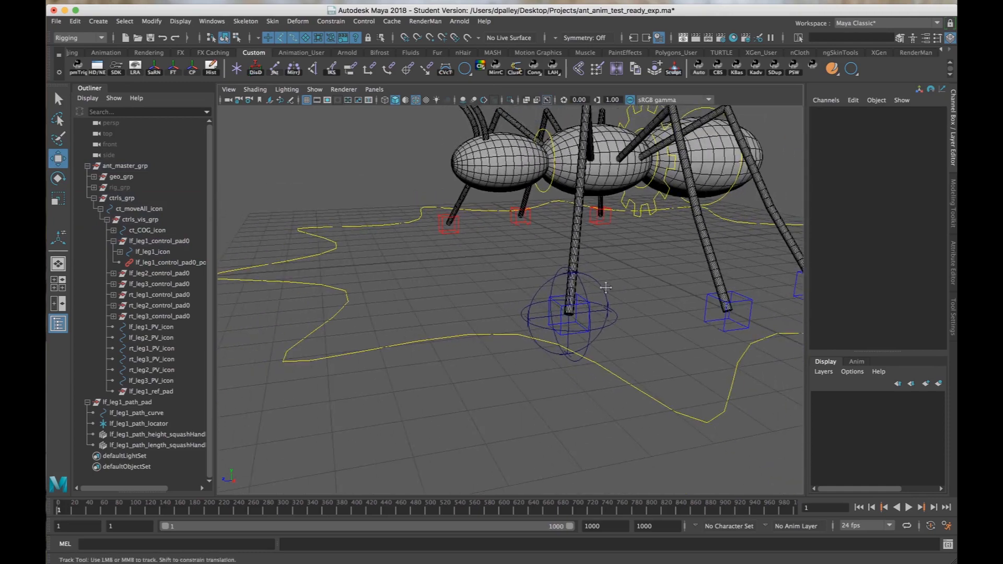
left_click_drag(604, 287, 511, 310, "alt")
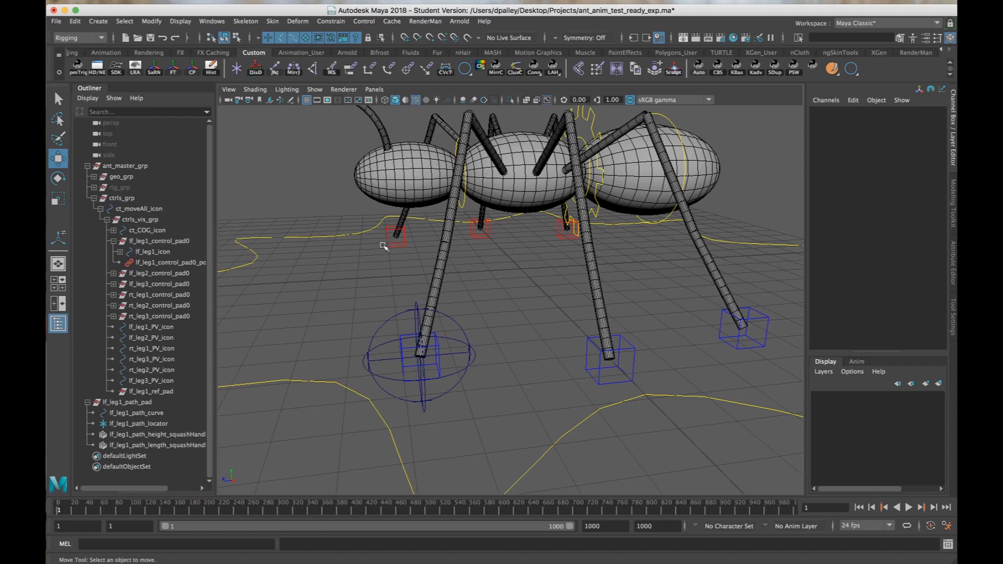
left_click_drag(465, 268, 464, 272, "alt")
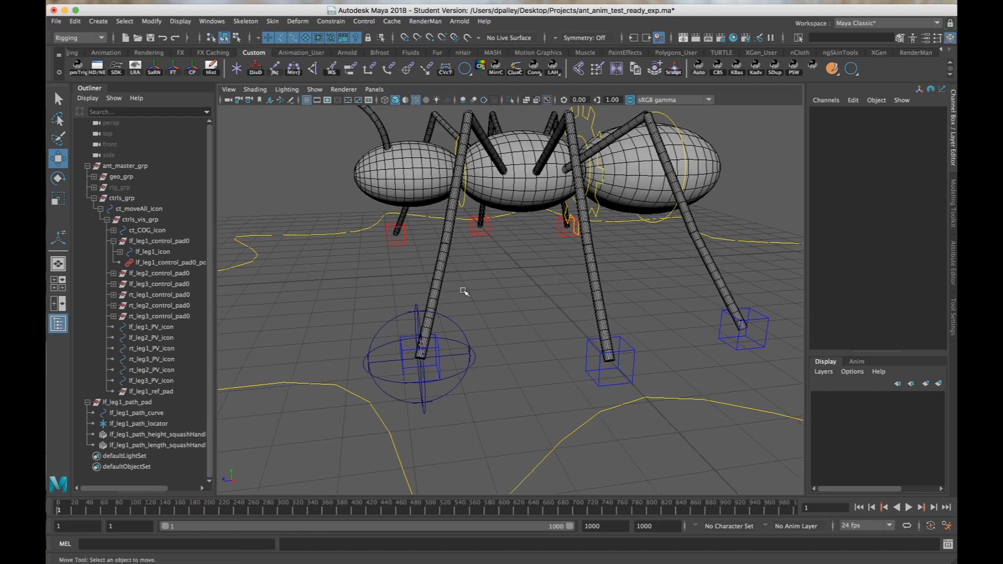
left_click(442, 349)
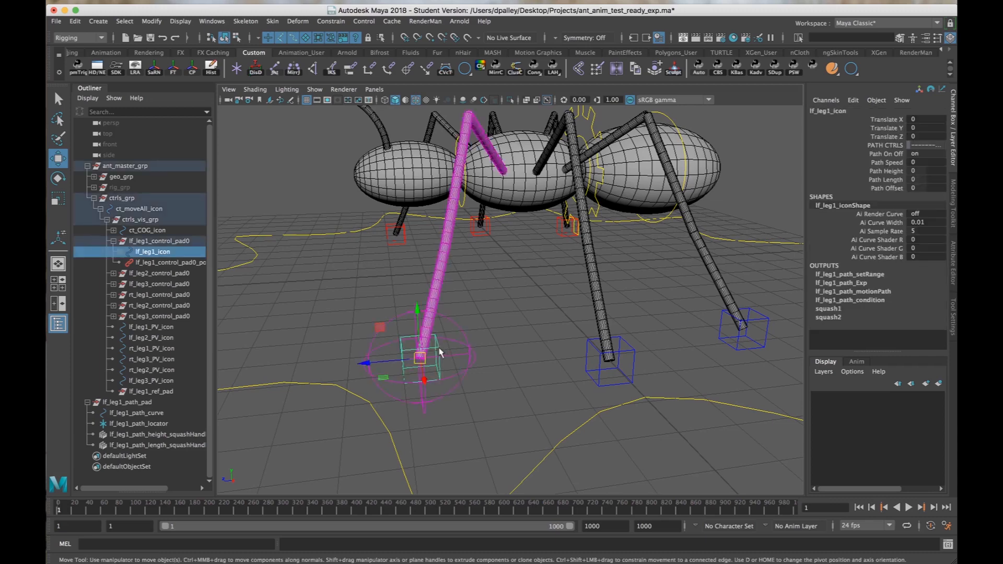
left_click_drag(796, 232, 683, 250, "alt")
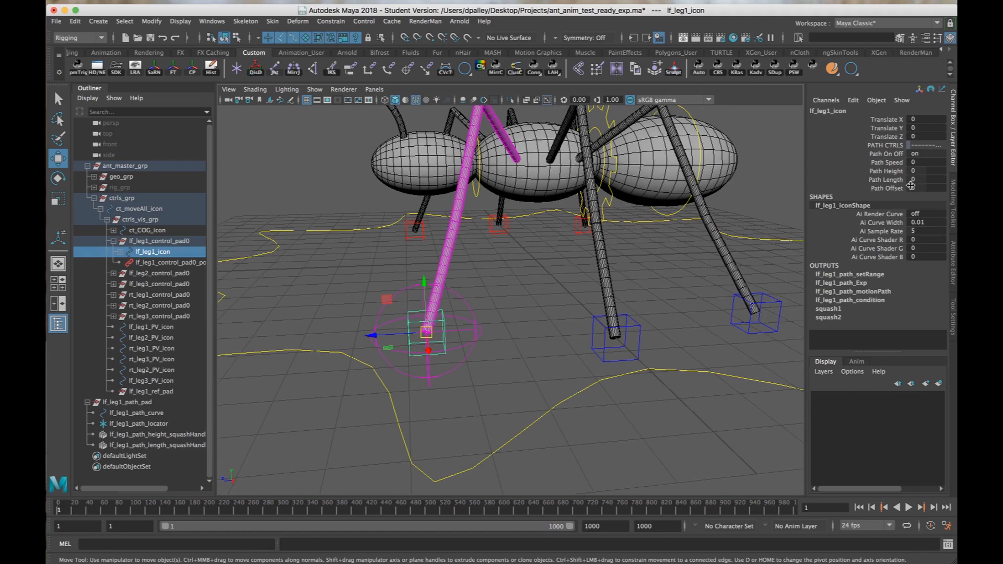
left_click(526, 324)
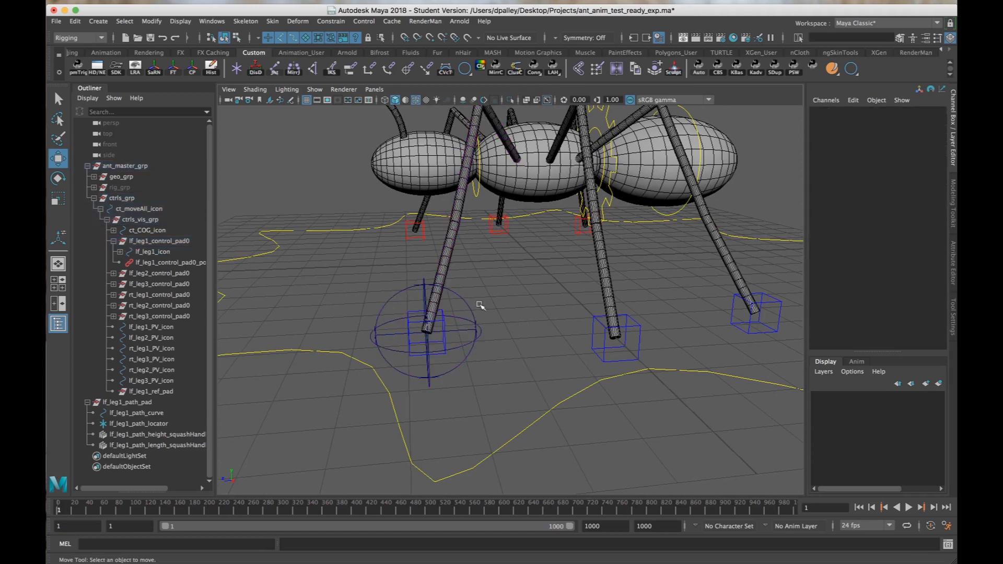
left_click(453, 336)
left_click(447, 338)
left_click(444, 339)
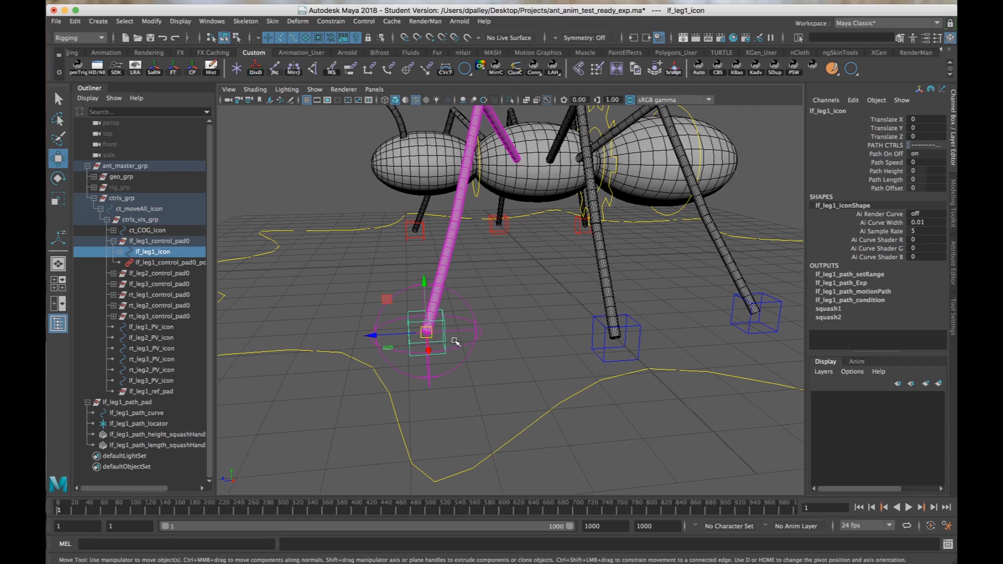
left_click(632, 342)
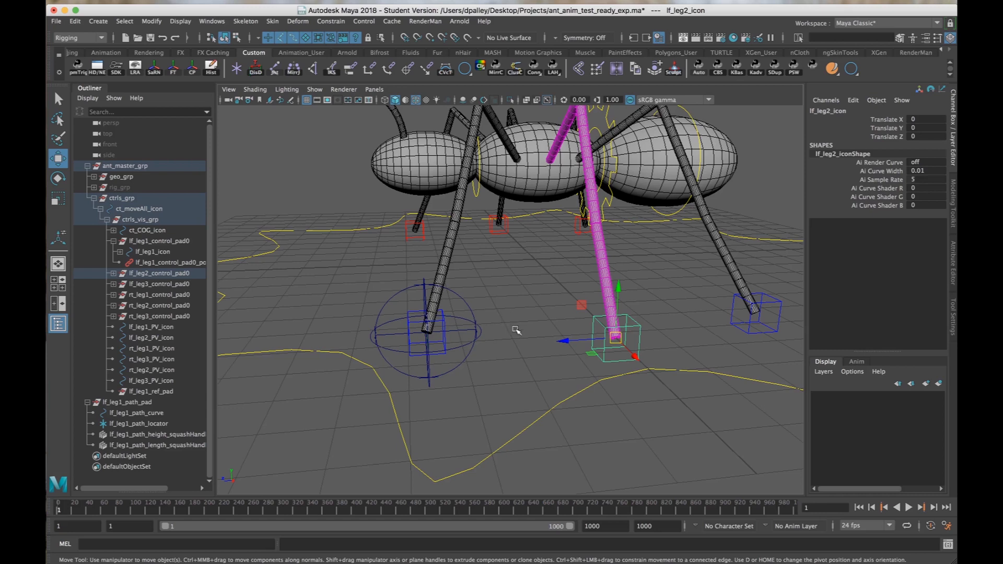
left_click(520, 330)
left_click_drag(521, 330, 544, 333, "alt")
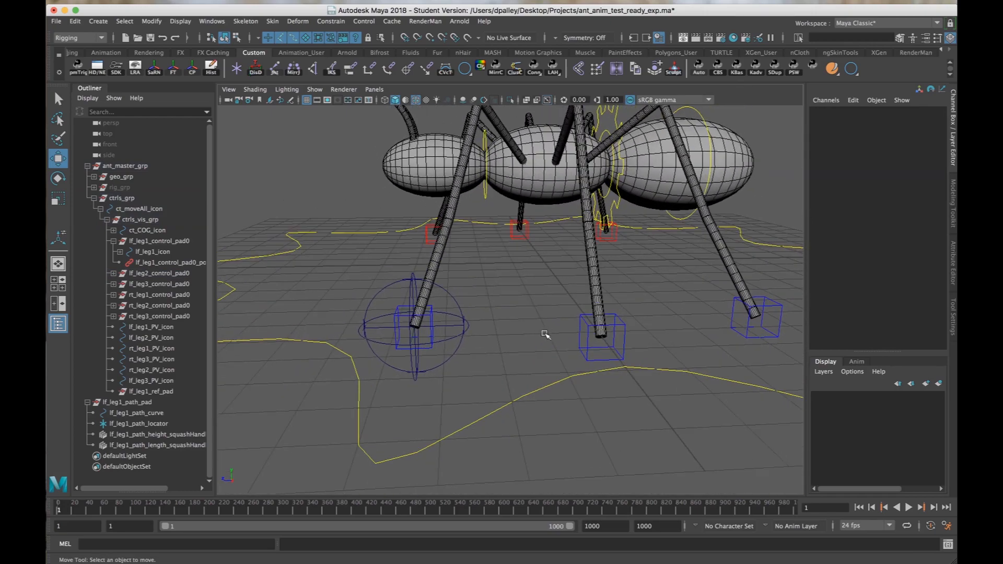
middle_click_drag(543, 333, 513, 358, "alt")
right_click_drag(512, 358, 481, 350, "alt")
left_click_drag(481, 351, 493, 299, "alt")
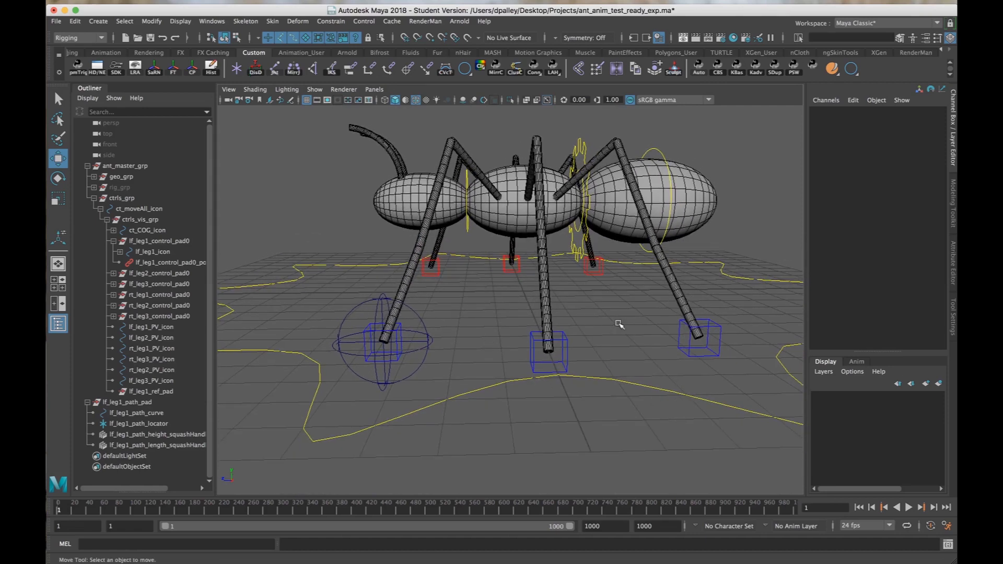
mouse_move(616, 326)
left_mouse_down("alt")
mouse_move(604, 329)
mouse_move(613, 322)
left_mouse_up("alt")
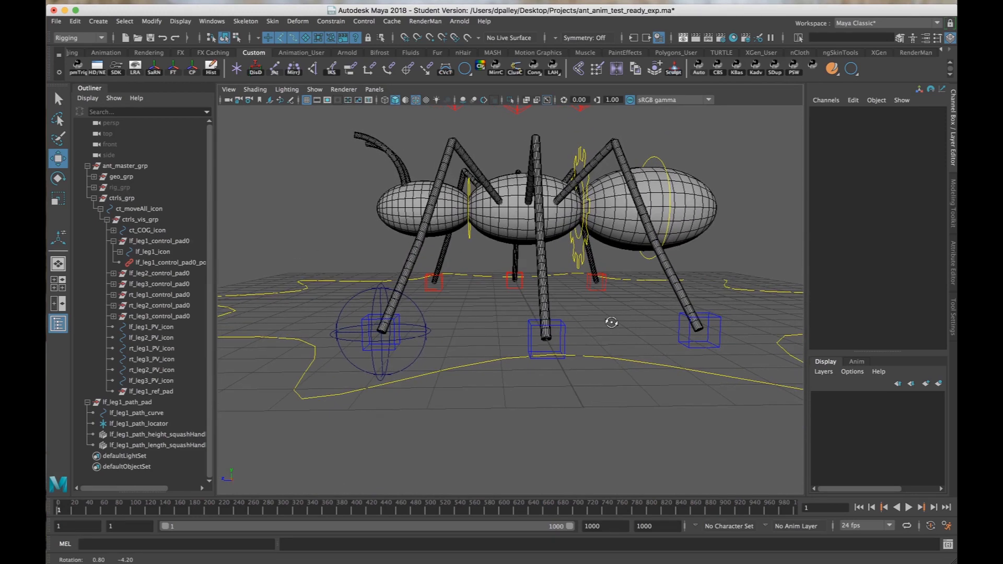